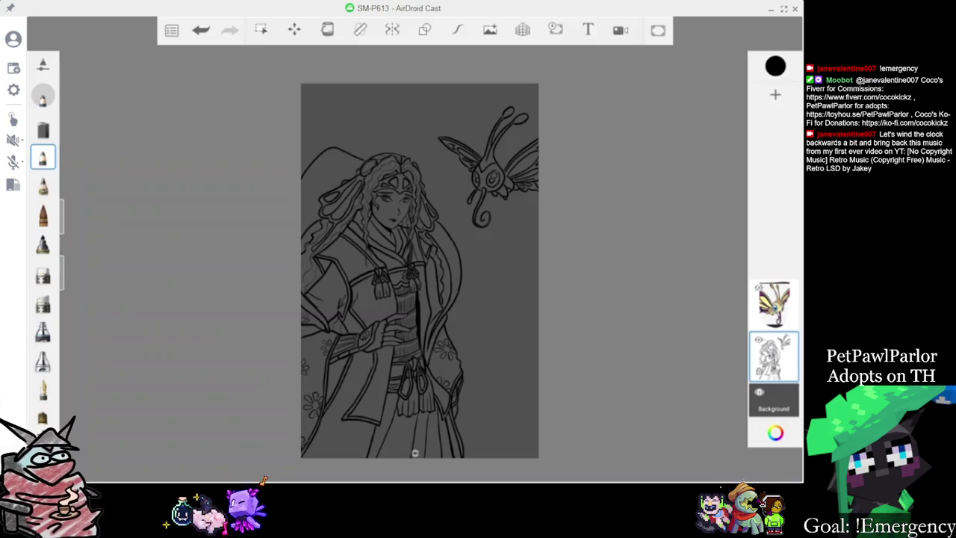
Examine the line art of the robed character and the butterfly creature, both as a whole and up close
scroll(418, 271, down, 1)
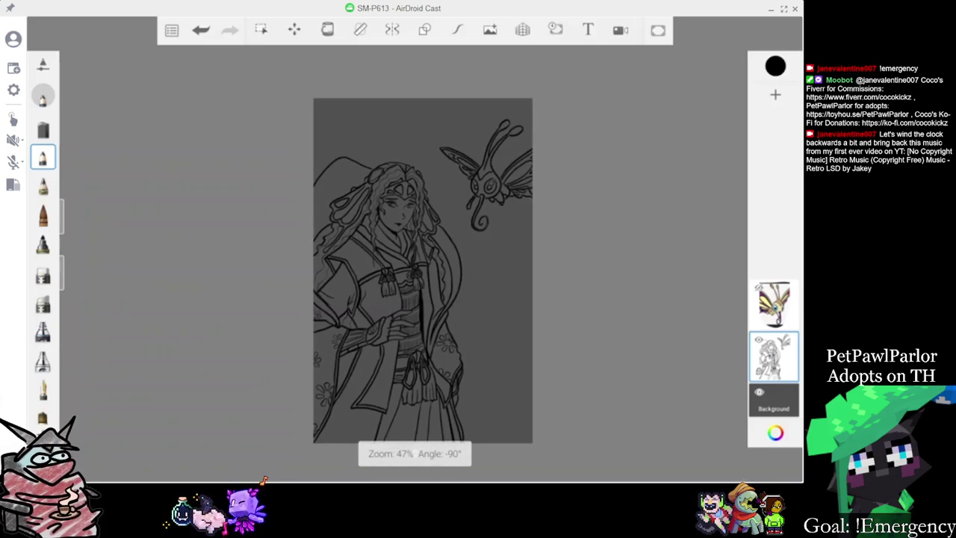
scroll(418, 271, up, 2)
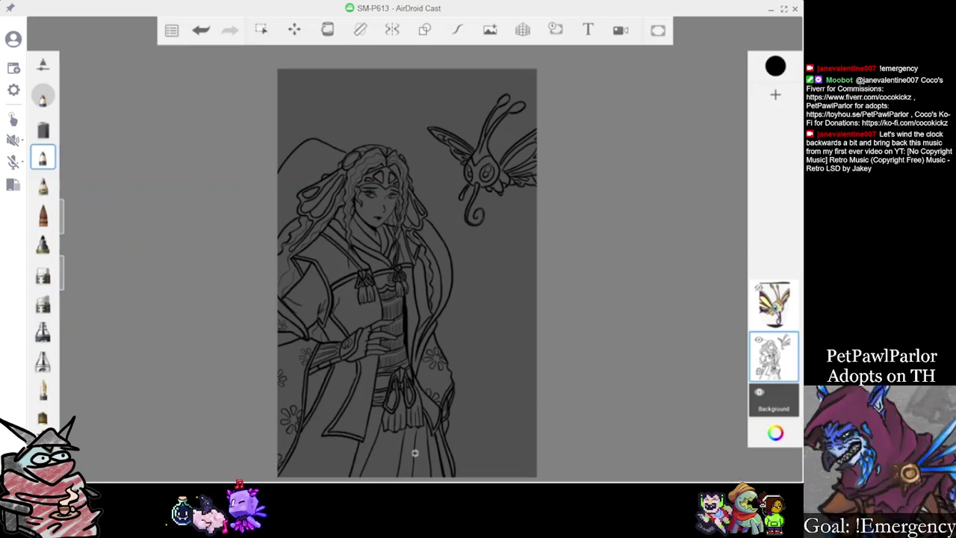
scroll(407, 273, down, 2)
scroll(407, 272, up, 4)
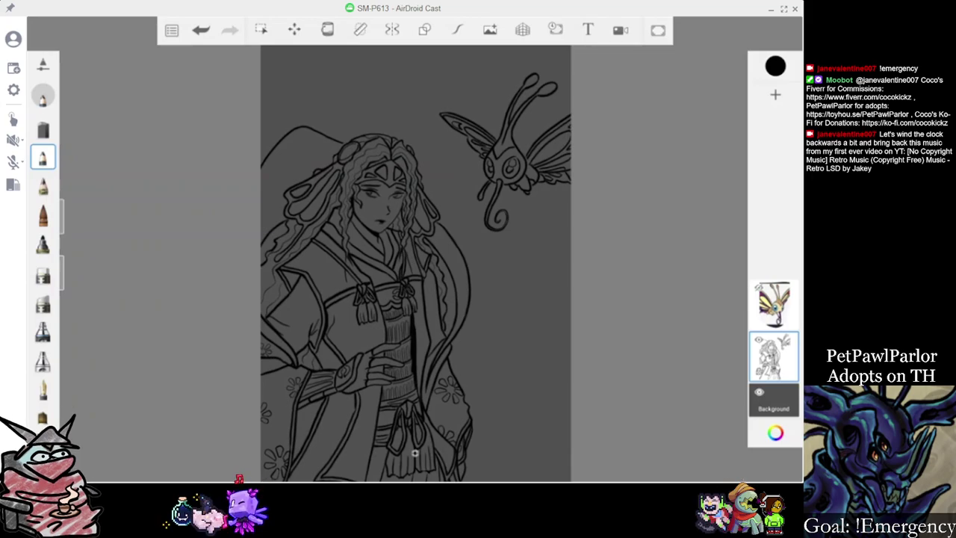
scroll(415, 263, down, 1)
scroll(415, 263, up, 5)
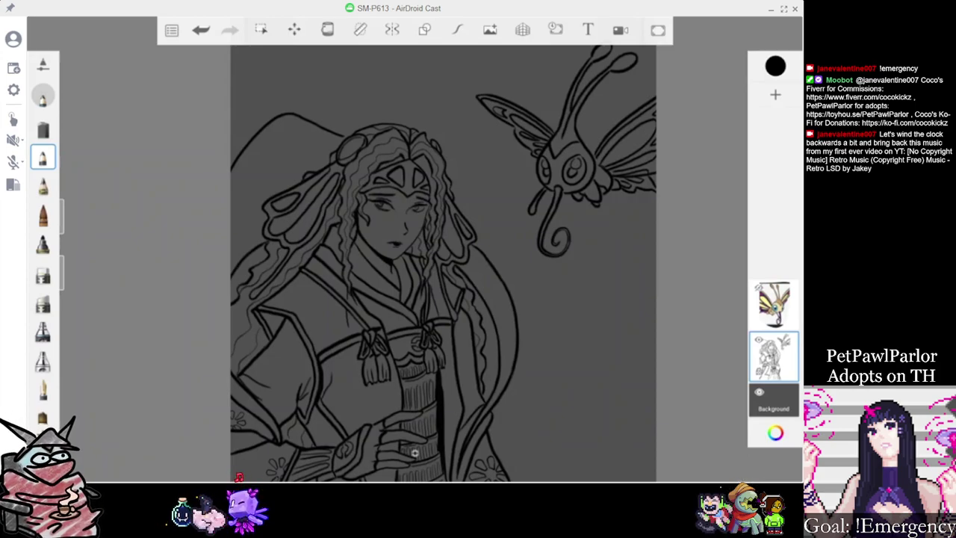
scroll(457, 216, down, 1)
scroll(414, 452, down, 3)
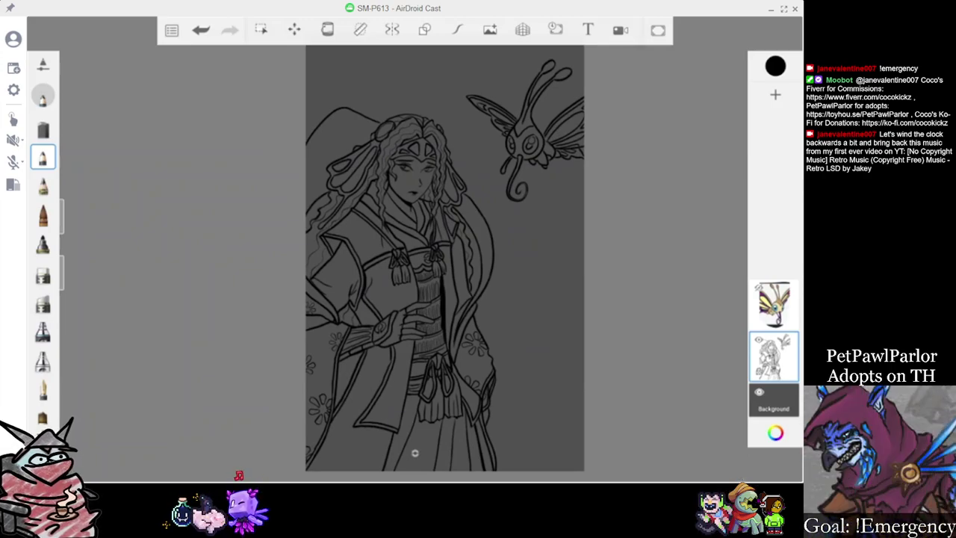
scroll(445, 261, up, 2)
scroll(414, 453, up, 2)
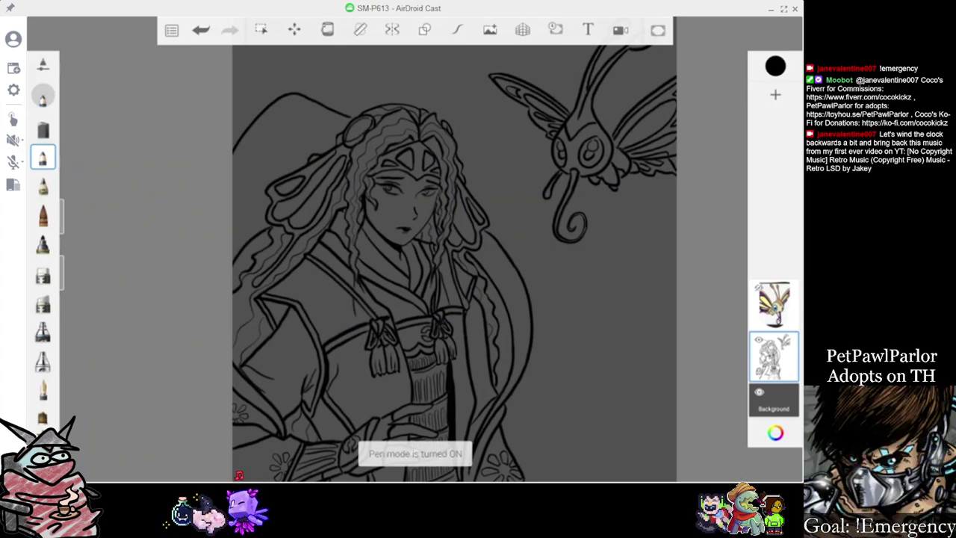
scroll(414, 453, up, 2)
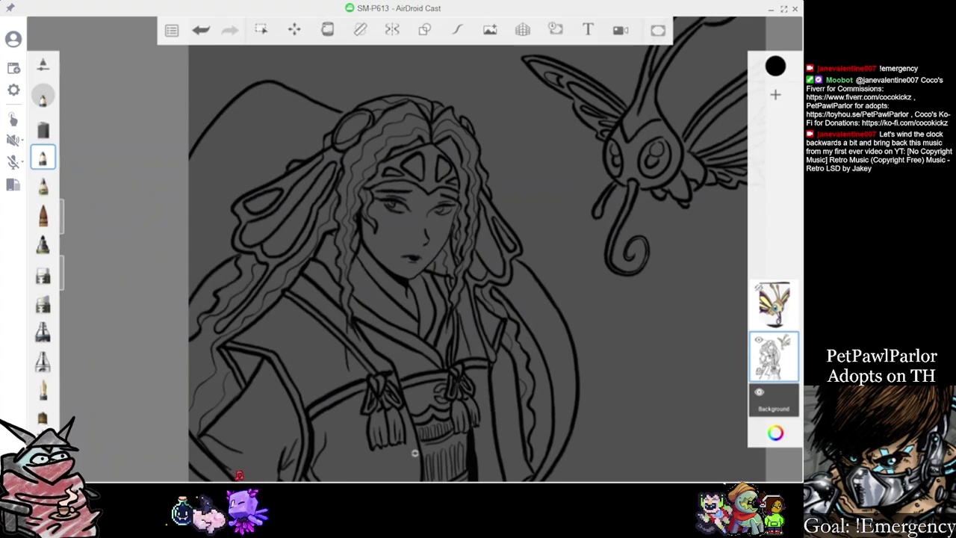
scroll(414, 452, up, 3)
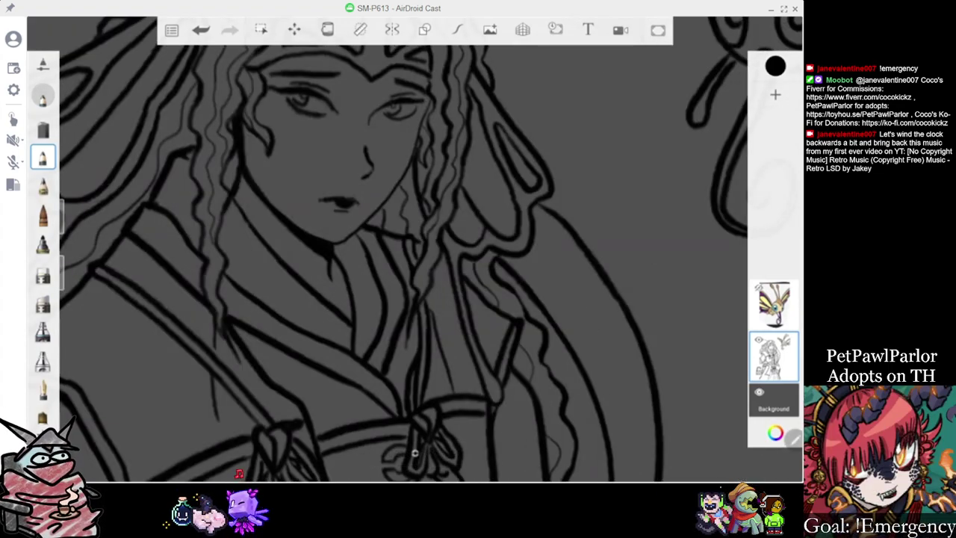
scroll(415, 452, down, 3)
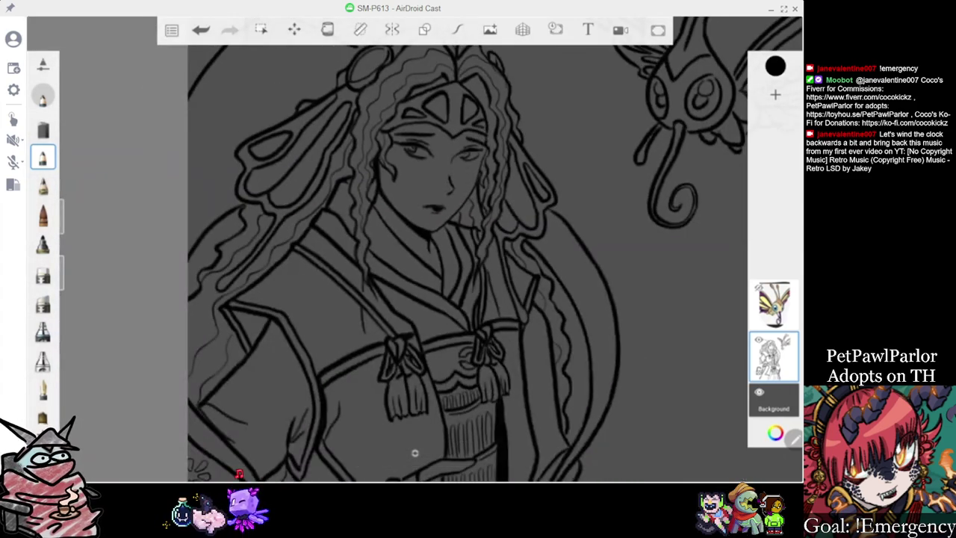
scroll(415, 452, down, 2)
scroll(415, 452, up, 2)
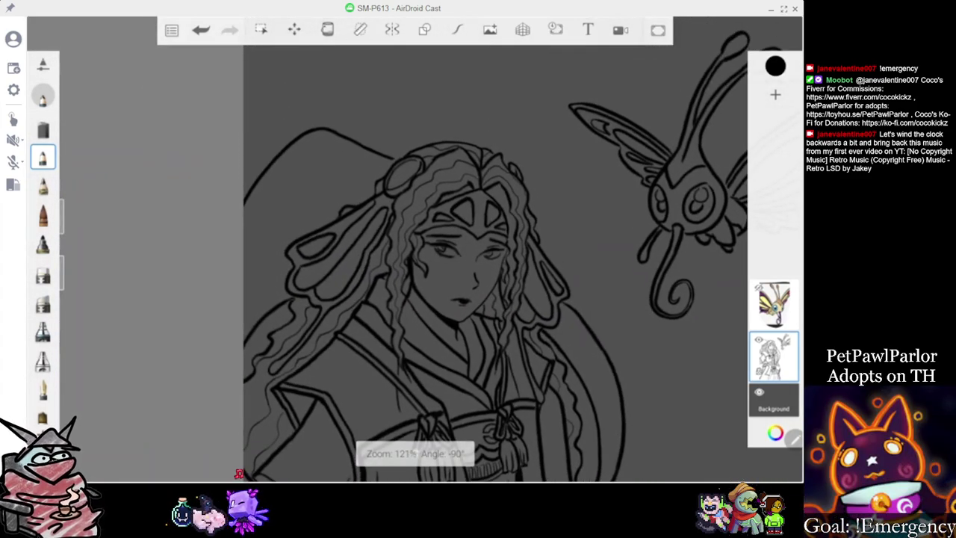
scroll(415, 452, up, 1)
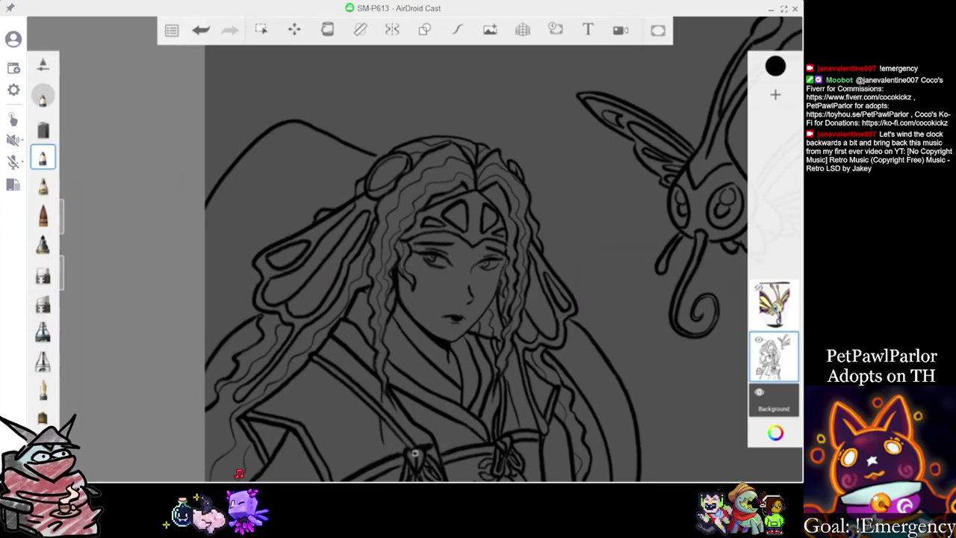
scroll(415, 453, down, 3)
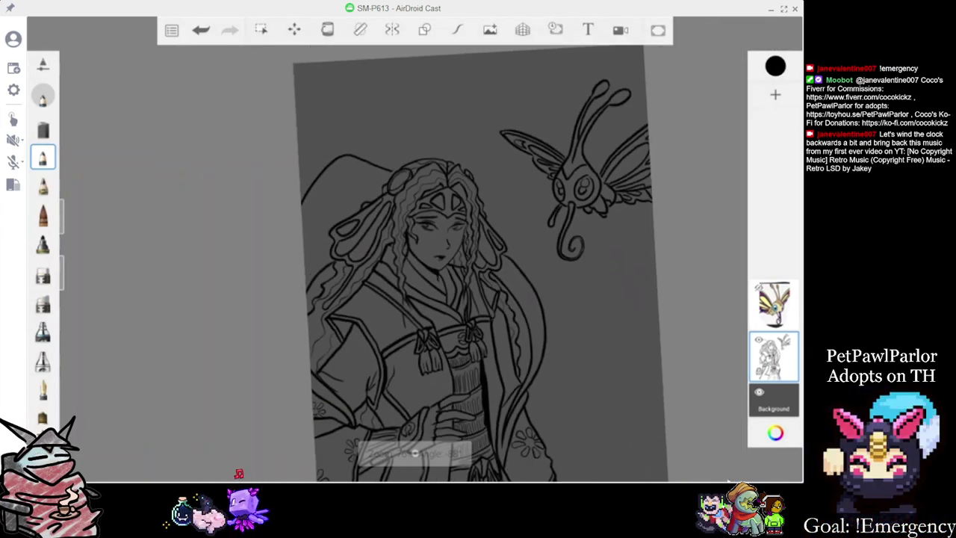
scroll(415, 452, up, 2)
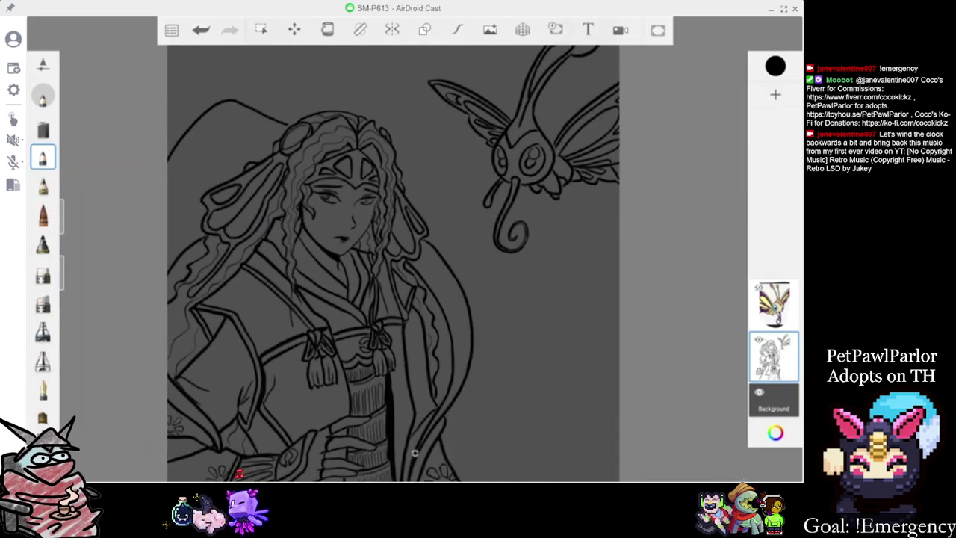
Show the butterfly reference layer, sample the tan colour from it, and hide the reference again
click(759, 287)
scroll(415, 452, down, 3)
scroll(414, 452, up, 4)
click(660, 238)
drag(659, 238, 600, 290)
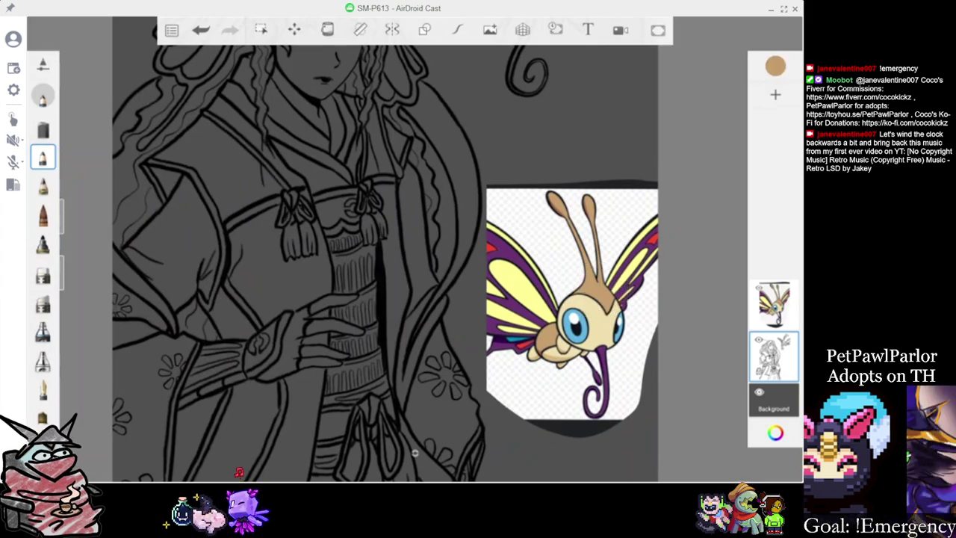
click(758, 287)
Add a new empty layer and place it beneath the line art layer
click(776, 95)
drag(775, 304, 774, 358)
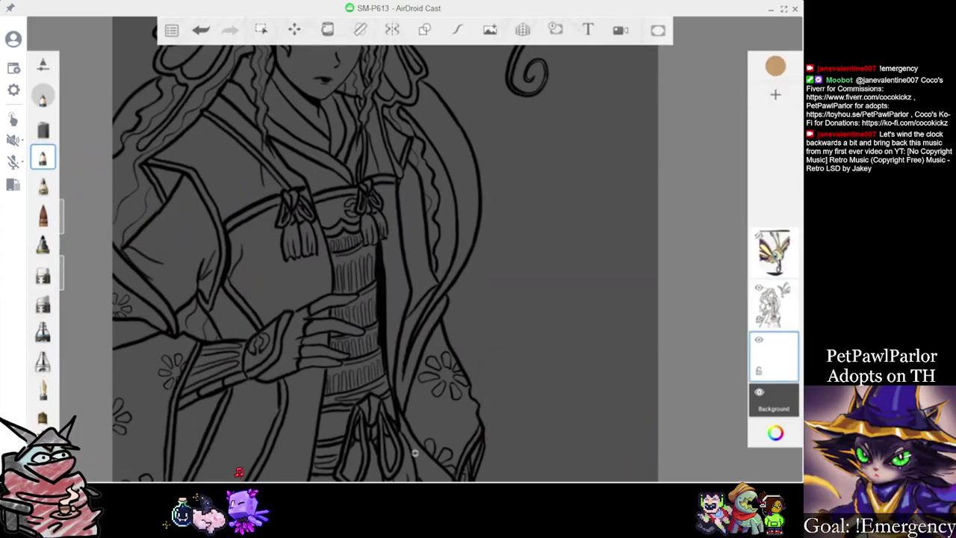
scroll(403, 261, down, 3)
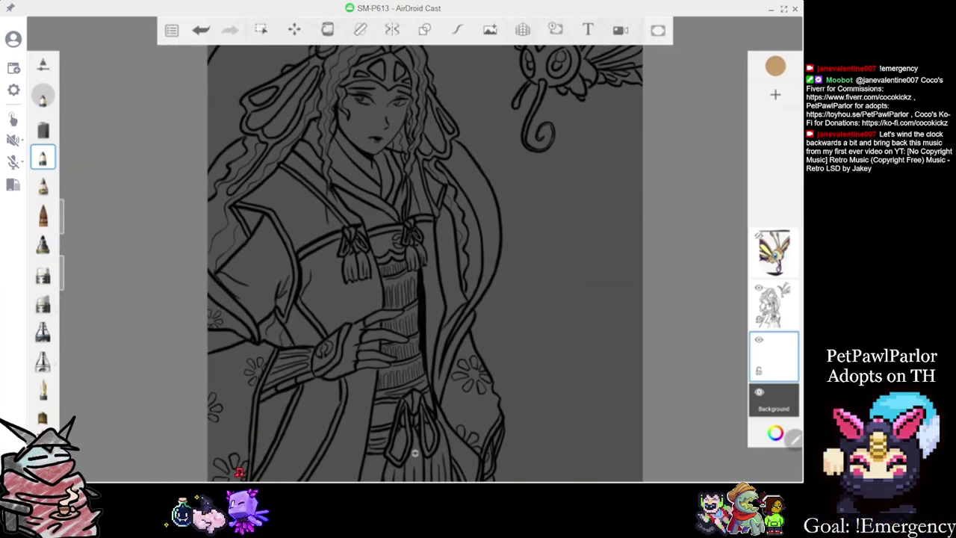
scroll(42, 298, down, 1)
Make trial tan strokes on the character's collar and shoulder with the pen brush at different sizes
click(43, 365)
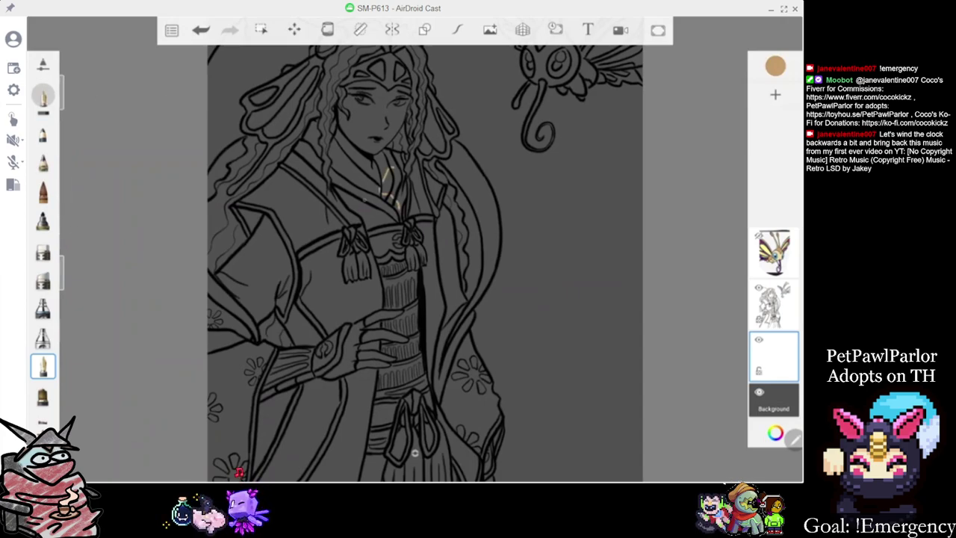
drag(62, 93, 62, 68)
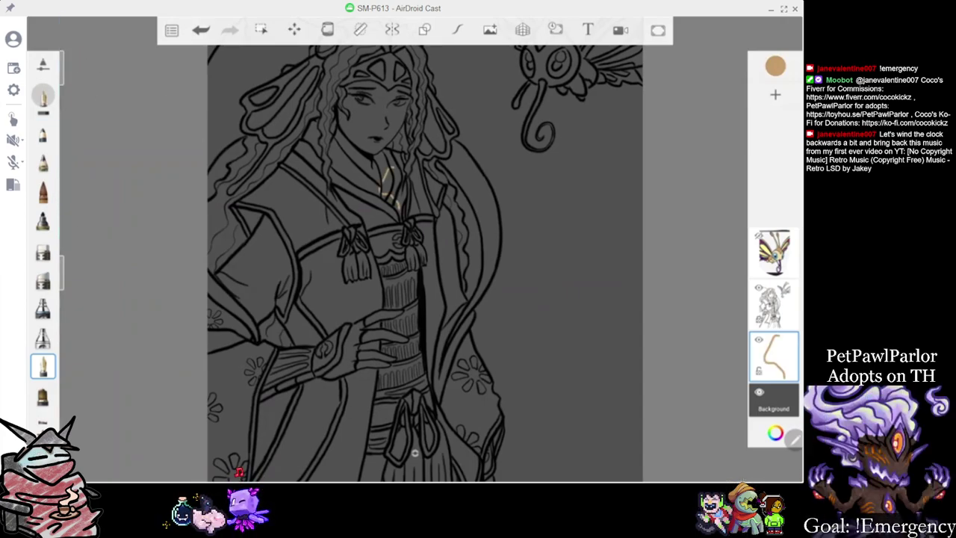
drag(317, 150, 327, 203)
drag(62, 68, 62, 161)
drag(297, 179, 359, 203)
drag(62, 160, 62, 95)
drag(43, 310, 44, 334)
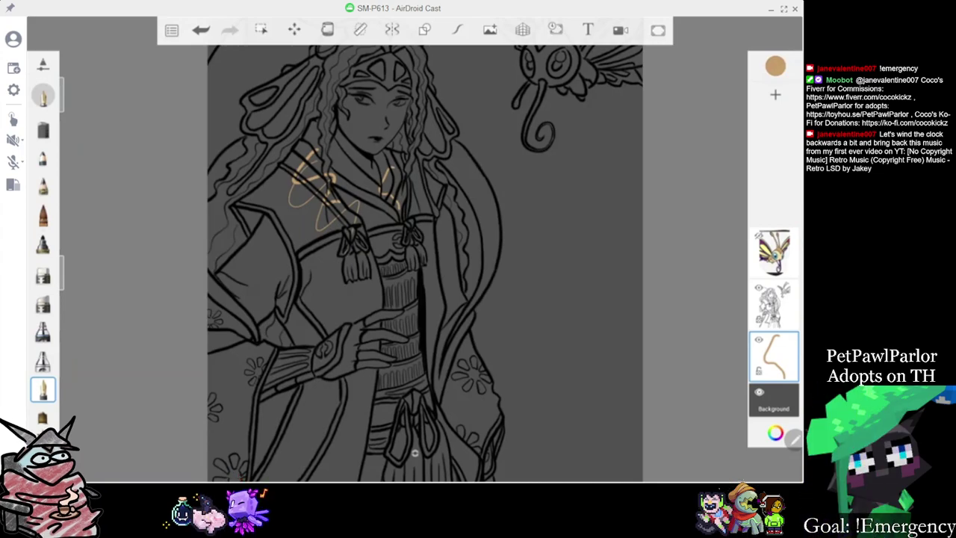
Paint tan over the character's shoulder with the pointed paintbrush, and set the brush size to 16.4
click(43, 216)
drag(354, 172, 336, 226)
mouse_move(62, 212)
mouse_down()
mouse_move(62, 145)
mouse_move(62, 176)
mouse_move(62, 155)
mouse_up()
mouse_move(320, 180)
mouse_down()
mouse_move(303, 195)
mouse_move(320, 239)
mouse_move(287, 221)
mouse_move(299, 224)
mouse_up()
drag(62, 156, 62, 187)
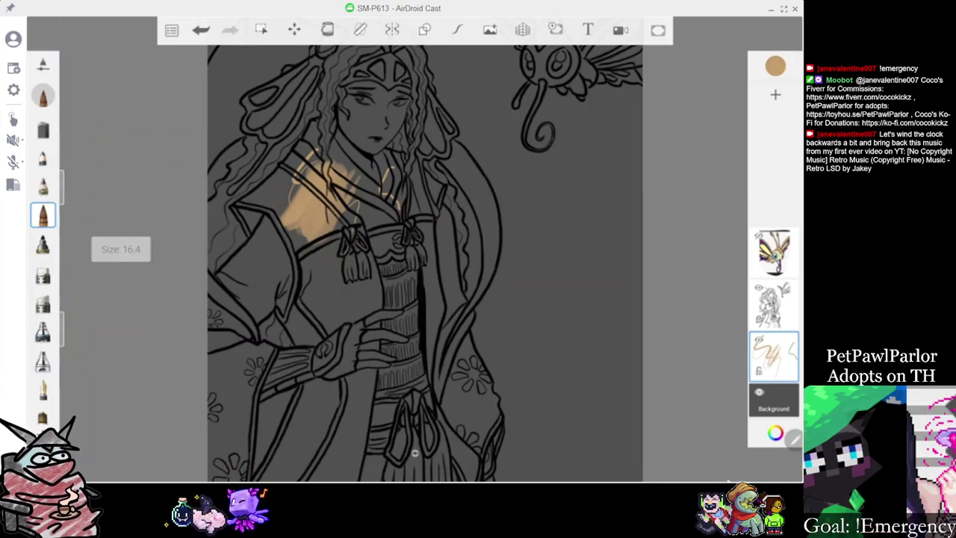
Return to the pen brush, adjust its size and fill the outer part of the shoulder with solid tan
scroll(43, 336, down, 2)
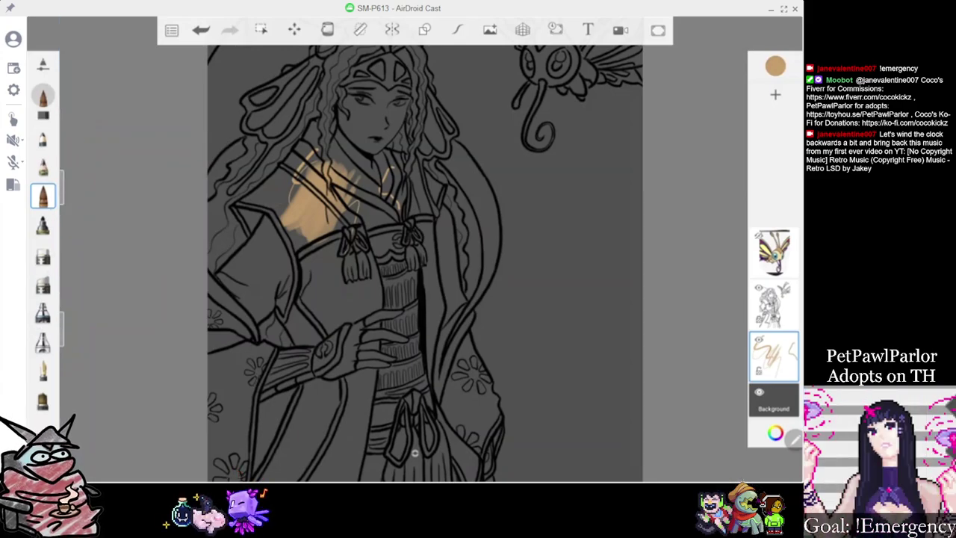
click(42, 322)
drag(62, 95, 62, 16)
mouse_move(292, 196)
mouse_down()
mouse_move(317, 159)
mouse_move(311, 213)
mouse_up()
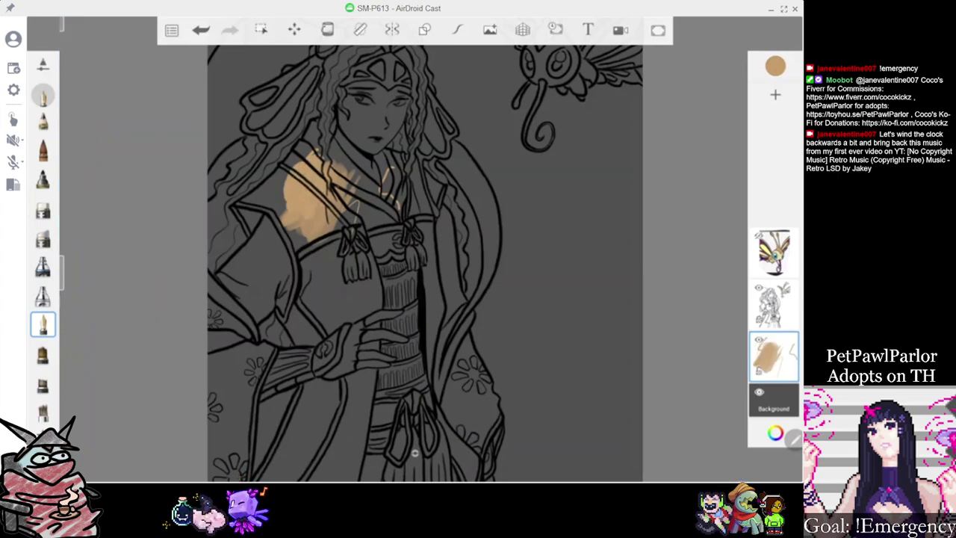
Hide the interface and extend the tan fill across the shoulder toward the sleeve edge
click(658, 30)
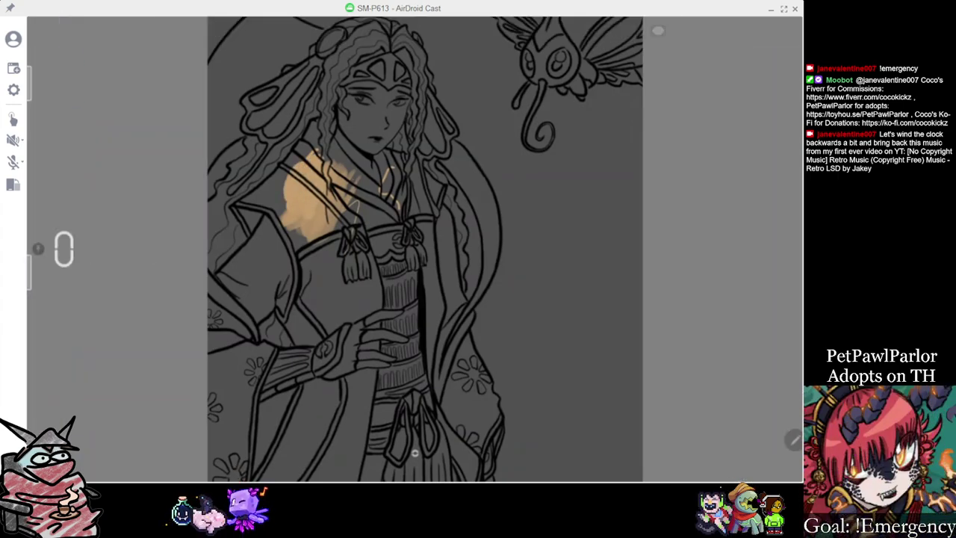
scroll(374, 93, up, 3)
mouse_move(308, 187)
mouse_down()
mouse_move(282, 171)
mouse_move(296, 131)
mouse_move(253, 217)
mouse_up()
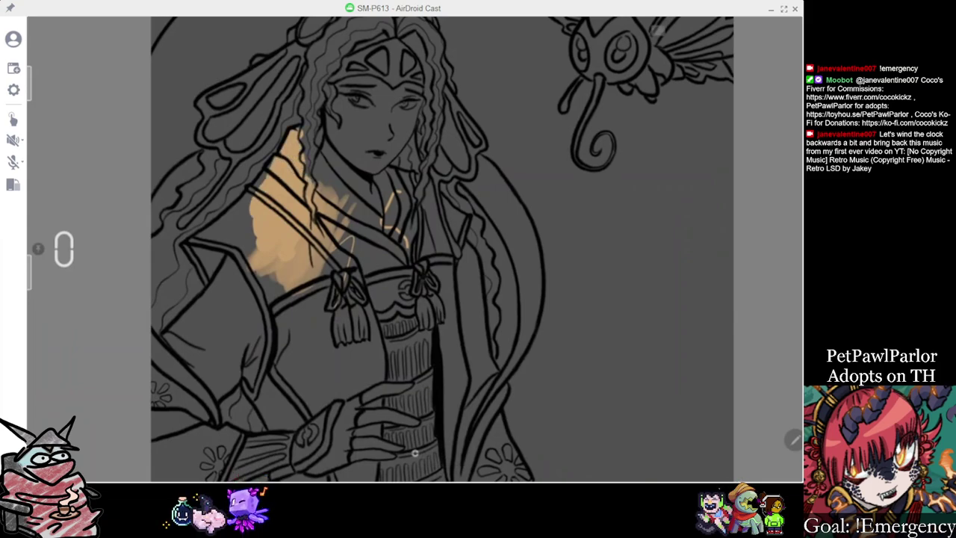
scroll(373, 269, down, 2)
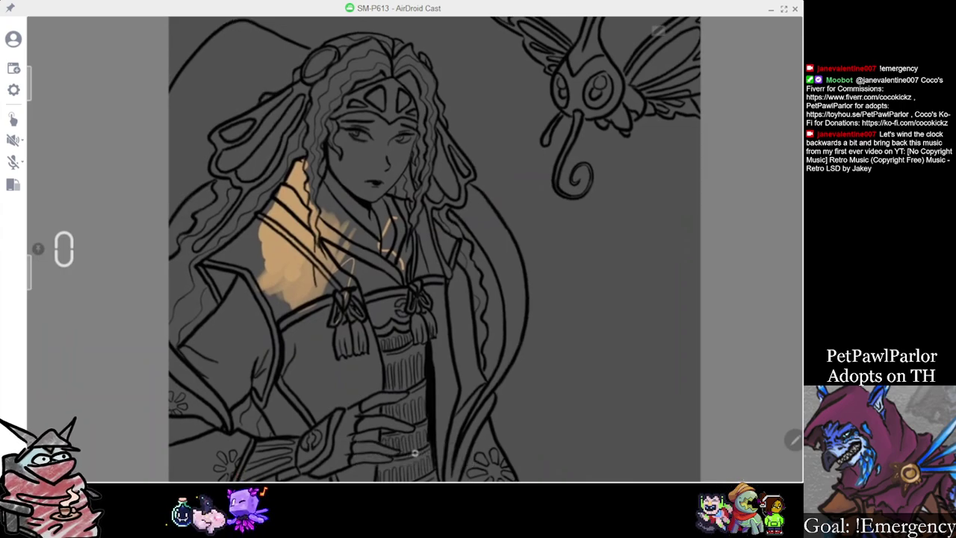
Fill the large shape behind the head, the hair ornament and the hair with the tan base colour
scroll(373, 269, up, 3)
mouse_move(415, 99)
mouse_down()
mouse_move(388, 97)
mouse_move(403, 75)
mouse_move(388, 69)
mouse_move(319, 94)
mouse_move(310, 108)
mouse_move(322, 119)
mouse_move(239, 130)
mouse_move(276, 93)
mouse_move(306, 80)
mouse_move(284, 78)
mouse_move(247, 97)
mouse_move(221, 134)
mouse_move(224, 157)
mouse_move(164, 194)
mouse_move(142, 186)
mouse_move(149, 149)
mouse_move(200, 127)
mouse_move(148, 145)
mouse_move(173, 126)
mouse_move(144, 141)
mouse_move(168, 101)
mouse_move(203, 109)
mouse_move(218, 101)
mouse_up()
scroll(415, 249, up, 4)
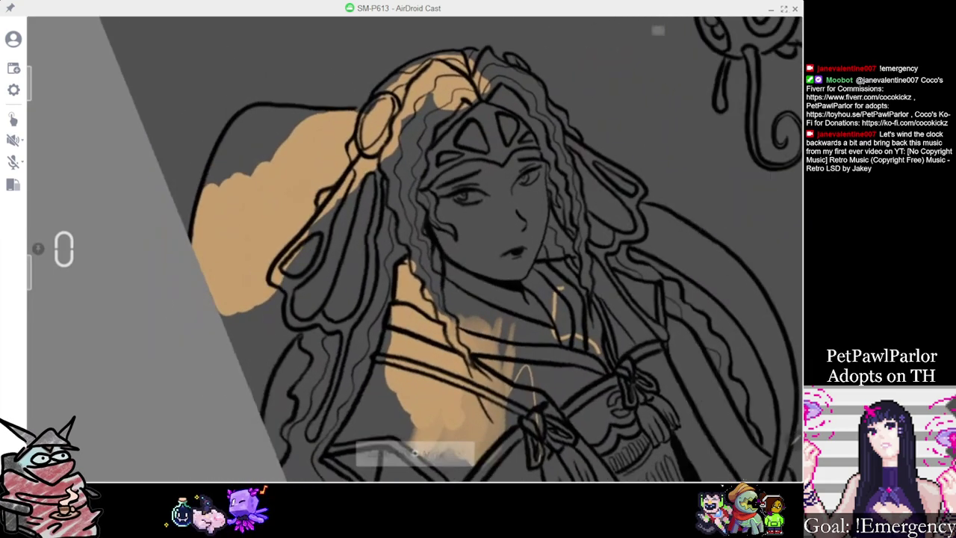
drag(268, 206, 314, 160)
mouse_move(280, 191)
mouse_down()
mouse_move(347, 112)
mouse_move(381, 97)
mouse_up()
mouse_move(321, 123)
mouse_down()
mouse_move(381, 97)
mouse_move(276, 123)
mouse_up()
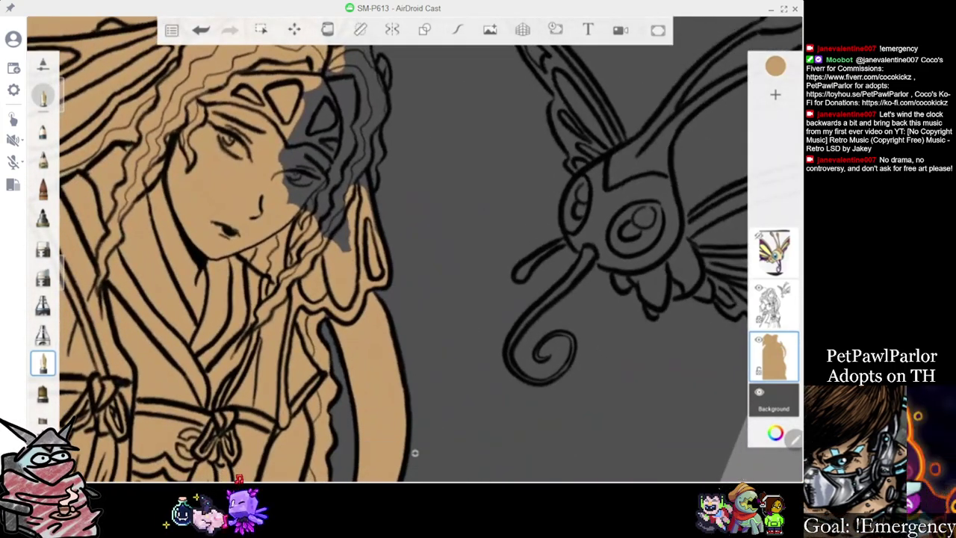
Fill the unpainted far side of the face, the headpiece and the adjoining hair strands with tan
scroll(414, 452, up, 2)
mouse_move(350, 275)
mouse_down()
mouse_move(327, 209)
mouse_move(363, 126)
mouse_up()
mouse_move(374, 210)
mouse_down()
mouse_move(381, 136)
mouse_move(407, 224)
mouse_up()
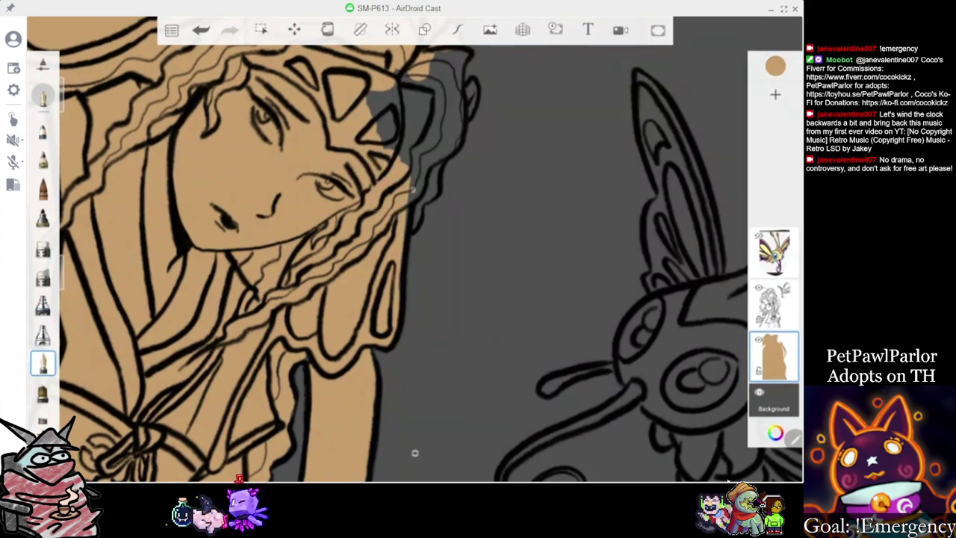
mouse_move(328, 187)
mouse_down()
mouse_move(298, 287)
mouse_move(363, 236)
mouse_move(358, 161)
mouse_up()
mouse_move(372, 224)
mouse_down()
mouse_move(383, 144)
mouse_move(394, 134)
mouse_up()
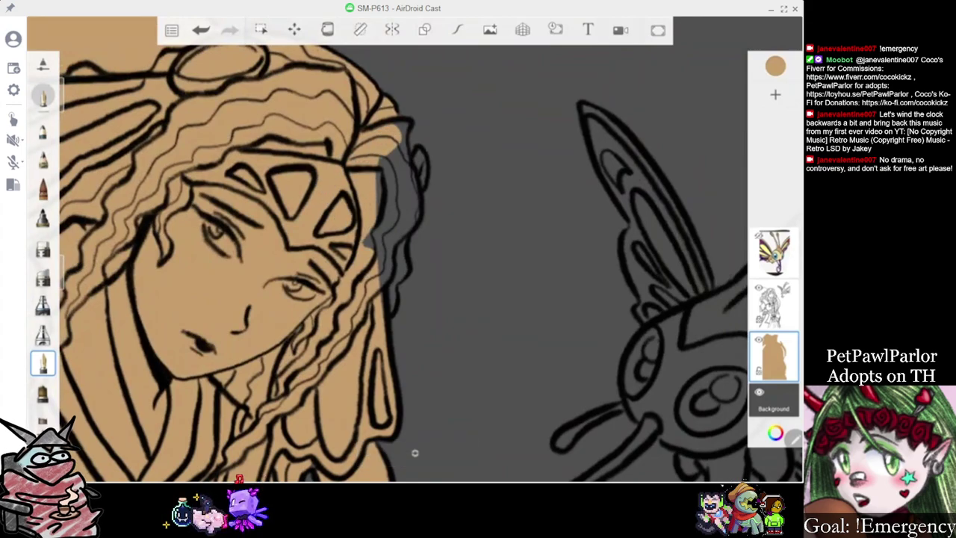
Complete the tan base along the outer hair edge and small ornament on the side facing the butterfly creature
mouse_move(397, 209)
mouse_down()
mouse_move(403, 149)
mouse_move(384, 269)
mouse_up()
scroll(404, 261, down, 5)
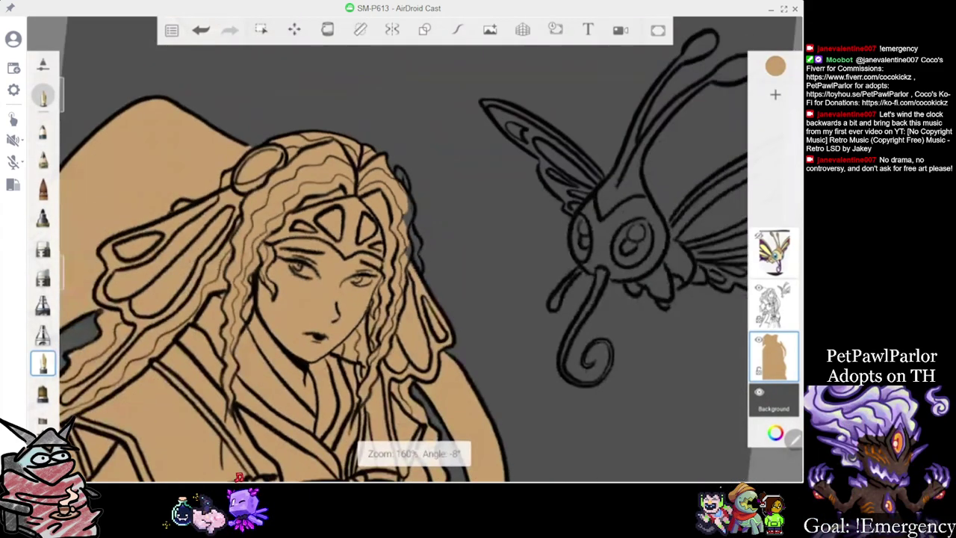
scroll(336, 224, up, 4)
mouse_move(378, 166)
mouse_down()
mouse_move(395, 287)
mouse_move(396, 256)
mouse_move(401, 308)
mouse_move(416, 289)
mouse_move(412, 312)
mouse_up()
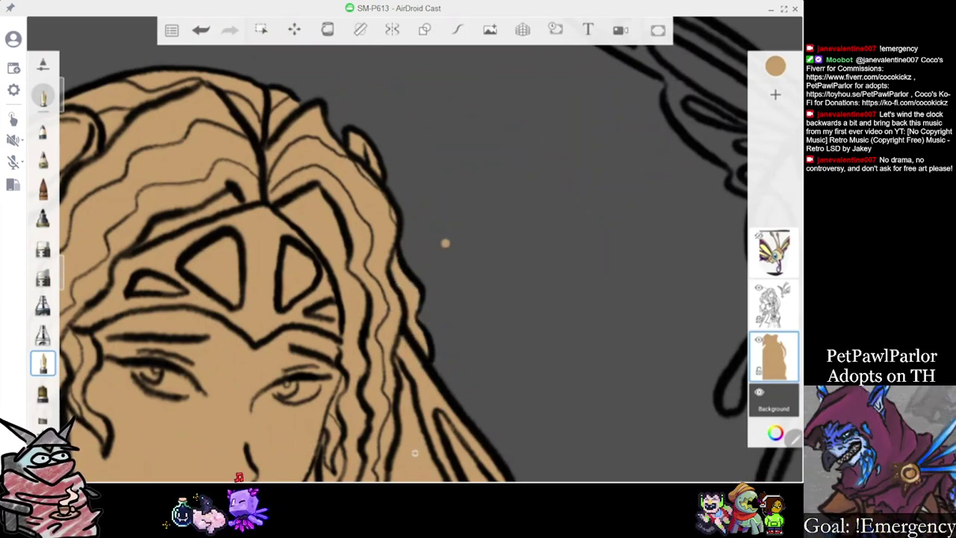
Save the sketch with the robed character's completed tan base
scroll(445, 242, down, 10)
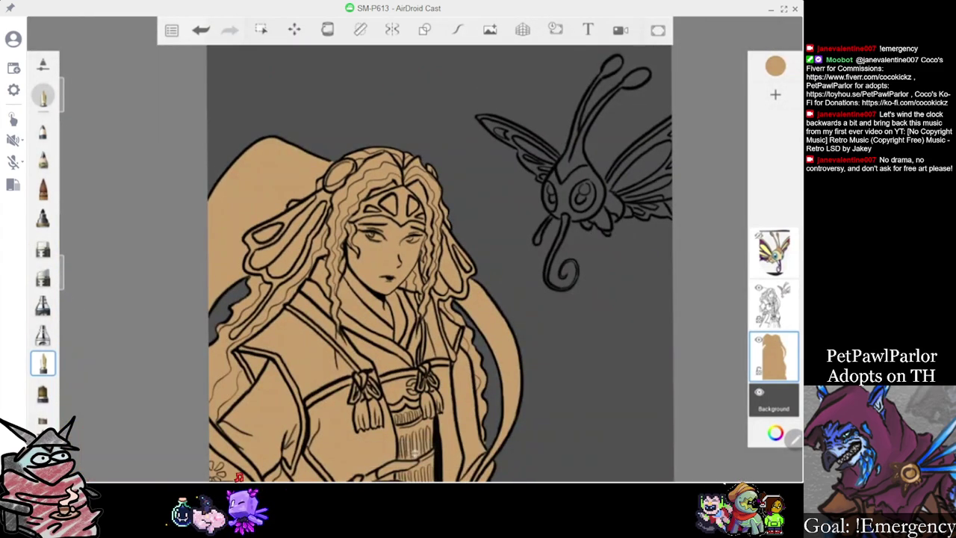
scroll(416, 254, down, 3)
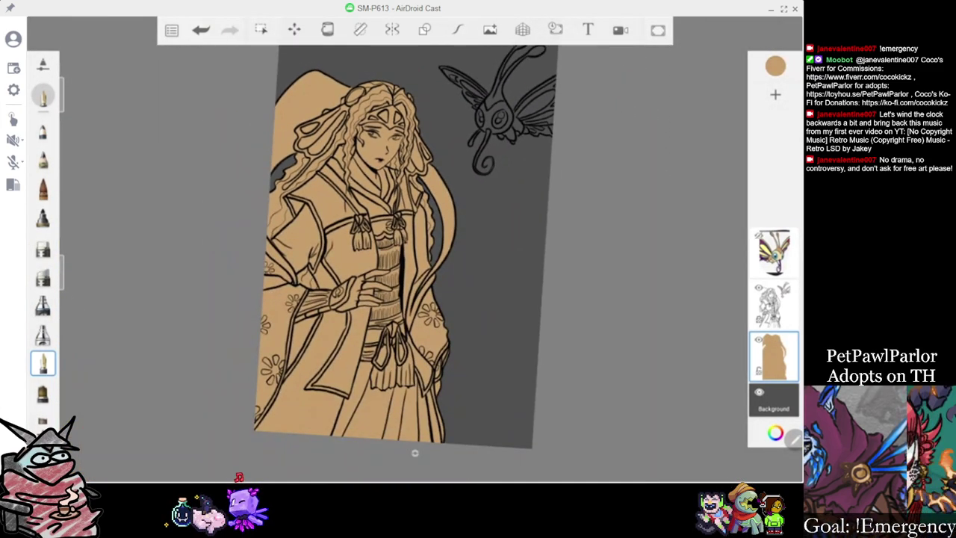
scroll(415, 453, up, 5)
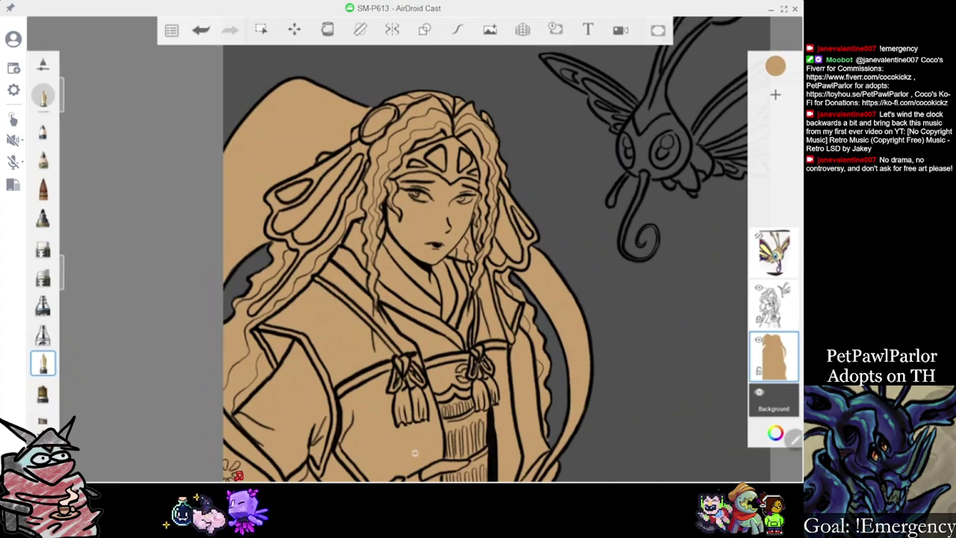
click(172, 30)
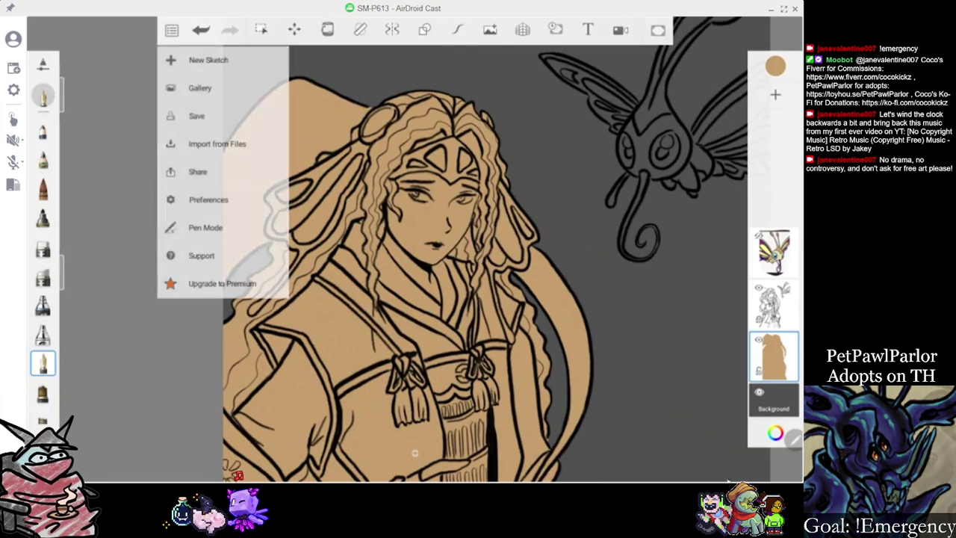
click(203, 115)
click(213, 89)
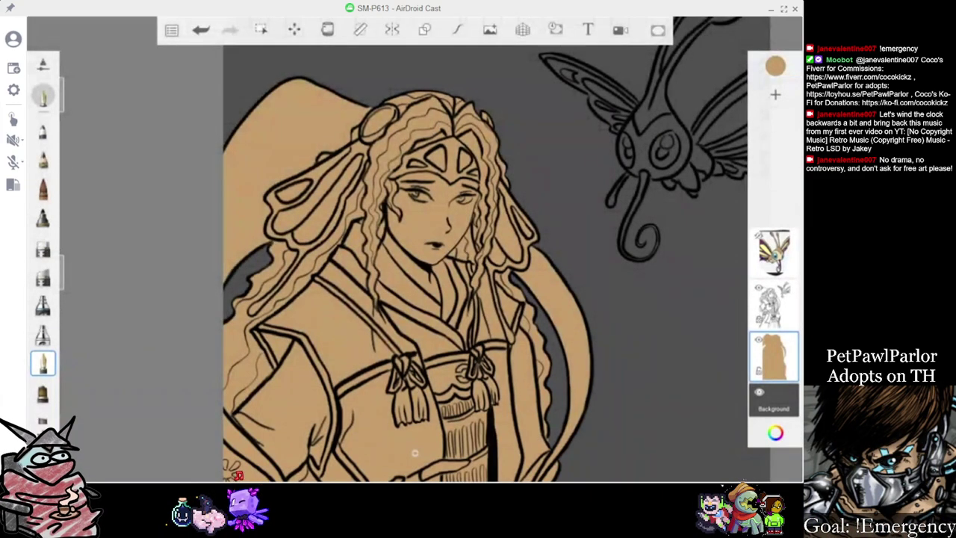
Fill the butterfly creature's face and both eyes with the tan base colour
scroll(367, 267, down, 3)
scroll(455, 254, down, 2)
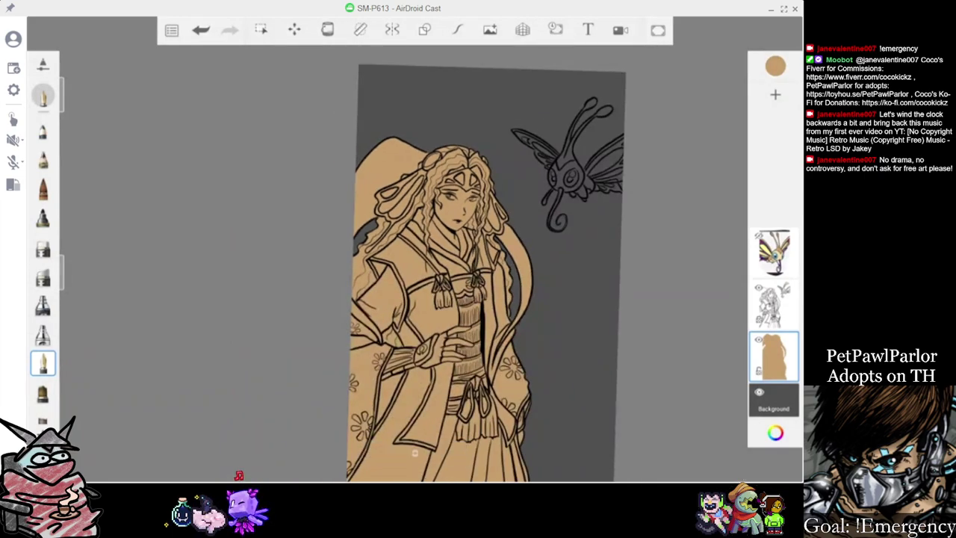
scroll(456, 254, down, 2)
scroll(415, 453, up, 6)
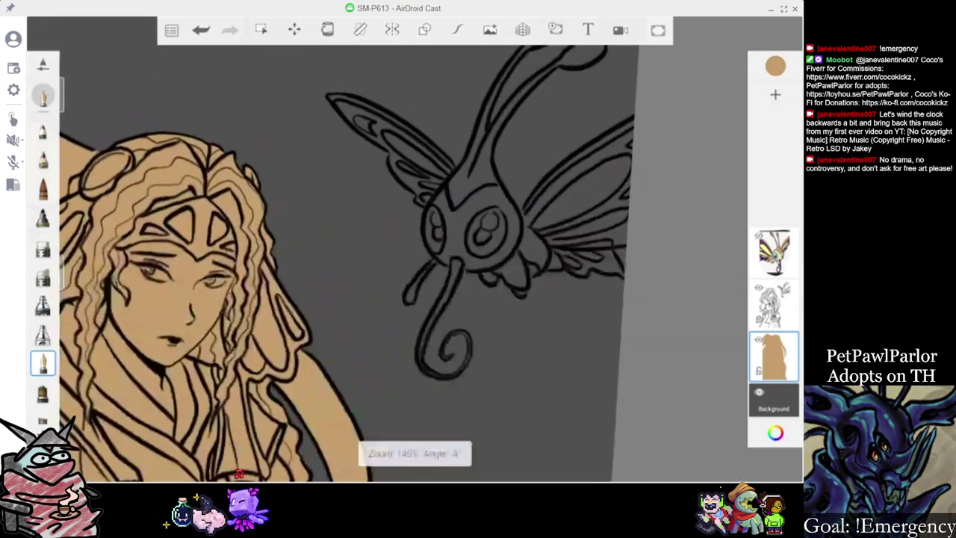
mouse_move(439, 255)
mouse_down()
mouse_move(456, 236)
mouse_move(476, 249)
mouse_move(422, 232)
mouse_move(418, 273)
mouse_up()
drag(425, 224, 437, 208)
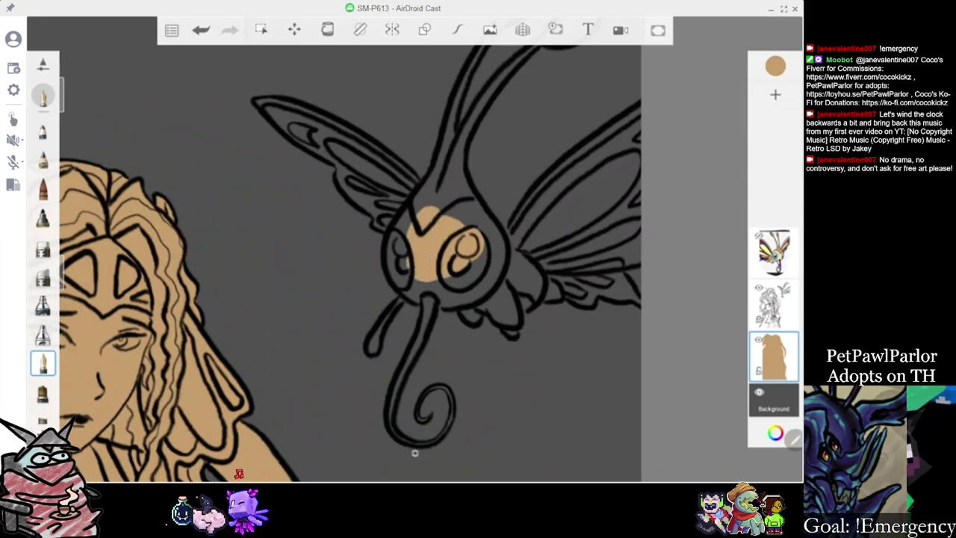
drag(407, 236, 397, 254)
drag(395, 220, 395, 246)
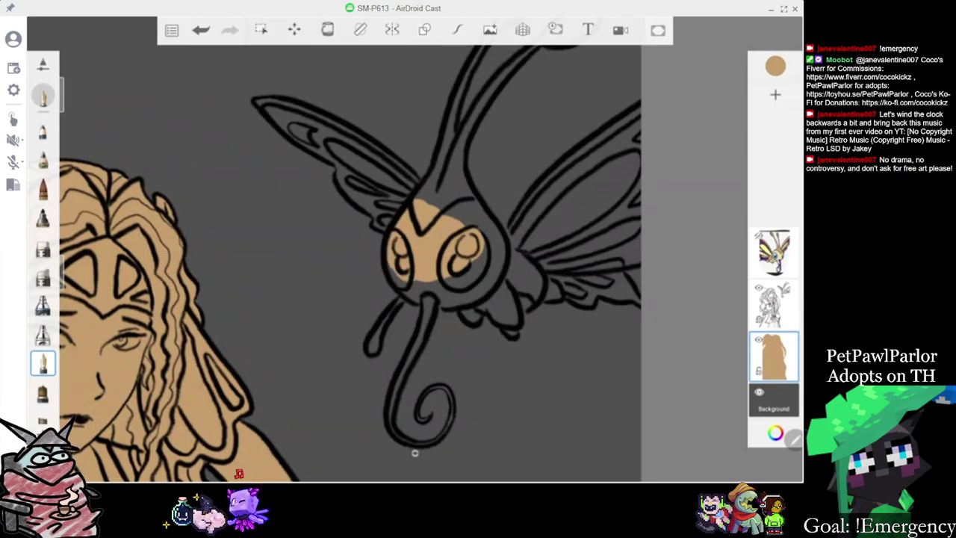
mouse_move(448, 282)
mouse_down()
mouse_move(464, 280)
mouse_move(474, 299)
mouse_move(494, 271)
mouse_move(494, 241)
mouse_move(447, 206)
mouse_move(517, 230)
mouse_up()
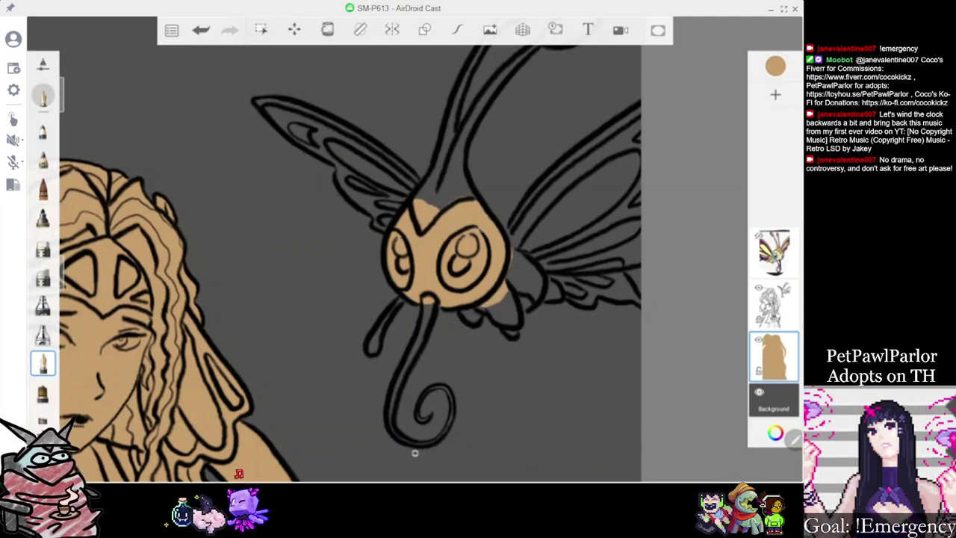
Reduce the brush size and fill the butterfly creature's body and small feet with tan
drag(496, 296, 511, 314)
scroll(416, 452, up, 3)
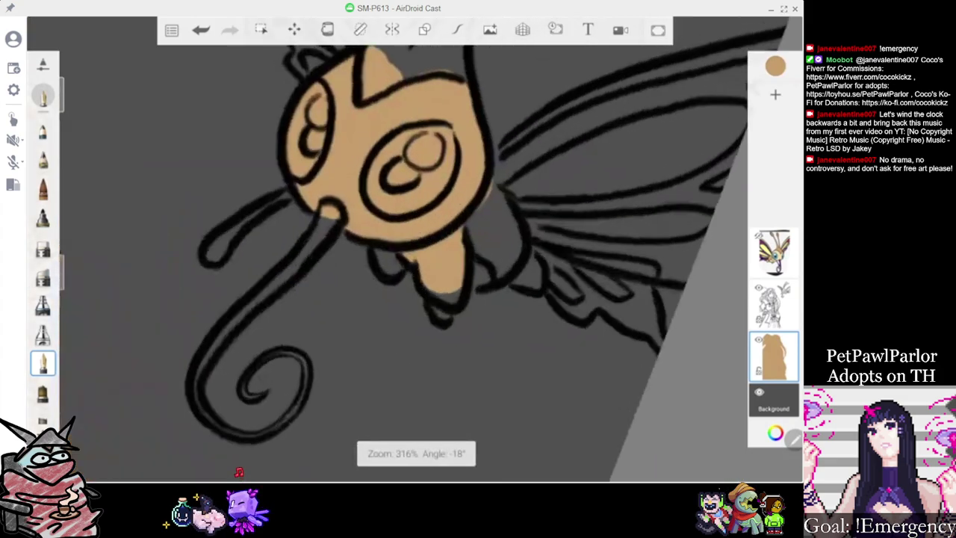
mouse_move(429, 290)
mouse_down()
mouse_move(457, 300)
mouse_move(421, 276)
mouse_up()
drag(62, 95, 66, 118)
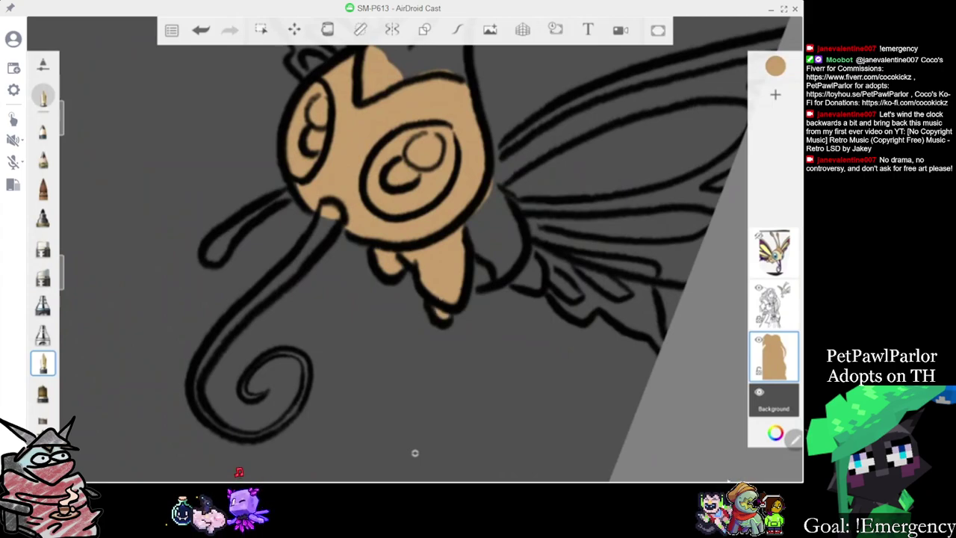
drag(511, 257, 482, 285)
mouse_move(502, 178)
mouse_down()
mouse_move(481, 257)
mouse_move(469, 220)
mouse_up()
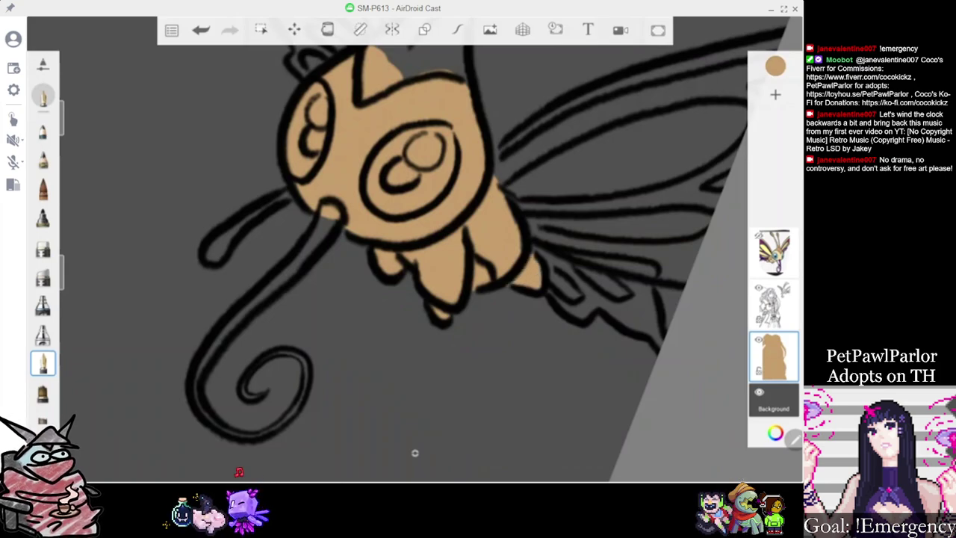
Fill the butterfly creature's curled proboscis with tan and clean up around it using the transparent colour
mouse_move(416, 177)
mouse_down()
mouse_move(390, 213)
mouse_move(325, 255)
mouse_up()
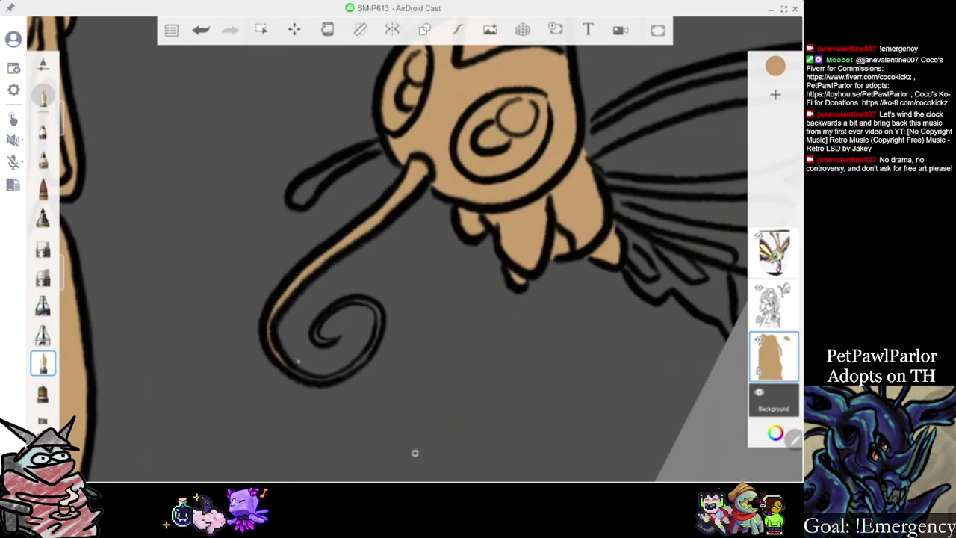
mouse_move(271, 343)
mouse_down()
mouse_move(292, 358)
mouse_move(351, 348)
mouse_move(377, 319)
mouse_up()
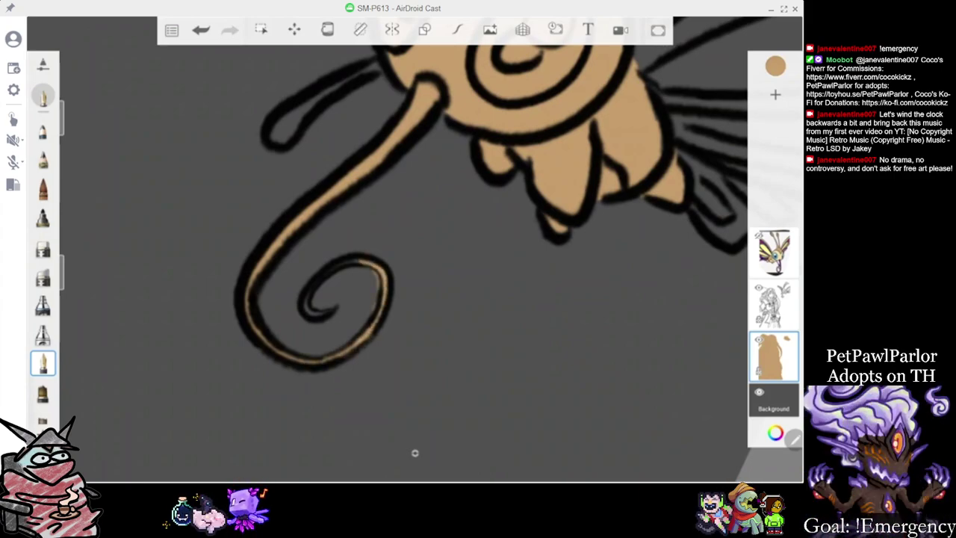
click(775, 66)
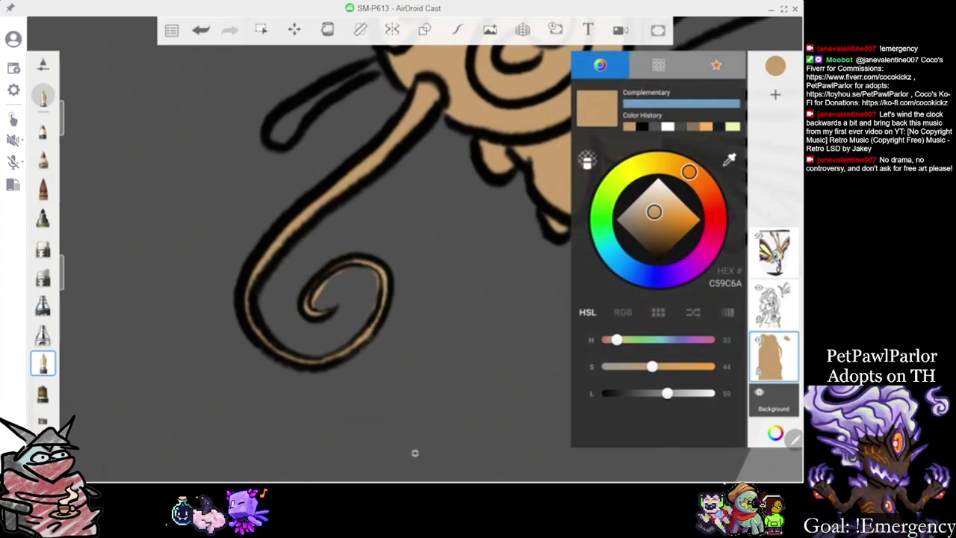
click(587, 160)
click(455, 239)
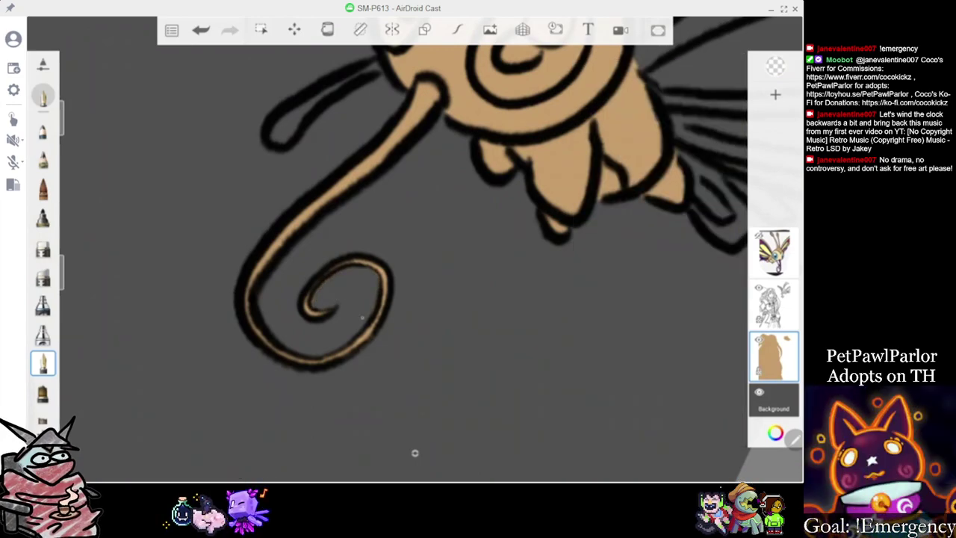
scroll(404, 261, down, 5)
scroll(404, 261, up, 5)
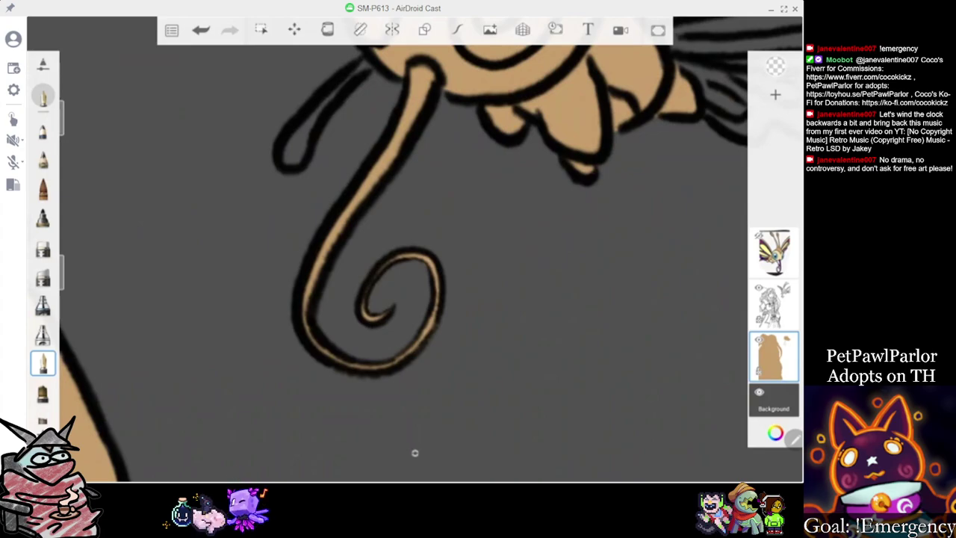
scroll(415, 452, down, 3)
scroll(414, 452, up, 3)
Restore the tan colour and fill the short feeler beside the proboscis
click(775, 66)
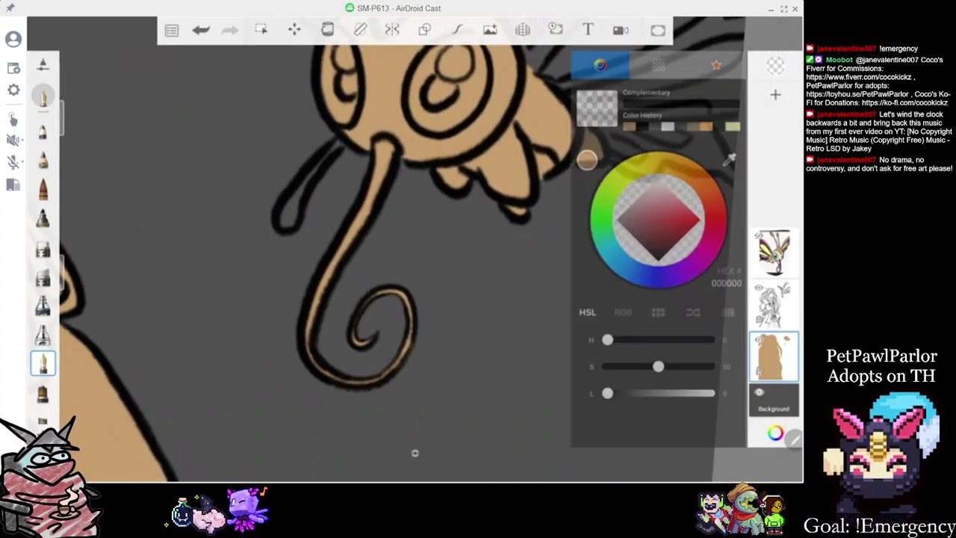
click(586, 160)
scroll(414, 452, up, 3)
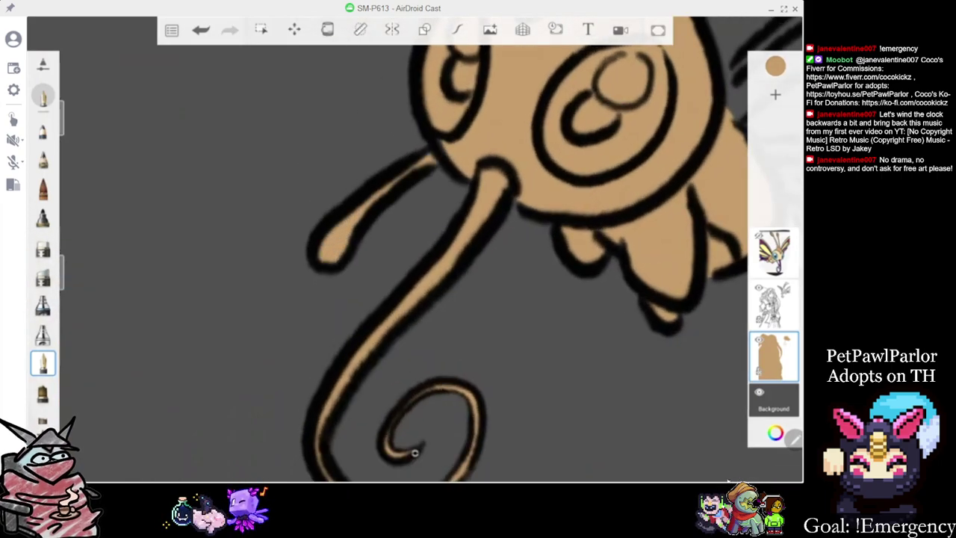
scroll(415, 453, down, 3)
scroll(414, 453, up, 3)
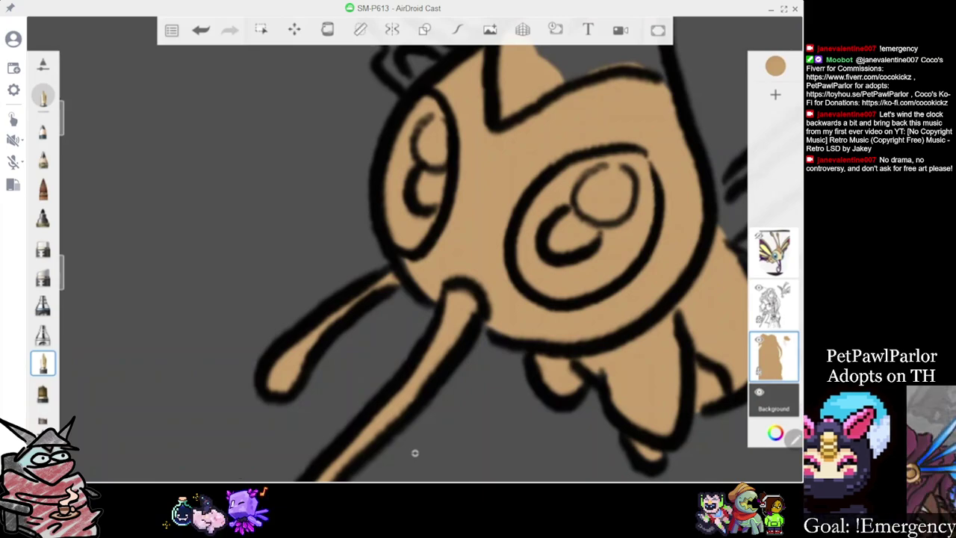
scroll(415, 453, down, 3)
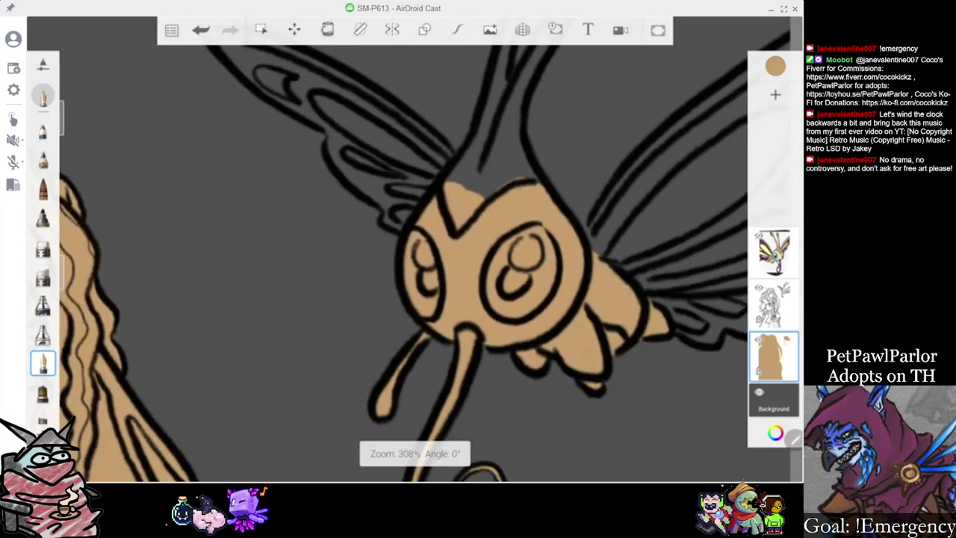
scroll(415, 452, up, 3)
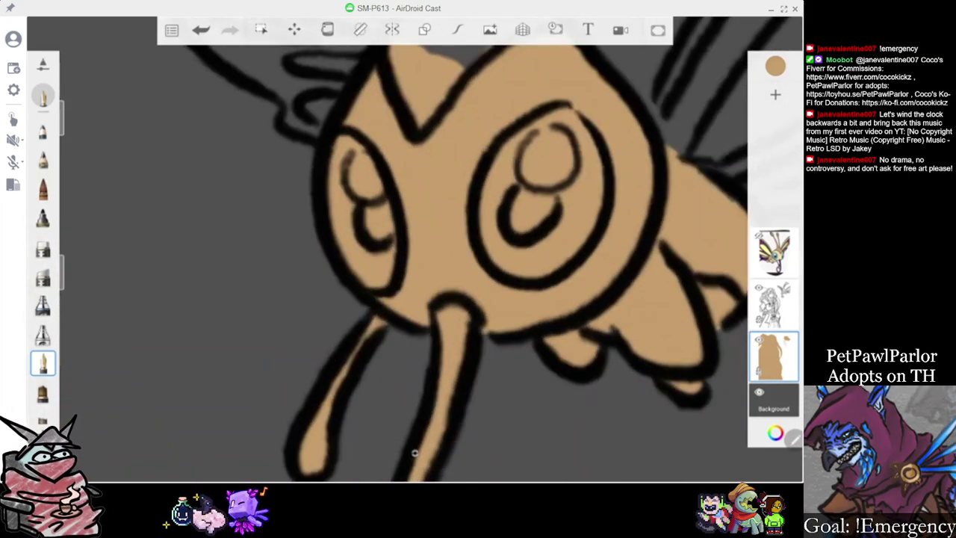
Extend the tan base over the top of the butterfly creature's head, its antennae and the wing facing the character
scroll(415, 453, down, 3)
scroll(414, 452, up, 3)
mouse_move(431, 243)
mouse_down()
mouse_move(505, 194)
mouse_move(490, 262)
mouse_move(523, 227)
mouse_up()
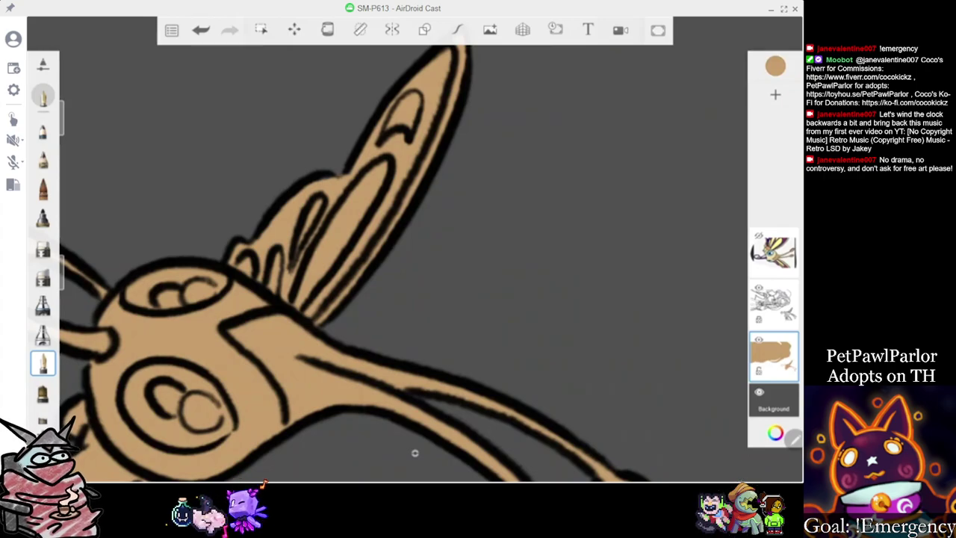
Paint tan along the upper edge bands of the butterfly creature's wing at the canvas edge
scroll(404, 262, down, 5)
scroll(403, 261, down, 4)
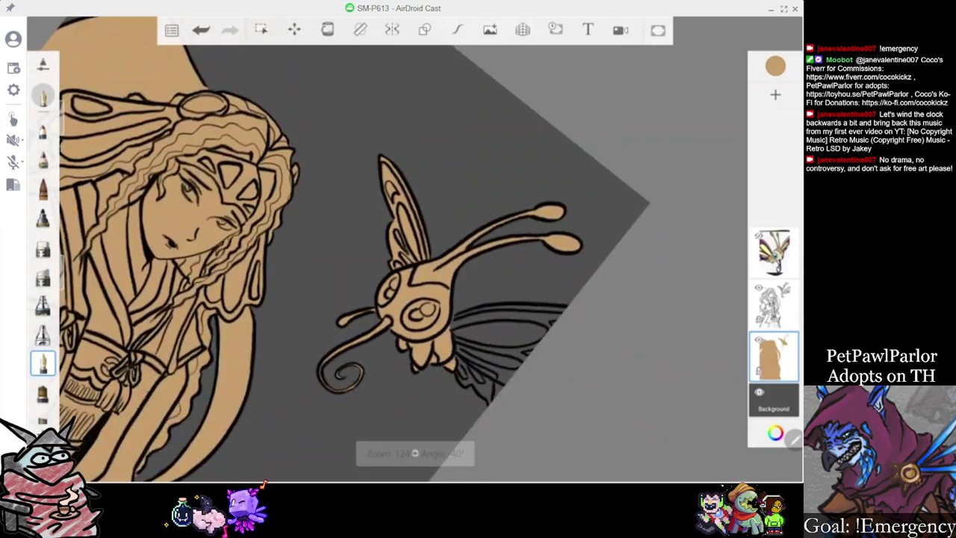
scroll(403, 262, up, 6)
scroll(415, 453, up, 2)
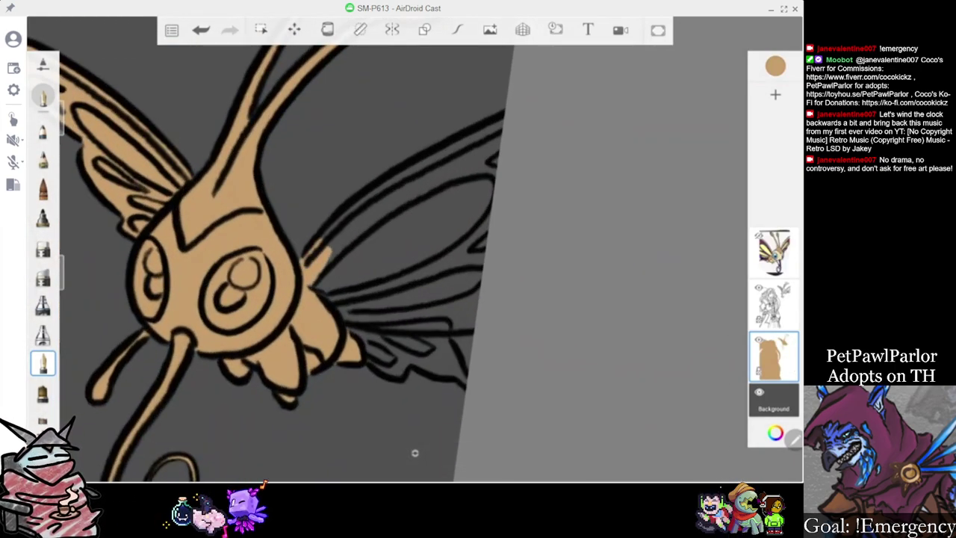
drag(361, 207, 418, 165)
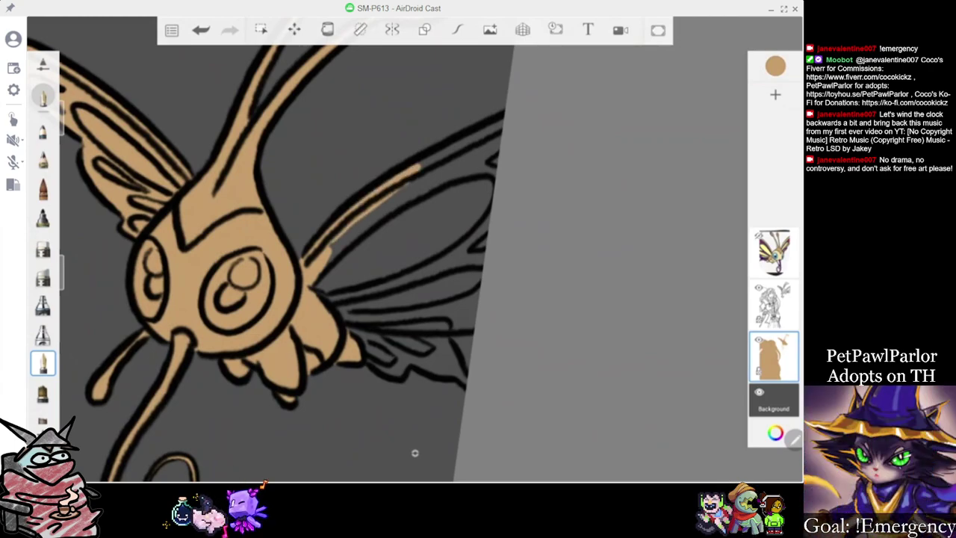
scroll(403, 261, up, 1)
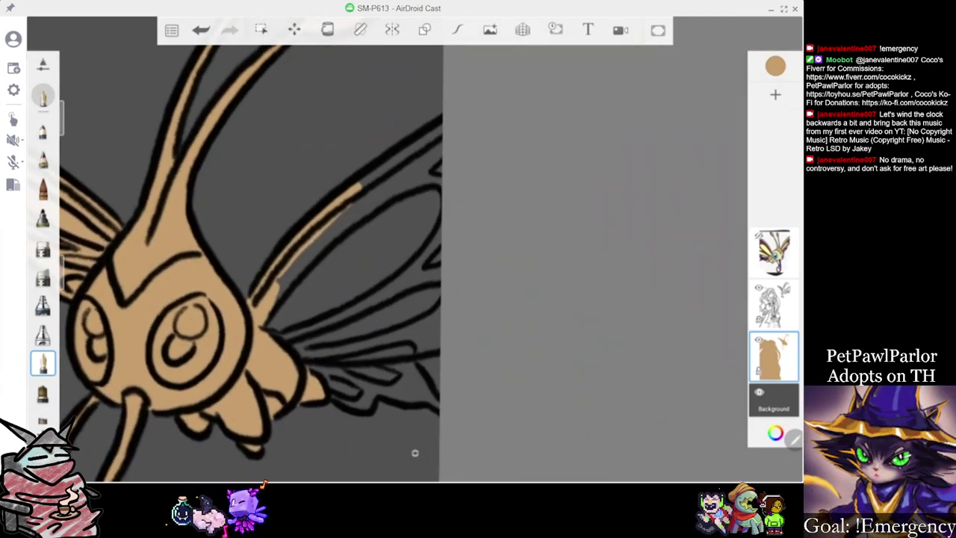
drag(359, 188, 409, 153)
drag(361, 206, 440, 153)
Fill the large inner panels and lower sections of the wing at the canvas edge with tan
scroll(265, 262, down, 5)
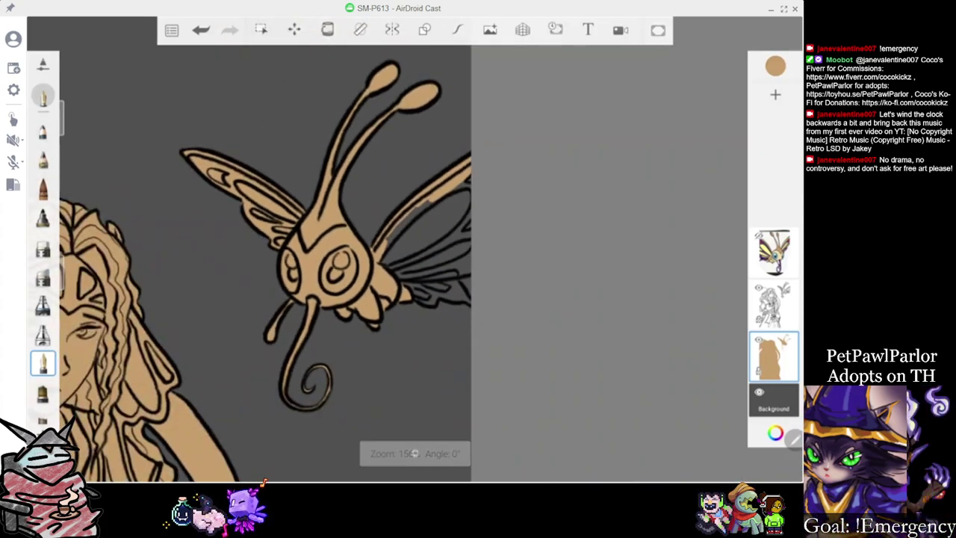
scroll(414, 453, up, 5)
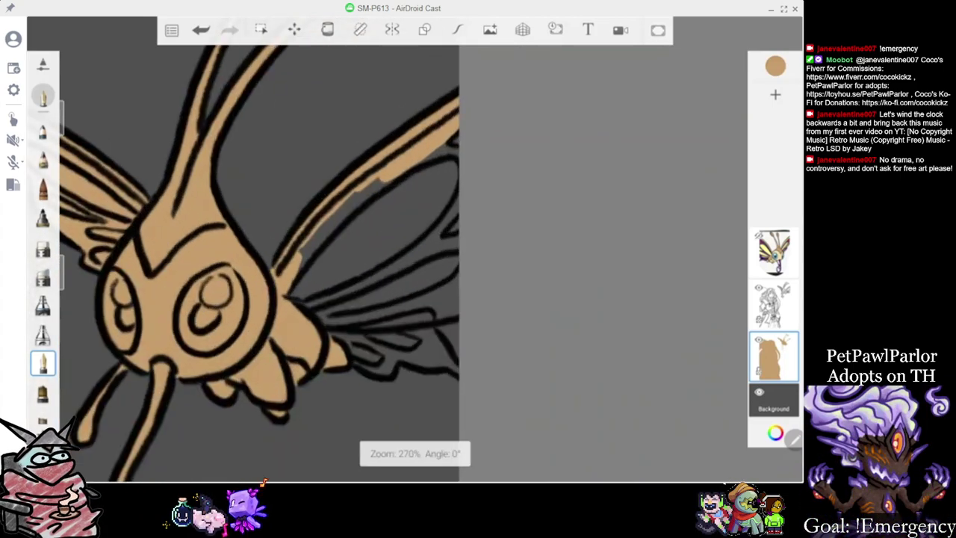
mouse_move(430, 170)
mouse_down()
mouse_move(435, 257)
mouse_move(377, 275)
mouse_move(411, 238)
mouse_move(308, 297)
mouse_move(406, 212)
mouse_move(314, 261)
mouse_up()
mouse_move(385, 184)
mouse_down()
mouse_move(304, 256)
mouse_move(350, 199)
mouse_up()
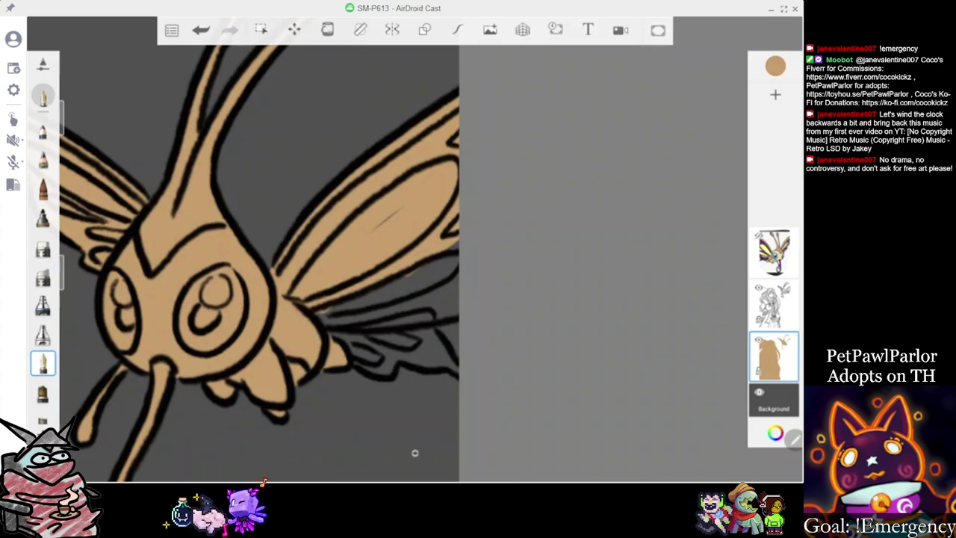
mouse_move(374, 296)
mouse_down()
mouse_move(455, 264)
mouse_move(351, 321)
mouse_move(451, 310)
mouse_up()
mouse_move(457, 270)
mouse_down()
mouse_move(447, 281)
mouse_move(458, 284)
mouse_up()
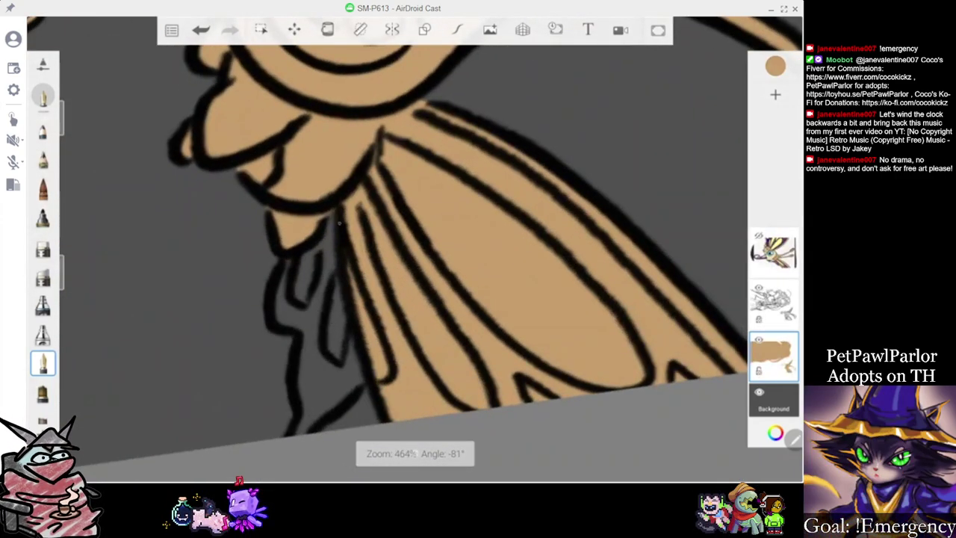
Fill the scalloped lower wing beneath the creature's body with tan to complete its base
mouse_move(328, 218)
mouse_down()
mouse_move(302, 274)
mouse_move(302, 324)
mouse_up()
mouse_move(311, 329)
mouse_down()
mouse_move(314, 399)
mouse_move(301, 430)
mouse_move(356, 372)
mouse_move(331, 372)
mouse_up()
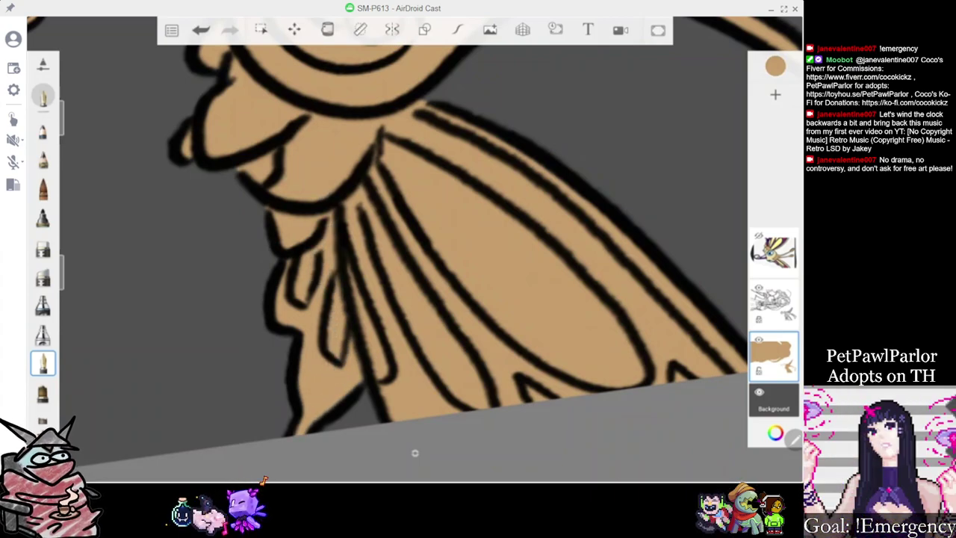
scroll(415, 254, down, 10)
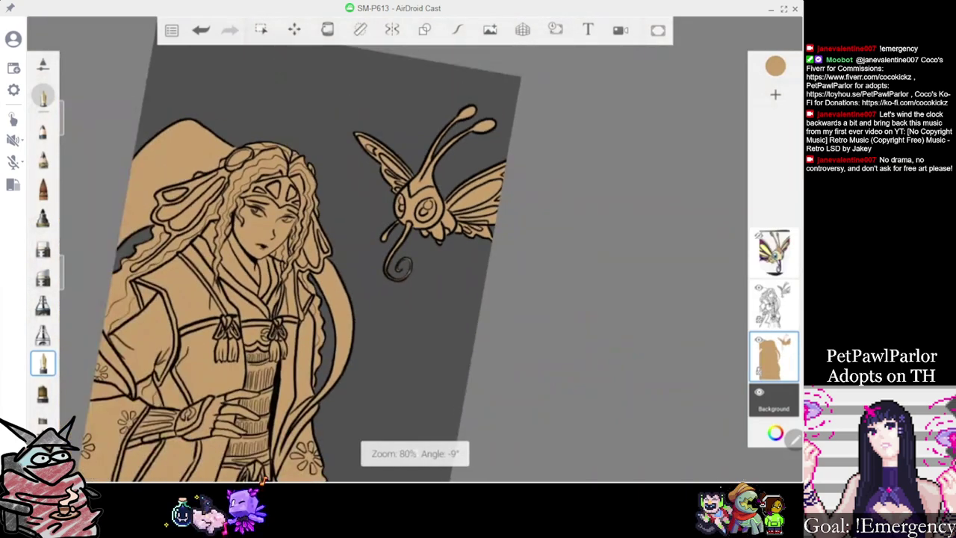
scroll(380, 254, down, 3)
scroll(369, 254, up, 3)
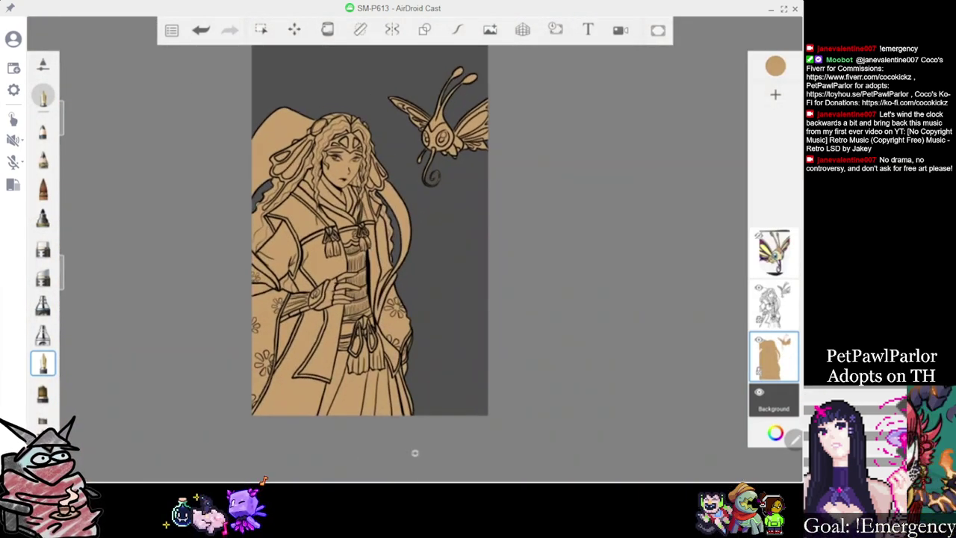
Add a new layer directly above the line art and set up a pencil brush in black
click(773, 305)
click(775, 94)
click(775, 66)
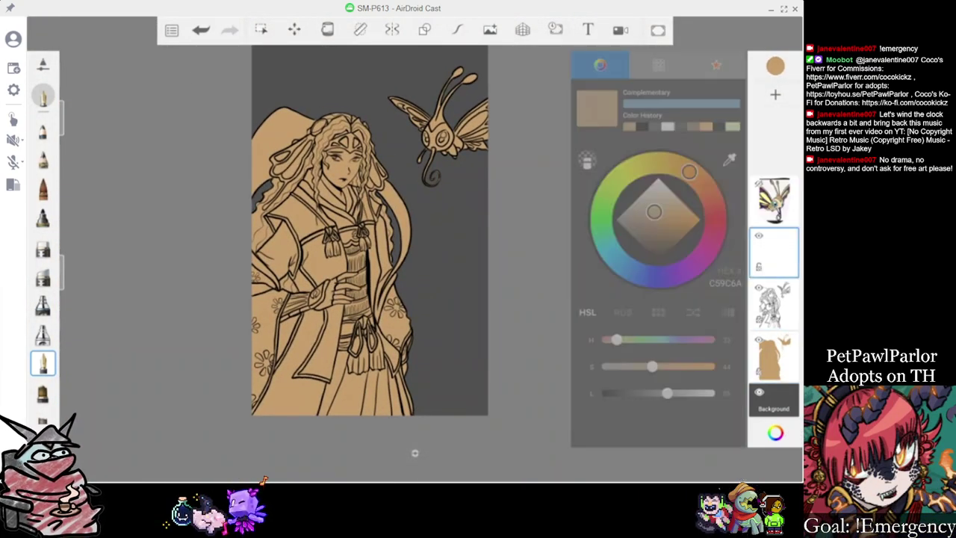
click(642, 126)
click(775, 66)
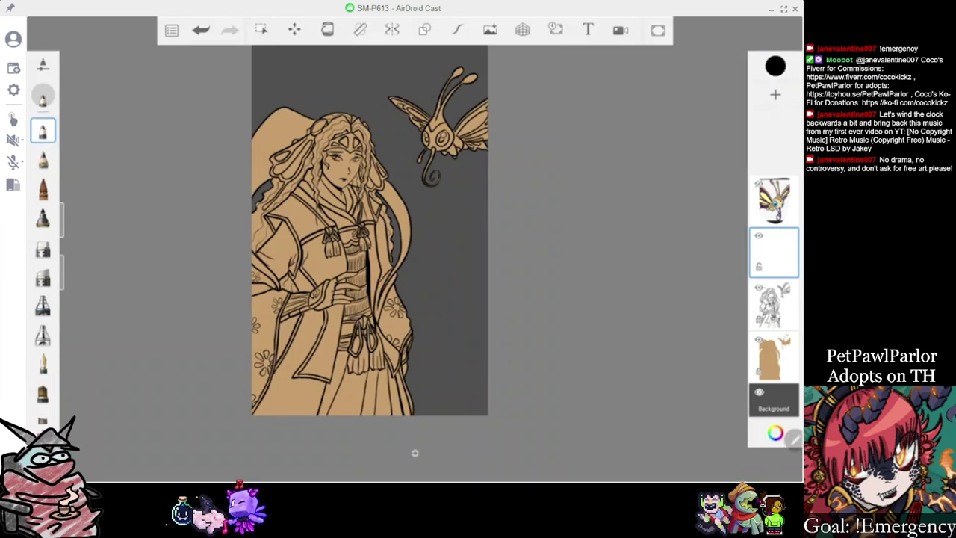
scroll(462, 192, up, 4)
drag(395, 259, 411, 288)
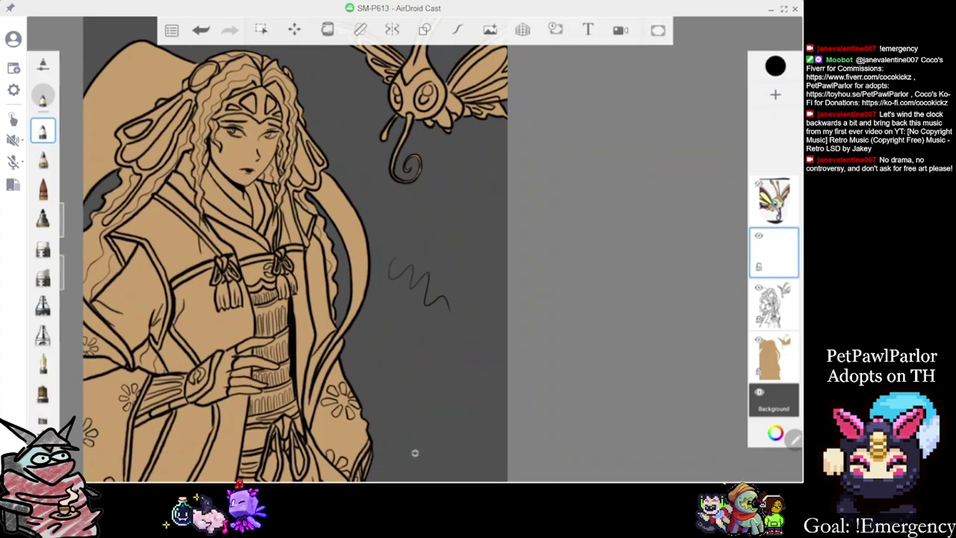
scroll(415, 453, down, 3)
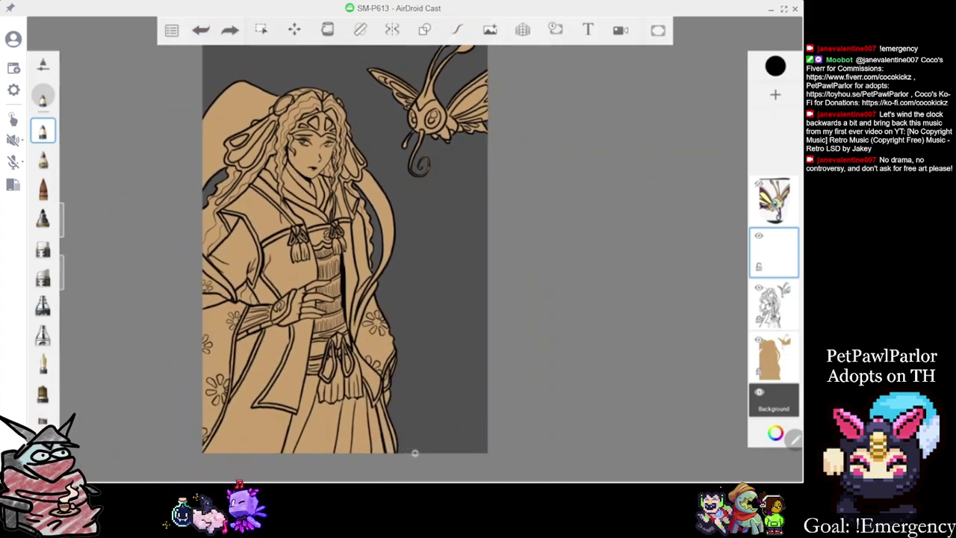
Draw a black spiral marking below the outer corner of the character's eye on the left side of the canvas
scroll(416, 452, up, 4)
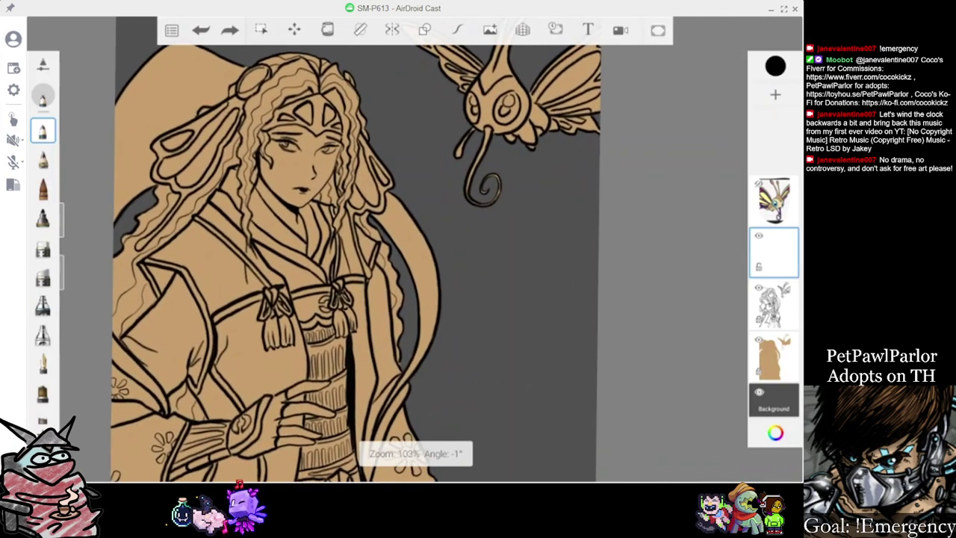
scroll(415, 453, up, 5)
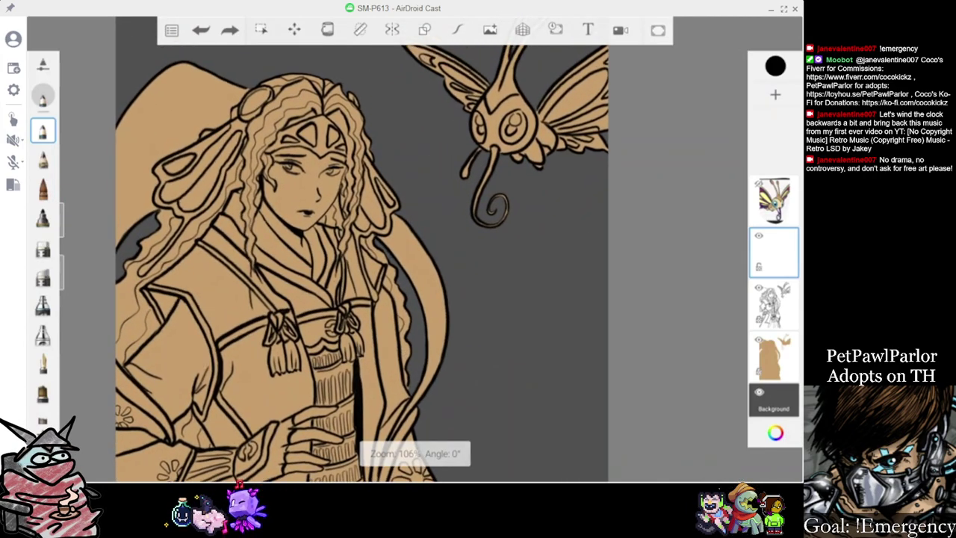
scroll(415, 453, up, 2)
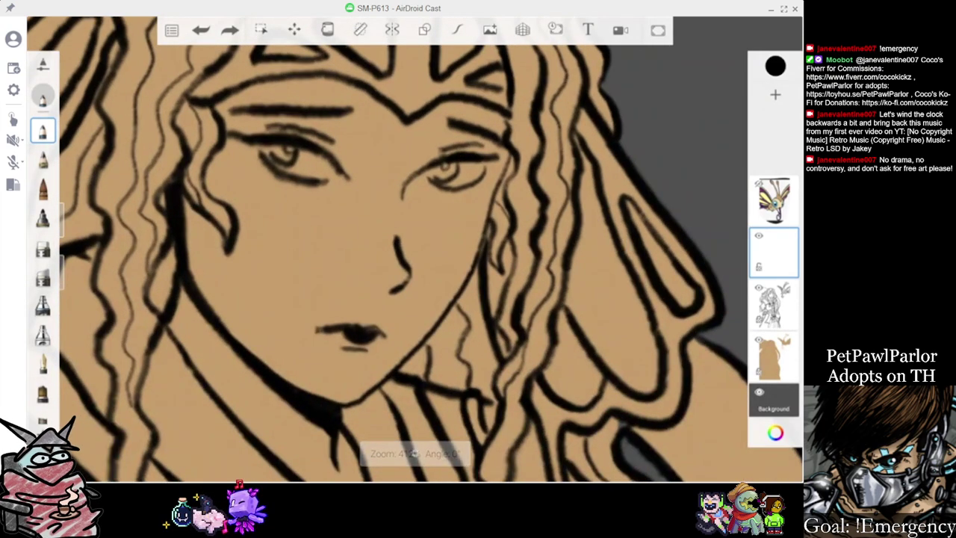
mouse_move(277, 180)
mouse_down()
mouse_move(271, 198)
mouse_move(299, 211)
mouse_up()
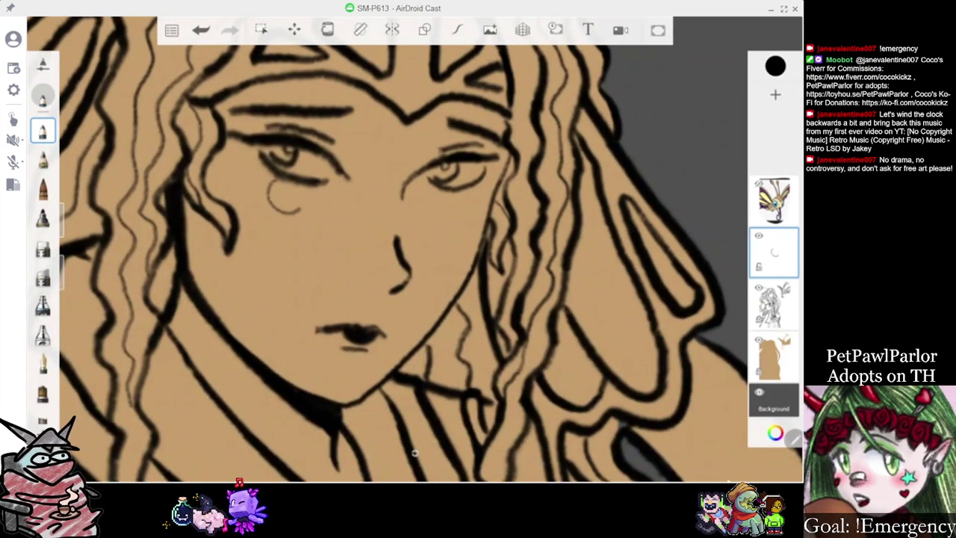
scroll(415, 452, up, 2)
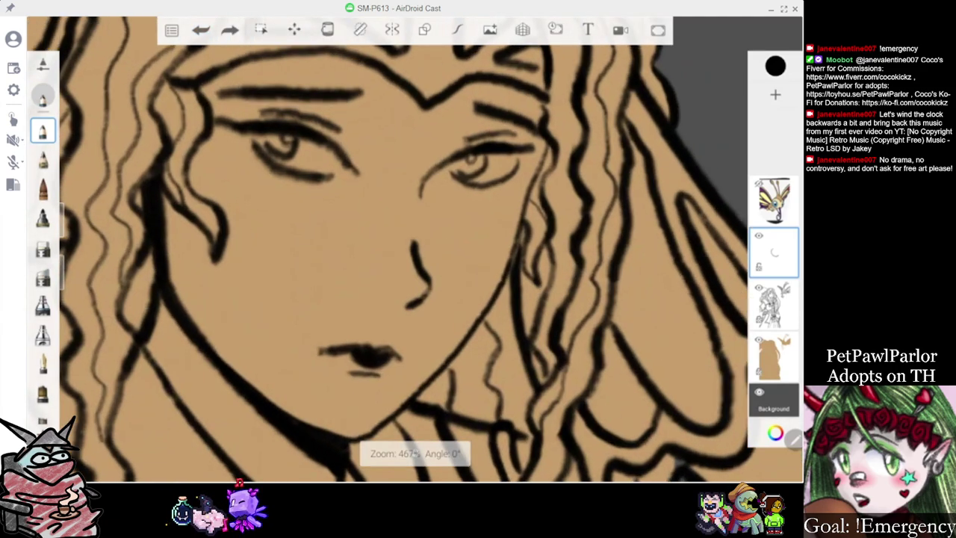
mouse_move(258, 213)
mouse_down()
mouse_move(279, 188)
mouse_move(262, 182)
mouse_up()
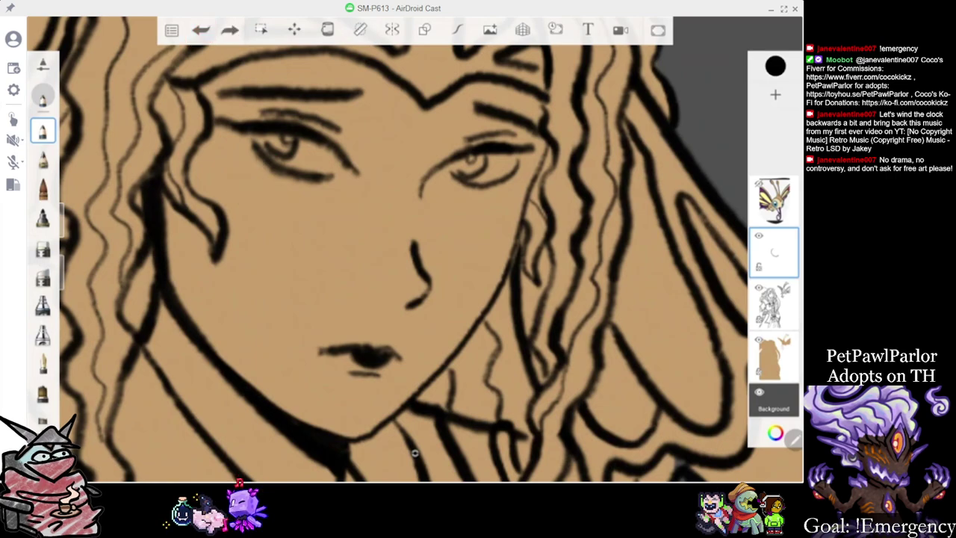
click(201, 30)
scroll(403, 248, up, 2)
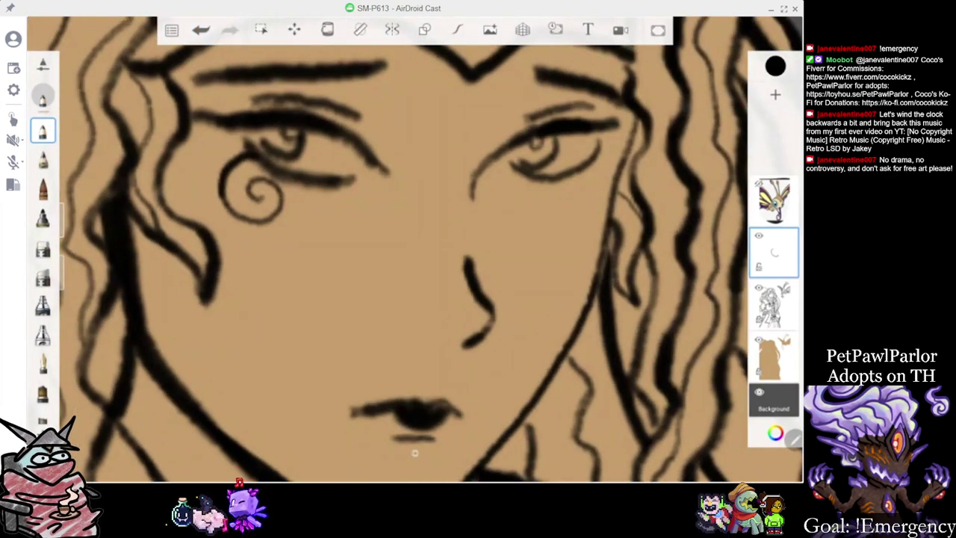
Draw a smaller matching spiral below the outer corner of the character's other eye and check both markings on the whole face
scroll(416, 452, down, 1)
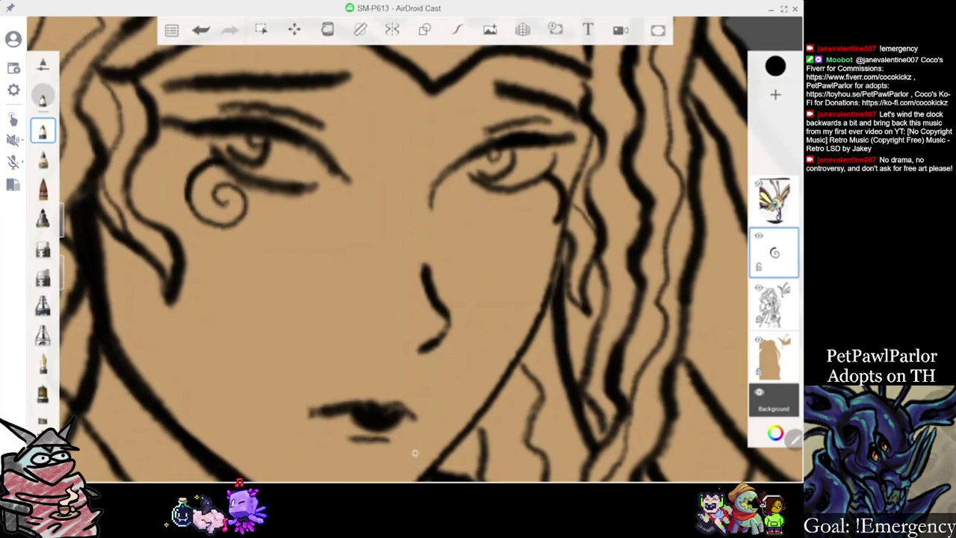
scroll(415, 452, up, 1)
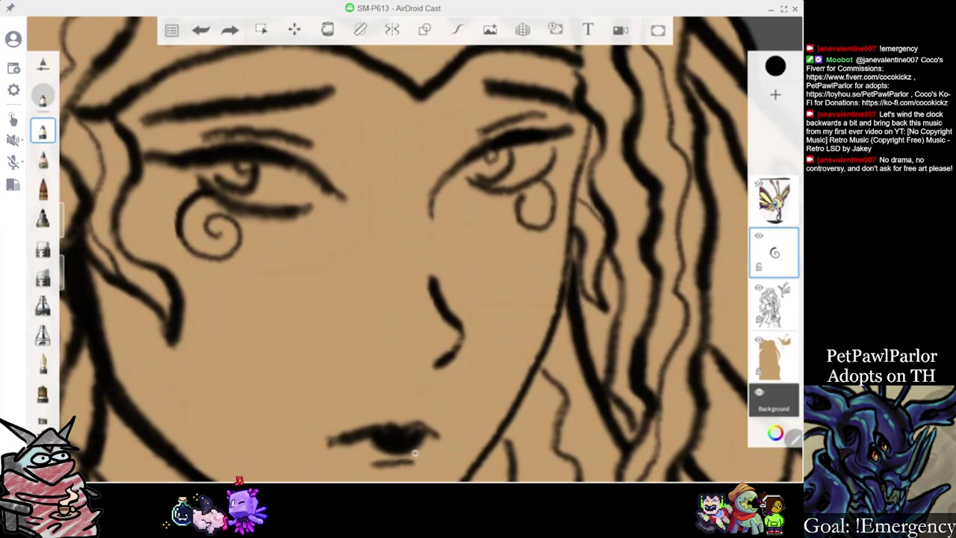
drag(544, 204, 533, 207)
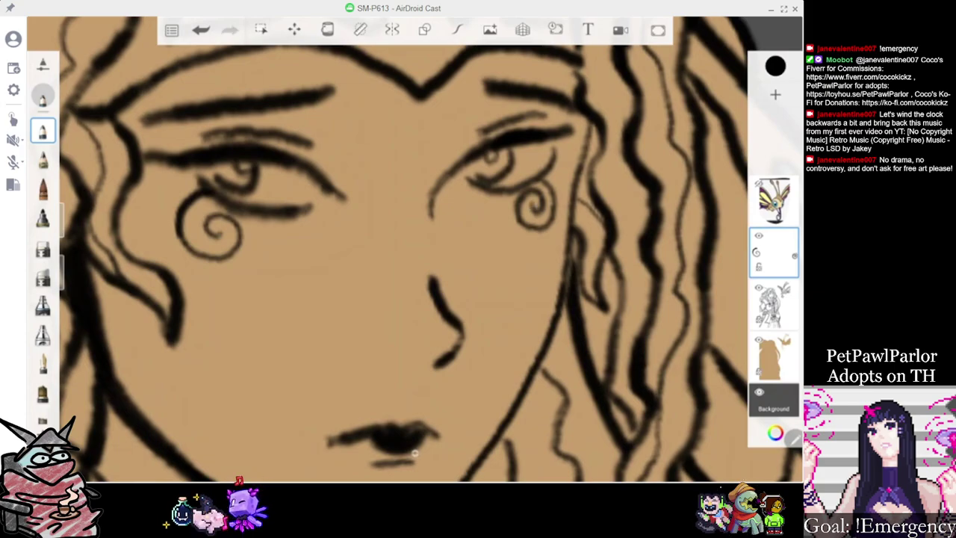
scroll(415, 452, down, 5)
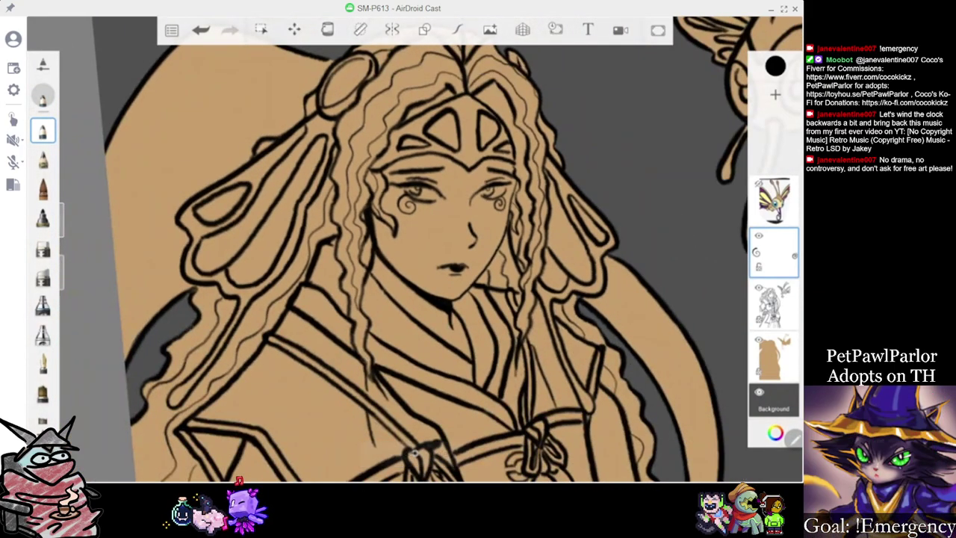
scroll(415, 452, up, 5)
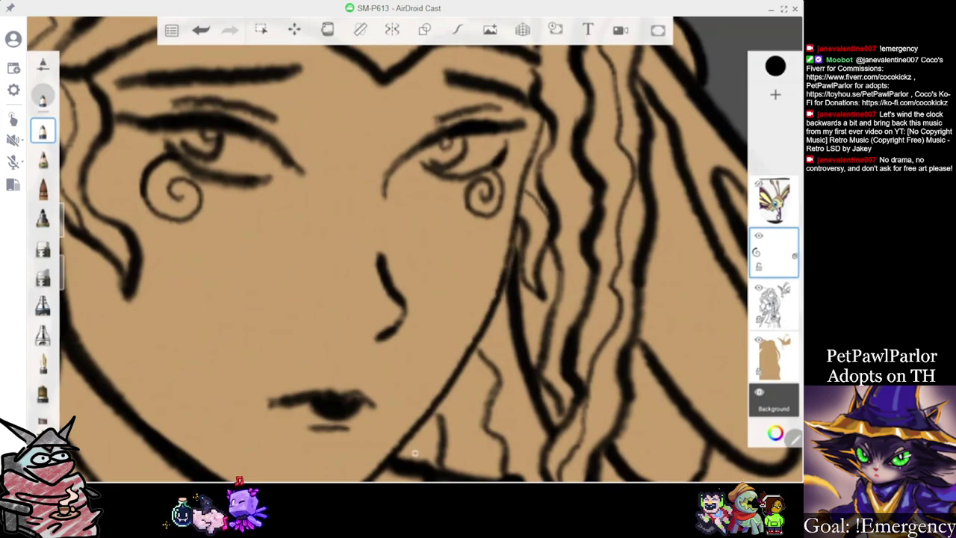
scroll(415, 452, down, 5)
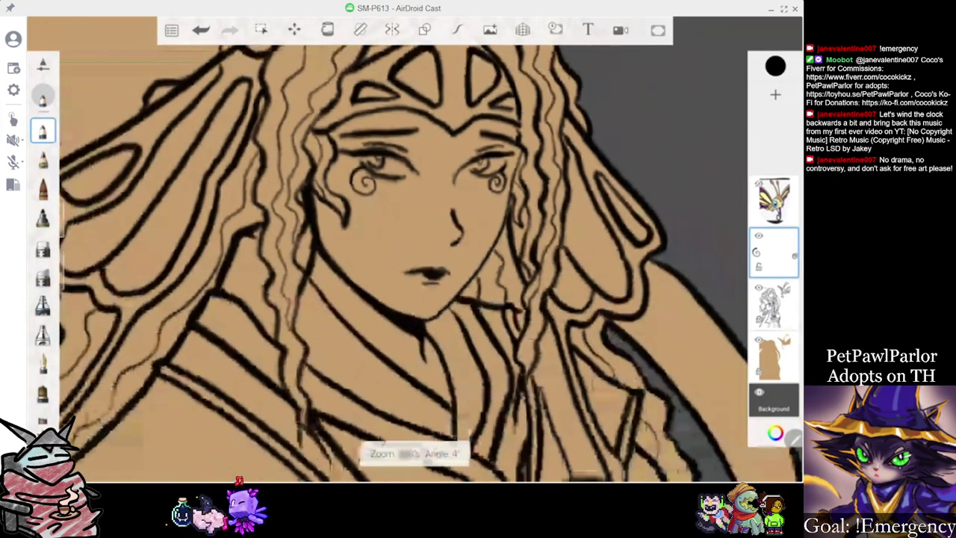
scroll(415, 453, up, 2)
scroll(415, 452, down, 3)
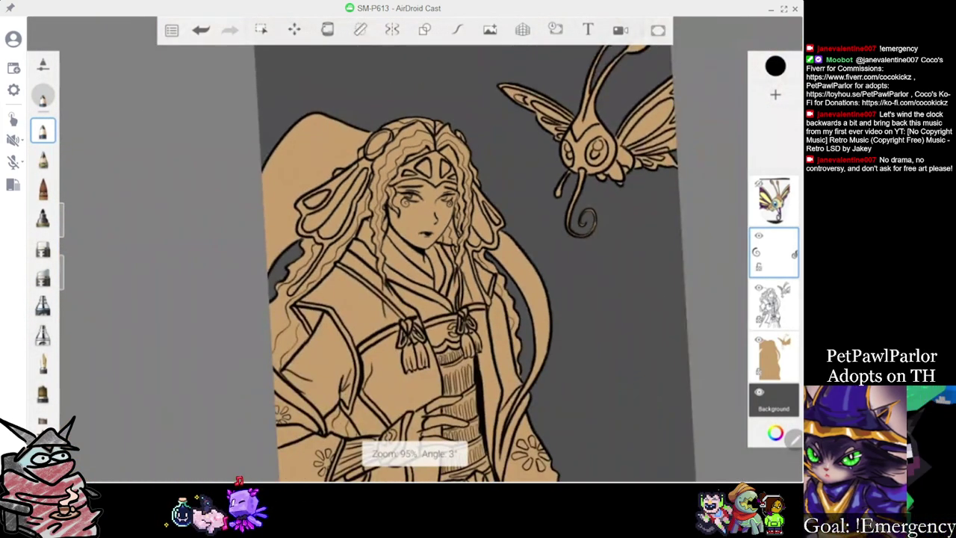
Merge the face-marking layer into the line art layer and add a new empty layer above it
click(774, 252)
click(635, 160)
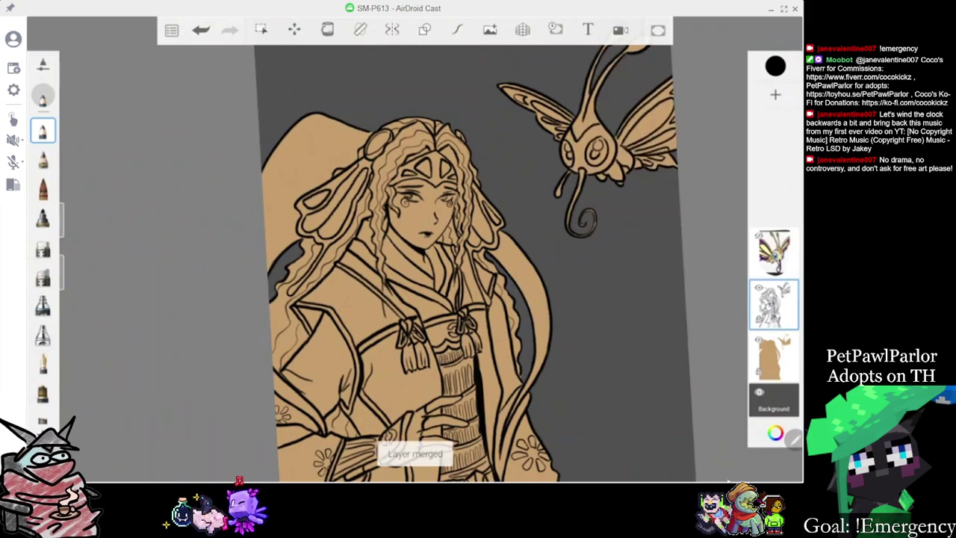
click(776, 95)
Sketch the upper half of a round, split emblem on the robe's chest above the hand, with a small arch in its flat edge
scroll(416, 261, down, 1)
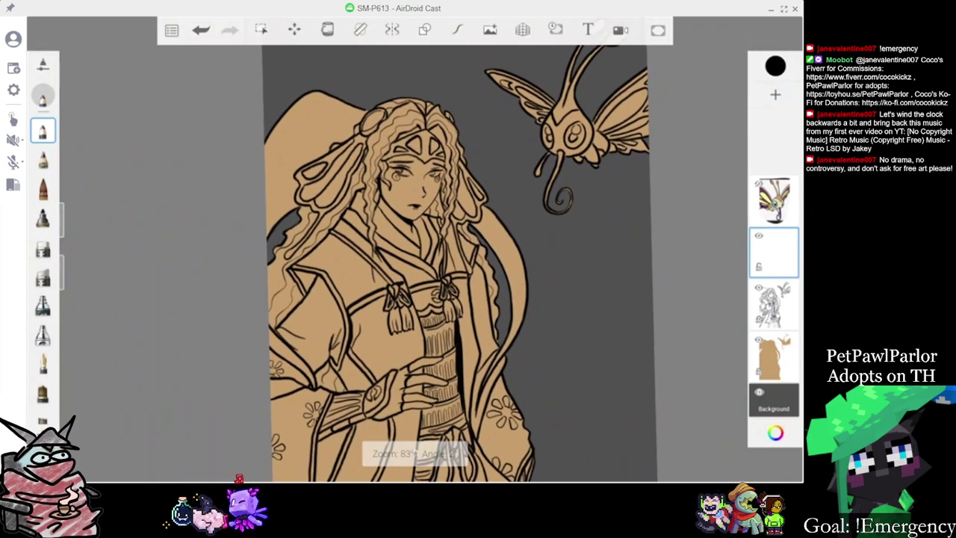
scroll(415, 262, up, 2)
scroll(435, 279, up, 1)
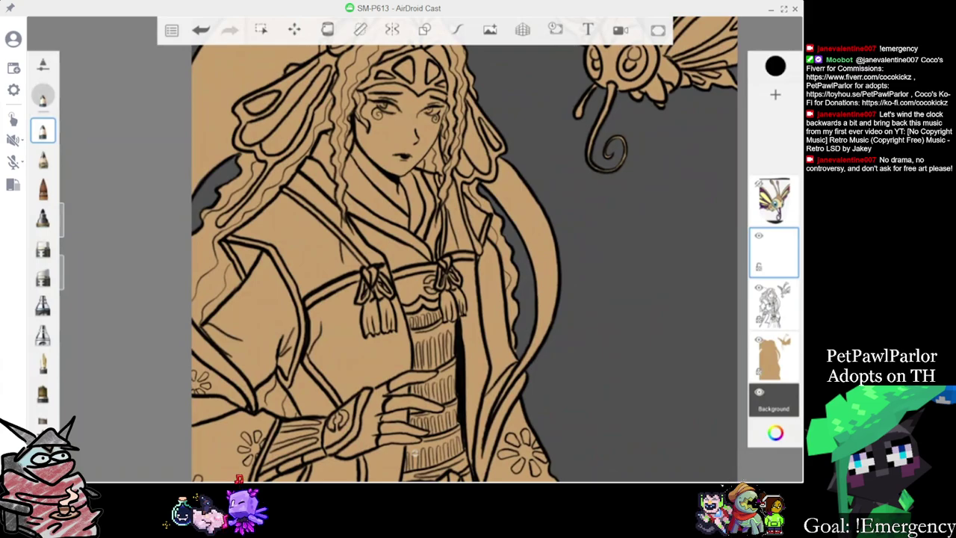
scroll(402, 216, down, 2)
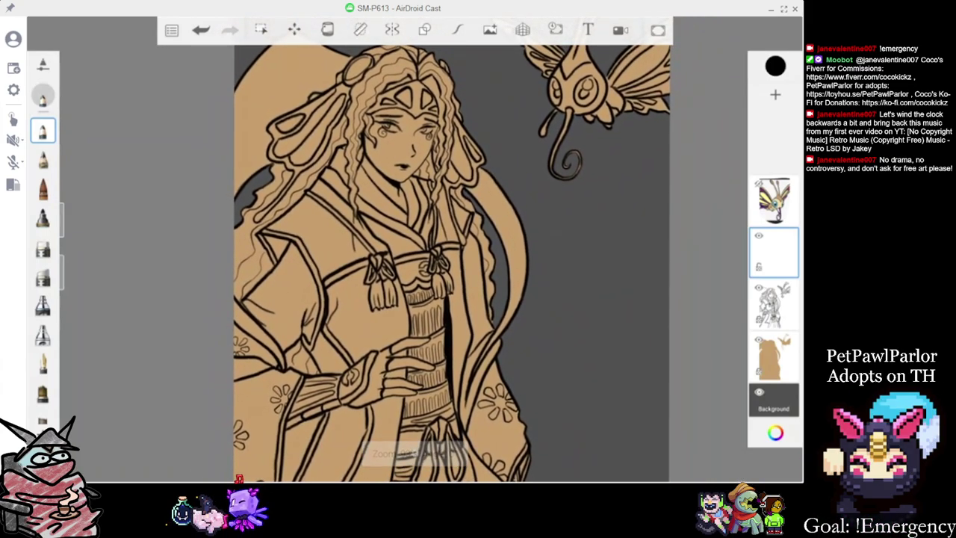
scroll(376, 261, down, 2)
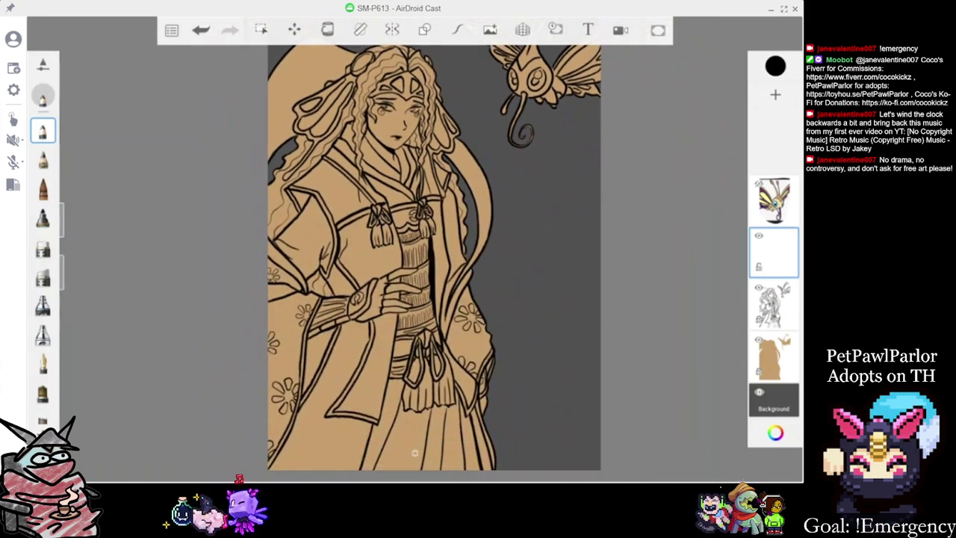
scroll(414, 452, up, 3)
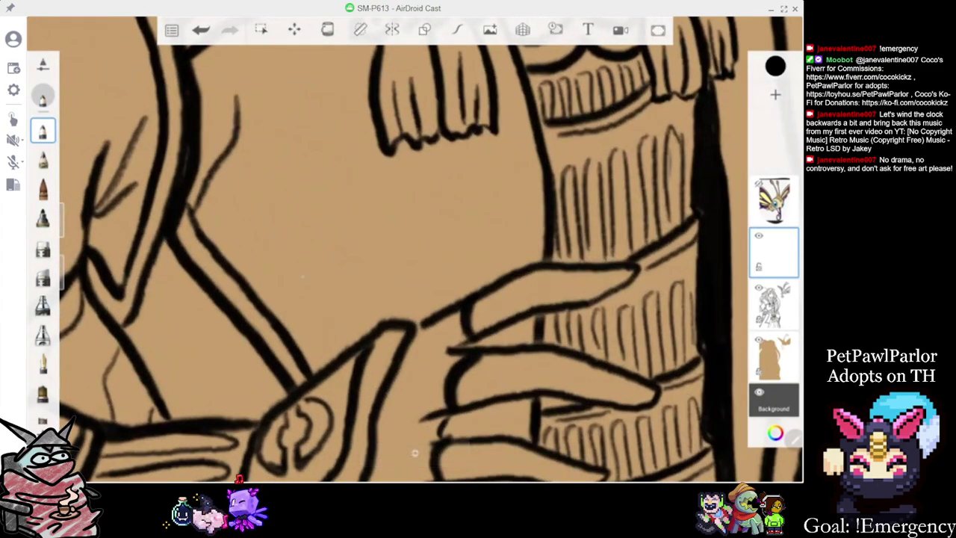
mouse_move(294, 279)
mouse_down()
mouse_move(334, 256)
mouse_move(339, 264)
mouse_up()
key(ctrl+z)
scroll(414, 452, up, 2)
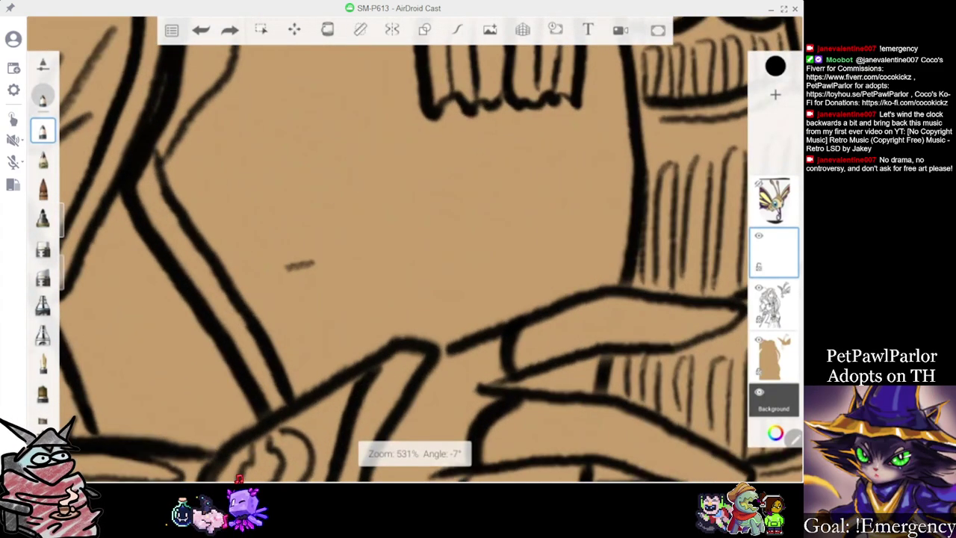
key(ctrl+z)
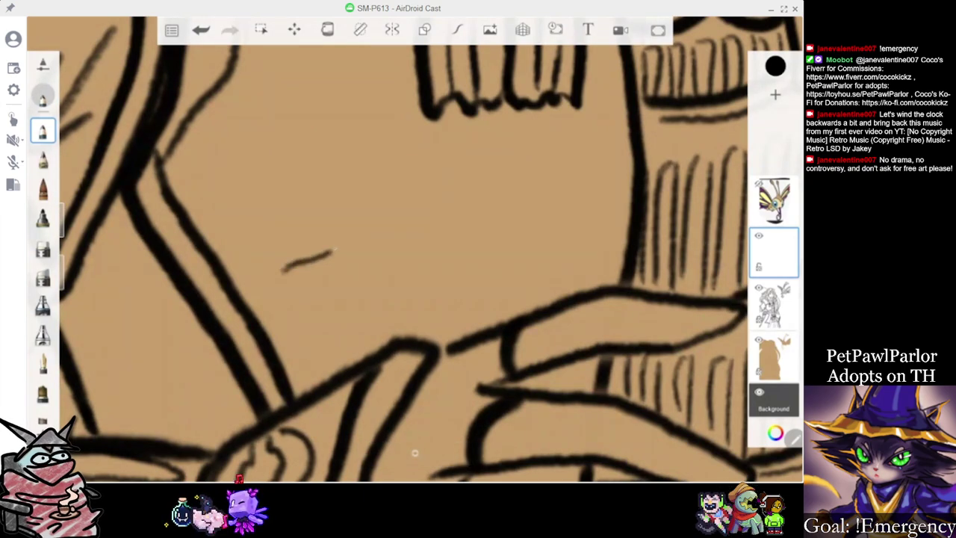
drag(285, 269, 327, 257)
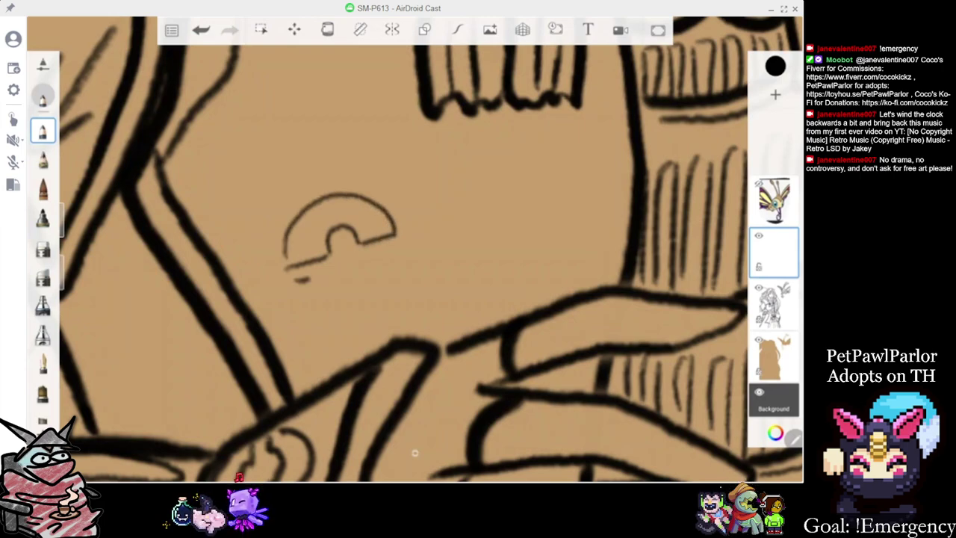
Draw the emblem's lower half with a notched dividing line and a rounded outer arc, and extend the outline ends to close the gaps
drag(363, 262, 404, 256)
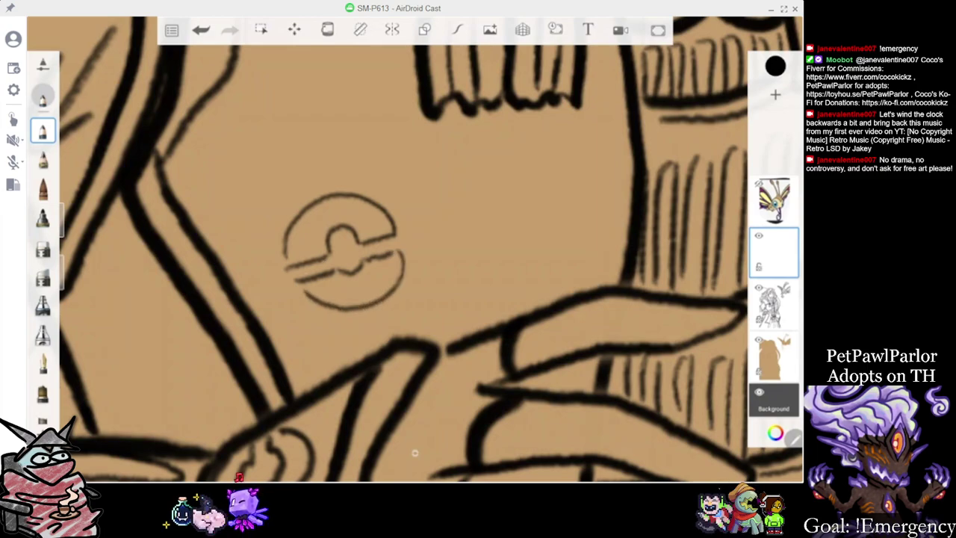
scroll(336, 247, up, 2)
drag(263, 263, 392, 275)
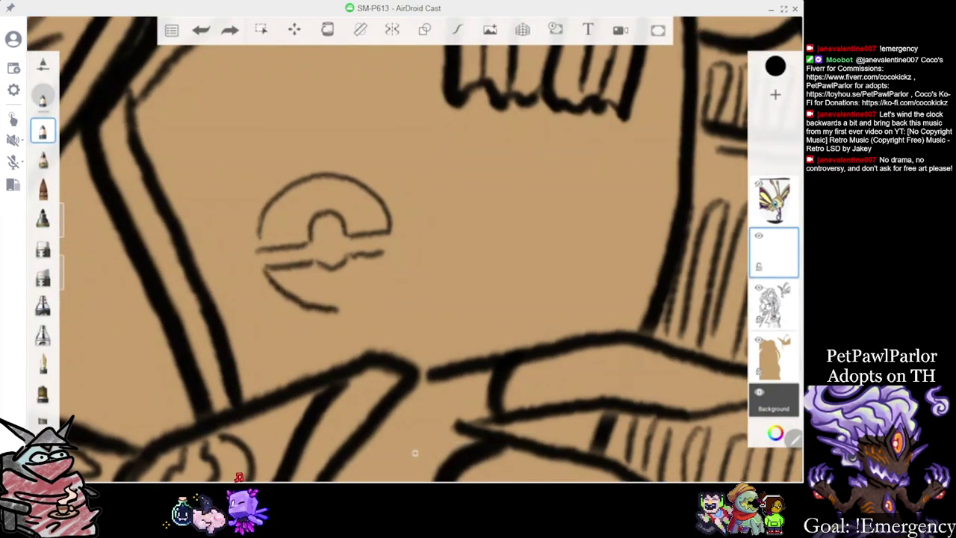
click(200, 30)
mouse_move(262, 274)
mouse_down()
mouse_move(326, 314)
mouse_move(389, 254)
mouse_up()
click(200, 29)
mouse_move(266, 271)
mouse_down()
mouse_move(297, 303)
mouse_move(367, 300)
mouse_move(388, 254)
mouse_up()
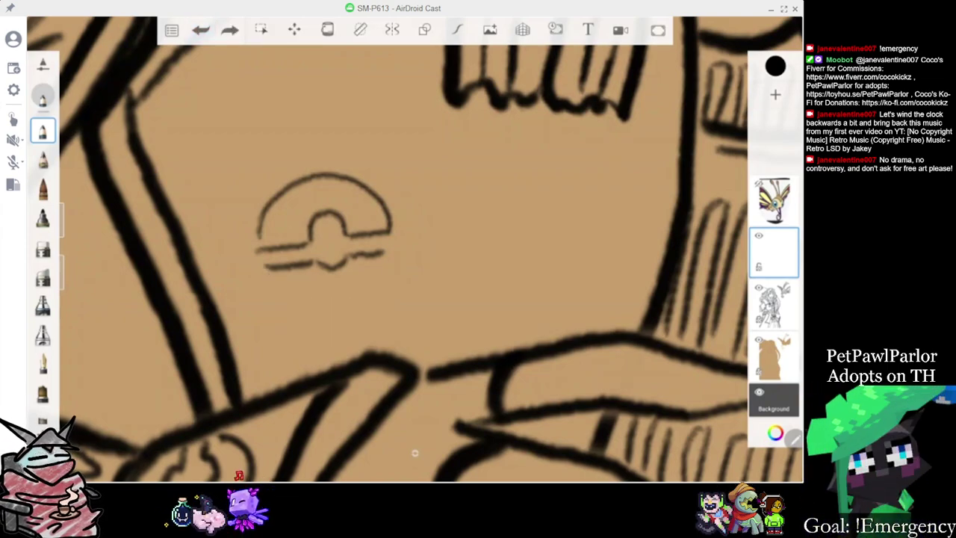
scroll(333, 277, up, 3)
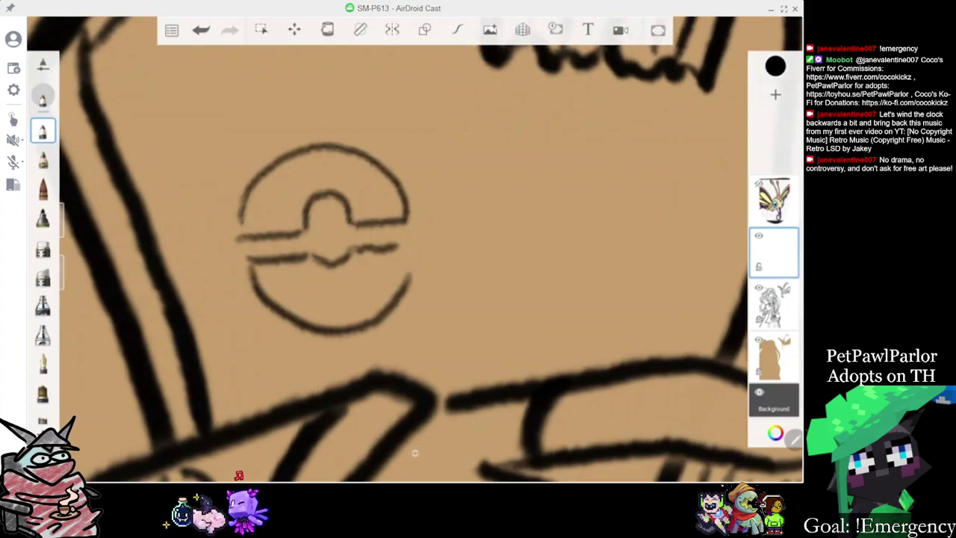
drag(243, 211, 241, 235)
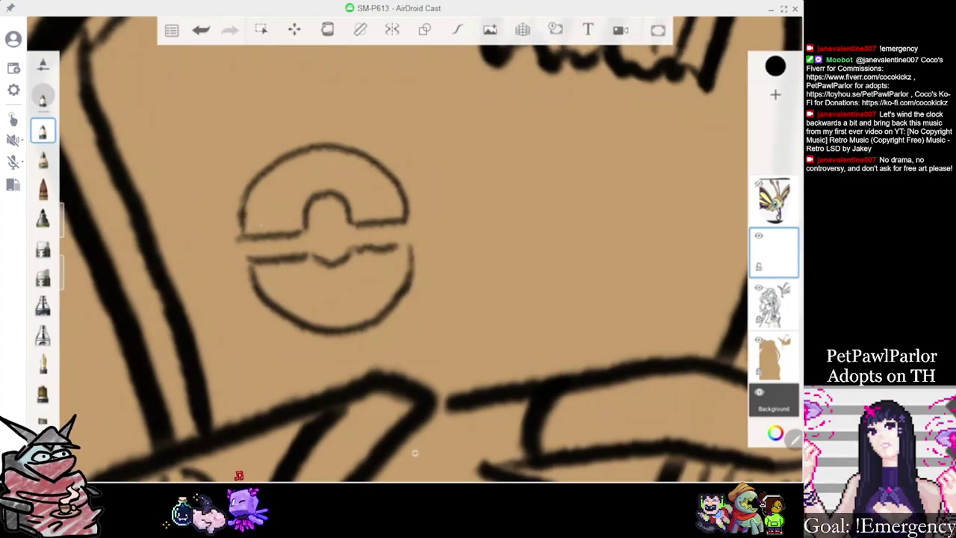
drag(370, 175, 384, 198)
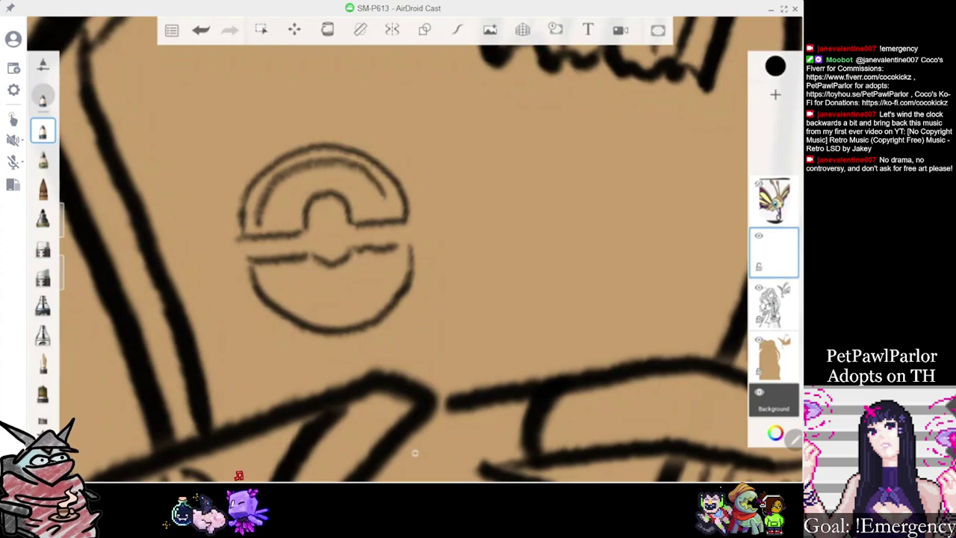
drag(259, 223, 292, 223)
click(201, 30)
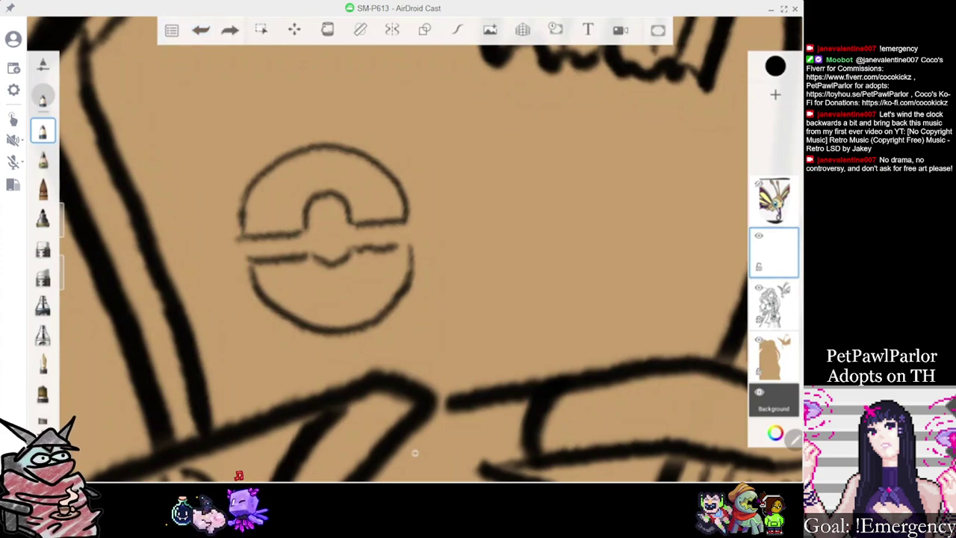
scroll(415, 453, up, 2)
mouse_move(221, 257)
mouse_down()
mouse_move(226, 211)
mouse_move(252, 177)
mouse_move(319, 148)
mouse_move(380, 166)
mouse_move(410, 218)
mouse_up()
key(ctrl+z)
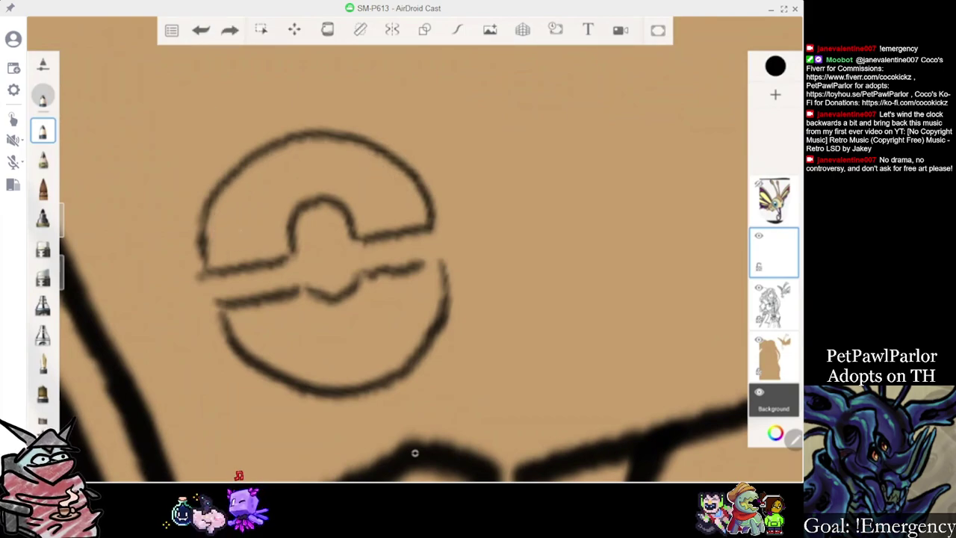
Draw thin inner outlines that follow the contours inside the emblem's upper and lower halves
mouse_move(218, 247)
mouse_down()
mouse_move(225, 207)
mouse_move(258, 172)
mouse_up()
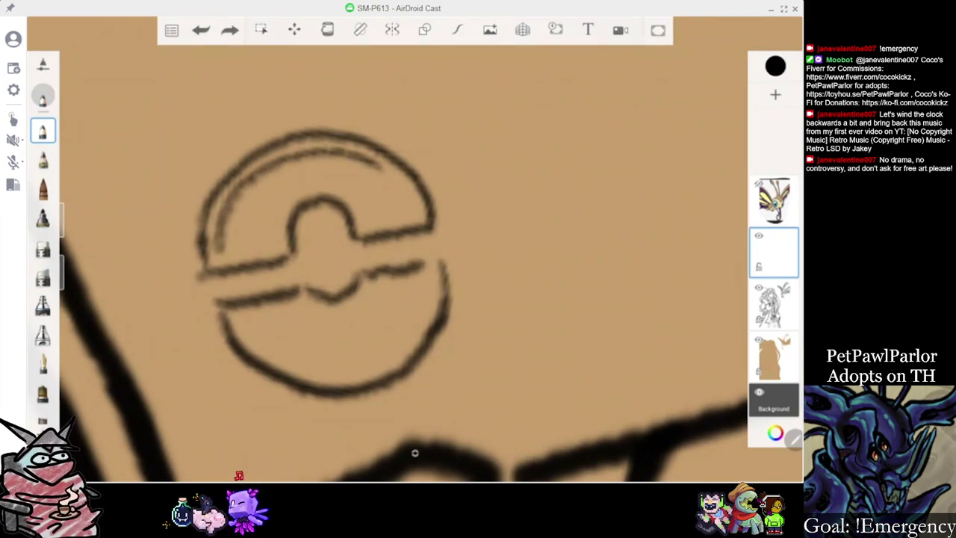
drag(370, 224, 322, 184)
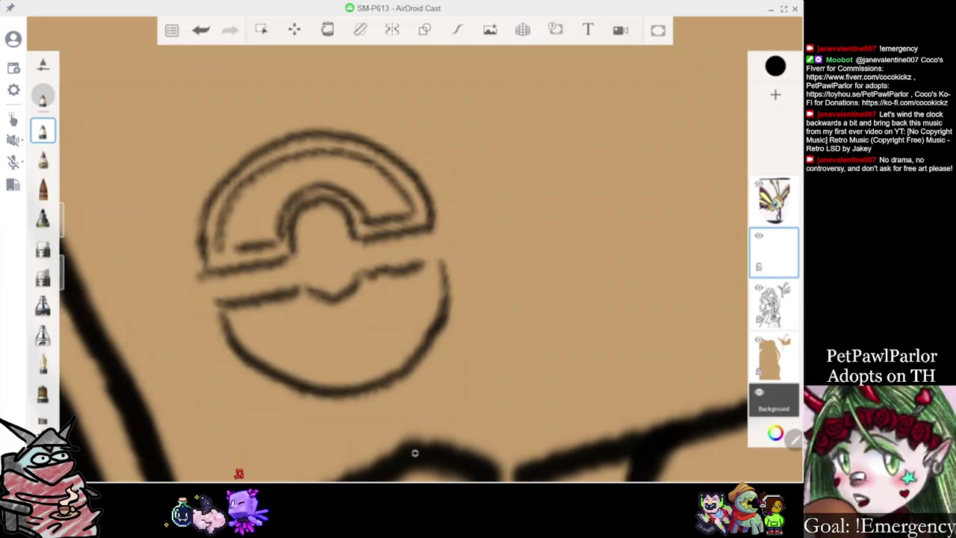
drag(325, 265, 295, 224)
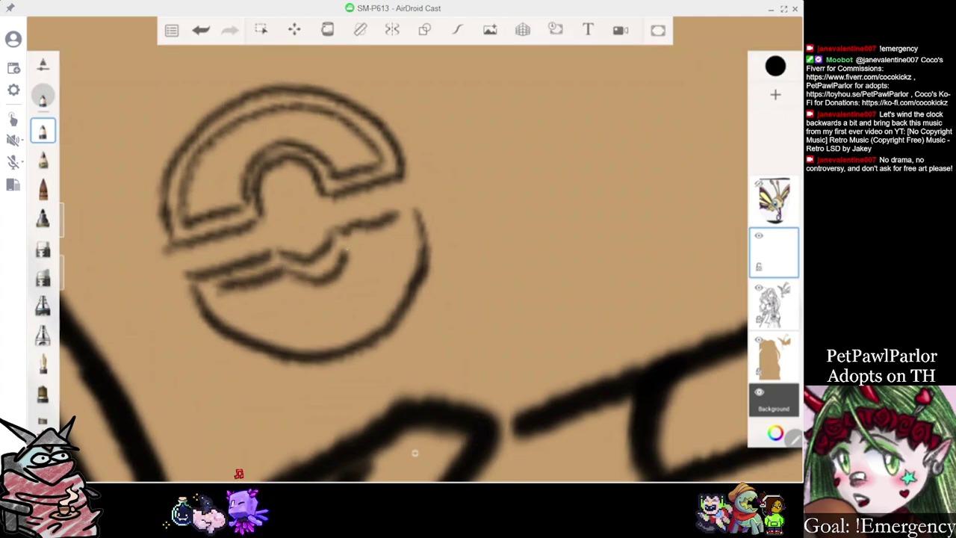
mouse_move(217, 288)
mouse_down()
mouse_move(236, 312)
mouse_move(290, 325)
mouse_up()
mouse_move(213, 294)
mouse_down()
mouse_move(267, 334)
mouse_move(300, 344)
mouse_up()
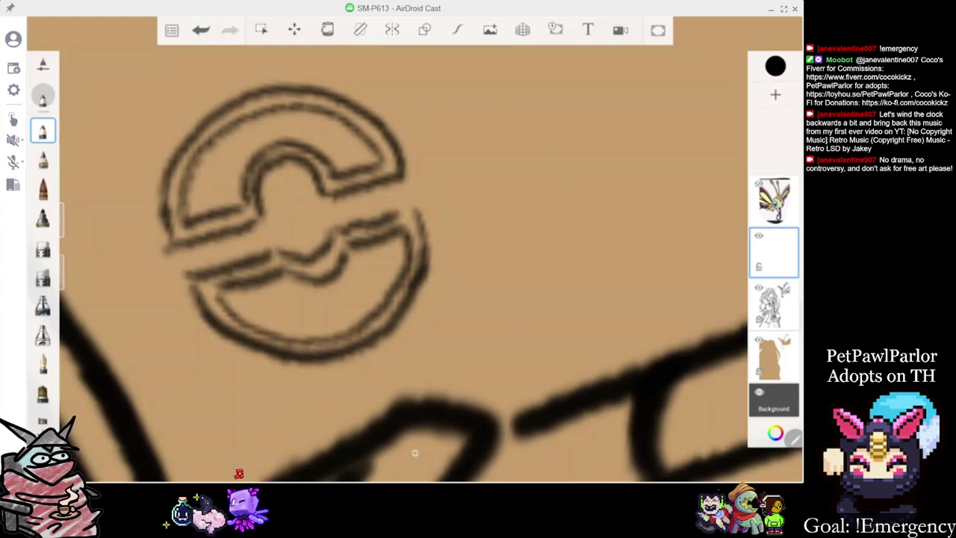
Duplicate the emblem layer and place the copy on the chest directly above the original, beside the tassel
scroll(415, 298, down, 5)
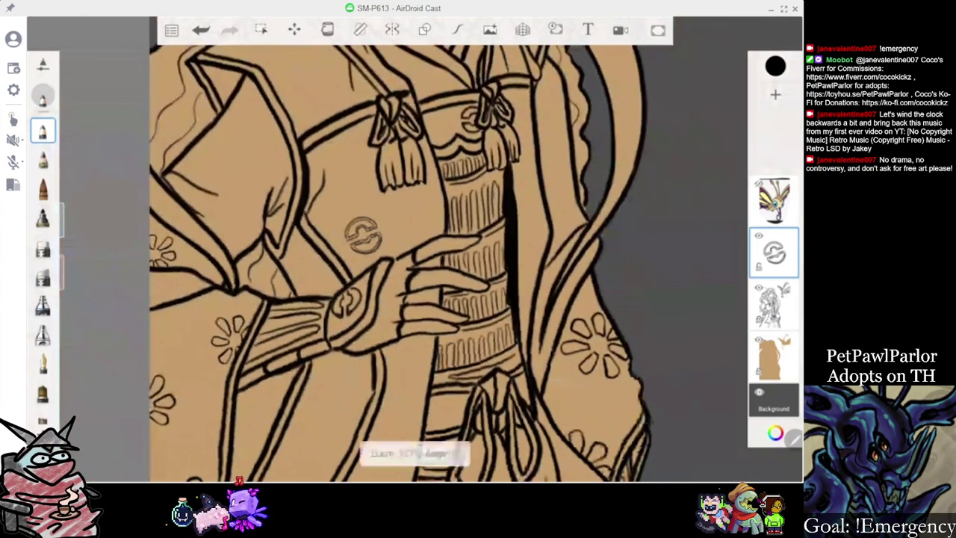
scroll(332, 230, down, 3)
click(774, 252)
click(725, 128)
scroll(390, 224, up, 3)
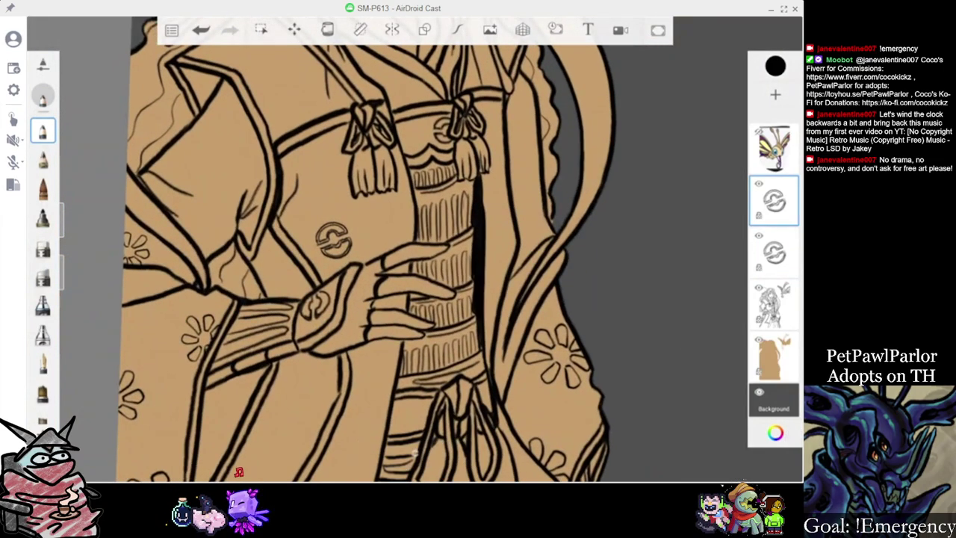
click(294, 29)
drag(333, 240, 328, 178)
click(513, 33)
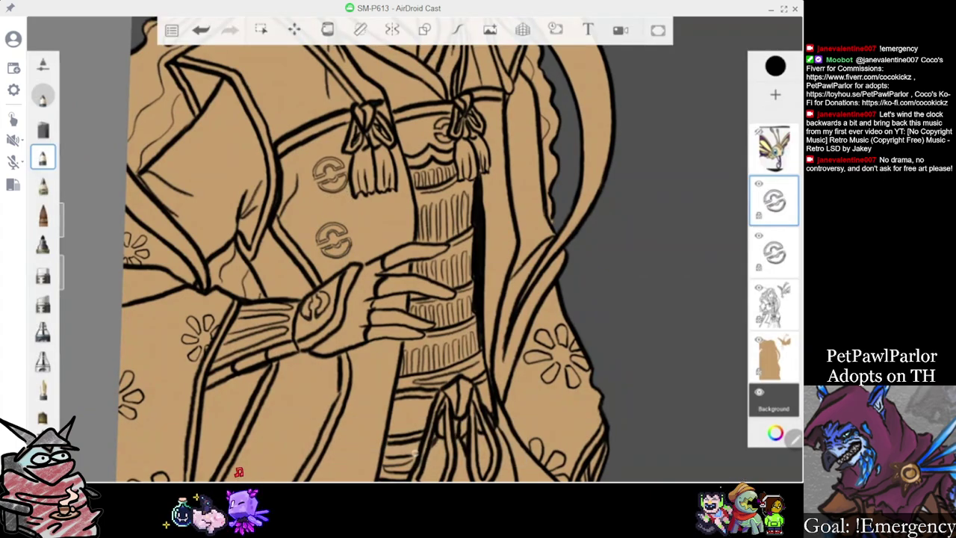
Duplicate the original emblem again and place the copy at the chest panel's inner edge, just above the fingers
click(773, 252)
click(724, 108)
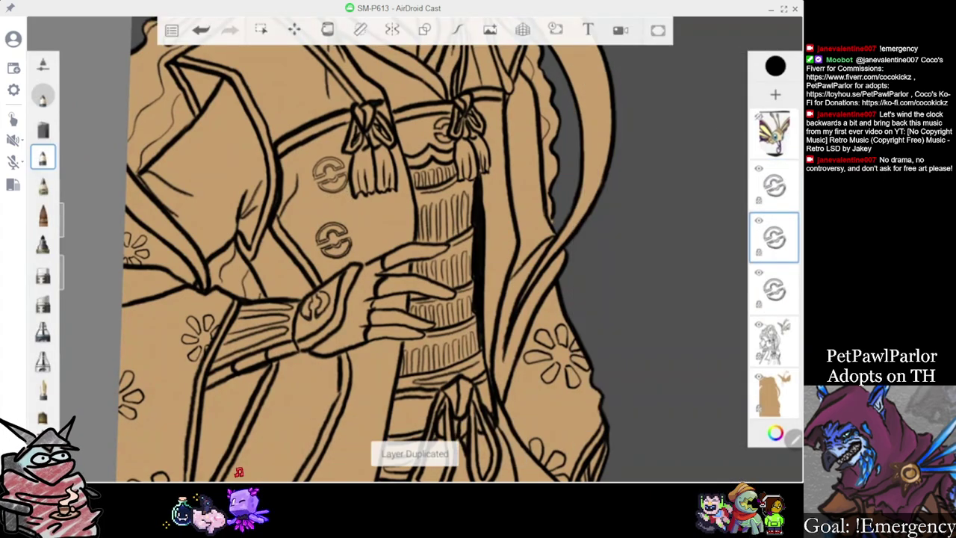
click(294, 29)
drag(333, 239, 398, 218)
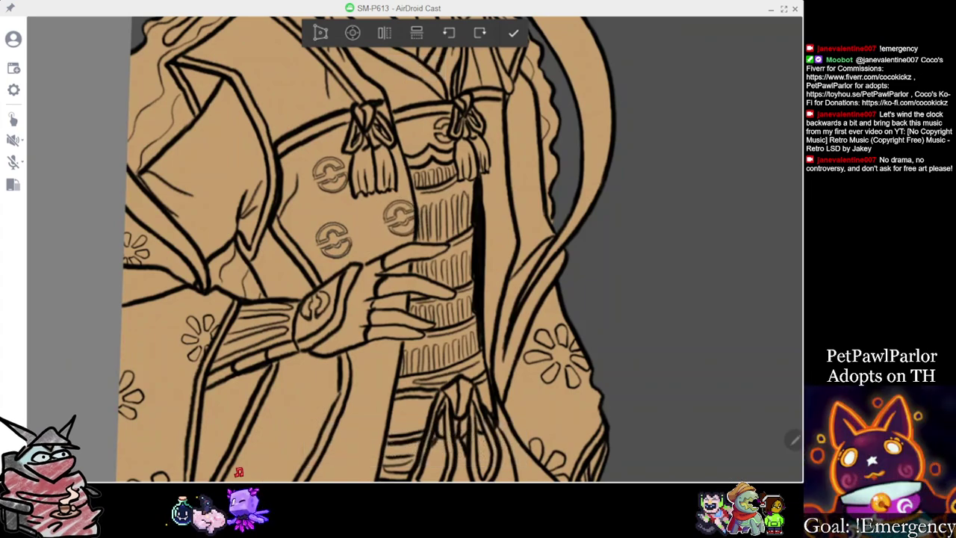
click(513, 33)
Make another copy of the original emblem and place it on the robe panel across the ribbed sash
scroll(407, 224, down, 4)
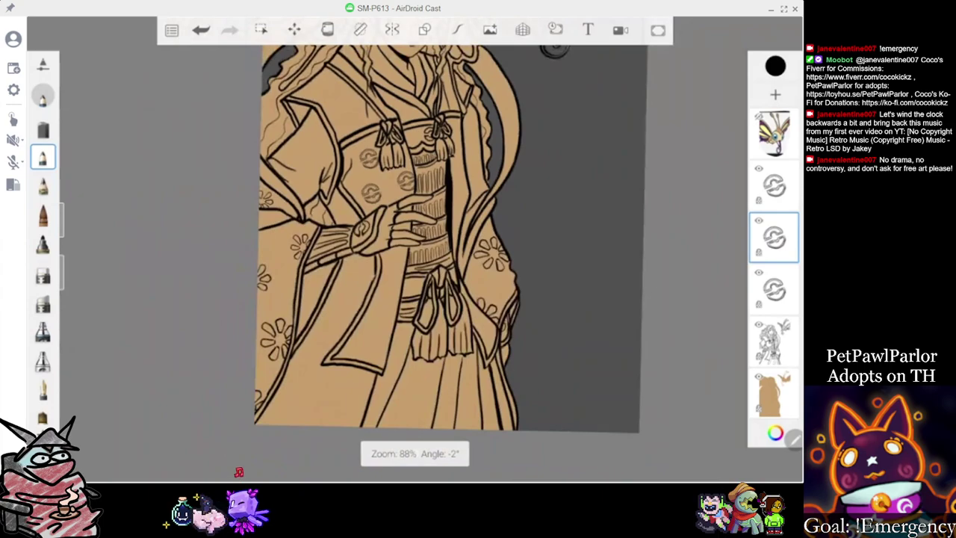
scroll(407, 224, up, 2)
click(774, 290)
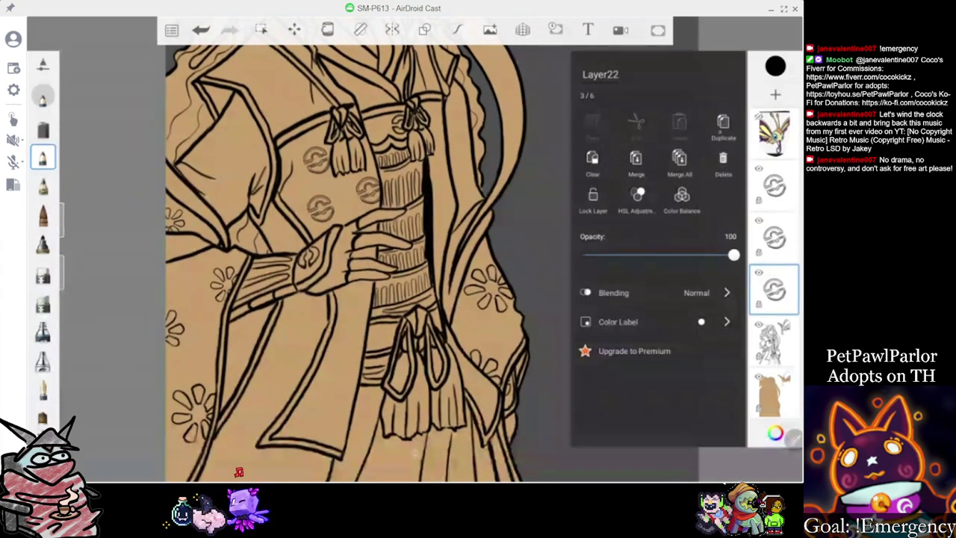
click(724, 107)
click(294, 30)
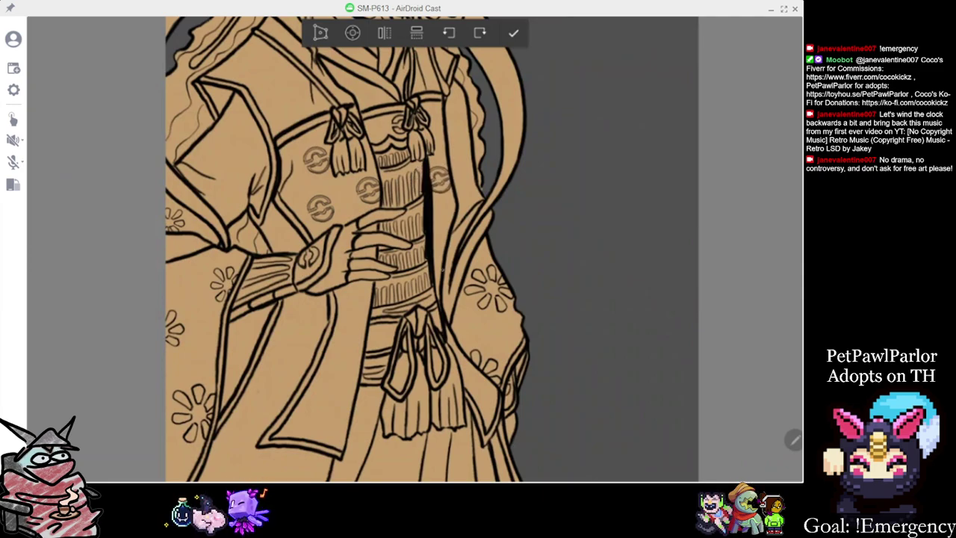
click(513, 33)
Duplicate the original emblem and place the copy lower on that far panel, overlapping the edge of the ribbed sash
scroll(464, 169, up, 4)
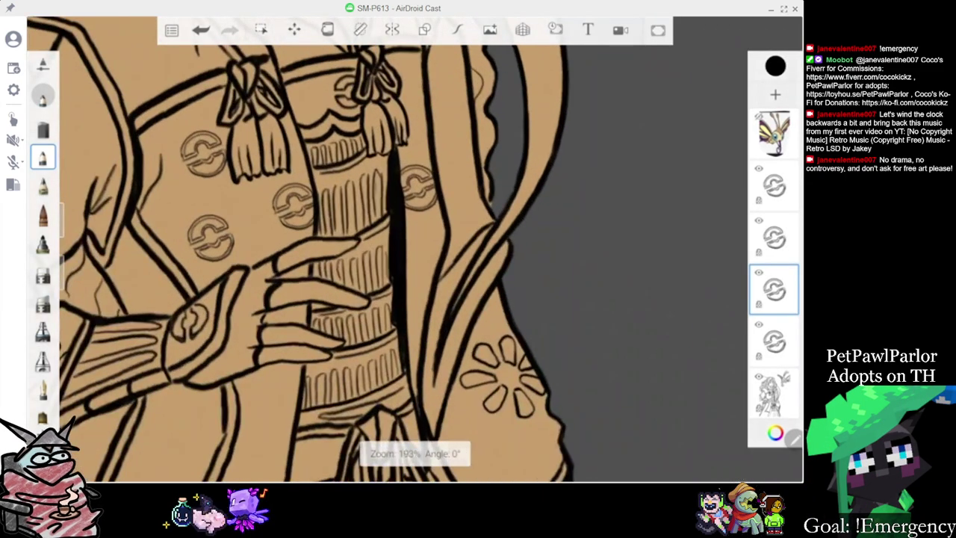
click(773, 290)
click(724, 112)
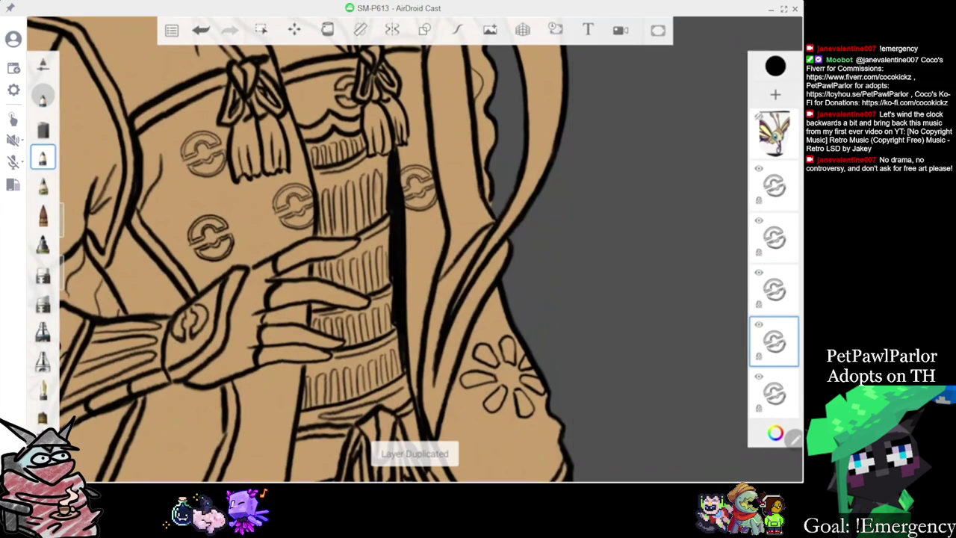
click(294, 30)
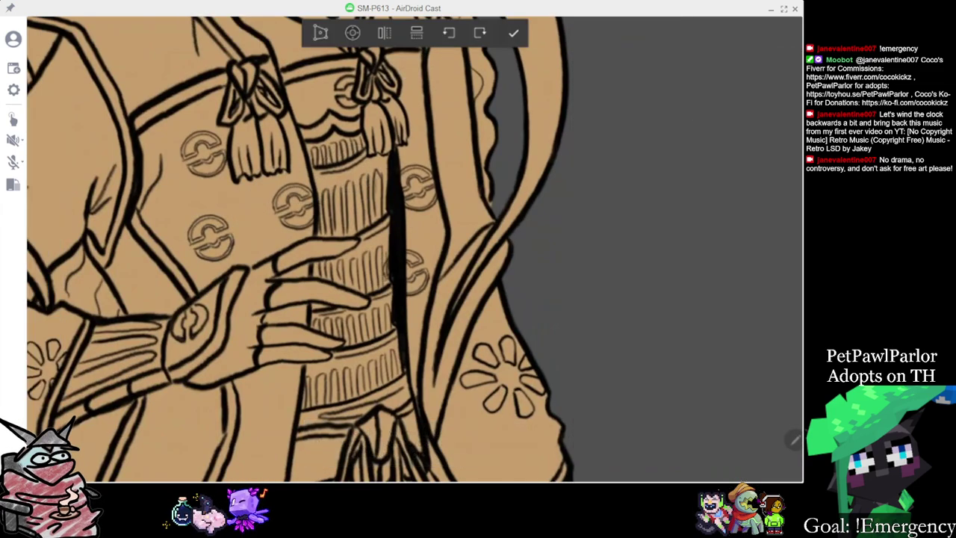
click(513, 32)
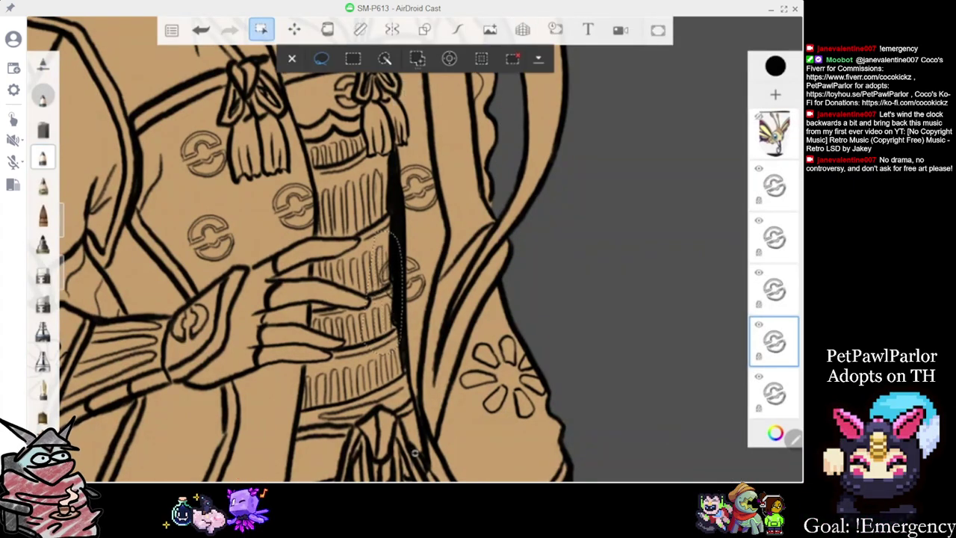
Clear the lassoed part of the lower emblem copy that overlaps the ribbed sash, and end the selection
click(774, 342)
click(590, 164)
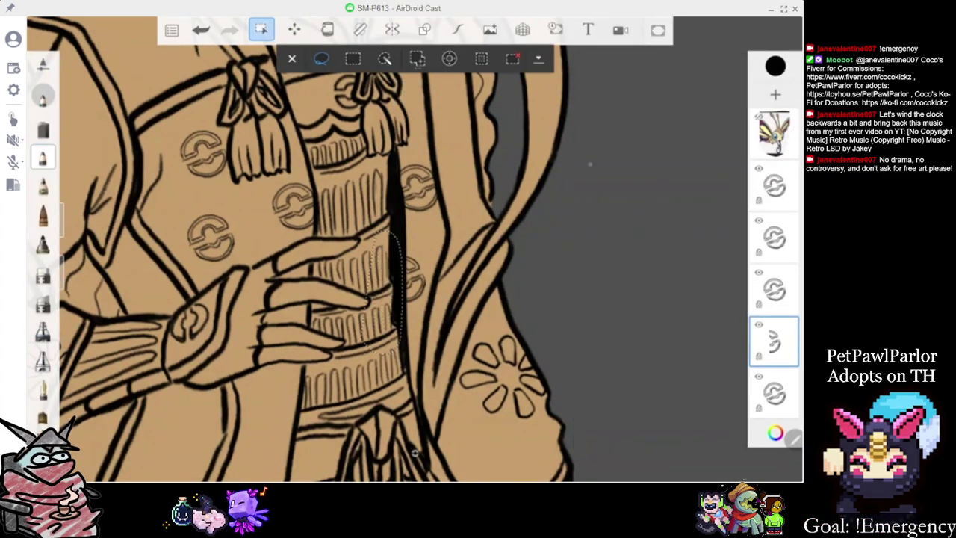
click(292, 58)
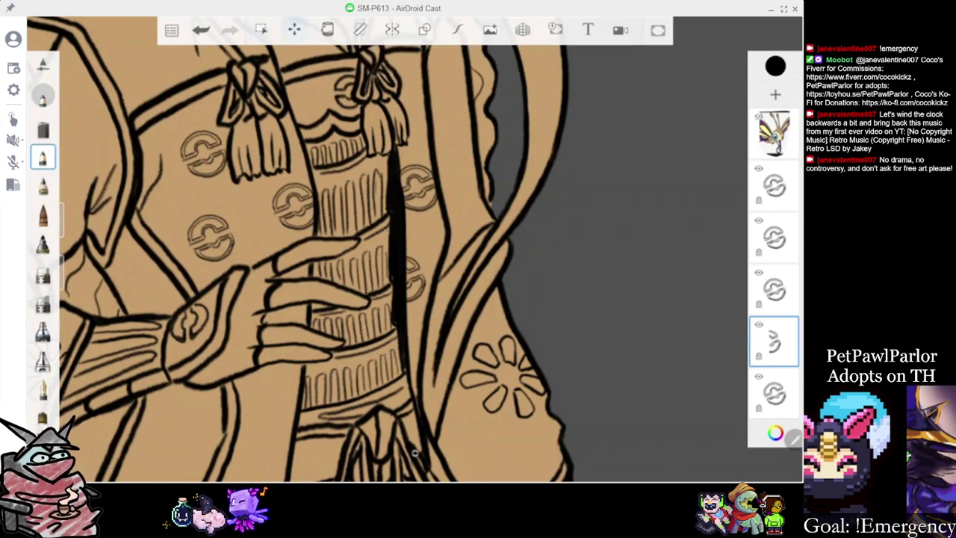
Duplicate the uppermost emblem layer and move the copy to the top of the far robe panel, beside the tassel knot
click(774, 186)
click(774, 186)
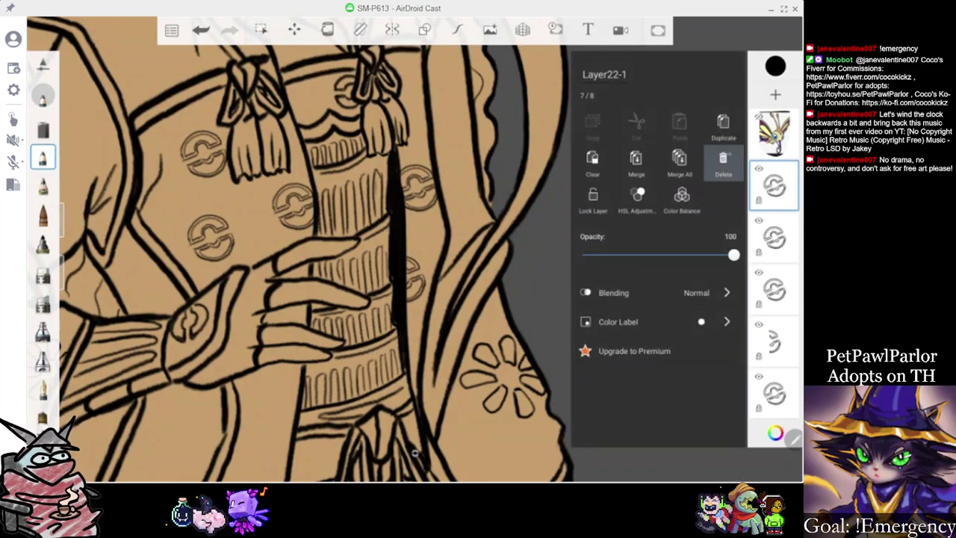
click(722, 127)
click(294, 30)
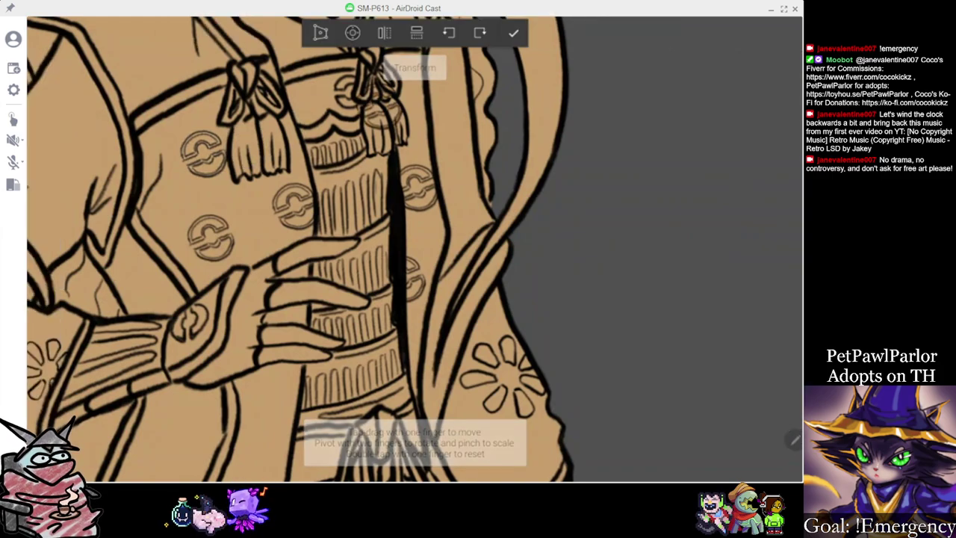
drag(419, 187, 419, 91)
click(513, 33)
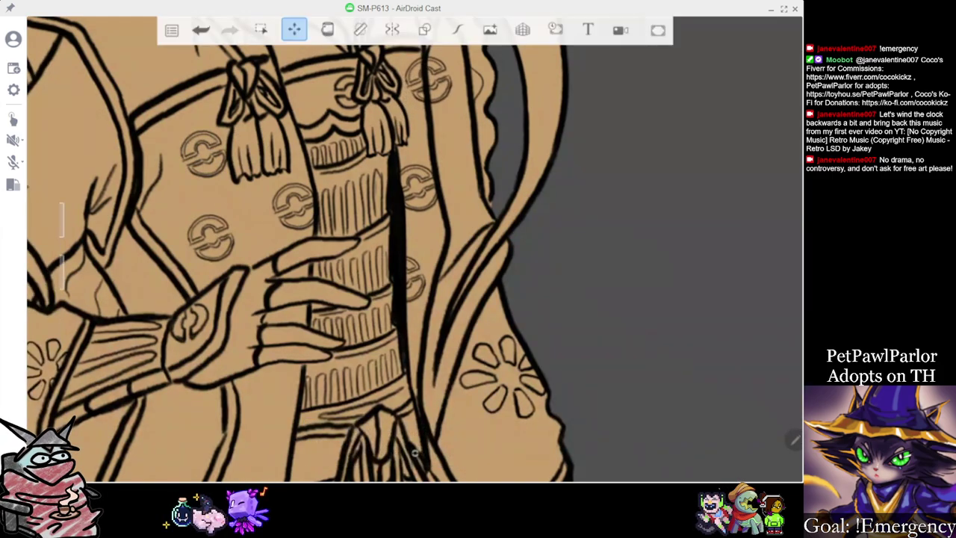
Lasso the part of the top emblem copy that crosses the robe's edge band, clear it, and end the selection
drag(419, 187, 386, 272)
click(261, 29)
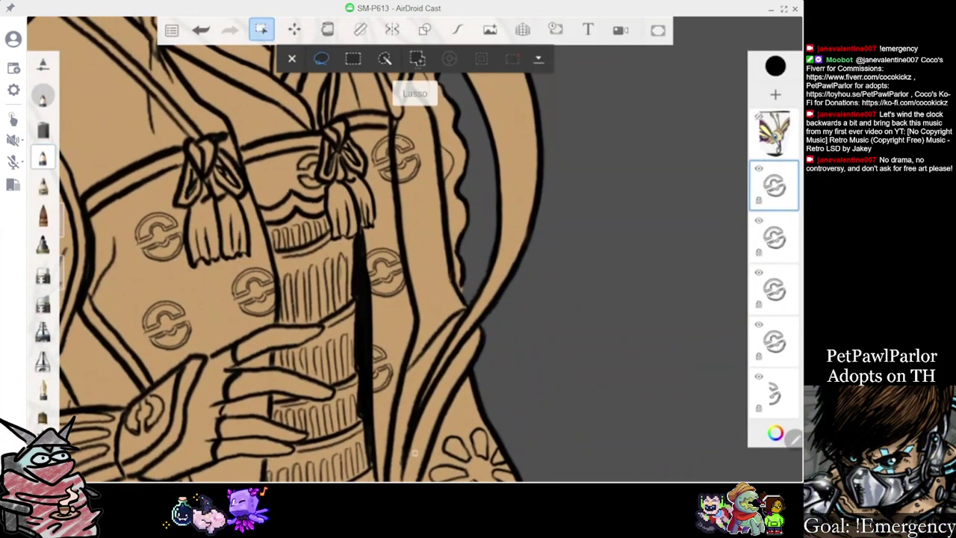
click(774, 185)
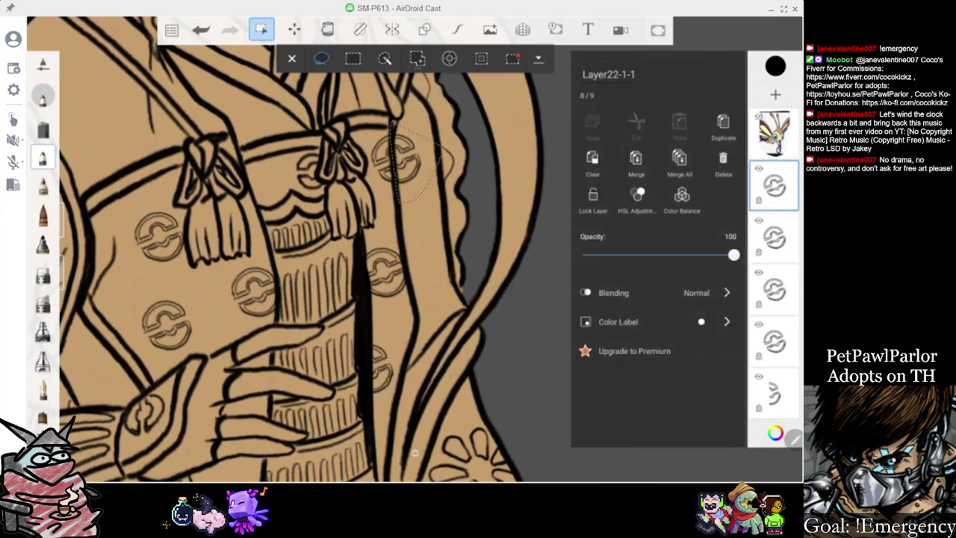
click(592, 162)
click(292, 59)
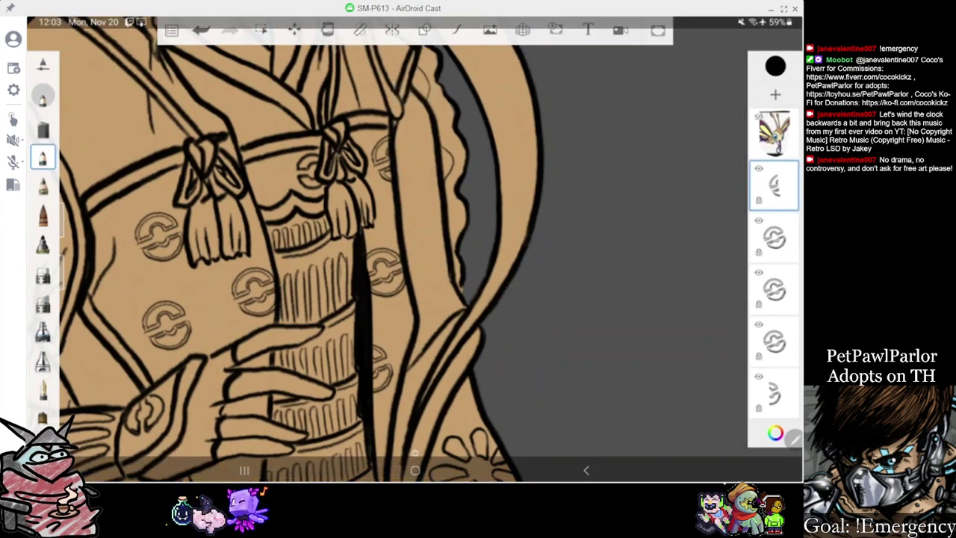
Check the emblem pattern across the robe and merge the topmost trimmed emblem copy with the copy layer below it
scroll(415, 249, down, 5)
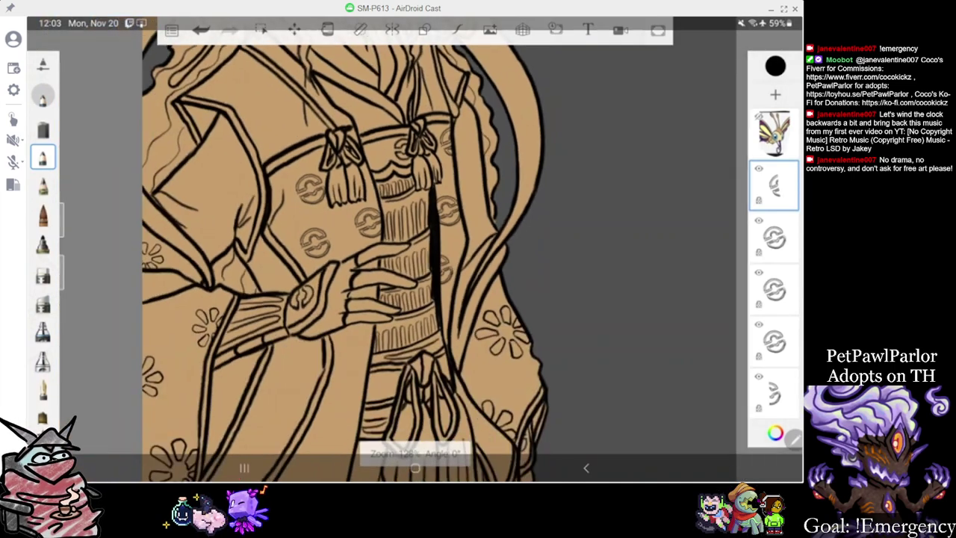
scroll(441, 249, down, 1)
scroll(441, 250, up, 2)
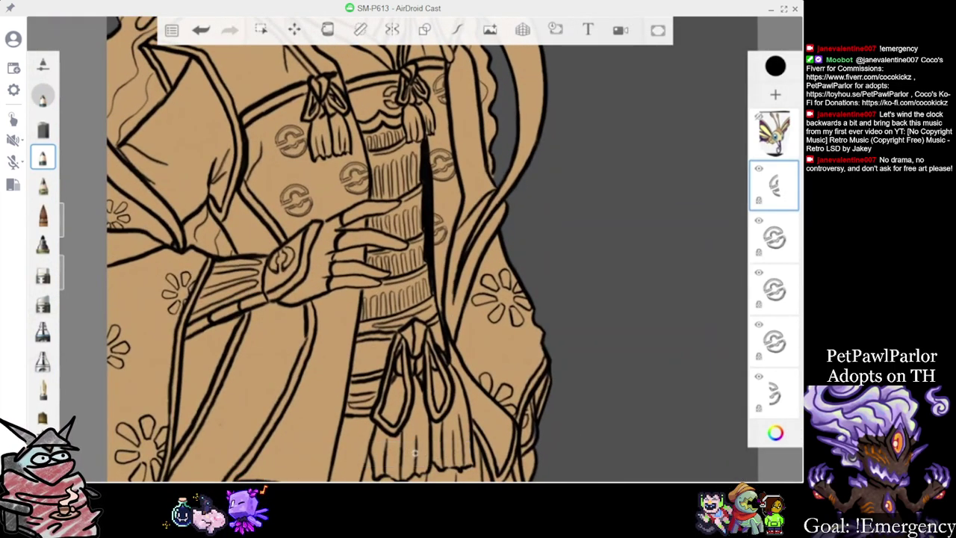
click(774, 185)
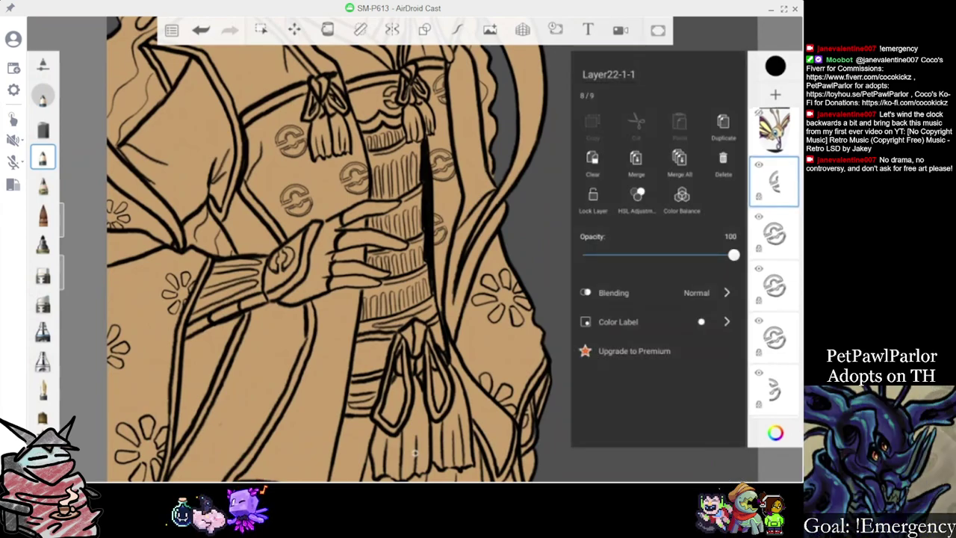
scroll(774, 284, down, 3)
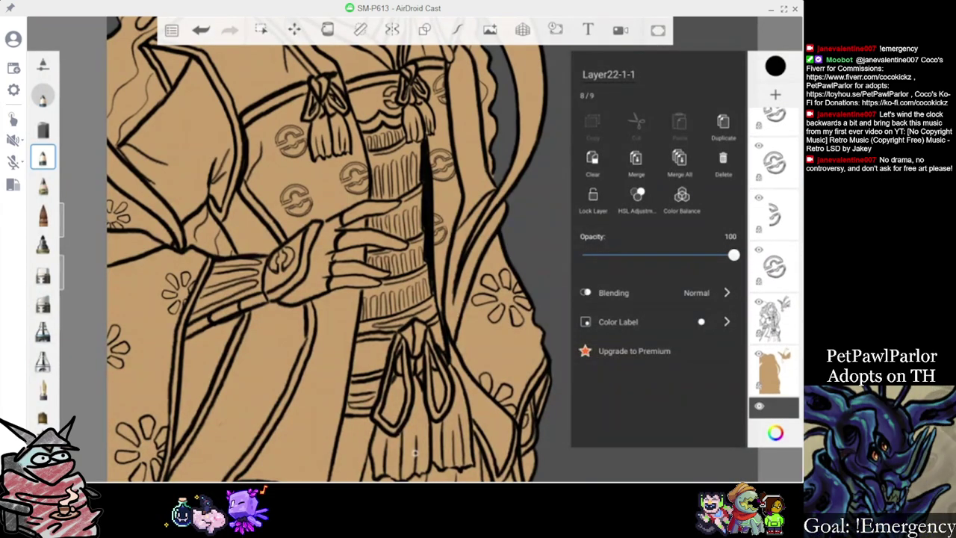
scroll(775, 283, up, 3)
click(774, 185)
click(775, 185)
click(637, 163)
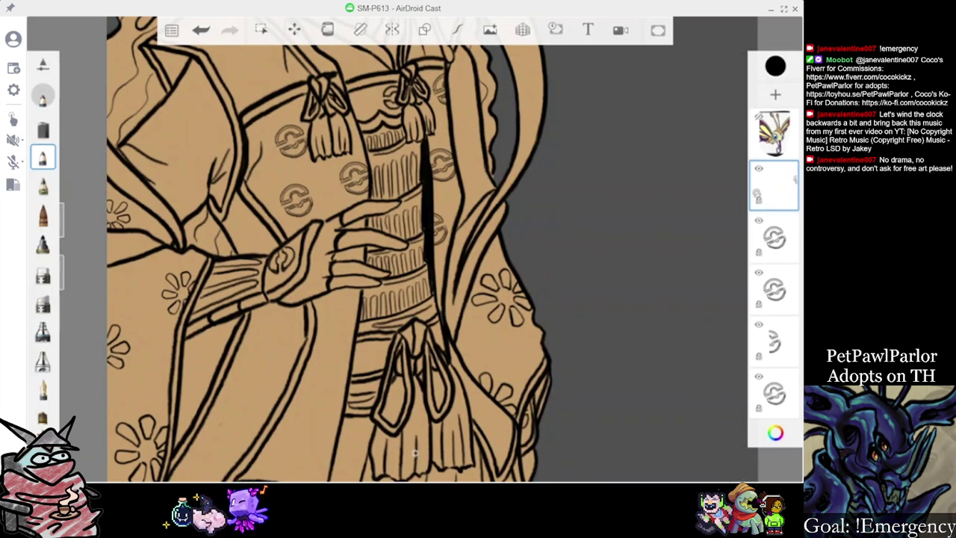
Merge the remaining emblem copies into one layer and move that layer beneath the original emblem's layer
click(774, 185)
click(636, 163)
click(774, 185)
click(636, 163)
click(774, 185)
click(637, 163)
drag(774, 200, 774, 254)
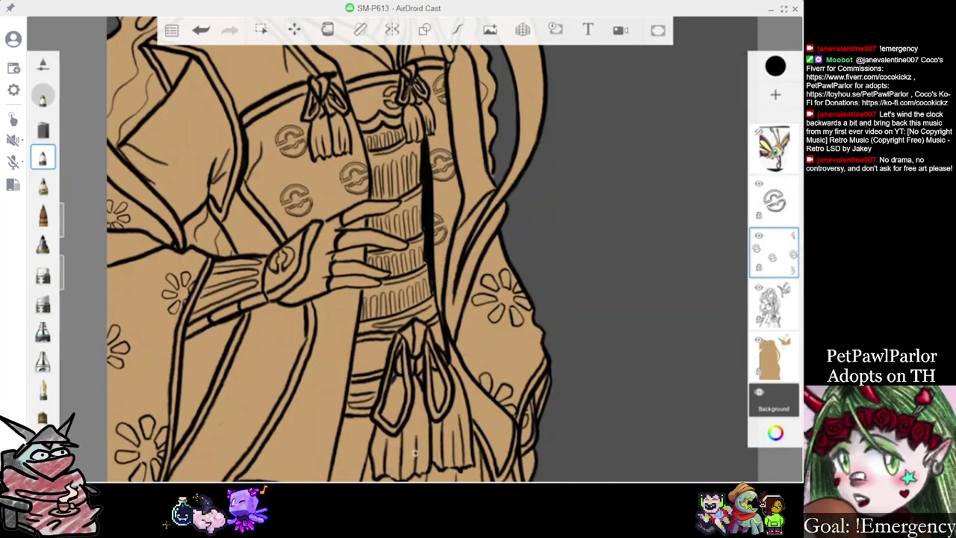
Duplicate the original emblem layer and move the copy onto the front robe panel just below the hand, beside the ribbed waist
click(774, 200)
click(775, 200)
click(725, 128)
scroll(418, 254, down, 2)
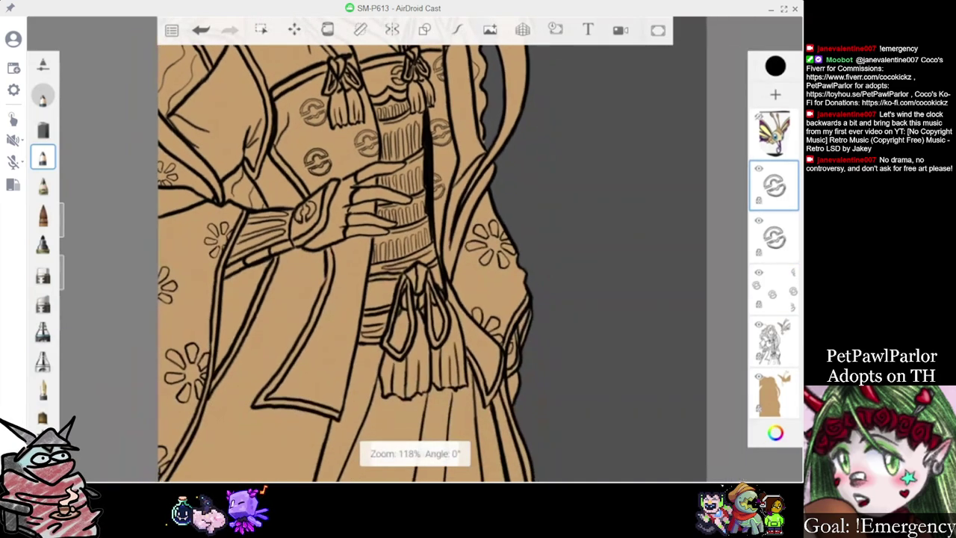
scroll(418, 254, up, 3)
click(295, 29)
drag(301, 127, 349, 243)
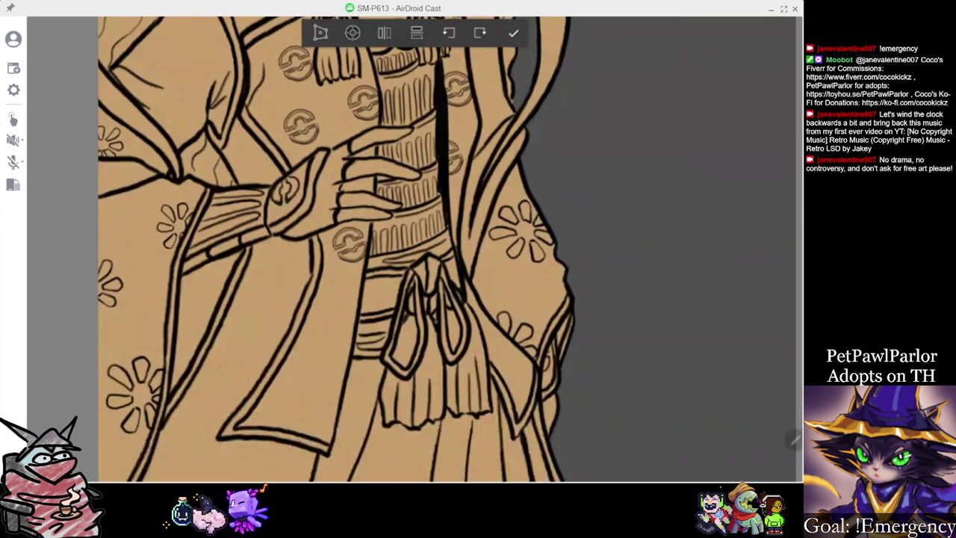
click(513, 32)
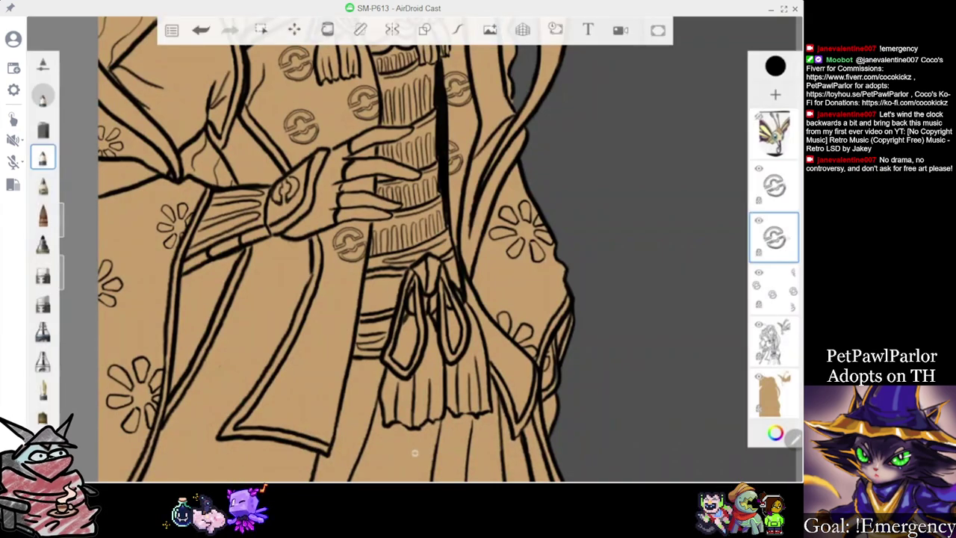
Duplicate the emblem layer again and place the copy over the front robe panel's edge, beside the sash bow
click(774, 237)
click(724, 127)
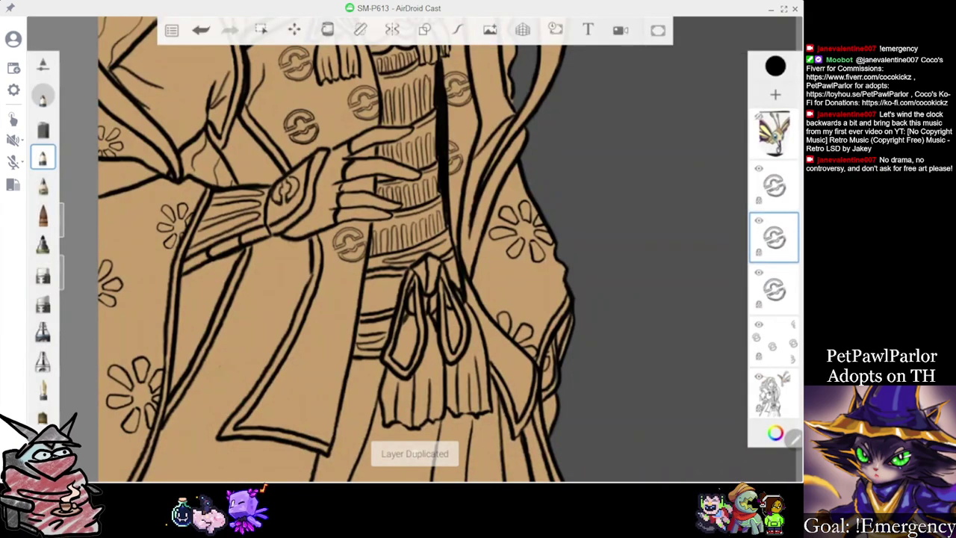
click(294, 30)
drag(301, 127, 304, 313)
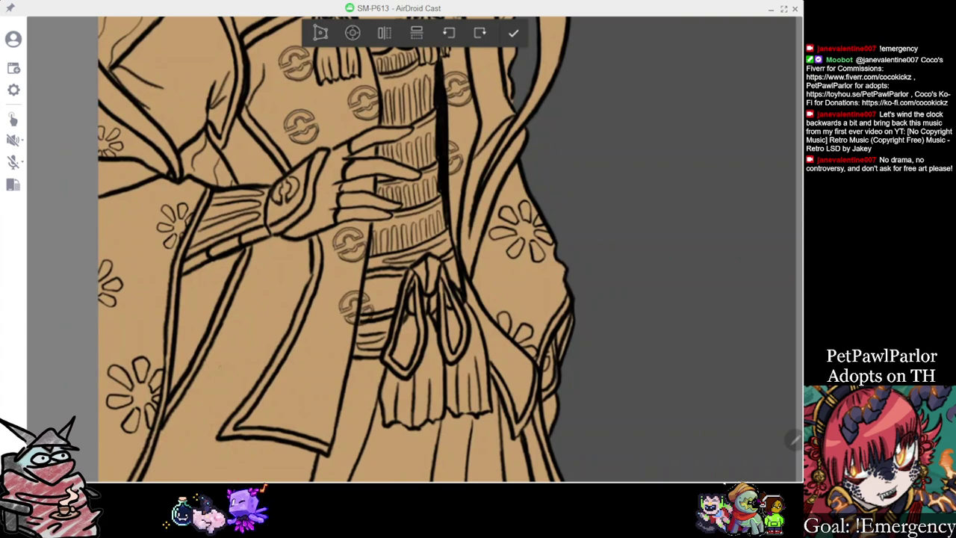
click(513, 33)
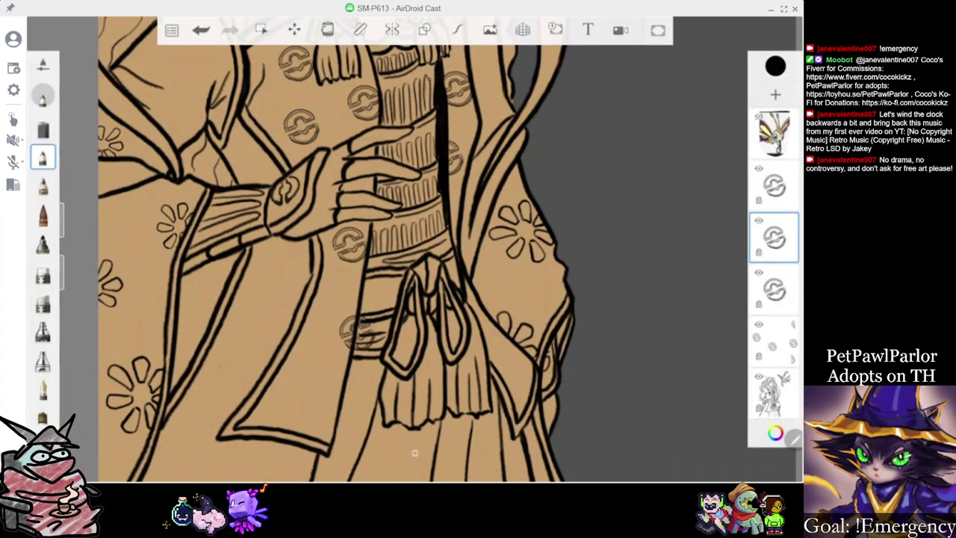
Lasso the part of the emblem copy that overlaps the sash, clear it, and end the selection
scroll(336, 247, up, 2)
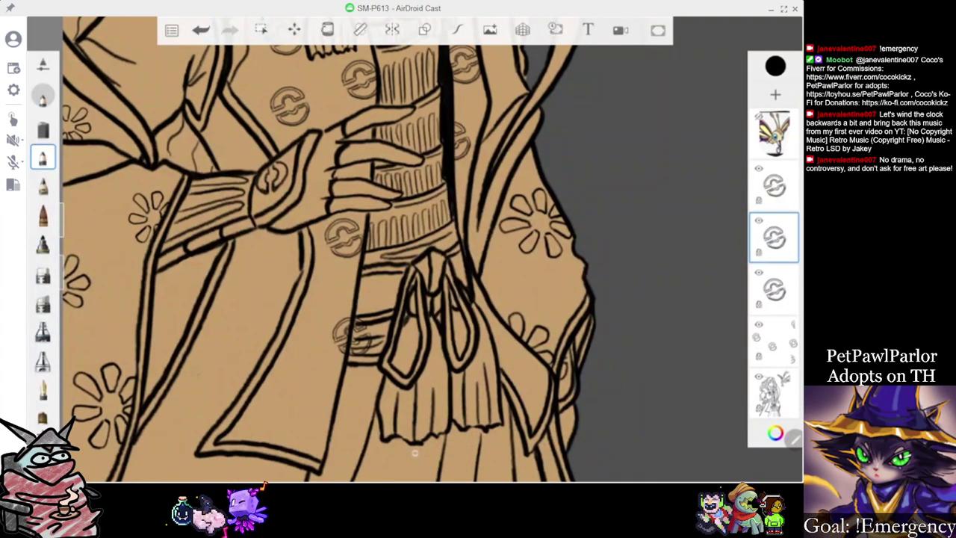
click(260, 29)
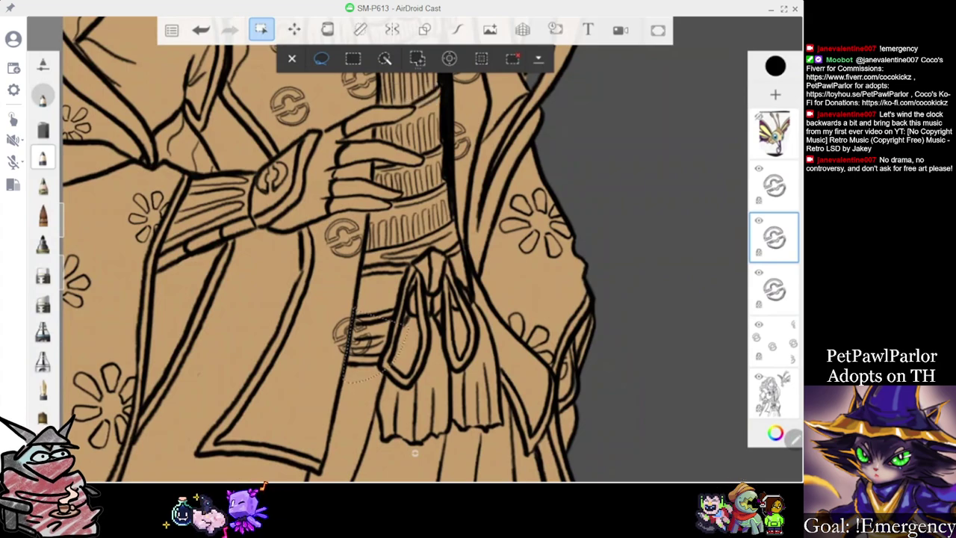
click(774, 238)
click(594, 162)
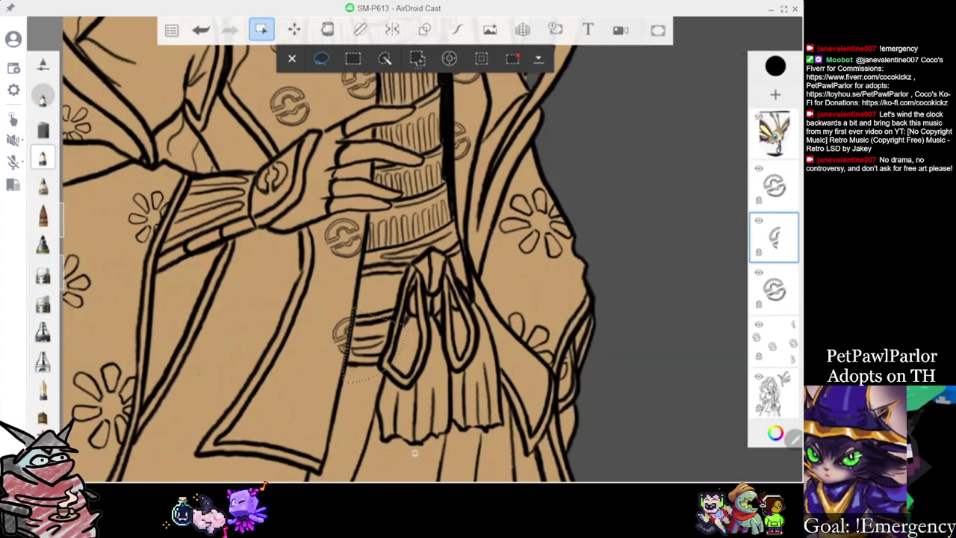
click(292, 58)
scroll(328, 249, down, 1)
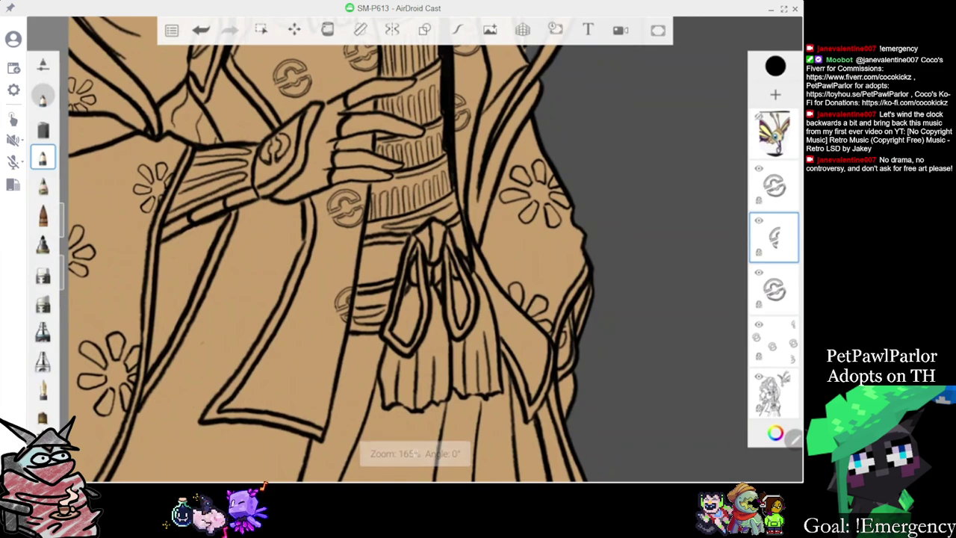
Duplicate the original emblem layer and move the copy to the lower part of the front robe panel, above its hem
click(774, 290)
click(724, 126)
click(294, 29)
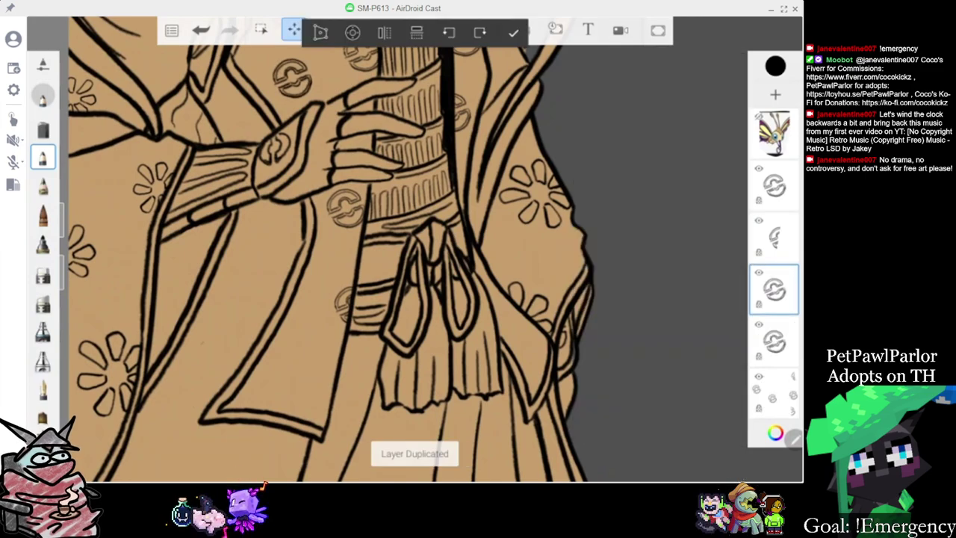
drag(292, 78, 306, 177)
drag(290, 362, 296, 345)
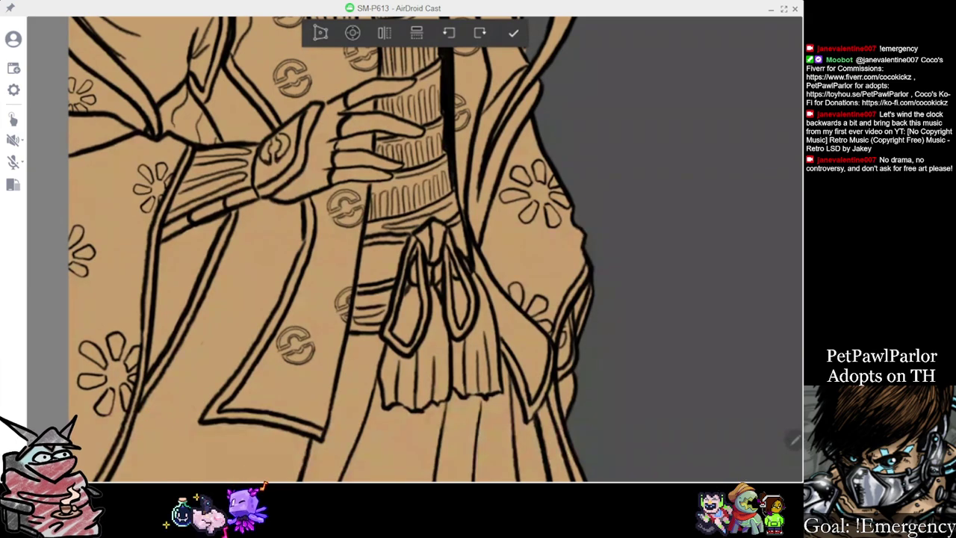
click(513, 33)
scroll(414, 163, down, 3)
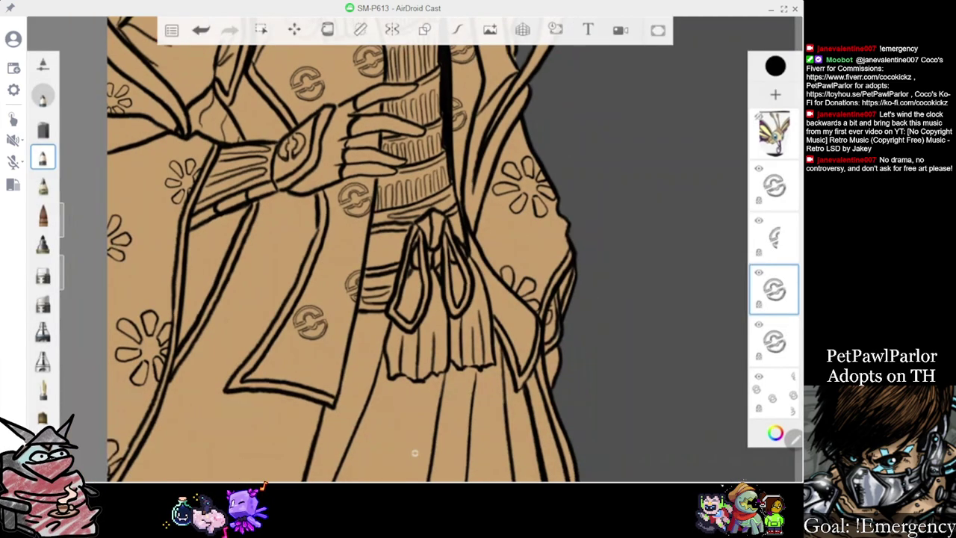
Duplicate the tan base layer and merge the duplicate down into it
scroll(774, 290, down, 3)
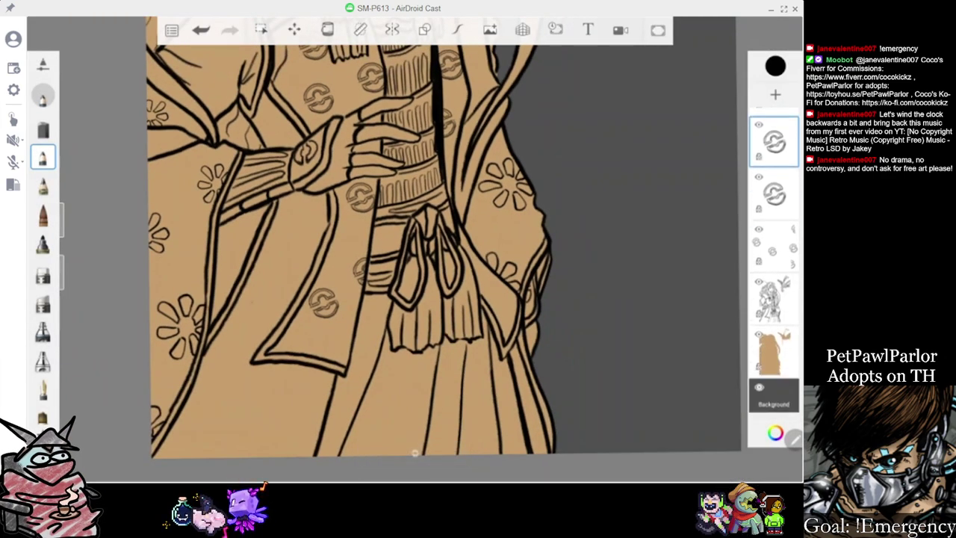
double_click(775, 357)
click(722, 127)
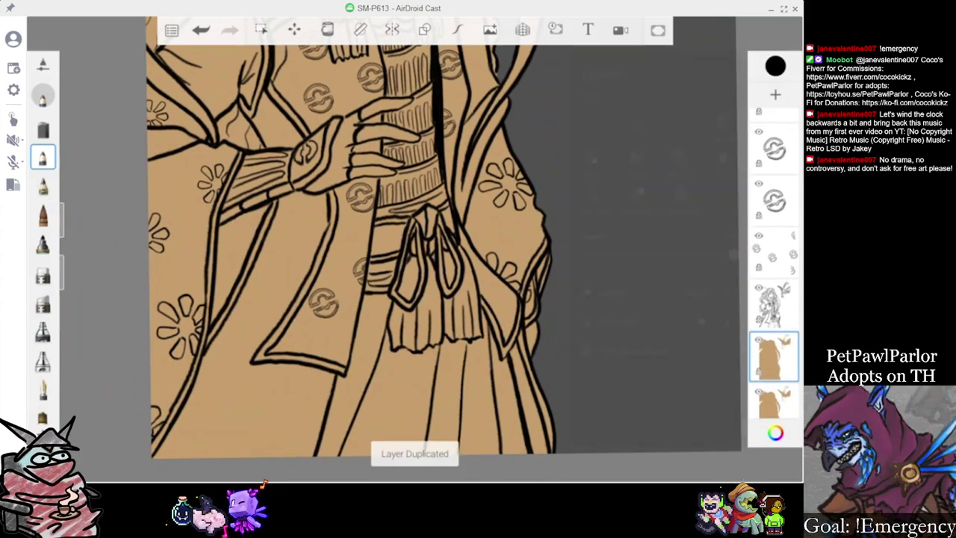
click(774, 357)
click(636, 162)
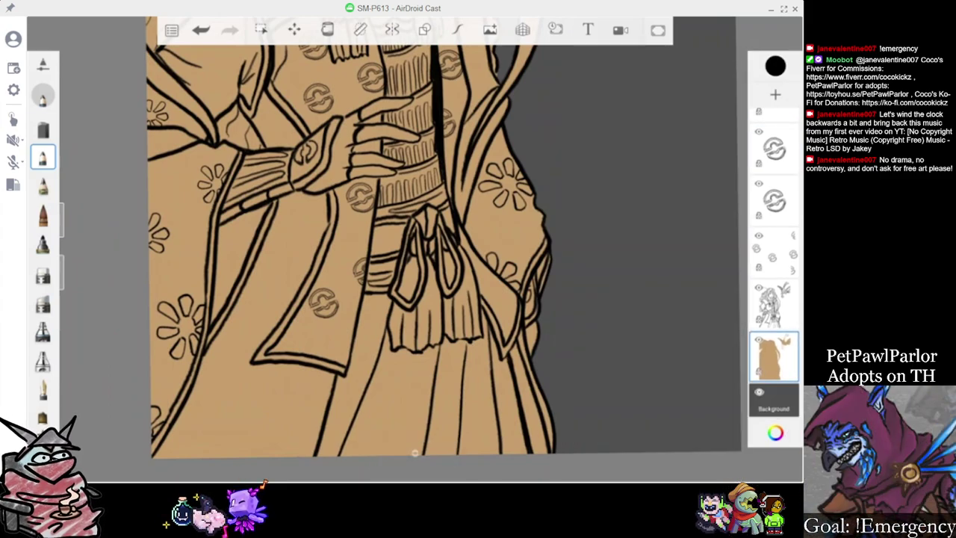
scroll(428, 254, down, 2)
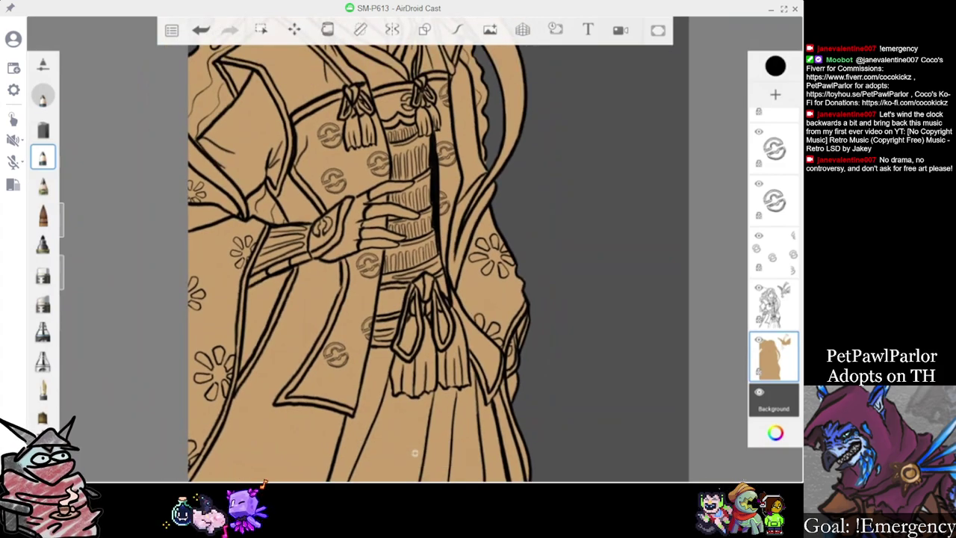
Merge the three new emblem copies above the original emblem into one layer
scroll(774, 246, up, 3)
click(774, 178)
click(775, 178)
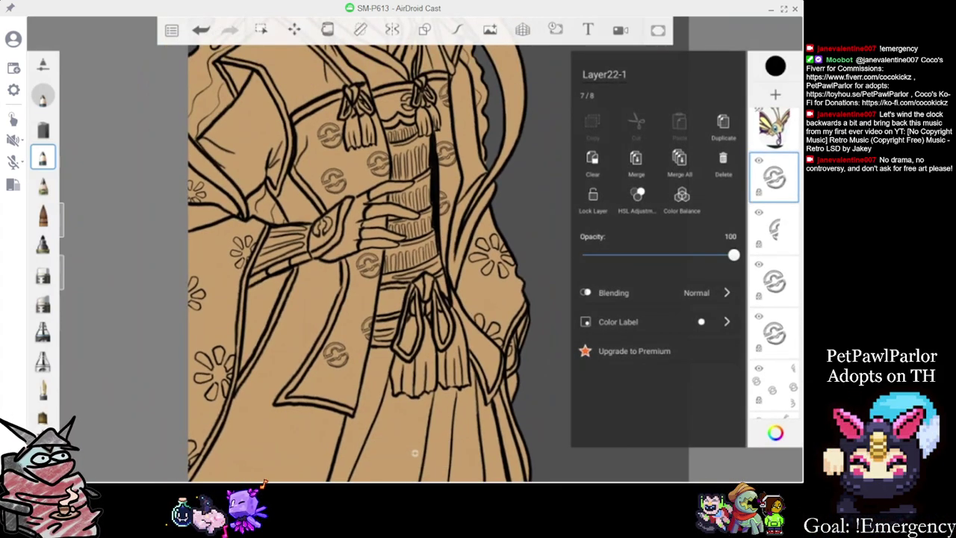
click(636, 162)
click(774, 177)
click(636, 163)
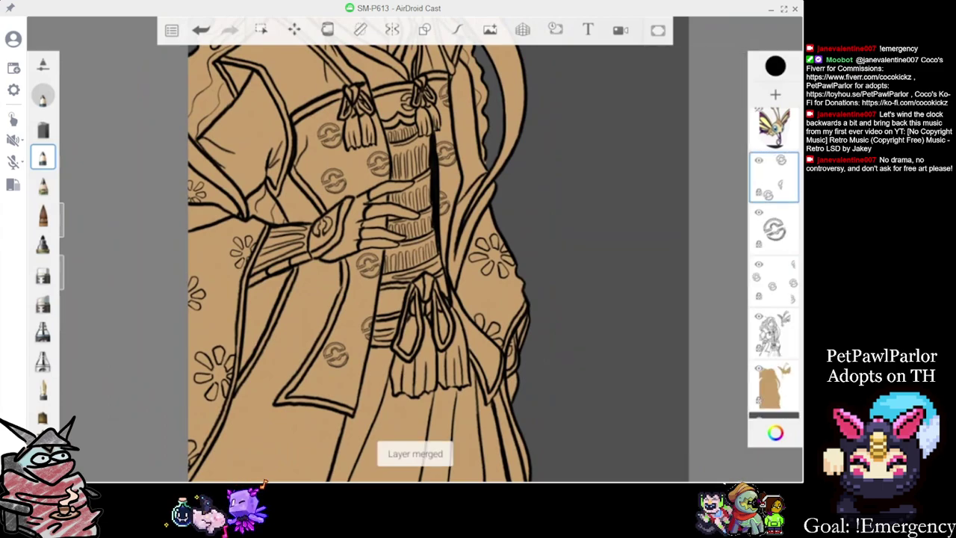
Move the merged copies beneath the original emblem, merge them into the existing emblem pattern layer, and save the sketch
drag(775, 178, 775, 229)
click(773, 230)
click(635, 157)
click(171, 30)
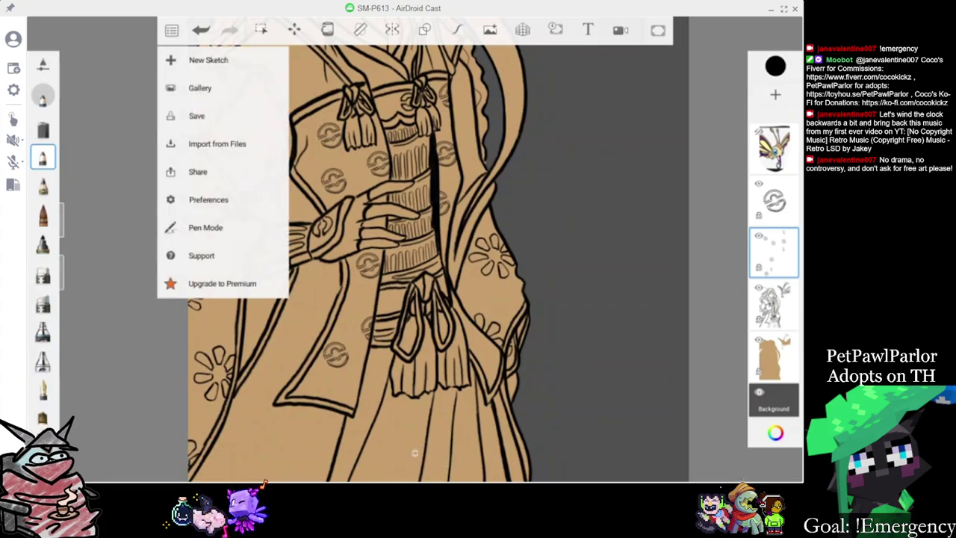
click(199, 115)
click(221, 89)
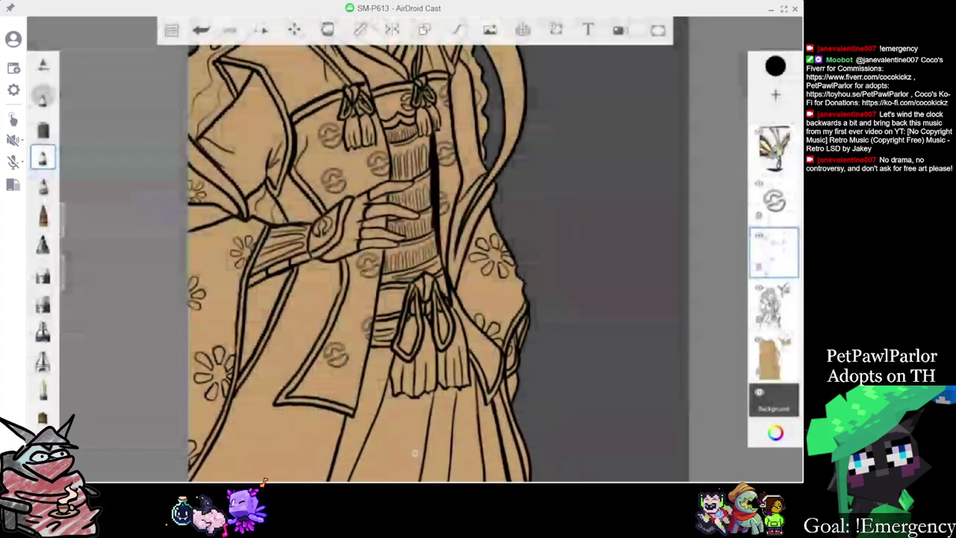
Duplicate the original emblem layer and move the copy onto the robe flap beside the sash tassels, overlapping the flowered sleeve's edge
click(774, 200)
click(773, 200)
click(722, 127)
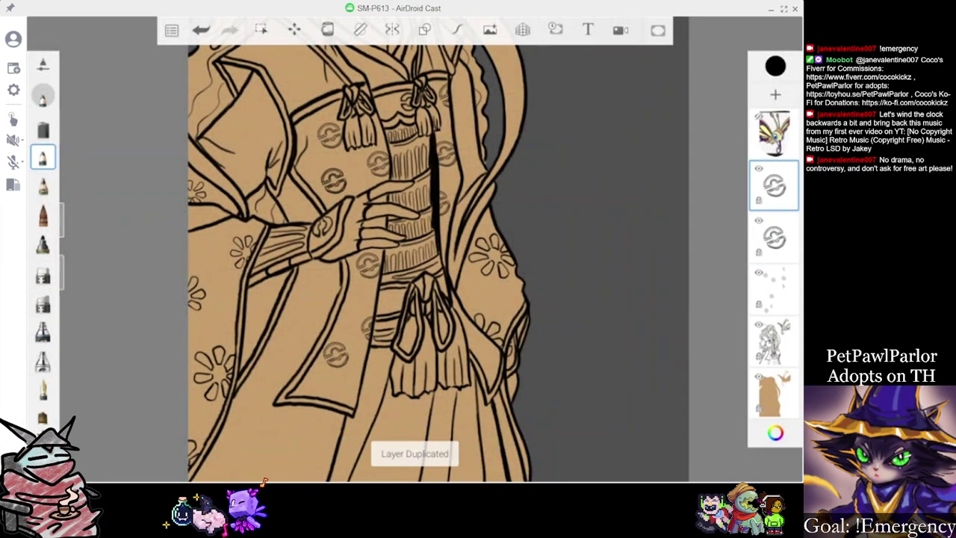
click(294, 30)
drag(392, 300, 530, 395)
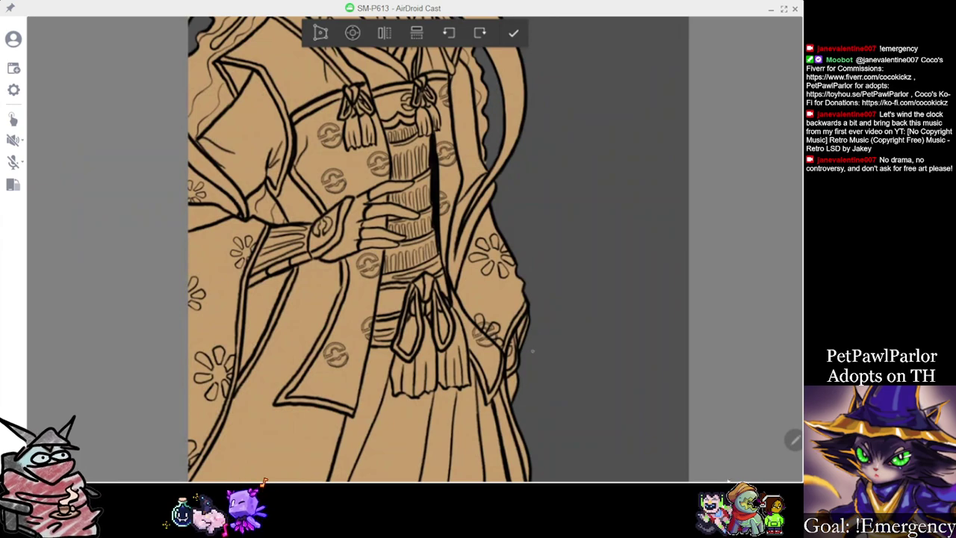
click(513, 33)
Lasso the part of the emblem copy that crosses onto the flowered sleeve, clear it, and end the selection
scroll(351, 247, up, 5)
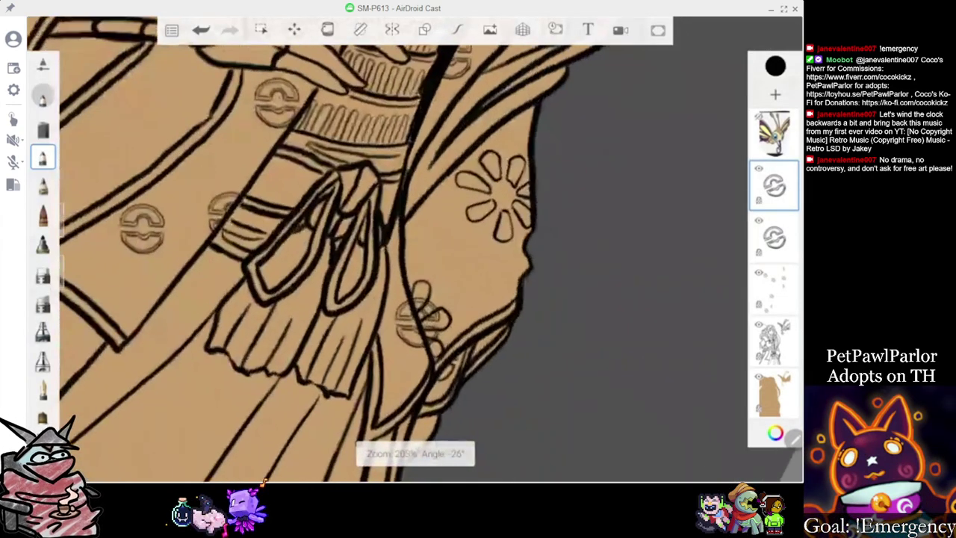
click(261, 30)
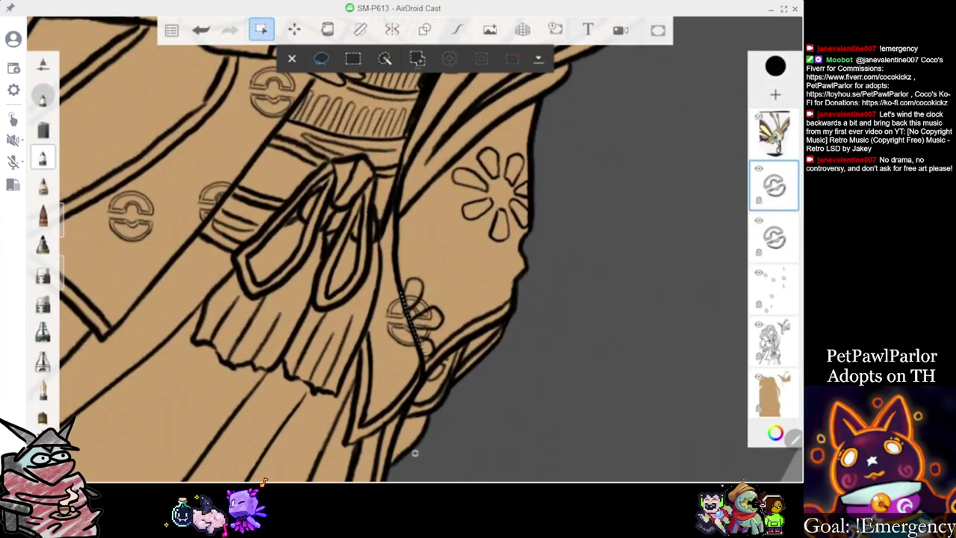
click(775, 185)
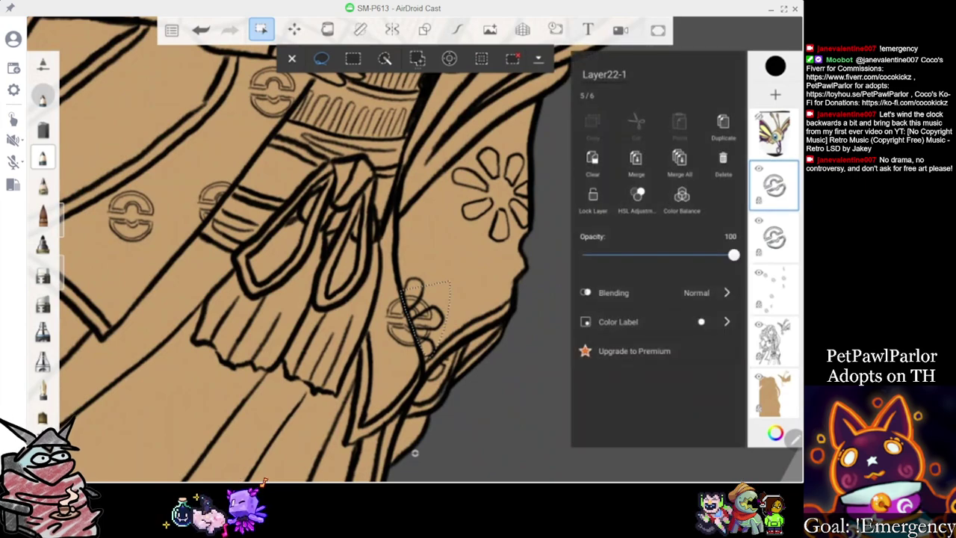
click(592, 163)
click(292, 59)
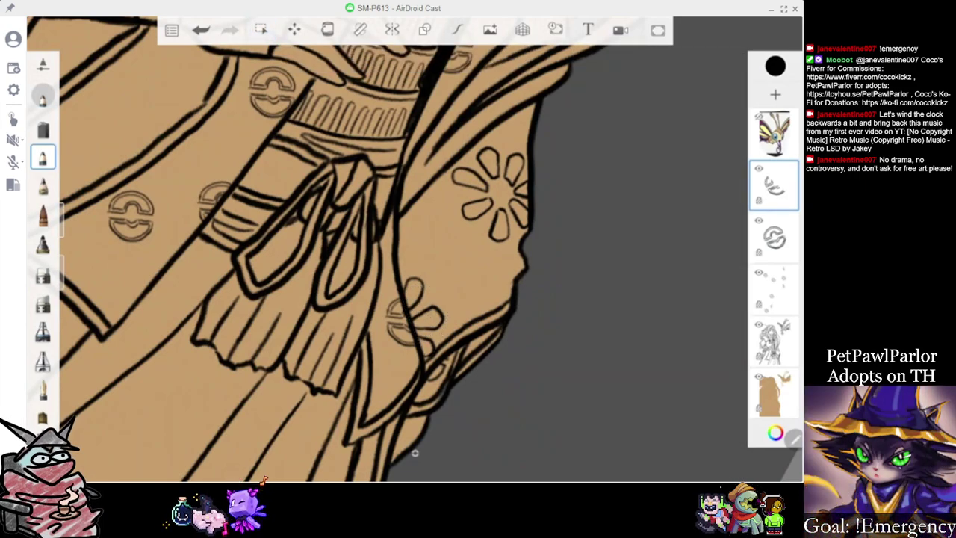
Merge the trimmed emblem copy, the original emblem and the emblem pattern layer down into the line art layer
scroll(414, 254, down, 5)
scroll(434, 254, down, 5)
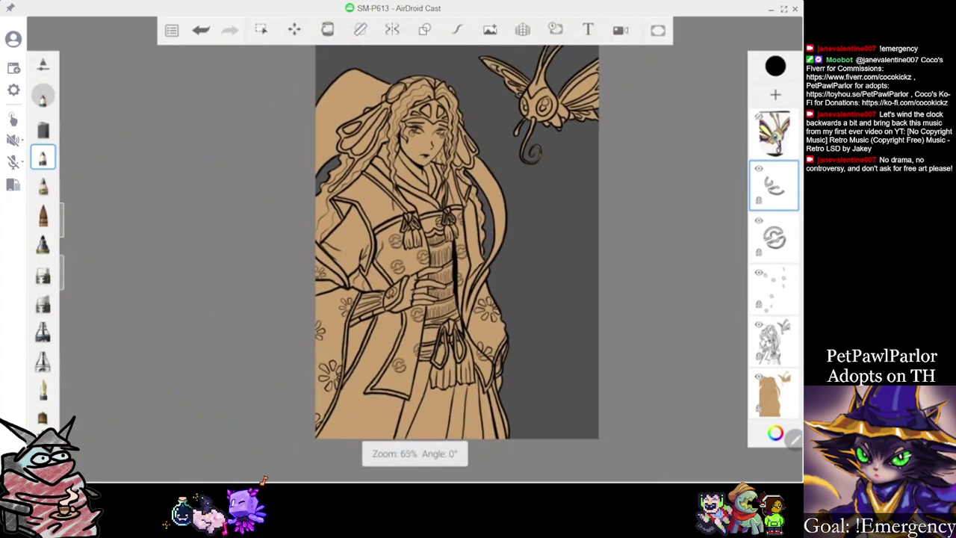
click(774, 185)
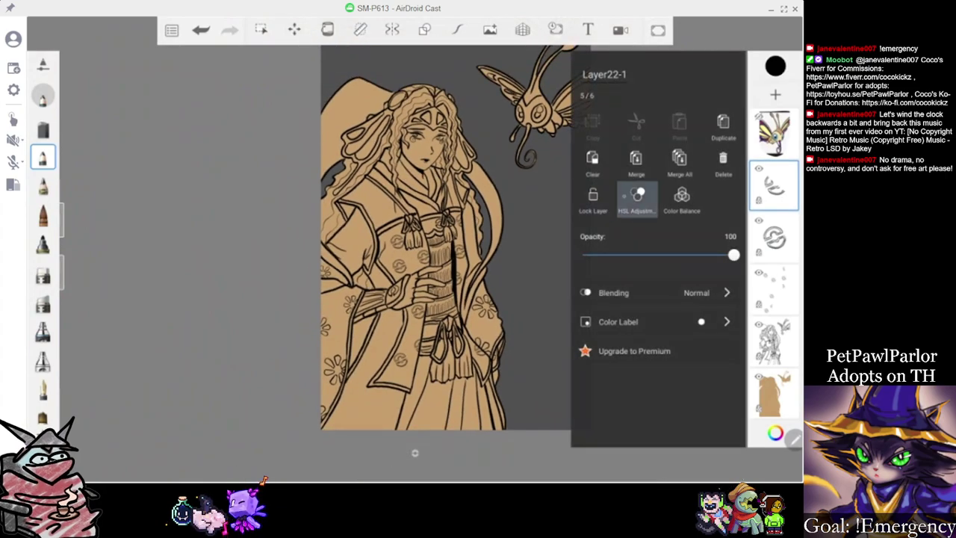
click(639, 169)
scroll(455, 239, up, 2)
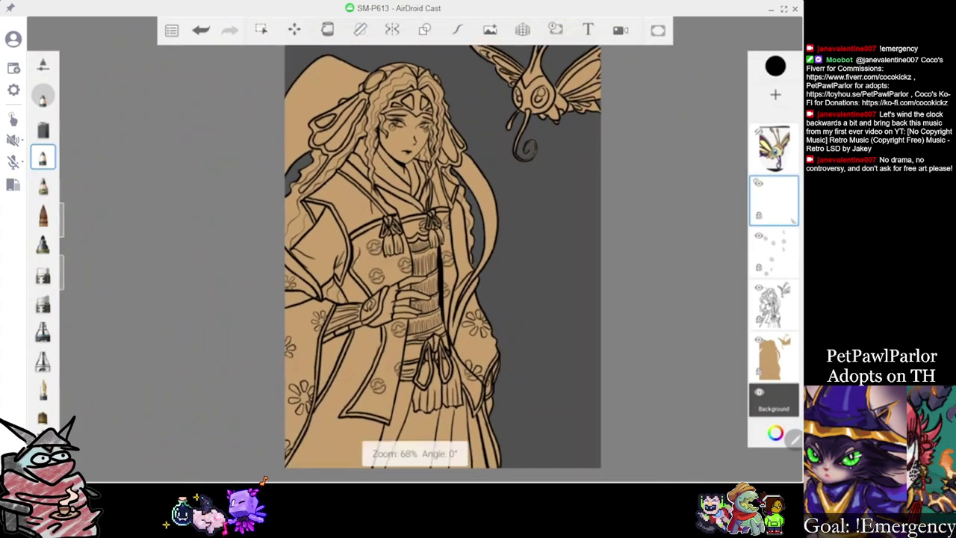
click(774, 200)
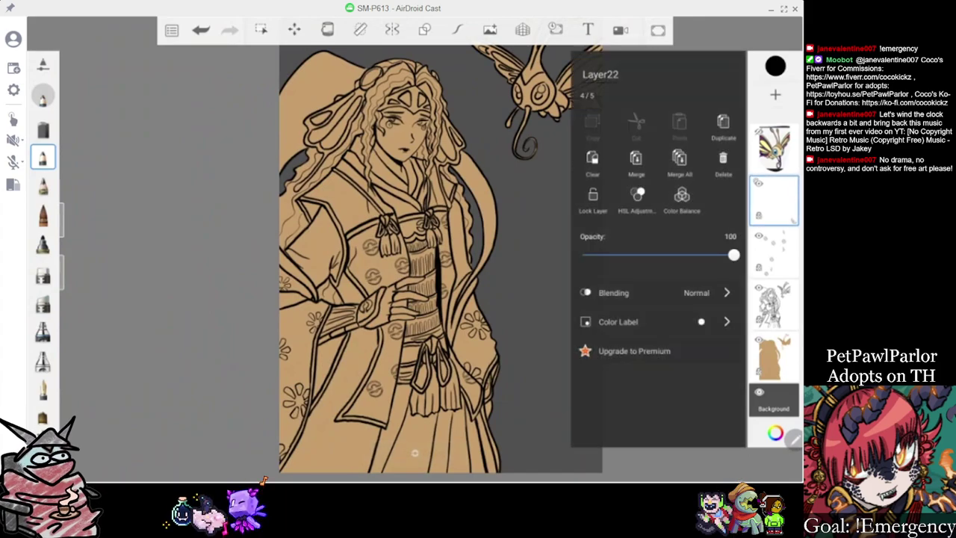
click(636, 158)
click(773, 251)
click(636, 158)
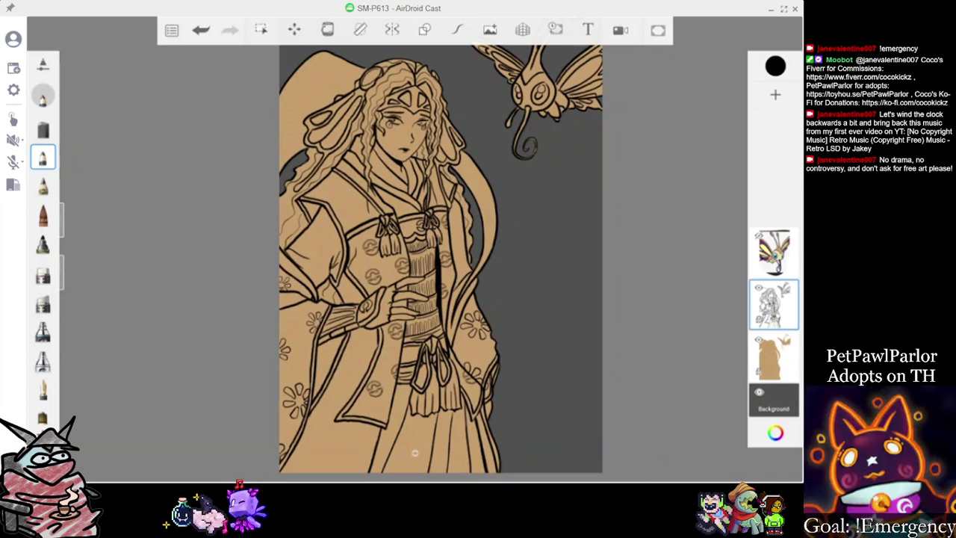
Add a new layer above the line art and draw a small oval highlight inside the round hair ornament
scroll(440, 263, up, 3)
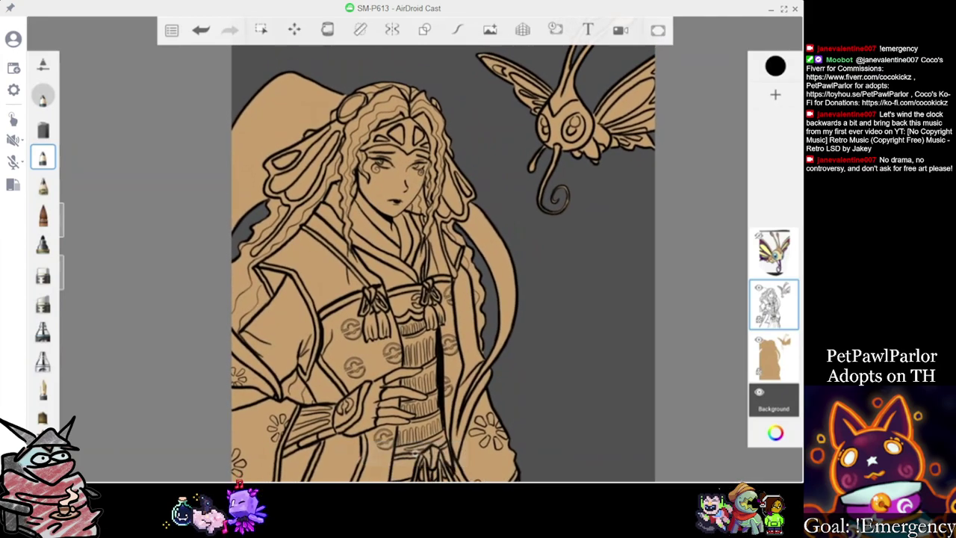
click(775, 95)
scroll(373, 149, up, 10)
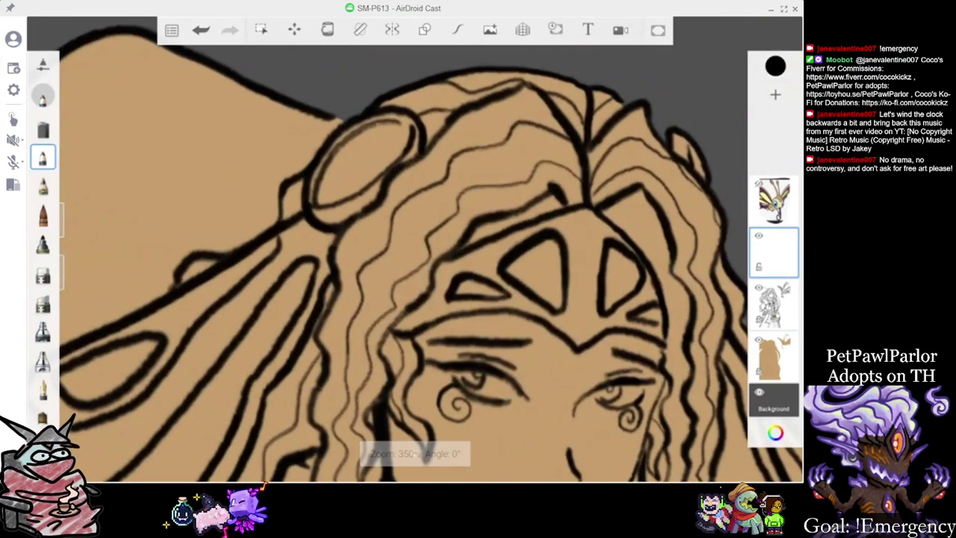
drag(352, 140, 388, 128)
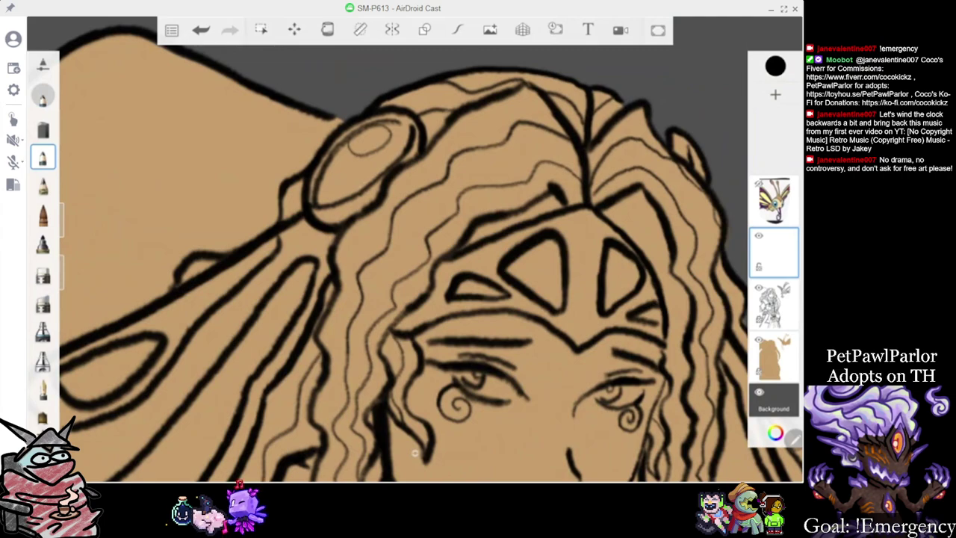
Draw a curved line under the oval highlight inside the round hair ornament, and merge the highlight layer down into the line art
scroll(404, 202, down, 7)
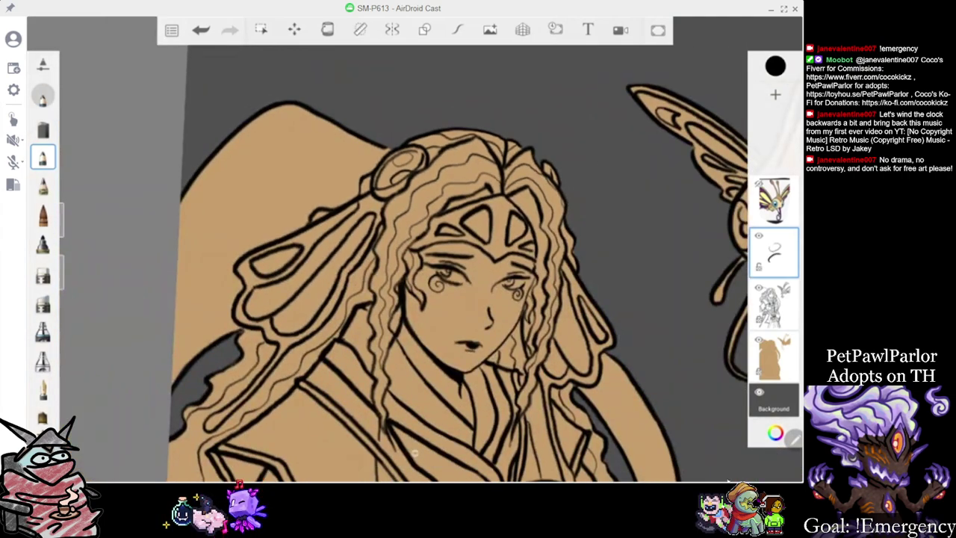
scroll(545, 187, up, 7)
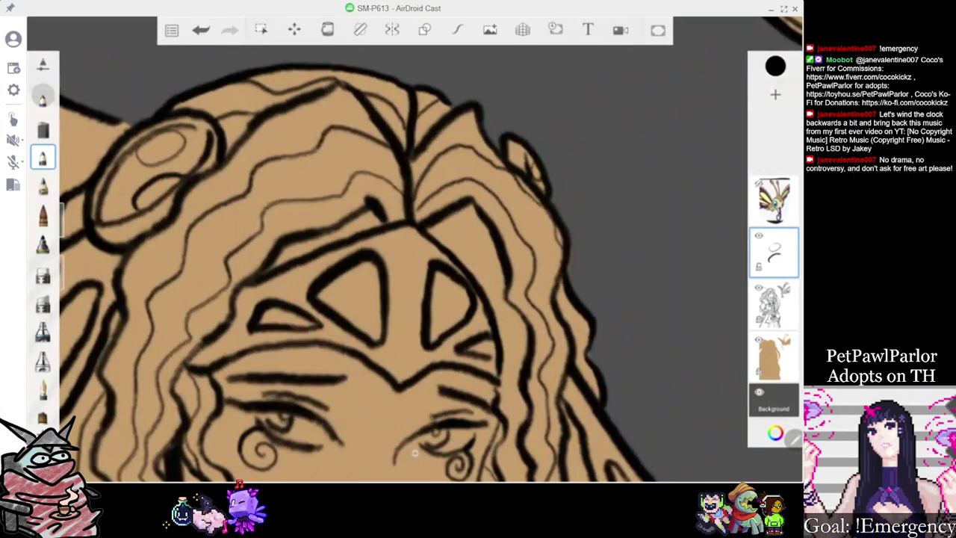
scroll(414, 452, down, 5)
scroll(415, 452, down, 2)
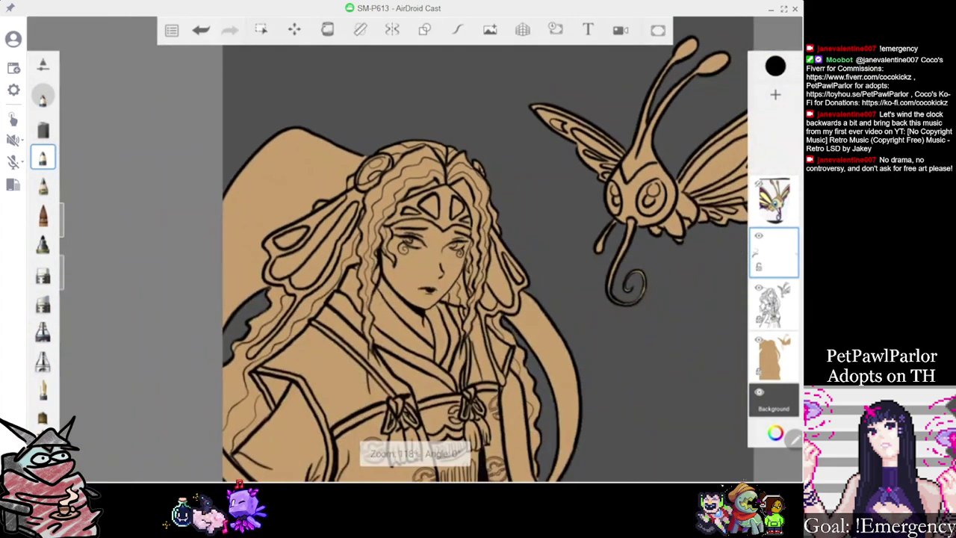
scroll(415, 452, down, 3)
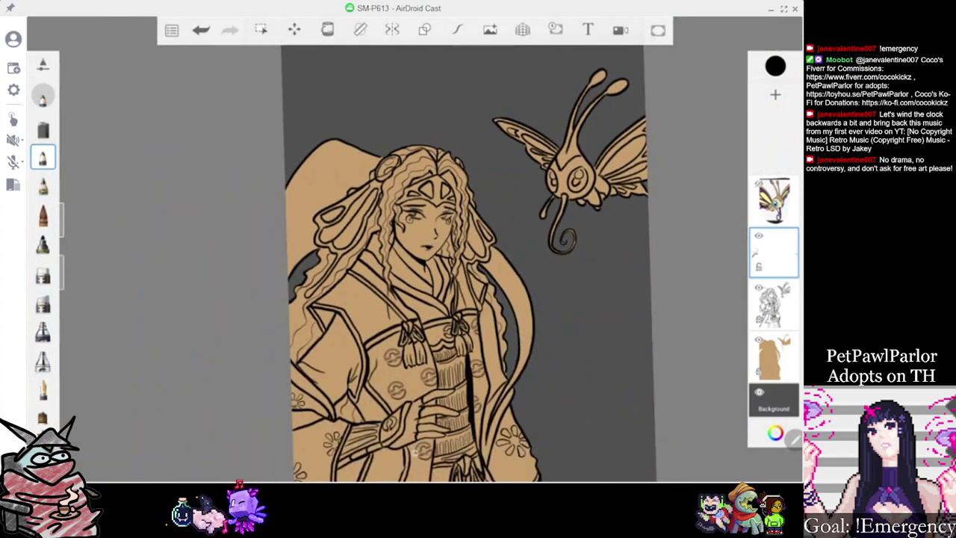
click(774, 252)
click(637, 162)
Add a new layer above the line art and draw thin fold lines on the large cloth behind the head and its trailing ribbon
click(775, 95)
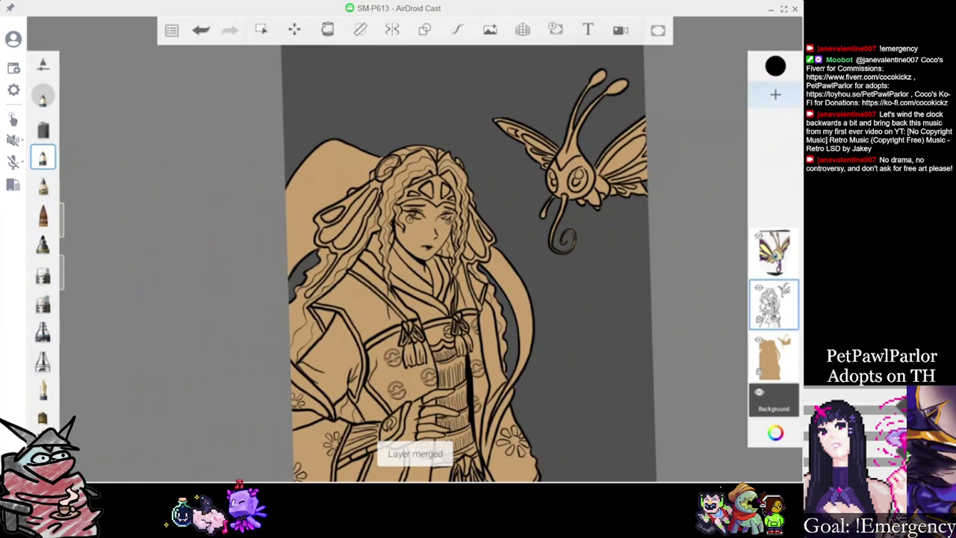
scroll(415, 261, up, 4)
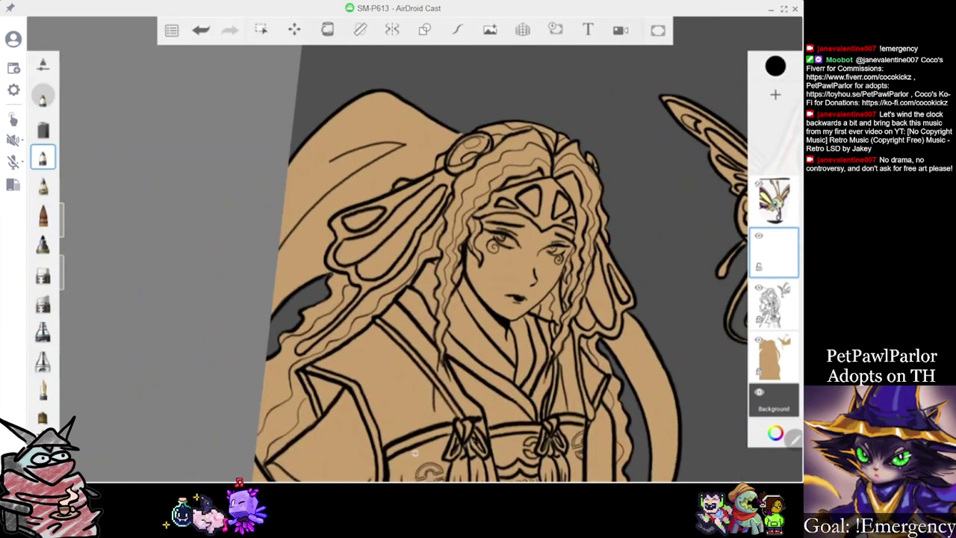
click(201, 30)
drag(277, 267, 353, 191)
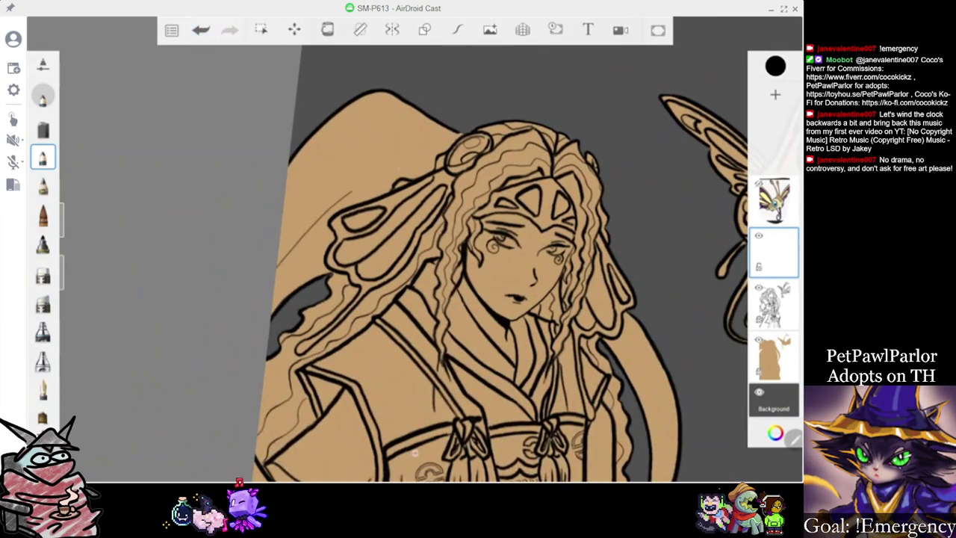
drag(284, 200, 381, 142)
scroll(415, 261, down, 4)
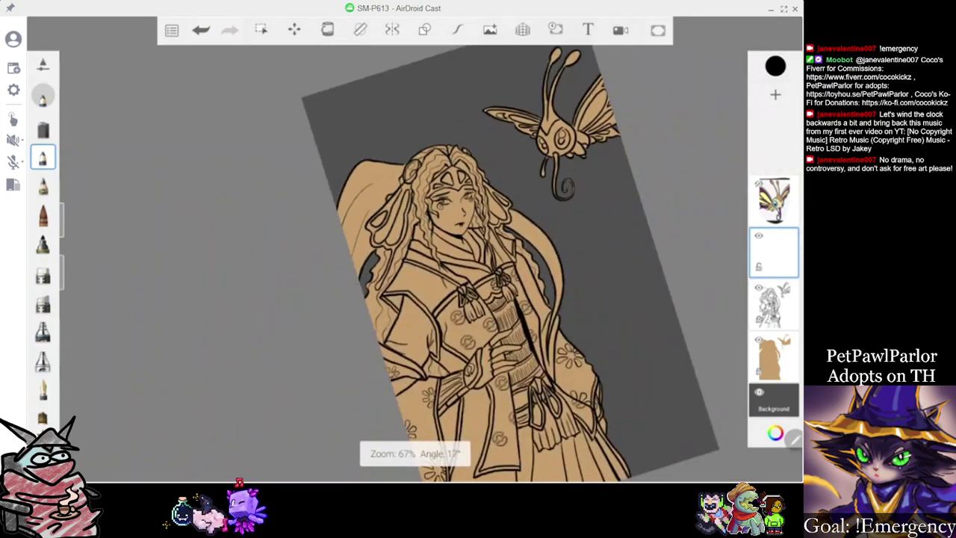
scroll(415, 261, up, 4)
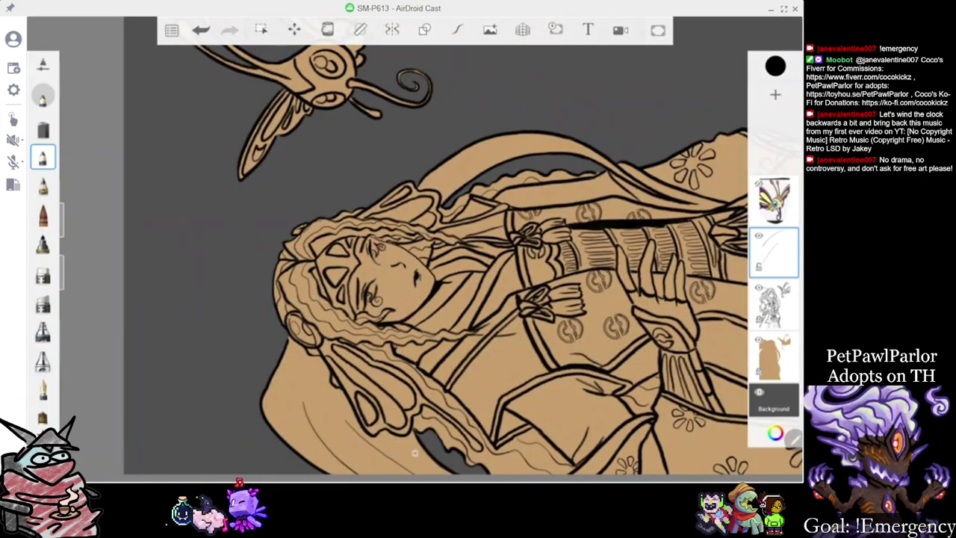
scroll(416, 453, down, 4)
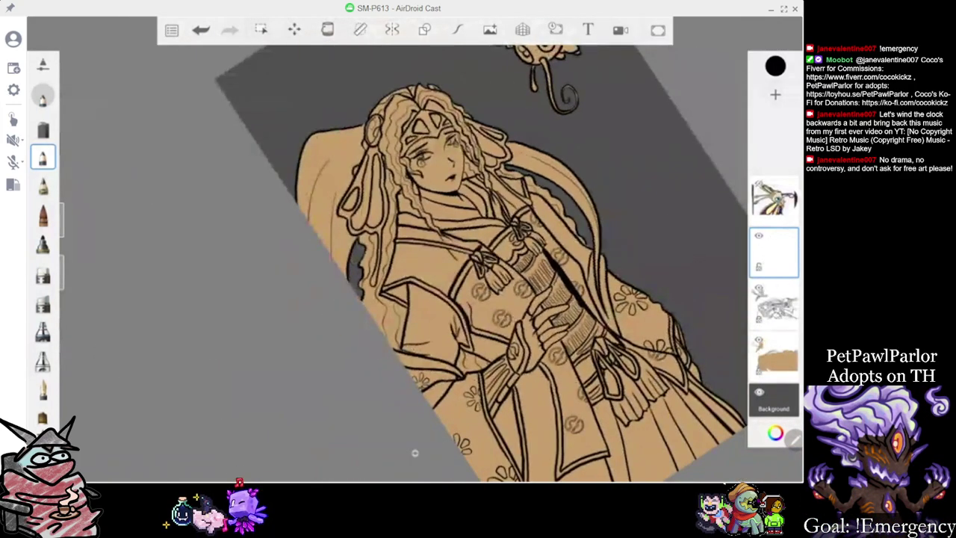
Draw a thin fold line along the cloth strip beside the short outer sleeve, and merge the fold-line layer down into the line art
scroll(414, 452, up, 5)
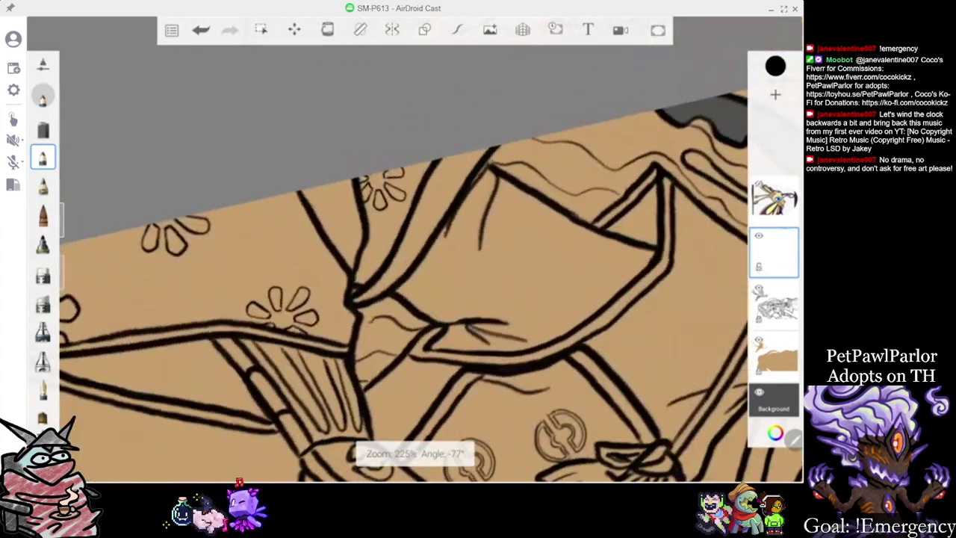
drag(436, 216, 454, 171)
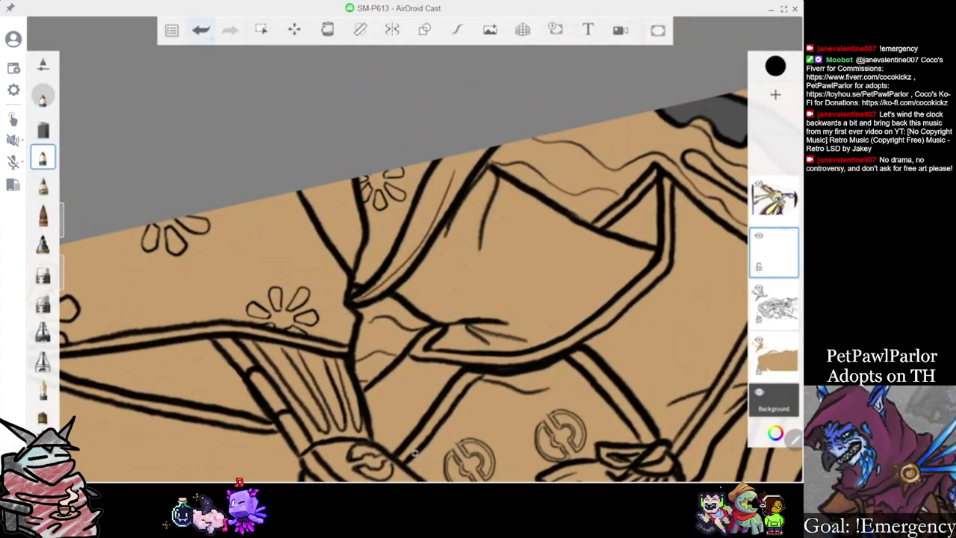
scroll(415, 451, down, 5)
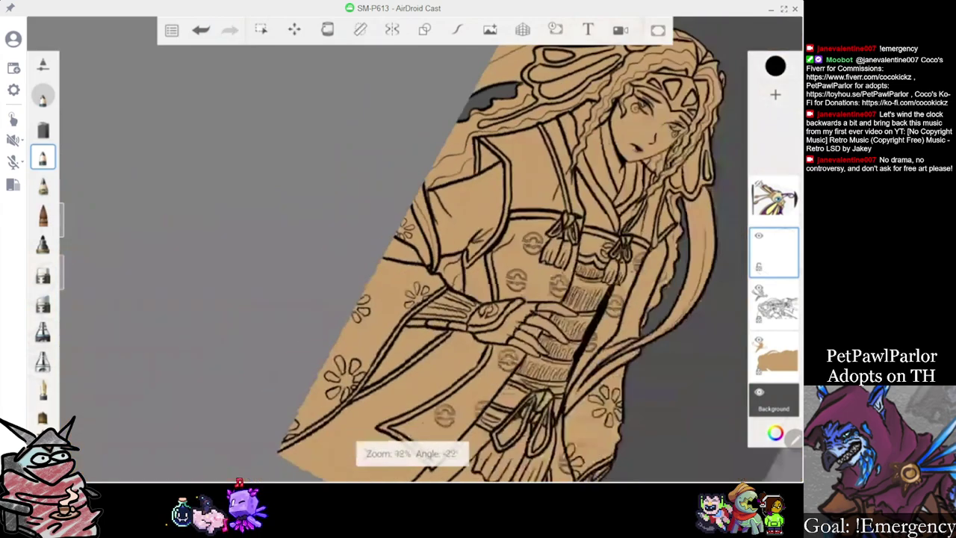
scroll(478, 224, up, 1)
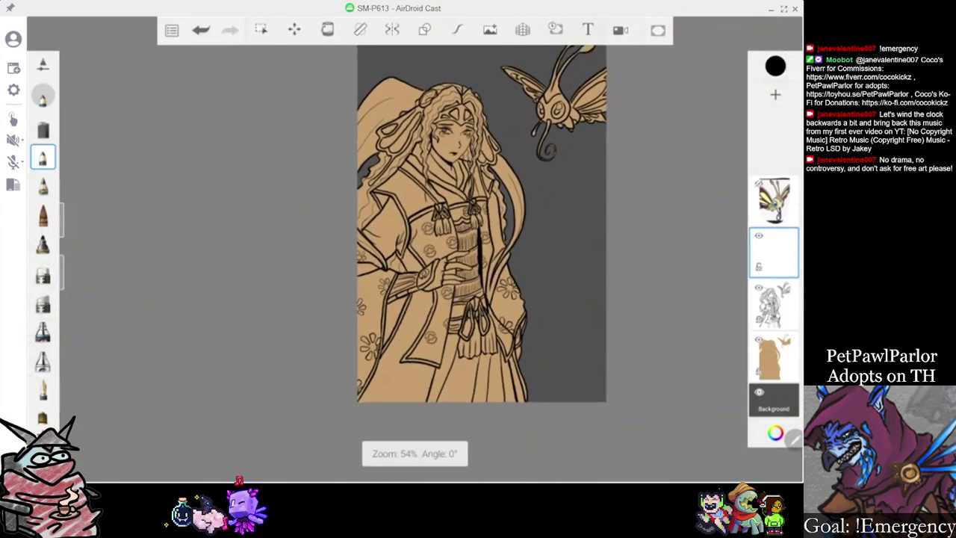
click(775, 252)
click(635, 160)
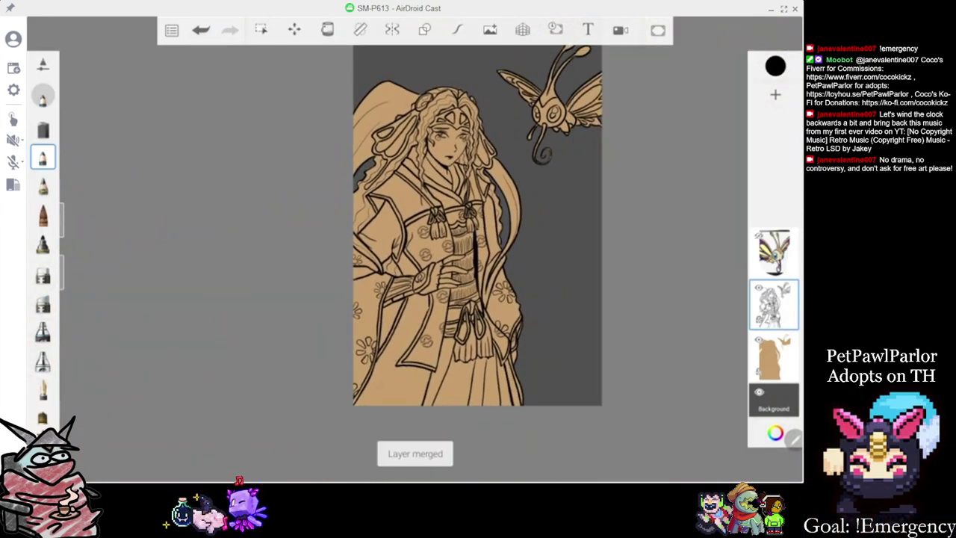
Add a new layer above the line art for the flying insect companion, and merge it down into the line art layer
click(775, 95)
scroll(448, 261, up, 2)
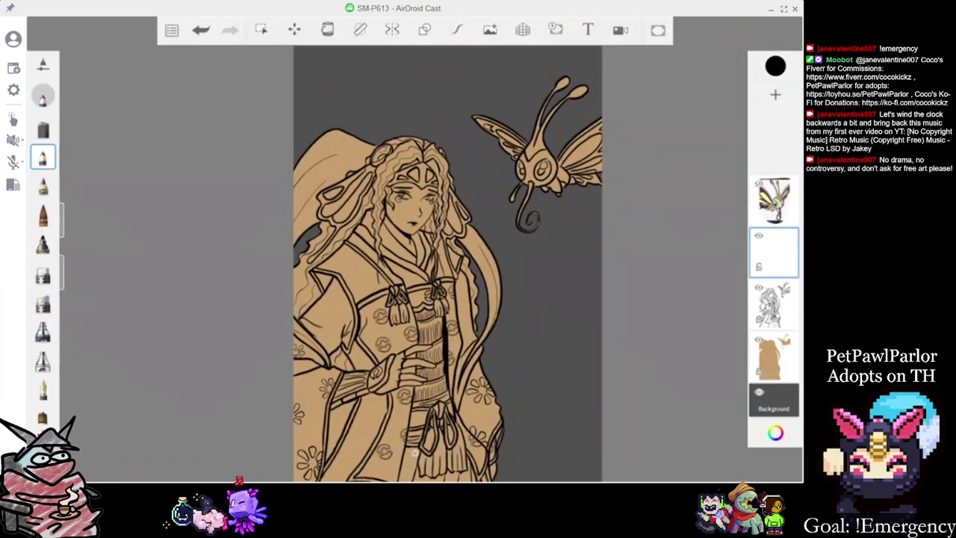
scroll(415, 452, up, 5)
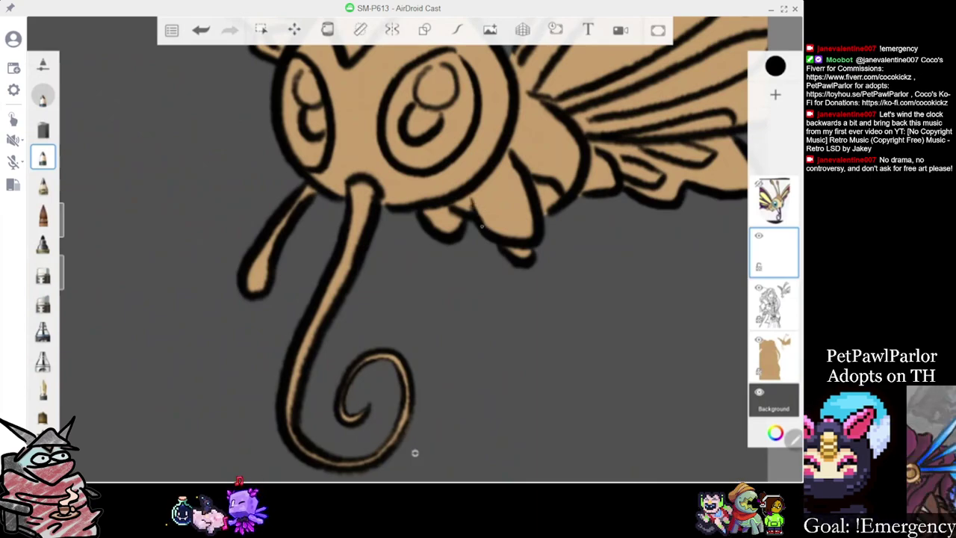
click(774, 252)
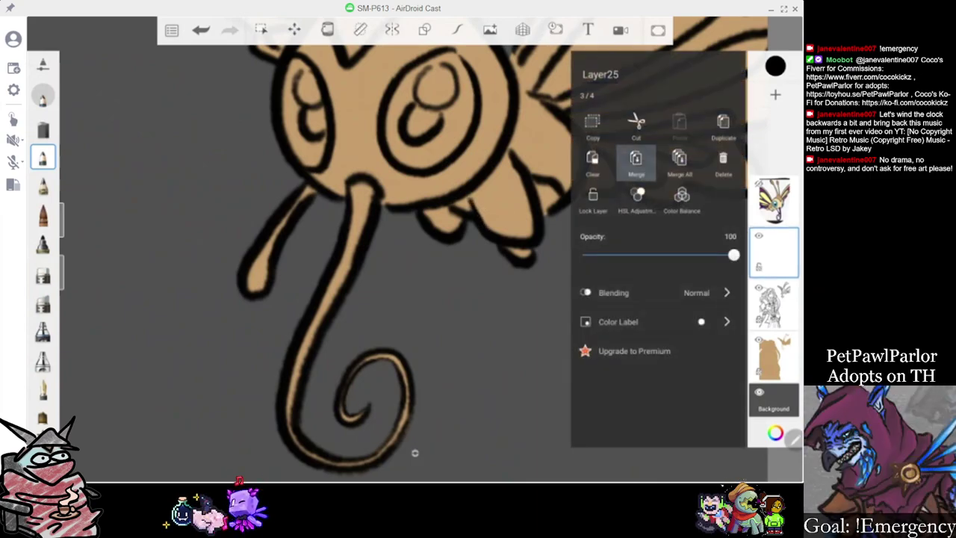
click(636, 163)
scroll(415, 261, down, 5)
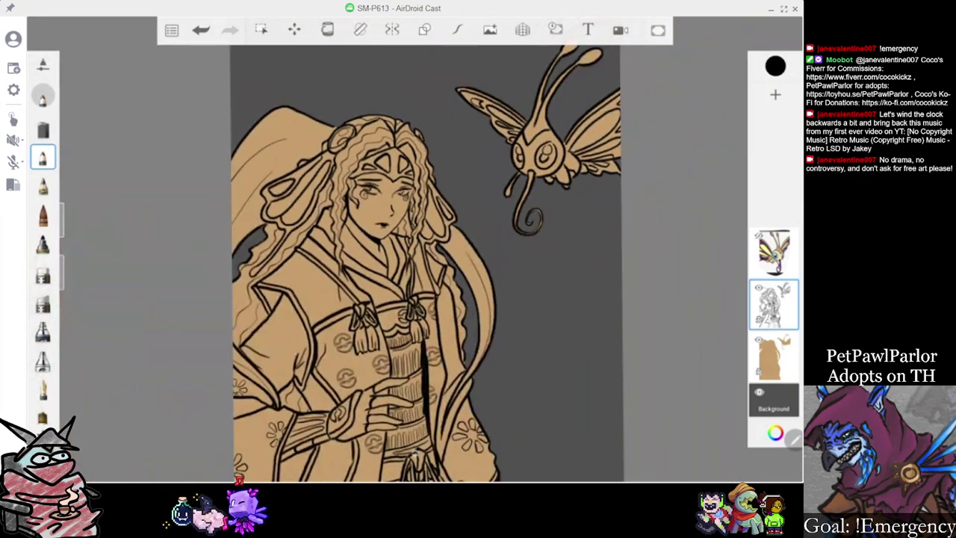
scroll(428, 261, down, 5)
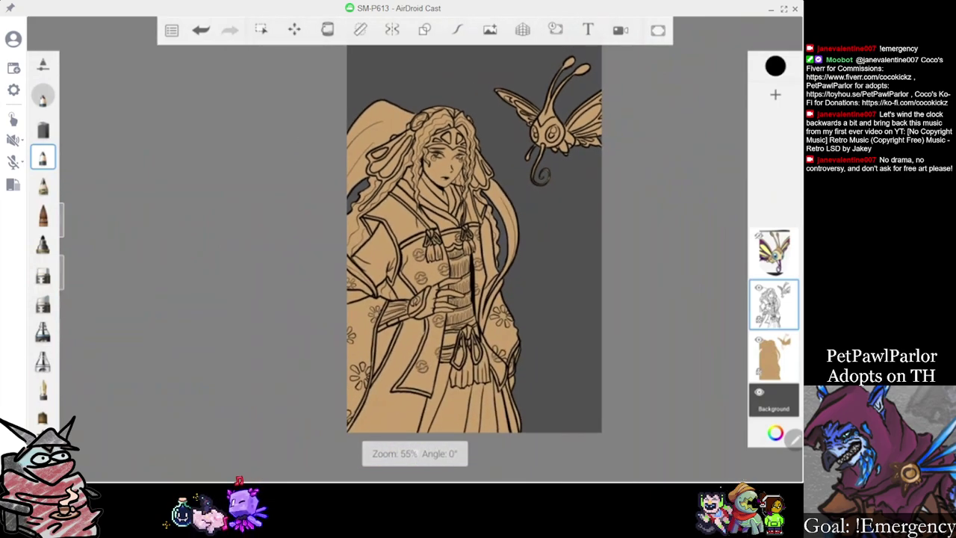
scroll(448, 261, up, 3)
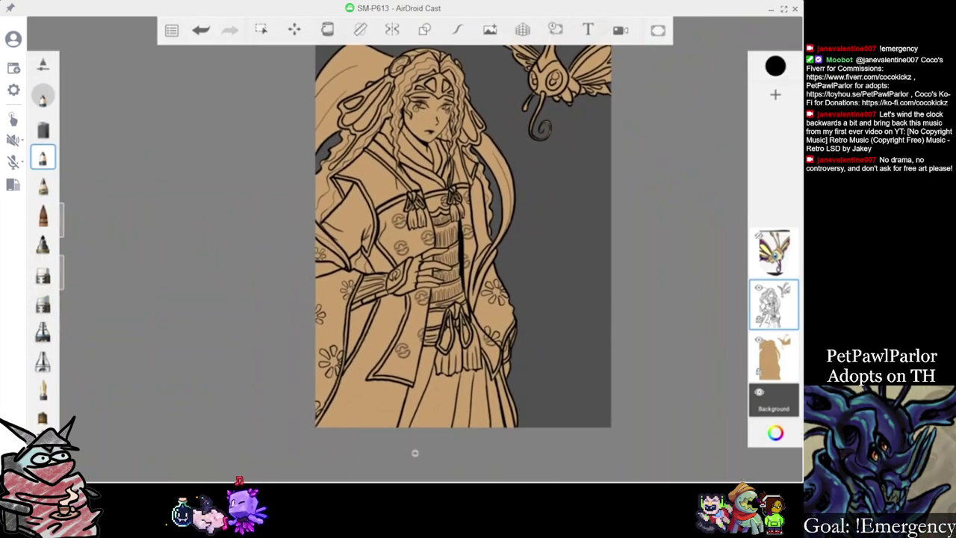
Add a new layer above the line art and toggle the tan base's visibility to check the sleeve area under the forearm
click(775, 94)
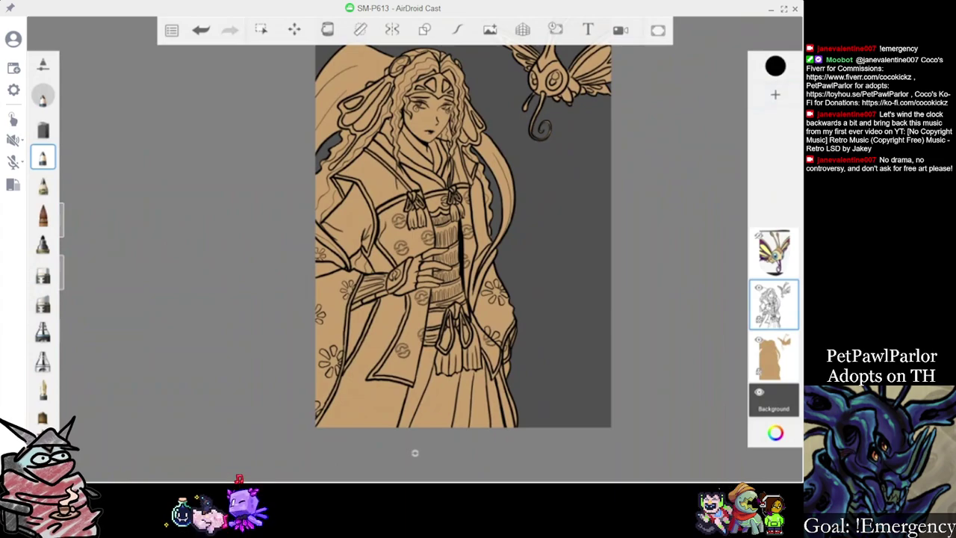
scroll(414, 452, up, 2)
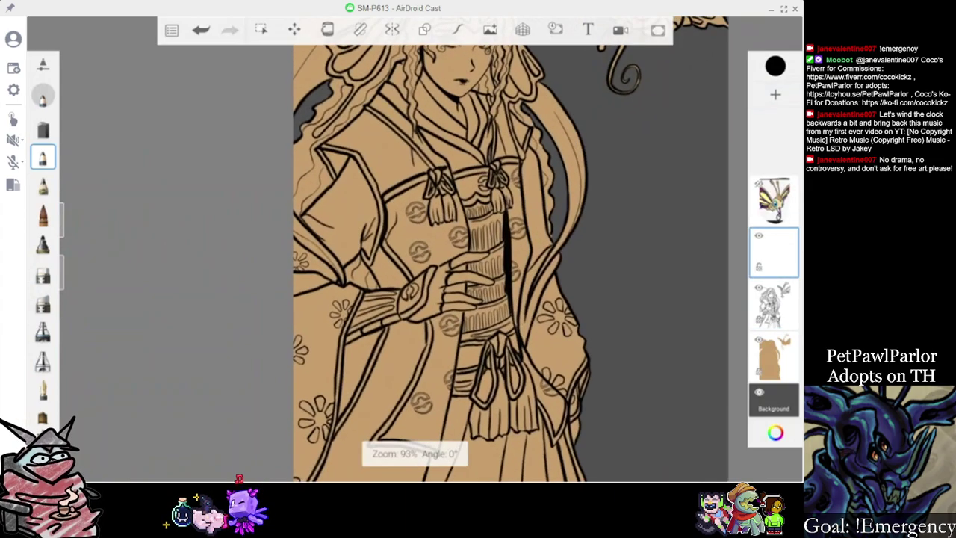
scroll(414, 453, down, 1)
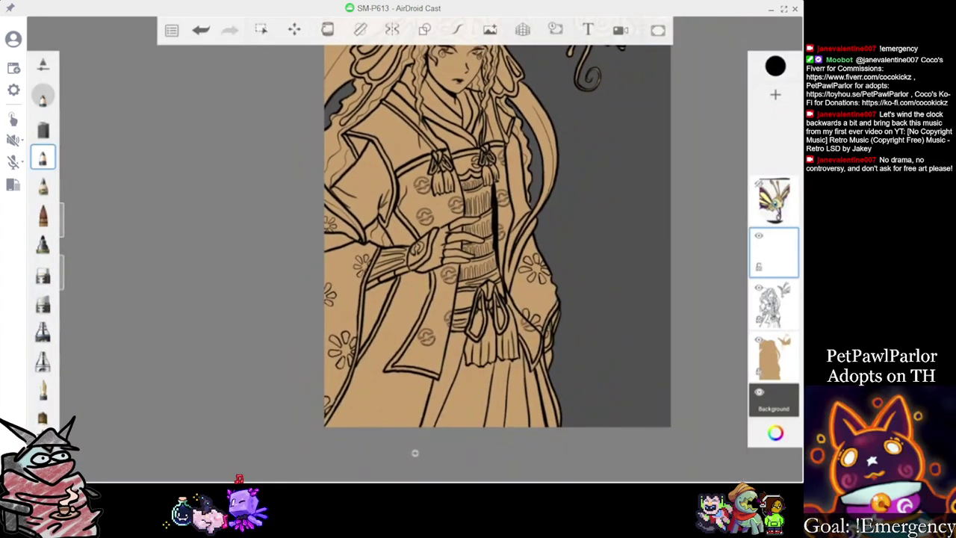
scroll(497, 224, up, 1)
scroll(496, 224, down, 1)
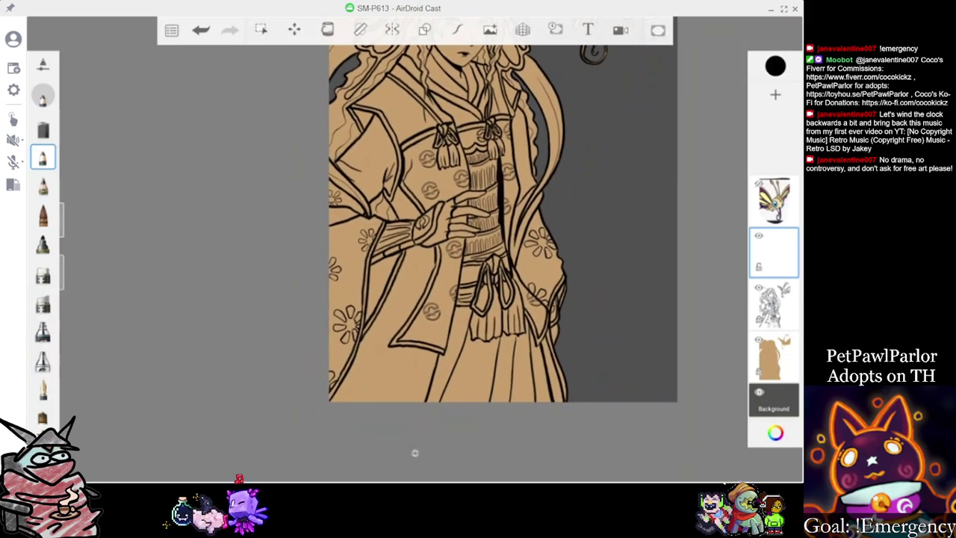
scroll(414, 452, up, 6)
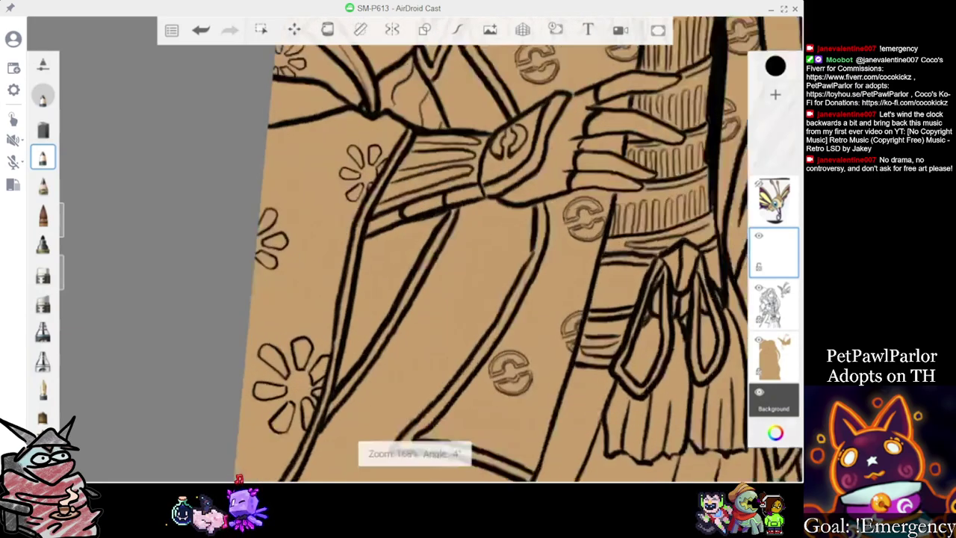
scroll(414, 452, up, 3)
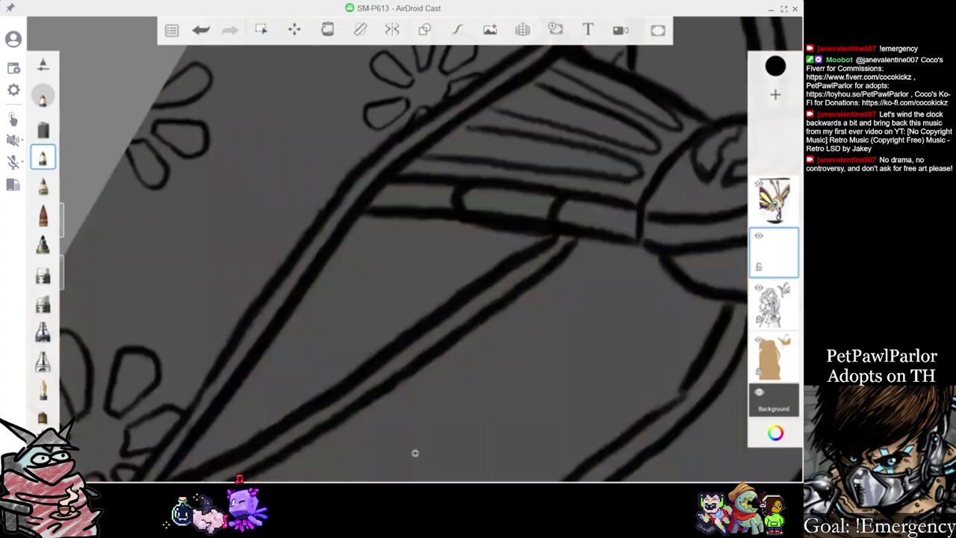
click(758, 340)
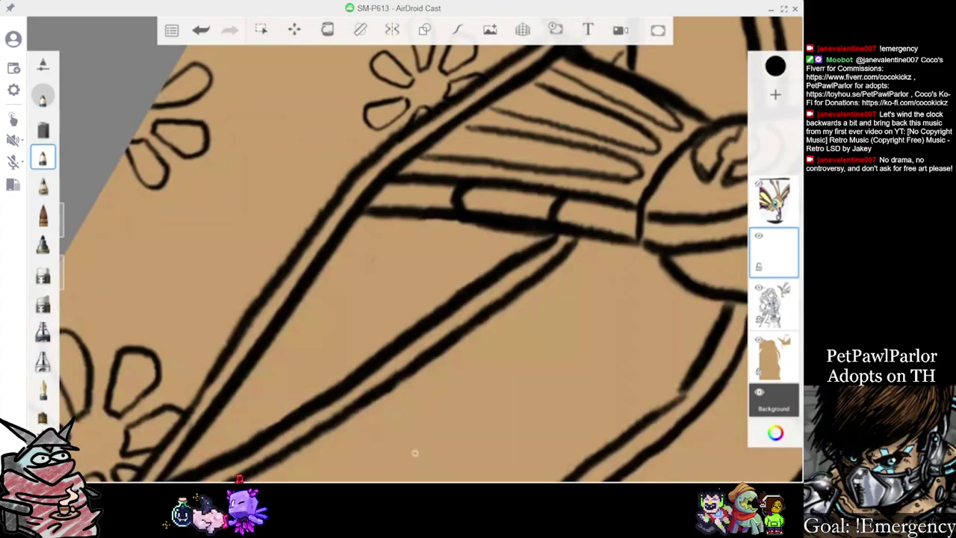
Lasso the stray mark in the sleeve opening below the forearm, clear it from the line art layer, and end the selection
click(261, 29)
drag(345, 299, 399, 291)
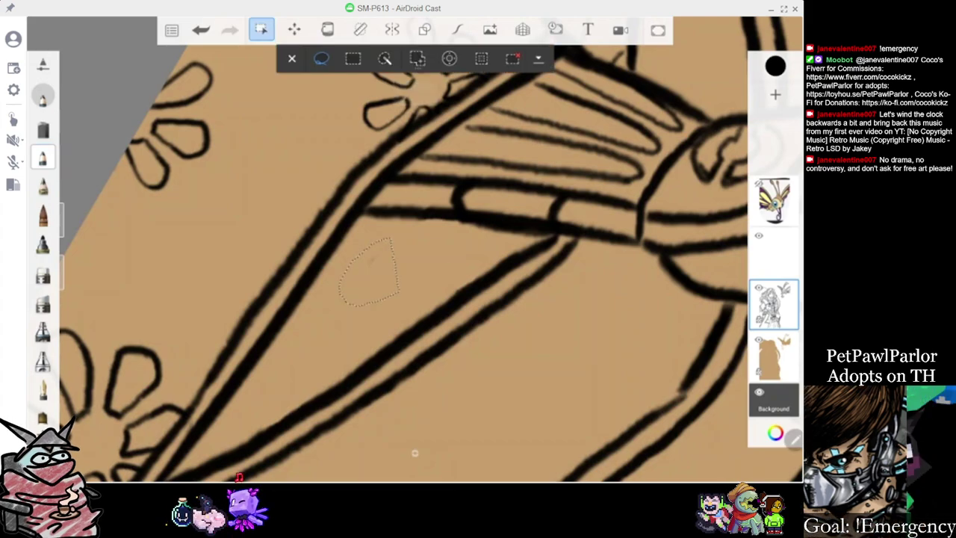
click(774, 304)
click(592, 163)
click(292, 59)
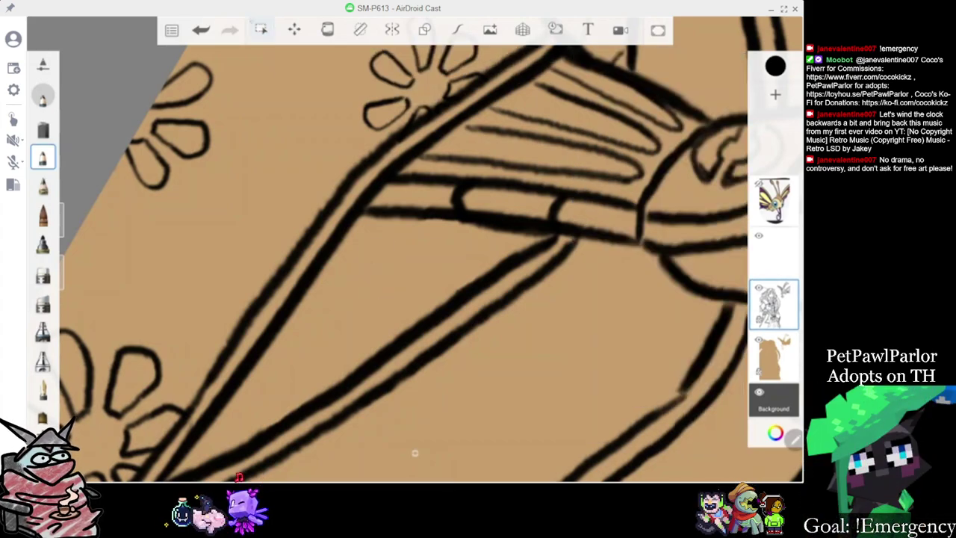
On the empty layer above the line art, draw partial flower petals along the inner sleeve's edge and beneath the forearm's lower edge
scroll(415, 250, down, 6)
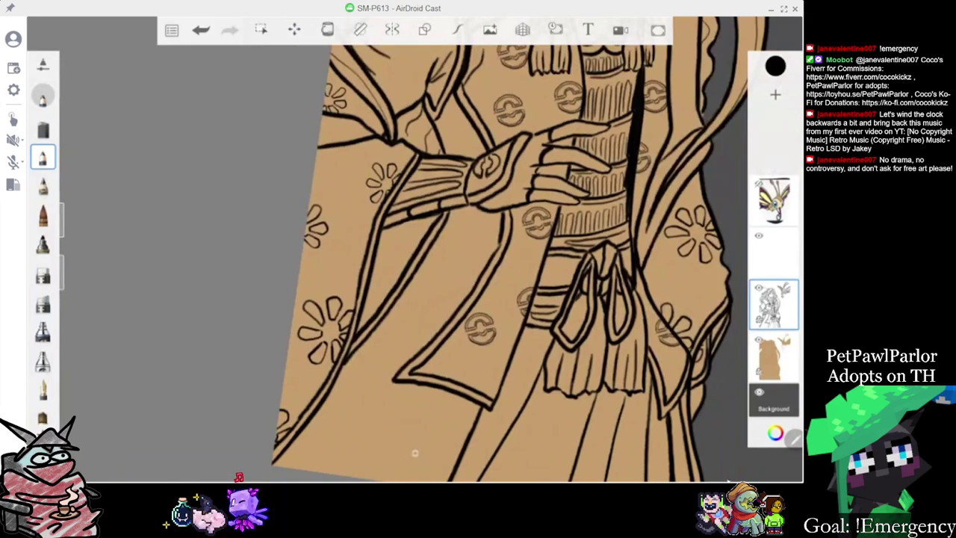
scroll(416, 250, up, 1)
scroll(414, 453, up, 5)
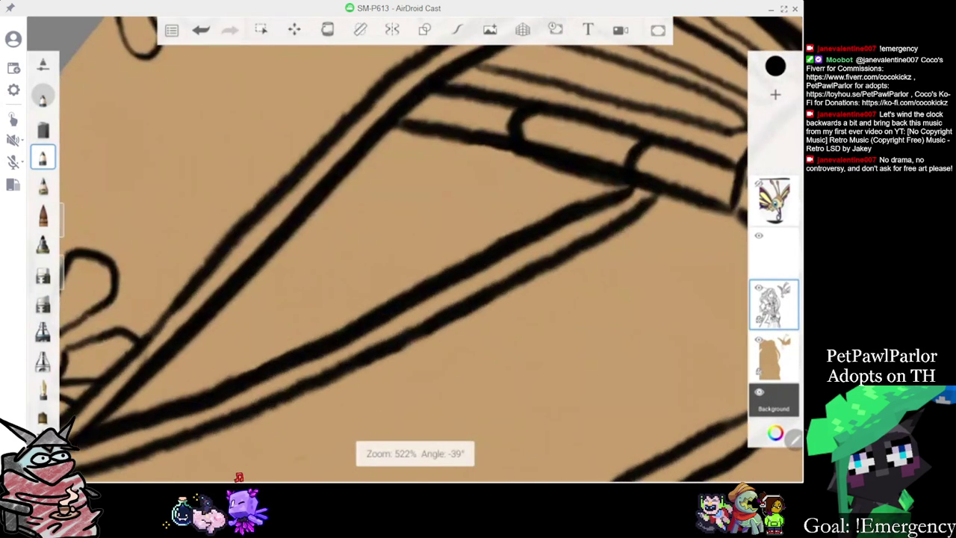
click(773, 250)
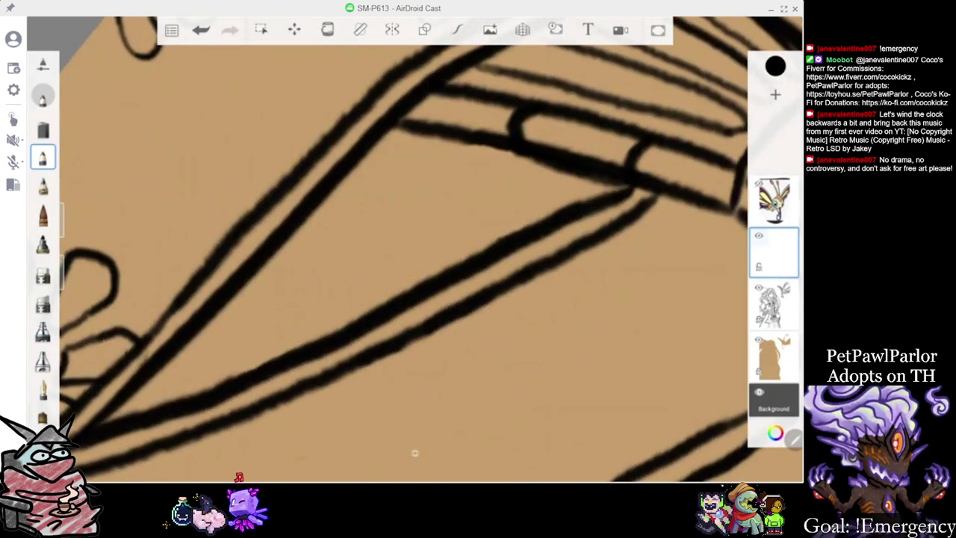
mouse_move(404, 289)
mouse_down()
mouse_move(389, 237)
mouse_move(387, 293)
mouse_move(447, 253)
mouse_move(451, 266)
mouse_up()
mouse_move(378, 306)
mouse_down()
mouse_move(352, 289)
mouse_move(349, 322)
mouse_up()
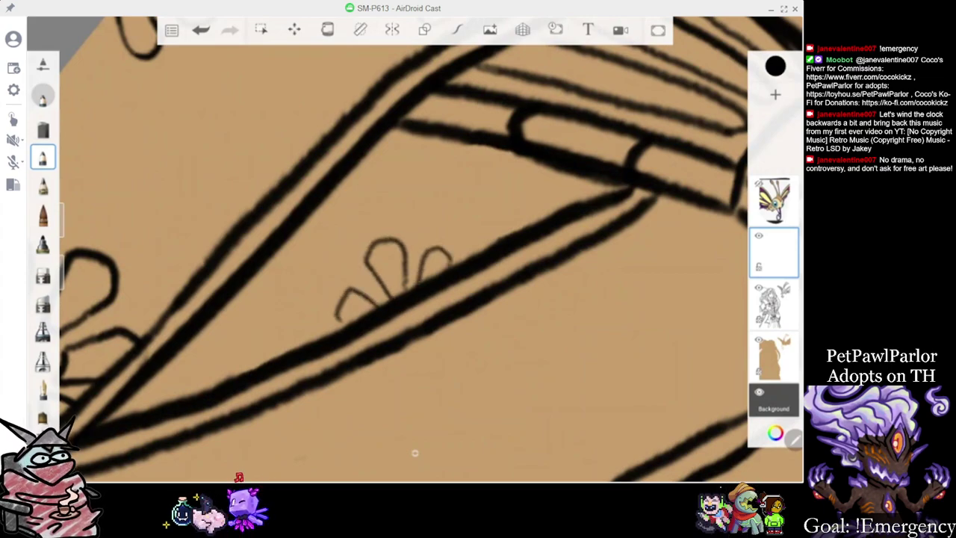
scroll(415, 453, down, 5)
scroll(416, 453, up, 4)
scroll(437, 249, up, 2)
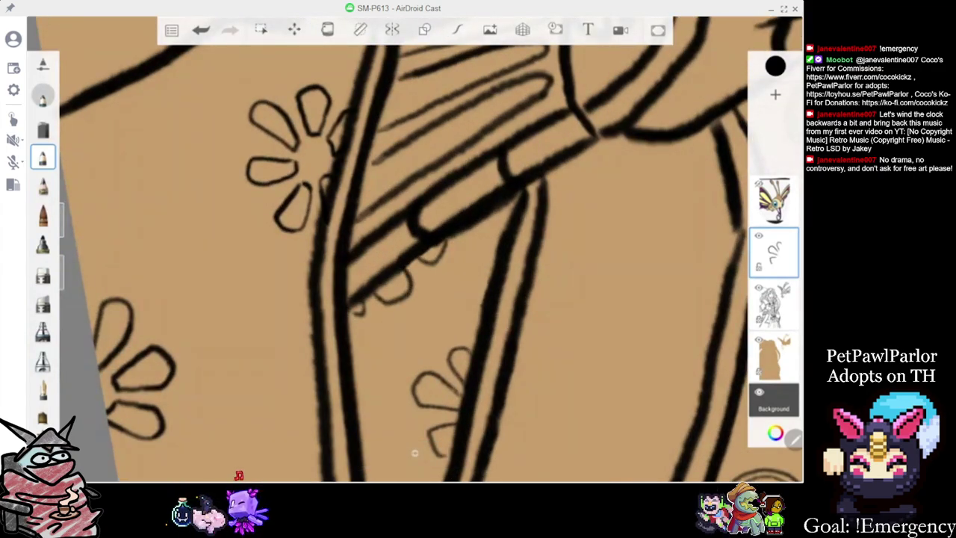
Redraw the partial petal where the forearm's lower edge meets the sleeve border, and merge the flower layer down into the line art
key(ctrl+z)
drag(369, 302, 349, 326)
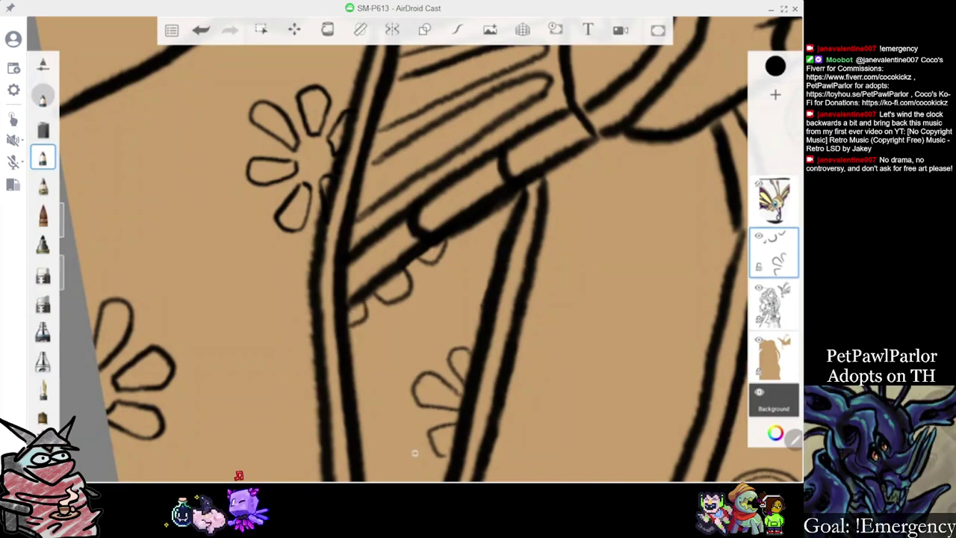
scroll(415, 249, down, 5)
scroll(414, 453, down, 2)
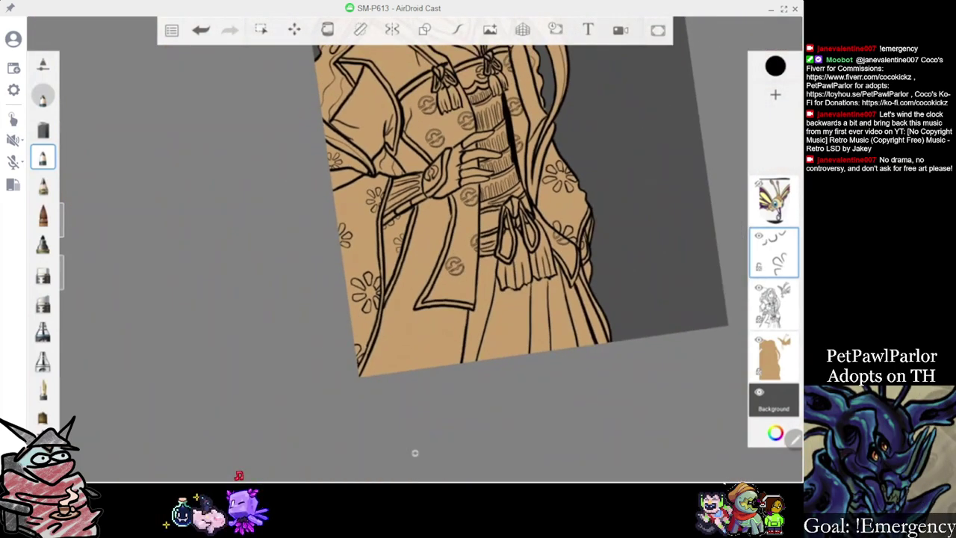
scroll(415, 453, down, 5)
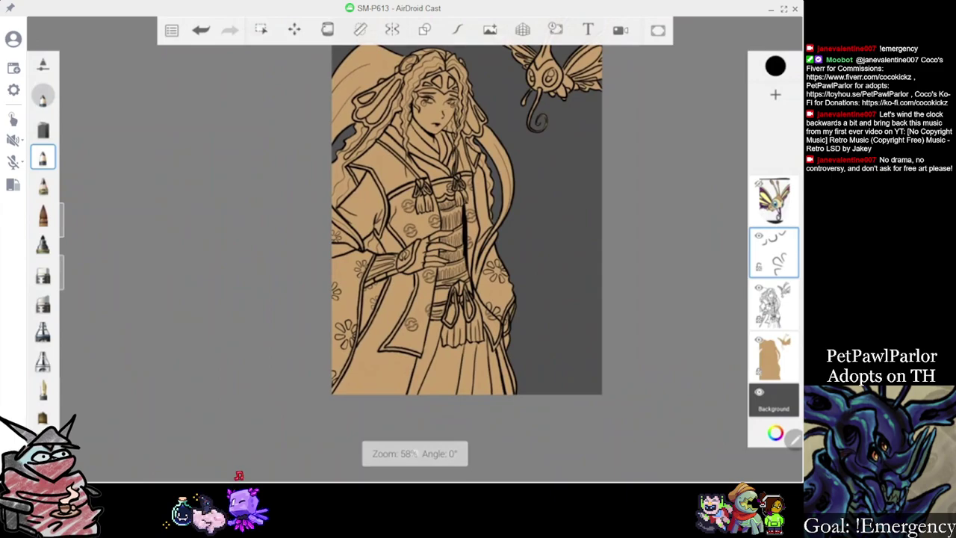
click(773, 253)
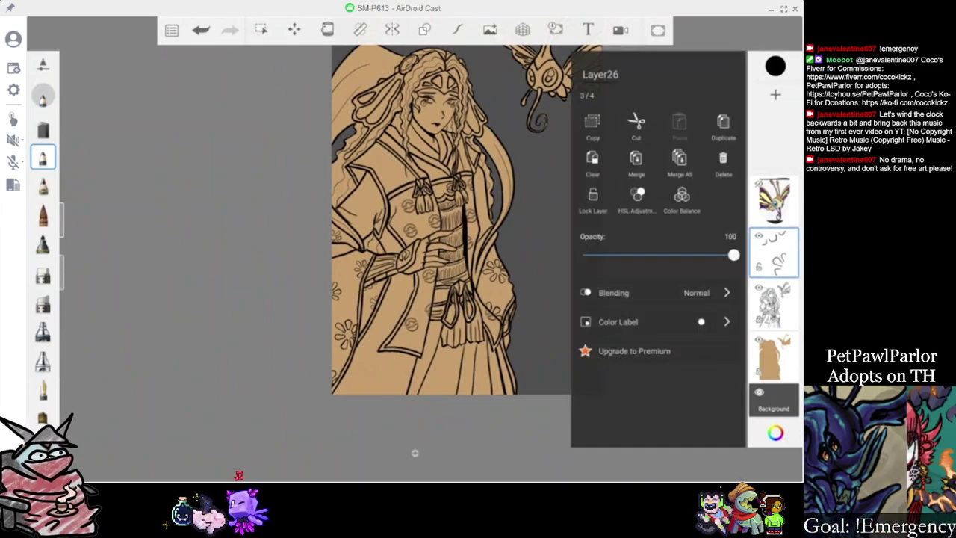
click(636, 163)
On a new layer above the line art, fill the hand's fingernails solid black, and merge it down into the line art
scroll(415, 454, up, 5)
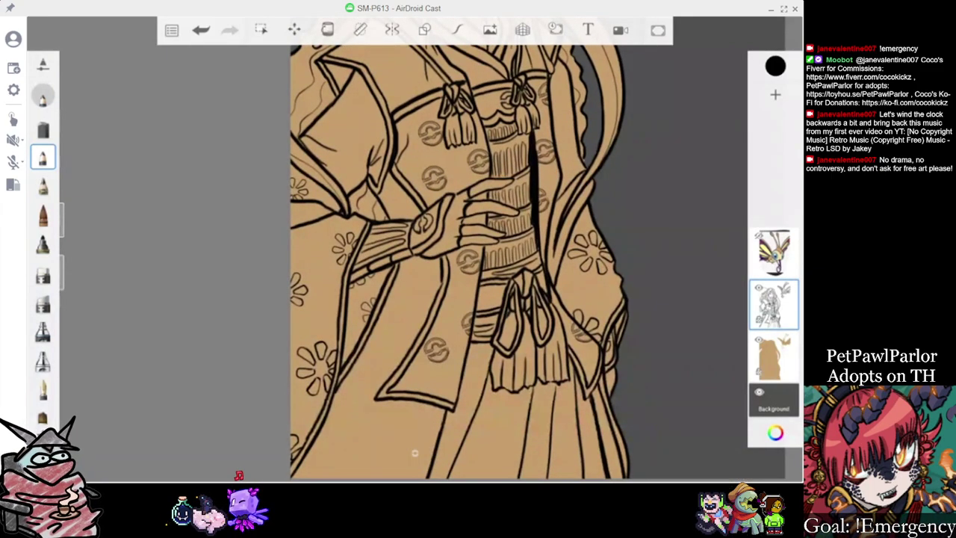
scroll(415, 453, down, 3)
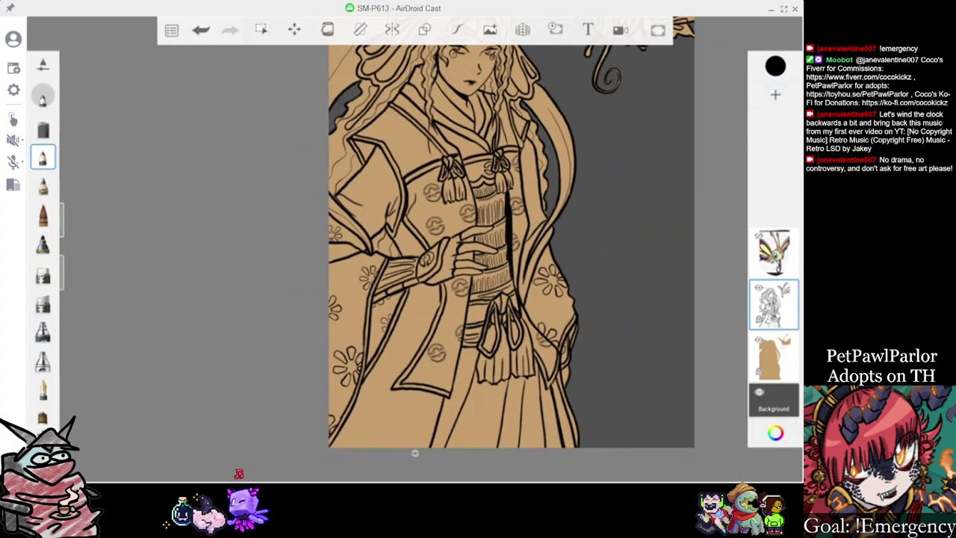
click(775, 95)
scroll(486, 227, up, 8)
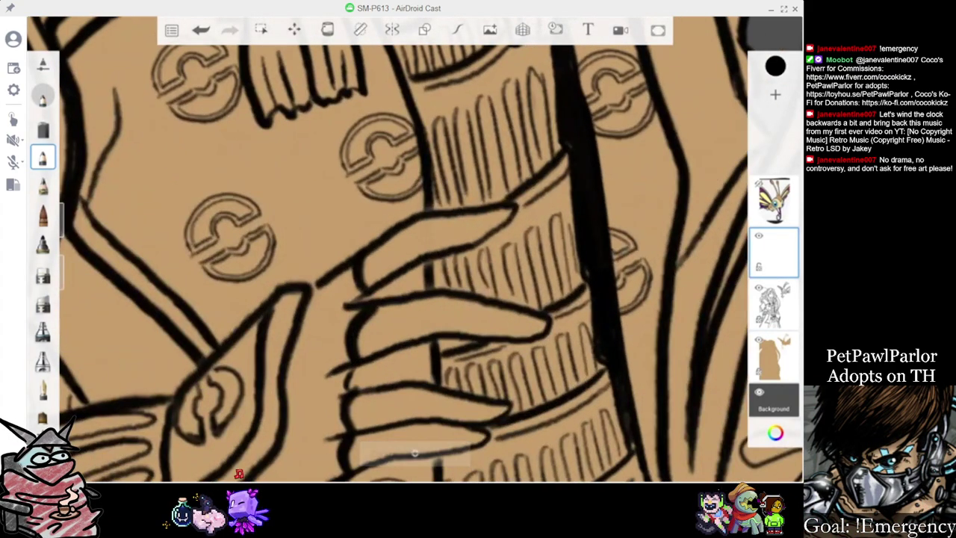
scroll(416, 453, up, 2)
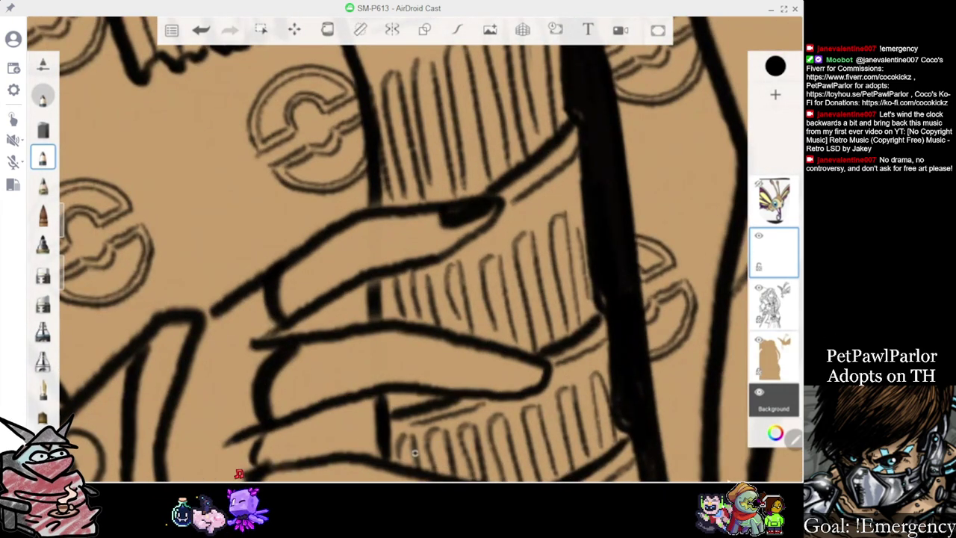
scroll(415, 454, down, 3)
scroll(415, 454, up, 3)
mouse_move(422, 257)
mouse_down()
mouse_move(429, 265)
mouse_move(480, 253)
mouse_move(428, 255)
mouse_up()
scroll(415, 453, down, 2)
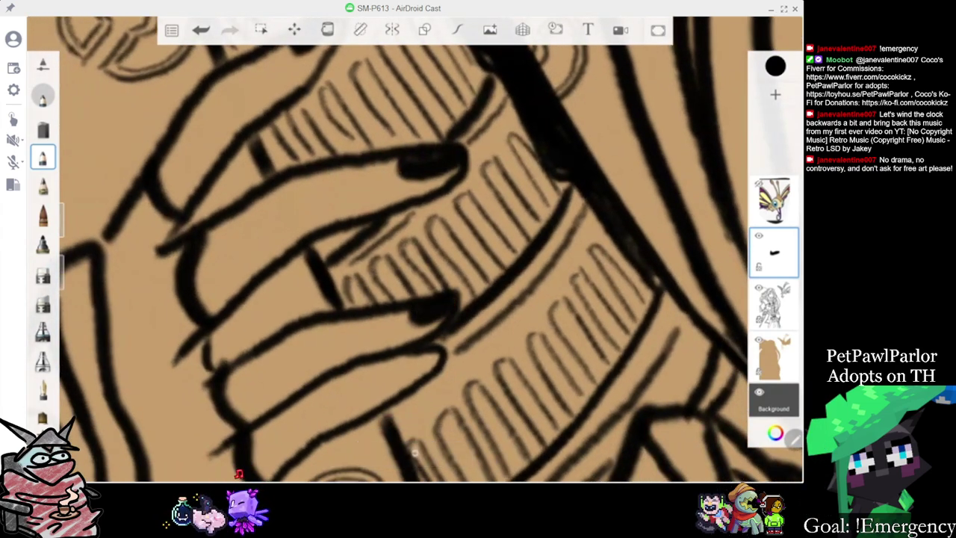
scroll(415, 453, down, 10)
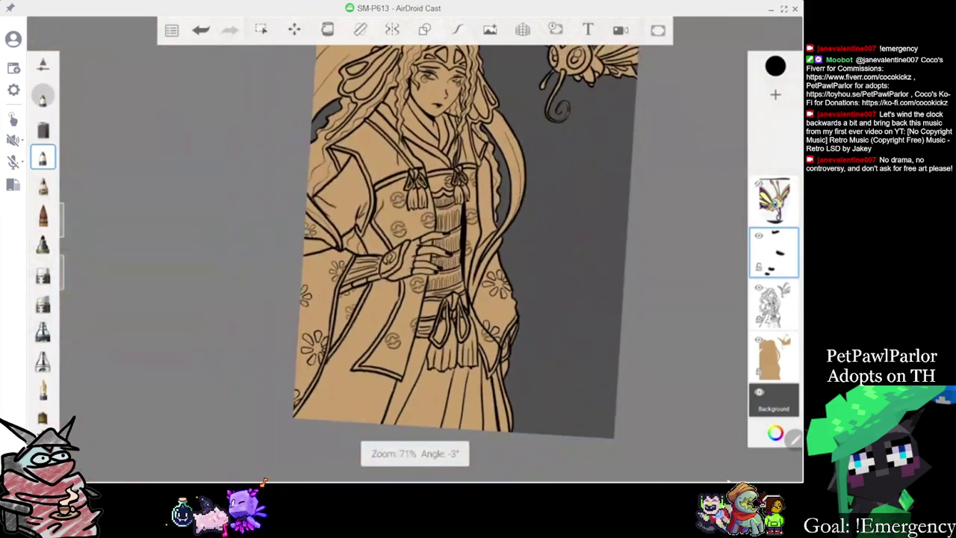
click(774, 252)
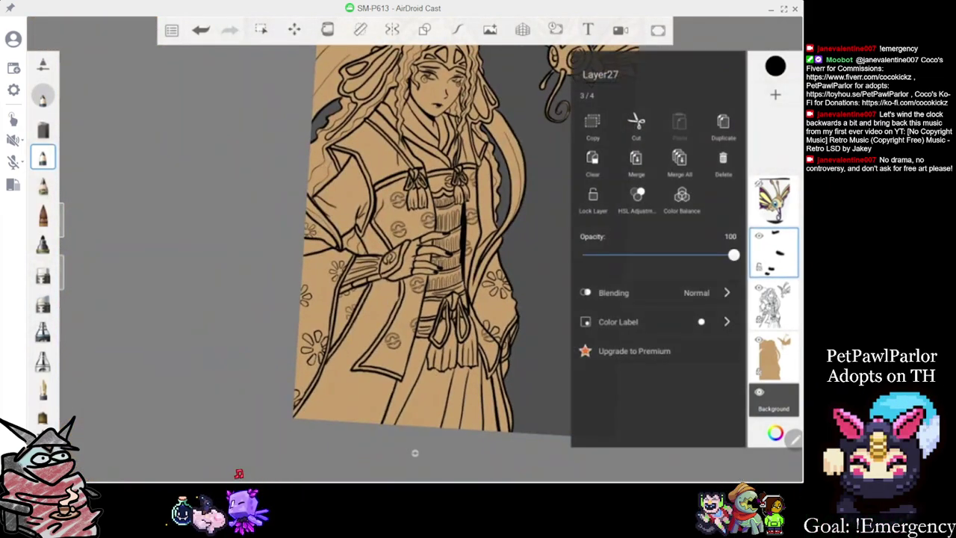
click(637, 163)
Try hatching lines inside the shoulder piece's folded corner on a new layer above the line art, and discard that layer
scroll(440, 246, up, 6)
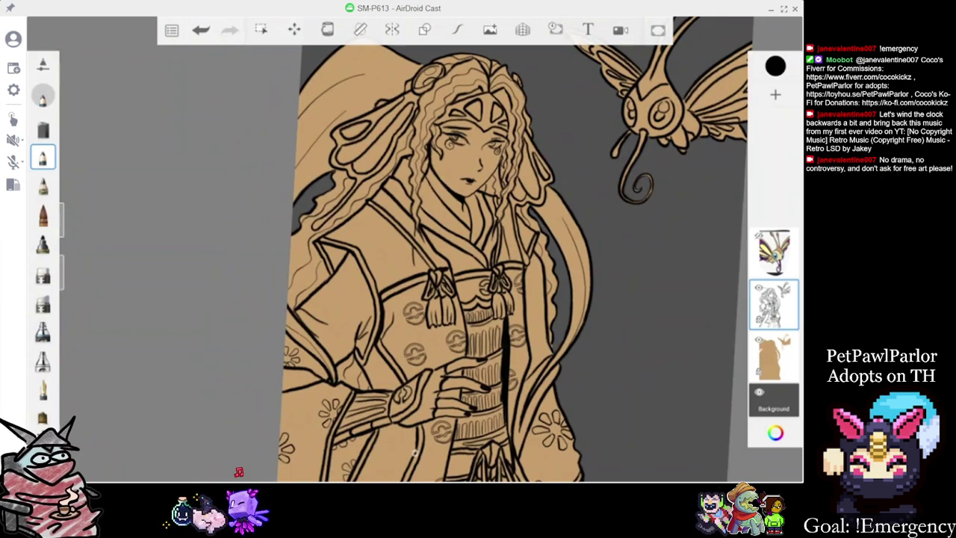
scroll(441, 261, up, 3)
click(775, 95)
scroll(314, 303, up, 3)
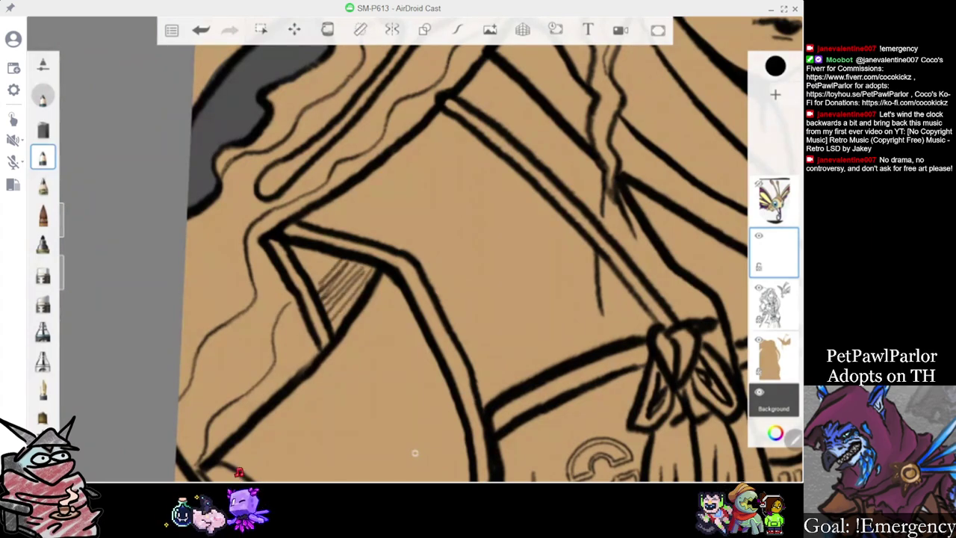
scroll(388, 224, down, 5)
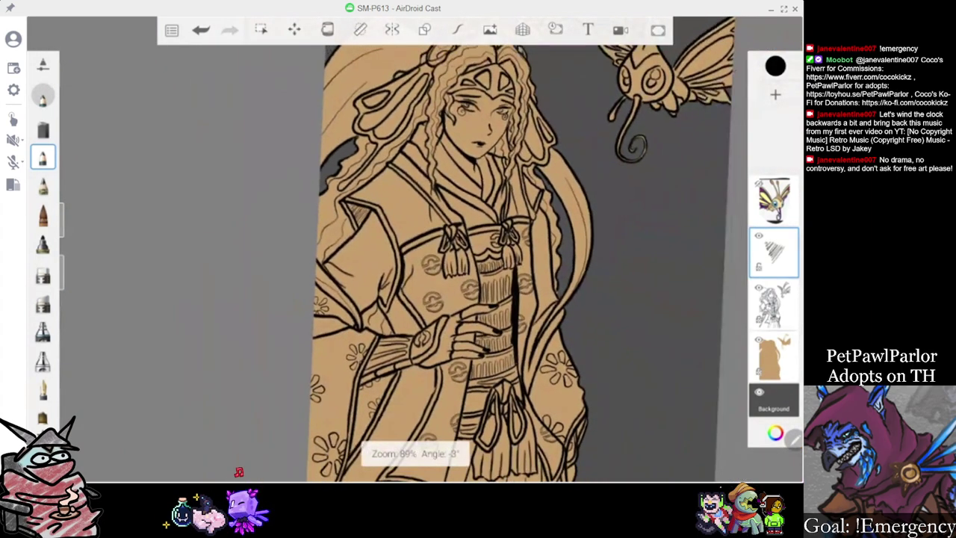
click(775, 252)
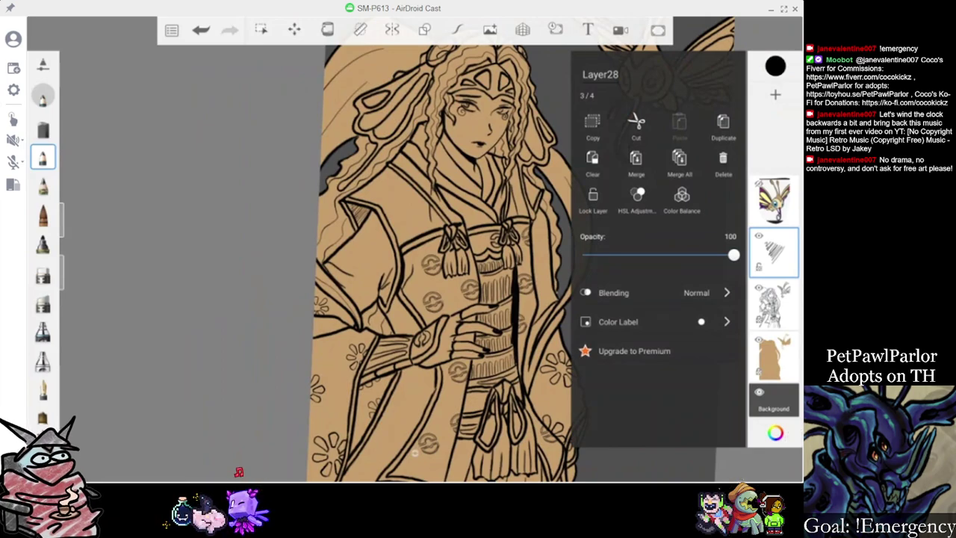
click(592, 162)
scroll(448, 254, down, 2)
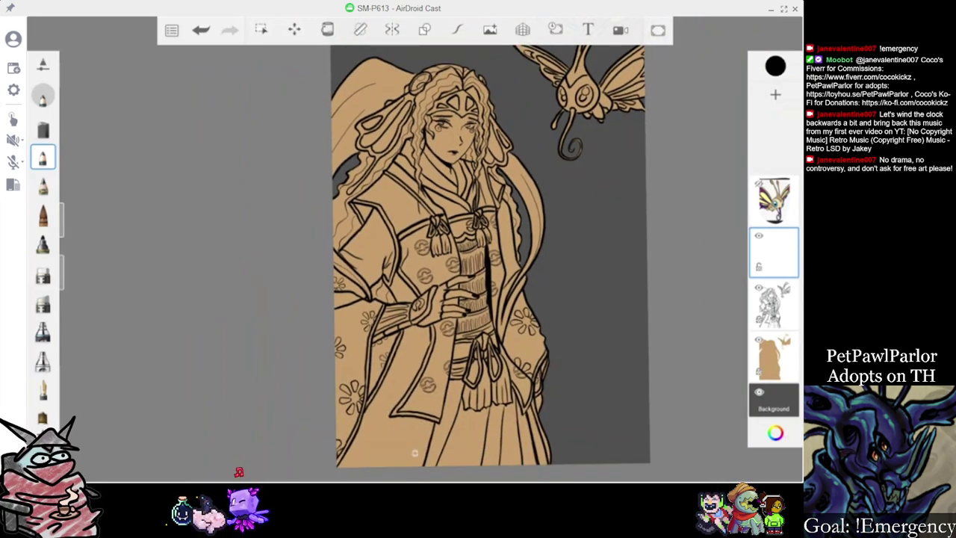
scroll(463, 314, up, 4)
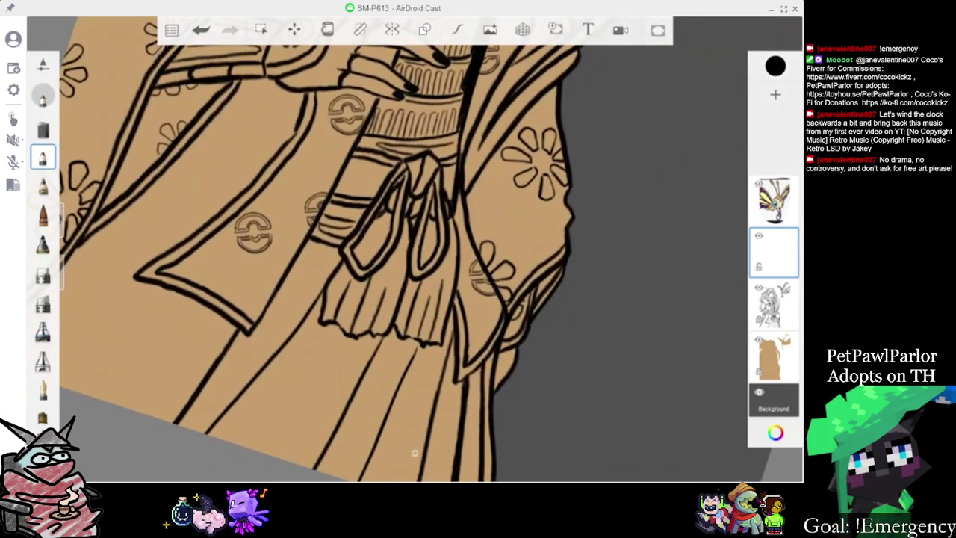
scroll(448, 269, down, 3)
scroll(478, 253, down, 1)
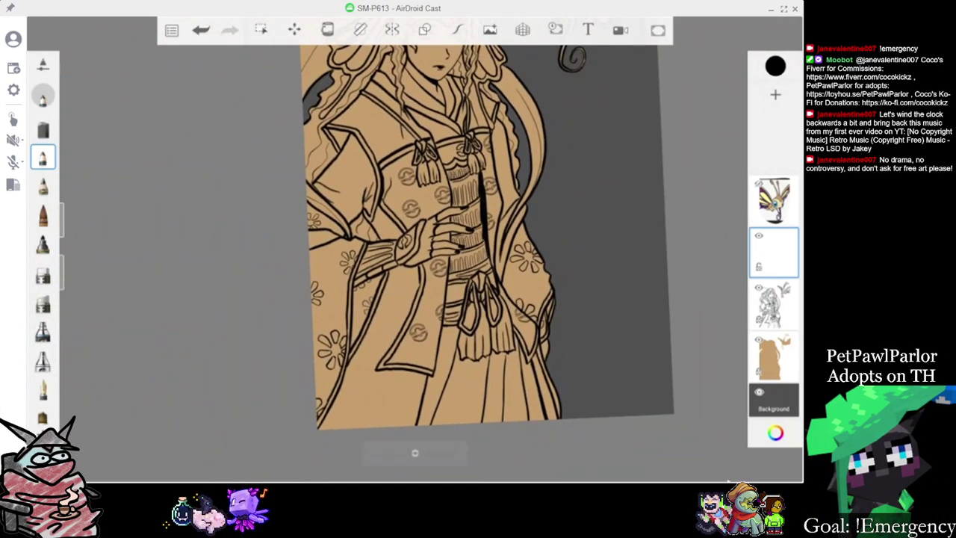
scroll(478, 254, down, 2)
scroll(478, 254, down, 1)
scroll(478, 254, down, 1)
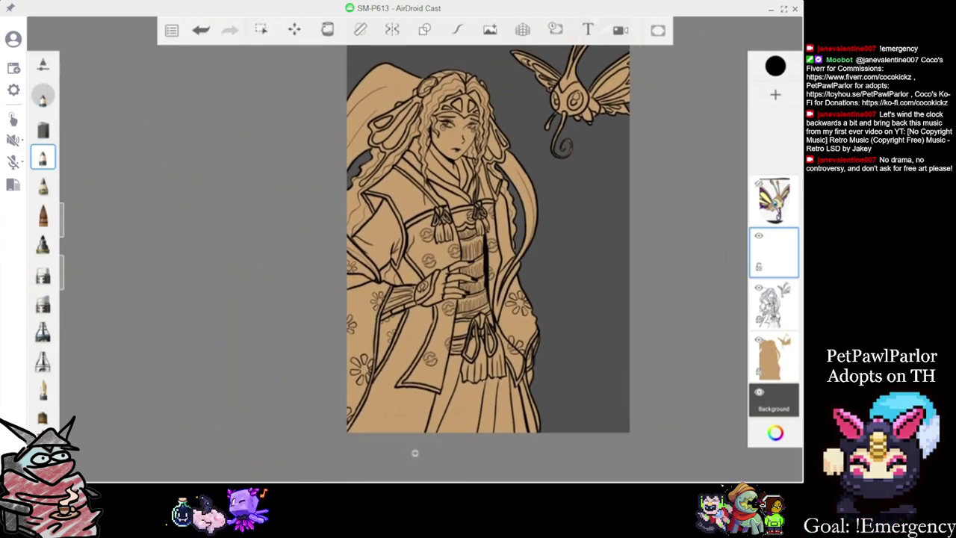
click(773, 252)
click(723, 159)
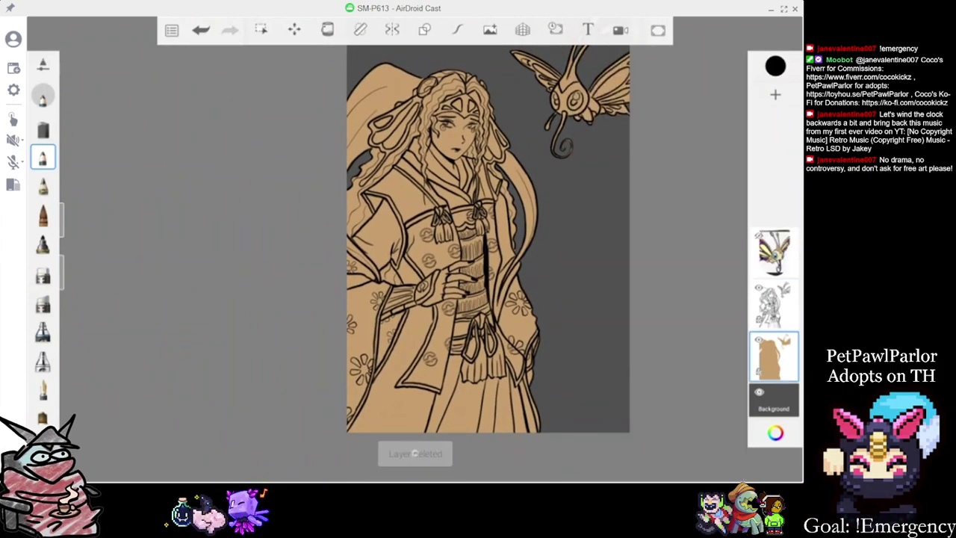
Save the current sketch
drag(478, 254, 463, 278)
click(172, 29)
click(196, 116)
click(197, 115)
click(224, 89)
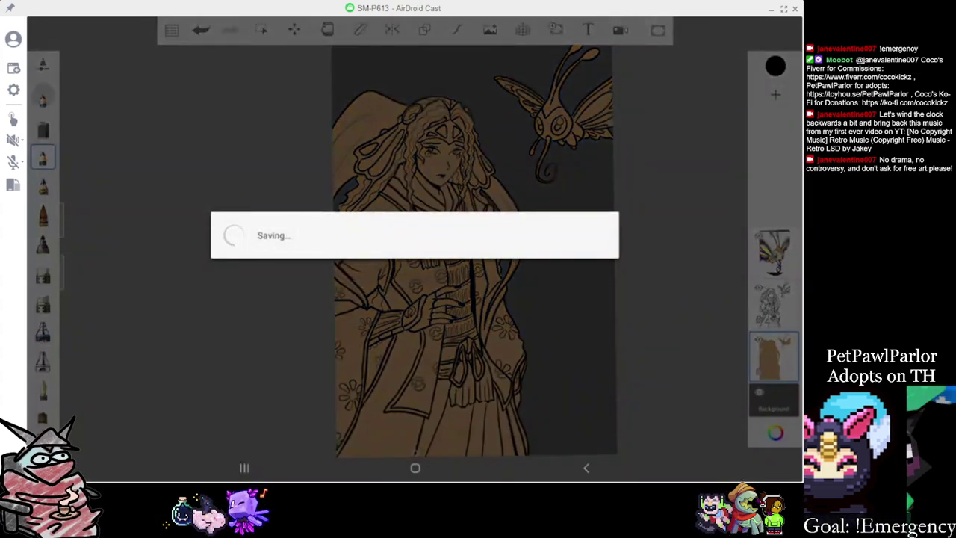
Show the insect reference layer, sample the dark purple from its wing as the brush color, and hide the reference again
scroll(415, 254, up, 2)
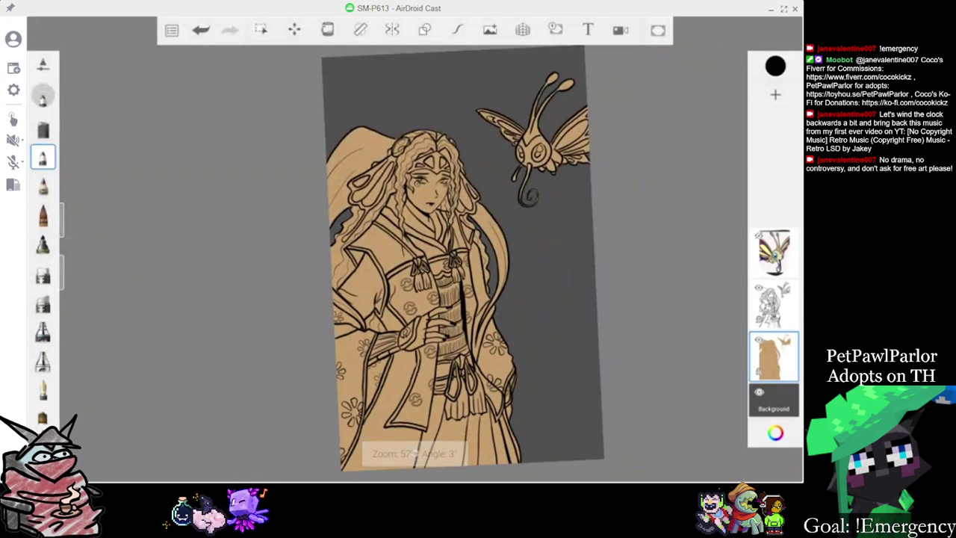
click(775, 66)
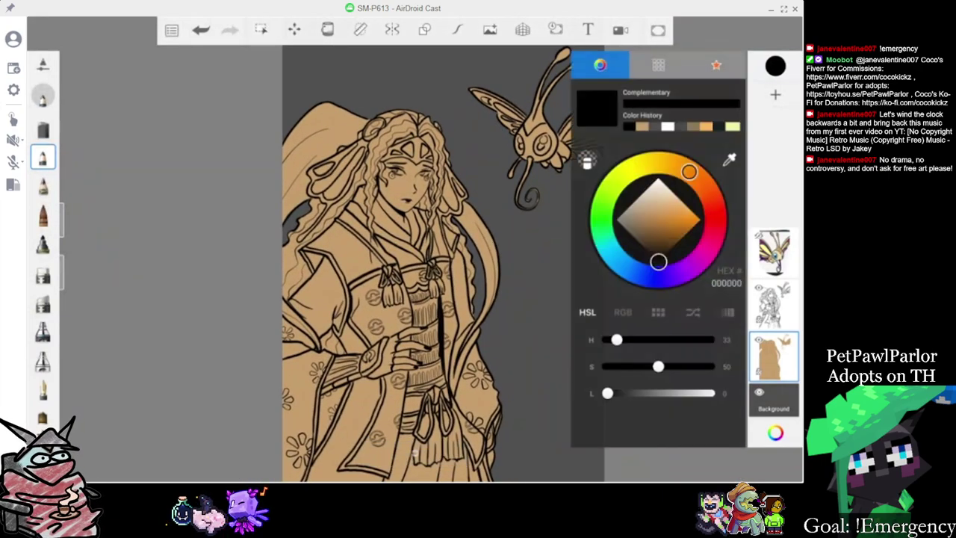
click(759, 235)
scroll(537, 328, up, 5)
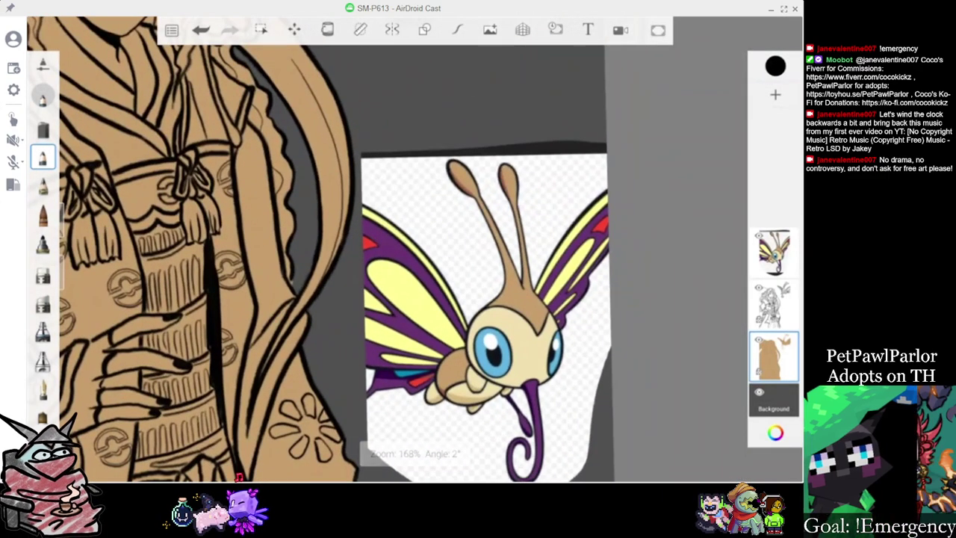
click(775, 65)
click(729, 160)
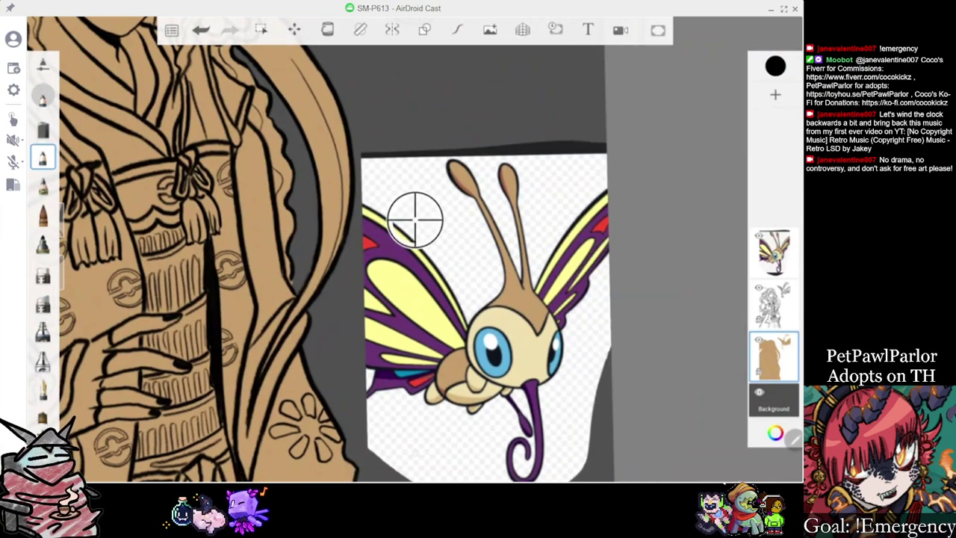
scroll(463, 299, up, 1)
scroll(489, 309, up, 1)
drag(415, 218, 380, 217)
click(759, 236)
Switch to the Synthetic Soft Round Brush from the Synthetic Paint set and adjust its size
scroll(415, 261, down, 5)
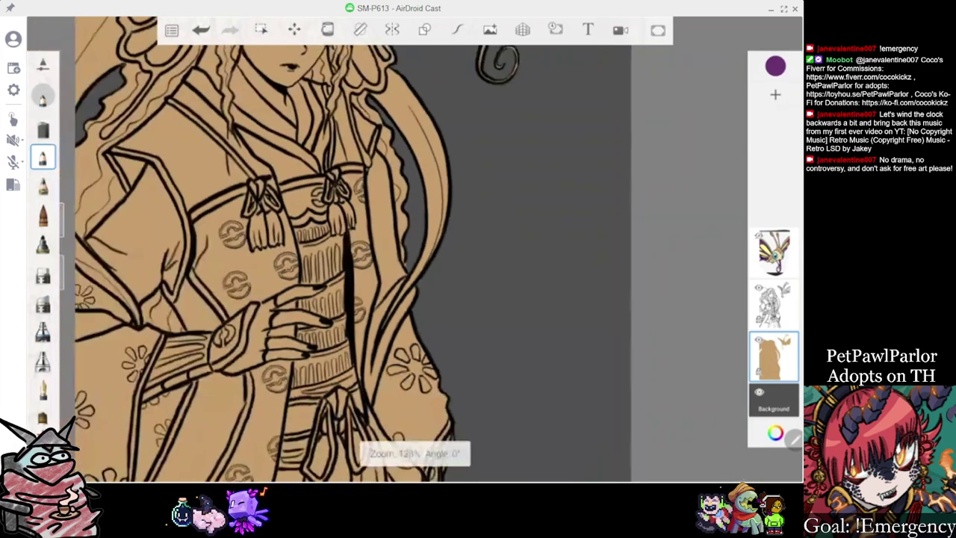
scroll(415, 452, down, 2)
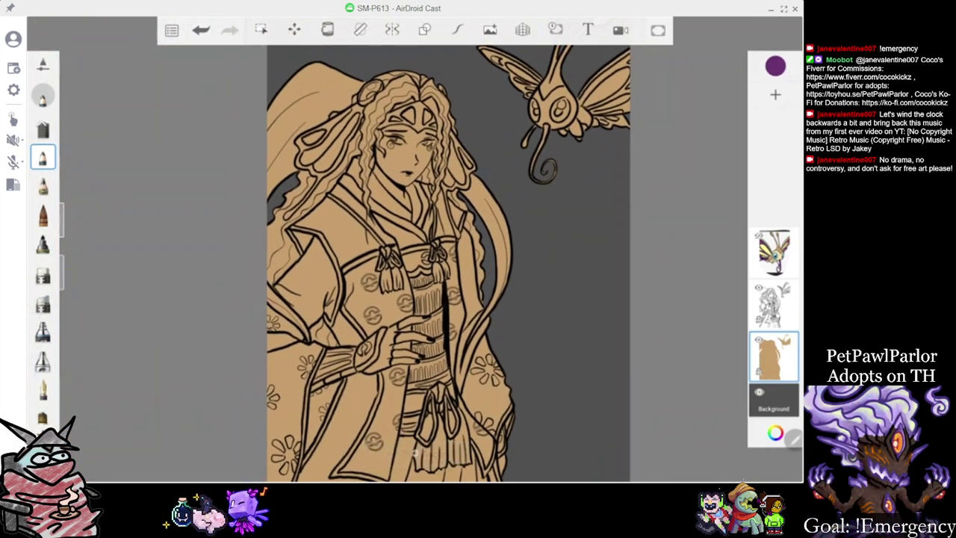
click(43, 65)
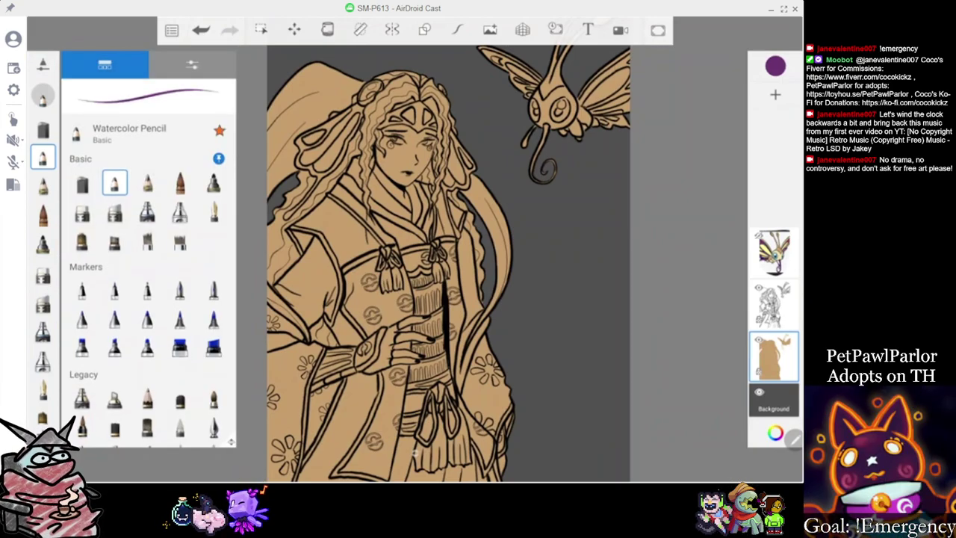
scroll(147, 298, down, 5)
scroll(147, 299, down, 1)
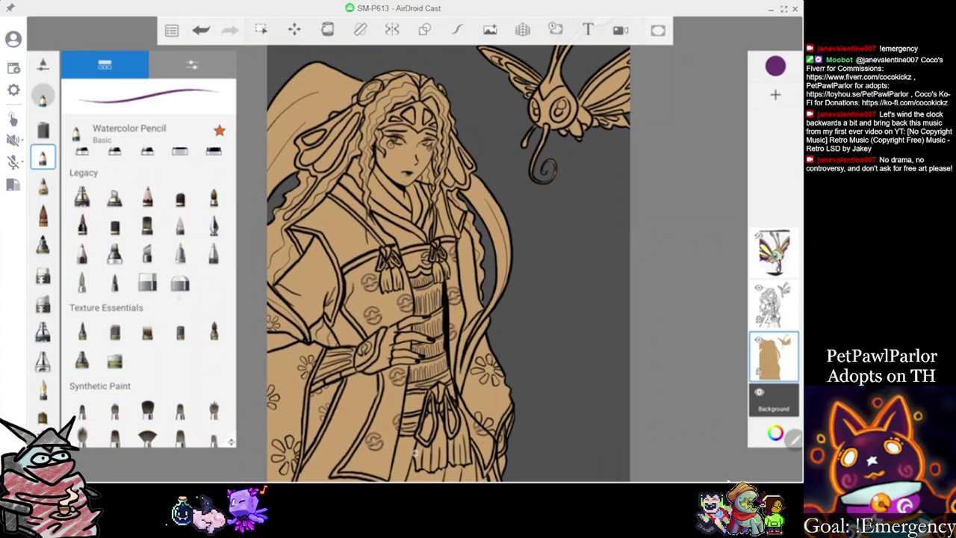
scroll(147, 298, down, 3)
click(82, 310)
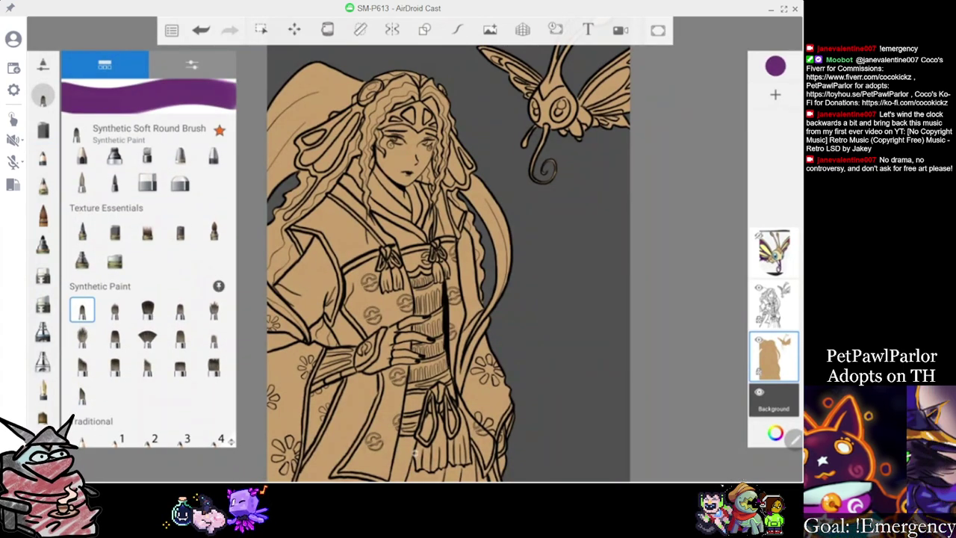
click(43, 65)
drag(63, 144, 69, 144)
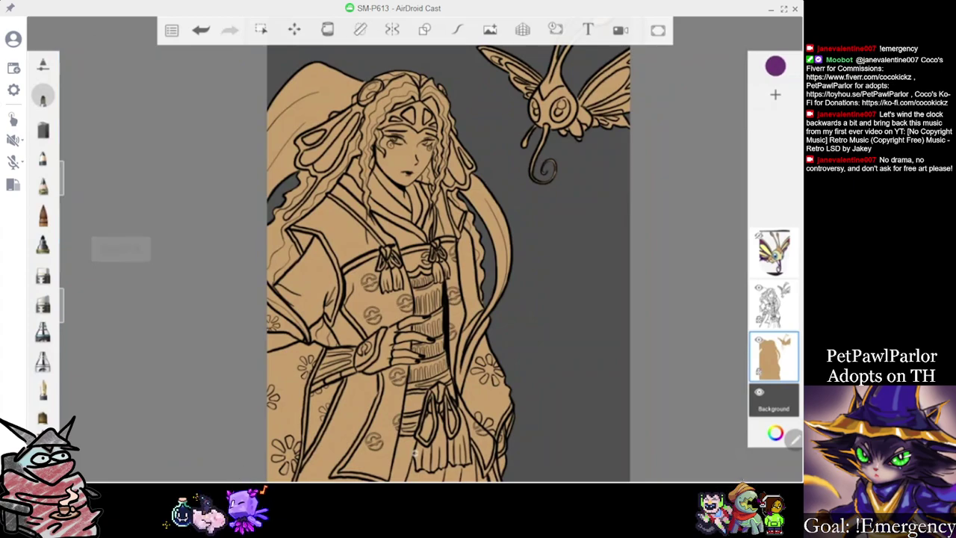
Save the current sketch again and duplicate the tan base layer
click(172, 30)
click(196, 115)
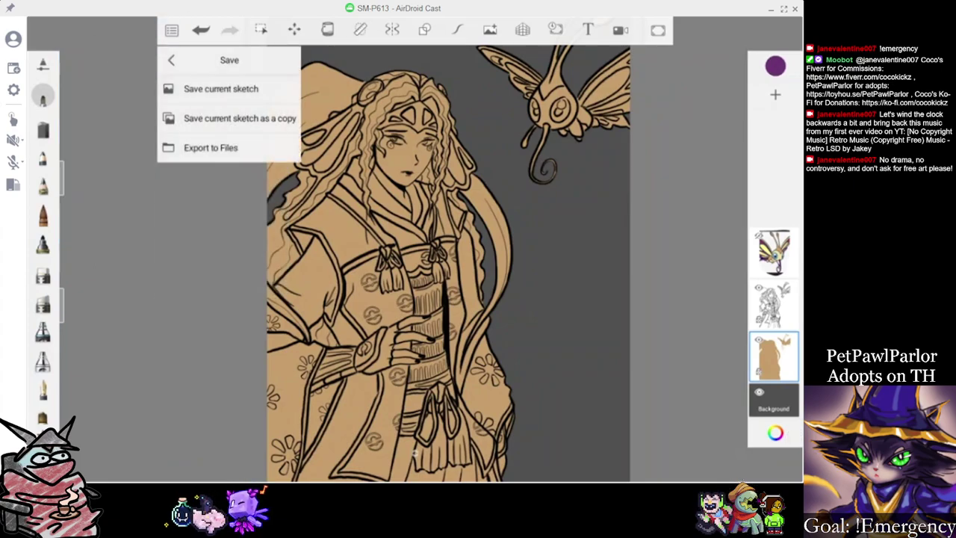
click(221, 89)
click(774, 357)
click(724, 128)
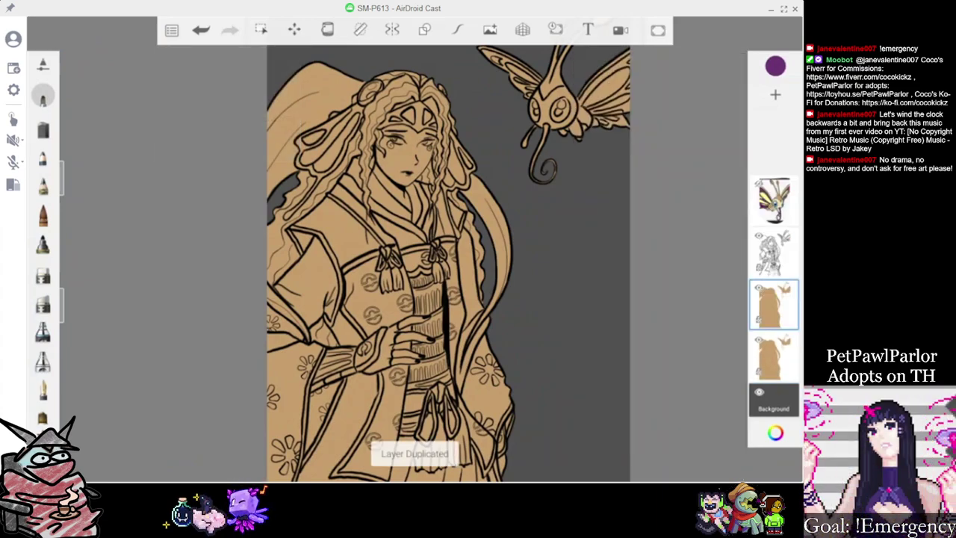
Paint the curved veil section on the right side of the character dark purple with soft strokes
scroll(493, 358, up, 5)
drag(512, 229, 505, 250)
mouse_move(518, 212)
mouse_down()
mouse_move(513, 160)
mouse_move(480, 90)
mouse_up()
mouse_move(502, 126)
mouse_down()
mouse_move(522, 216)
mouse_move(475, 65)
mouse_up()
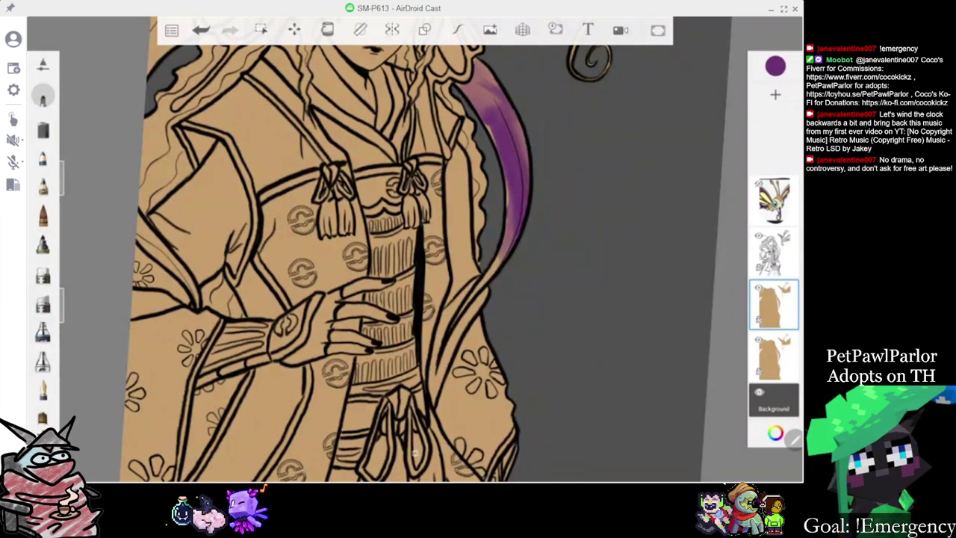
drag(479, 97, 522, 233)
scroll(404, 254, down, 5)
scroll(403, 253, up, 5)
scroll(403, 253, up, 3)
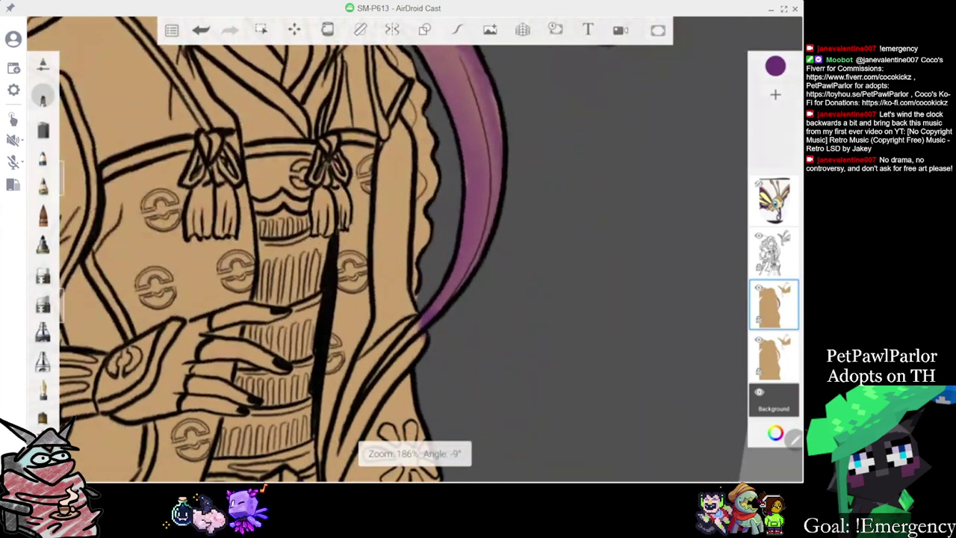
Reduce the brush size and paint the right veil's narrow tail purple down into the robe's folds
drag(64, 181, 65, 207)
scroll(404, 254, up, 3)
drag(422, 295, 441, 271)
drag(359, 366, 530, 180)
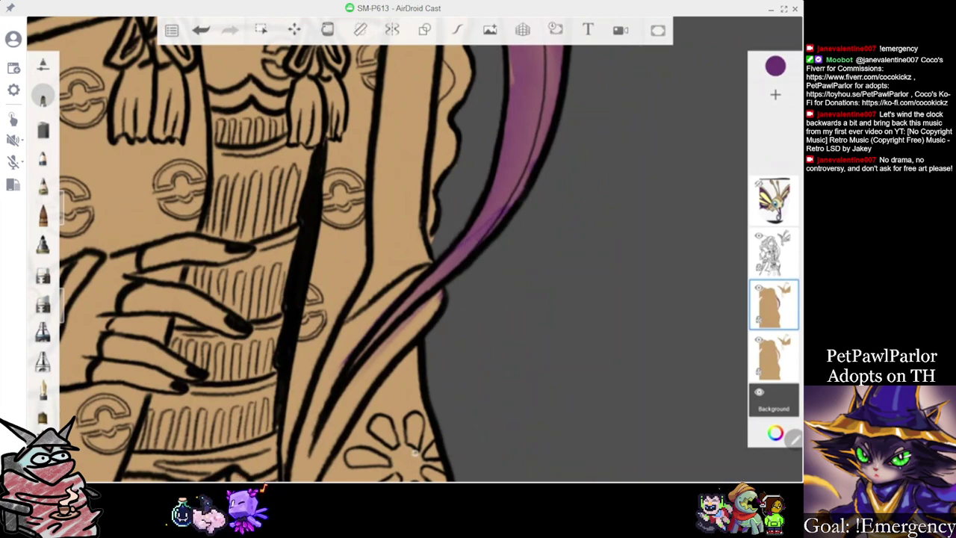
scroll(403, 254, down, 5)
Enlarge the brush and paint the large billowing veil behind the character's head with blended purple strokes
scroll(403, 254, up, 3)
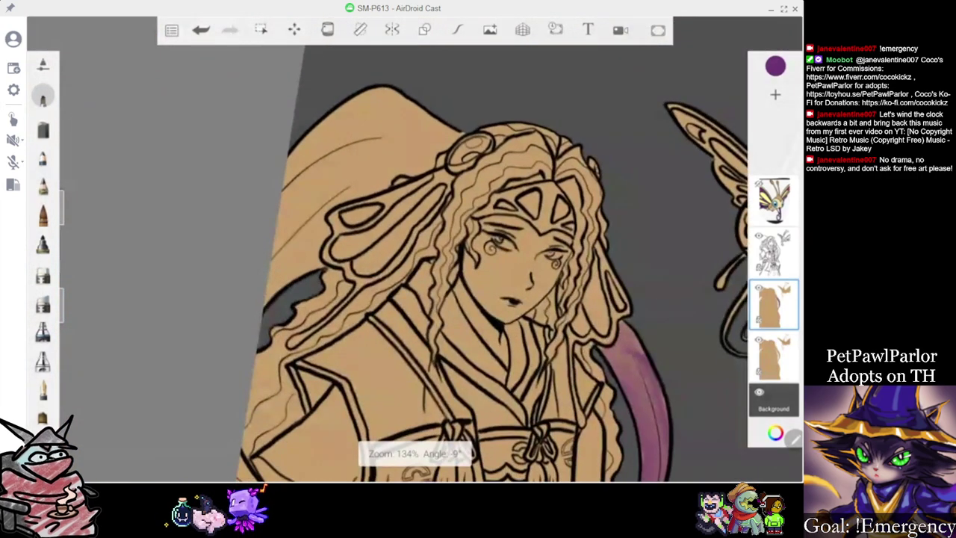
drag(61, 207, 61, 174)
mouse_move(267, 300)
mouse_down()
mouse_move(311, 247)
mouse_move(304, 257)
mouse_move(333, 212)
mouse_up()
drag(279, 227, 399, 164)
mouse_move(283, 194)
mouse_down()
mouse_move(378, 140)
mouse_move(438, 140)
mouse_up()
mouse_move(291, 157)
mouse_down()
mouse_move(395, 126)
mouse_move(407, 100)
mouse_move(439, 119)
mouse_move(281, 217)
mouse_move(430, 173)
mouse_up()
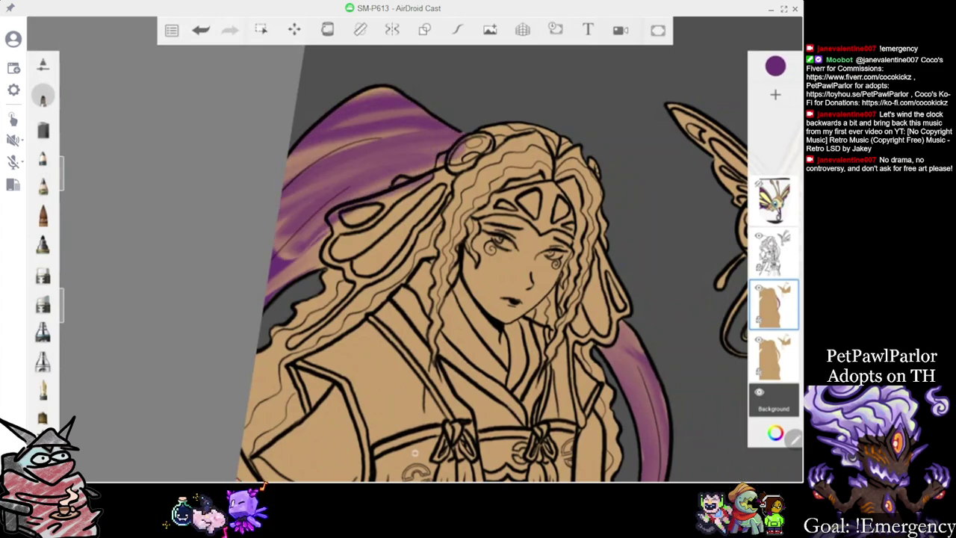
drag(277, 258, 333, 238)
mouse_move(273, 290)
mouse_down()
mouse_move(387, 139)
mouse_move(451, 142)
mouse_up()
mouse_move(426, 132)
mouse_down()
mouse_move(290, 182)
mouse_move(393, 102)
mouse_up()
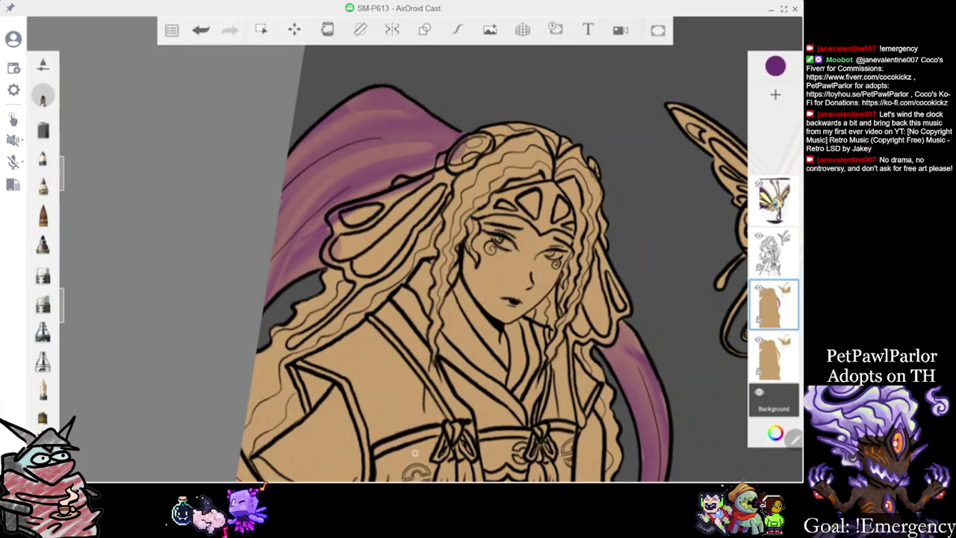
drag(321, 131, 379, 94)
drag(457, 158, 483, 142)
drag(288, 270, 373, 200)
scroll(388, 202, down, 5)
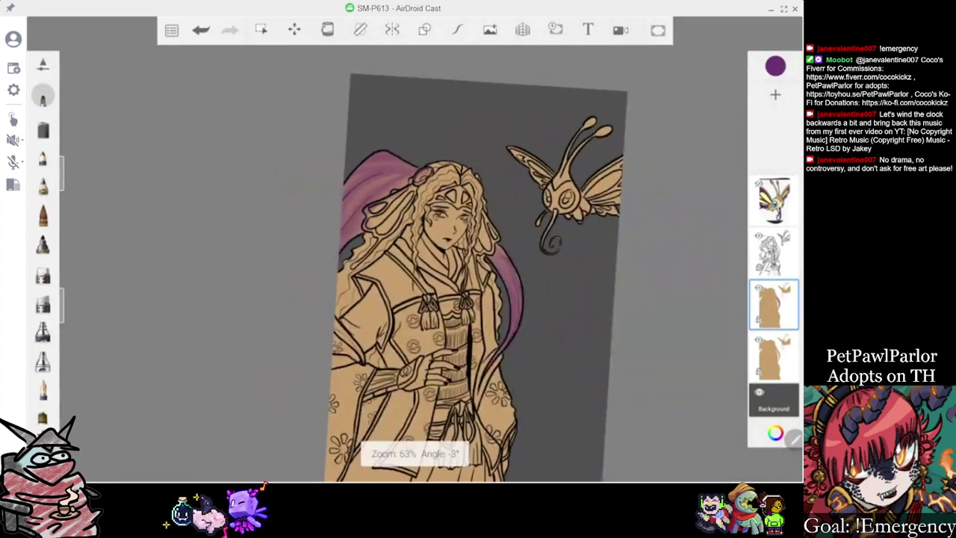
Paint the strip of veil under the left sleeve purple, undoing the stroke that spills over the sleeve
scroll(389, 313, up, 6)
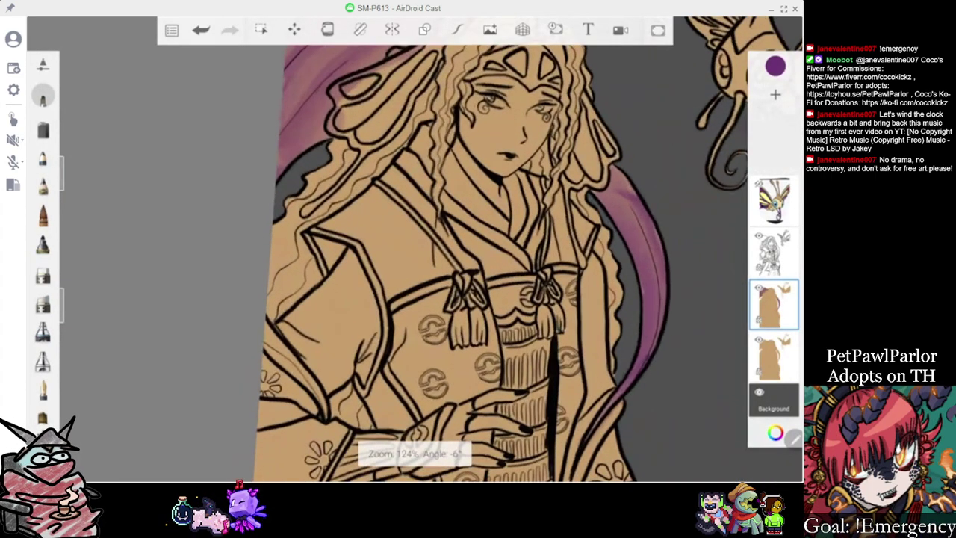
drag(268, 328, 285, 362)
mouse_move(270, 321)
mouse_down()
mouse_move(273, 345)
mouse_move(306, 370)
mouse_up()
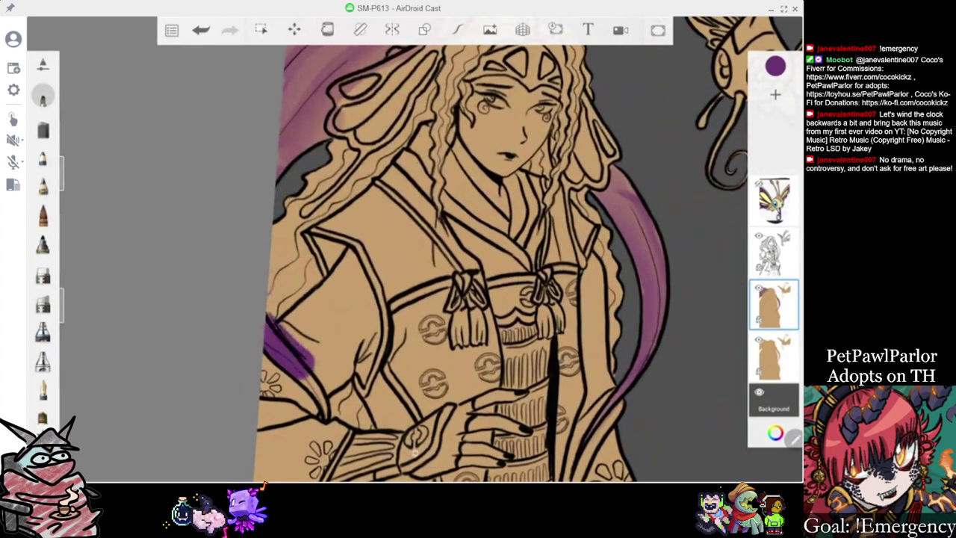
drag(269, 303, 325, 369)
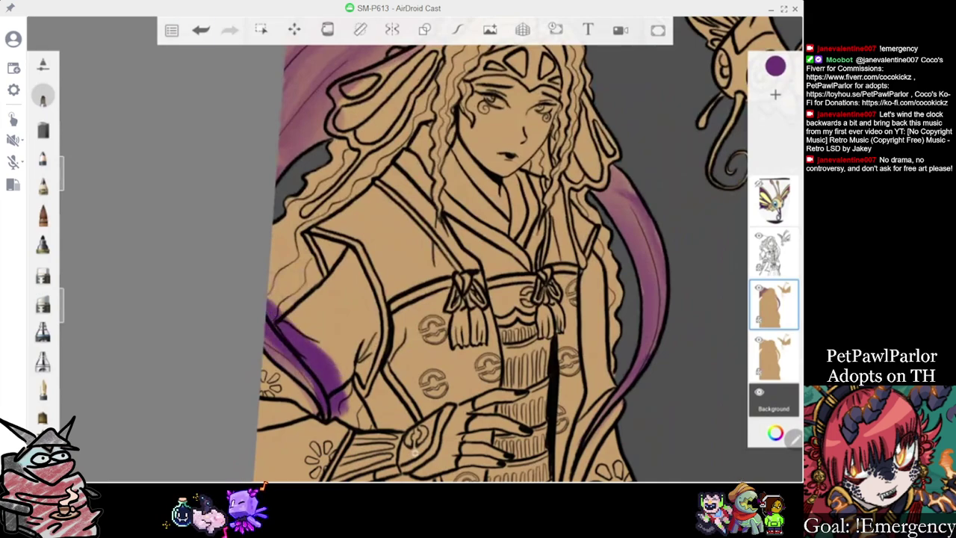
click(200, 30)
mouse_move(333, 407)
mouse_down()
mouse_move(272, 333)
mouse_move(341, 408)
mouse_up()
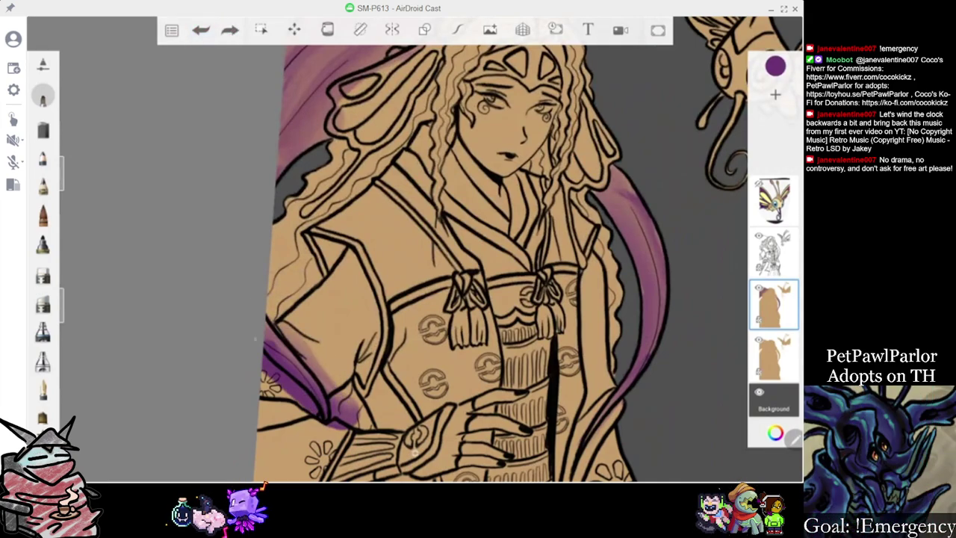
Paint the wavy veil edges beside the hair purple on both sides of the character
scroll(478, 261, down, 3)
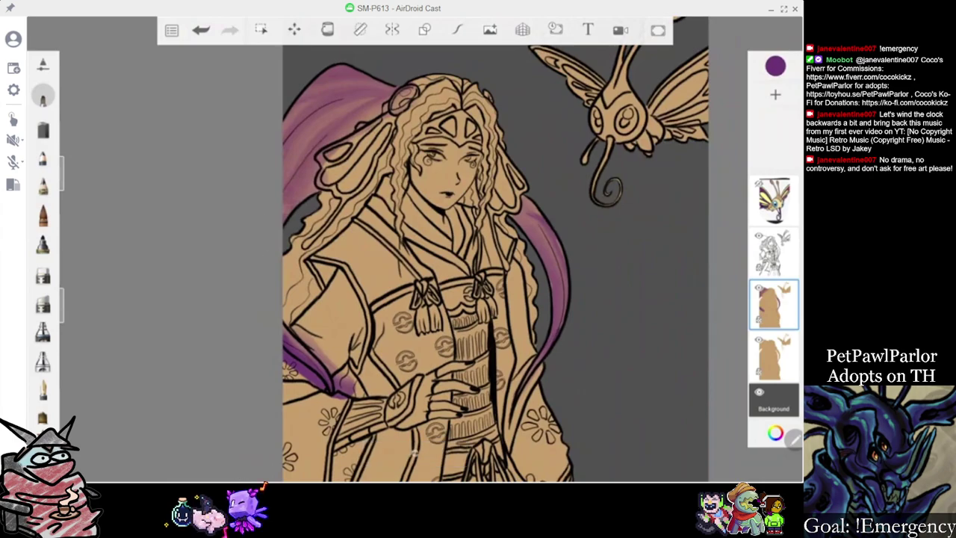
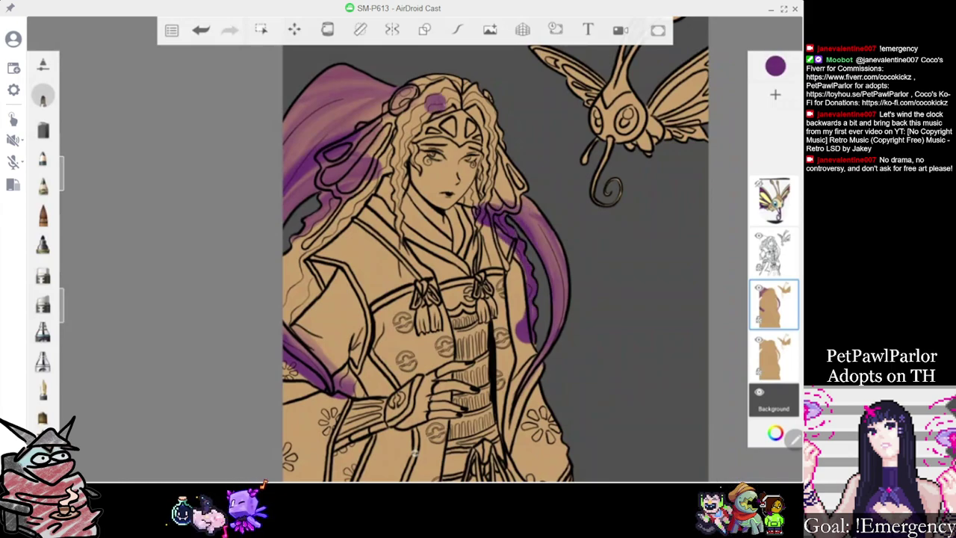
scroll(418, 236, down, 3)
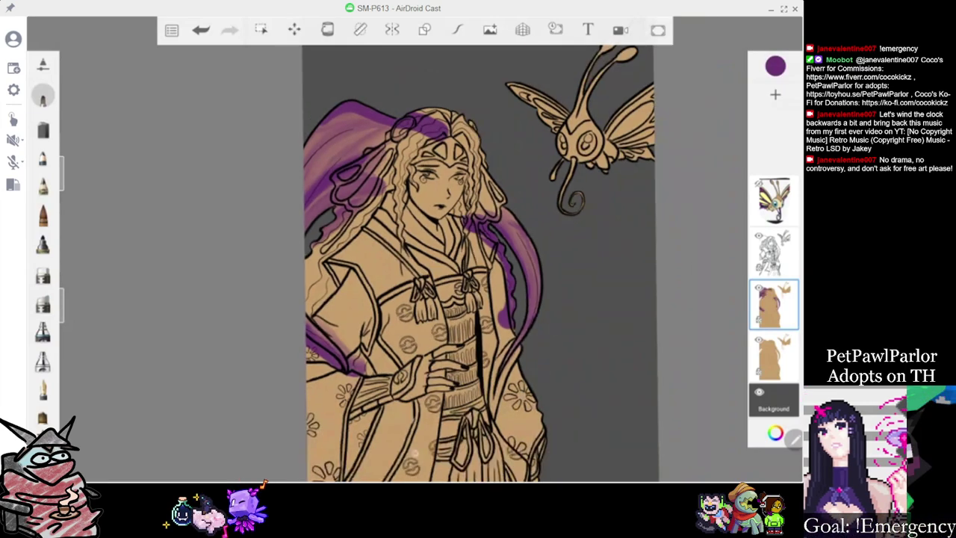
scroll(442, 263, up, 3)
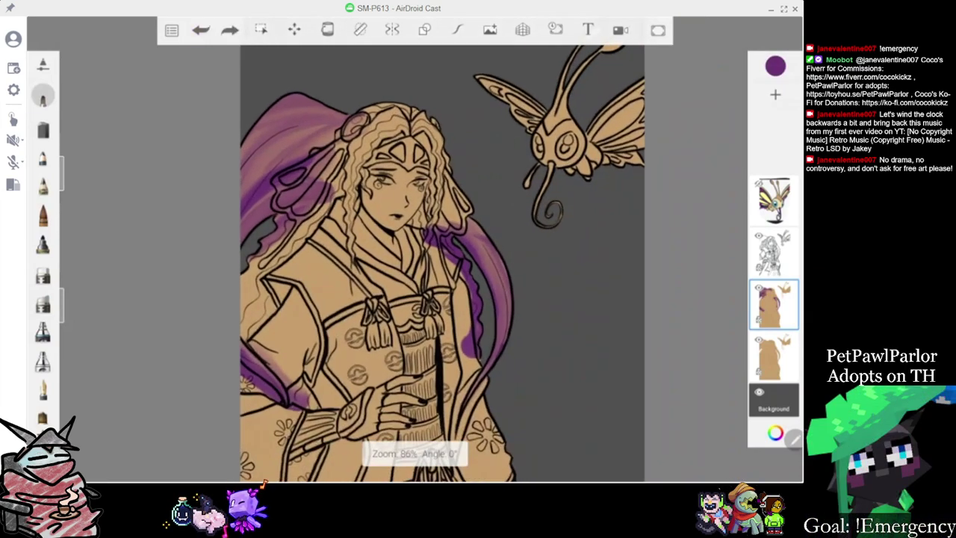
Choose the tan from the color history and paint over the purple spill on the hair ornaments, hair and robe
click(775, 66)
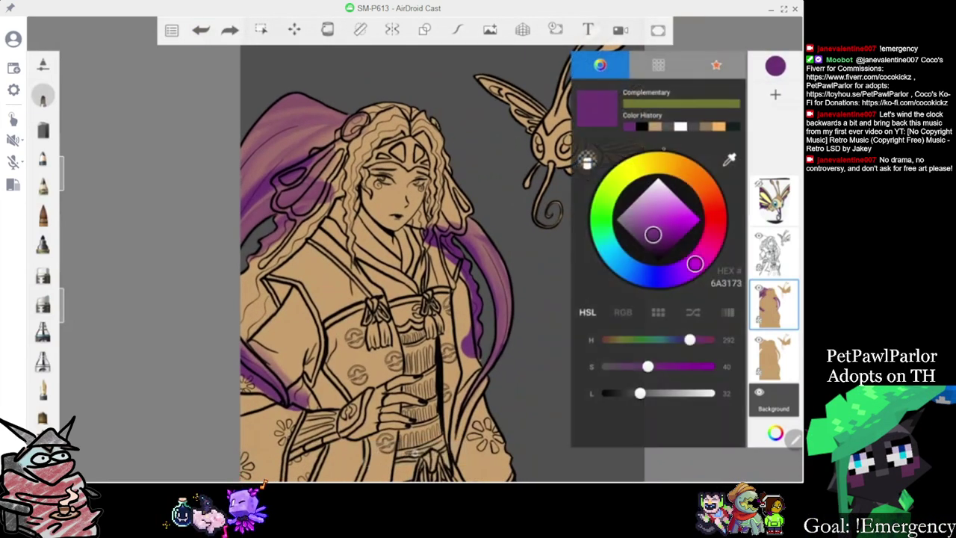
click(656, 127)
scroll(442, 264, up, 3)
mouse_move(363, 144)
mouse_down()
mouse_move(344, 174)
mouse_move(321, 185)
mouse_up()
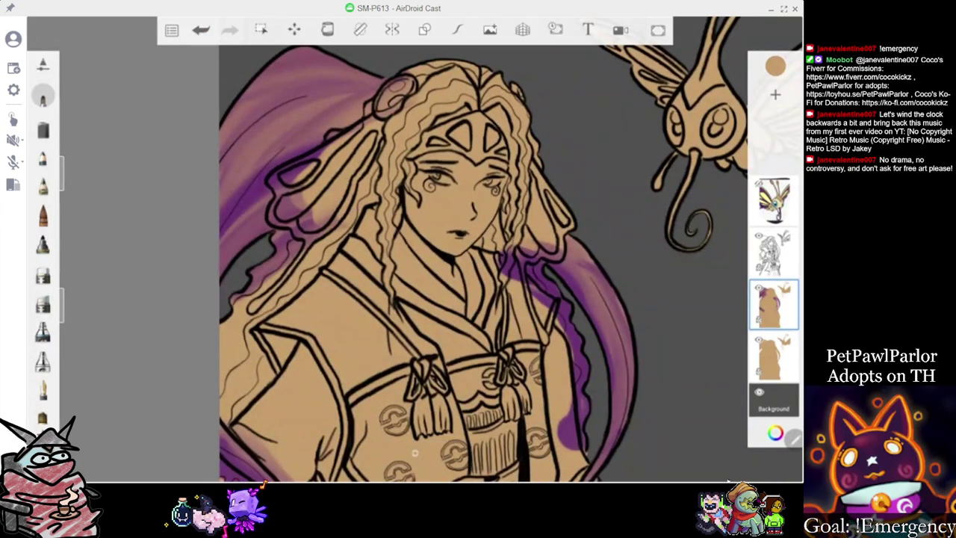
scroll(442, 264, down, 2)
drag(457, 217, 445, 250)
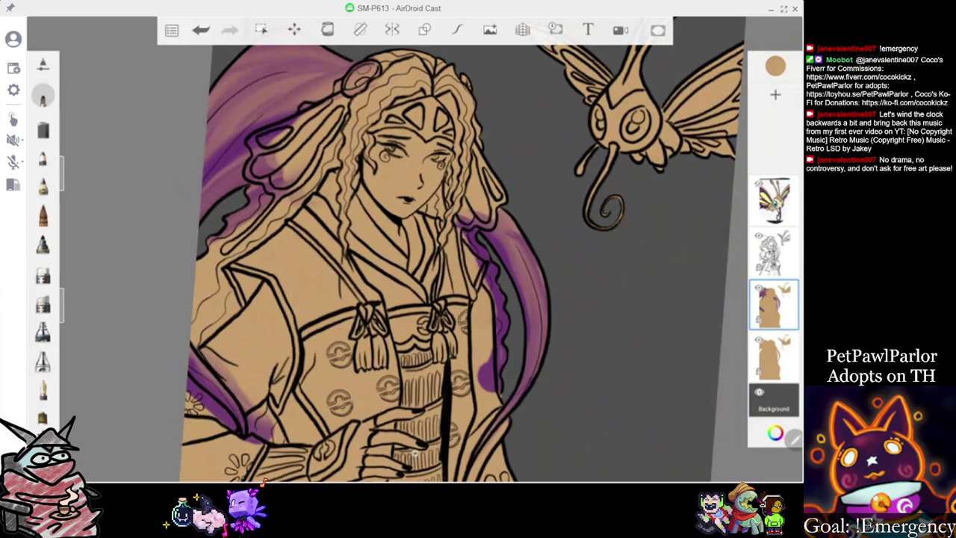
scroll(442, 264, down, 3)
drag(63, 174, 70, 201)
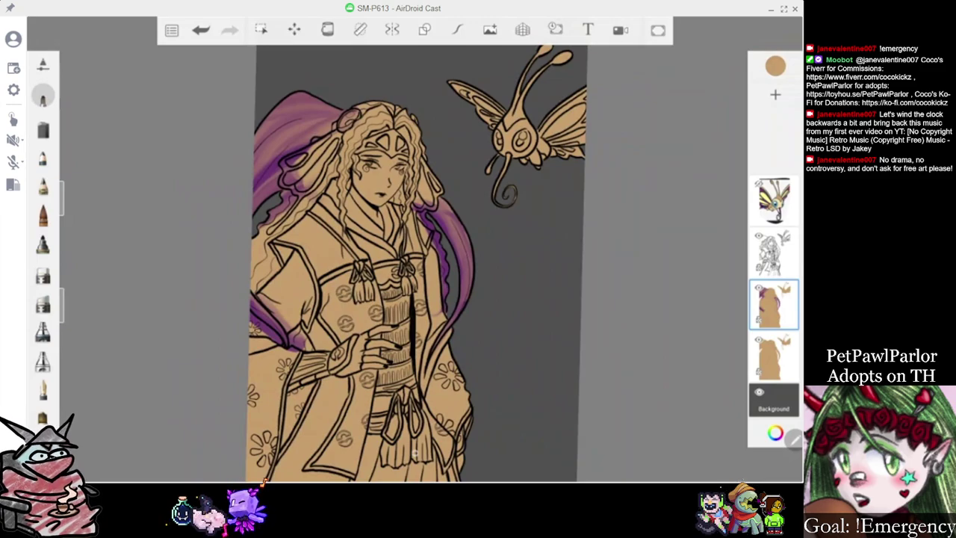
Return to the dark purple from the color history and briefly show the insect reference to check its colors
scroll(442, 264, up, 3)
click(775, 433)
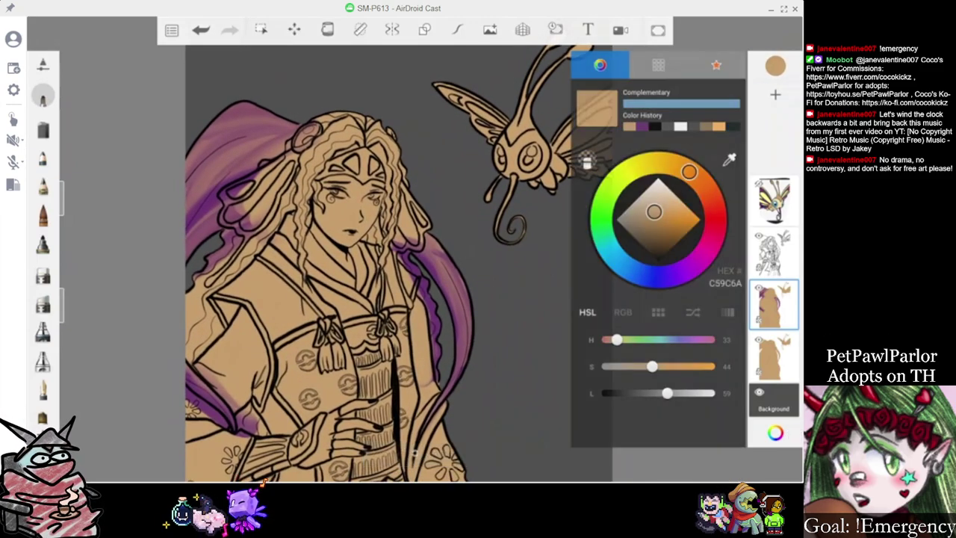
click(642, 126)
scroll(399, 263, up, 1)
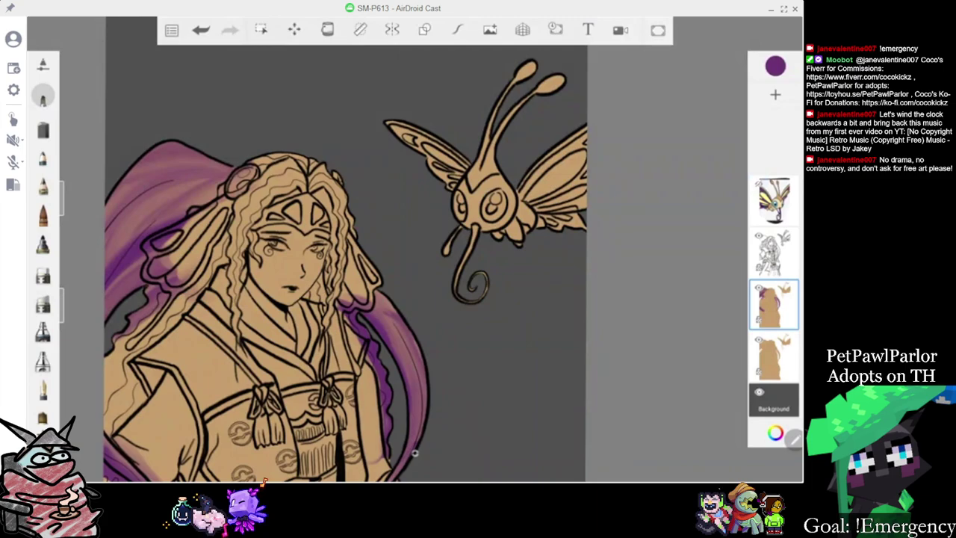
click(759, 183)
scroll(399, 264, up, 1)
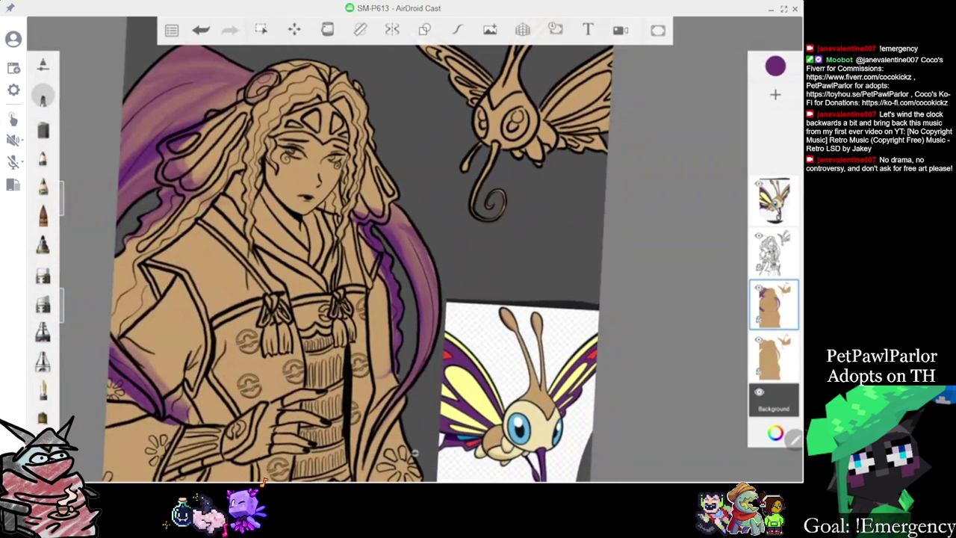
scroll(414, 452, down, 1)
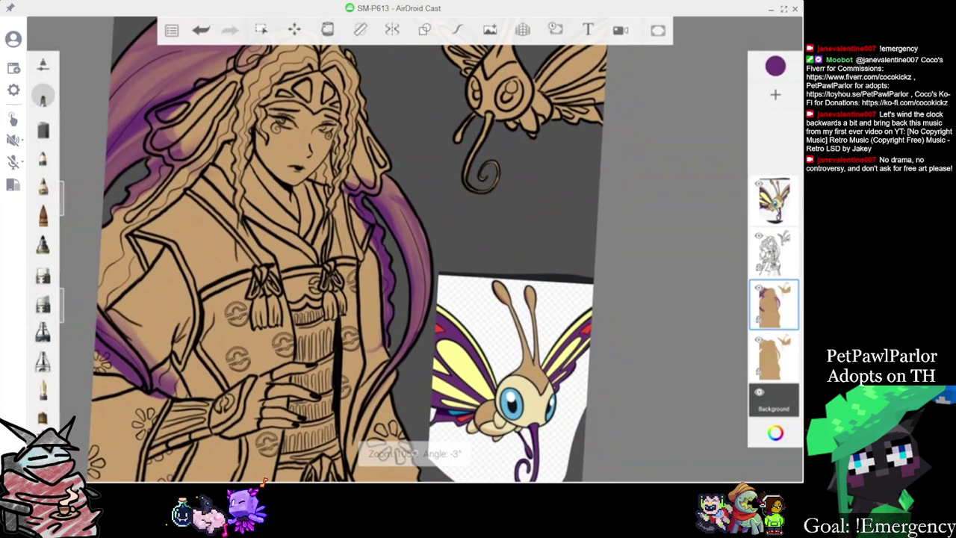
click(758, 183)
Paint the insect's coiled proboscis and the small limb beside it purple with a small brush
scroll(414, 453, up, 5)
drag(513, 120, 508, 125)
click(201, 30)
drag(63, 198, 63, 212)
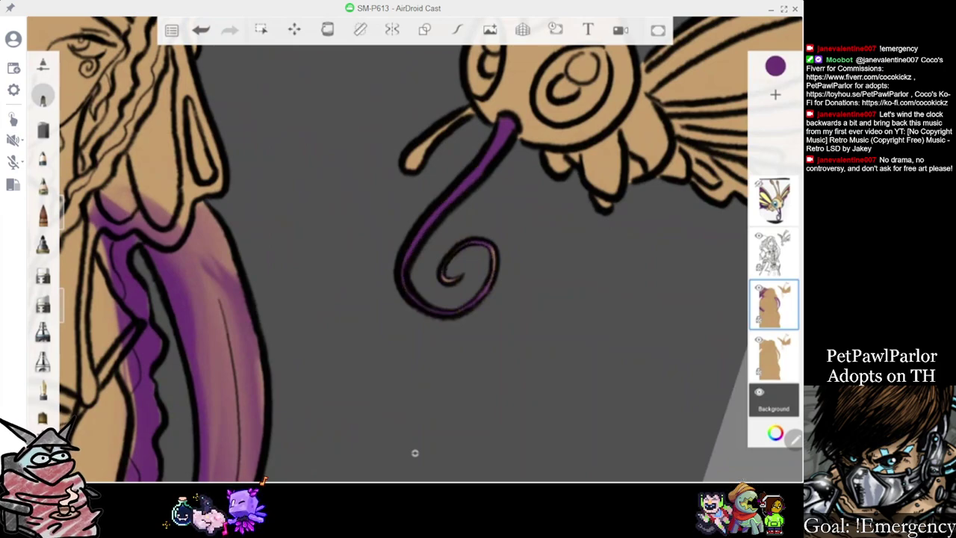
mouse_move(508, 117)
mouse_down()
mouse_move(486, 181)
mouse_move(386, 245)
mouse_up()
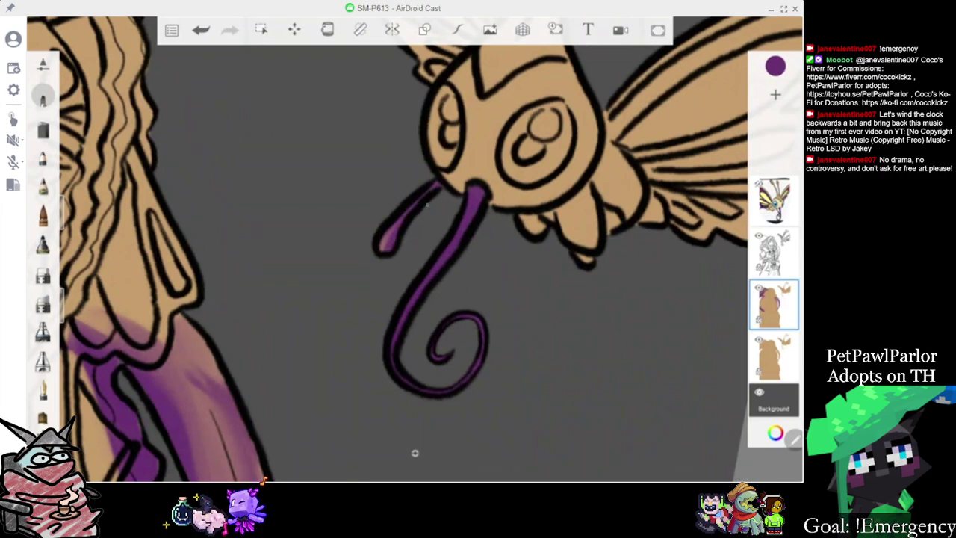
scroll(448, 246, down, 4)
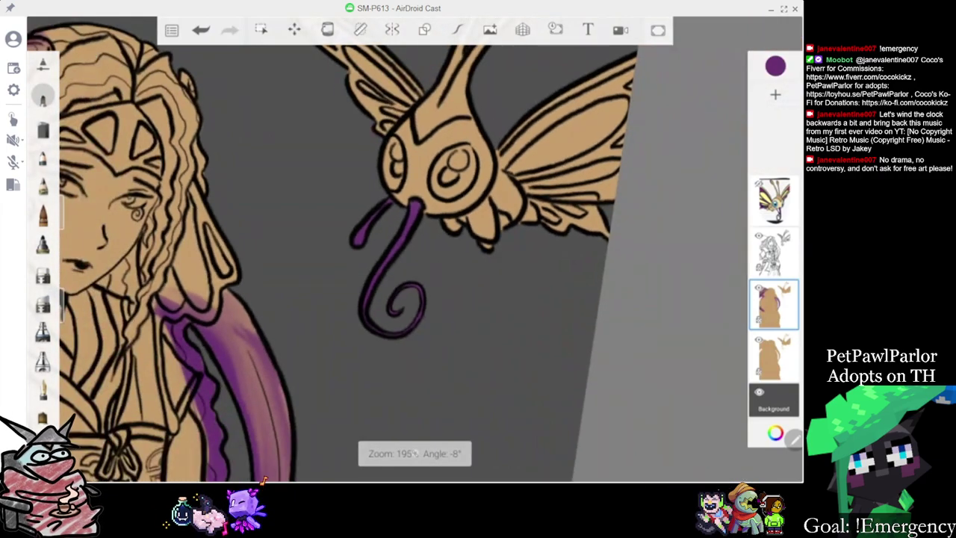
Fill the insect's left wing with purple around the inner markings, leaving the outer rim and markings tan
scroll(403, 247, up, 2)
scroll(404, 246, down, 3)
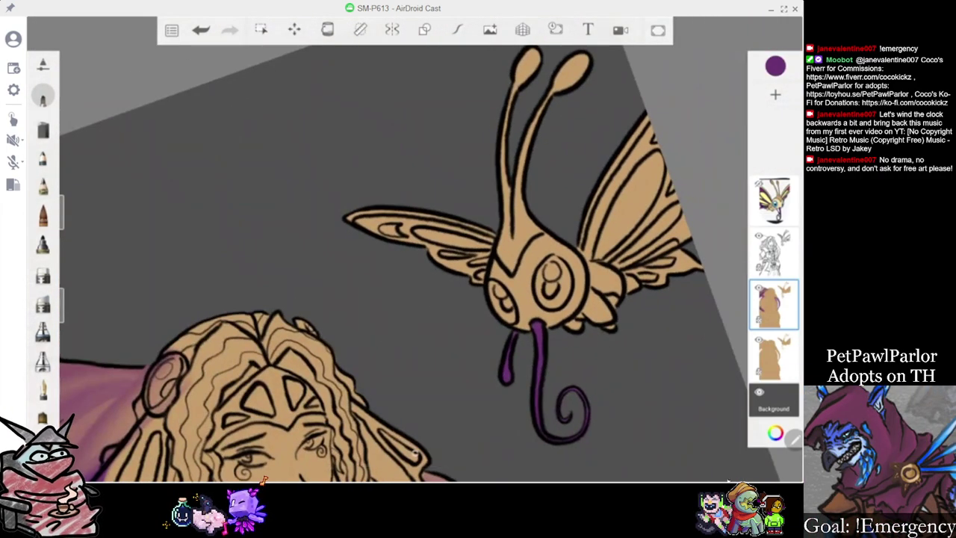
scroll(414, 453, up, 3)
scroll(414, 452, up, 2)
drag(64, 223, 64, 216)
key(ctrl+z)
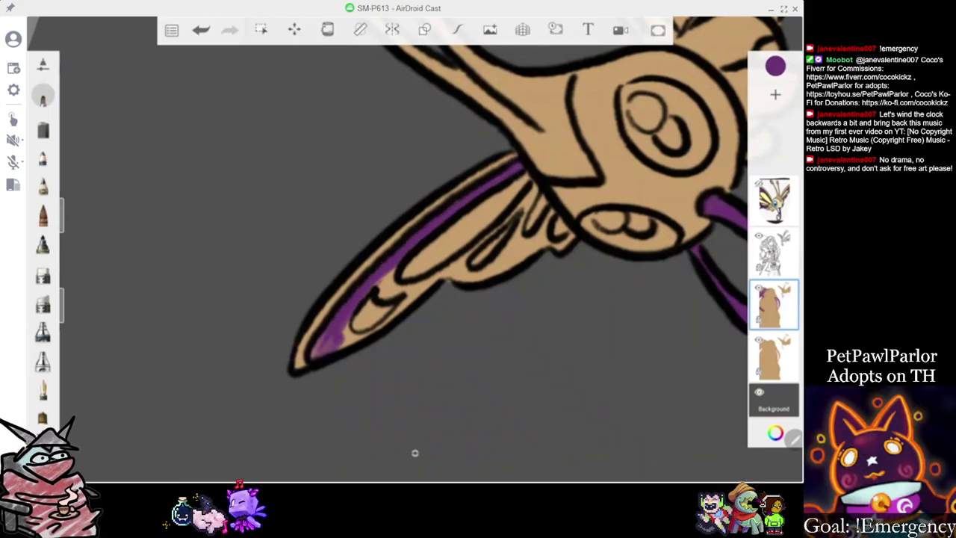
drag(367, 334, 414, 300)
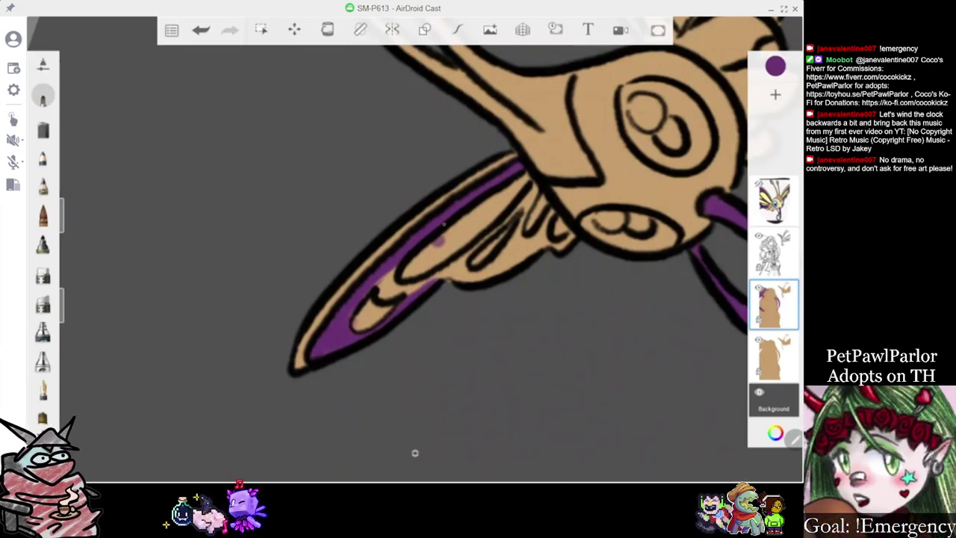
drag(440, 237, 381, 220)
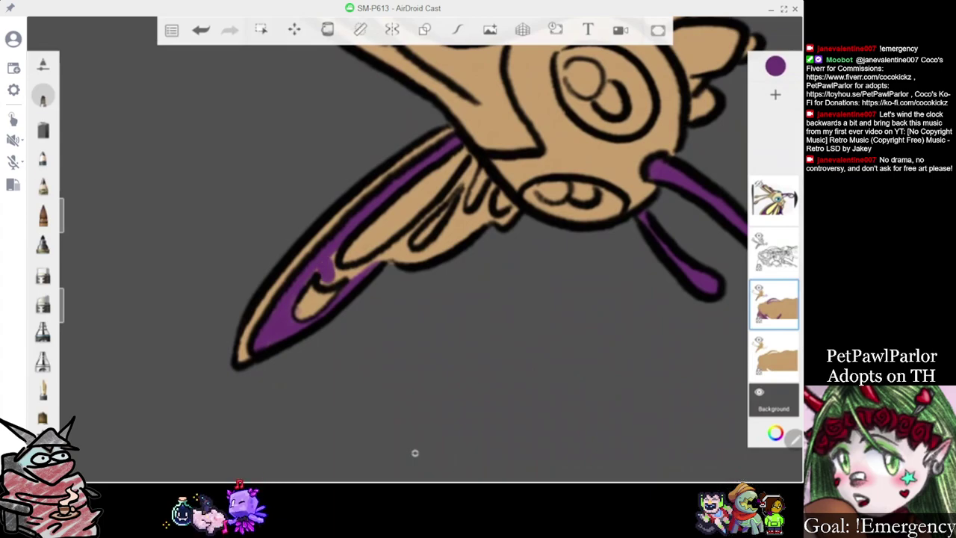
drag(384, 258, 439, 211)
drag(471, 173, 474, 160)
mouse_move(414, 256)
mouse_down()
mouse_move(466, 196)
mouse_move(448, 255)
mouse_move(490, 189)
mouse_up()
drag(483, 224, 495, 216)
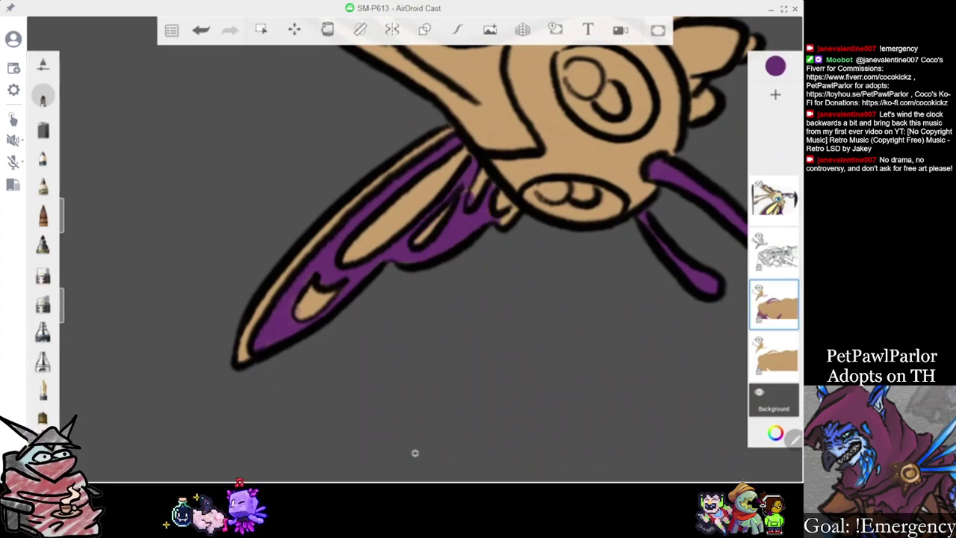
Paint the scalloped lower part of the insect's right wing purple around its tan markings
scroll(416, 250, down, 5)
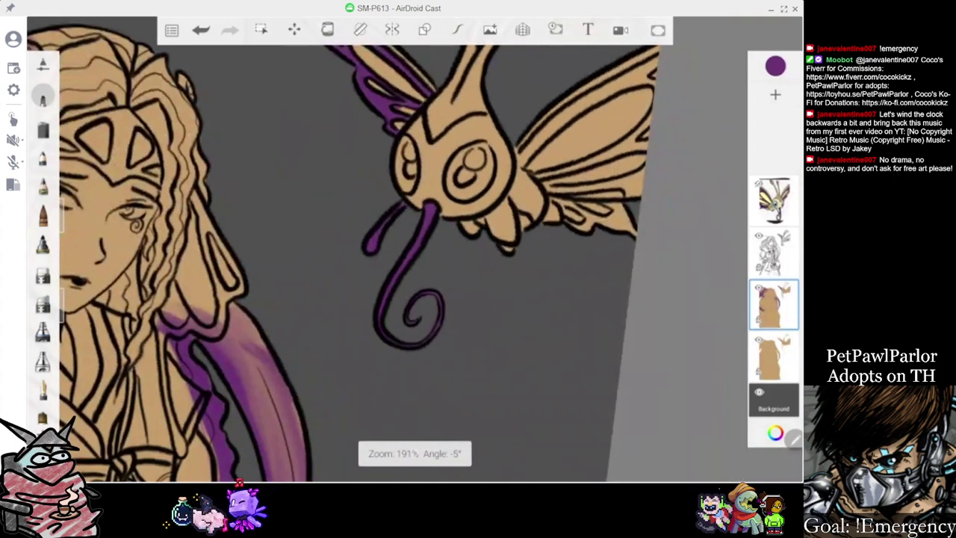
scroll(415, 249, up, 2)
scroll(414, 453, up, 4)
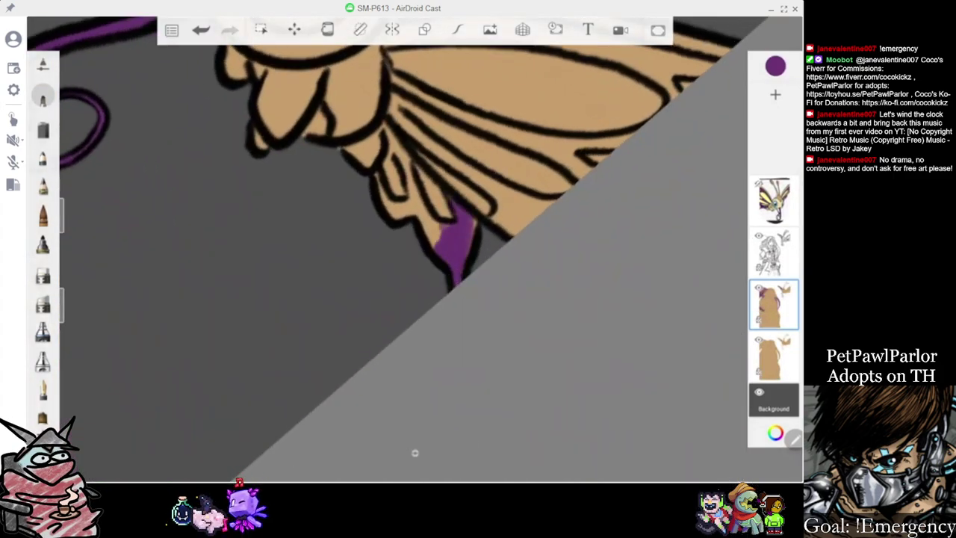
scroll(415, 452, up, 2)
drag(410, 221, 412, 227)
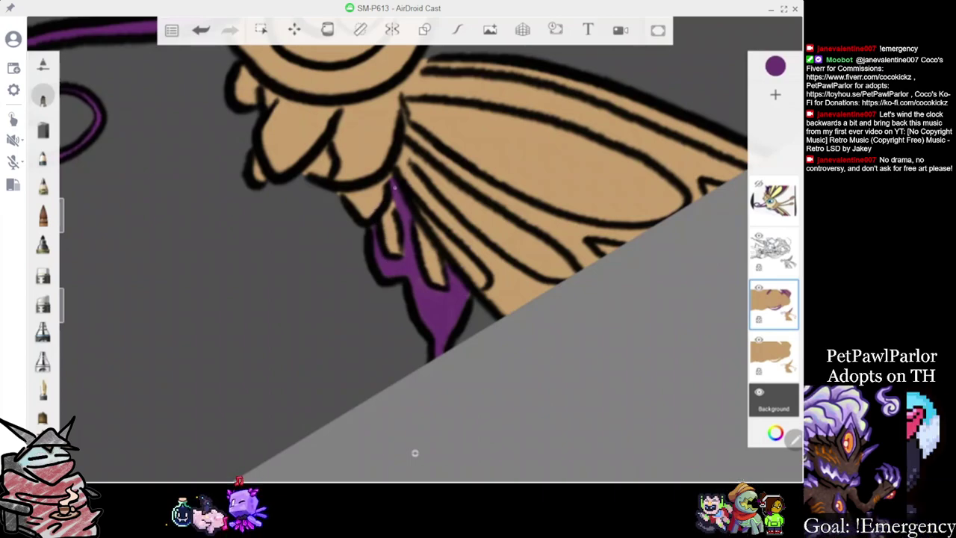
scroll(403, 250, down, 5)
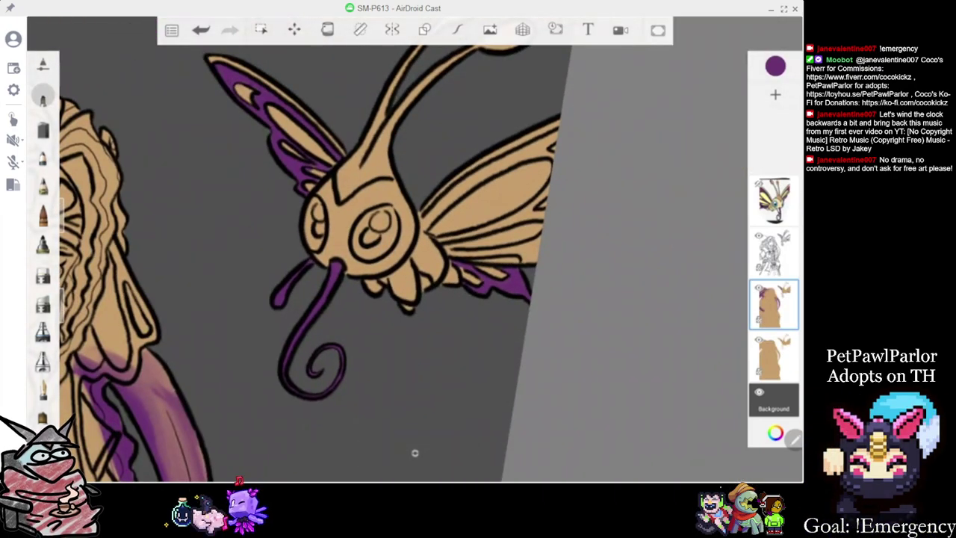
Paint the upper part of the insect's right wing purple around its large tan panels, including the band along the lower edge
scroll(414, 452, up, 2)
mouse_move(354, 257)
mouse_down()
mouse_move(396, 205)
mouse_move(377, 235)
mouse_move(440, 175)
mouse_move(548, 112)
mouse_up()
mouse_move(501, 152)
mouse_down()
mouse_move(535, 141)
mouse_move(541, 151)
mouse_move(505, 154)
mouse_up()
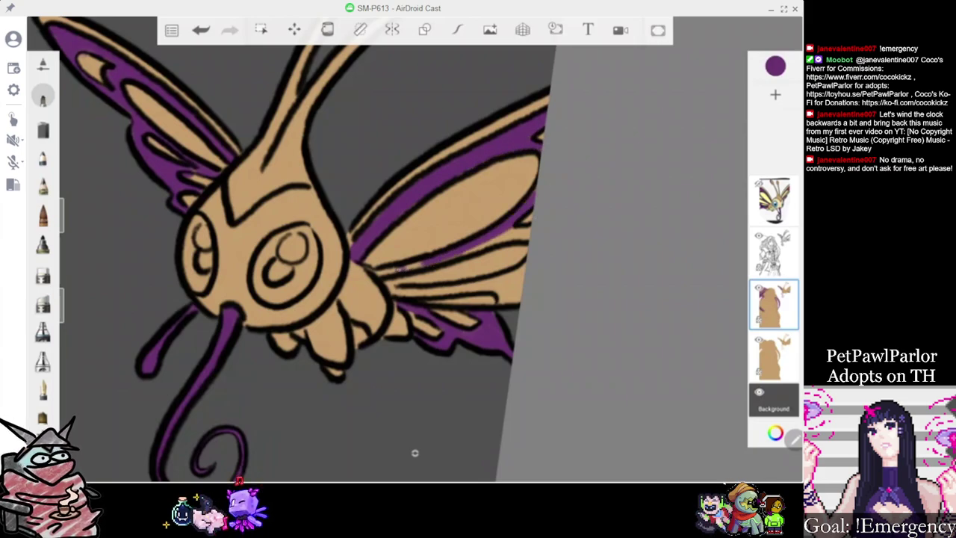
drag(421, 264, 527, 234)
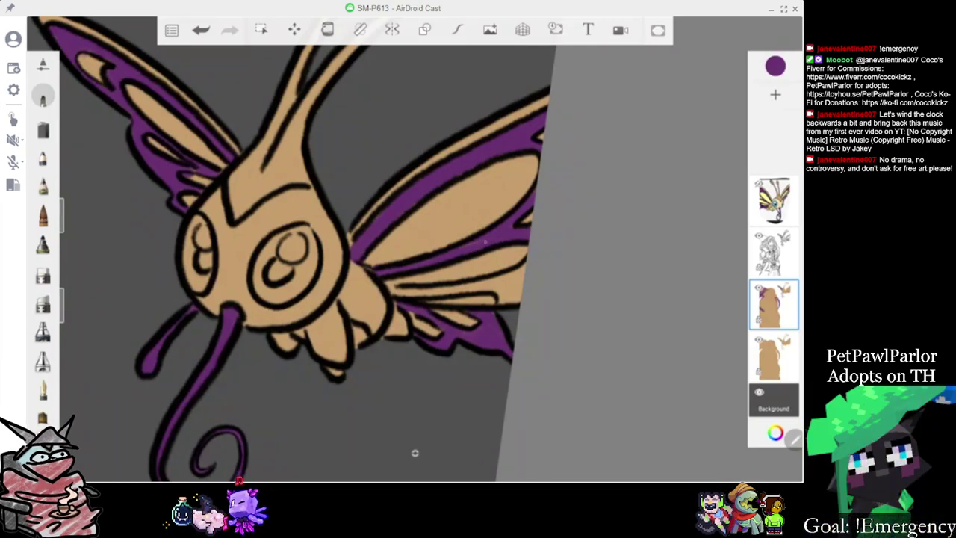
scroll(401, 249, down, 5)
scroll(402, 249, up, 5)
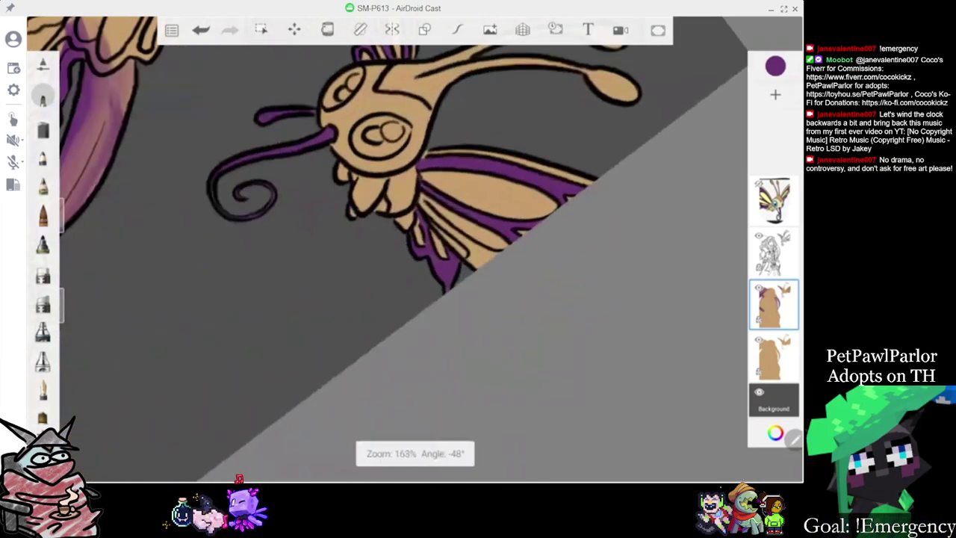
Fill the remaining gaps between the lower tan markings of the insect's right wing with purple
drag(433, 277, 458, 304)
mouse_move(411, 290)
mouse_down()
mouse_move(424, 313)
mouse_move(414, 295)
mouse_up()
drag(431, 231, 443, 243)
scroll(403, 254, down, 5)
scroll(403, 253, up, 3)
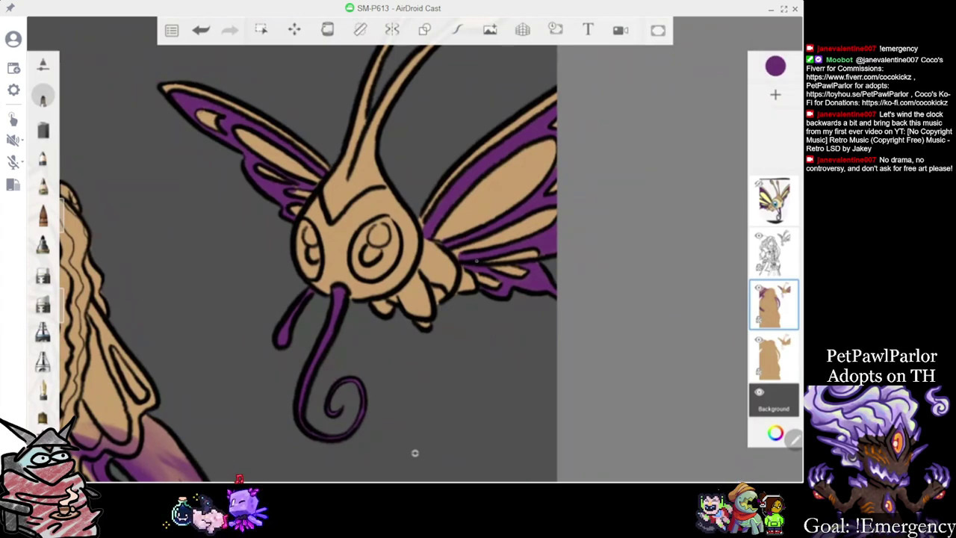
scroll(415, 453, down, 3)
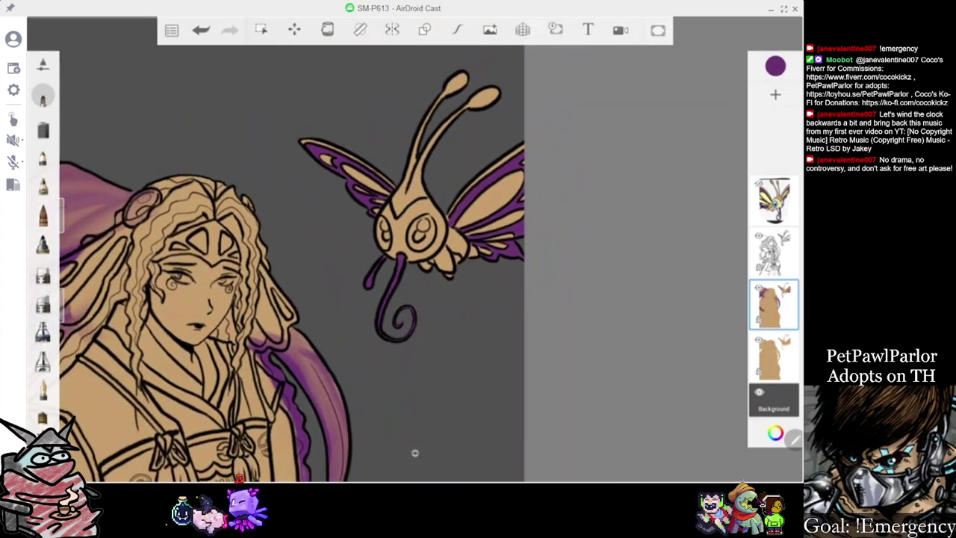
Sample the tan of the insect's head from the reference picture and compare it with the drawn insect
scroll(414, 452, up, 3)
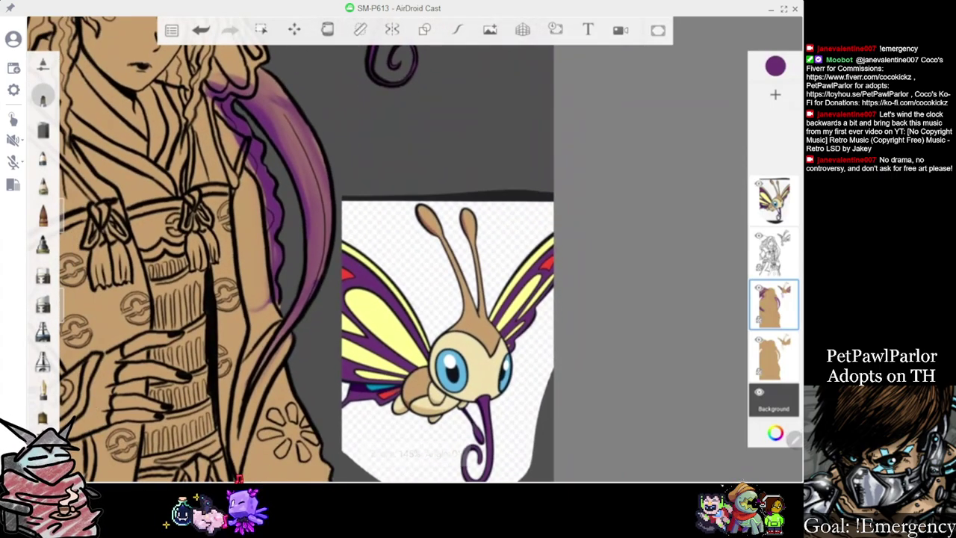
drag(532, 262, 481, 324)
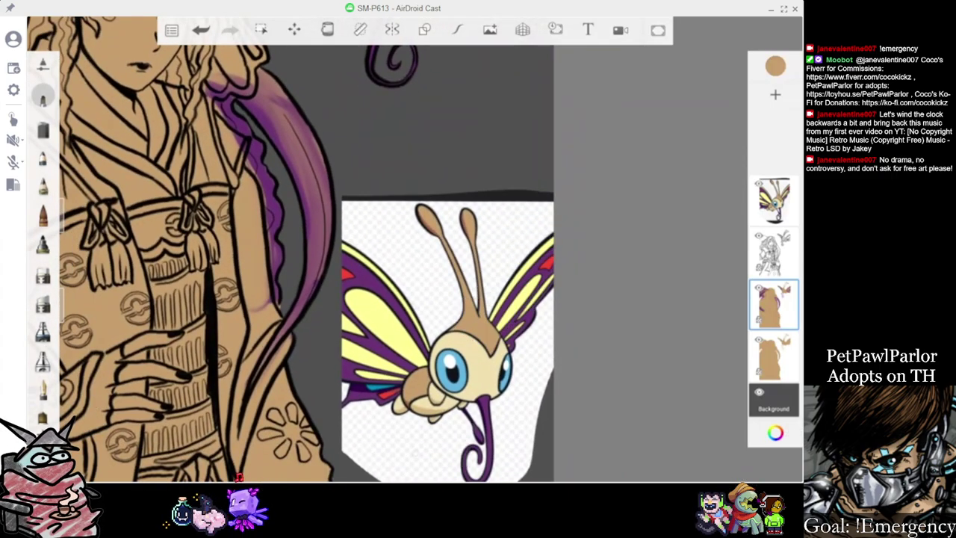
scroll(415, 452, down, 3)
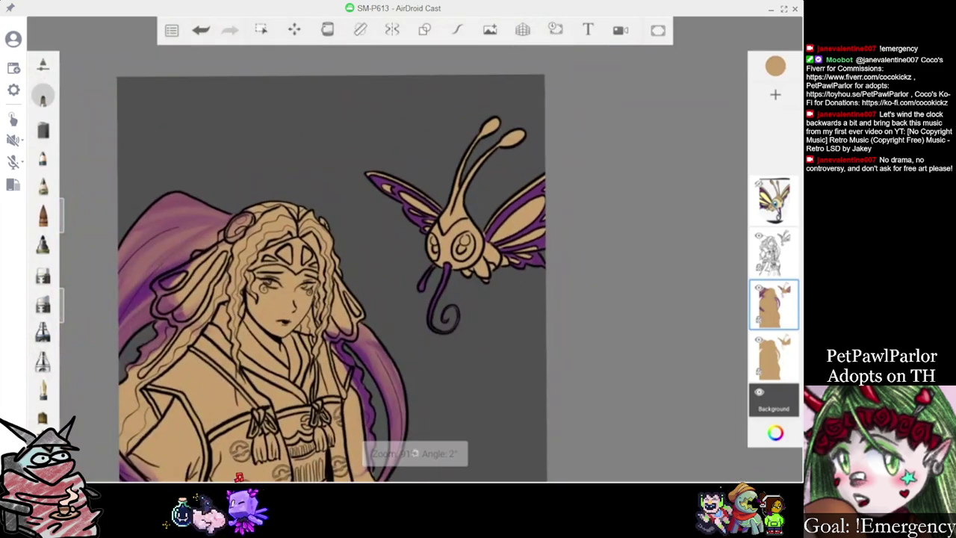
scroll(414, 452, up, 3)
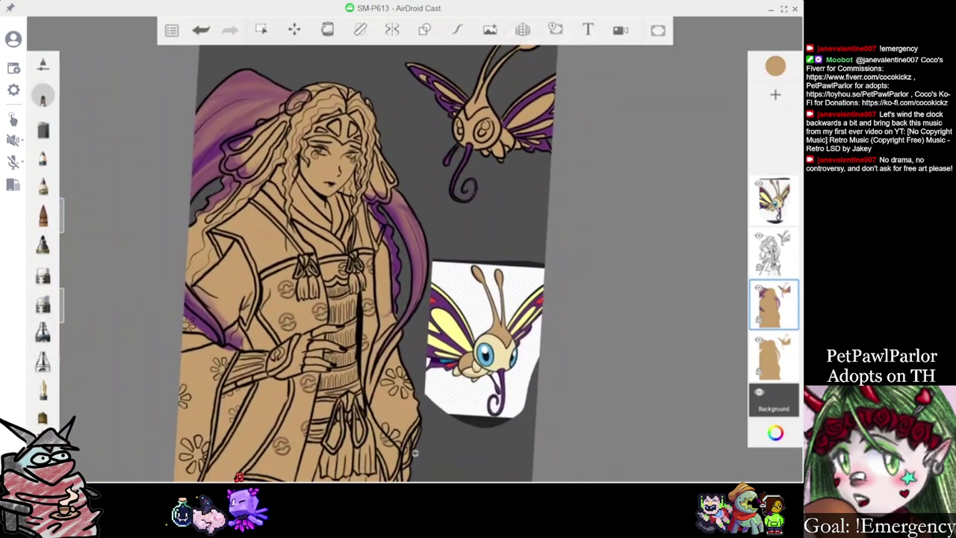
scroll(414, 452, up, 5)
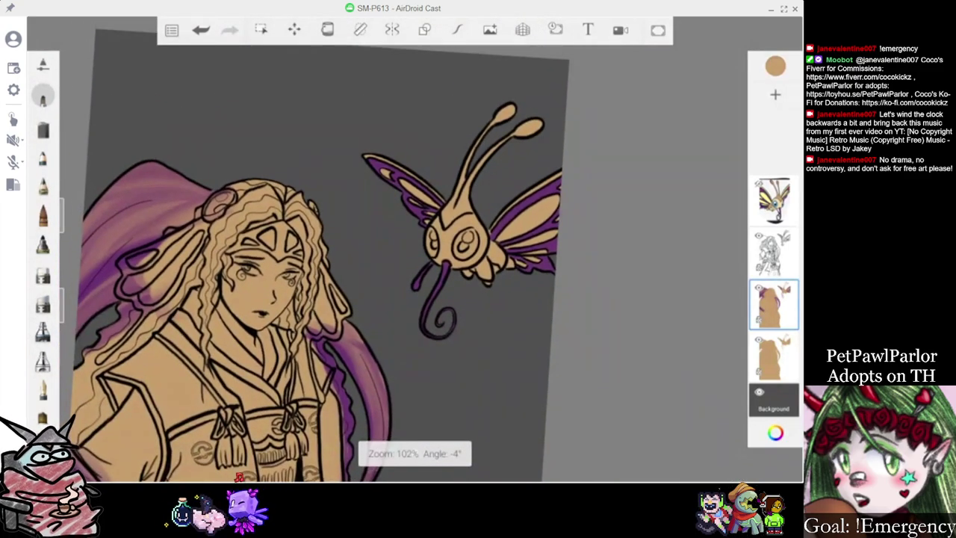
scroll(414, 453, up, 1)
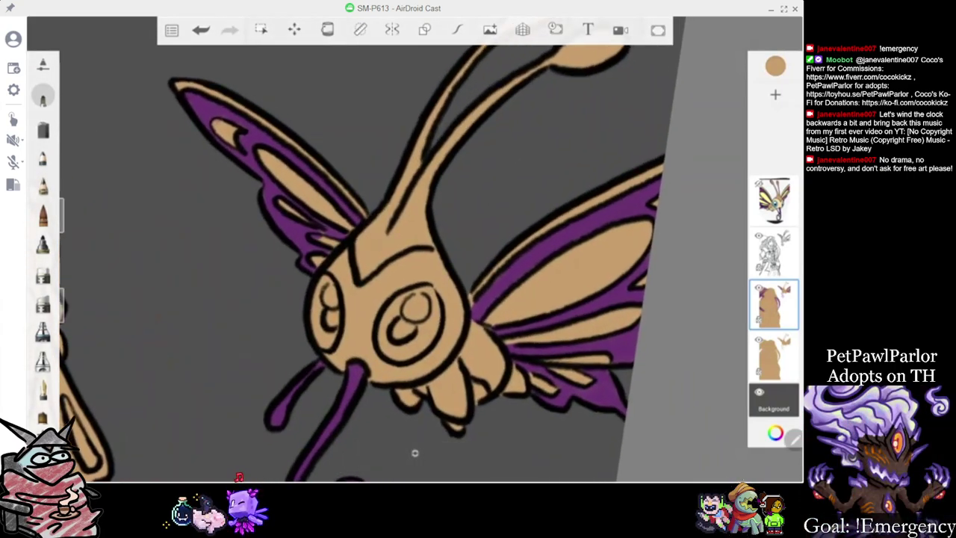
scroll(415, 453, down, 4)
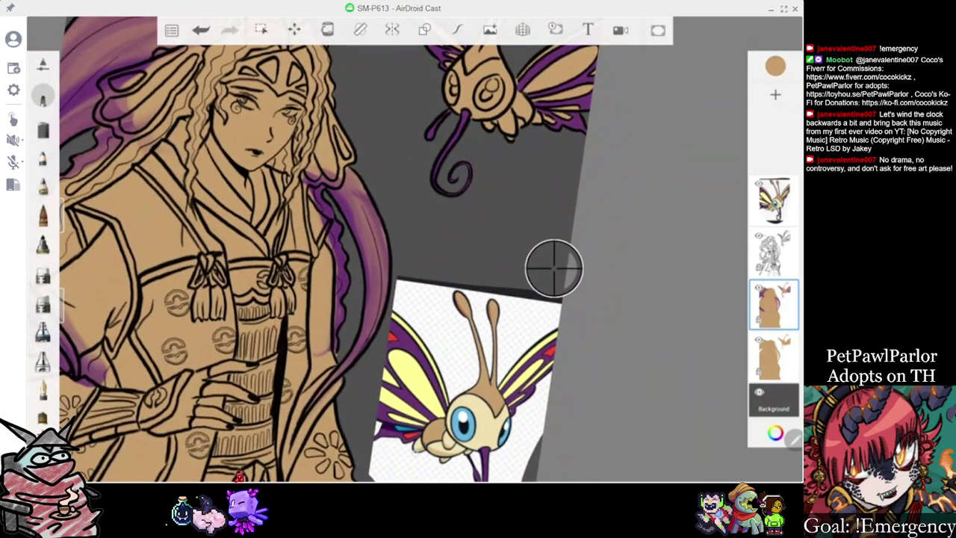
Sample the pale cream of the reference insect's face and paint the drawn insect's front feet and lower belly with it
click(478, 420)
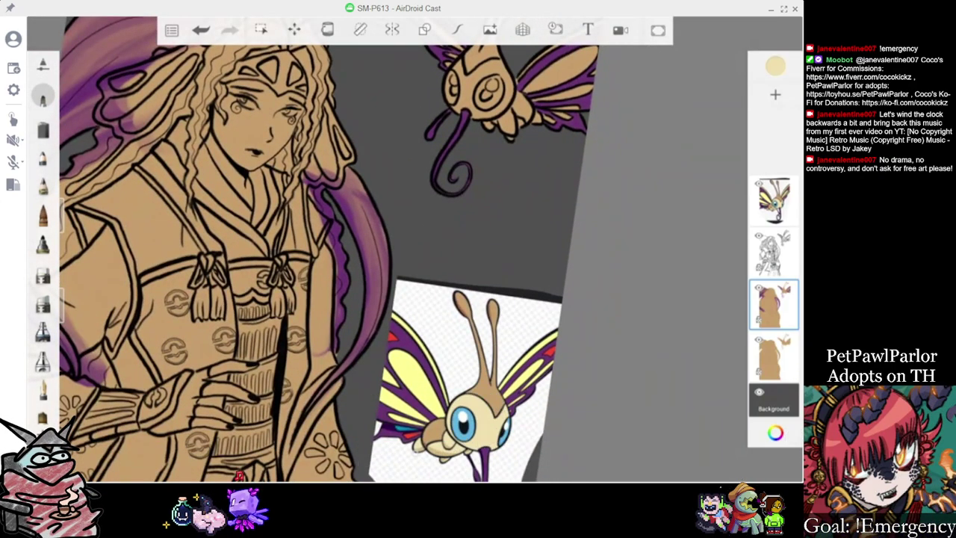
scroll(414, 452, up, 5)
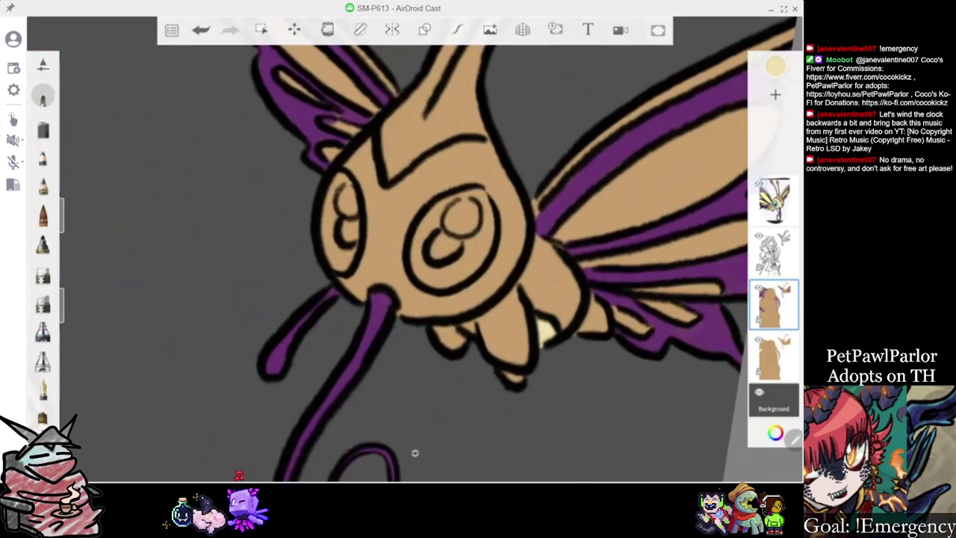
click(759, 184)
scroll(415, 452, down, 5)
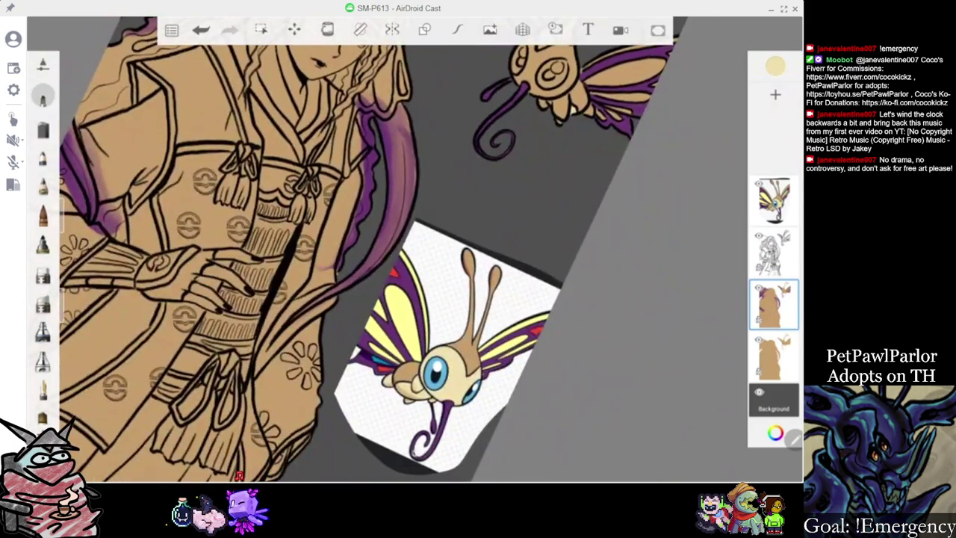
scroll(414, 453, up, 5)
mouse_move(482, 198)
mouse_down()
mouse_move(471, 237)
mouse_move(487, 253)
mouse_move(494, 196)
mouse_move(511, 202)
mouse_up()
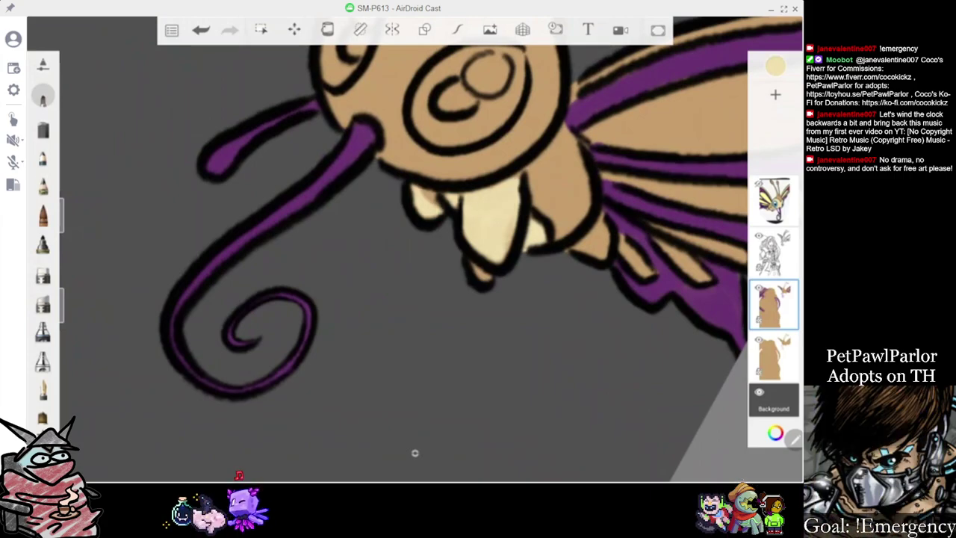
scroll(414, 452, down, 2)
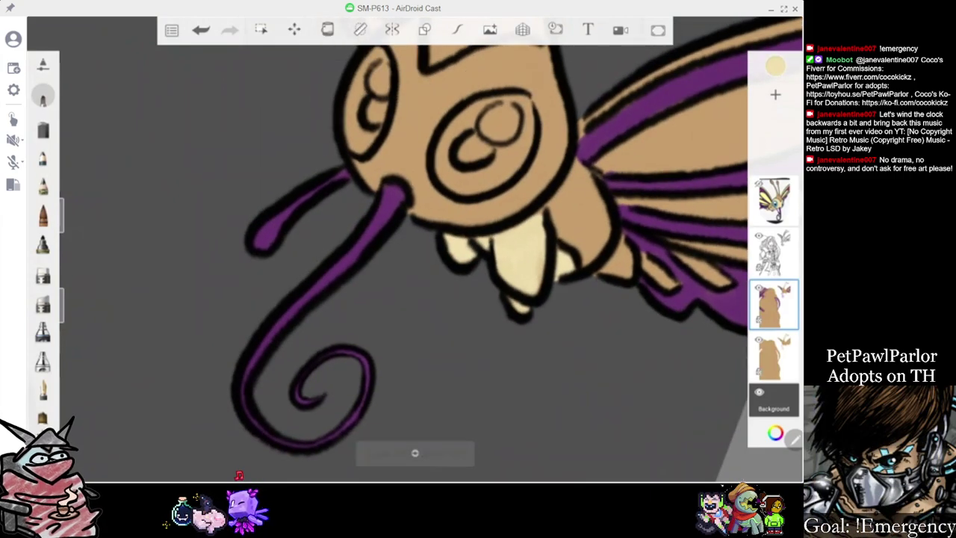
Fill the insect's face with cream below the pointed forehead line, leaving both eyes tan
scroll(415, 452, up, 2)
drag(515, 143, 425, 200)
mouse_move(477, 172)
mouse_down()
mouse_move(415, 227)
mouse_move(470, 171)
mouse_up()
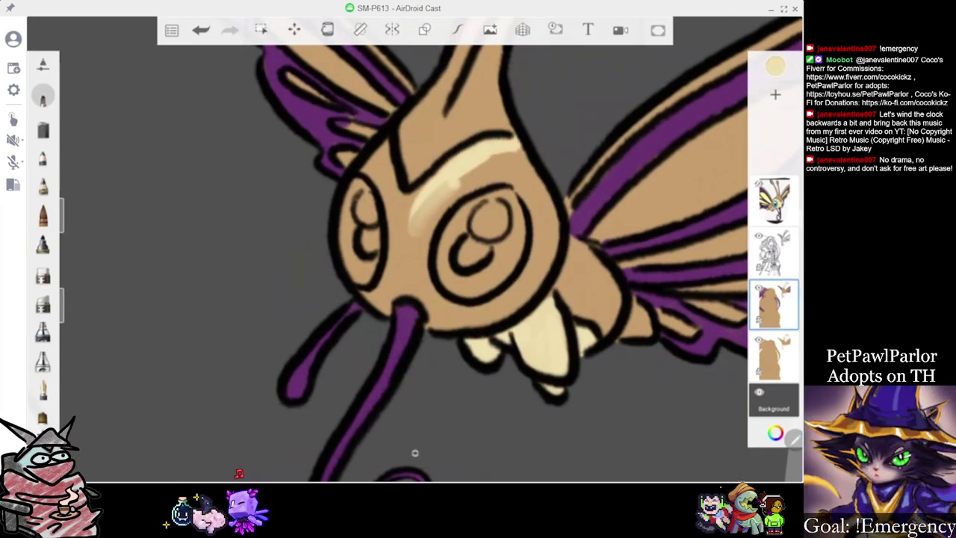
mouse_move(385, 197)
mouse_down()
mouse_move(403, 251)
mouse_move(405, 193)
mouse_move(431, 192)
mouse_move(402, 261)
mouse_up()
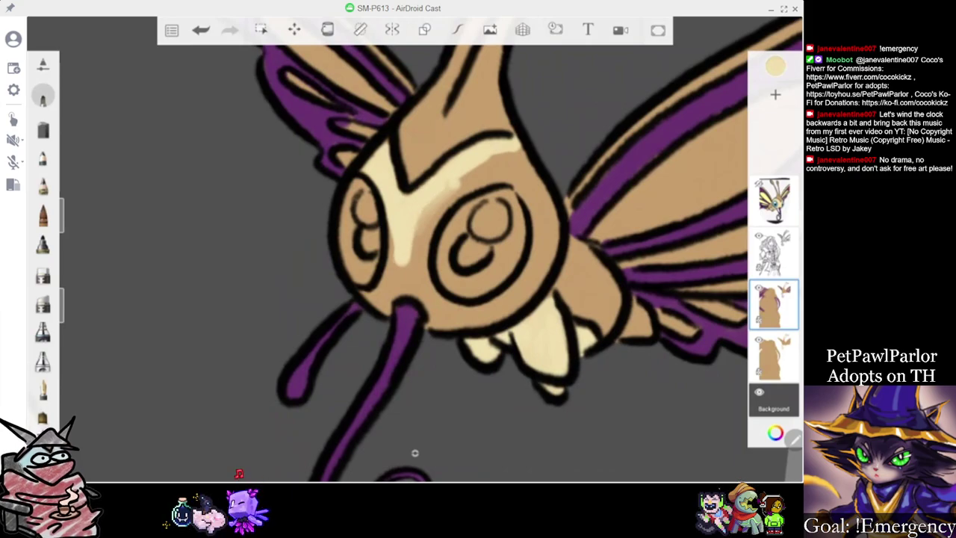
mouse_move(365, 291)
mouse_down()
mouse_move(389, 300)
mouse_move(386, 311)
mouse_up()
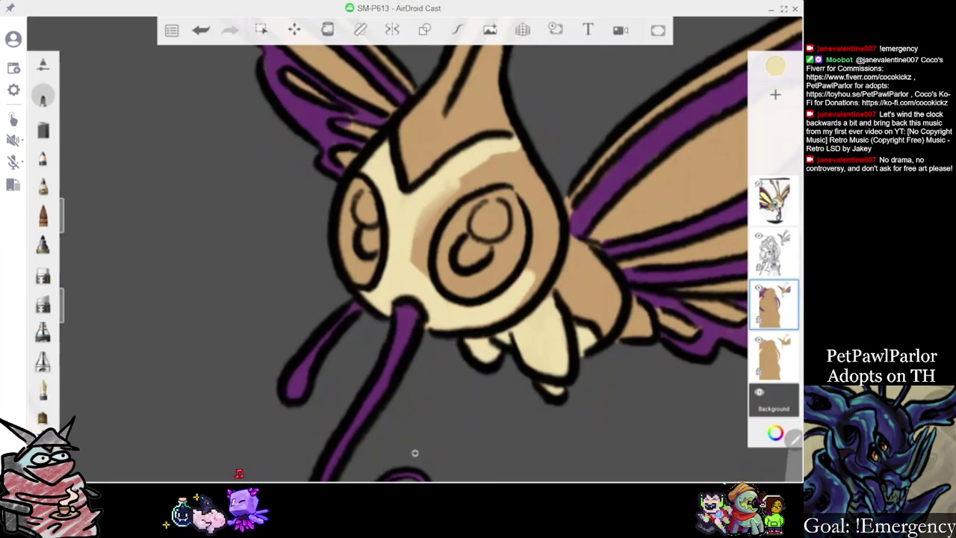
drag(554, 228, 548, 278)
drag(524, 156, 425, 211)
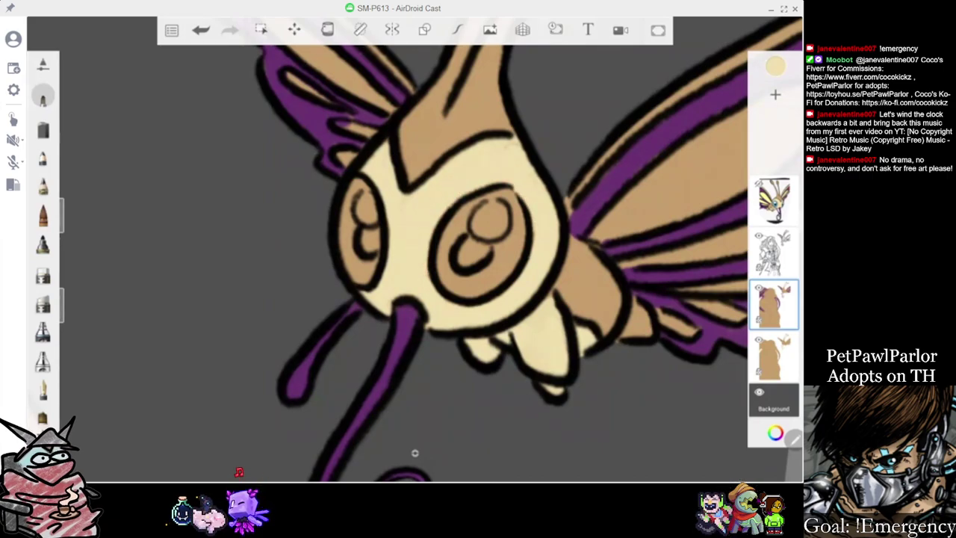
Paint the insect's small rear foot beneath the right wing cream
scroll(414, 249, down, 5)
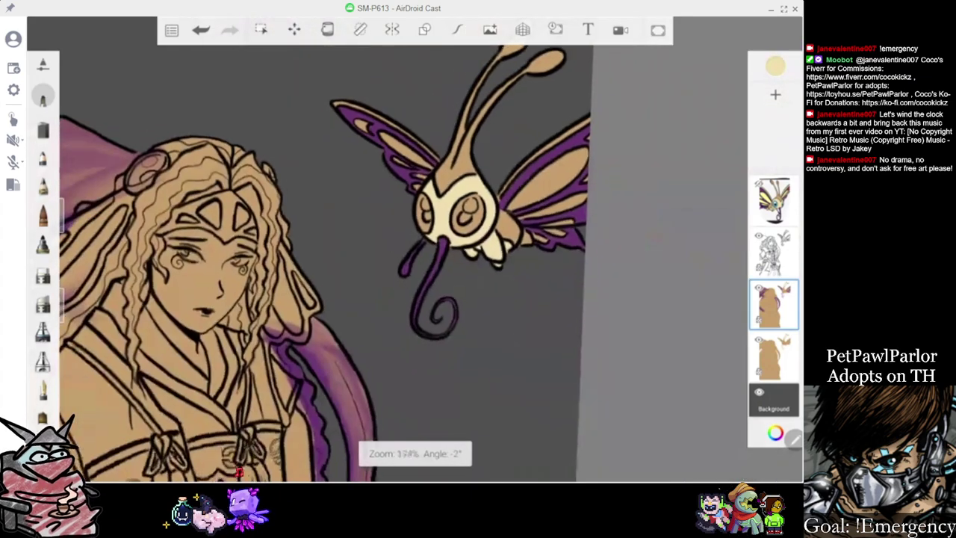
scroll(414, 249, down, 2)
scroll(414, 249, up, 6)
mouse_move(467, 224)
mouse_down()
mouse_move(454, 255)
mouse_move(474, 254)
mouse_move(479, 241)
mouse_up()
scroll(415, 248, down, 1)
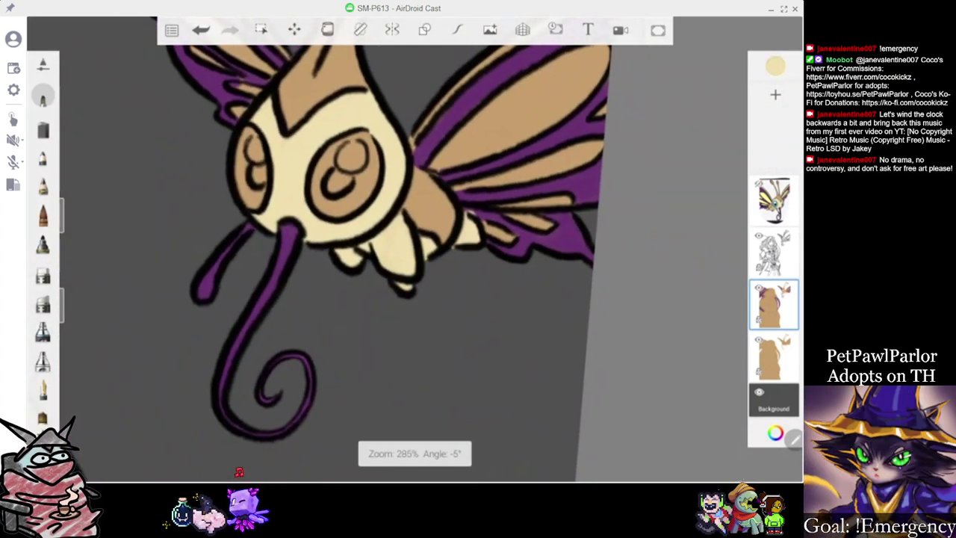
Return to purple 6A3173 from the color history and touch up the narrow lower band of the insect's right wing
scroll(415, 248, up, 1)
click(775, 66)
click(654, 127)
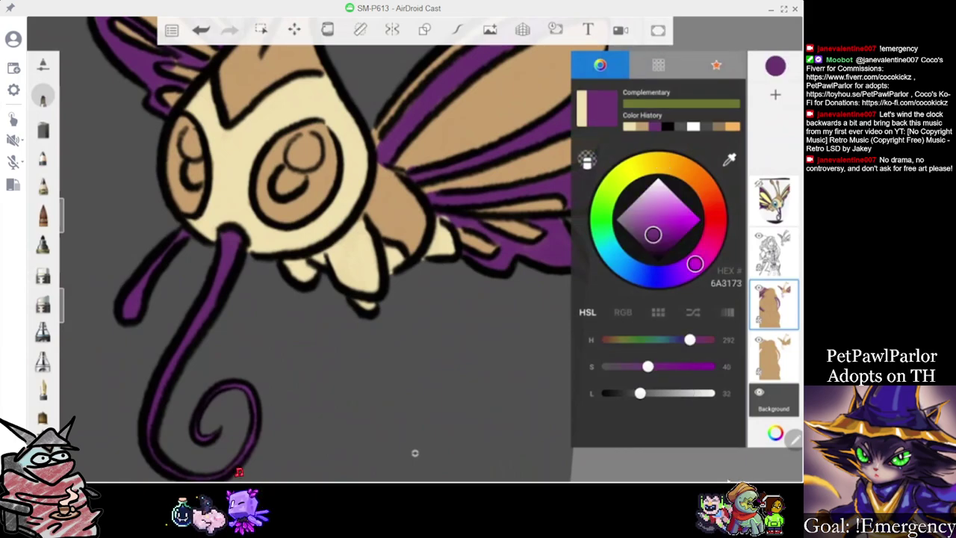
click(446, 221)
drag(488, 173, 494, 170)
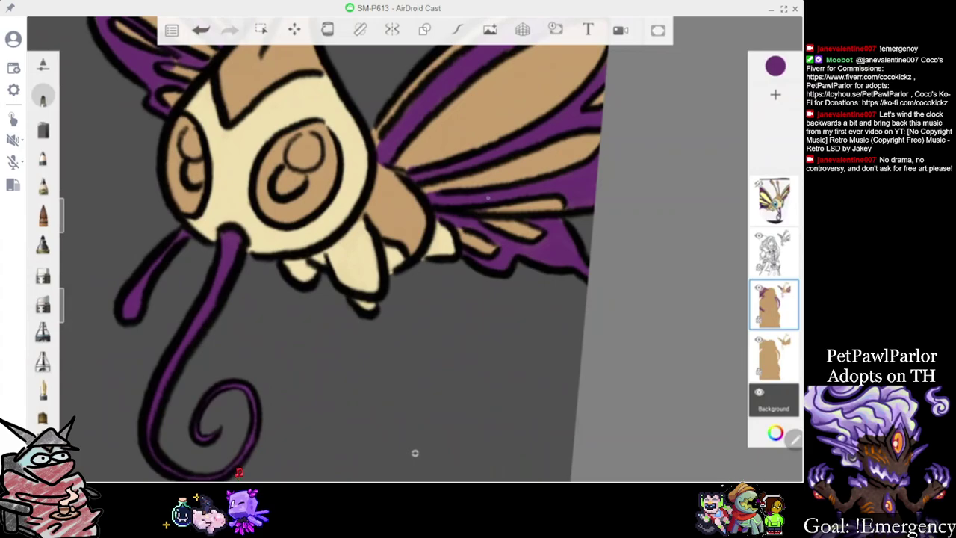
scroll(487, 197, down, 3)
scroll(415, 249, up, 3)
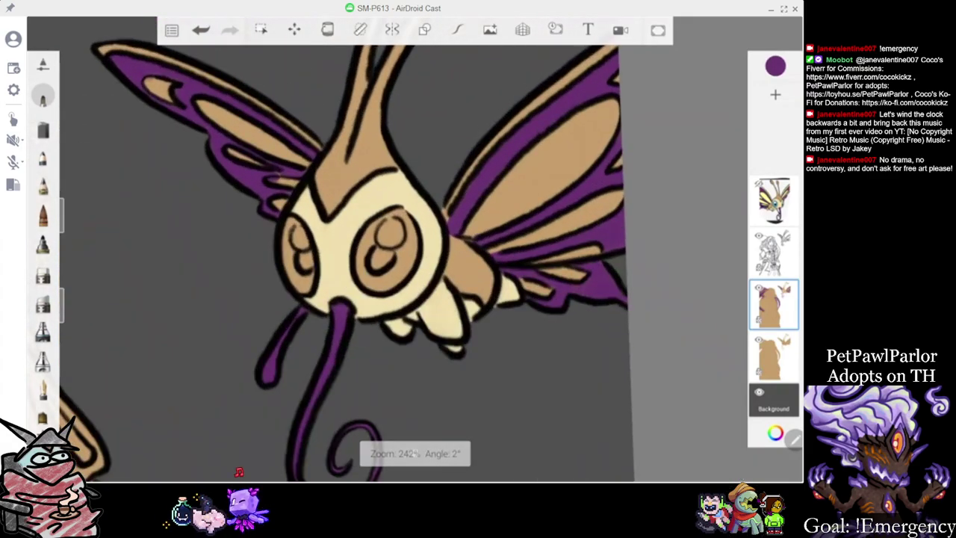
Sample the light yellow of the reference insect's wing and fill the long and small inner markings of the left wing
click(775, 66)
scroll(415, 453, down, 5)
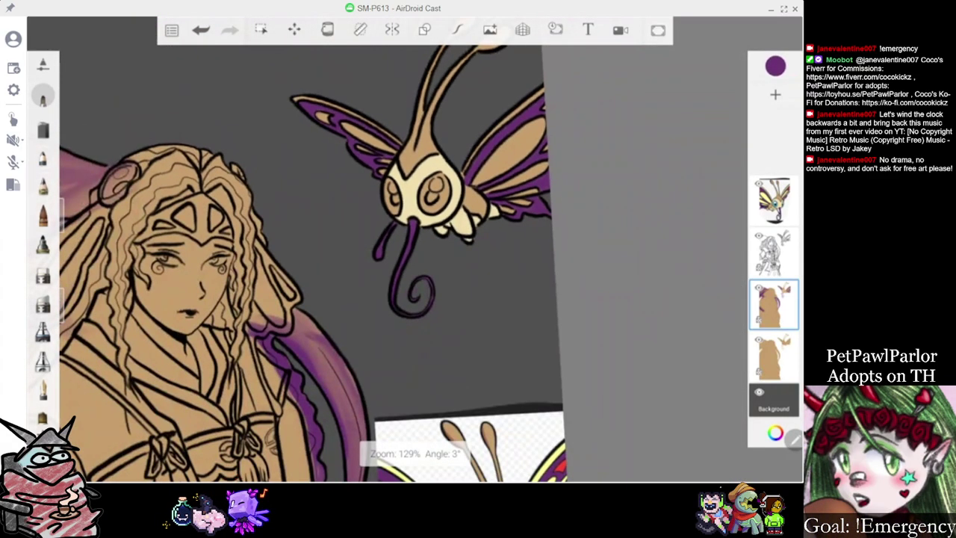
scroll(414, 452, up, 5)
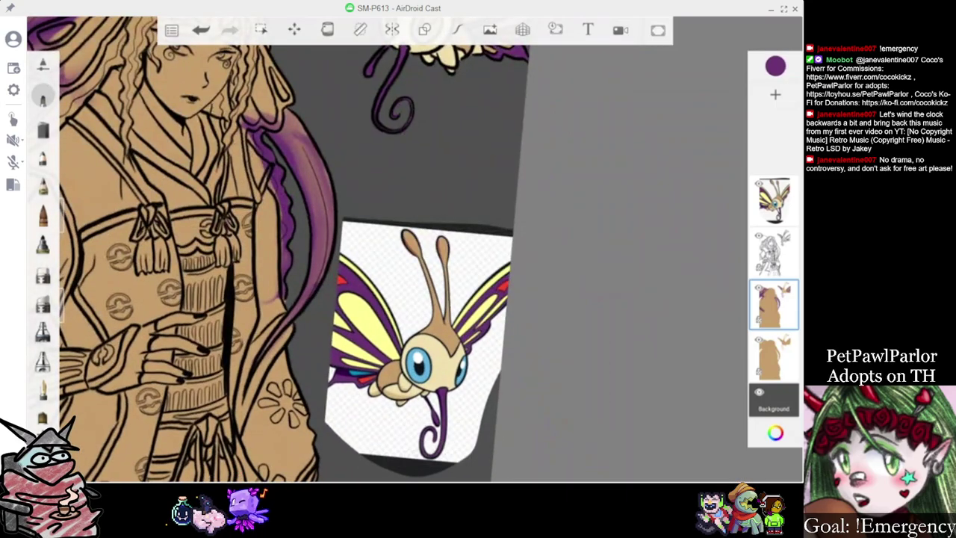
click(370, 325)
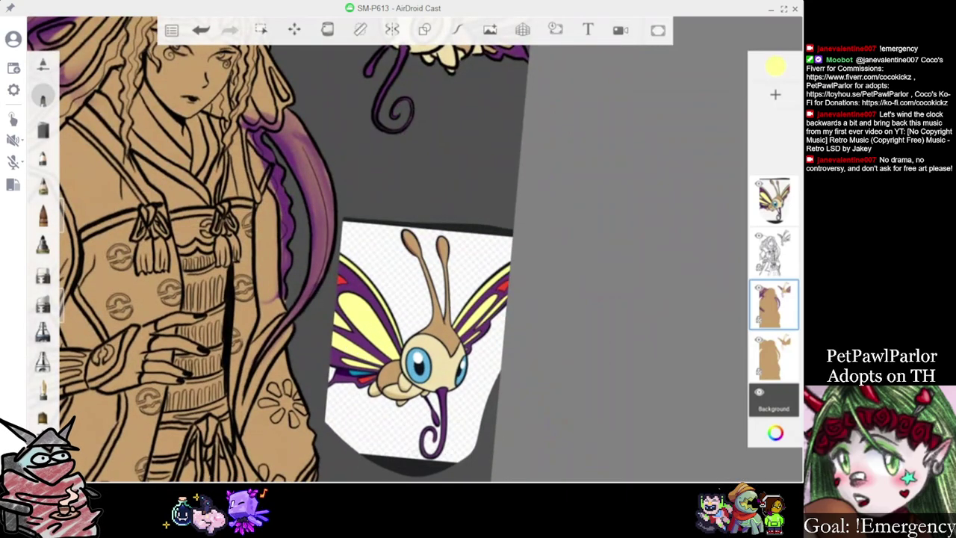
scroll(288, 249, down, 3)
scroll(415, 452, up, 5)
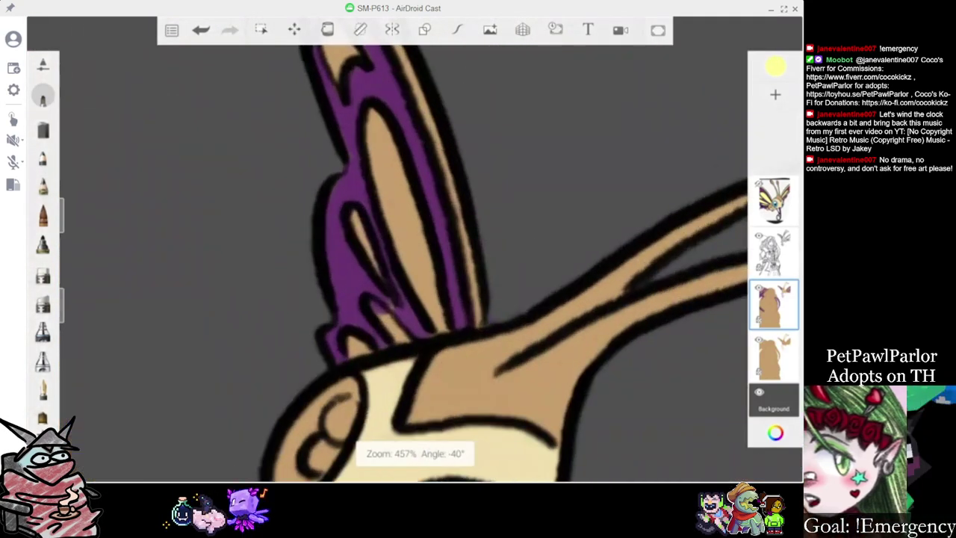
mouse_move(376, 119)
mouse_down()
mouse_move(402, 223)
mouse_move(407, 196)
mouse_move(417, 293)
mouse_move(442, 327)
mouse_up()
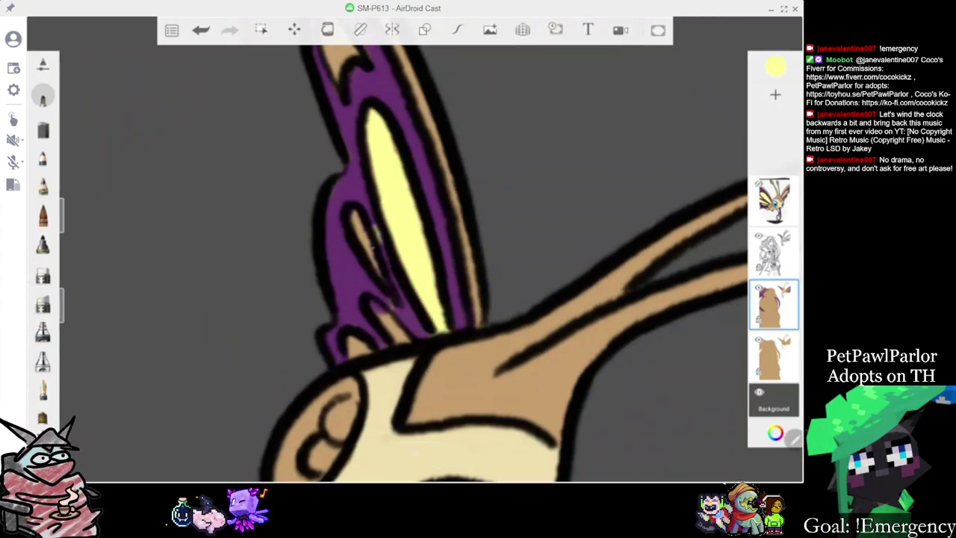
drag(63, 216, 66, 217)
drag(360, 228, 363, 239)
drag(375, 307, 403, 340)
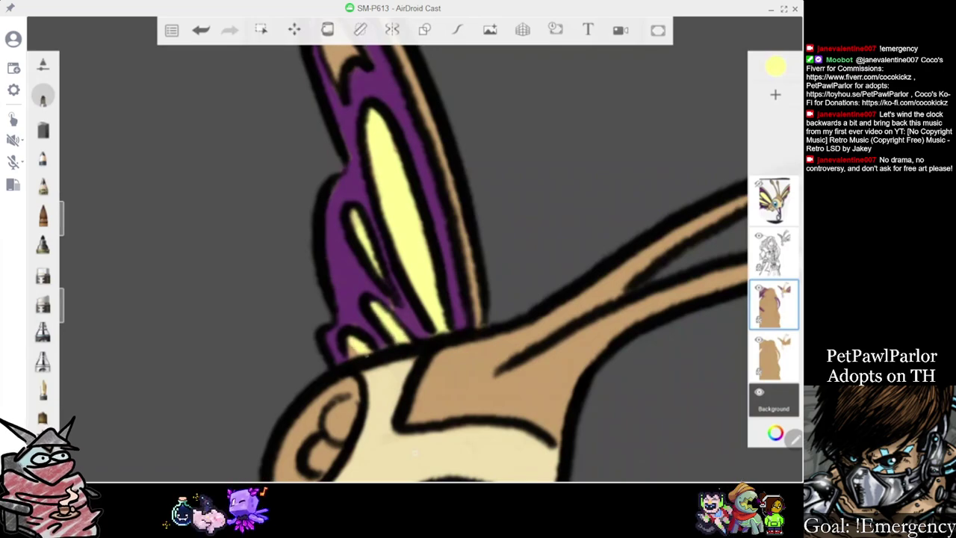
Paint the outer rim of the insect's left wing light yellow from its tip down to the head
scroll(482, 321, down, 5)
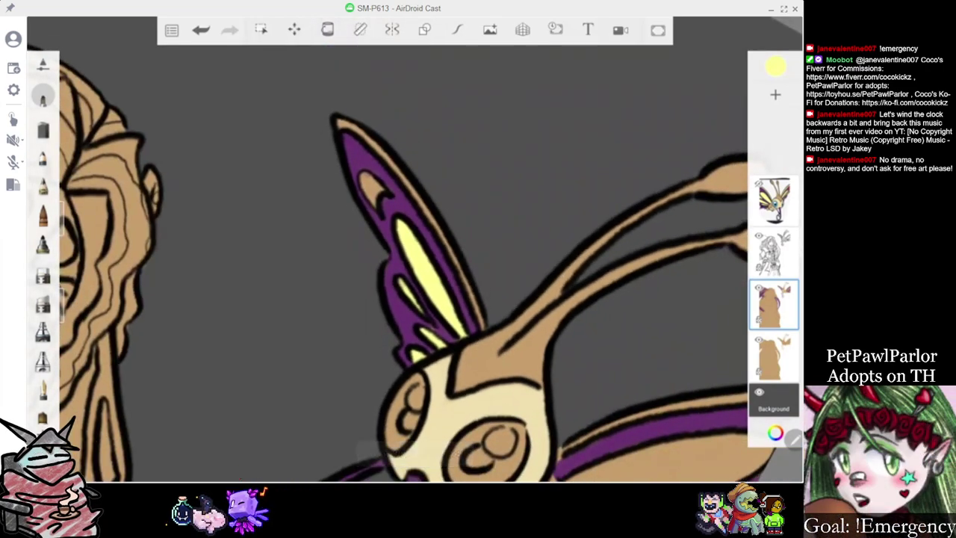
scroll(403, 262, up, 3)
mouse_move(334, 137)
mouse_down()
mouse_move(377, 158)
mouse_move(415, 201)
mouse_move(502, 350)
mouse_up()
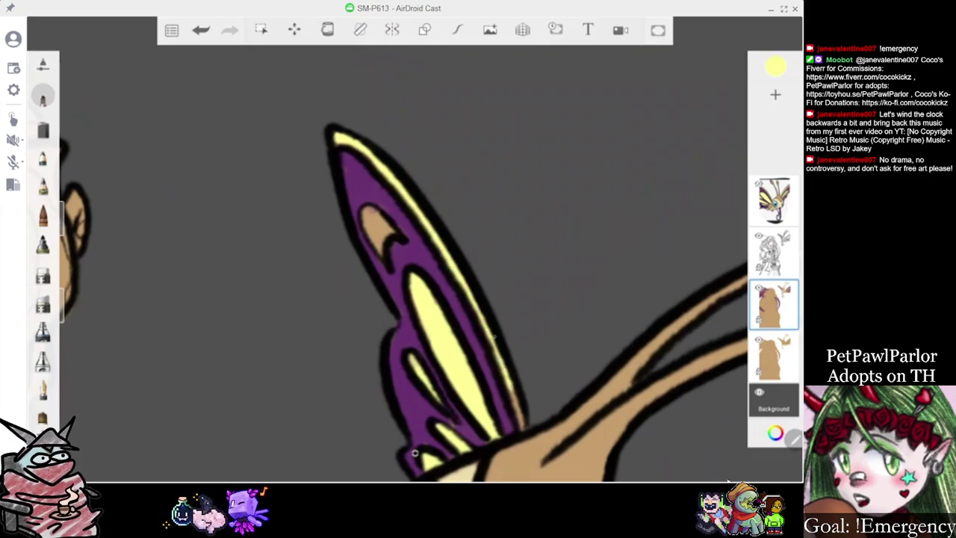
scroll(403, 261, down, 3)
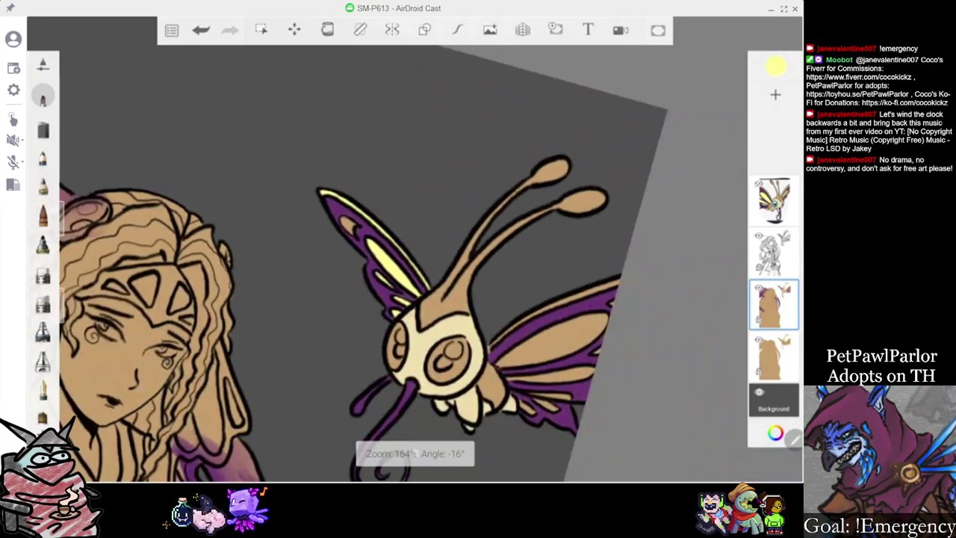
Paint the outer rim and the large inner marking of the insect's right wing light yellow
scroll(404, 262, down, 3)
scroll(403, 261, up, 5)
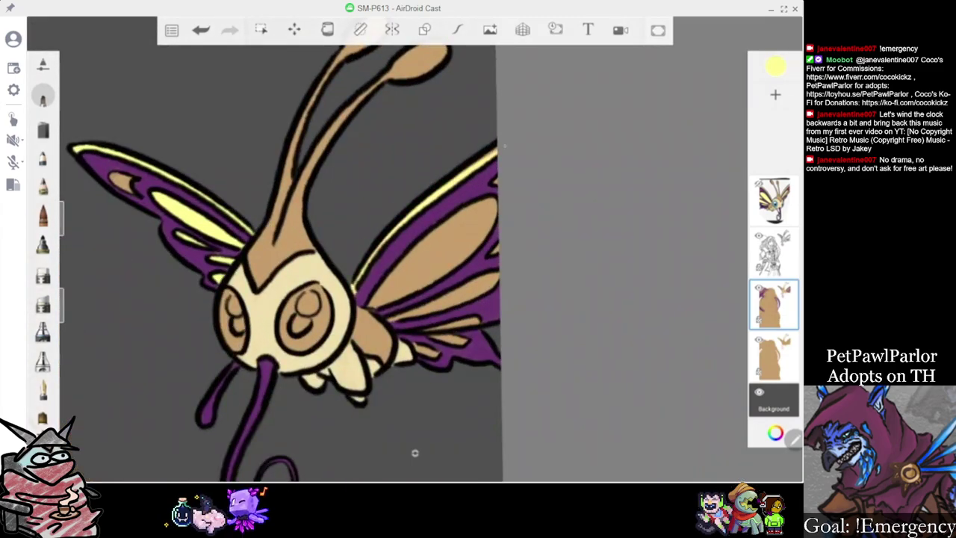
scroll(403, 261, up, 2)
mouse_move(464, 188)
mouse_down()
mouse_move(504, 169)
mouse_move(401, 250)
mouse_move(500, 169)
mouse_move(449, 199)
mouse_move(461, 188)
mouse_up()
drag(407, 233, 365, 290)
drag(402, 256, 364, 291)
drag(451, 249, 388, 282)
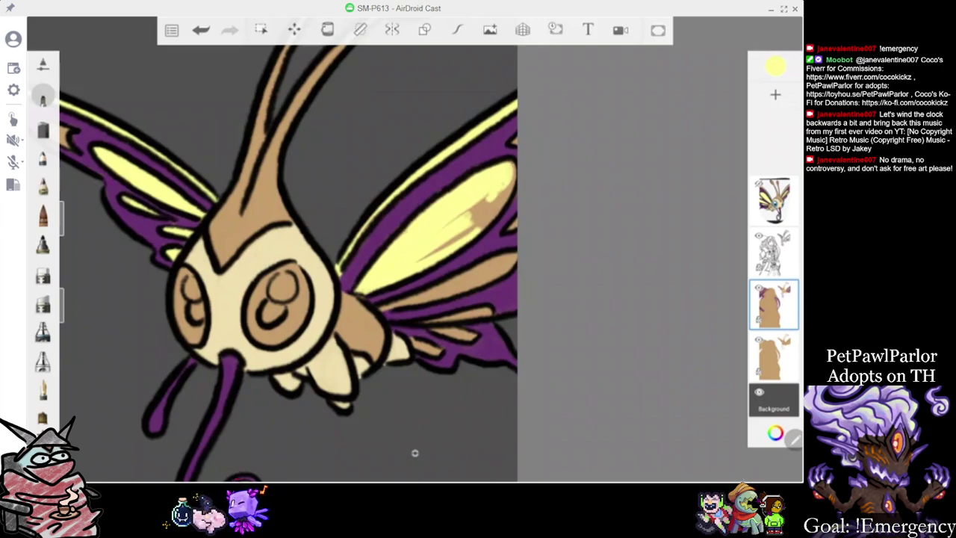
mouse_move(502, 183)
mouse_down()
mouse_move(462, 241)
mouse_move(432, 256)
mouse_up()
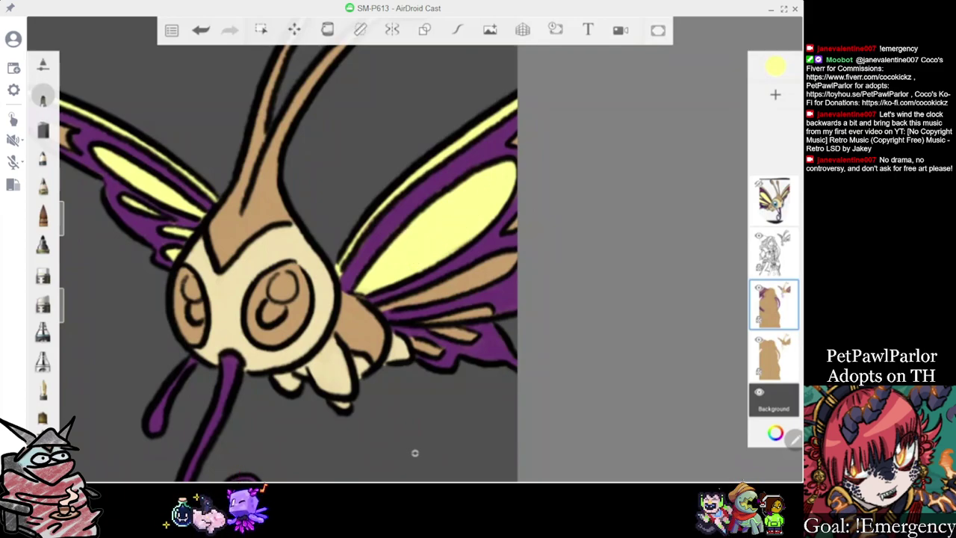
Fill the two narrow markings beneath the large one on the insect's right wing light yellow
mouse_move(336, 306)
mouse_down()
mouse_move(409, 256)
mouse_move(453, 208)
mouse_up()
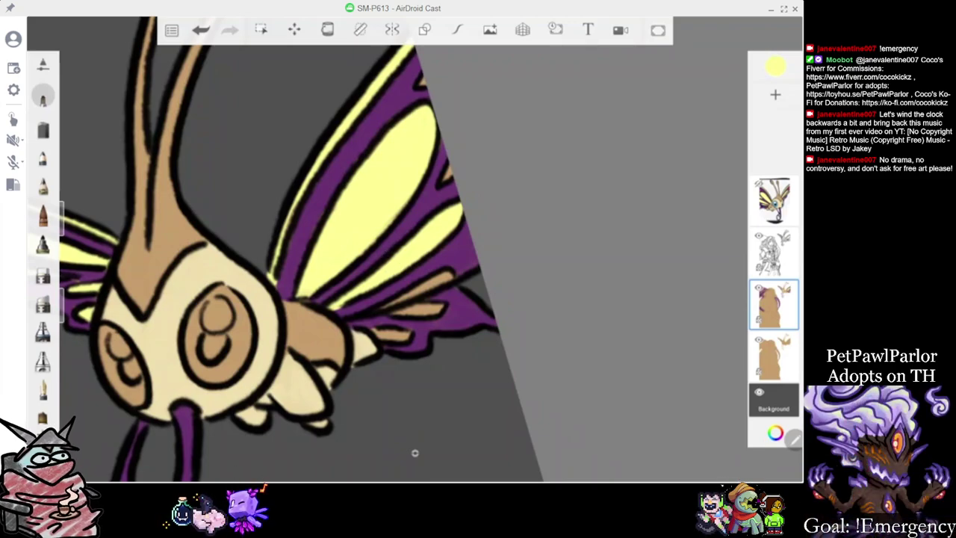
scroll(448, 348, up, 4)
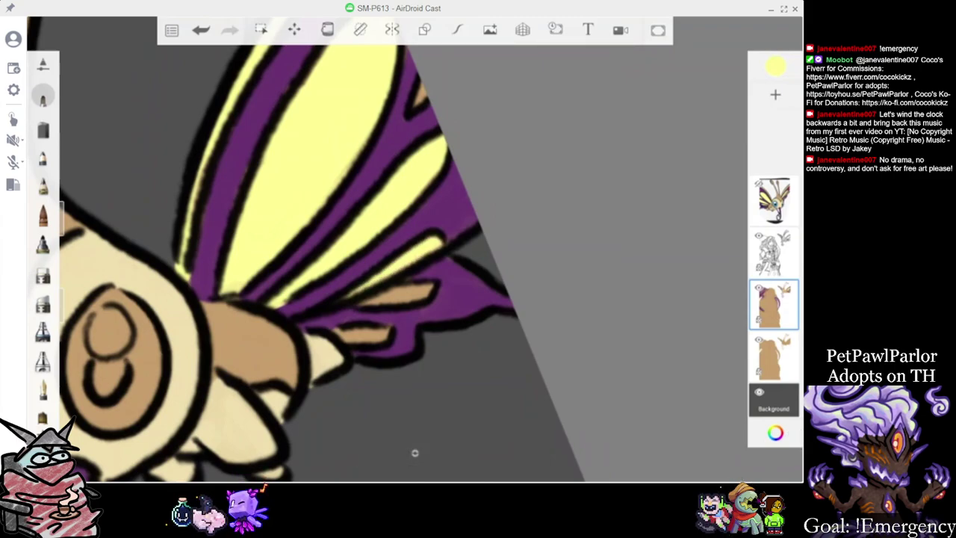
scroll(415, 453, down, 3)
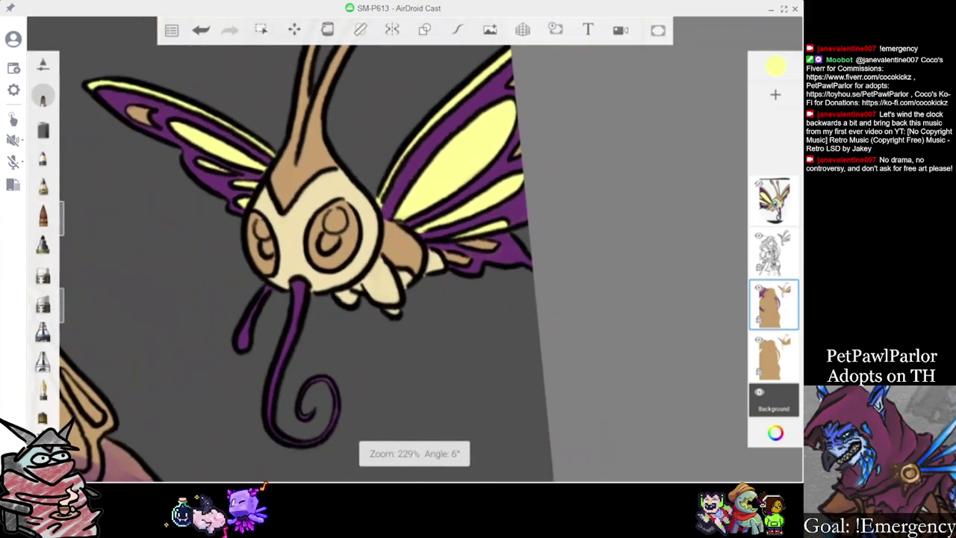
Sample the red of the reference insect's wing and fill the small marking near the tip of each wing
scroll(415, 250, down, 5)
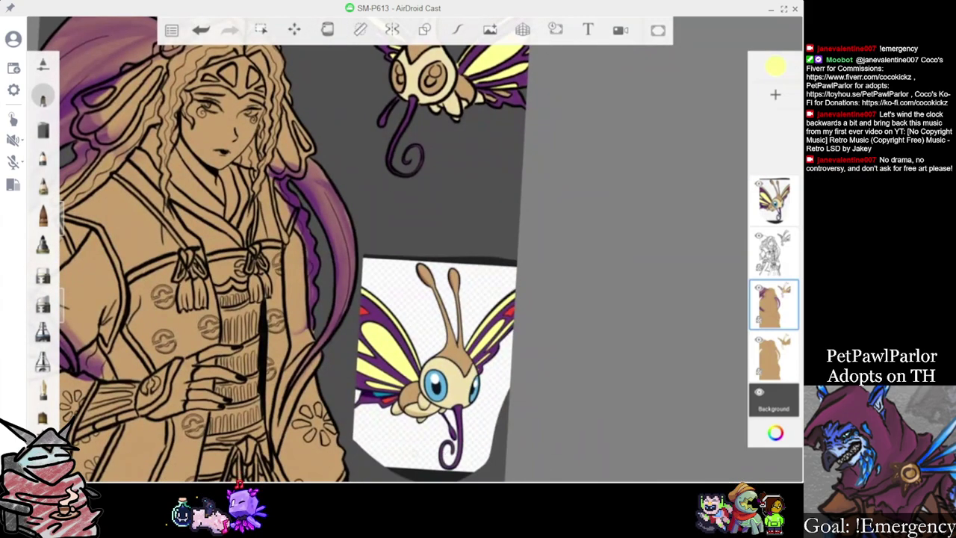
drag(533, 256, 510, 309)
scroll(386, 263, up, 10)
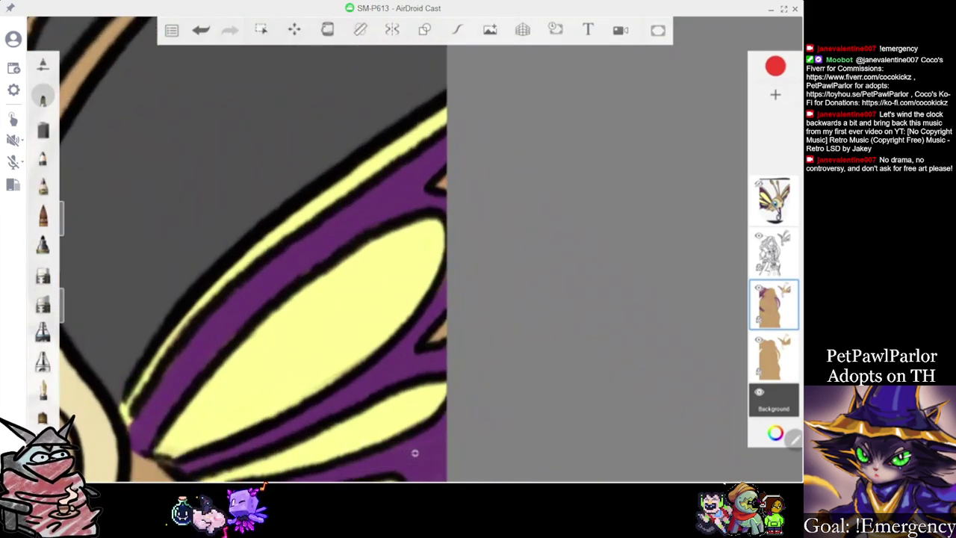
scroll(283, 254, down, 5)
scroll(198, 190, up, 5)
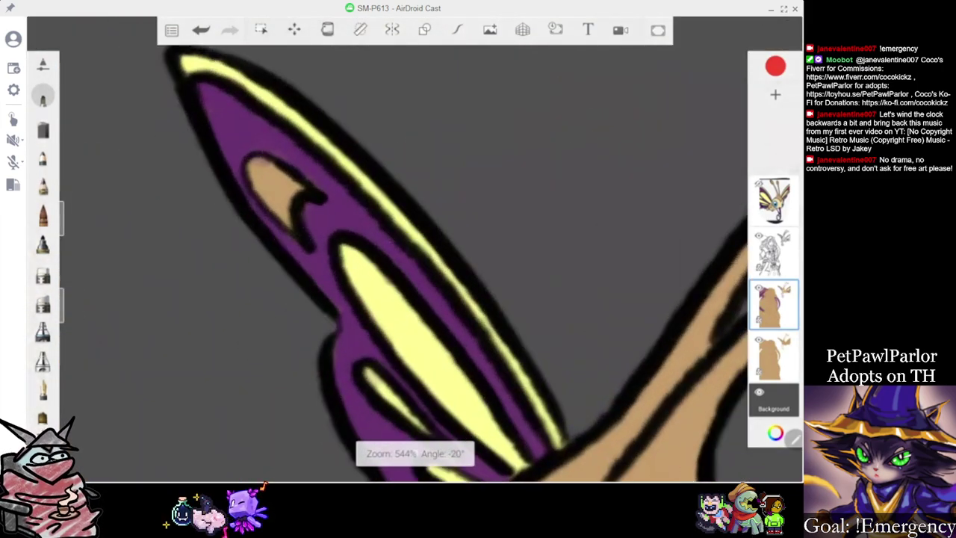
mouse_move(294, 188)
mouse_down()
mouse_move(265, 169)
mouse_move(277, 193)
mouse_up()
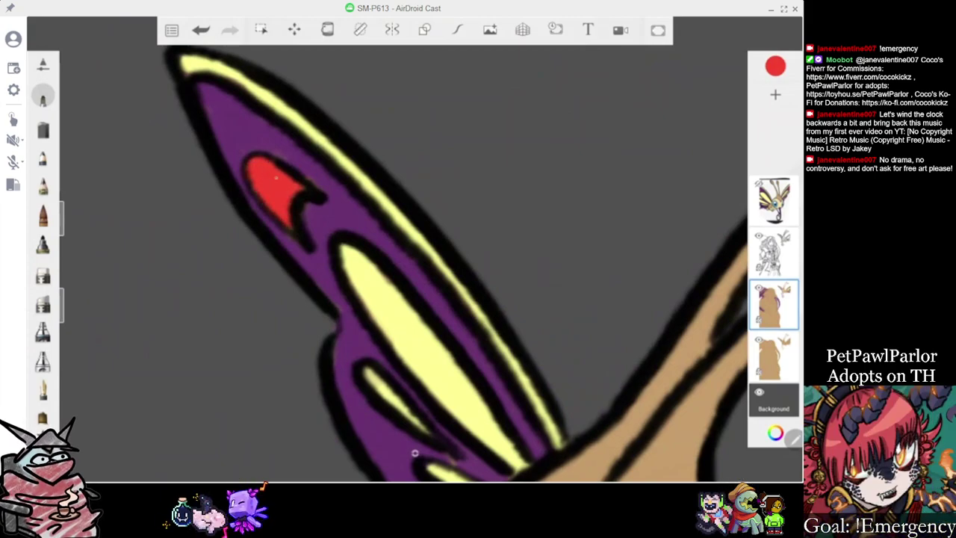
Fill the small marking beside the rear foot on the insect's lower right wing red
scroll(414, 454, down, 4)
scroll(414, 453, down, 3)
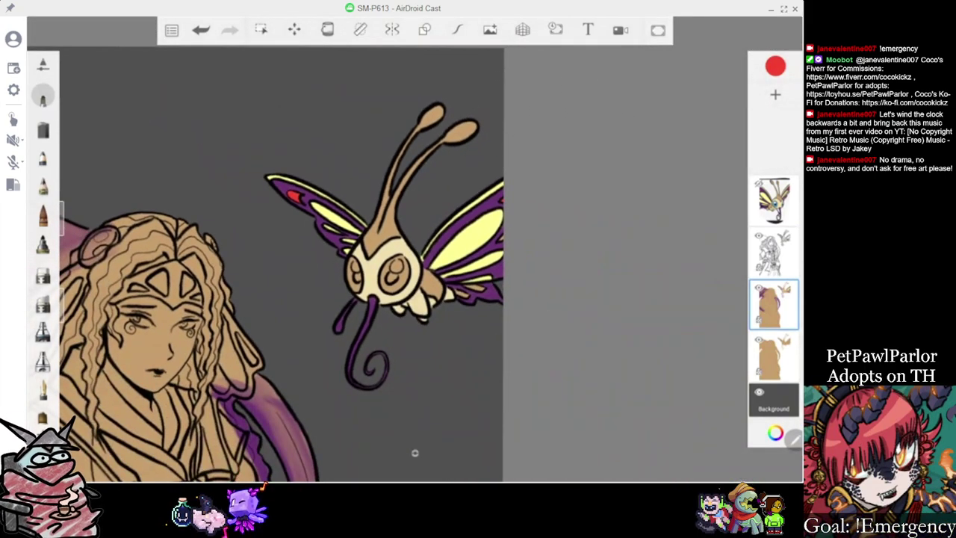
scroll(414, 453, down, 4)
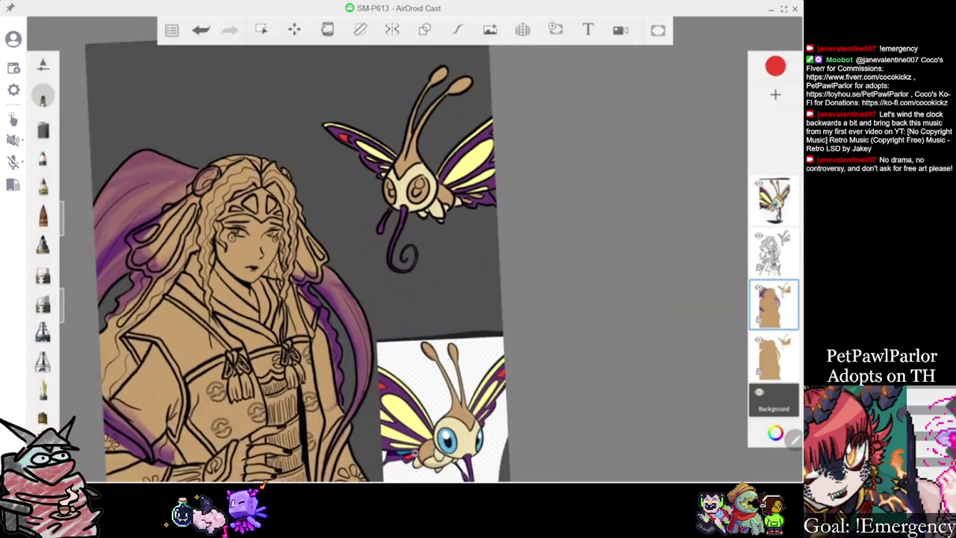
scroll(448, 164, up, 8)
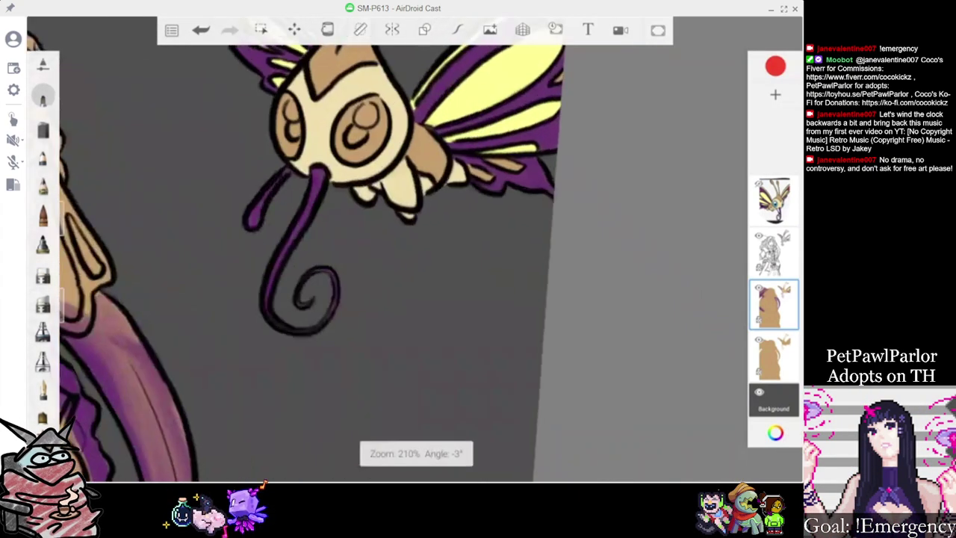
click(397, 187)
drag(392, 183, 427, 210)
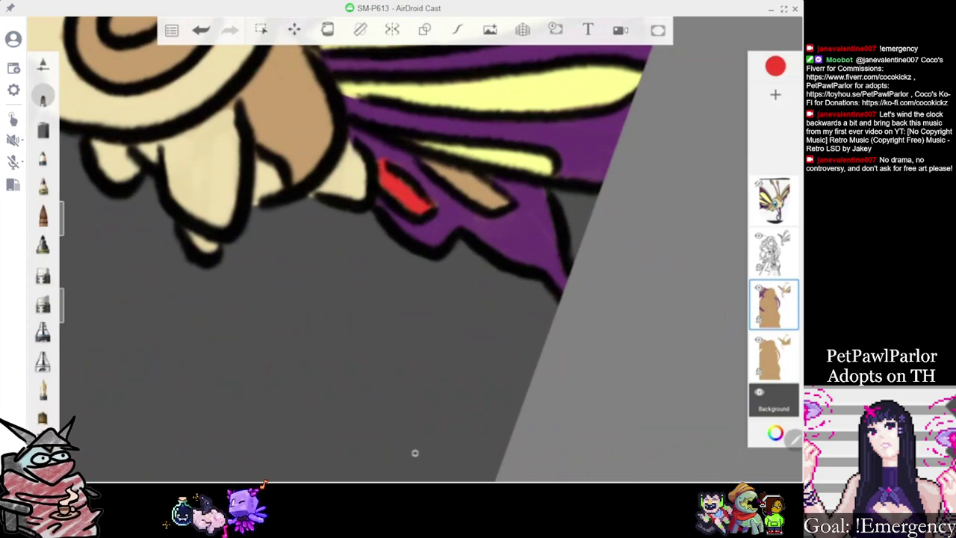
Return to purple 6A3173 from the color history and touch up the lower right wing above the red marking
click(775, 65)
click(655, 126)
drag(378, 155, 389, 152)
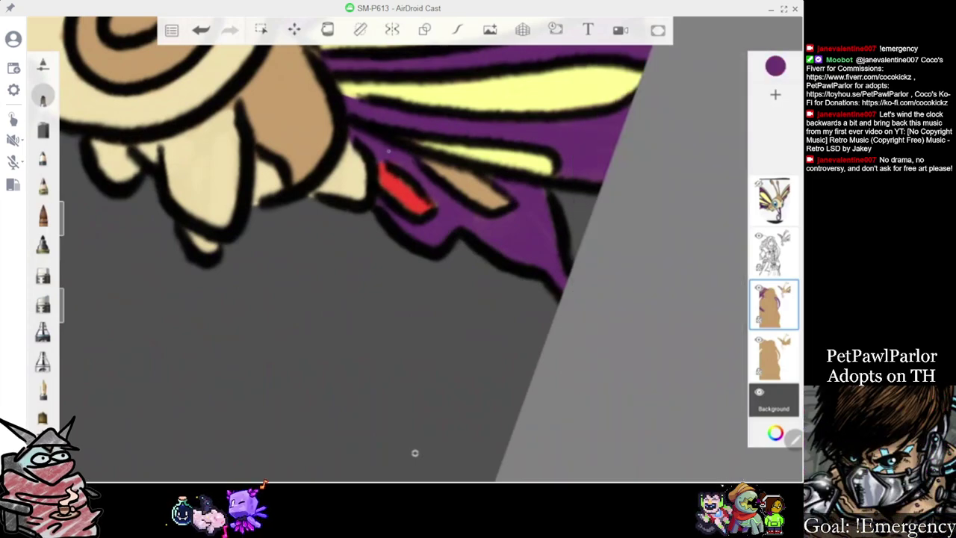
scroll(477, 224, down, 3)
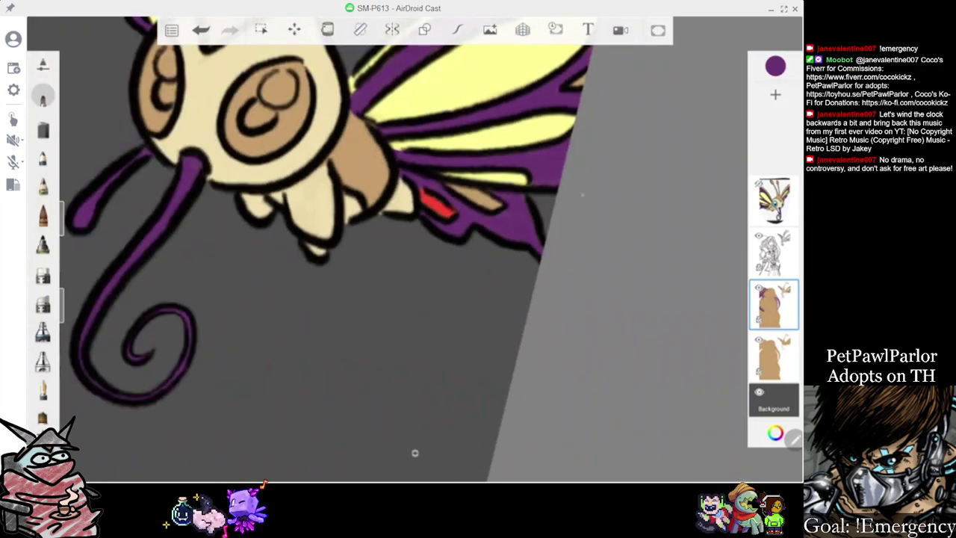
Sample light blue 62B4DE from the reference insect and fill the remaining tan marking of the lower right wing
scroll(403, 254, down, 3)
click(775, 66)
click(729, 160)
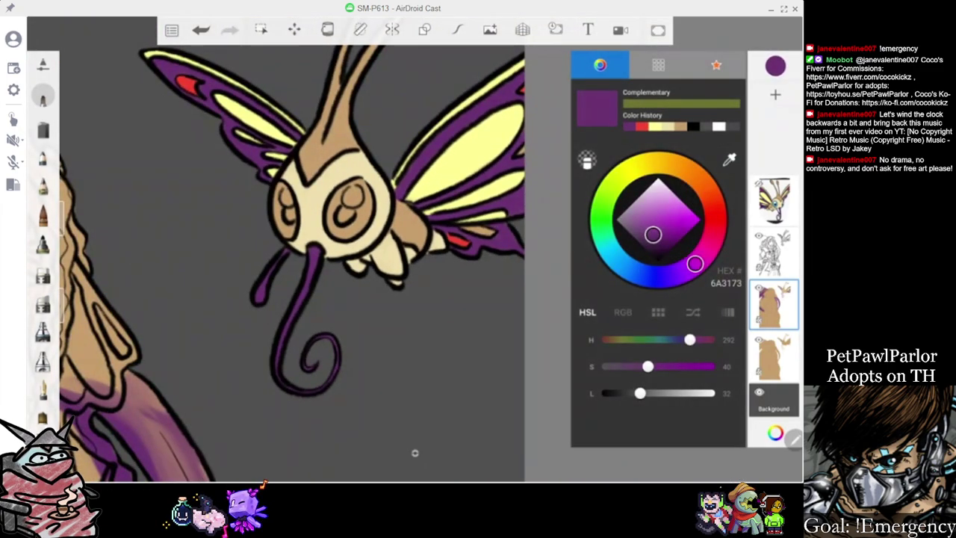
scroll(336, 254, down, 3)
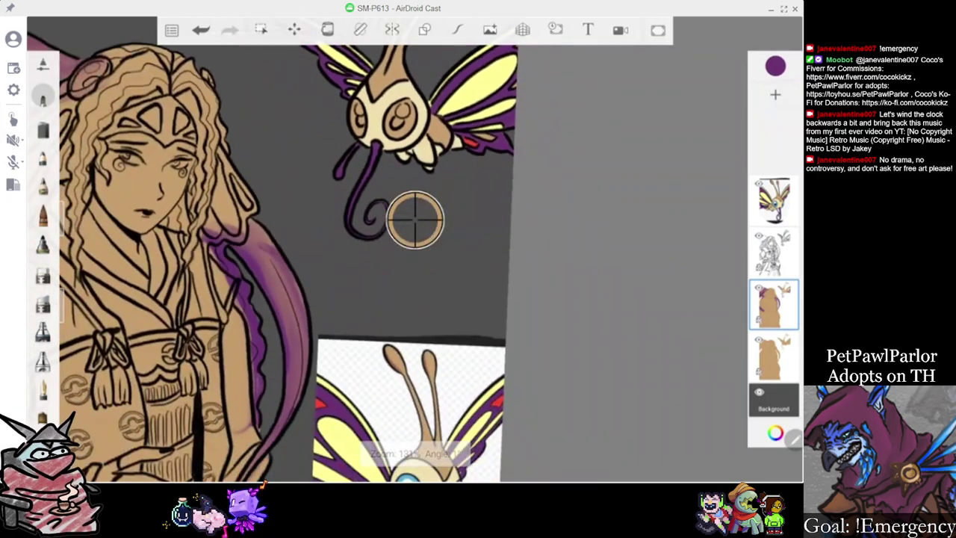
scroll(415, 254, up, 3)
scroll(415, 254, up, 4)
drag(415, 220, 431, 285)
click(758, 183)
scroll(403, 254, down, 4)
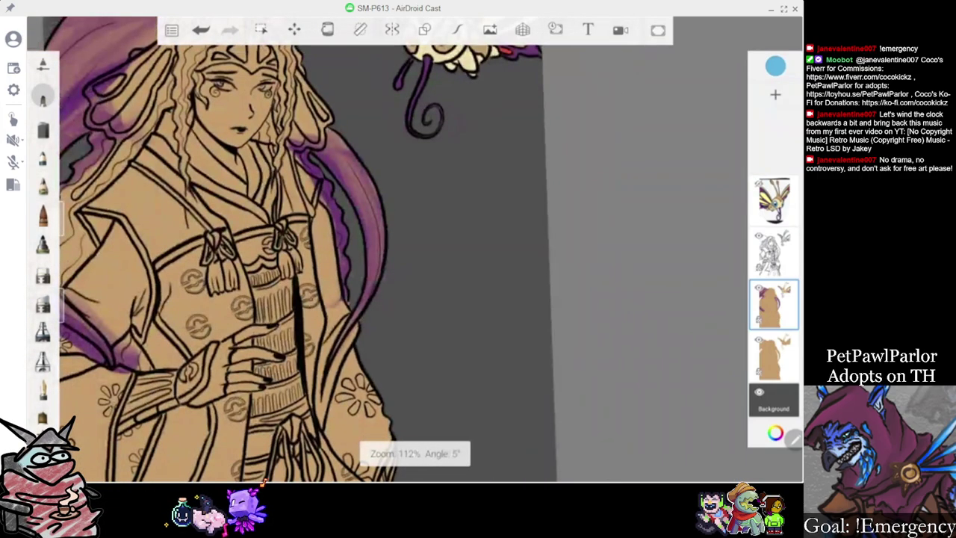
scroll(416, 254, up, 5)
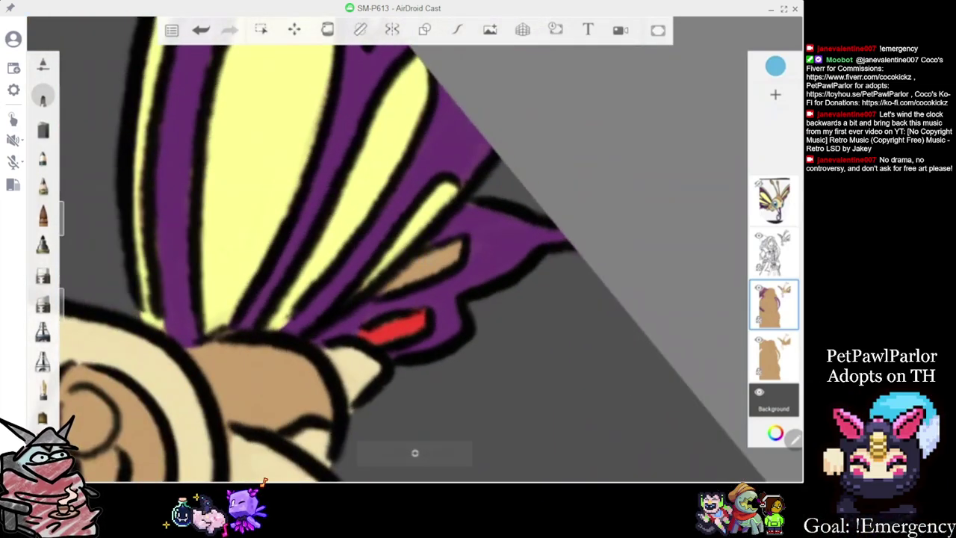
drag(457, 247, 382, 289)
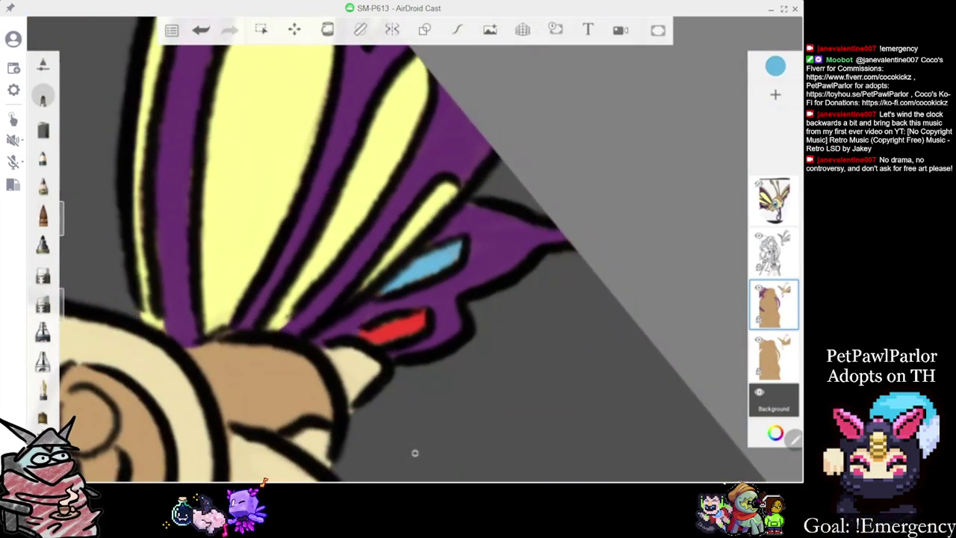
Paint both of the insect's eyes light blue up to their outlines
scroll(415, 254, down, 4)
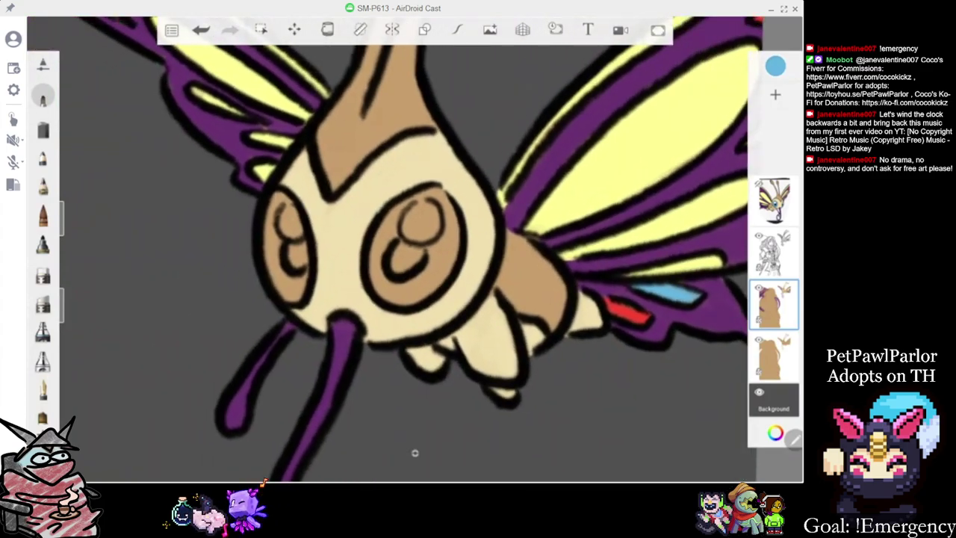
mouse_move(275, 274)
mouse_down()
mouse_move(282, 288)
mouse_move(295, 246)
mouse_up()
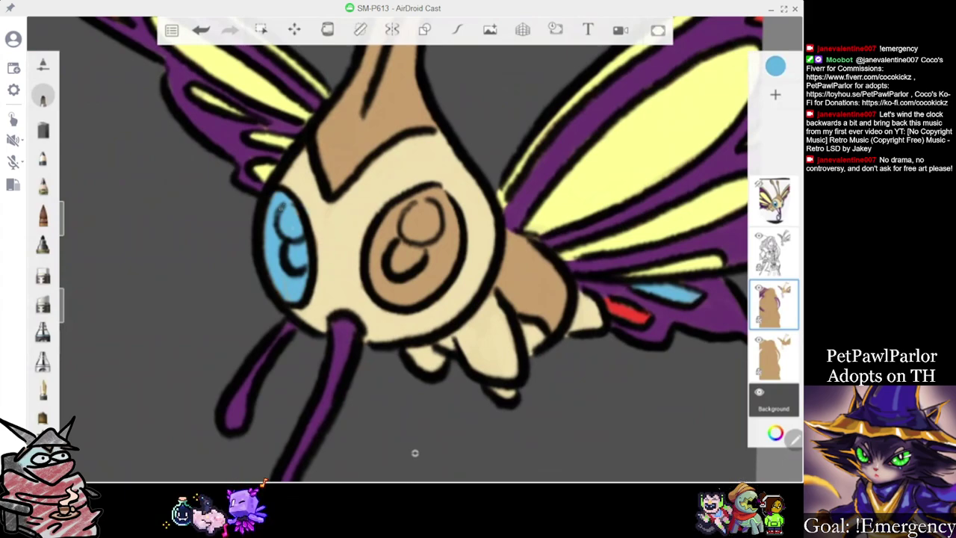
mouse_move(386, 241)
mouse_down()
mouse_move(403, 217)
mouse_move(430, 213)
mouse_move(400, 265)
mouse_up()
drag(427, 233, 440, 196)
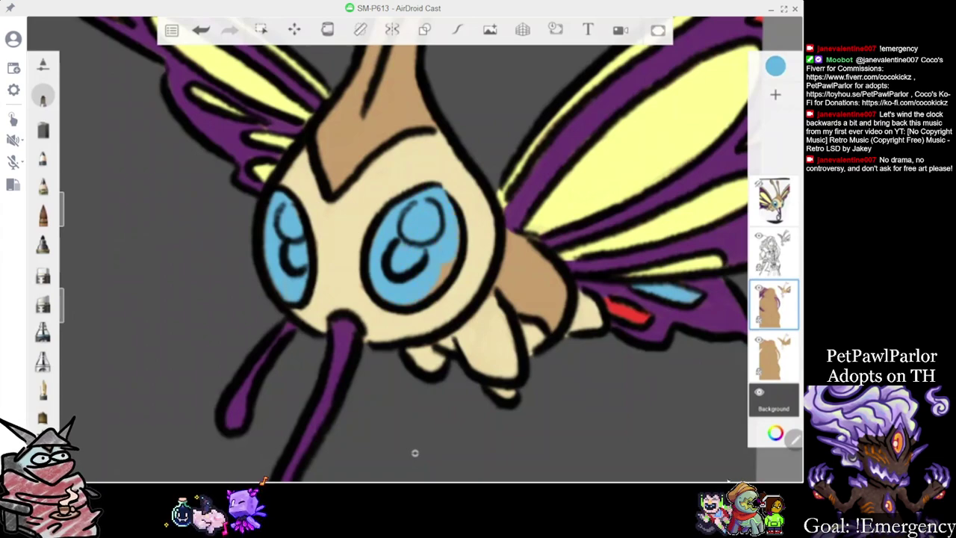
drag(448, 261, 460, 224)
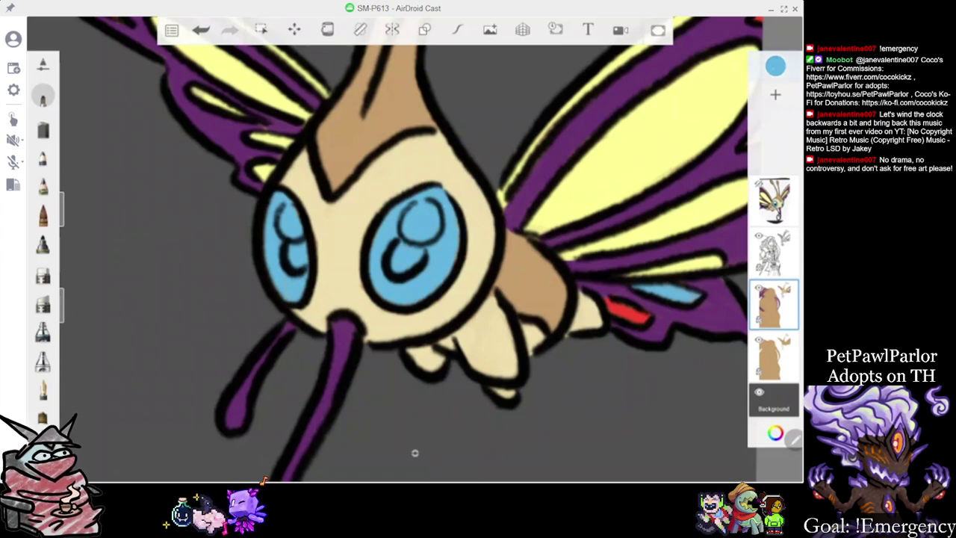
Darken the blue to 304854, set the brush size to 6.2 and fill the pupils of both insect eyes
click(775, 66)
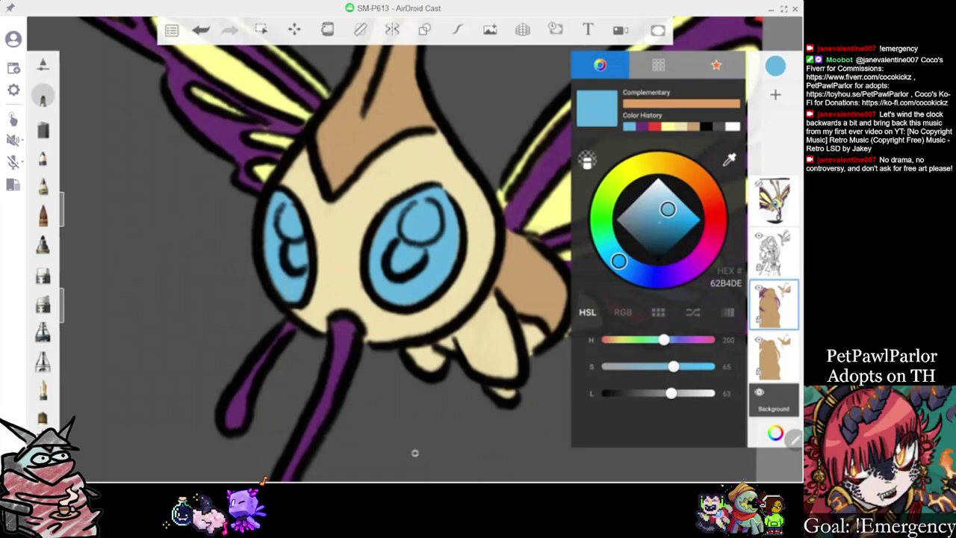
click(648, 240)
drag(62, 209, 61, 217)
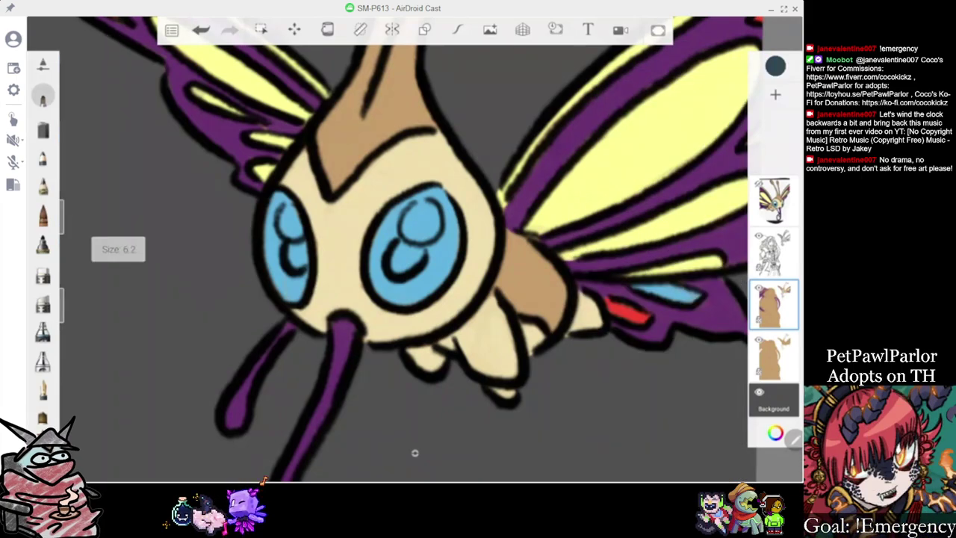
scroll(427, 310, up, 3)
mouse_move(380, 230)
mouse_down()
mouse_move(391, 249)
mouse_move(411, 229)
mouse_up()
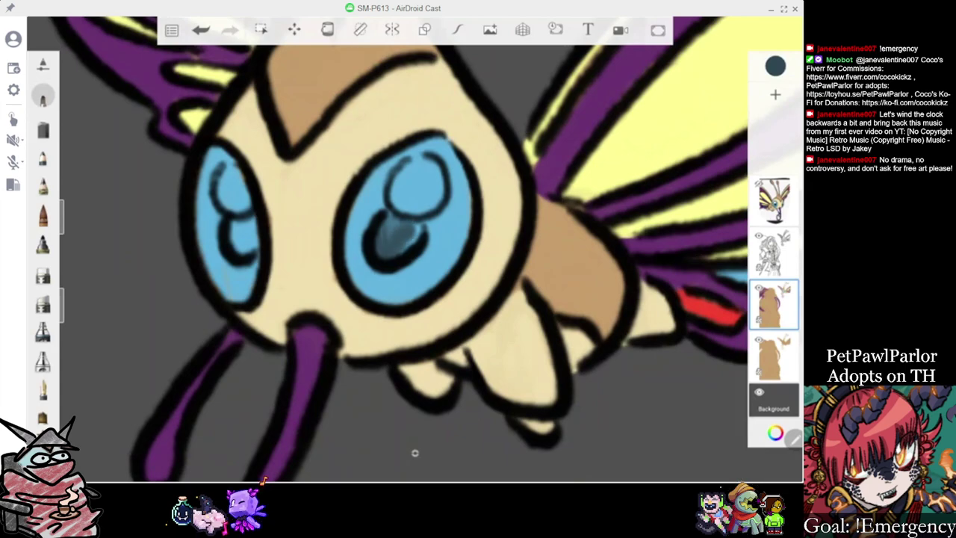
mouse_move(255, 219)
mouse_down()
mouse_move(243, 243)
mouse_move(250, 226)
mouse_up()
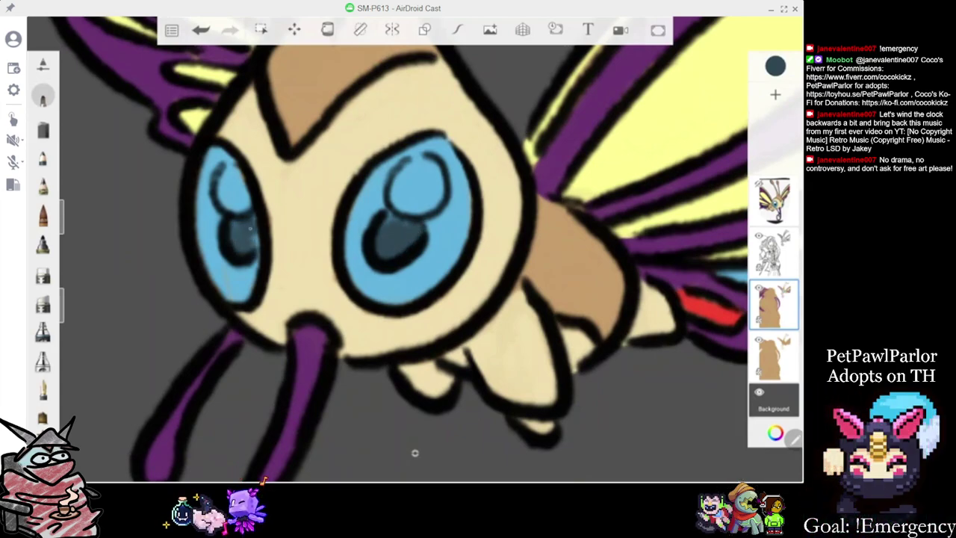
Change the color to white and fill the round highlight above the pupil in both insect eyes
click(775, 66)
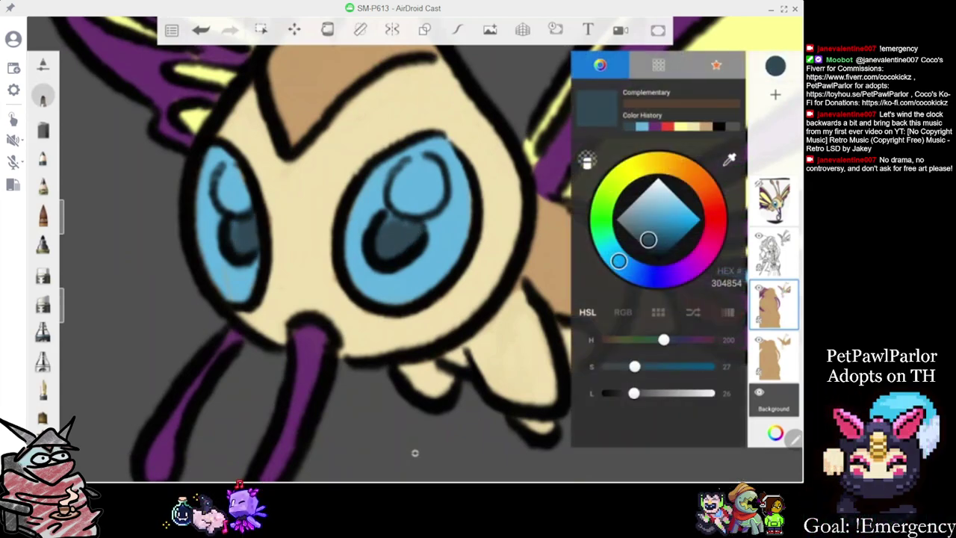
drag(648, 239, 657, 179)
mouse_move(433, 176)
mouse_down()
mouse_move(412, 169)
mouse_move(409, 188)
mouse_move(432, 200)
mouse_move(398, 197)
mouse_move(440, 179)
mouse_up()
mouse_move(230, 176)
mouse_down()
mouse_move(239, 204)
mouse_move(243, 189)
mouse_up()
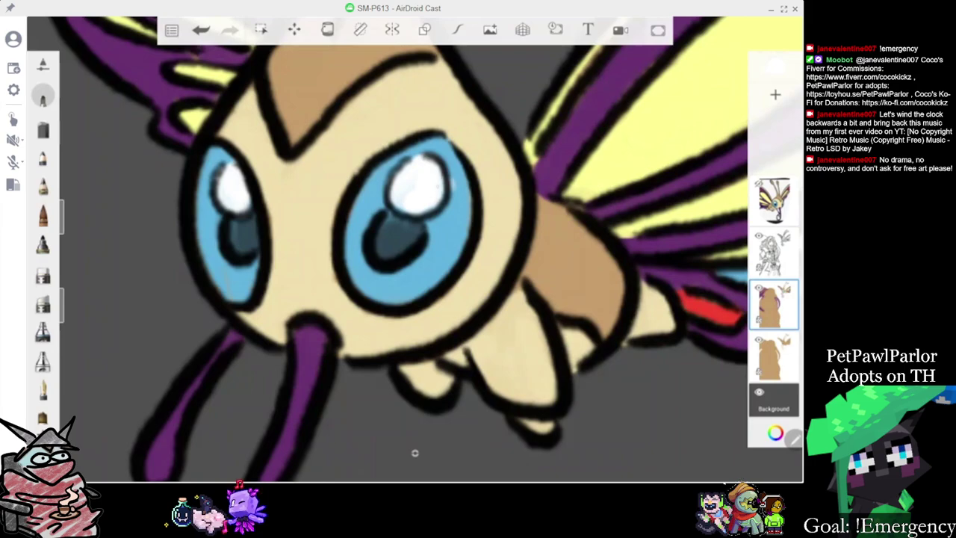
Choose a brighter light blue and brush soft lighter shading along the lower part of both insect eyes
scroll(415, 453, down, 5)
click(775, 65)
click(679, 199)
scroll(416, 453, up, 5)
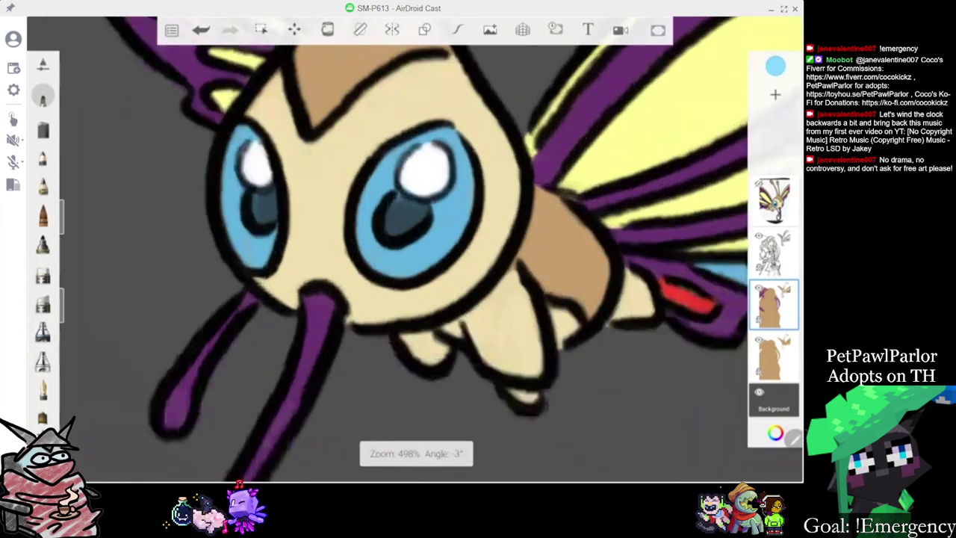
mouse_move(369, 266)
mouse_down()
mouse_move(439, 259)
mouse_move(463, 229)
mouse_up()
drag(222, 252, 251, 272)
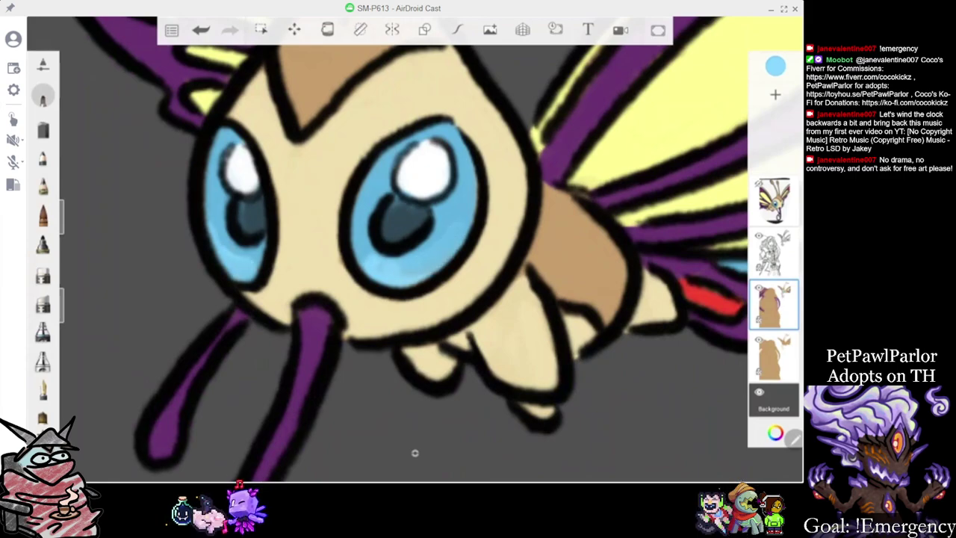
drag(380, 266, 437, 257)
scroll(414, 453, down, 5)
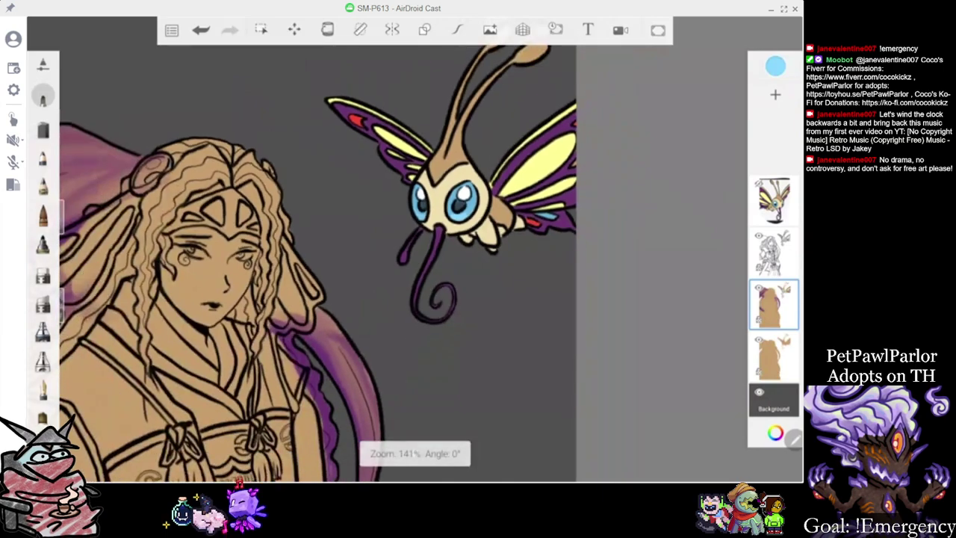
scroll(400, 269, down, 3)
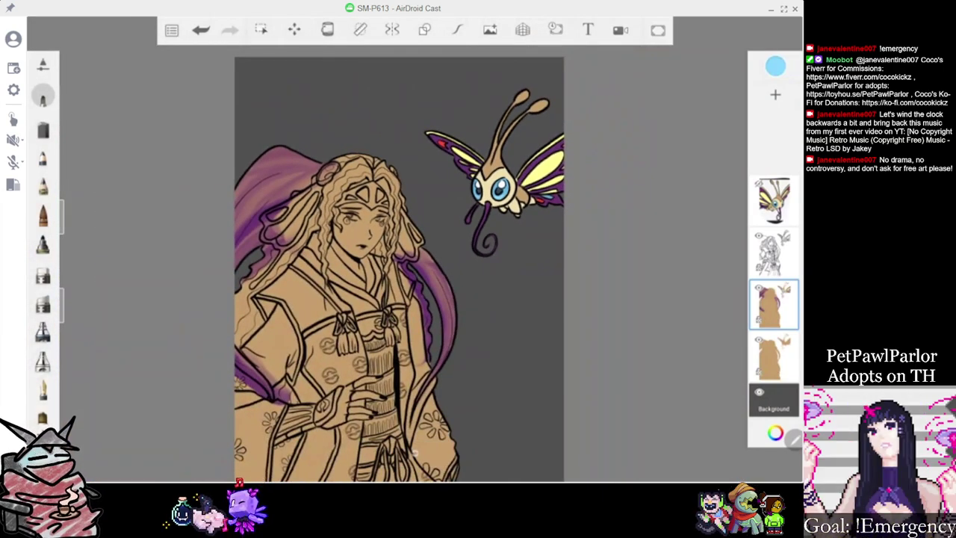
Choose a slightly deeper light blue and fill the oval gems on both sides of the robed character's hair
click(775, 433)
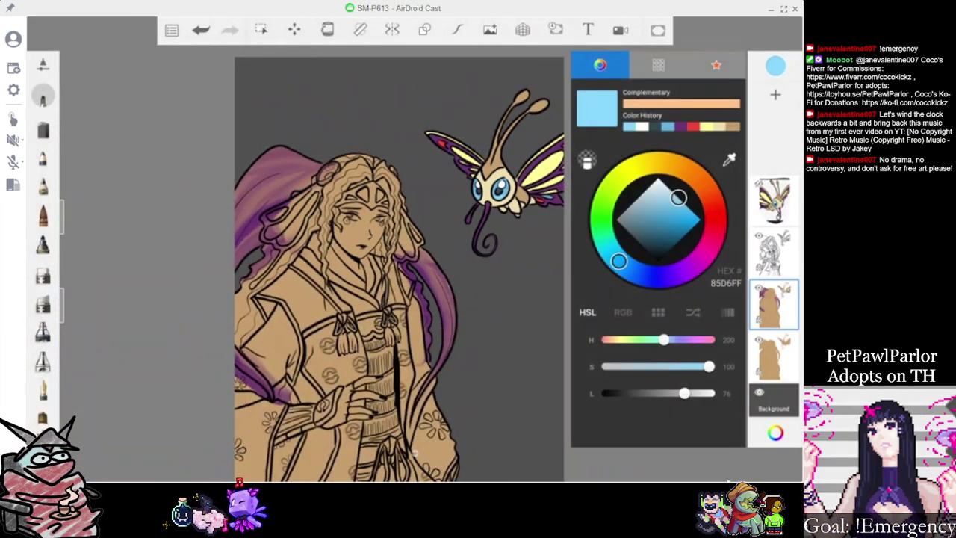
click(414, 454)
scroll(414, 454, up, 6)
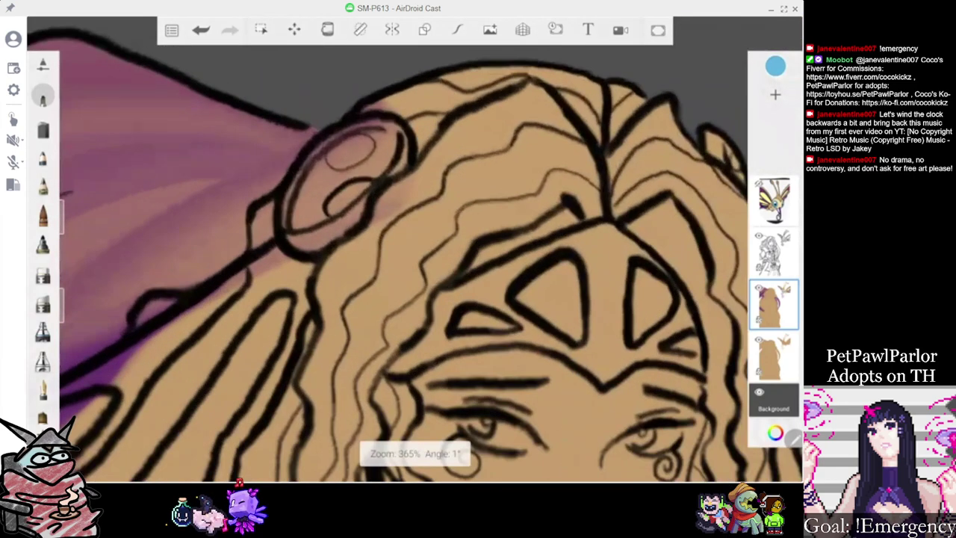
mouse_move(345, 149)
mouse_down()
mouse_move(300, 211)
mouse_move(312, 217)
mouse_move(359, 185)
mouse_up()
drag(389, 141, 332, 191)
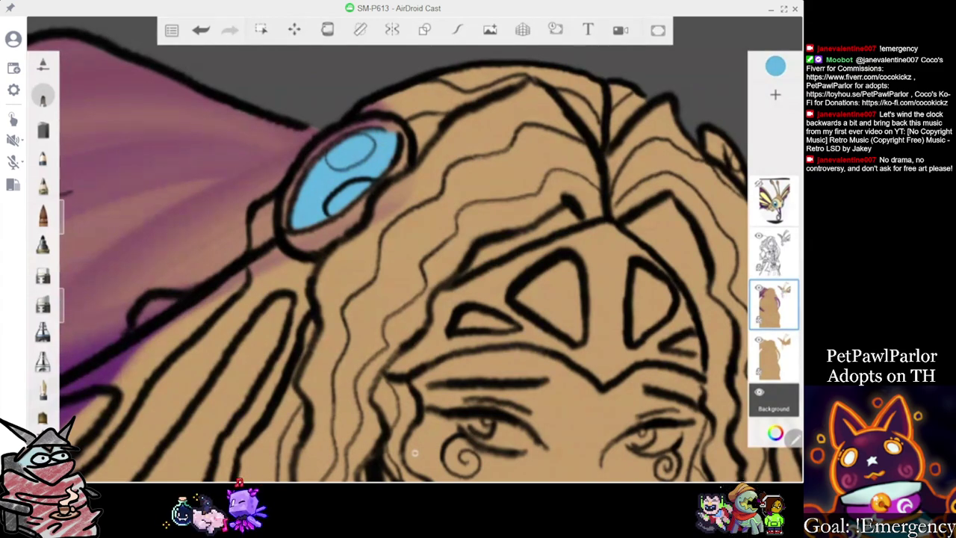
scroll(415, 246, down, 3)
scroll(373, 203, up, 4)
drag(527, 178, 531, 224)
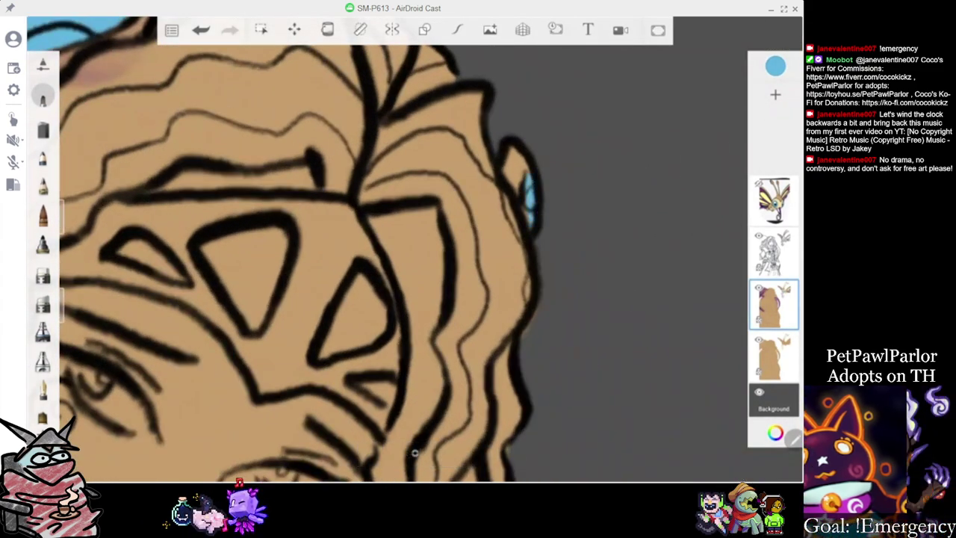
scroll(414, 452, down, 5)
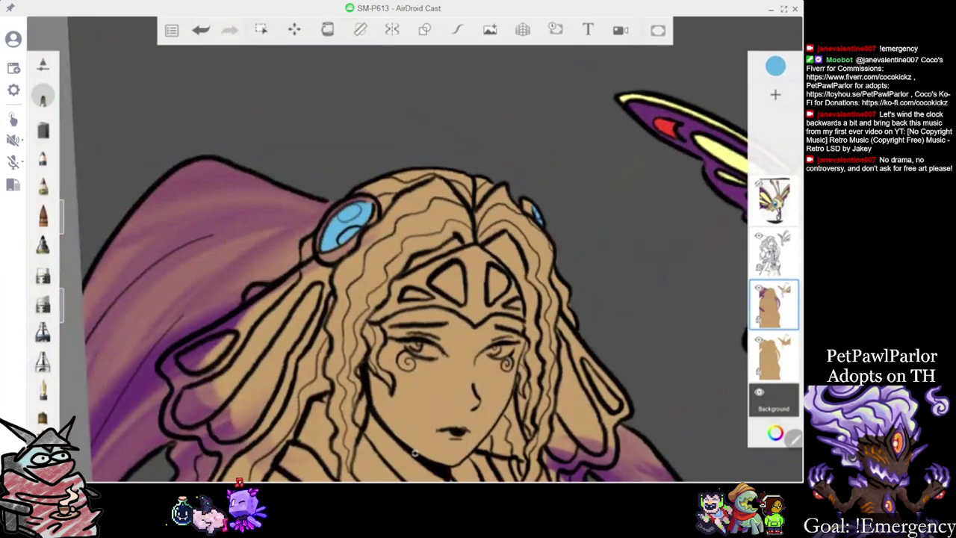
Color the gem details, fill the tiara insets red and light blue, and paint the left hair ornament's frame purple
click(775, 66)
click(707, 126)
scroll(415, 247, down, 3)
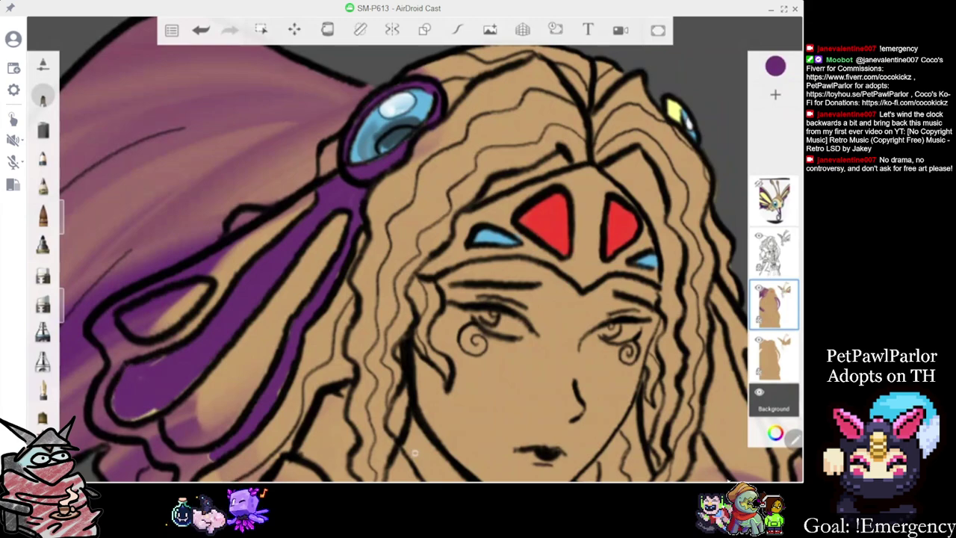
scroll(415, 452, down, 2)
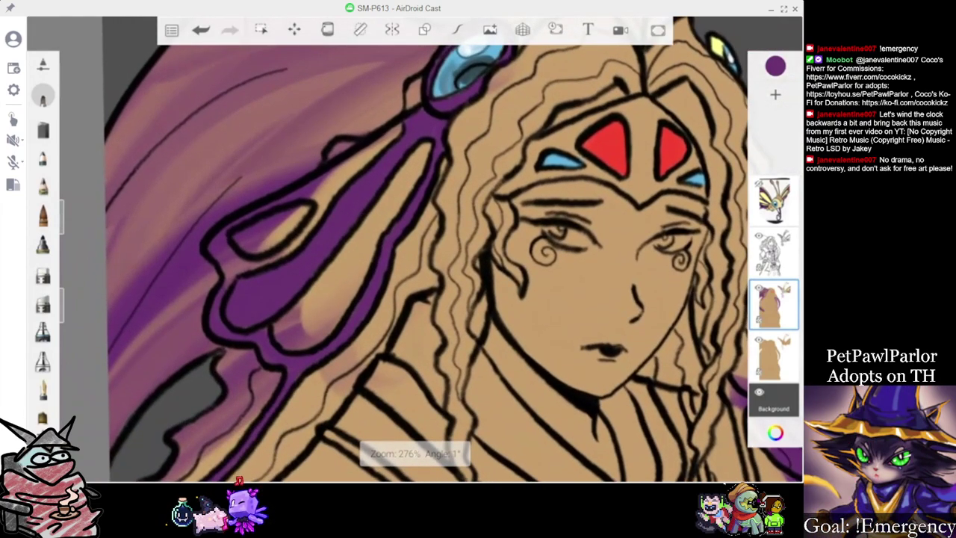
Fill the small teardrop insets of both wing-shaped hair ornaments with red and save the sketch
click(775, 66)
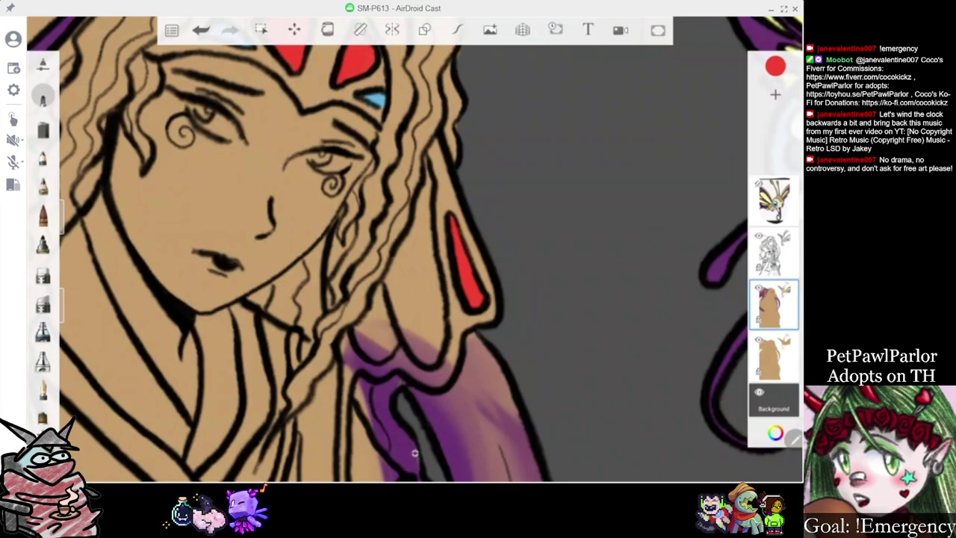
scroll(489, 226, down, 2)
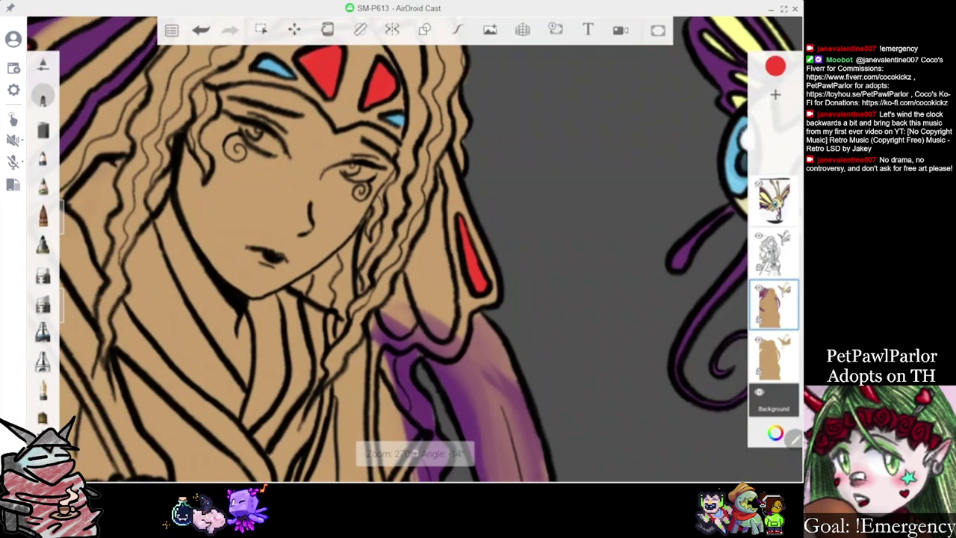
click(171, 29)
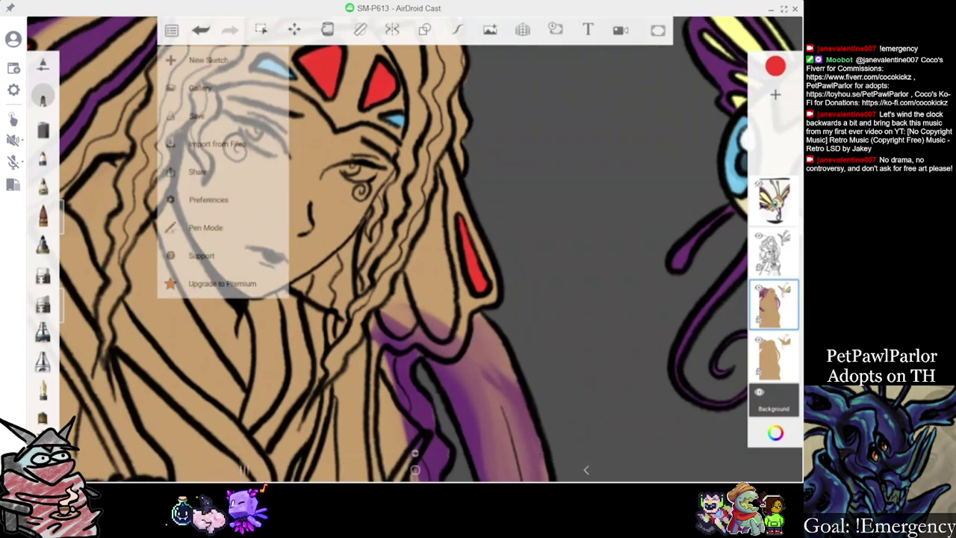
click(199, 115)
click(221, 88)
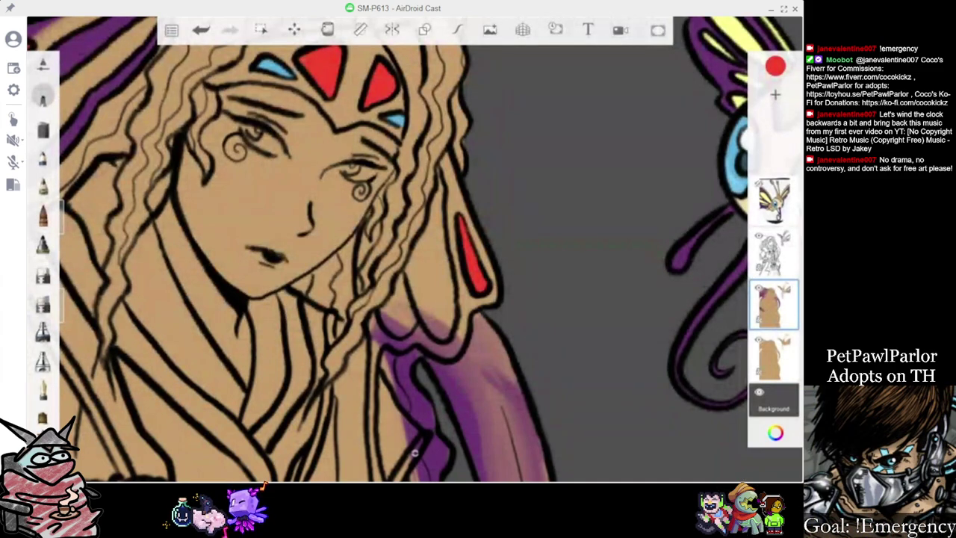
Change the color to purple 6A3173 and paint the hanging tail and scalloped lower edge of the right hair ornament
scroll(415, 453, down, 5)
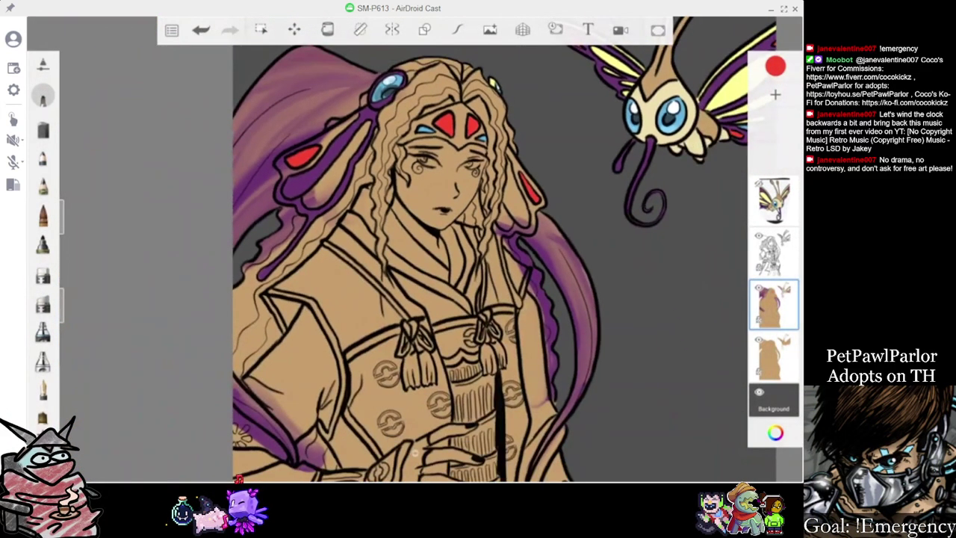
click(775, 67)
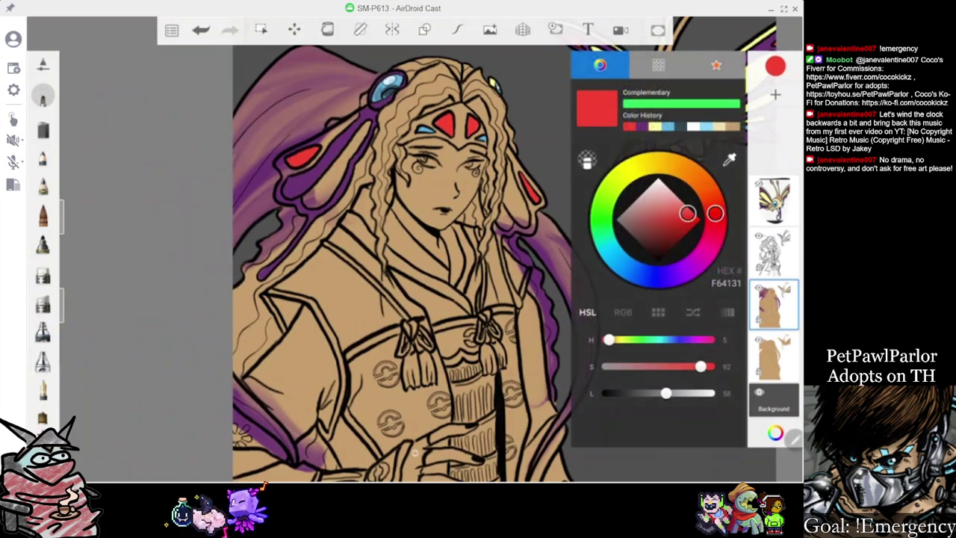
click(642, 127)
scroll(415, 452, up, 5)
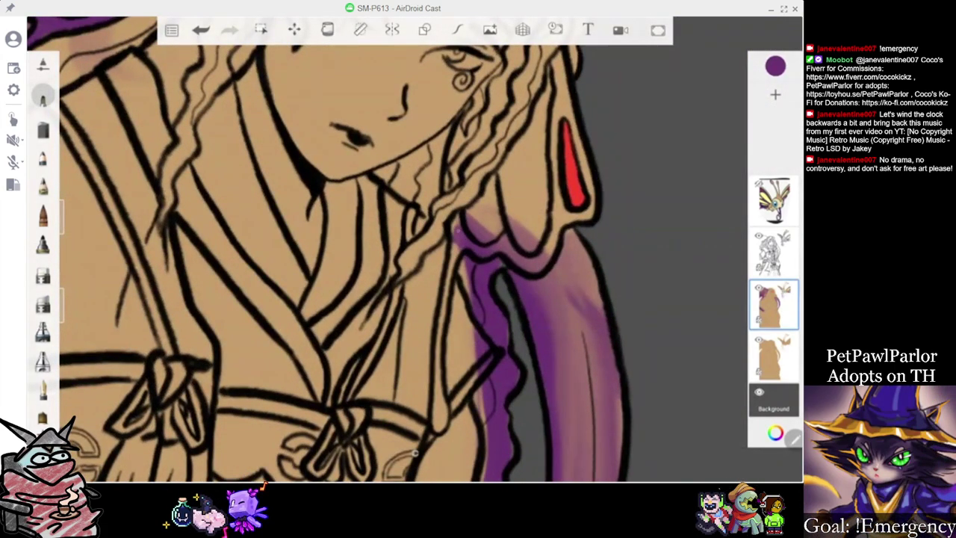
drag(450, 273, 443, 304)
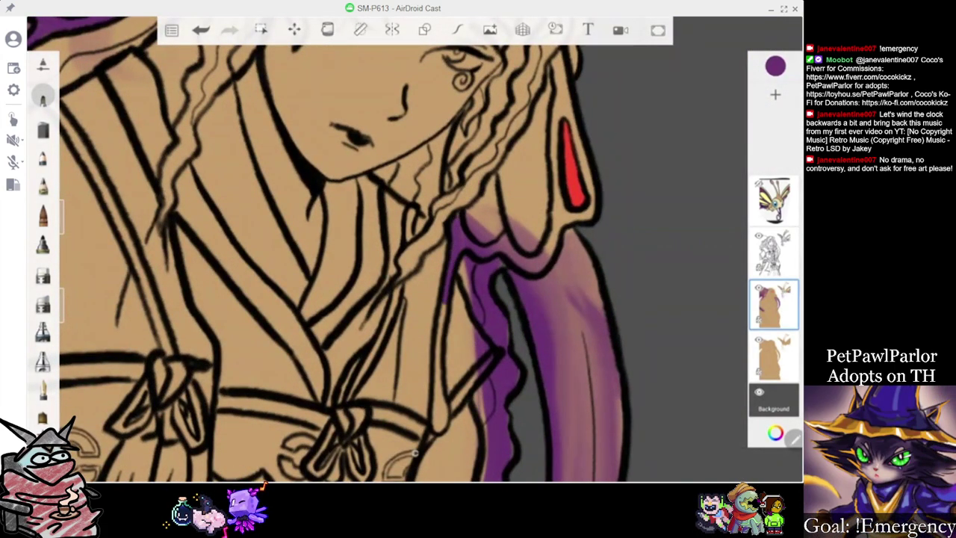
drag(439, 394, 436, 425)
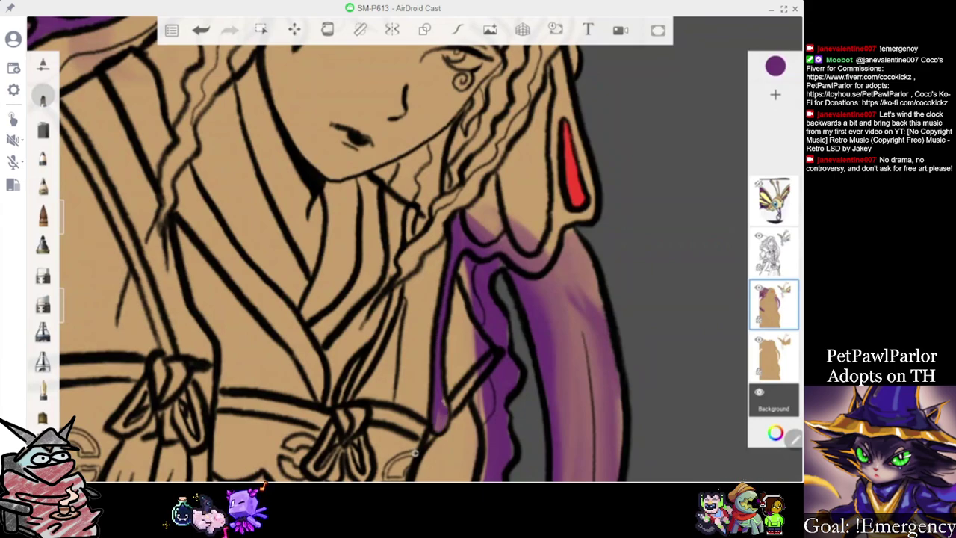
scroll(414, 452, down, 2)
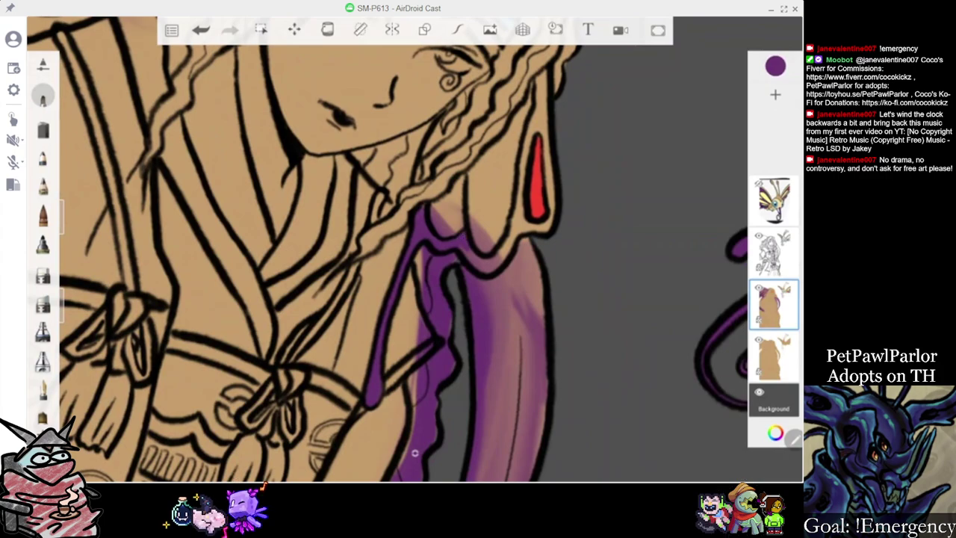
drag(489, 261, 522, 220)
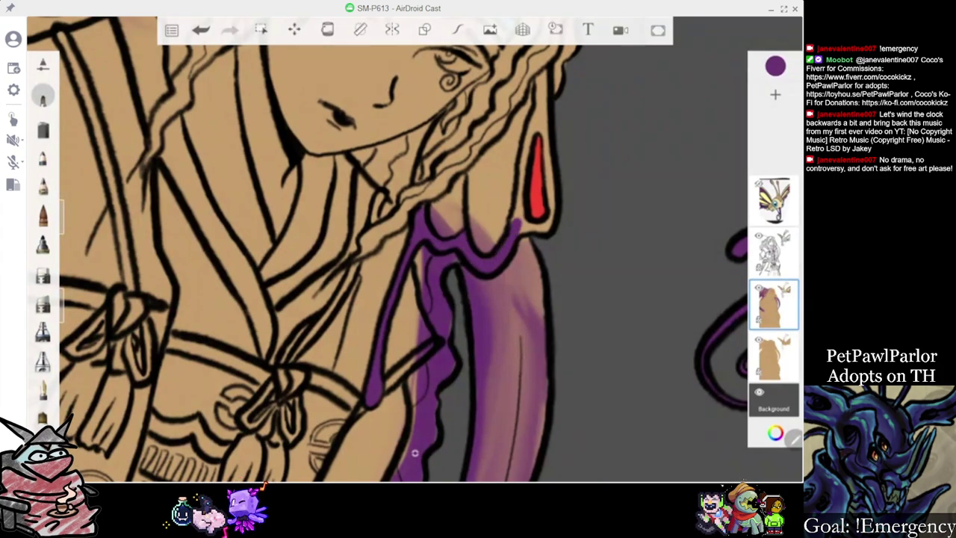
scroll(415, 453, down, 5)
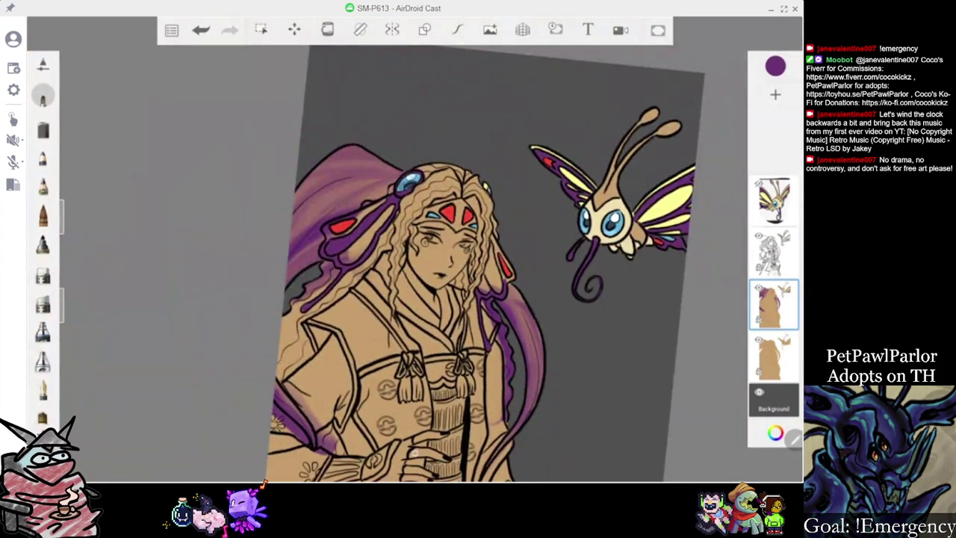
Fill the remaining tan border around the left hair ornament's red inset with purple, up to the blue gem
scroll(415, 452, up, 5)
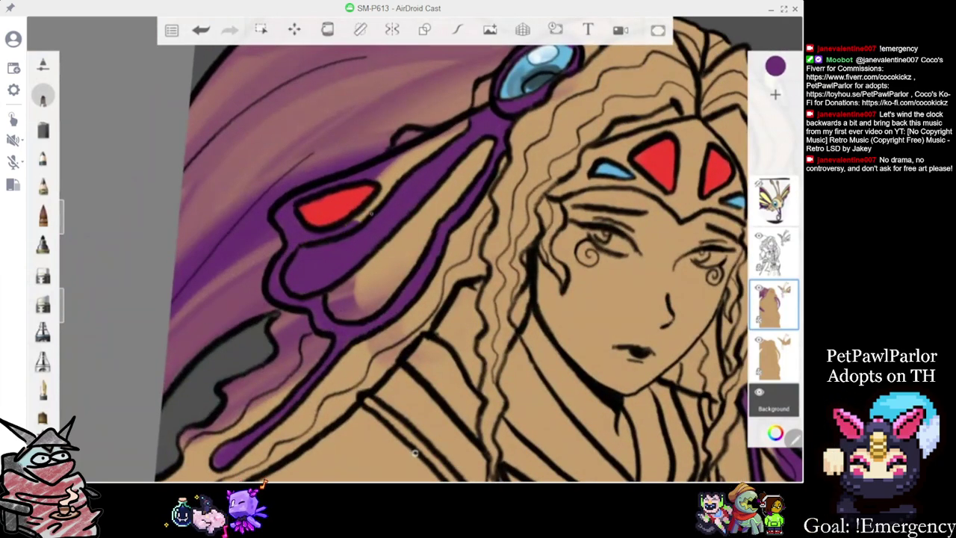
mouse_move(396, 185)
mouse_down()
mouse_move(377, 176)
mouse_move(437, 143)
mouse_move(400, 170)
mouse_up()
drag(445, 134, 460, 128)
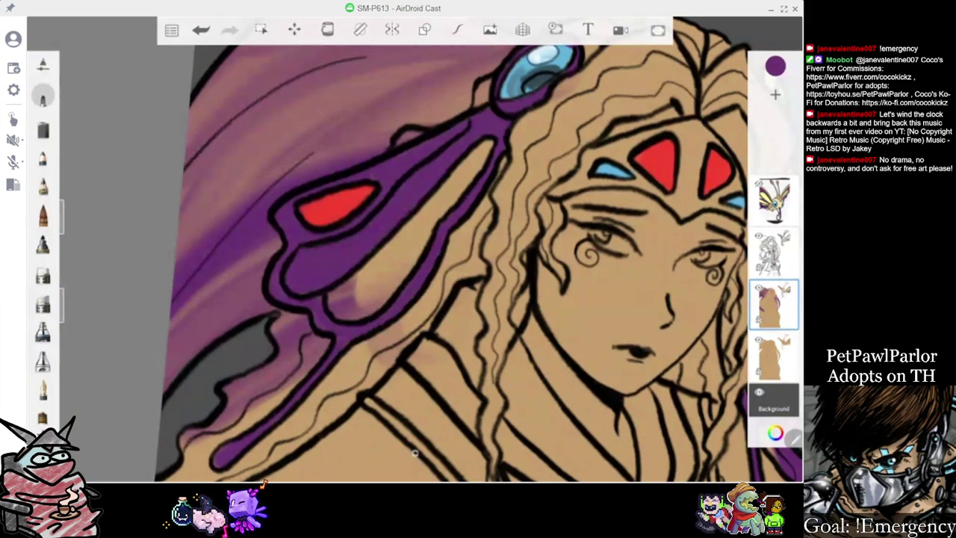
scroll(403, 262, down, 5)
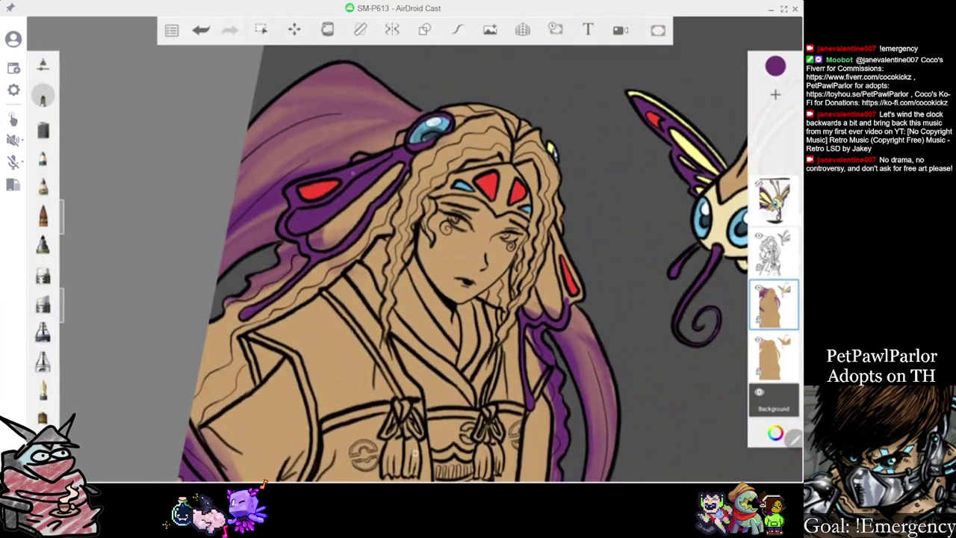
Paint the frame around the red inset of the right hair ornament purple, up to the hair strands
scroll(414, 453, up, 5)
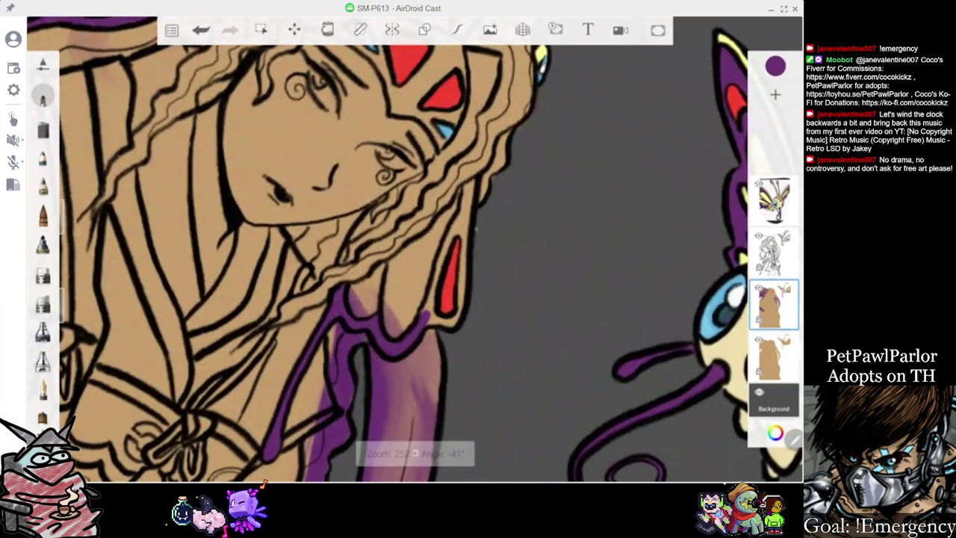
drag(432, 303, 452, 233)
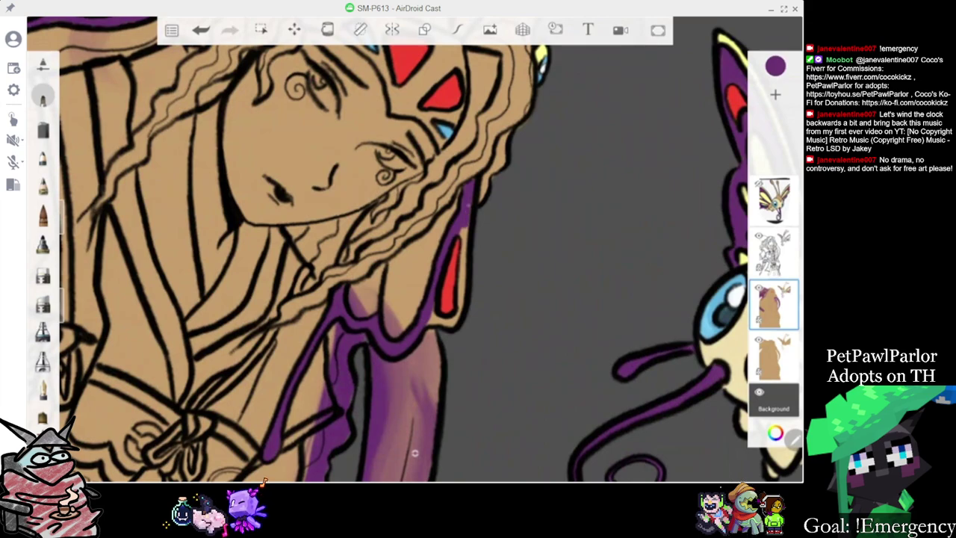
drag(463, 256, 461, 301)
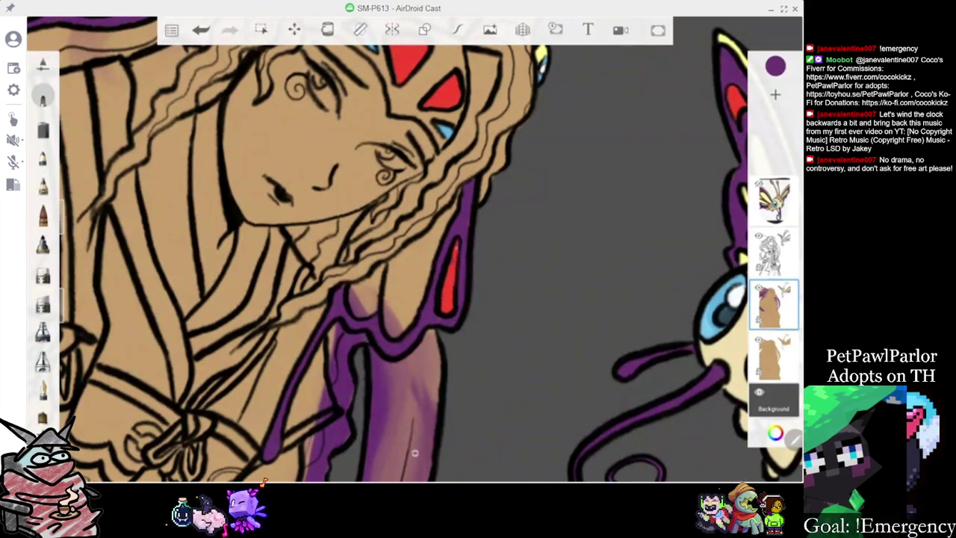
scroll(415, 453, down, 5)
scroll(415, 453, up, 5)
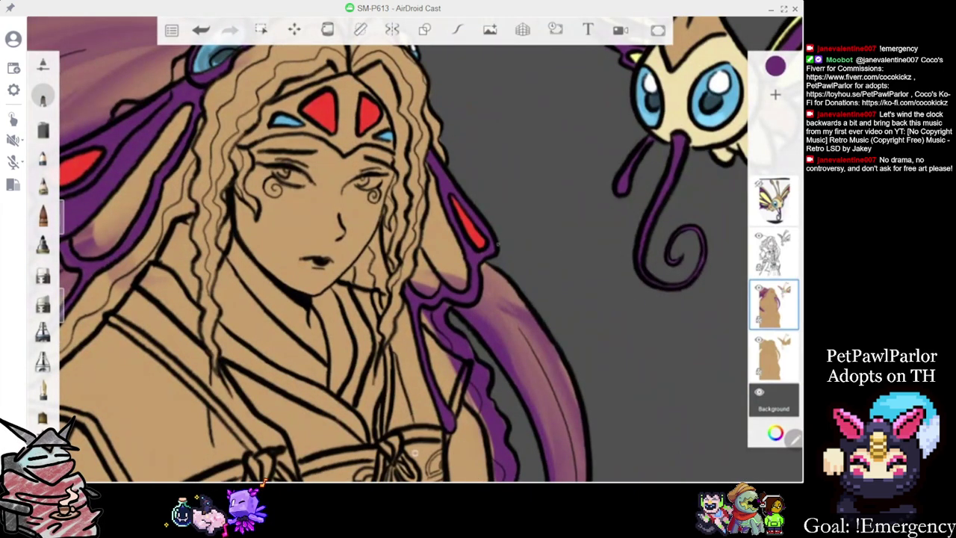
Fill the large inner panel of the right hair ornament with purple and undo the last stroke
scroll(414, 453, down, 2)
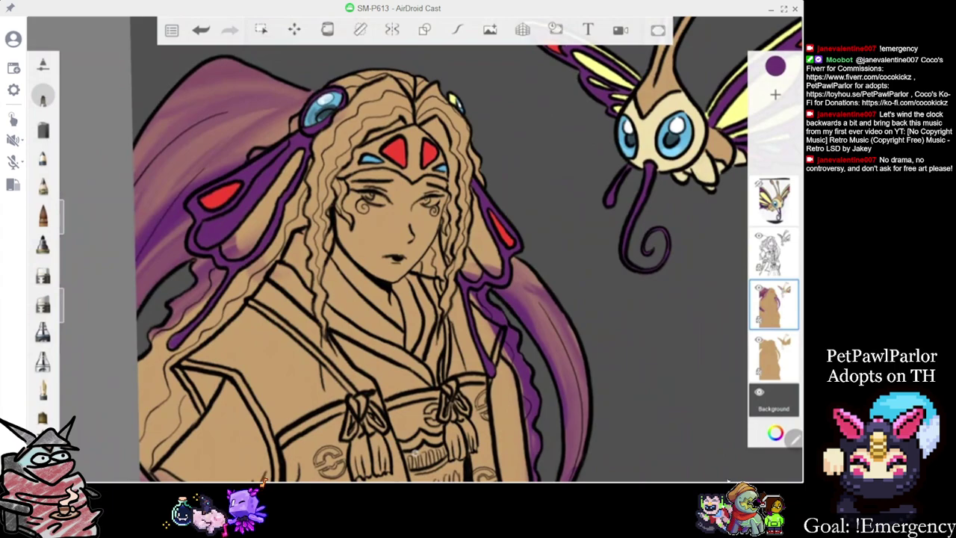
scroll(416, 250, down, 2)
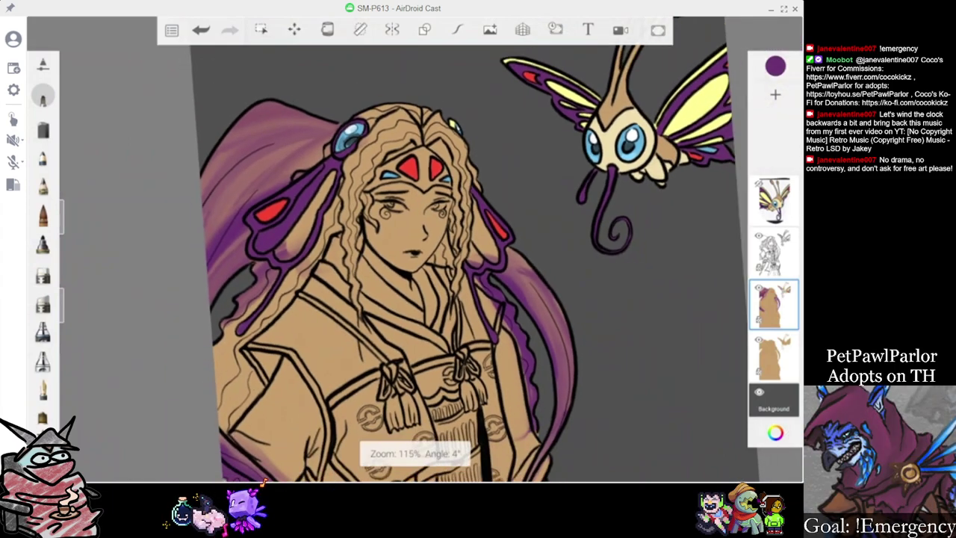
scroll(415, 250, down, 1)
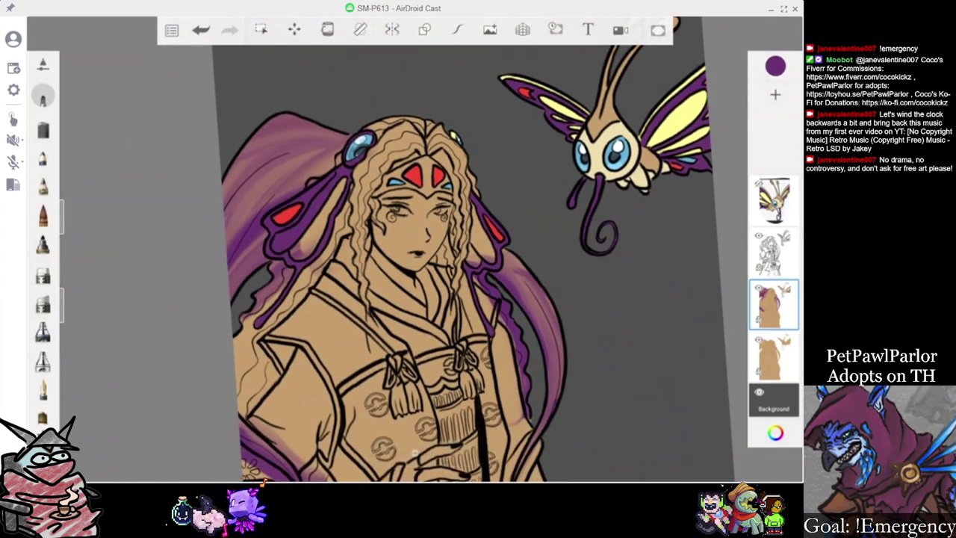
scroll(415, 250, up, 3)
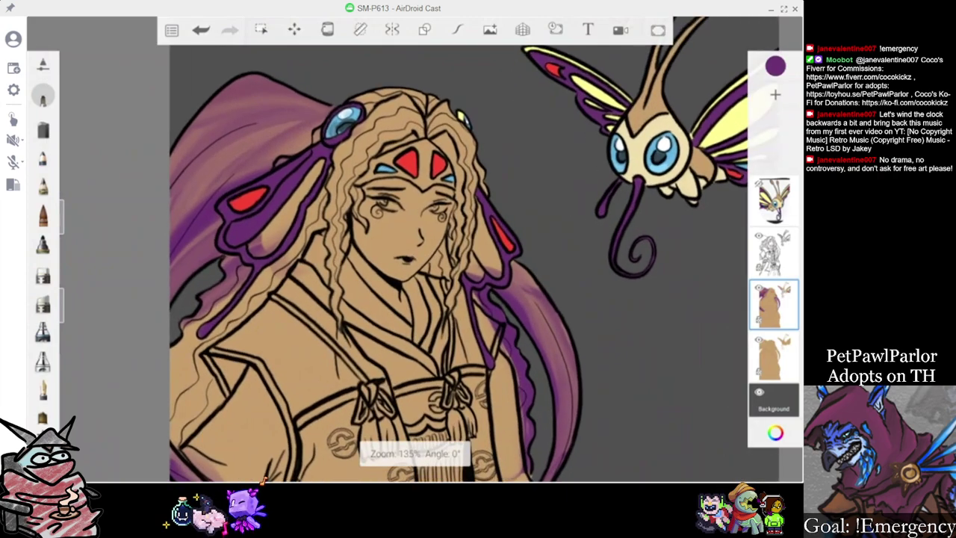
scroll(415, 249, up, 5)
drag(426, 212, 420, 311)
mouse_move(418, 257)
mouse_down()
mouse_move(434, 287)
mouse_move(437, 258)
mouse_move(455, 250)
mouse_move(477, 205)
mouse_move(446, 230)
mouse_move(452, 170)
mouse_move(461, 208)
mouse_move(446, 232)
mouse_move(447, 210)
mouse_move(458, 213)
mouse_move(523, 126)
mouse_up()
key(ctrl+z)
scroll(478, 254, down, 5)
Sample the pale yellow from the insect's wing and fill the long inner panel of the left hair ornament
click(775, 65)
click(728, 159)
click(655, 92)
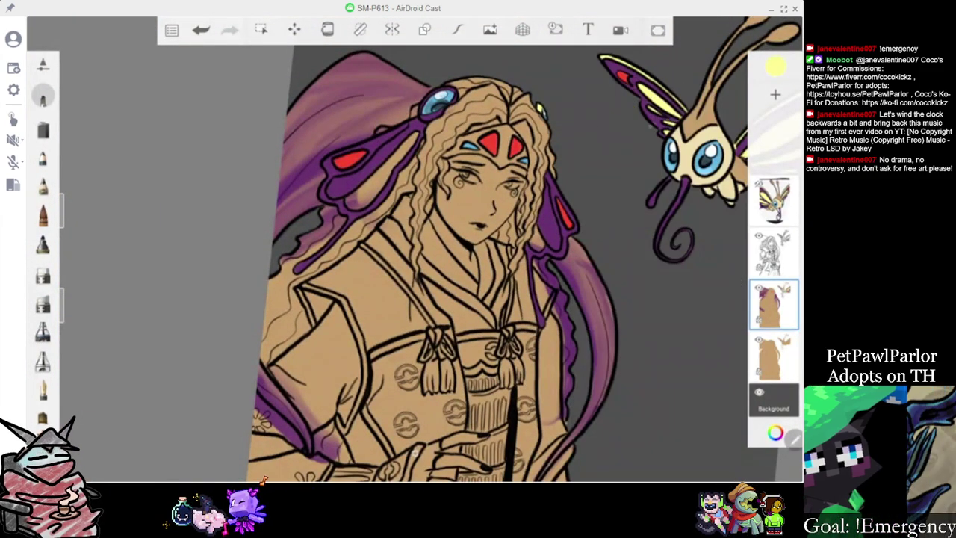
scroll(369, 159, up, 5)
mouse_move(366, 242)
mouse_down()
mouse_move(325, 262)
mouse_move(359, 254)
mouse_move(336, 268)
mouse_move(377, 235)
mouse_move(390, 199)
mouse_move(361, 212)
mouse_move(415, 172)
mouse_move(476, 75)
mouse_up()
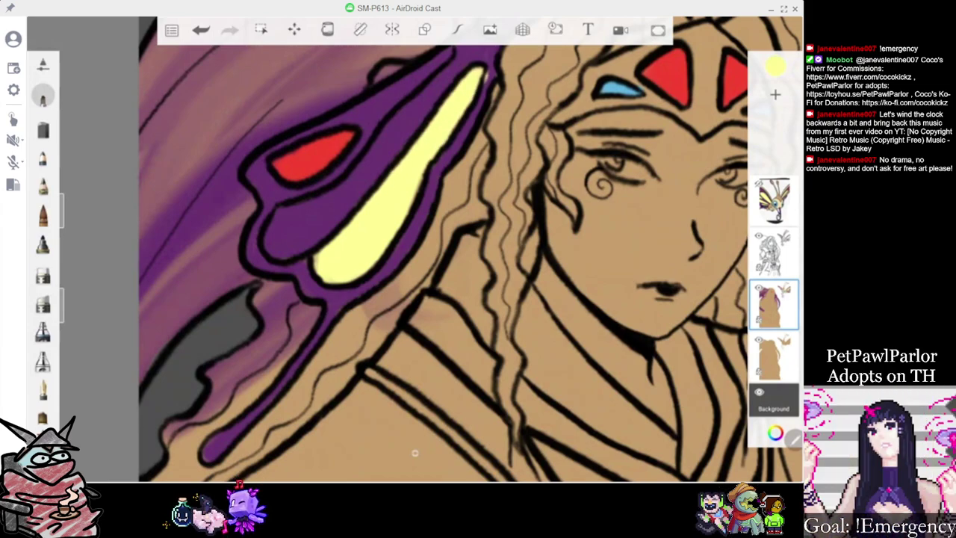
scroll(448, 254, down, 2)
Switch to purple 6A3173 and touch up the frame of the right hair ornament beside the hair strands
click(775, 66)
click(642, 127)
click(512, 191)
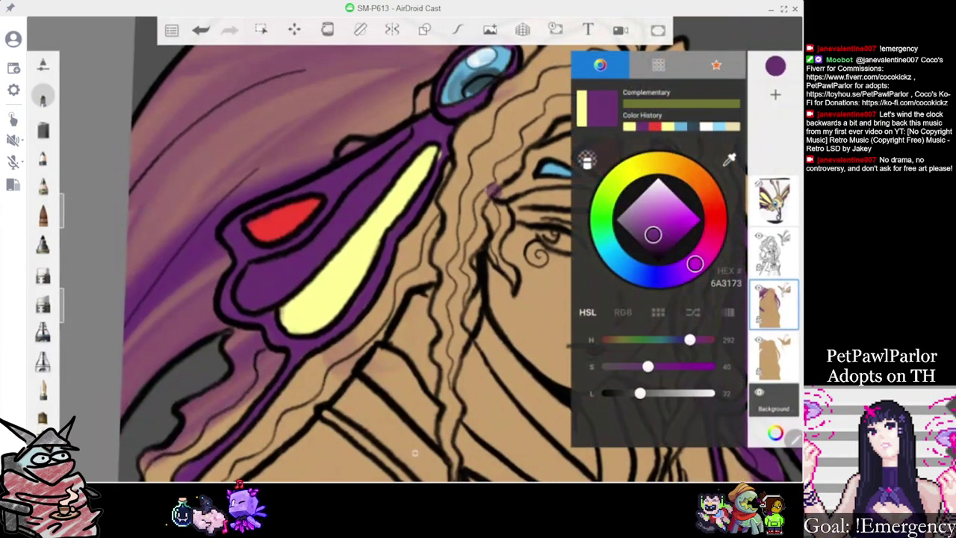
drag(63, 211, 63, 217)
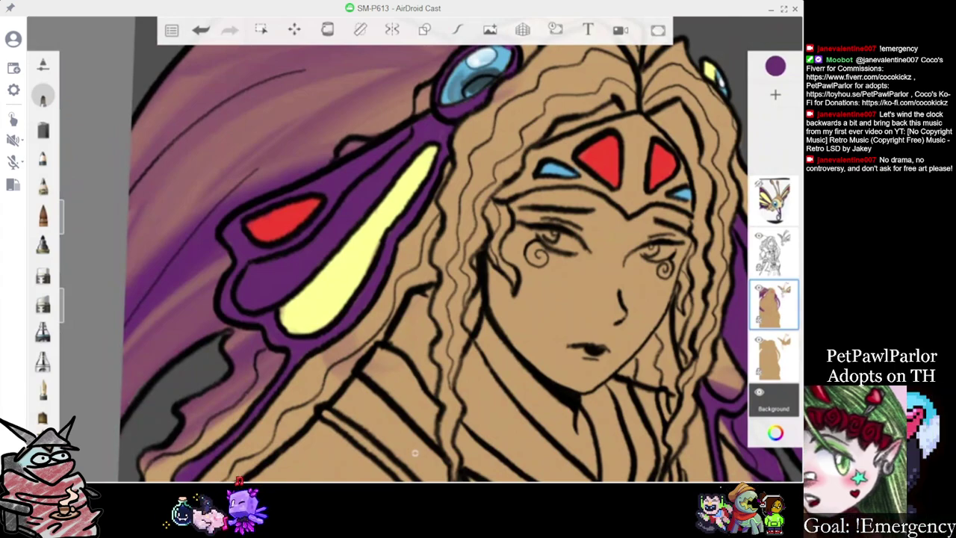
scroll(403, 250, down, 5)
scroll(415, 250, up, 5)
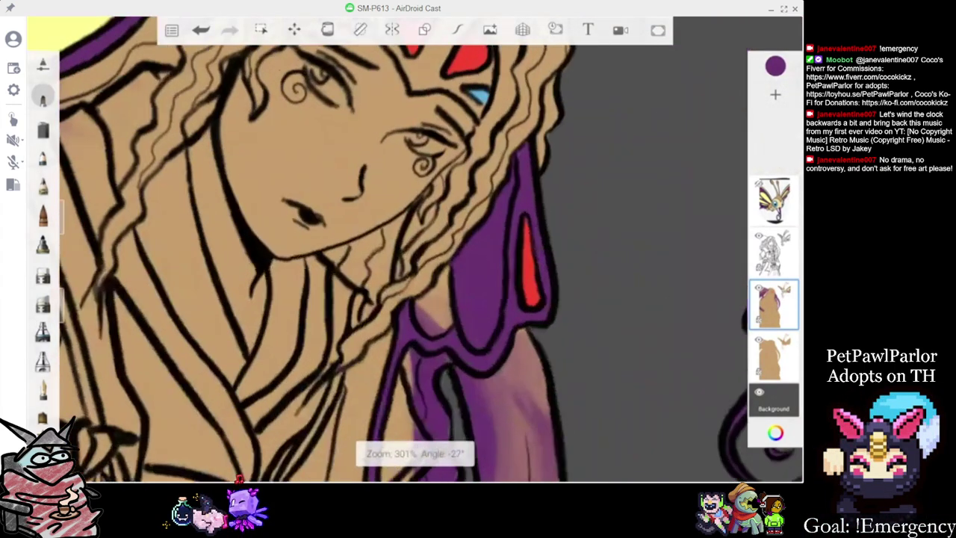
mouse_move(387, 302)
mouse_down()
mouse_move(396, 333)
mouse_move(415, 332)
mouse_move(412, 289)
mouse_move(404, 319)
mouse_move(428, 261)
mouse_up()
Switch back to the insect's pale yellow and fill the small inner panel of the right hair ornament next to the hair
click(775, 66)
click(652, 125)
scroll(415, 452, down, 10)
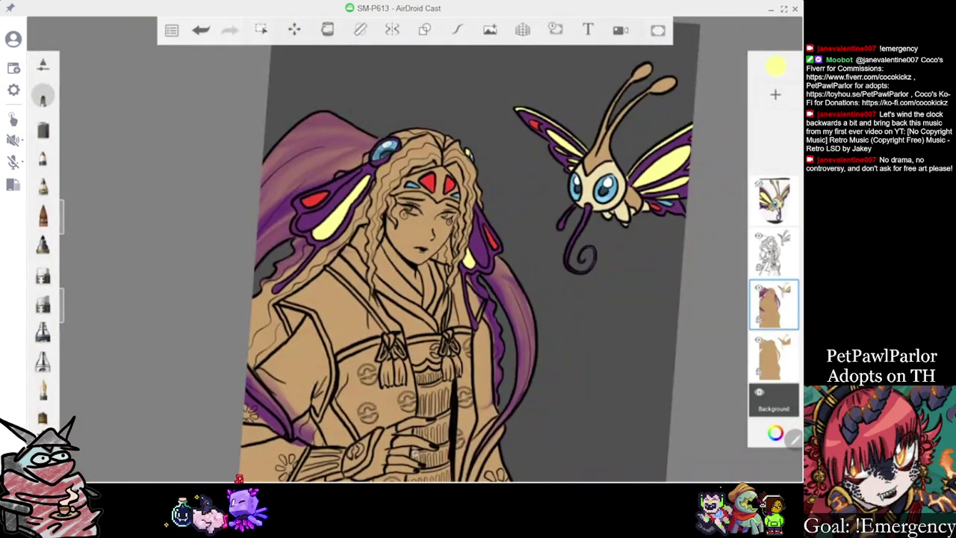
Sample the tan from the insect's head as the paint color
click(775, 433)
click(728, 160)
drag(416, 207, 595, 157)
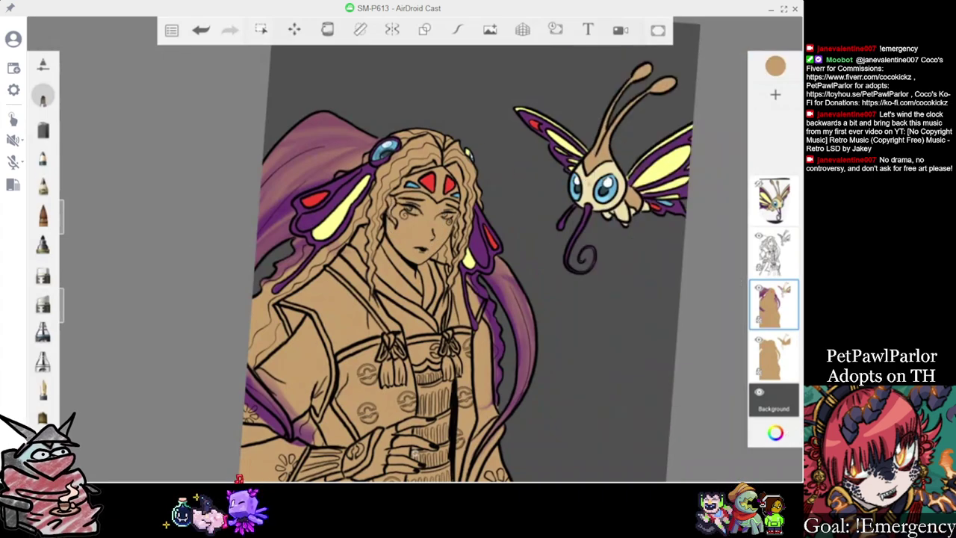
scroll(415, 250, up, 5)
click(775, 66)
click(729, 160)
click(527, 165)
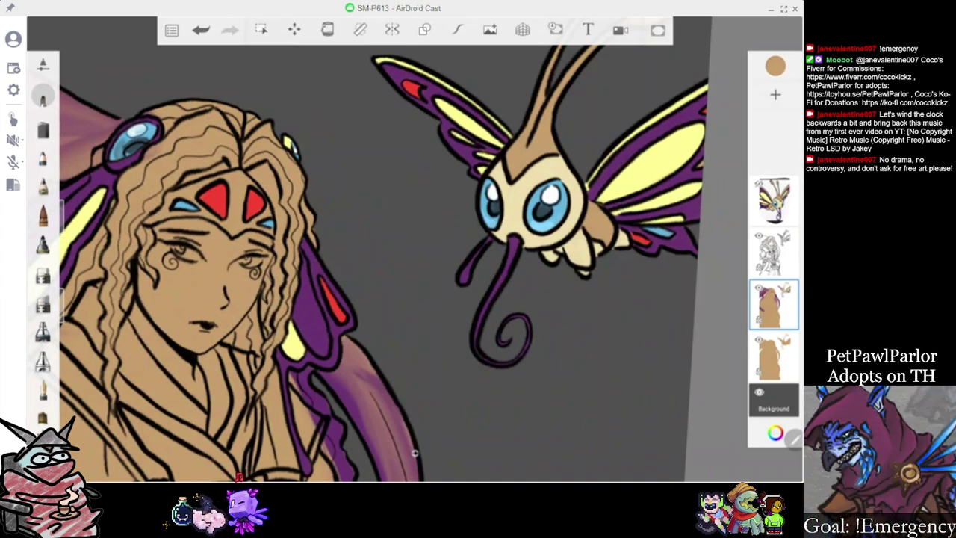
Sample the cream from the insect's face and adjust it to the light skin tone EBCEAD
click(775, 67)
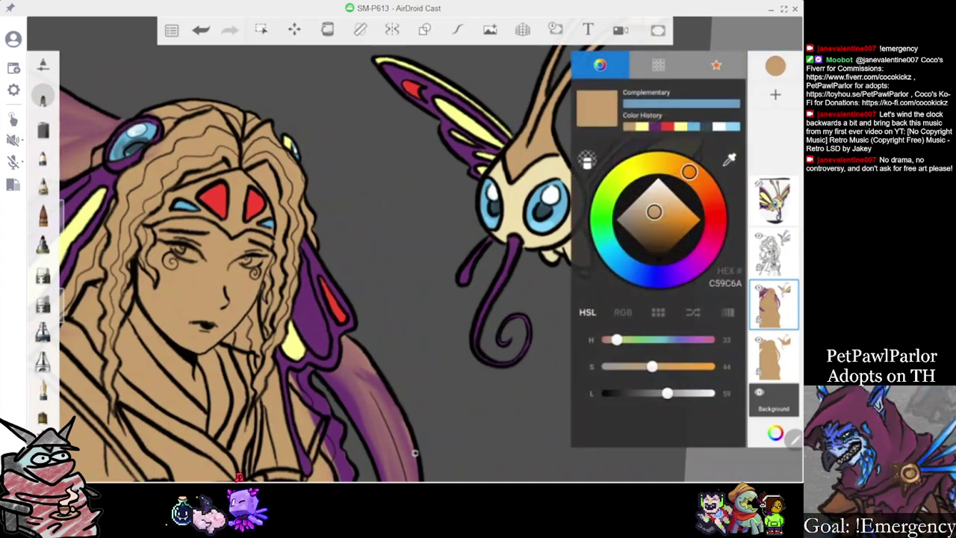
click(728, 159)
drag(415, 219, 522, 196)
drag(662, 162, 662, 195)
scroll(373, 254, up, 5)
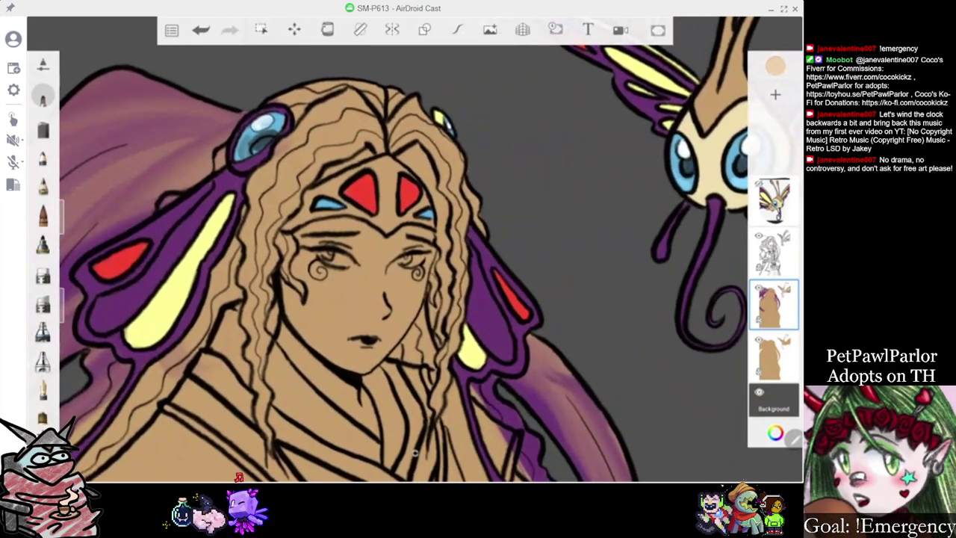
Adjust the brush size and paint the skin tone over the character's forehead, left eye area and upper cheek
mouse_move(349, 264)
mouse_down()
mouse_move(348, 307)
mouse_move(342, 300)
mouse_move(339, 311)
mouse_move(311, 295)
mouse_up()
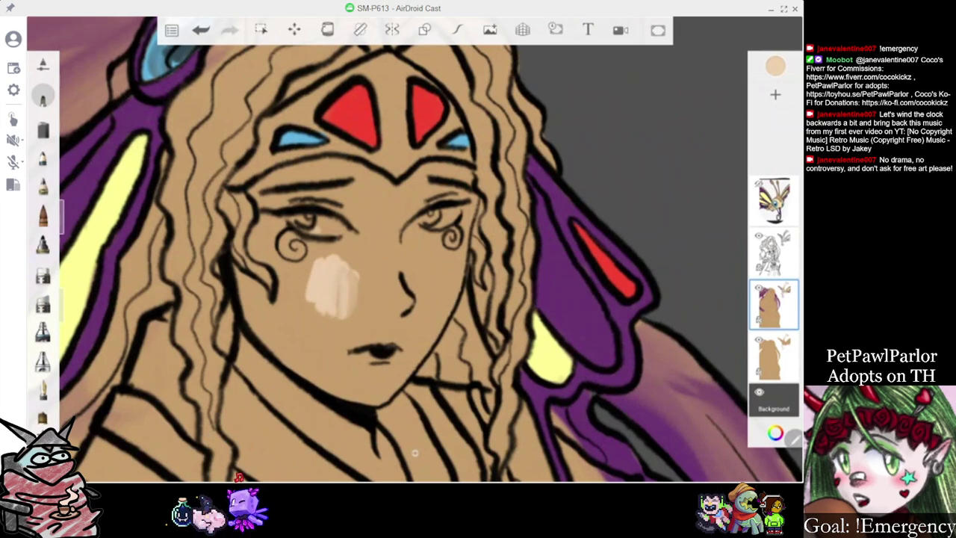
scroll(43, 276, down, 1)
drag(61, 216, 61, 188)
drag(330, 251, 350, 227)
click(163, 186)
drag(61, 189, 61, 202)
mouse_move(325, 209)
mouse_down()
mouse_move(373, 206)
mouse_move(357, 182)
mouse_move(314, 174)
mouse_move(258, 196)
mouse_move(269, 243)
mouse_move(258, 261)
mouse_move(303, 276)
mouse_move(295, 340)
mouse_up()
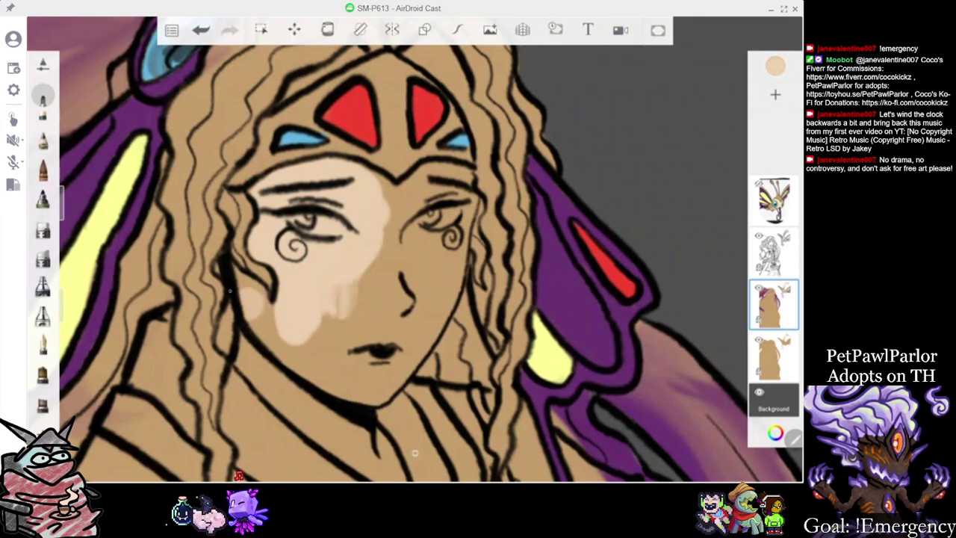
Fill the rest of the character's face with the skin tone, from the left cheek and chin across to the right cheek
mouse_move(250, 298)
mouse_down()
mouse_move(247, 280)
mouse_move(254, 329)
mouse_move(272, 318)
mouse_move(302, 355)
mouse_up()
mouse_move(283, 310)
mouse_down()
mouse_move(332, 377)
mouse_move(342, 314)
mouse_up()
mouse_move(348, 358)
mouse_down()
mouse_move(366, 312)
mouse_move(360, 279)
mouse_move(336, 299)
mouse_up()
mouse_move(306, 380)
mouse_down()
mouse_move(378, 396)
mouse_move(416, 356)
mouse_move(422, 335)
mouse_move(379, 337)
mouse_move(391, 185)
mouse_move(410, 197)
mouse_move(453, 172)
mouse_move(469, 174)
mouse_move(452, 248)
mouse_move(430, 262)
mouse_move(396, 254)
mouse_up()
mouse_move(375, 287)
mouse_down()
mouse_move(393, 270)
mouse_move(410, 314)
mouse_move(430, 280)
mouse_move(439, 322)
mouse_move(448, 277)
mouse_up()
drag(445, 323, 465, 247)
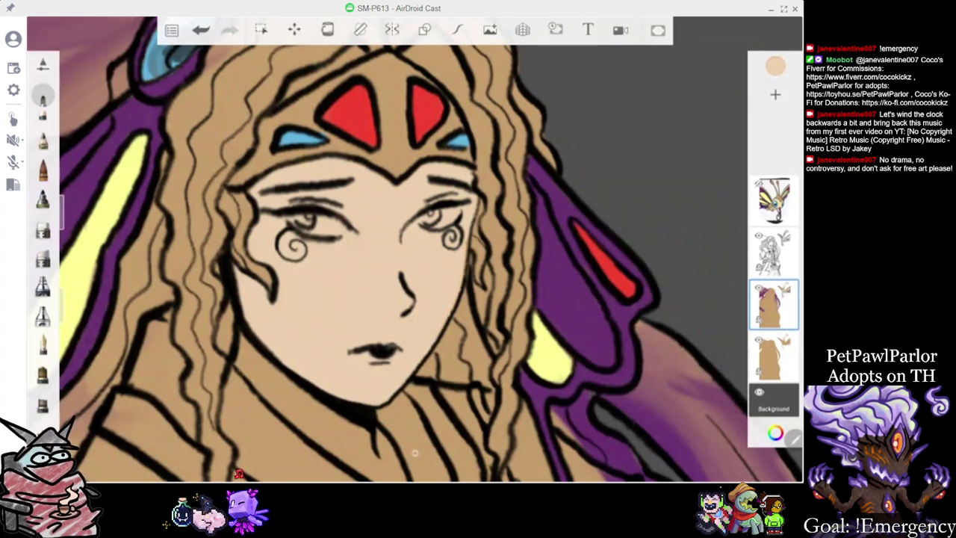
Paint the character's exposed neck with the skin tone, down to the crossed collar
scroll(448, 224, down, 5)
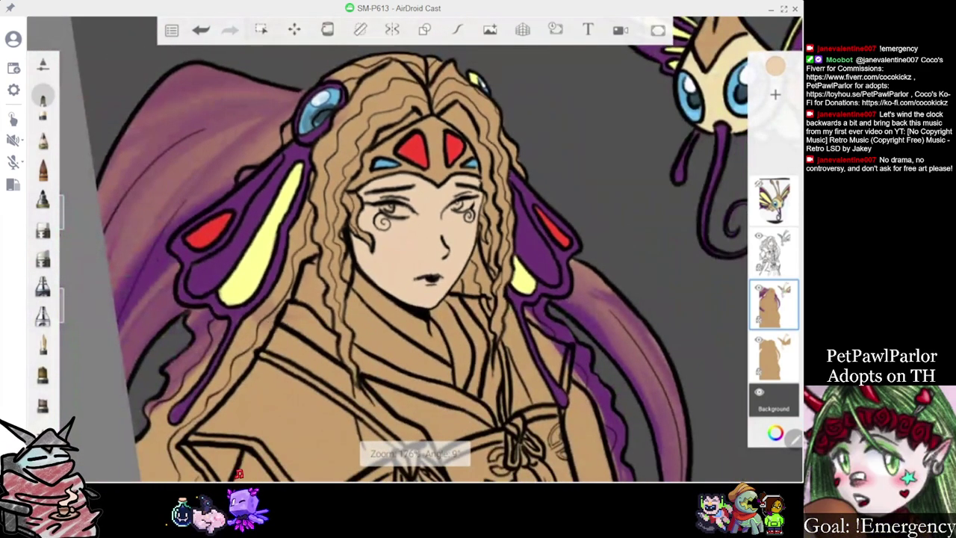
scroll(429, 299, up, 5)
mouse_move(326, 187)
mouse_down()
mouse_move(337, 234)
mouse_move(360, 251)
mouse_move(394, 277)
mouse_up()
mouse_move(336, 242)
mouse_down()
mouse_move(395, 306)
mouse_move(415, 312)
mouse_up()
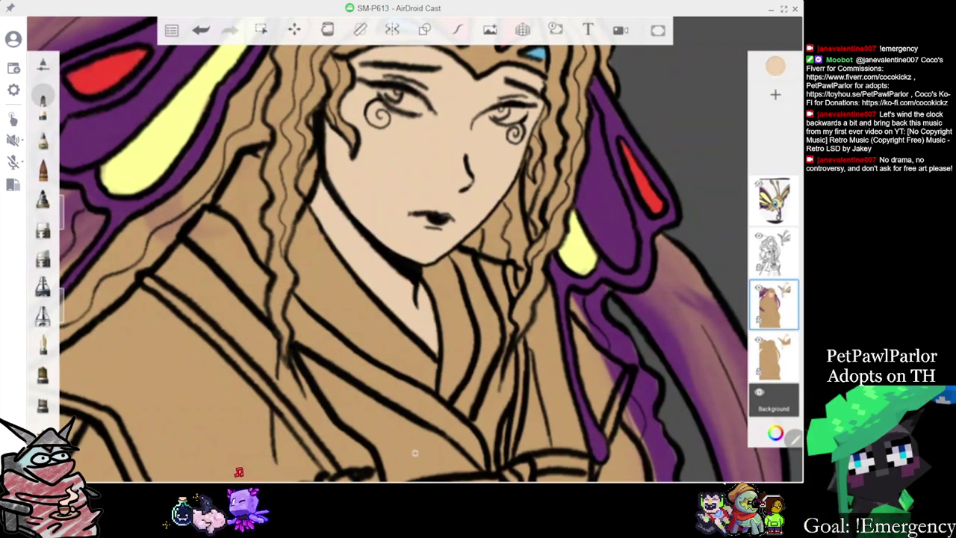
Switch to the recently used purple, adjust the brush size and paint the tiara's upper left edge from its peak downward
scroll(415, 262, down, 5)
scroll(415, 261, up, 2)
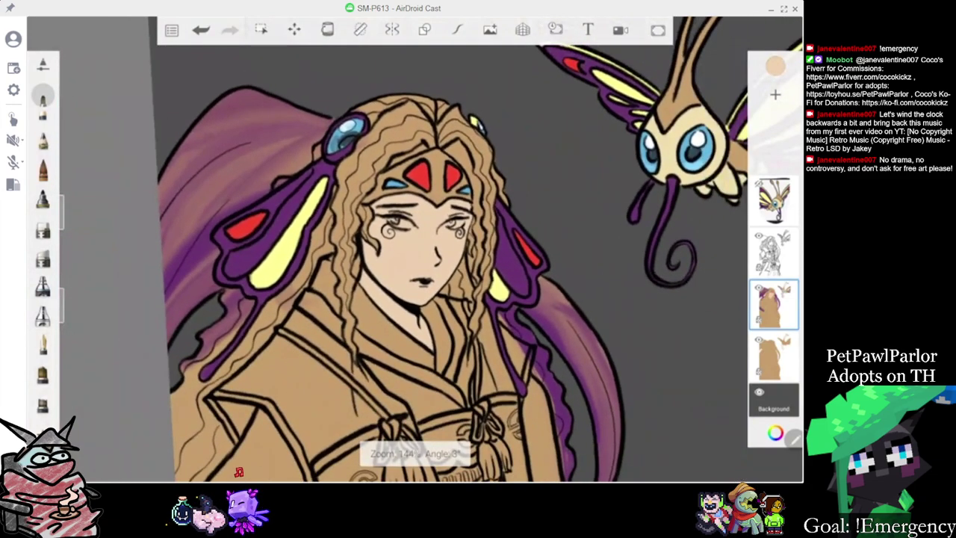
drag(424, 178, 387, 170)
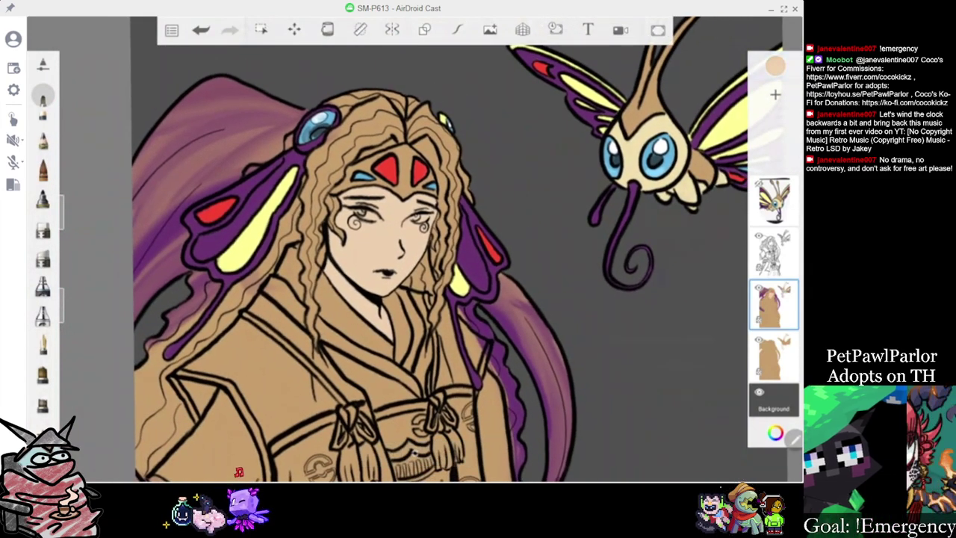
click(775, 65)
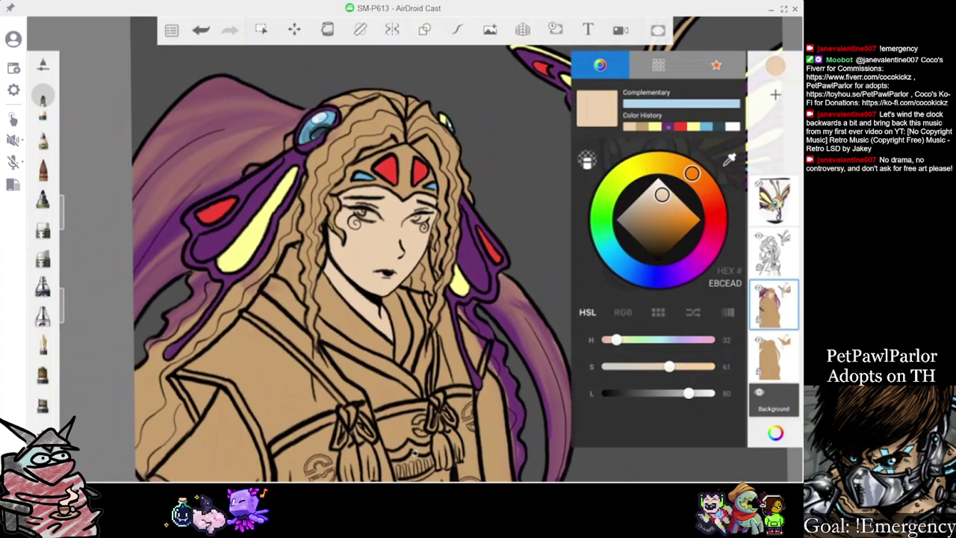
click(668, 127)
scroll(403, 261, up, 5)
scroll(404, 262, down, 5)
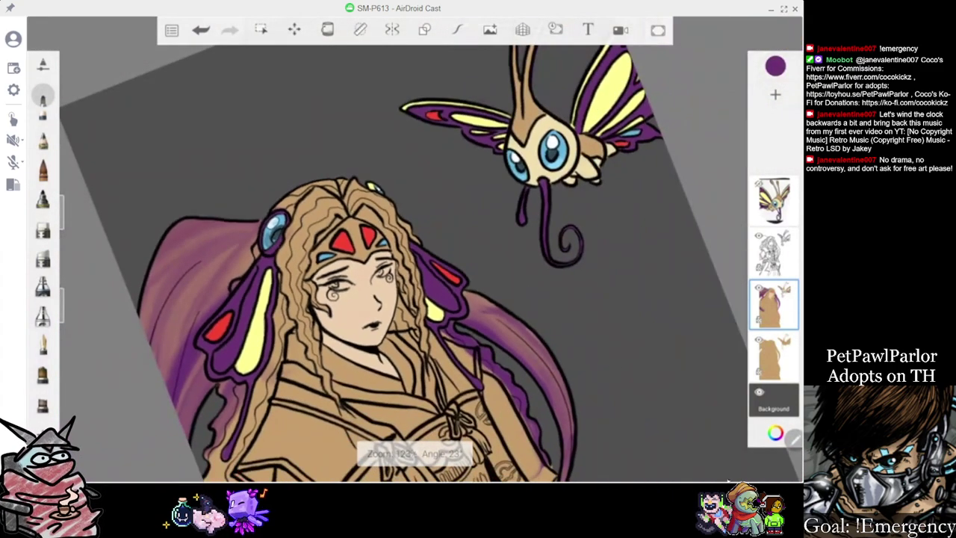
scroll(321, 261, up, 10)
drag(62, 213, 62, 220)
scroll(340, 262, up, 3)
mouse_move(290, 257)
mouse_down()
mouse_move(302, 238)
mouse_move(275, 277)
mouse_up()
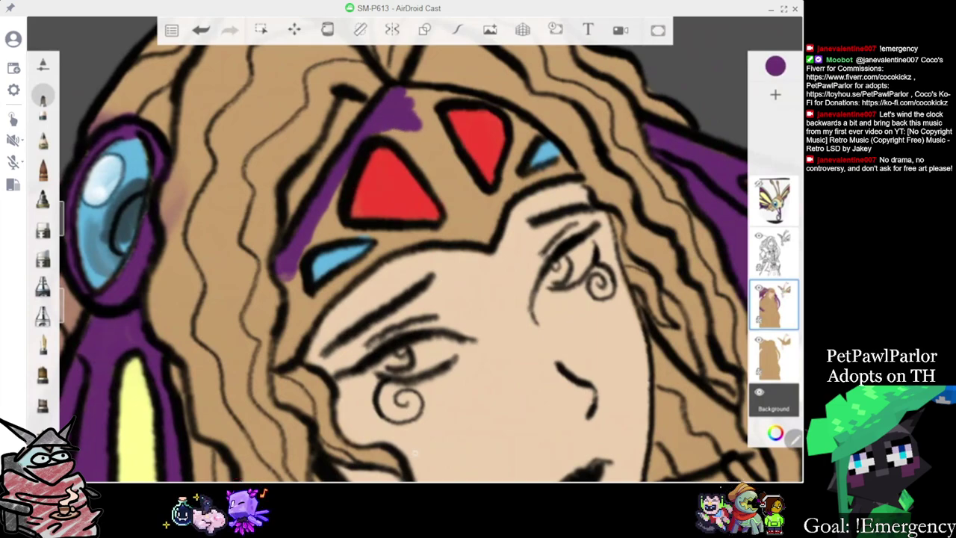
Fill the tiara with purple around the left red and blue gems, through the center point and around the right red gem
mouse_move(425, 133)
mouse_down()
mouse_move(431, 121)
mouse_move(420, 96)
mouse_move(463, 186)
mouse_up()
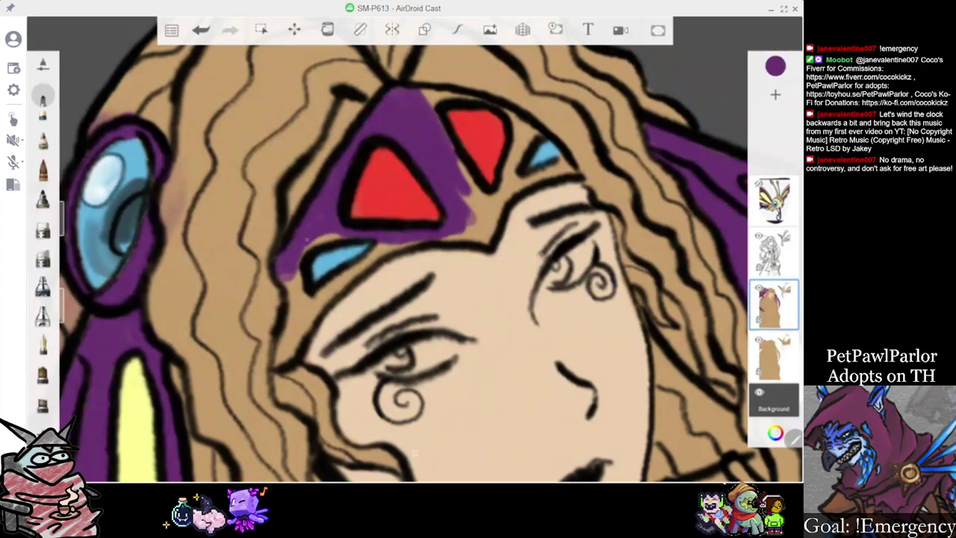
mouse_move(321, 240)
mouse_down()
mouse_move(297, 264)
mouse_move(285, 260)
mouse_move(297, 276)
mouse_move(293, 326)
mouse_move(279, 356)
mouse_move(312, 298)
mouse_move(384, 249)
mouse_up()
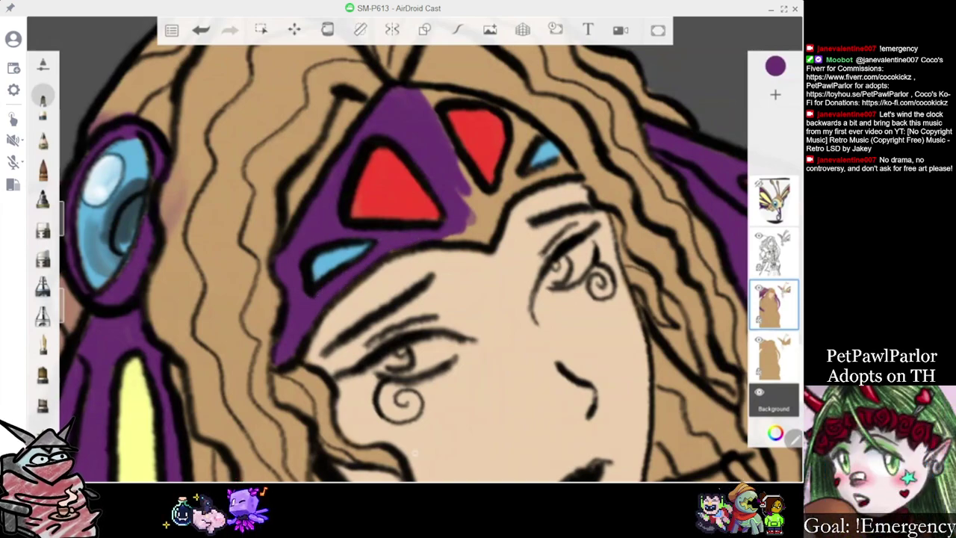
drag(452, 236, 484, 239)
drag(451, 188, 489, 238)
drag(433, 90, 483, 213)
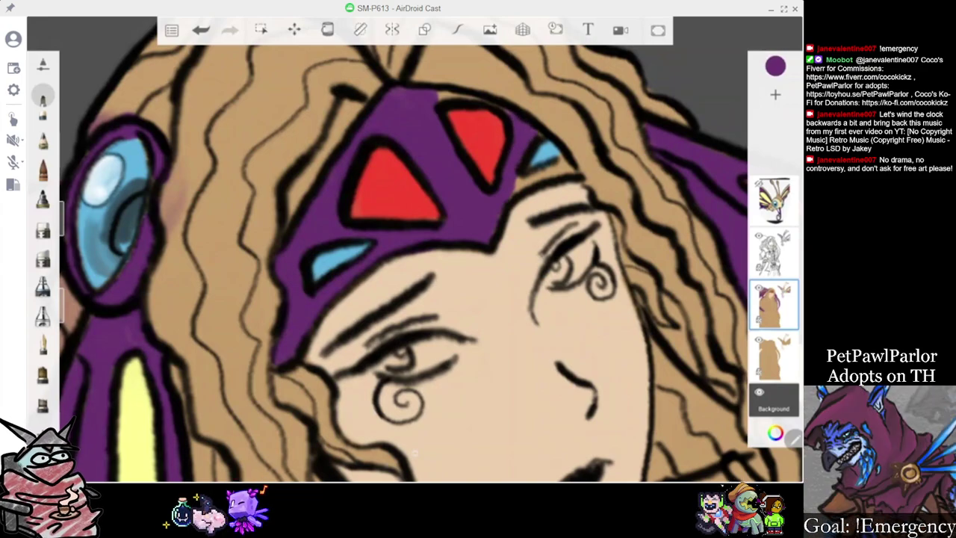
Hide and reshow the line art to check the coverage, and continue the tiara's purple toward the right blue gem
click(758, 235)
click(758, 235)
drag(392, 190, 396, 377)
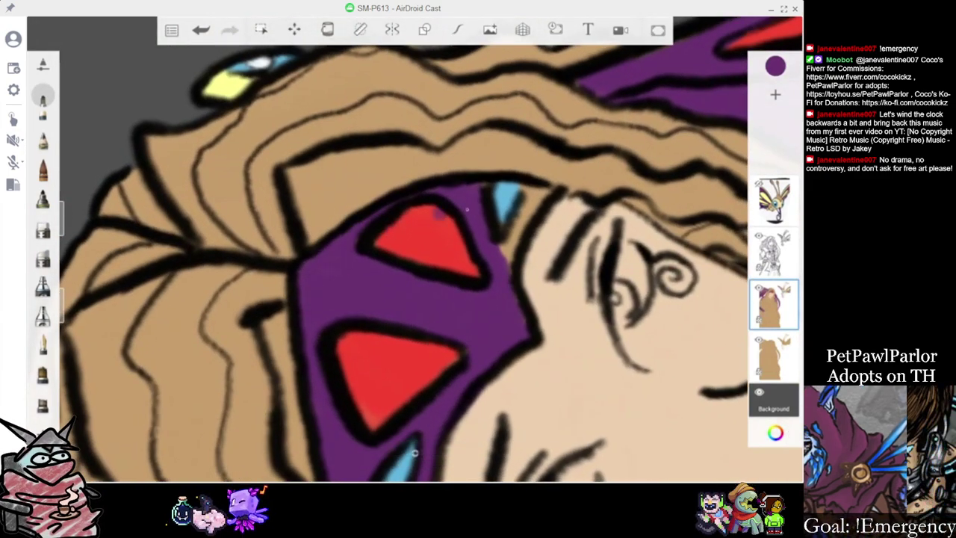
Paint the unfilled corner of the headband and the rim of the far-side head gem purple
drag(539, 200, 535, 194)
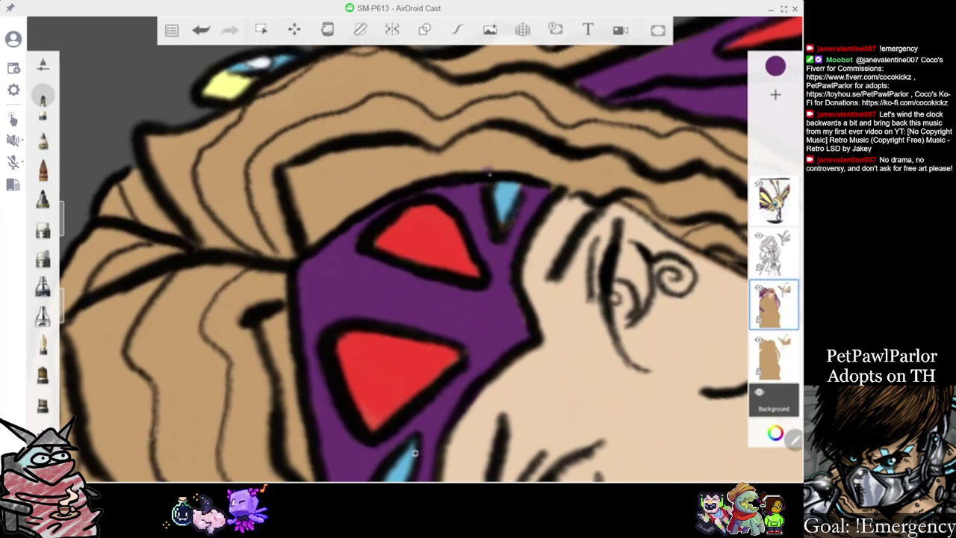
scroll(415, 452, down, 5)
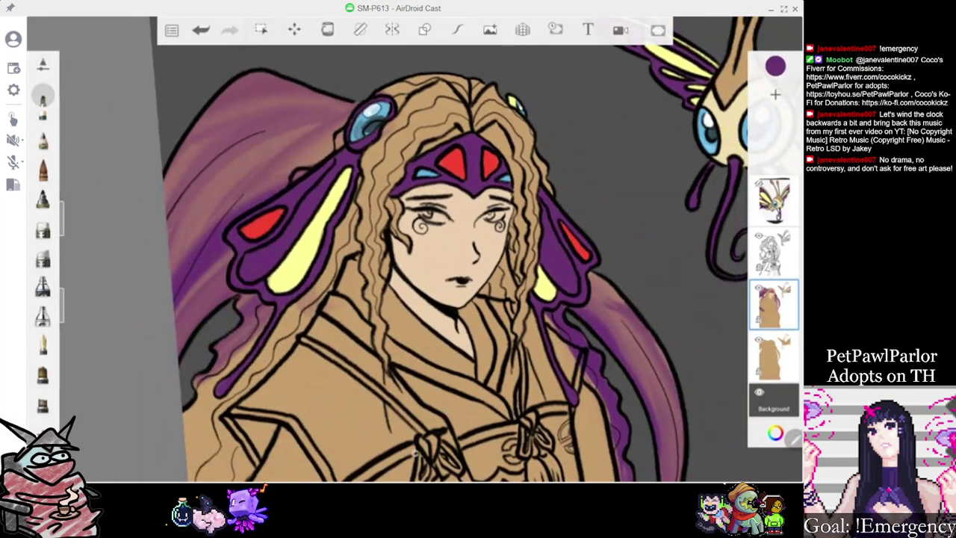
scroll(538, 78, up, 5)
drag(478, 158, 491, 142)
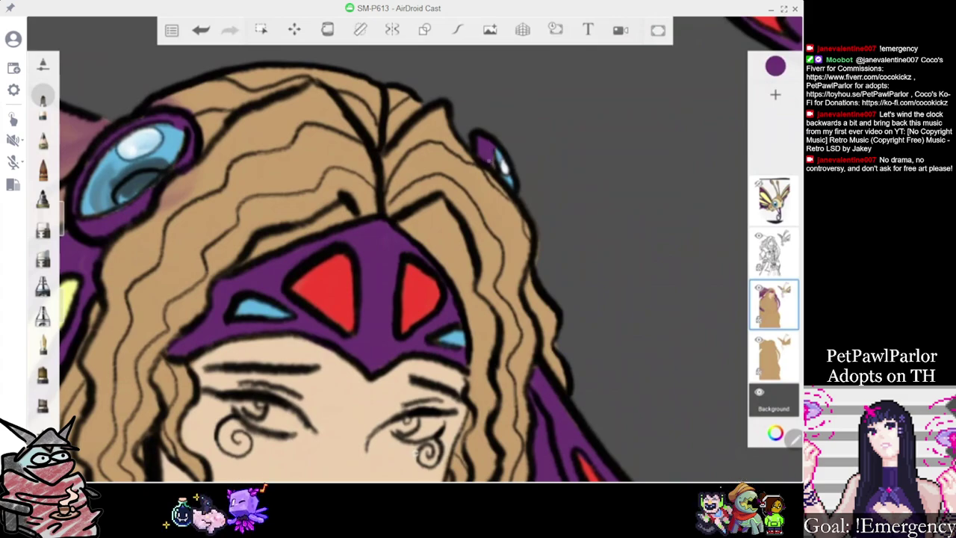
scroll(415, 257, down, 5)
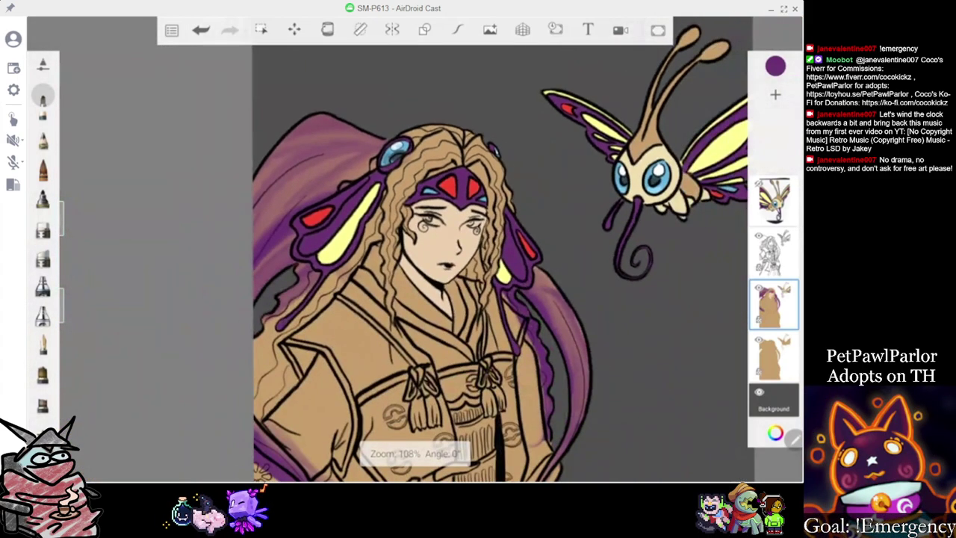
scroll(480, 203, up, 3)
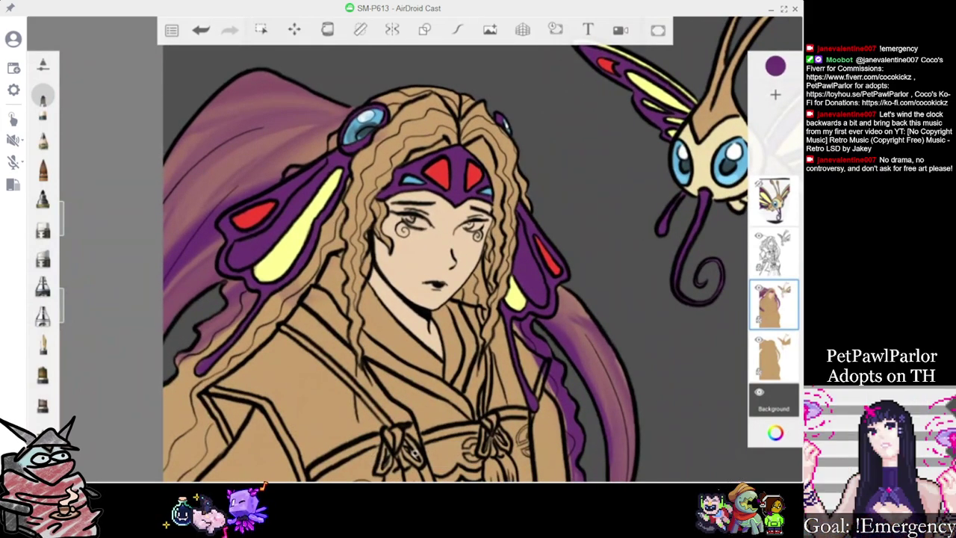
scroll(415, 257, down, 2)
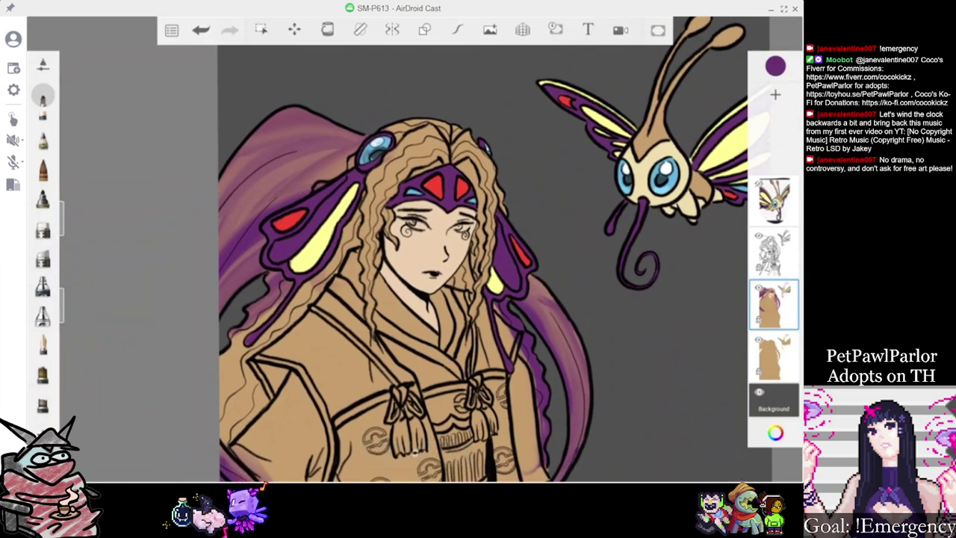
scroll(415, 257, down, 1)
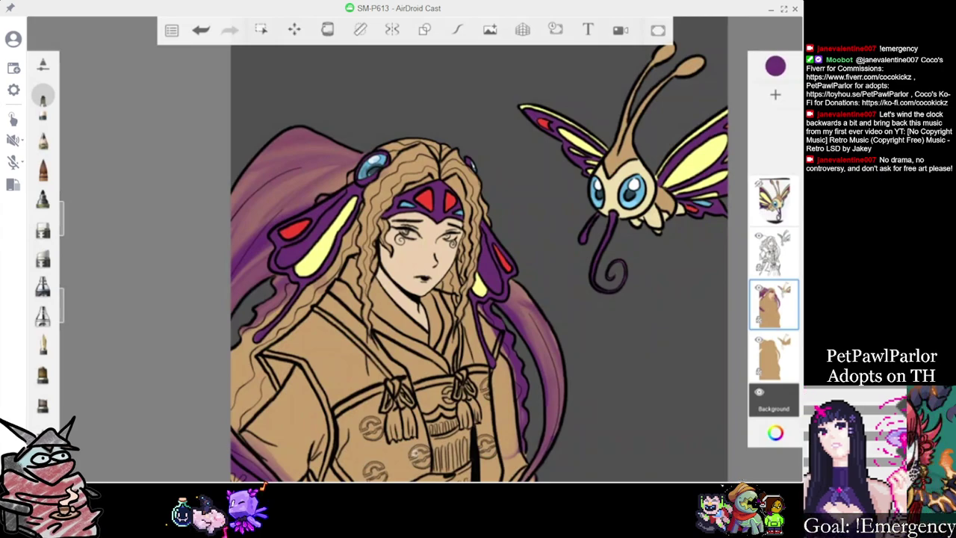
scroll(455, 257, down, 3)
click(775, 65)
click(642, 127)
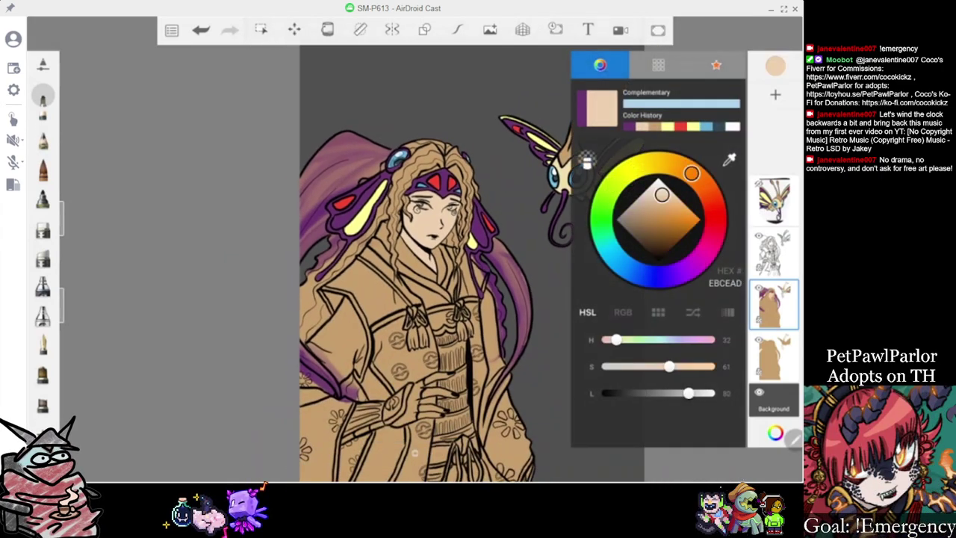
scroll(448, 250, up, 3)
click(776, 66)
click(729, 160)
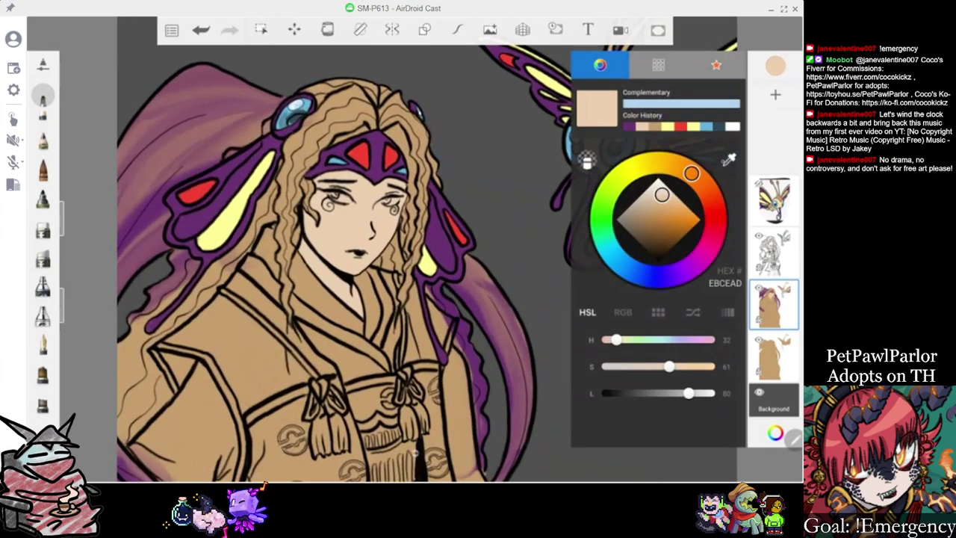
scroll(415, 258, up, 3)
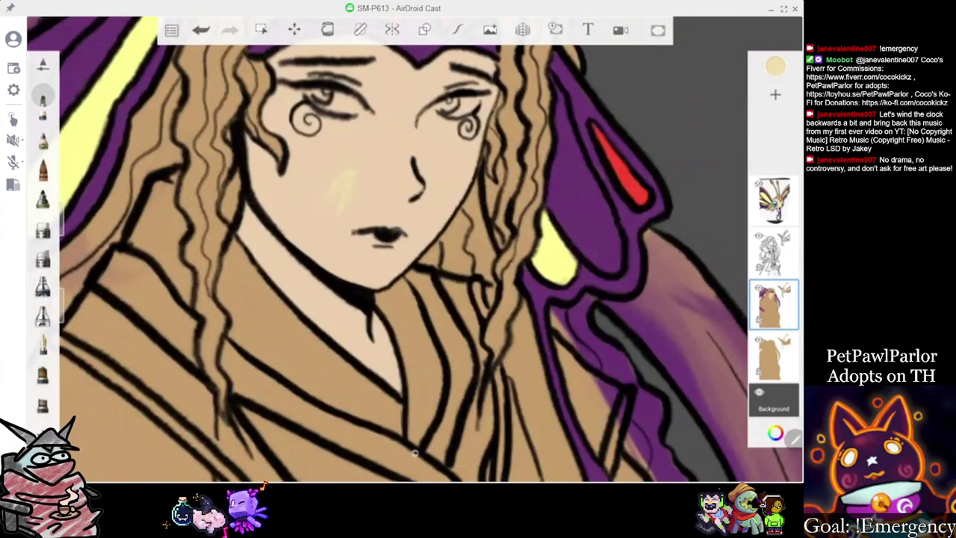
click(171, 29)
click(201, 30)
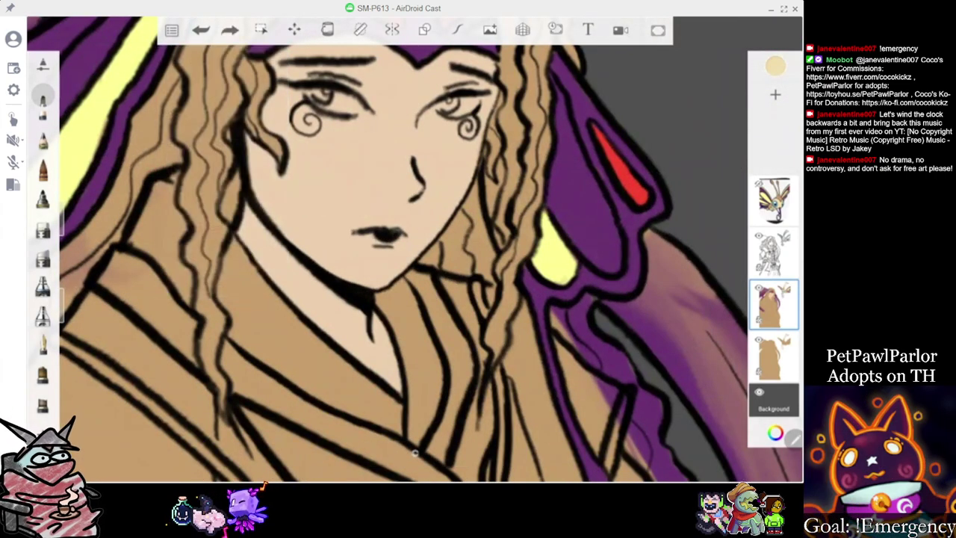
Sample the skin tone EACDAC from the face and paint the two lower fingers of the hand with it
click(775, 66)
click(729, 160)
click(428, 197)
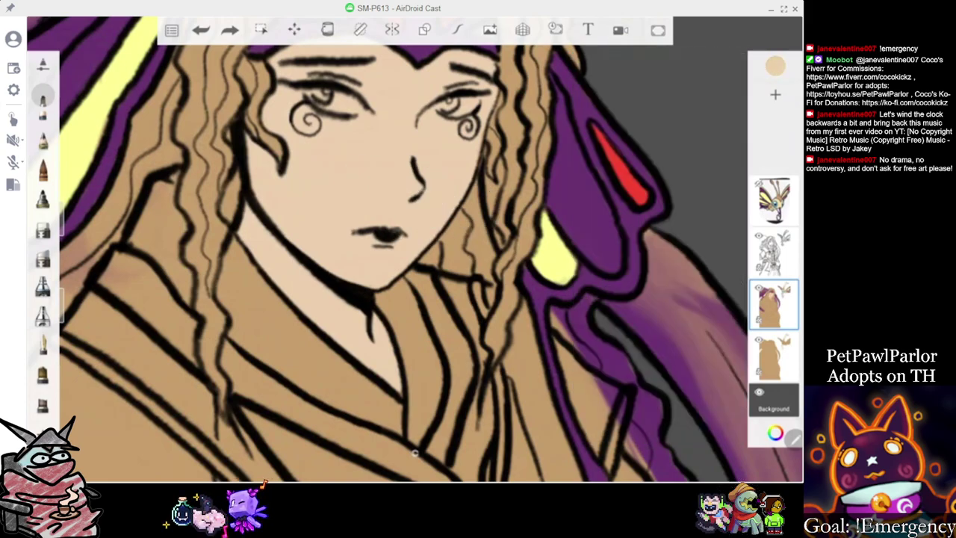
scroll(448, 224, down, 5)
scroll(448, 254, down, 2)
scroll(448, 254, up, 8)
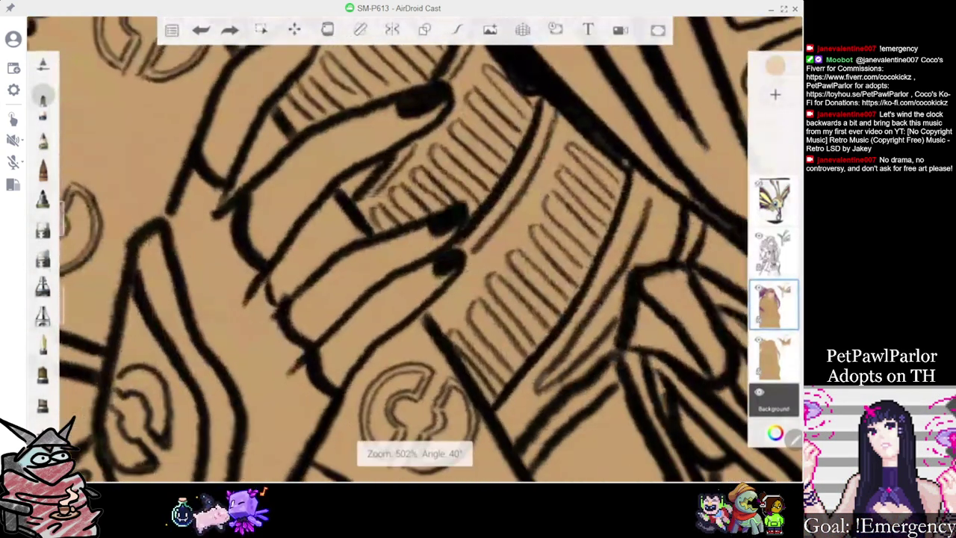
mouse_move(295, 304)
mouse_down()
mouse_move(320, 318)
mouse_move(346, 268)
mouse_up()
drag(333, 317, 418, 242)
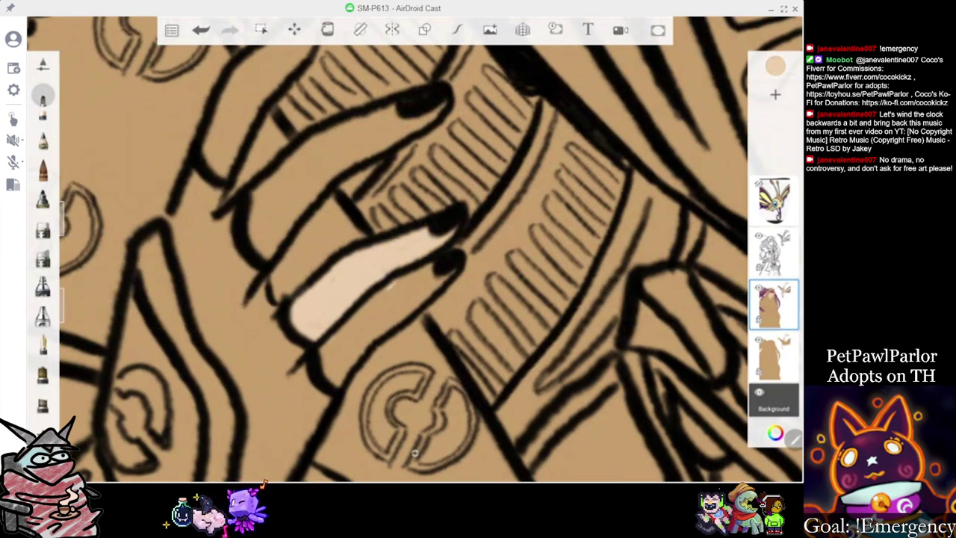
drag(350, 322, 415, 270)
drag(369, 308, 432, 265)
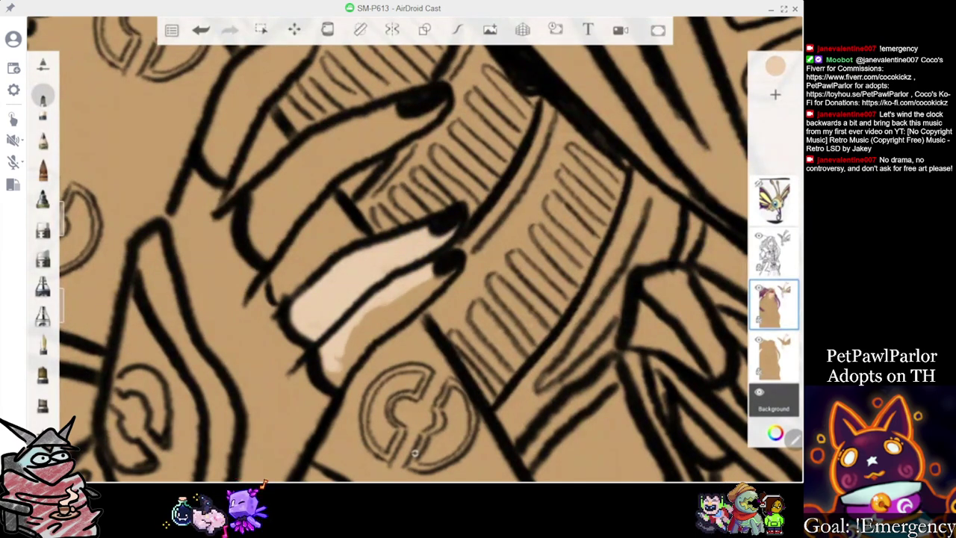
mouse_move(382, 314)
mouse_down()
mouse_move(448, 275)
mouse_move(416, 286)
mouse_up()
Paint the middle and index fingers of the hand with the same skin tone
mouse_move(270, 245)
mouse_down()
mouse_move(329, 171)
mouse_move(307, 155)
mouse_move(392, 106)
mouse_up()
mouse_move(314, 157)
mouse_down()
mouse_move(403, 119)
mouse_move(385, 131)
mouse_up()
mouse_move(336, 175)
mouse_down()
mouse_move(442, 107)
mouse_move(384, 126)
mouse_up()
drag(366, 228, 365, 332)
mouse_move(251, 166)
mouse_down()
mouse_move(220, 200)
mouse_move(212, 239)
mouse_move(225, 233)
mouse_move(246, 183)
mouse_move(270, 184)
mouse_move(280, 142)
mouse_move(351, 93)
mouse_up()
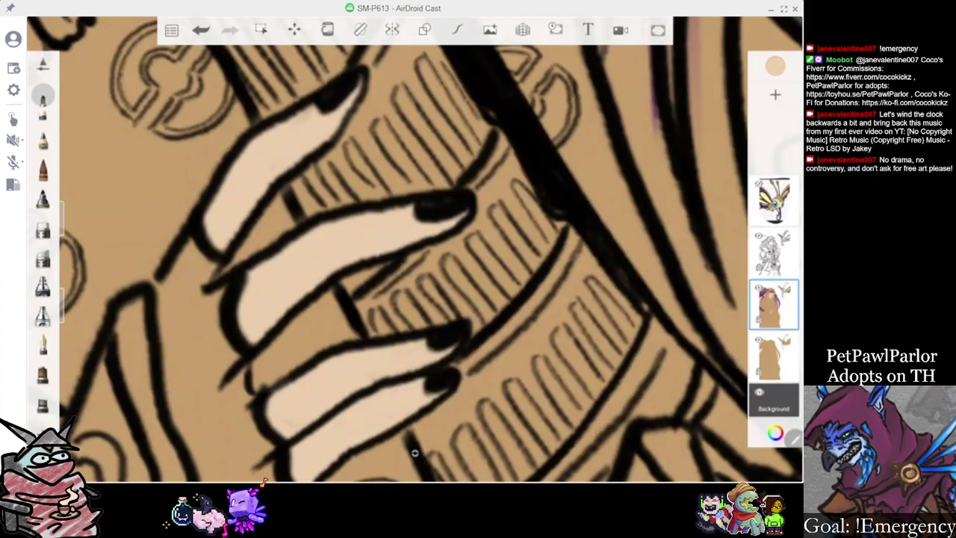
Sample the tan base colour from the artwork and paint over the purple on the wavy hair beside the near shoulder
scroll(415, 250, down, 10)
scroll(415, 249, up, 3)
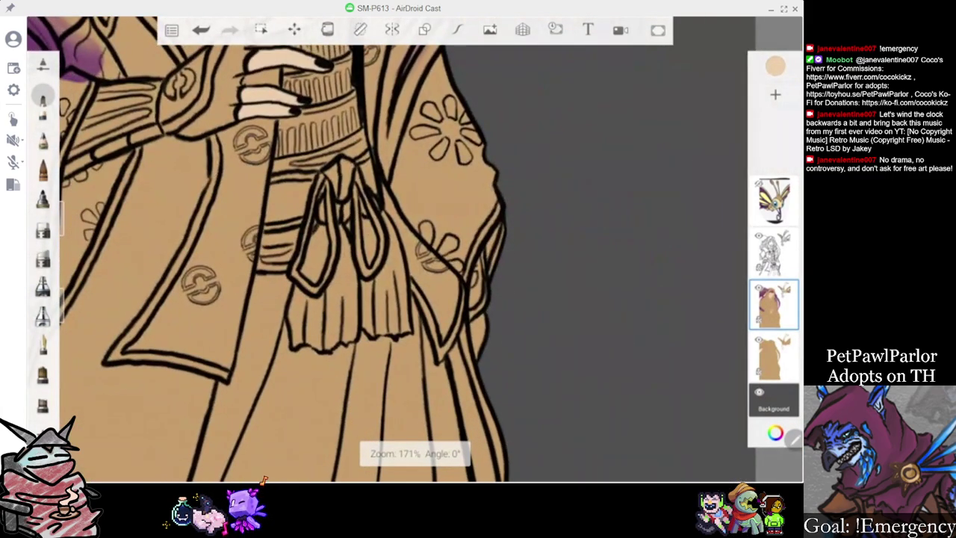
scroll(454, 327, down, 2)
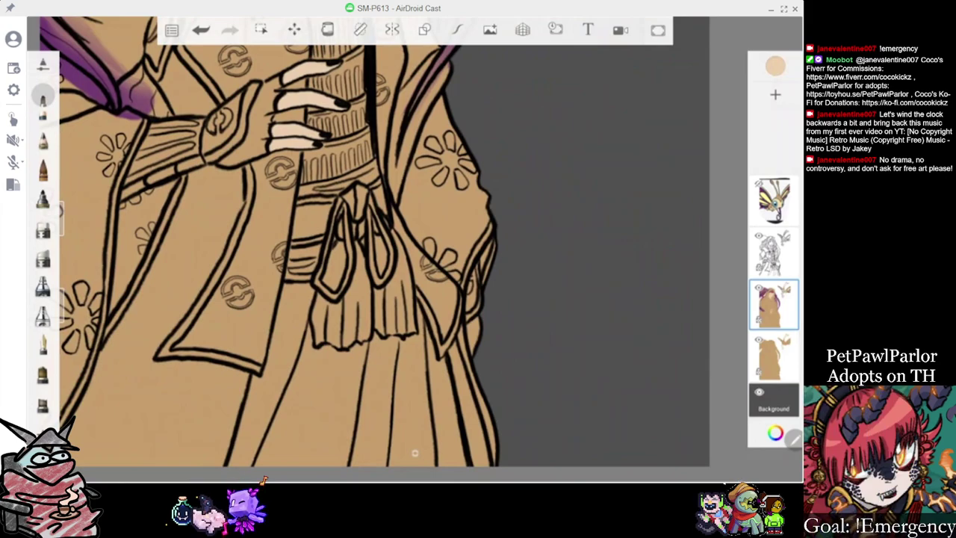
scroll(415, 452, down, 2)
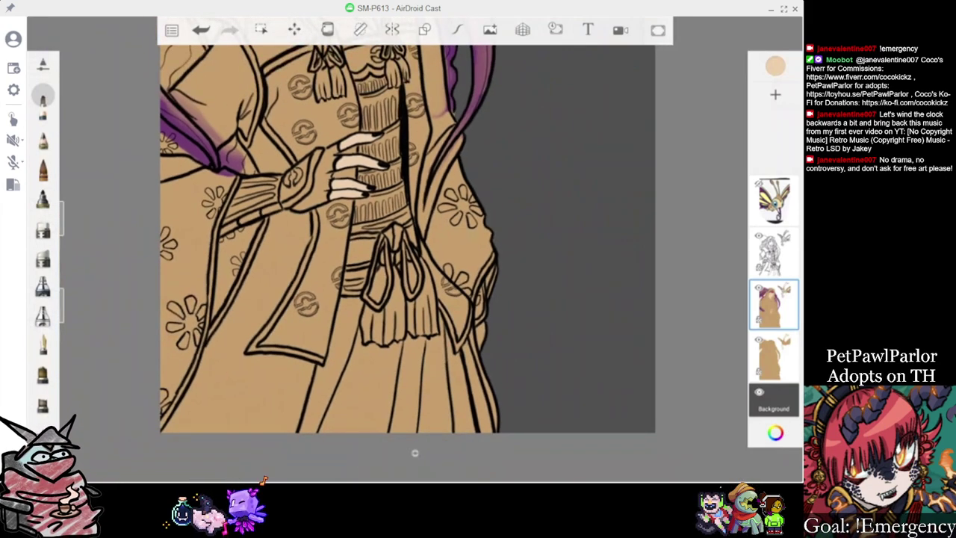
scroll(414, 453, down, 3)
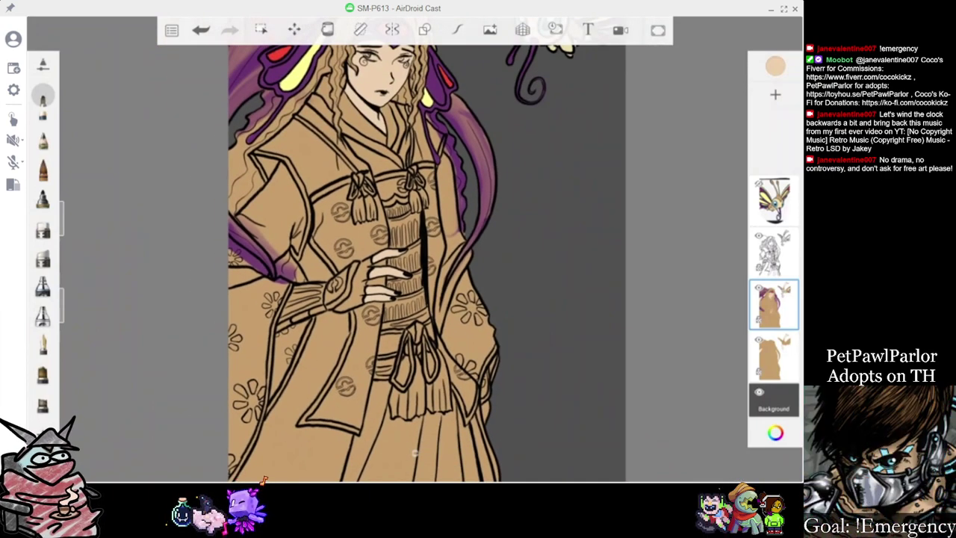
click(775, 66)
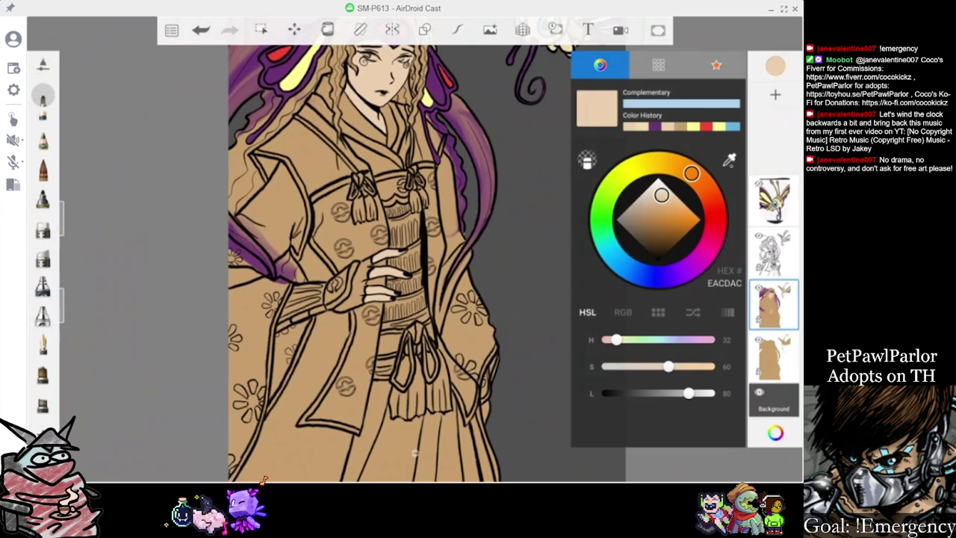
click(727, 160)
drag(296, 145, 283, 147)
scroll(415, 453, up, 5)
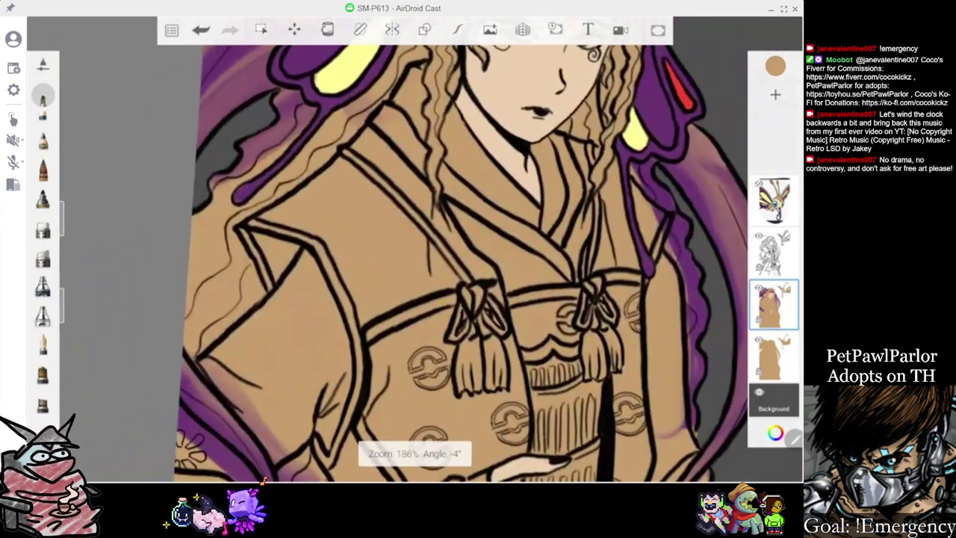
mouse_move(218, 248)
mouse_down()
mouse_move(321, 144)
mouse_move(324, 129)
mouse_move(296, 116)
mouse_up()
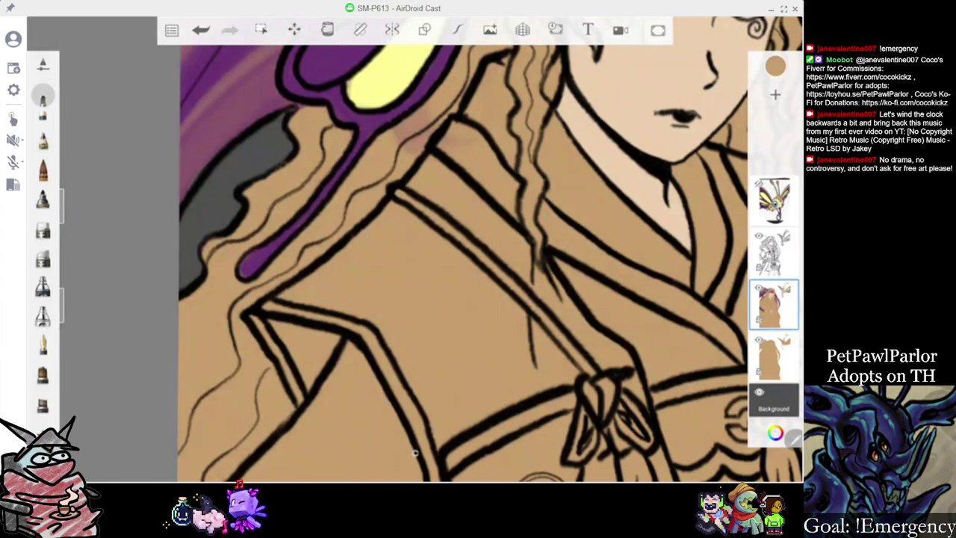
Paint tan over the purple on the wavy hair running down beside the far shoulder and sleeve
scroll(416, 453, down, 4)
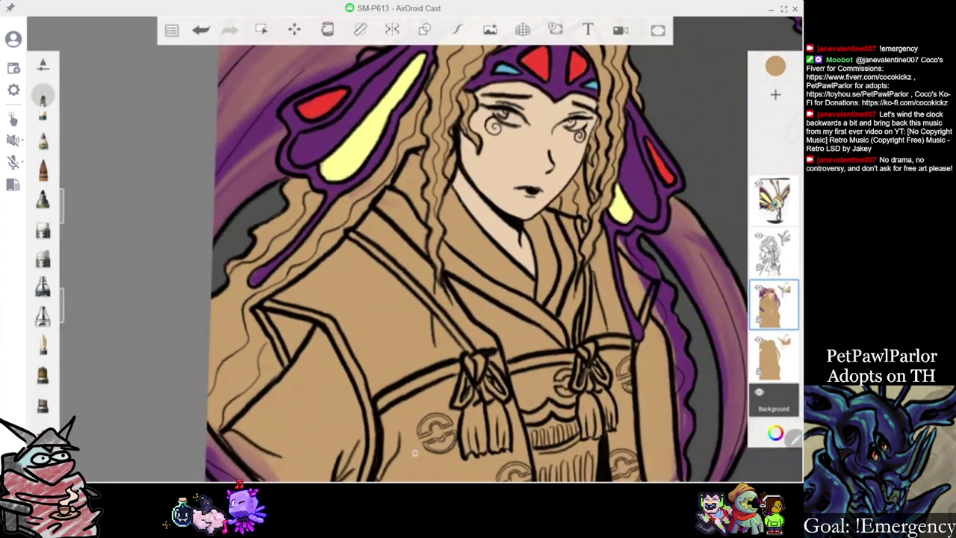
scroll(415, 452, down, 4)
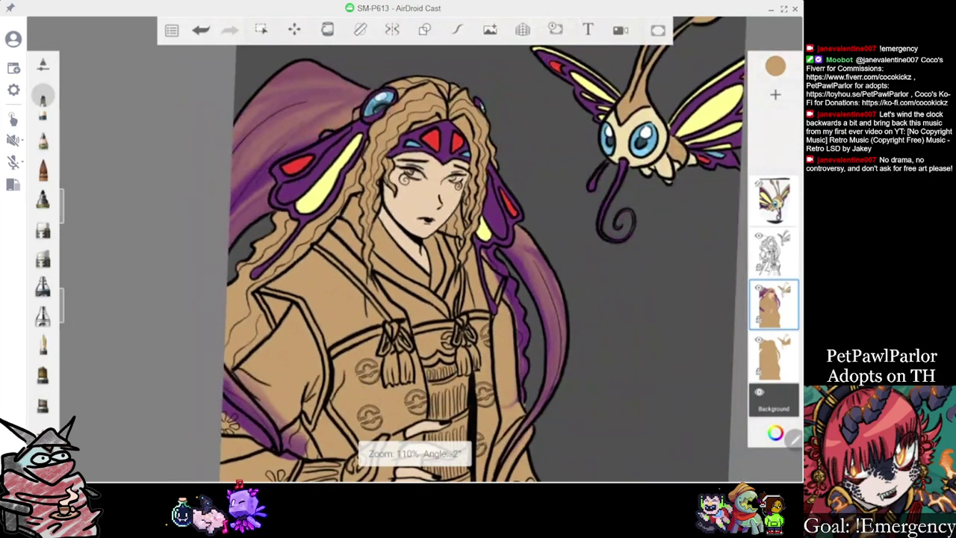
scroll(416, 452, up, 5)
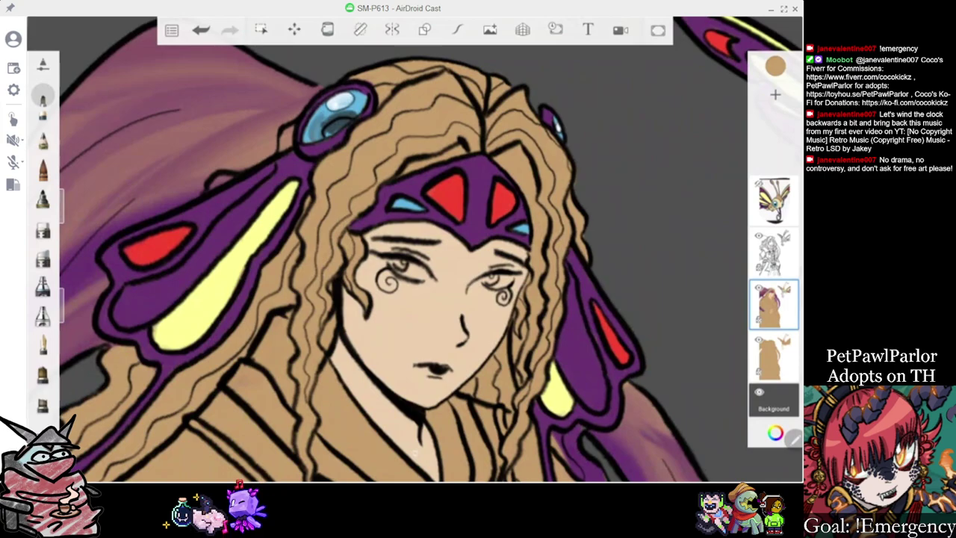
scroll(415, 254, down, 4)
scroll(415, 451, up, 3)
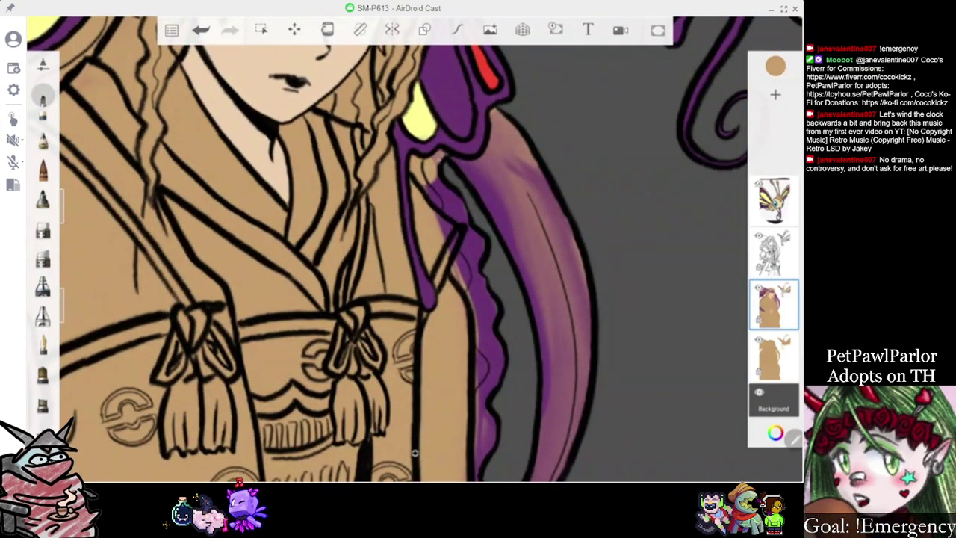
mouse_move(475, 231)
mouse_down()
mouse_move(467, 273)
mouse_move(485, 339)
mouse_move(480, 374)
mouse_up()
scroll(416, 452, down, 3)
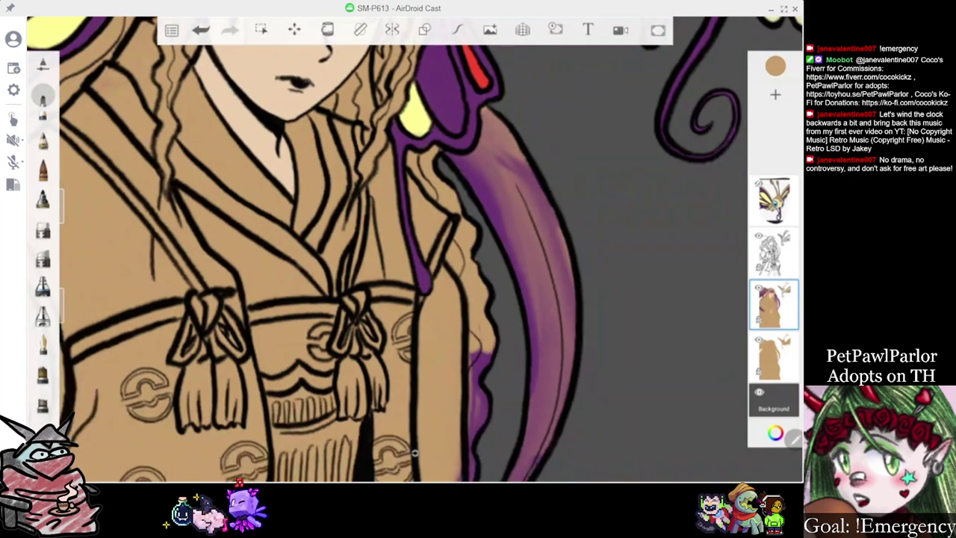
drag(434, 242, 432, 307)
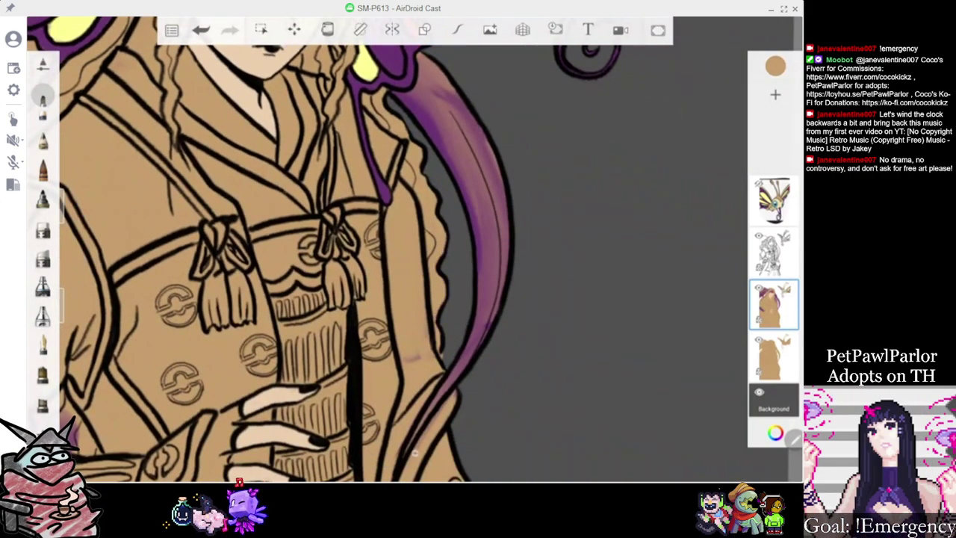
Cover the purple overspill on the near sleeve and around the wing tail above the forearm with tan
scroll(414, 453, down, 3)
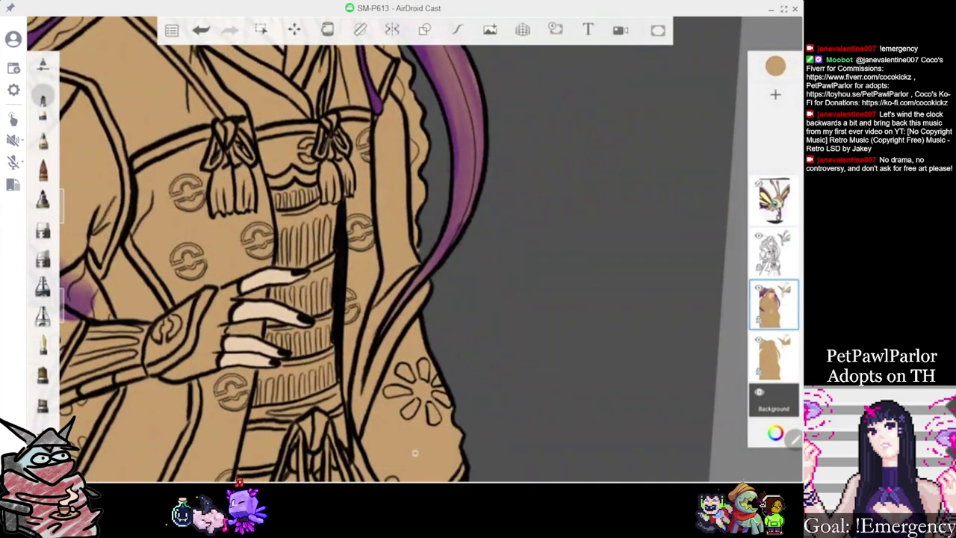
scroll(415, 452, down, 3)
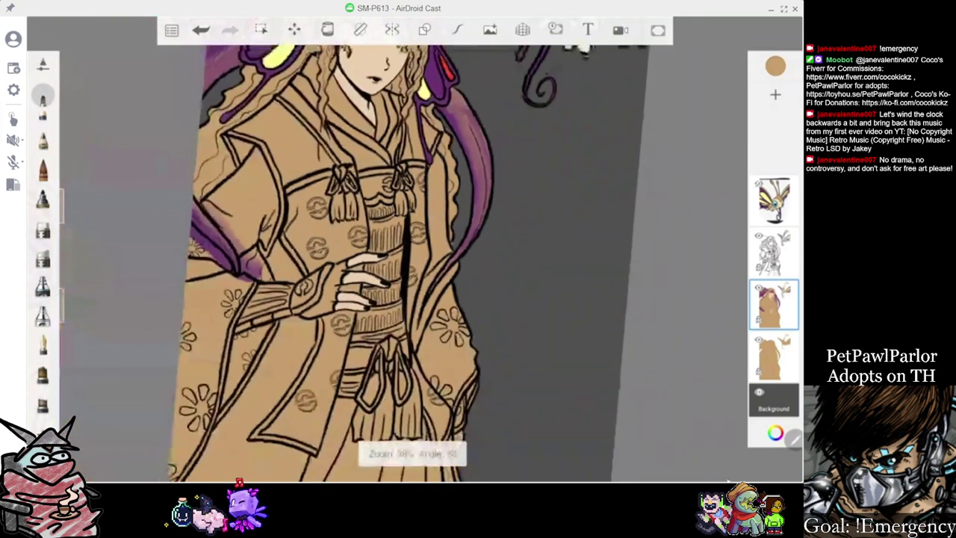
scroll(414, 452, up, 5)
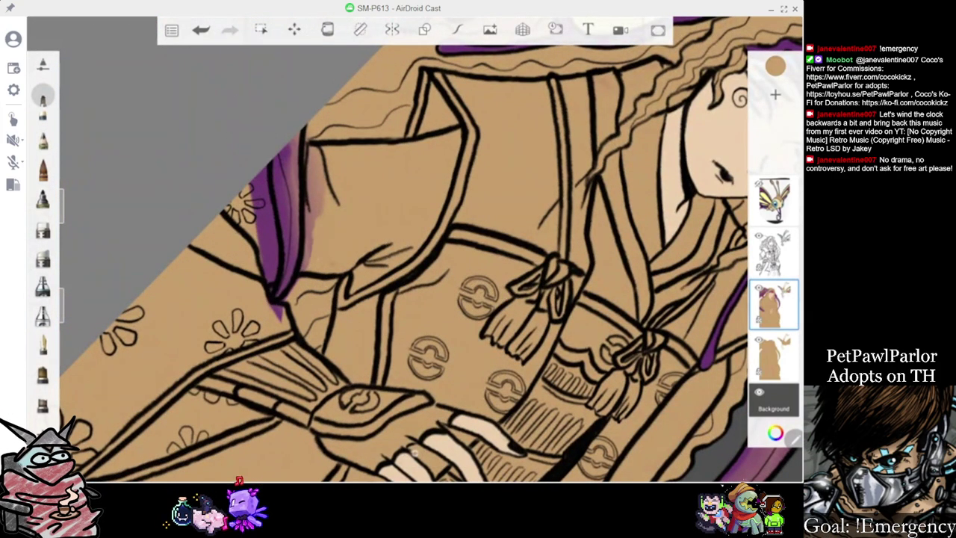
drag(315, 149, 307, 212)
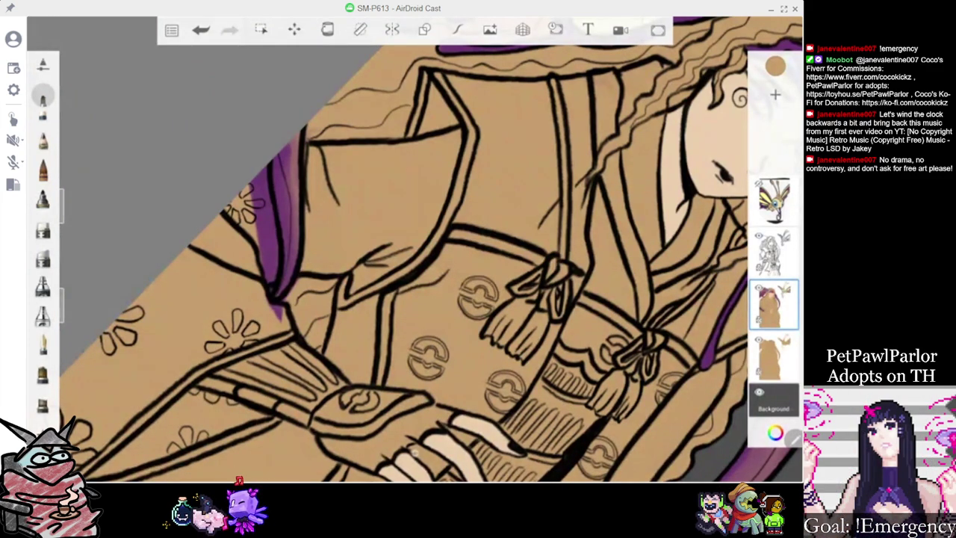
drag(259, 192, 265, 266)
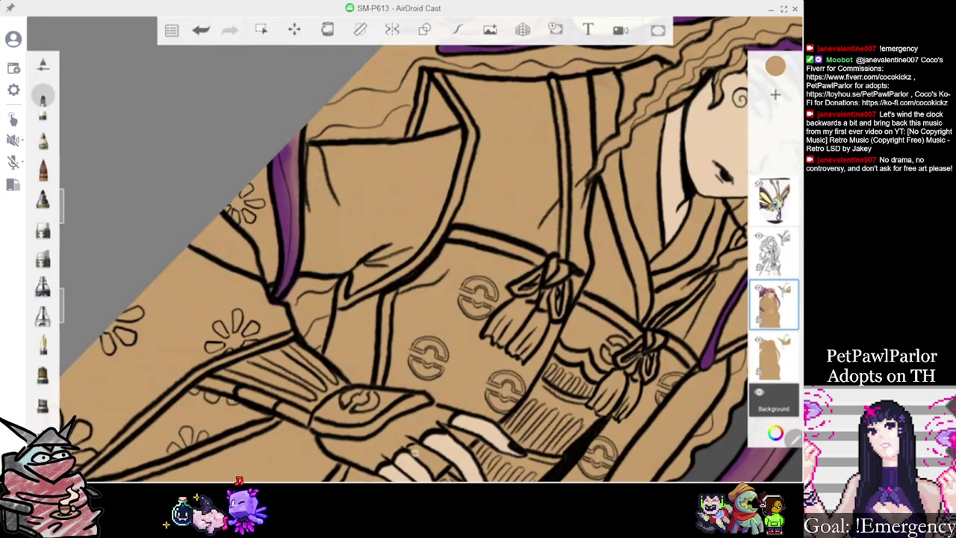
scroll(414, 261, down, 5)
scroll(418, 250, up, 2)
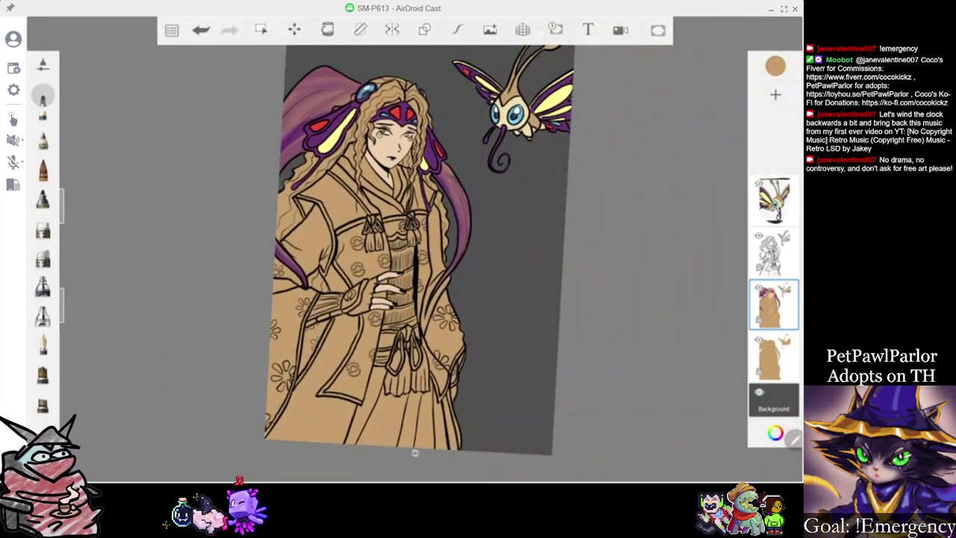
Choose the purple 6A3173 from the colour history and fill the lower corner of the hanging sleeve with it using an enlarged brush
scroll(418, 250, down, 2)
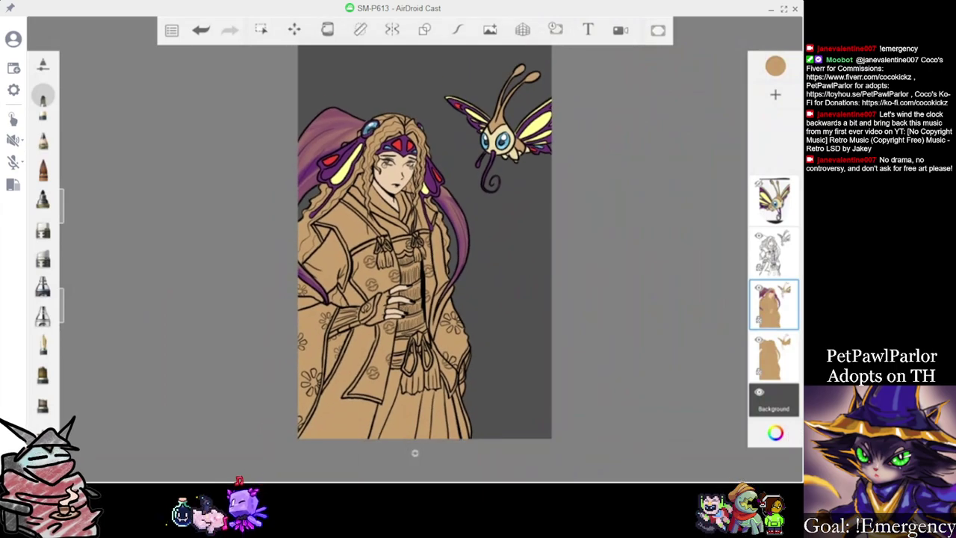
click(775, 65)
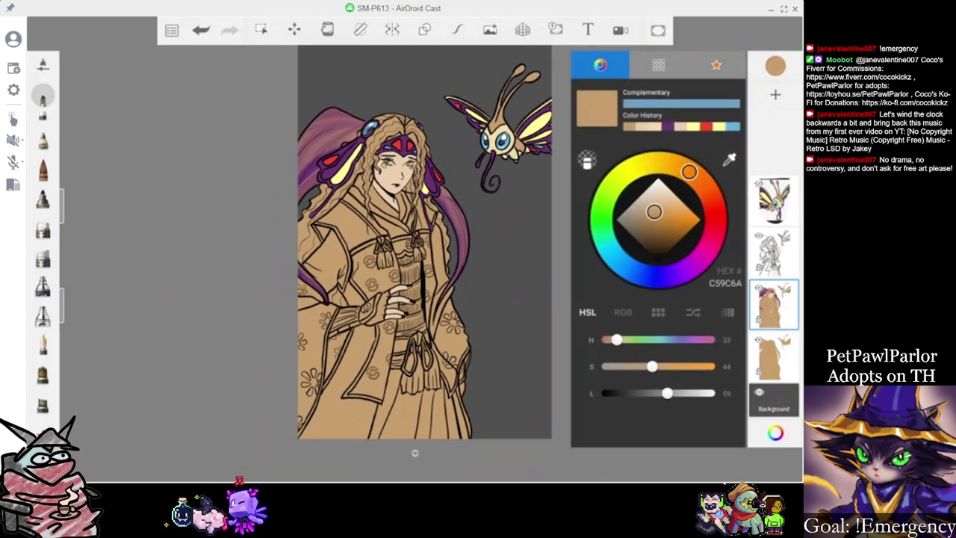
scroll(414, 452, up, 1)
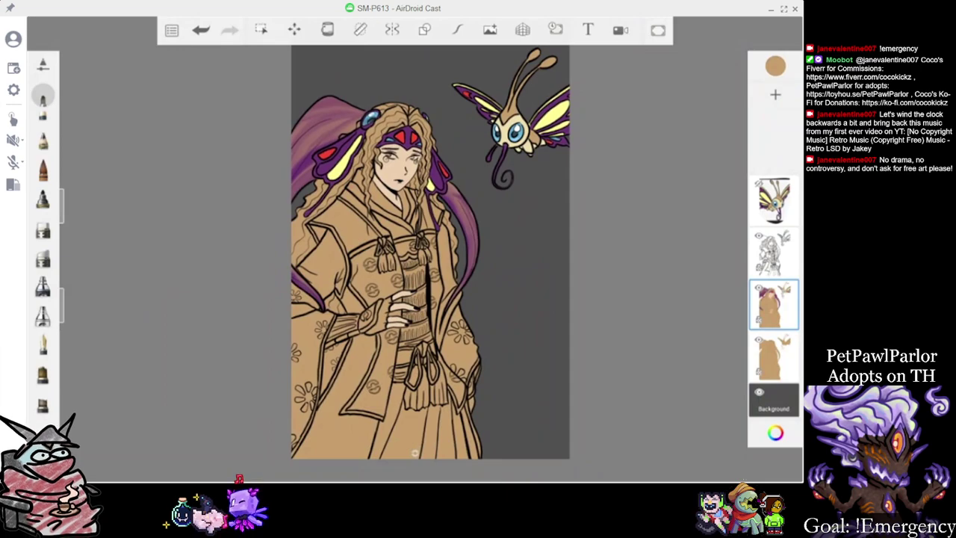
click(775, 66)
click(665, 126)
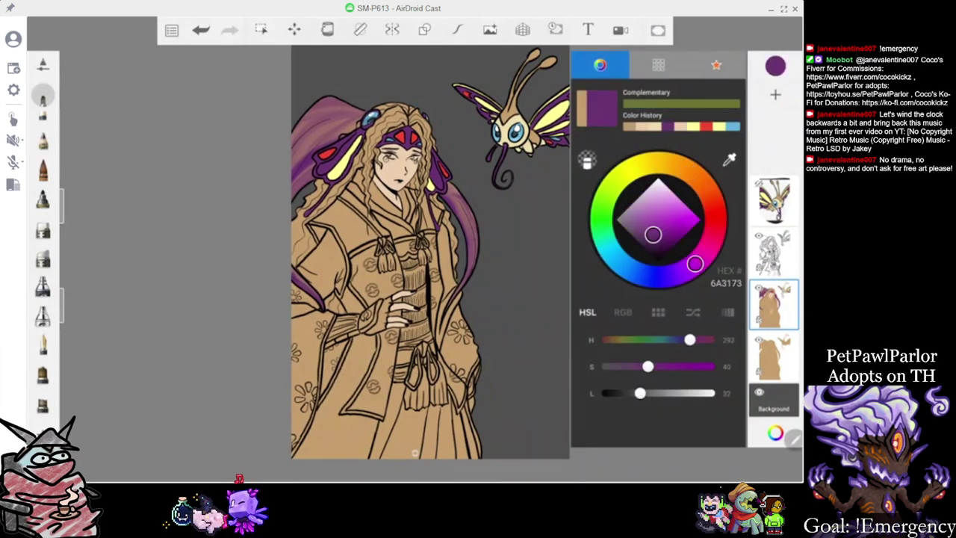
scroll(430, 253, up, 2)
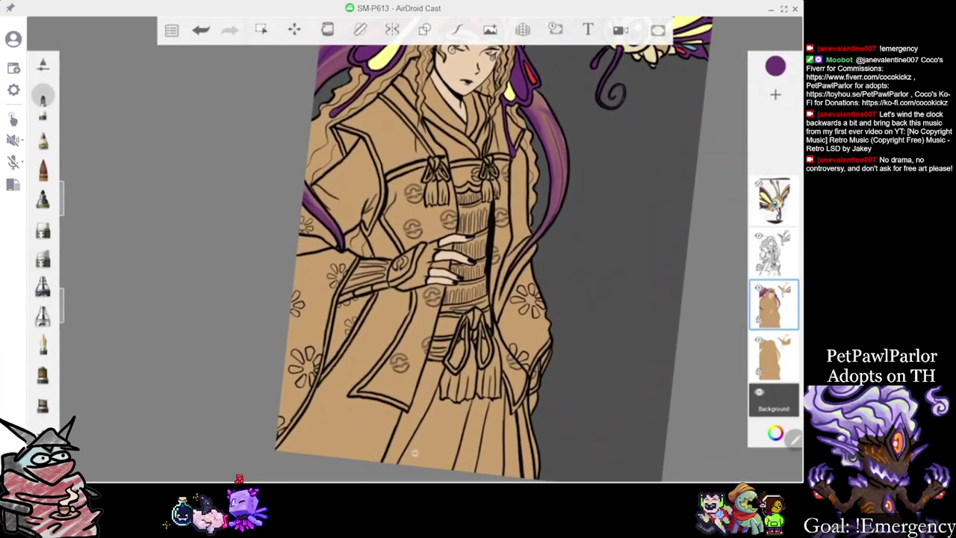
drag(280, 426, 306, 362)
key(ctrl+z)
drag(285, 423, 310, 349)
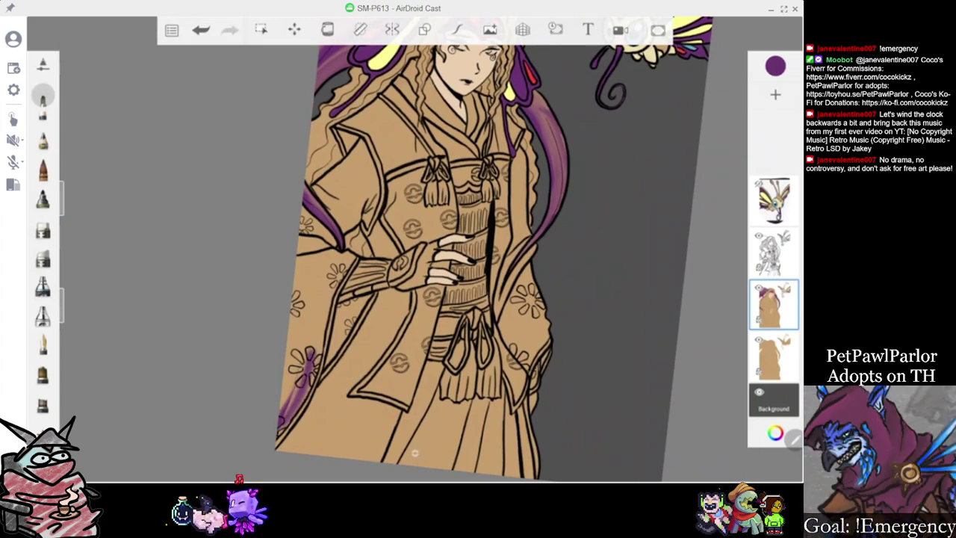
drag(62, 198, 62, 181)
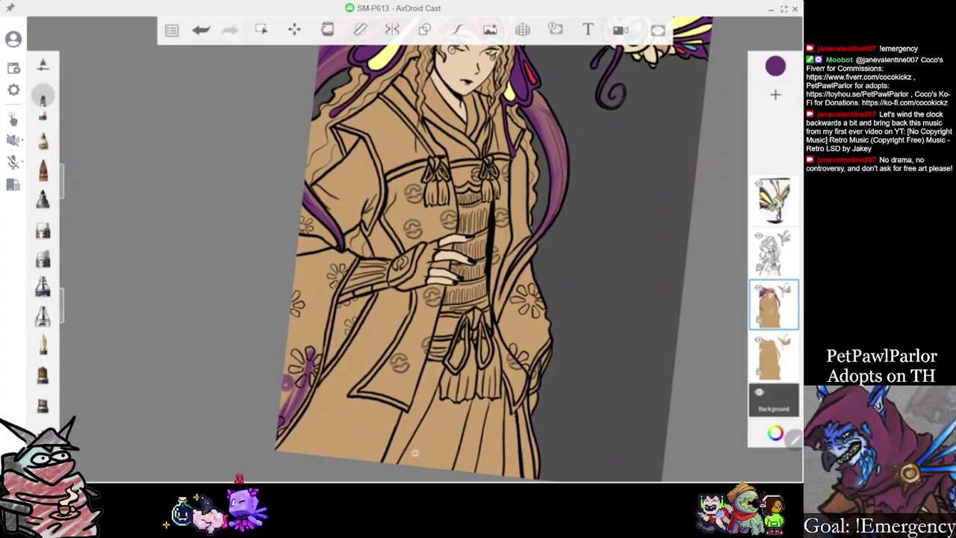
mouse_move(281, 407)
mouse_down()
mouse_move(298, 343)
mouse_move(291, 407)
mouse_move(308, 344)
mouse_move(303, 399)
mouse_up()
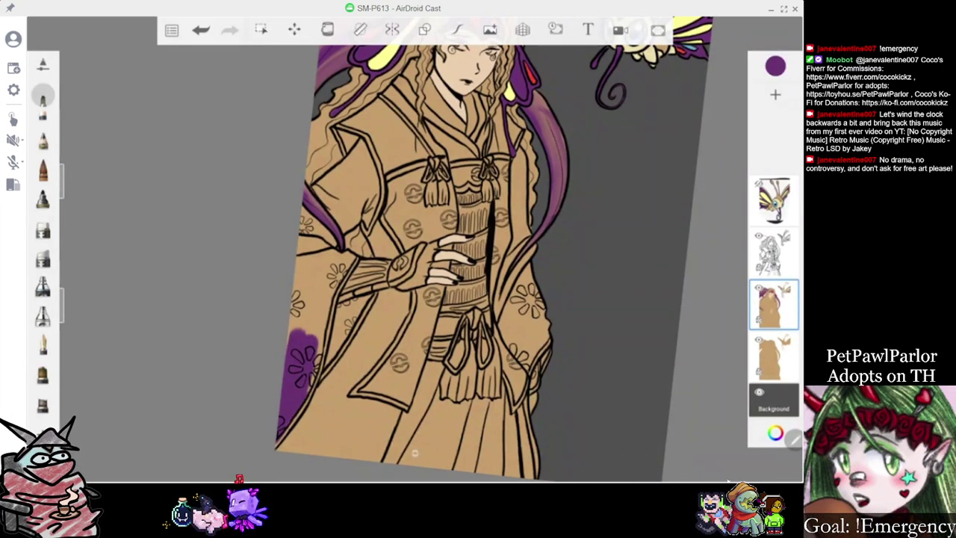
Try to extend the purple up the hanging sleeve past the small flower with the same brush
drag(313, 342, 295, 290)
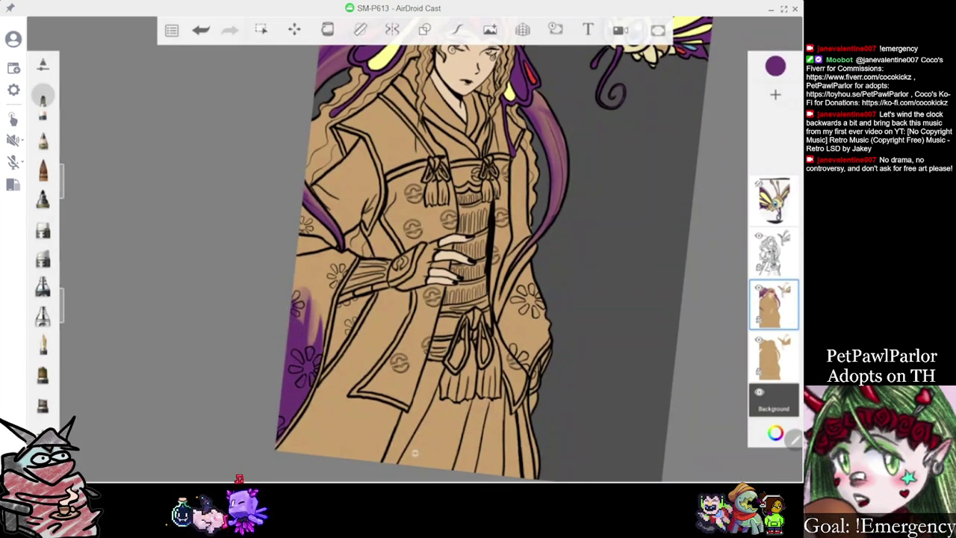
drag(317, 351, 327, 289)
scroll(416, 262, down, 3)
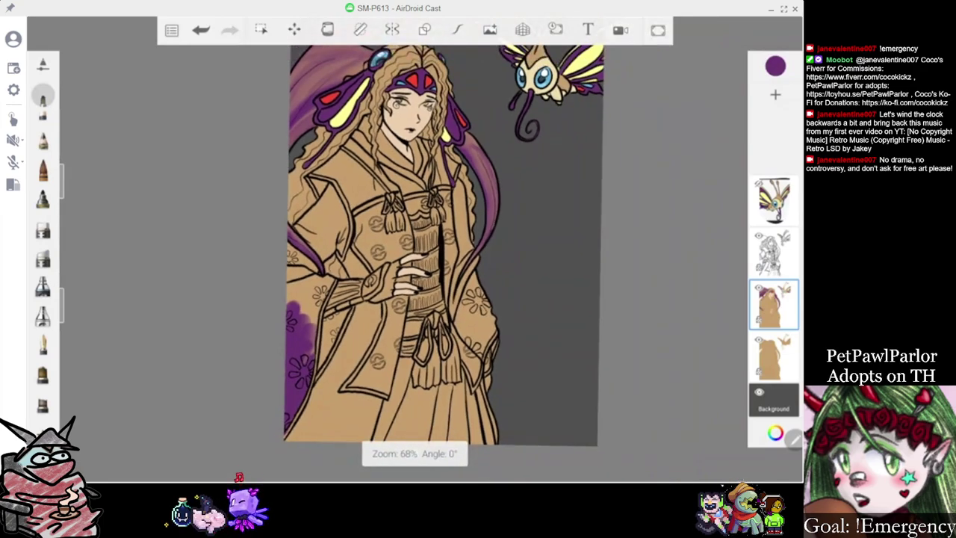
scroll(415, 262, up, 5)
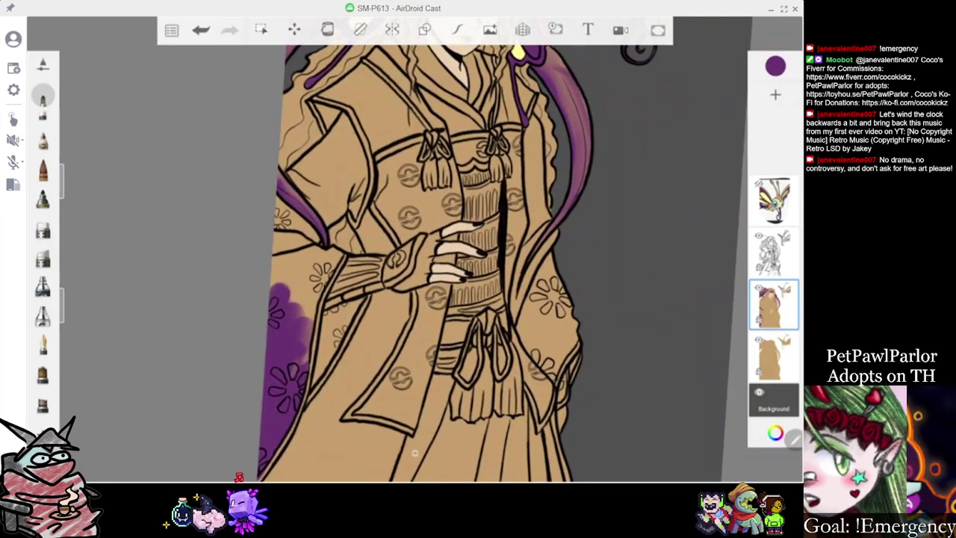
Sample the tan base colour and paint over the upper part of the purple on the hanging sleeve
click(775, 66)
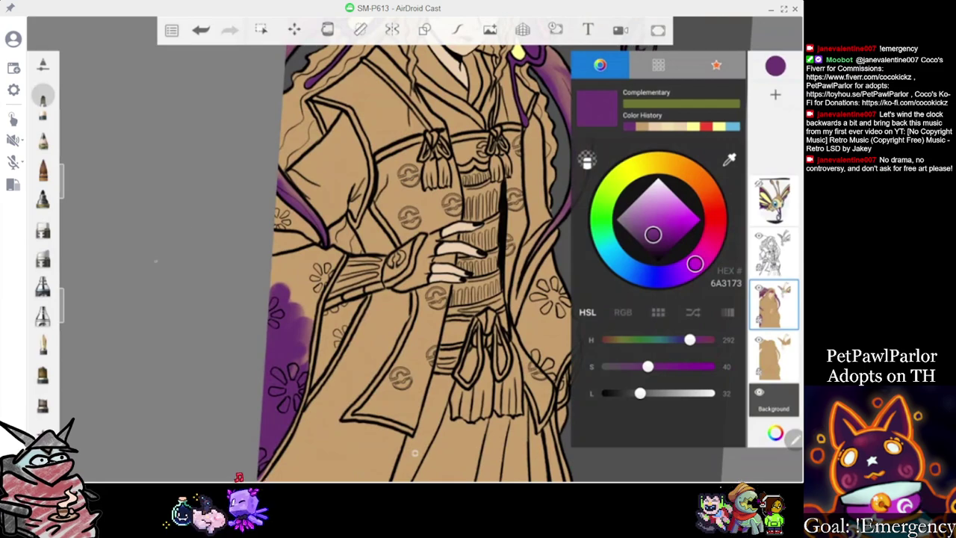
click(730, 160)
click(334, 276)
mouse_move(281, 287)
mouse_down()
mouse_move(274, 345)
mouse_move(295, 379)
mouse_move(308, 370)
mouse_up()
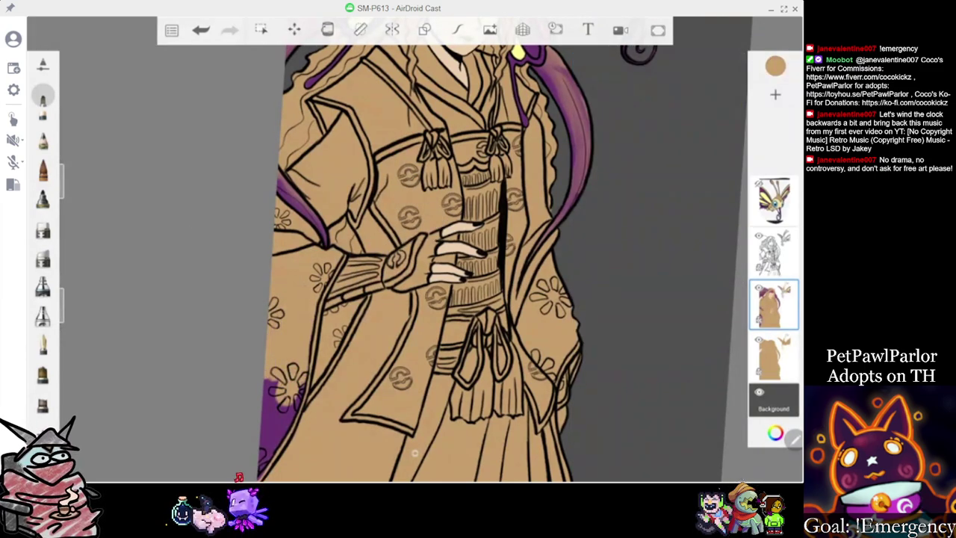
Sample the sleeve's purple again and airbrush it at a larger brush size over the large flower on the hanging sleeve
click(775, 65)
click(729, 159)
drag(274, 378, 259, 415)
click(42, 286)
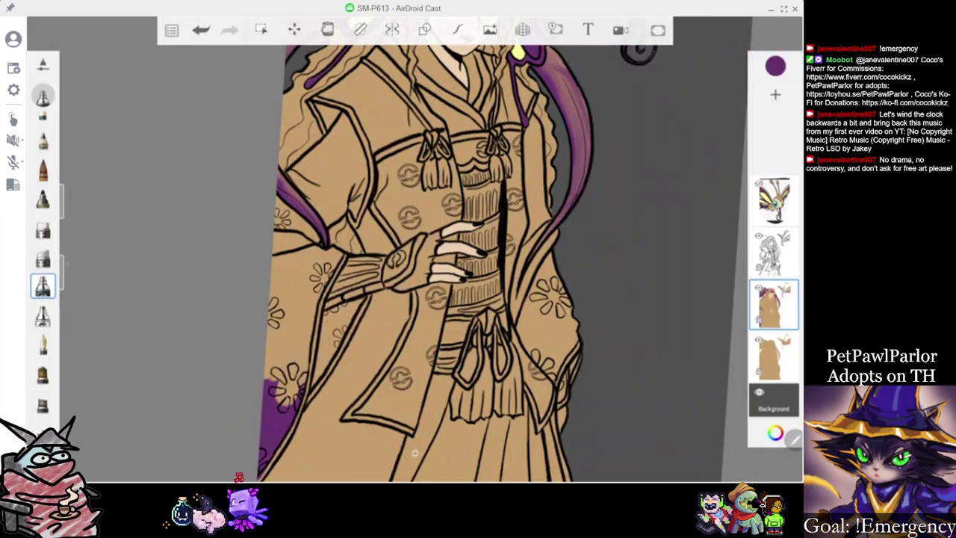
drag(281, 367, 282, 400)
click(201, 30)
drag(62, 202, 62, 172)
drag(283, 366, 282, 402)
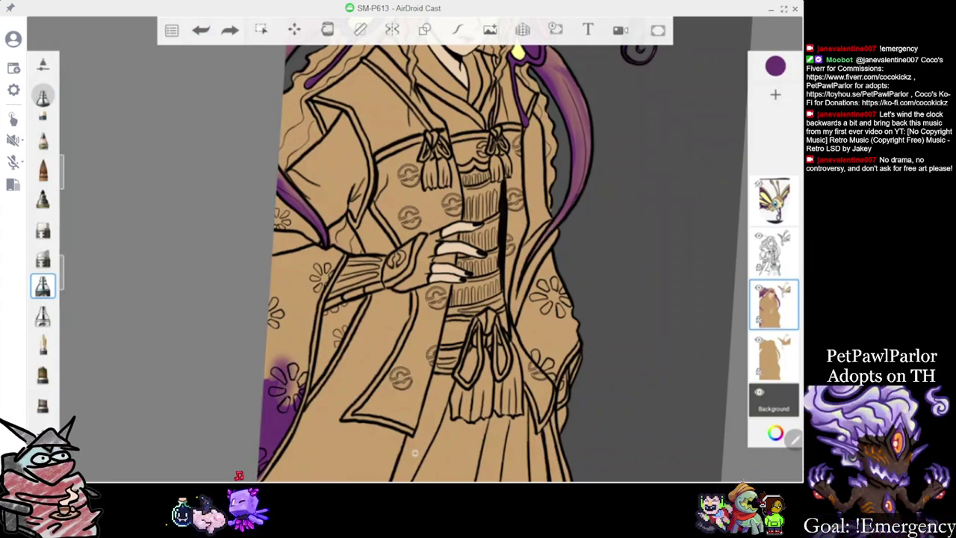
Airbrush the purple upward from the large flower to the middle of the hanging sleeve with a soft fade into the tan
drag(296, 356, 296, 404)
mouse_move(303, 329)
mouse_down()
mouse_move(290, 362)
mouse_move(270, 378)
mouse_up()
drag(270, 338, 270, 378)
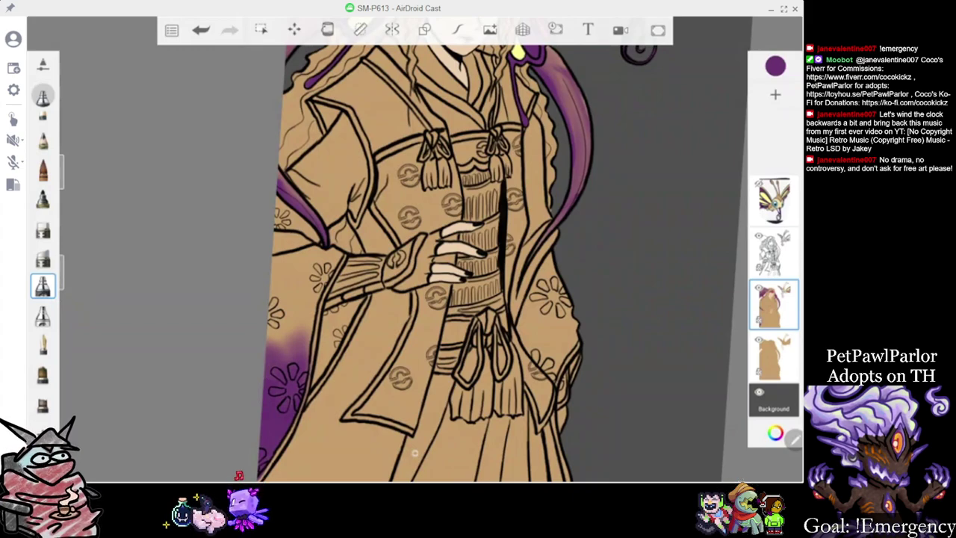
mouse_move(304, 324)
mouse_down()
mouse_move(300, 335)
mouse_move(272, 335)
mouse_up()
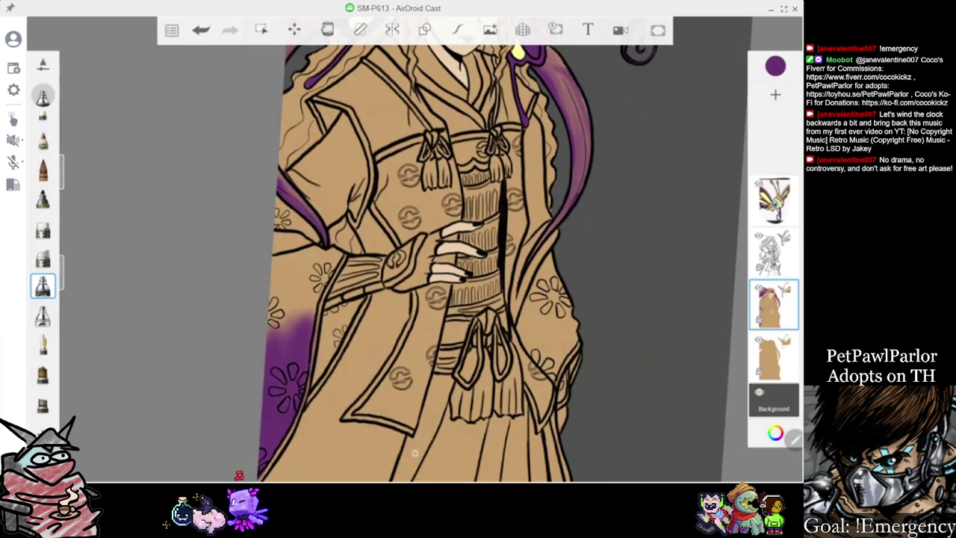
mouse_move(273, 322)
mouse_down()
mouse_move(325, 277)
mouse_move(296, 314)
mouse_up()
Airbrush purple over the upper part of the hanging sleeve up to the forearm, keeping the outer corner lighter
drag(306, 251, 272, 299)
mouse_move(321, 252)
mouse_down()
mouse_move(336, 265)
mouse_move(332, 284)
mouse_up()
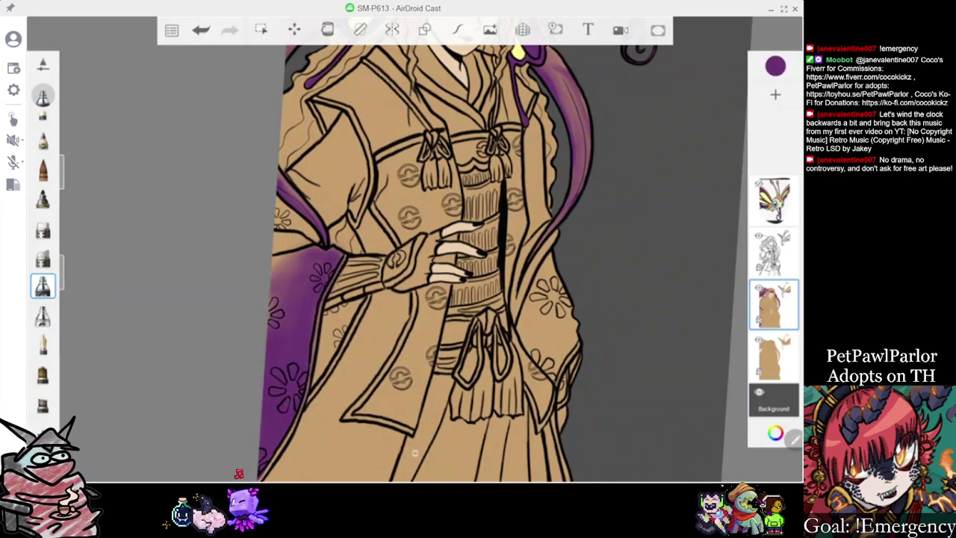
drag(300, 252, 283, 279)
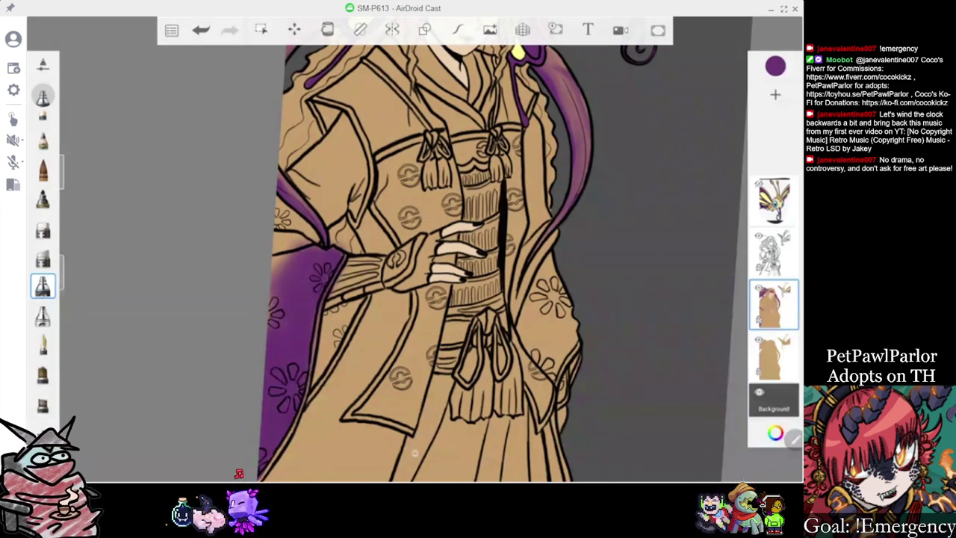
drag(297, 236, 273, 284)
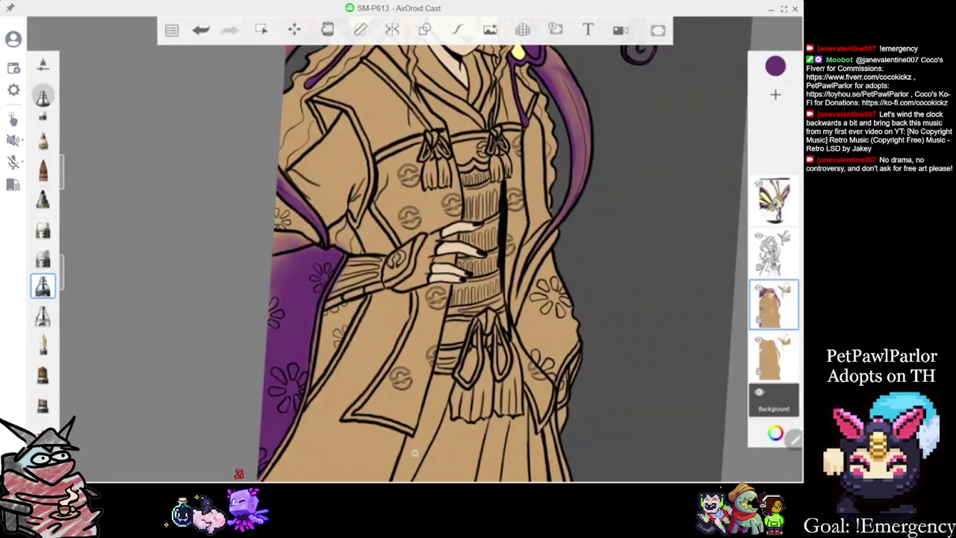
Airbrush purple onto the patterned inside of the sleeve between the forearm and the coat edge
scroll(415, 453, down, 5)
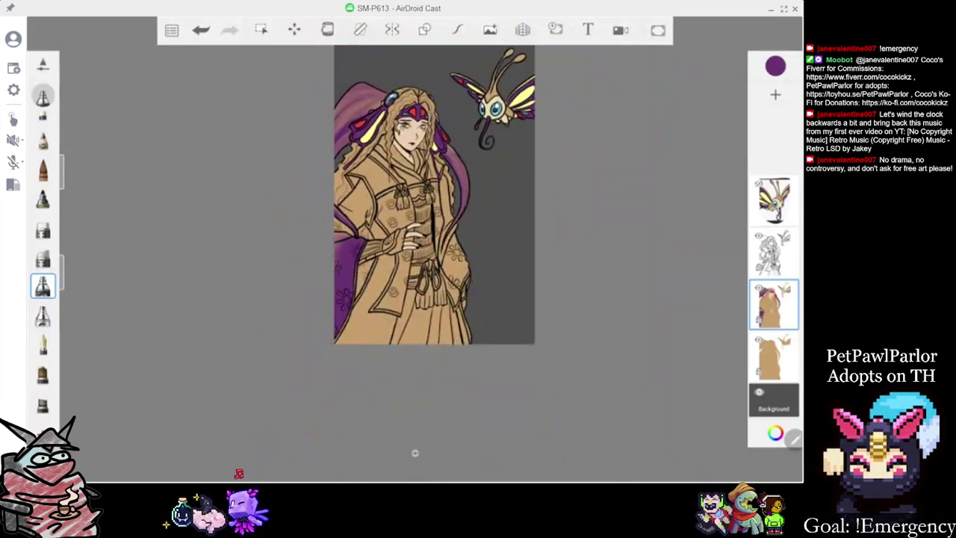
scroll(414, 452, up, 5)
mouse_move(345, 315)
mouse_down()
mouse_move(354, 313)
mouse_move(346, 338)
mouse_move(361, 308)
mouse_up()
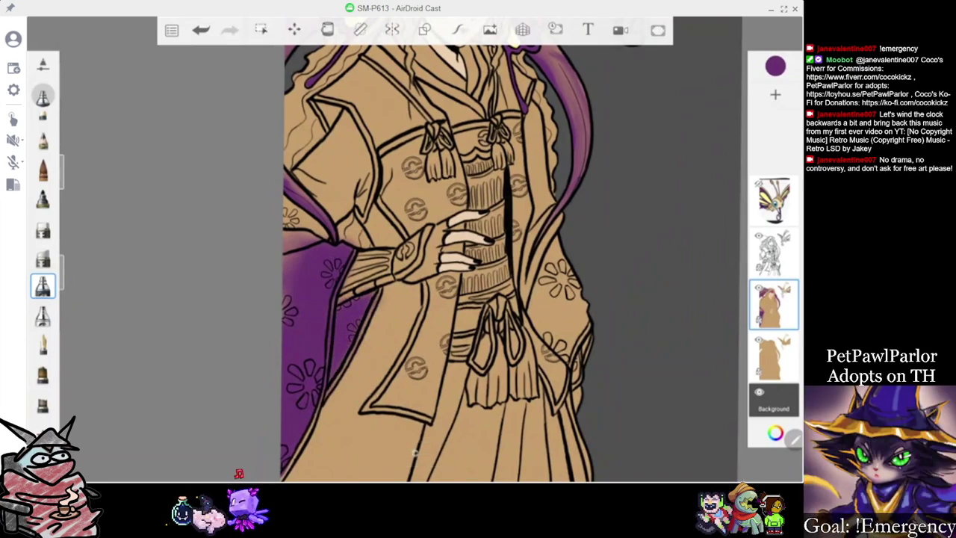
Sample the rosy tone at the sleeve, shift it to a pink-mauve, and airbrush it as a gradient over the upper sleeve parts
click(775, 66)
click(730, 161)
drag(301, 240, 288, 244)
click(775, 66)
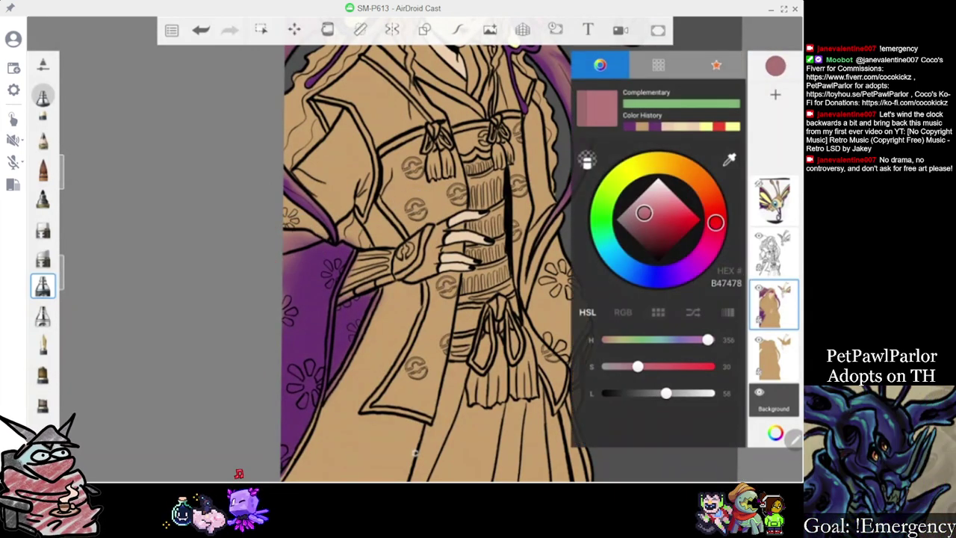
click(648, 210)
click(712, 240)
drag(711, 240, 707, 250)
click(415, 453)
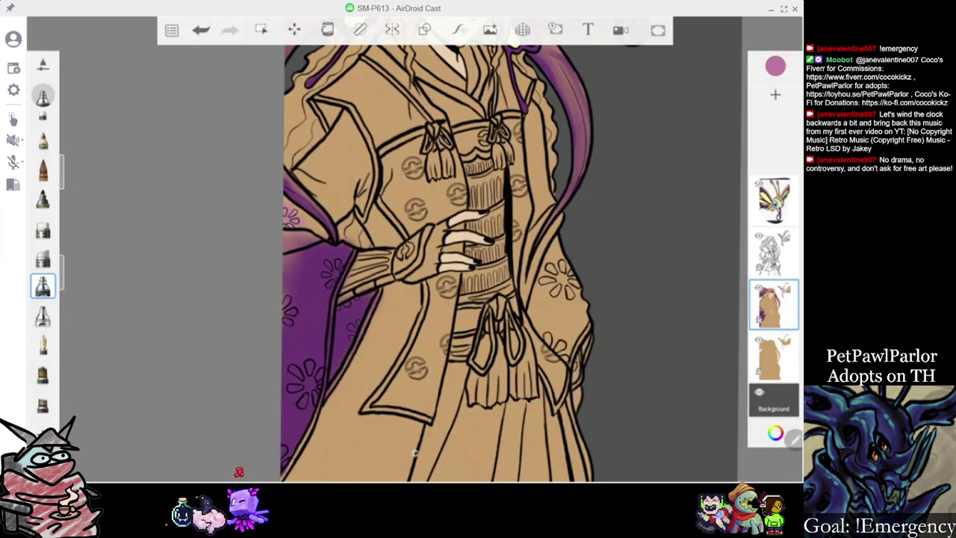
mouse_move(290, 261)
mouse_down()
mouse_move(310, 275)
mouse_move(332, 265)
mouse_up()
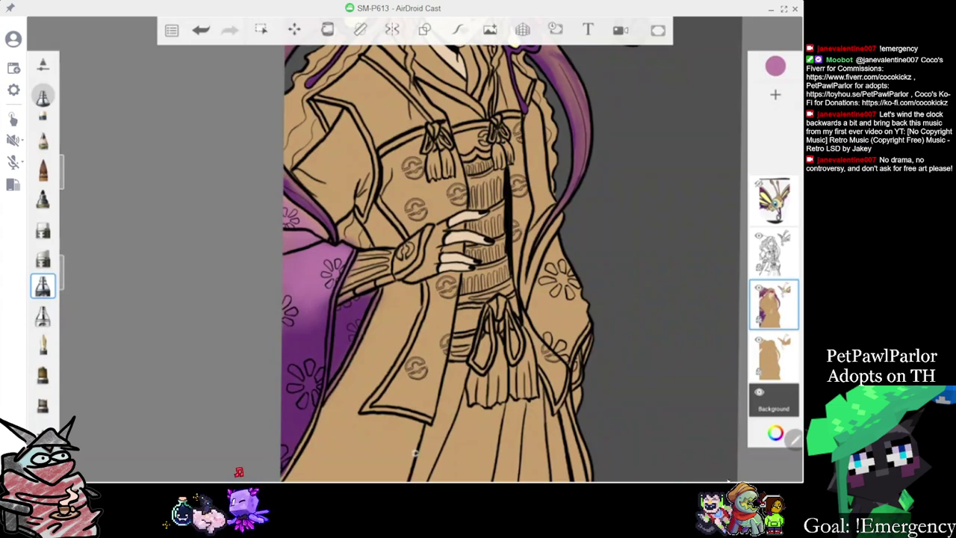
mouse_move(347, 308)
mouse_down()
mouse_move(361, 301)
mouse_move(339, 326)
mouse_move(350, 324)
mouse_move(289, 332)
mouse_up()
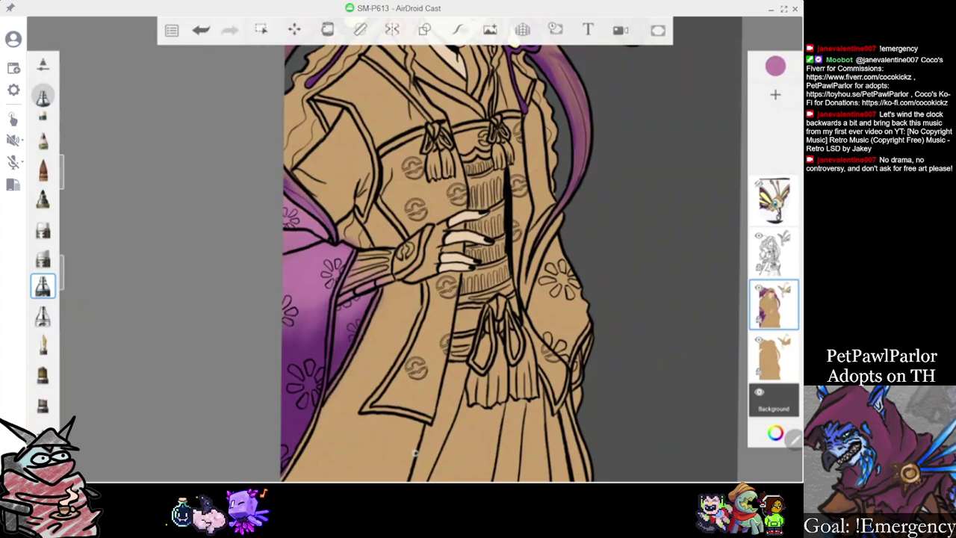
Airbrush the same pink-mauve over the large purple wing behind the head and its long tail beside the far shoulder
scroll(415, 453, down, 2)
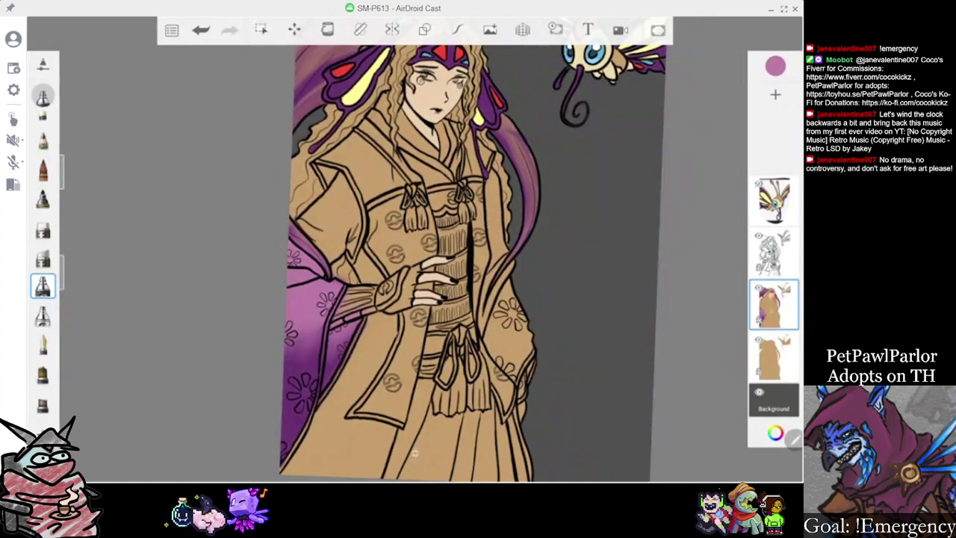
drag(531, 222, 527, 161)
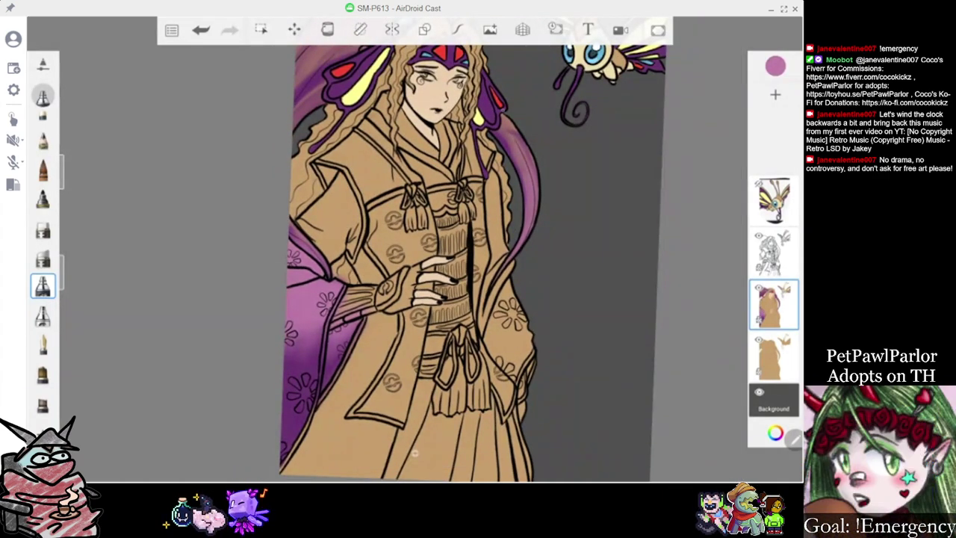
scroll(415, 299, down, 2)
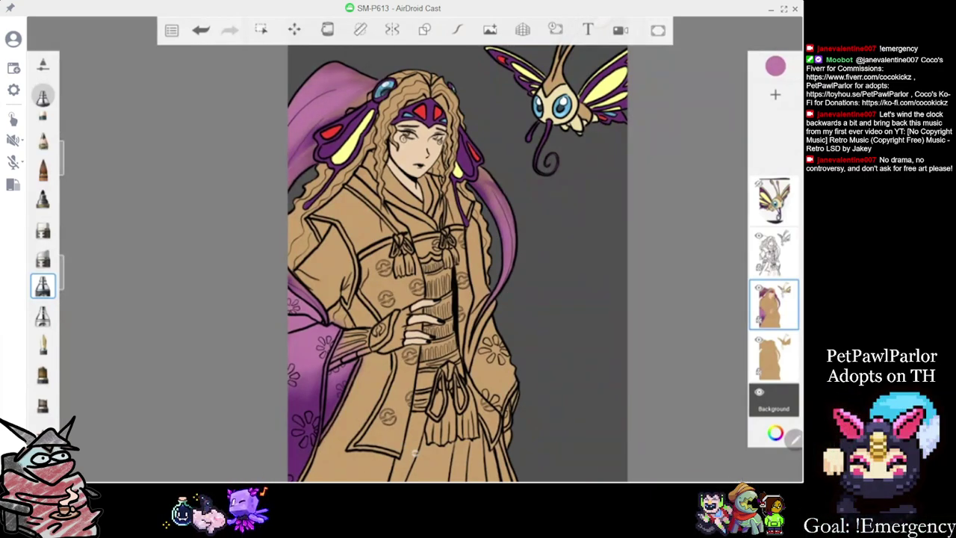
scroll(457, 262, down, 5)
scroll(457, 261, up, 3)
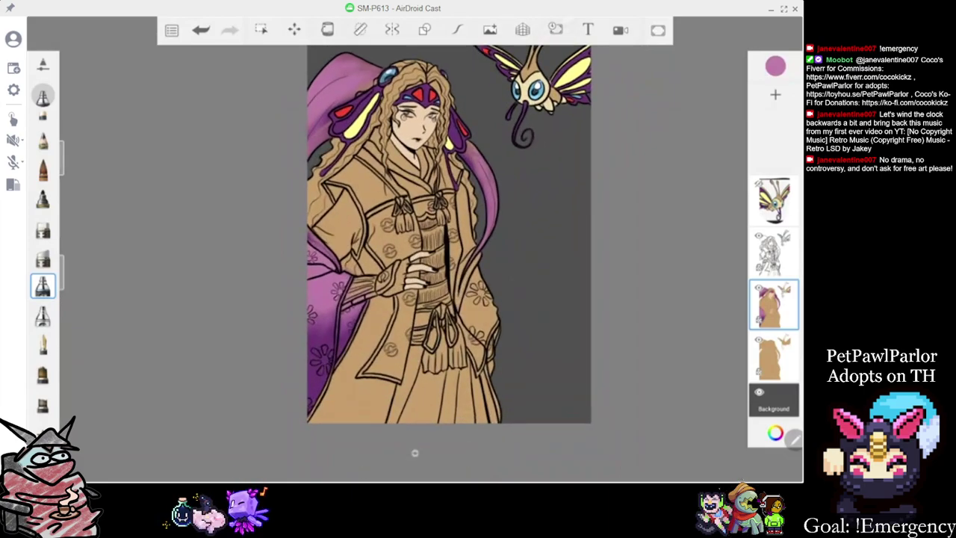
scroll(448, 238, down, 1)
scroll(448, 239, up, 1)
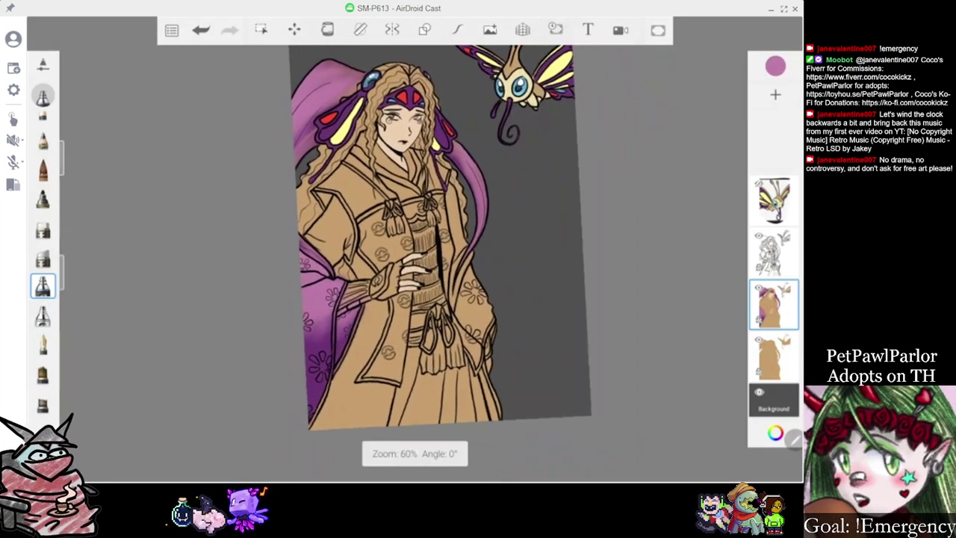
scroll(415, 451, up, 2)
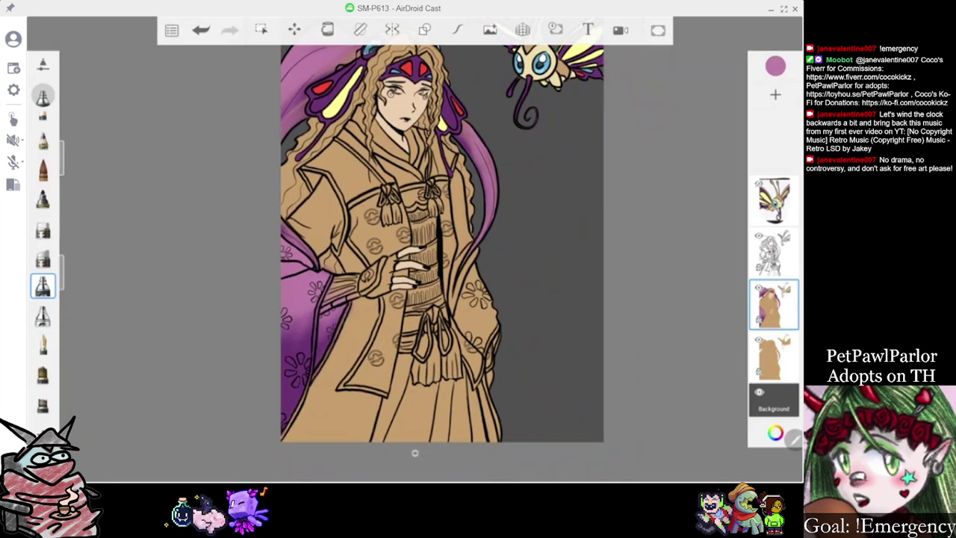
click(172, 30)
click(196, 115)
click(220, 89)
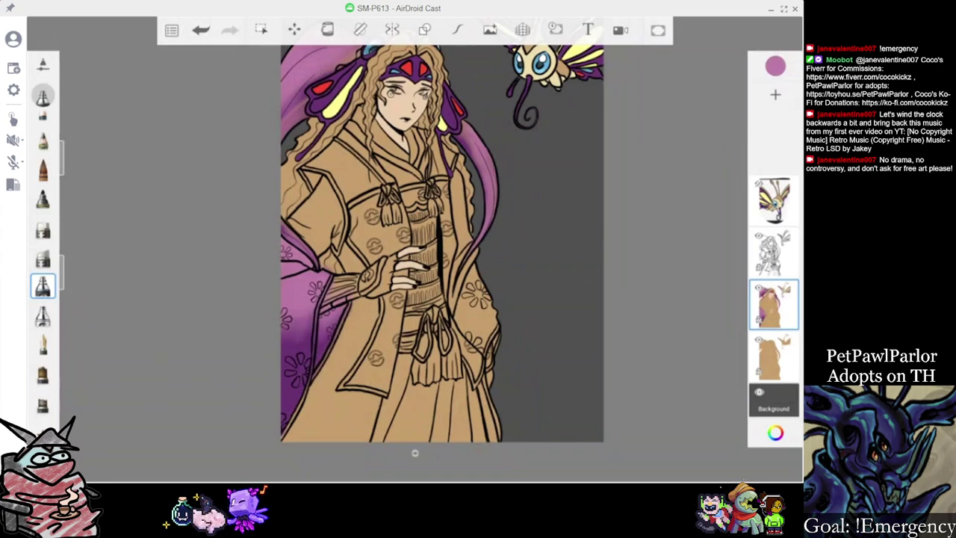
Sample the dark purple from the hanging sleeve and airbrush it over the inside of the sleeve below the forearm
scroll(440, 247, up, 5)
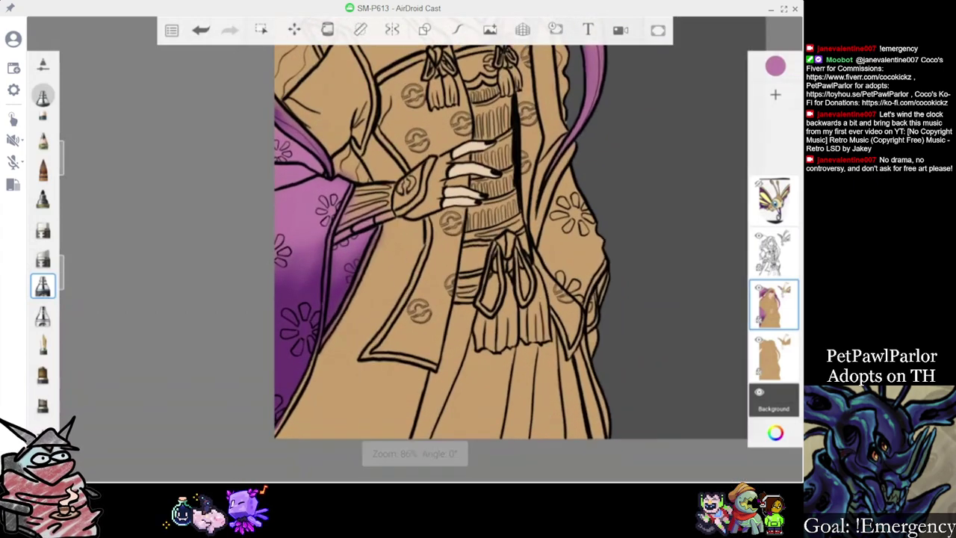
click(776, 66)
click(729, 159)
drag(308, 301, 287, 302)
mouse_move(310, 241)
mouse_down()
mouse_move(321, 230)
mouse_move(295, 240)
mouse_up()
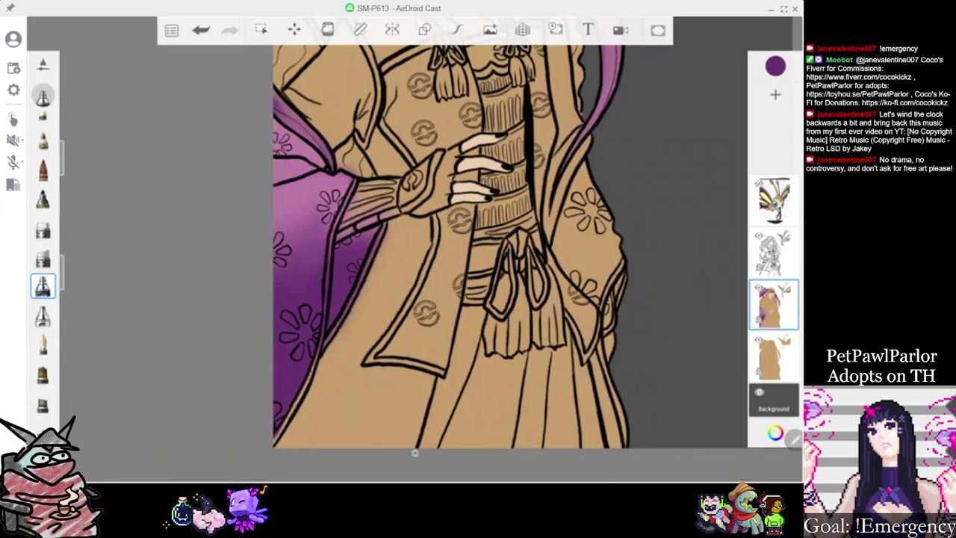
scroll(448, 247, down, 2)
scroll(448, 246, down, 1)
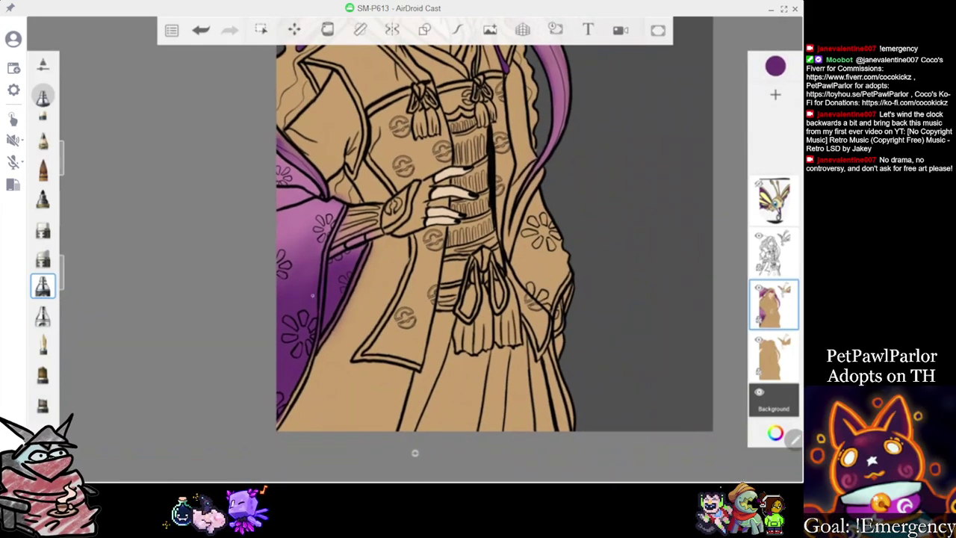
scroll(448, 247, down, 1)
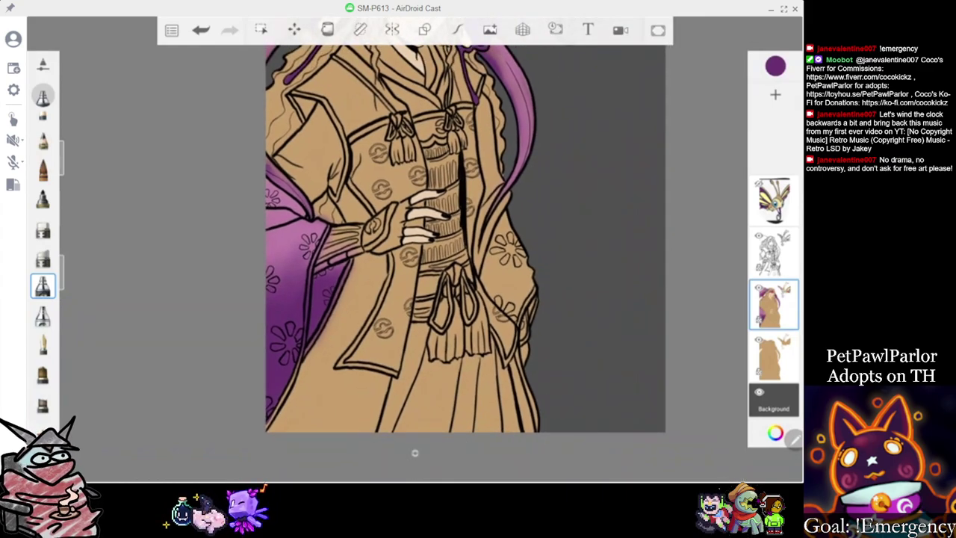
scroll(414, 452, down, 4)
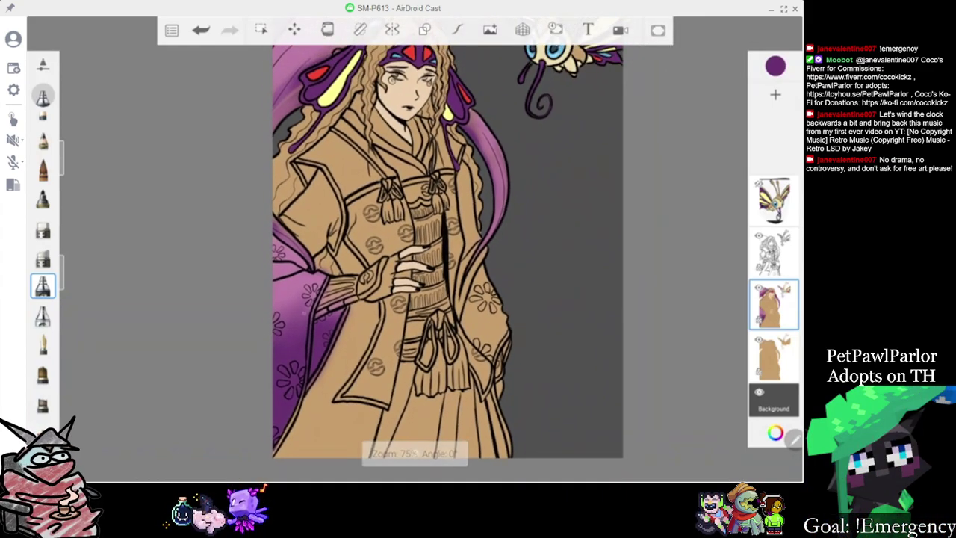
click(775, 66)
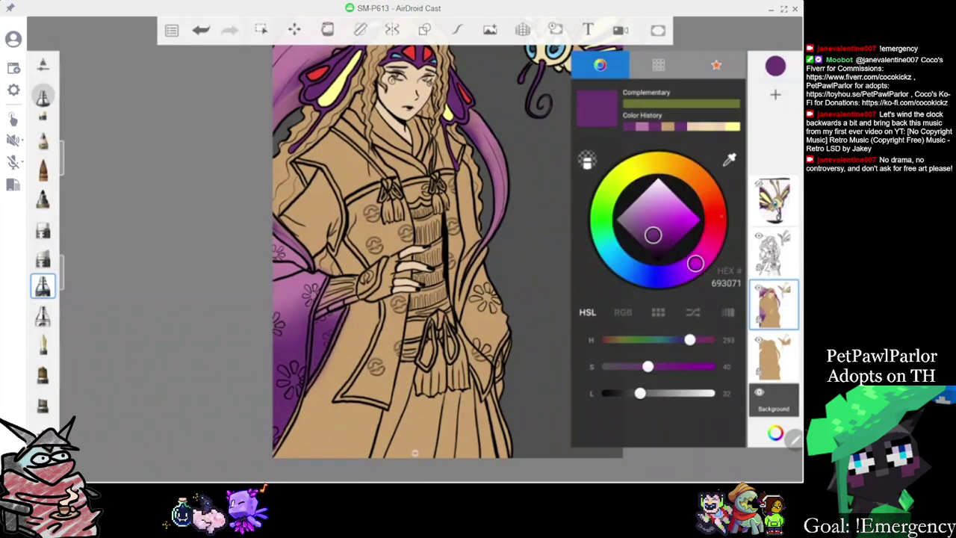
drag(689, 340, 699, 340)
mouse_move(710, 246)
mouse_down()
mouse_move(681, 271)
mouse_move(693, 265)
mouse_up()
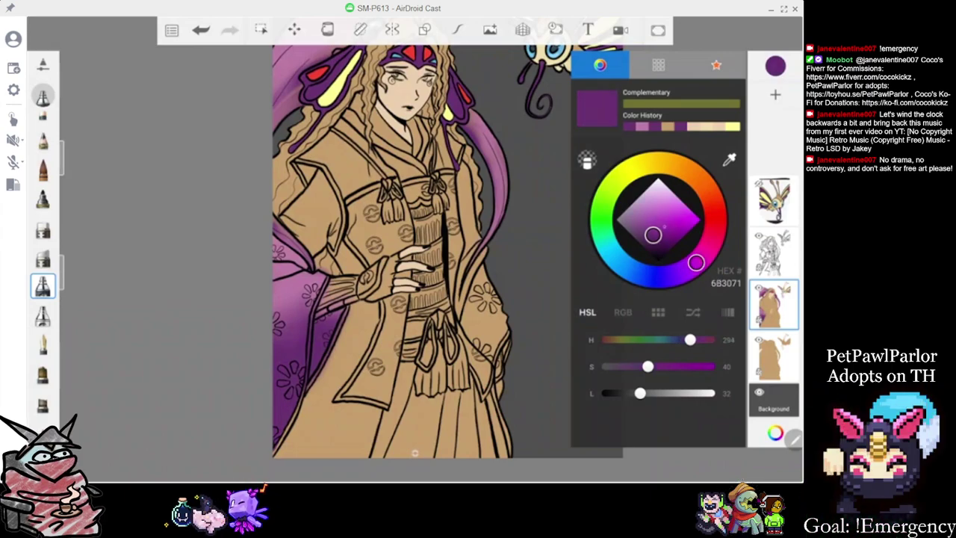
scroll(448, 251, up, 1)
scroll(414, 452, up, 1)
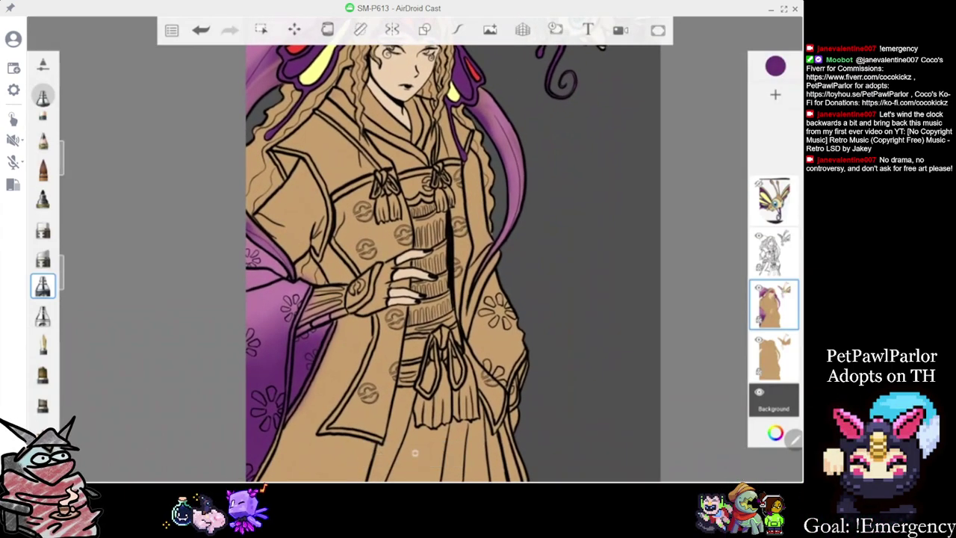
Mix the raspberry pink A25378 from a recent colour and paint the inner edge of the upper sleeve with a hard-edged brush
click(775, 66)
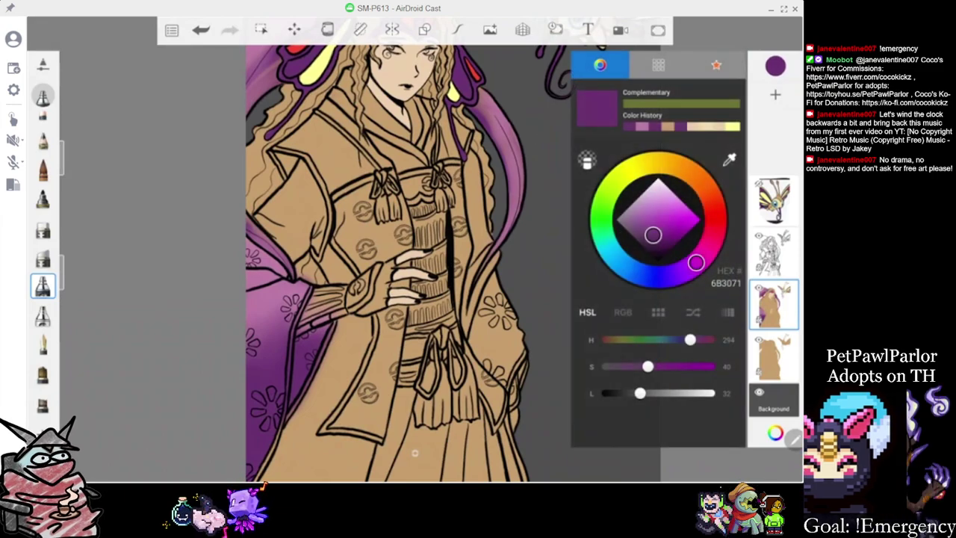
click(642, 126)
drag(647, 211, 644, 221)
drag(707, 250, 710, 245)
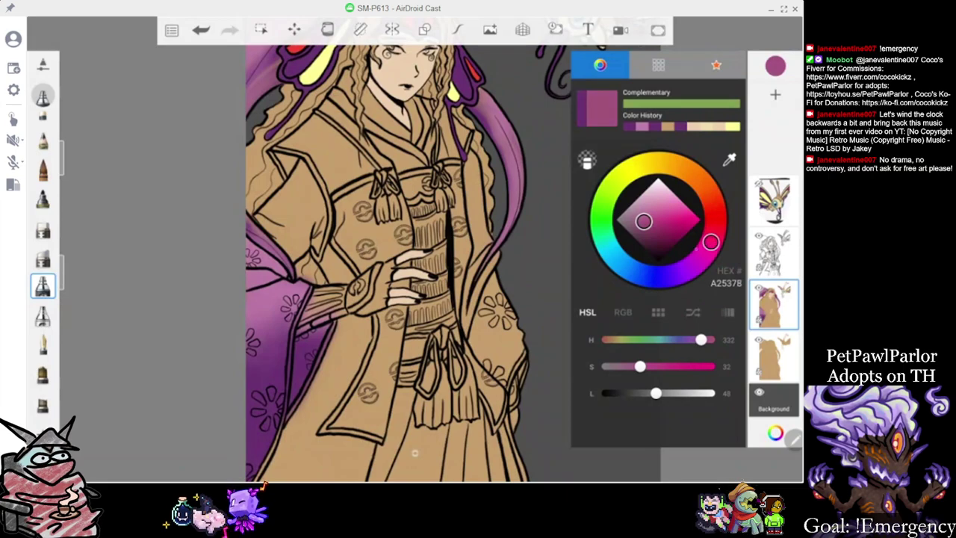
scroll(415, 249, up, 3)
click(43, 344)
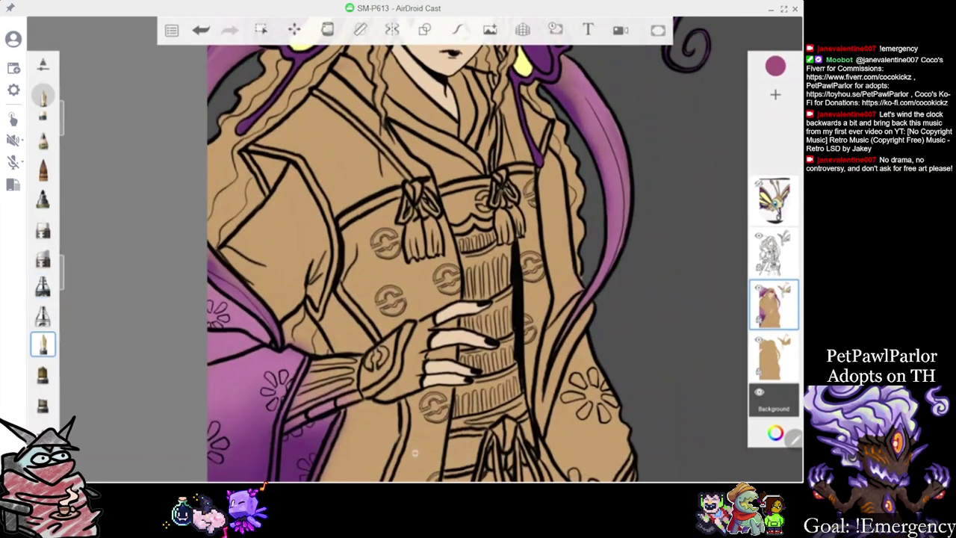
scroll(415, 249, up, 4)
drag(327, 163, 335, 219)
drag(62, 118, 62, 105)
mouse_move(322, 165)
mouse_down()
mouse_move(309, 121)
mouse_move(355, 235)
mouse_up()
scroll(415, 250, down, 5)
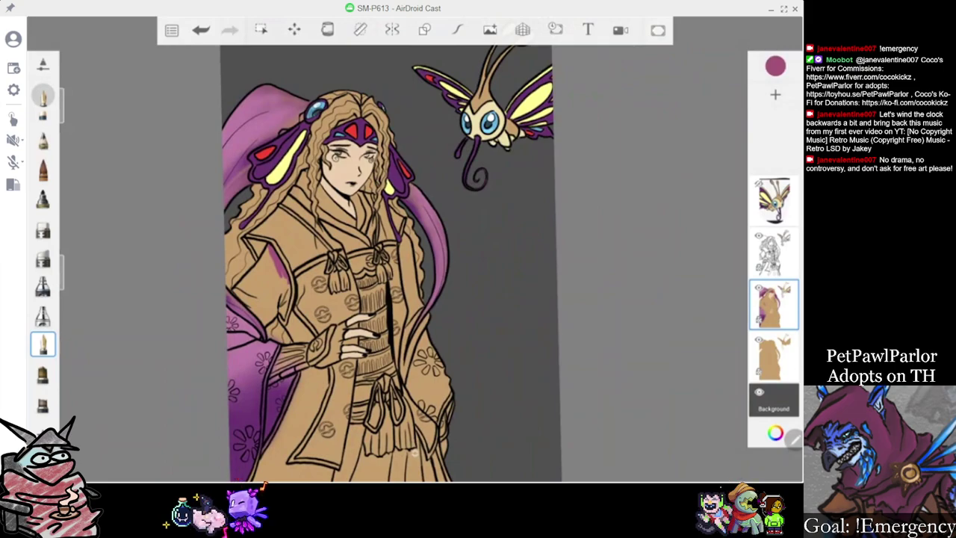
Fill the whole upper sleeve between the shoulder trim and the hanging sleeve with the raspberry pink
scroll(415, 250, up, 5)
mouse_move(296, 206)
mouse_down()
mouse_move(292, 227)
mouse_move(253, 266)
mouse_move(198, 292)
mouse_move(232, 285)
mouse_up()
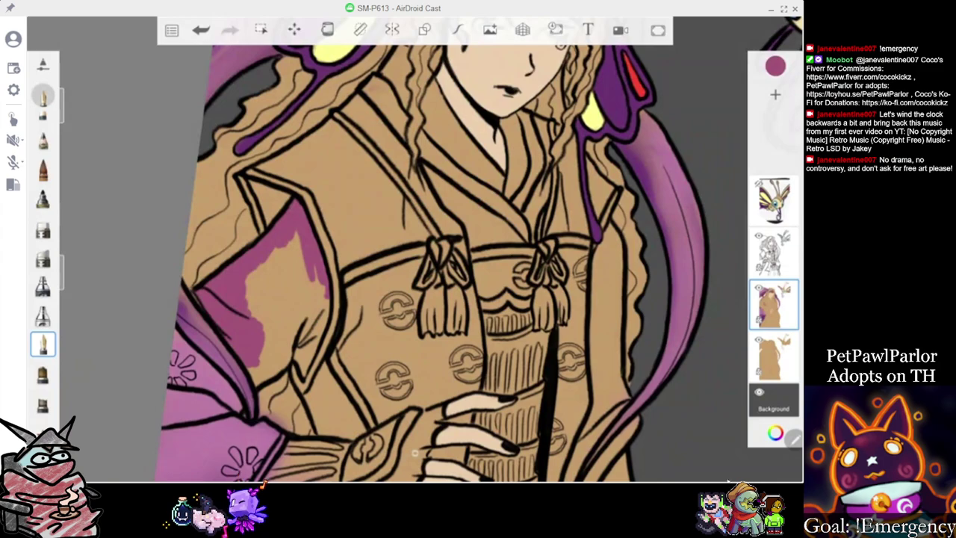
mouse_move(256, 378)
mouse_down()
mouse_move(261, 384)
mouse_move(307, 317)
mouse_up()
mouse_move(296, 361)
mouse_down()
mouse_move(313, 316)
mouse_move(312, 345)
mouse_move(321, 320)
mouse_move(317, 279)
mouse_up()
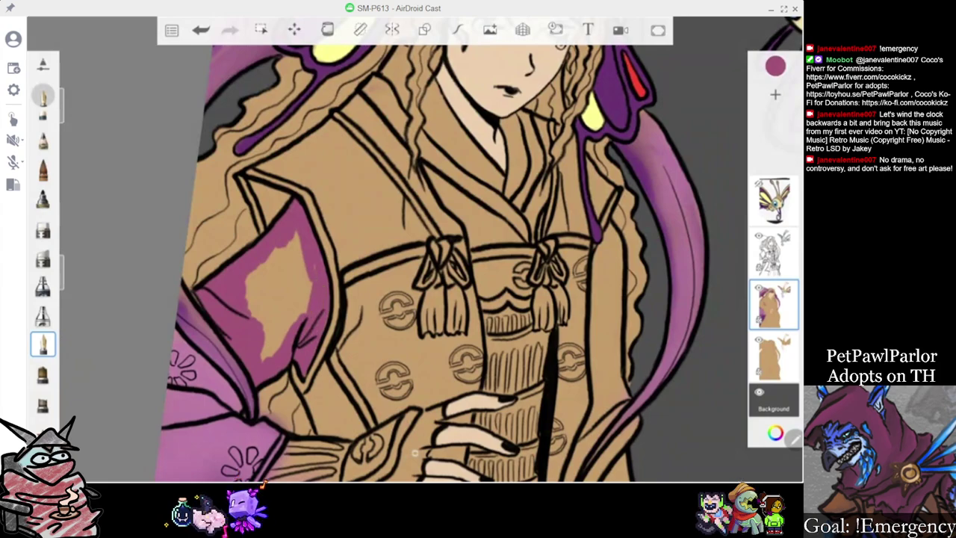
drag(279, 348, 309, 276)
drag(263, 361, 304, 253)
drag(254, 333, 299, 236)
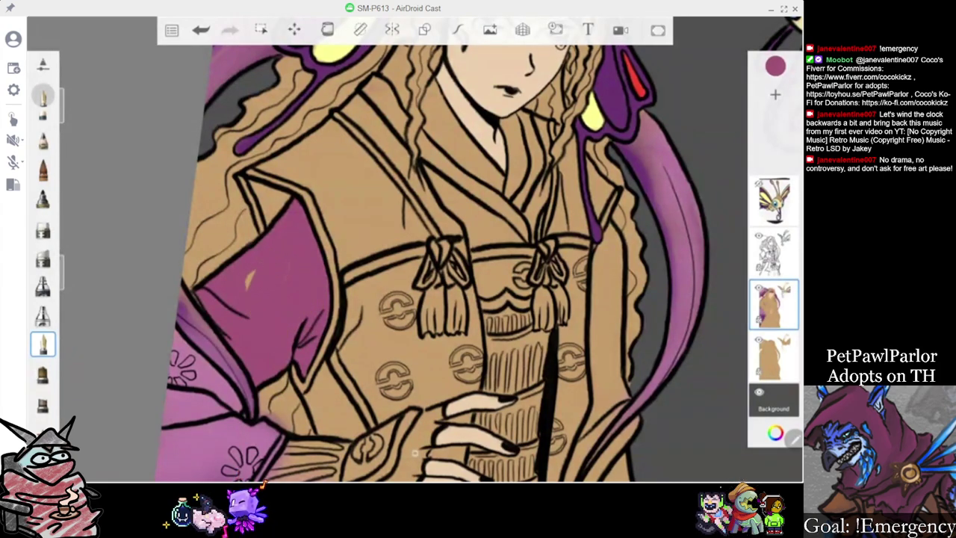
drag(246, 292, 254, 270)
scroll(415, 254, down, 5)
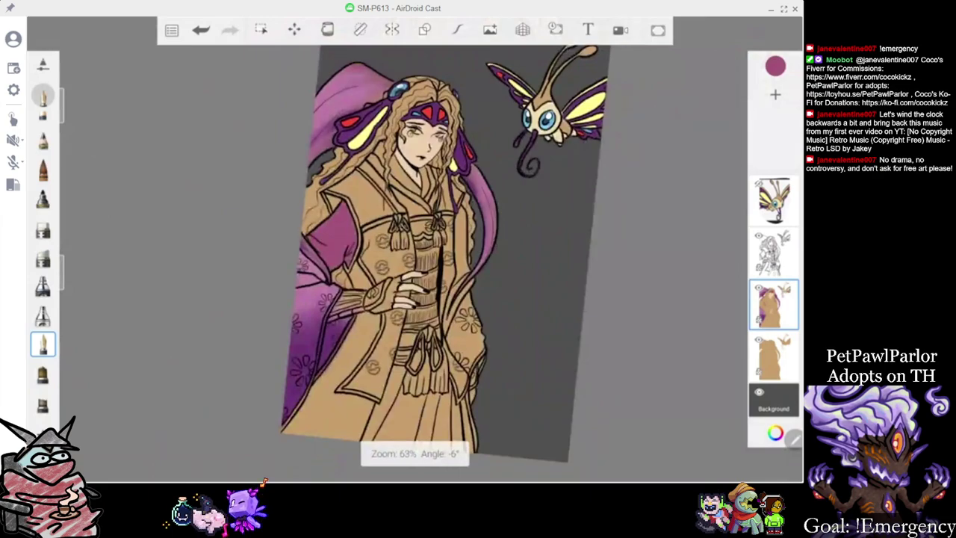
Airbrush raspberry pink over the upper half of the patterned hanging sleeve, fading into the purple below
scroll(415, 254, up, 5)
scroll(415, 254, up, 1)
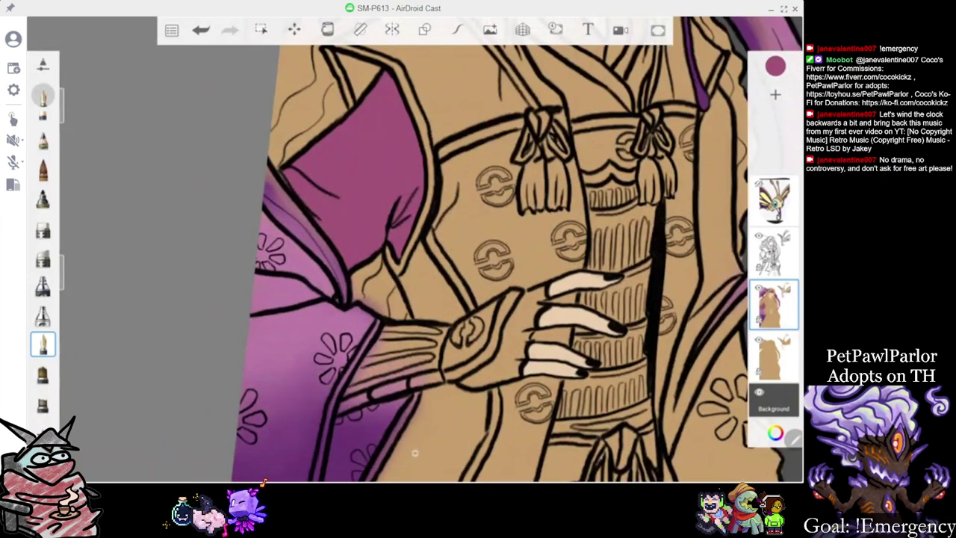
click(43, 286)
mouse_move(305, 292)
mouse_down()
mouse_move(285, 282)
mouse_move(268, 224)
mouse_up()
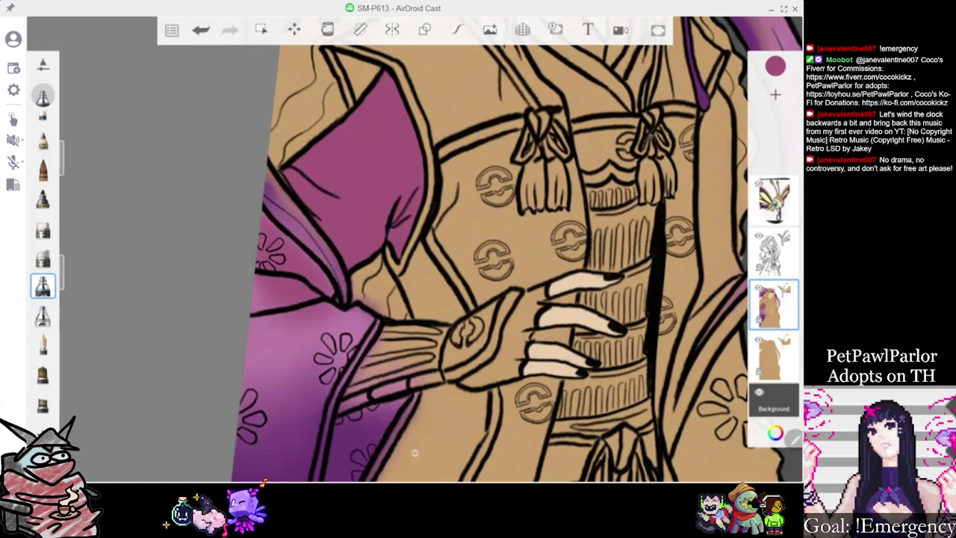
drag(263, 280, 260, 348)
mouse_move(325, 315)
mouse_down()
mouse_move(358, 338)
mouse_move(292, 351)
mouse_up()
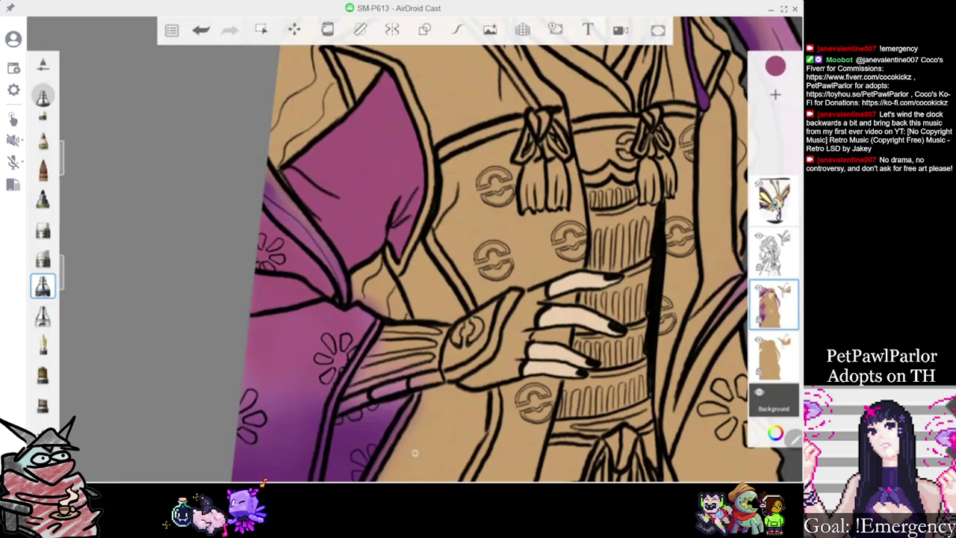
scroll(478, 268, down, 2)
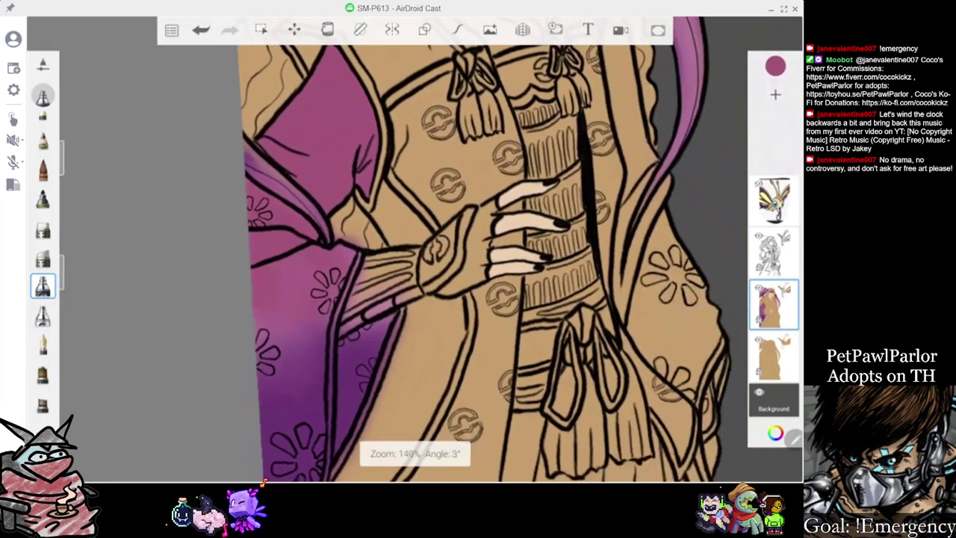
scroll(478, 269, up, 1)
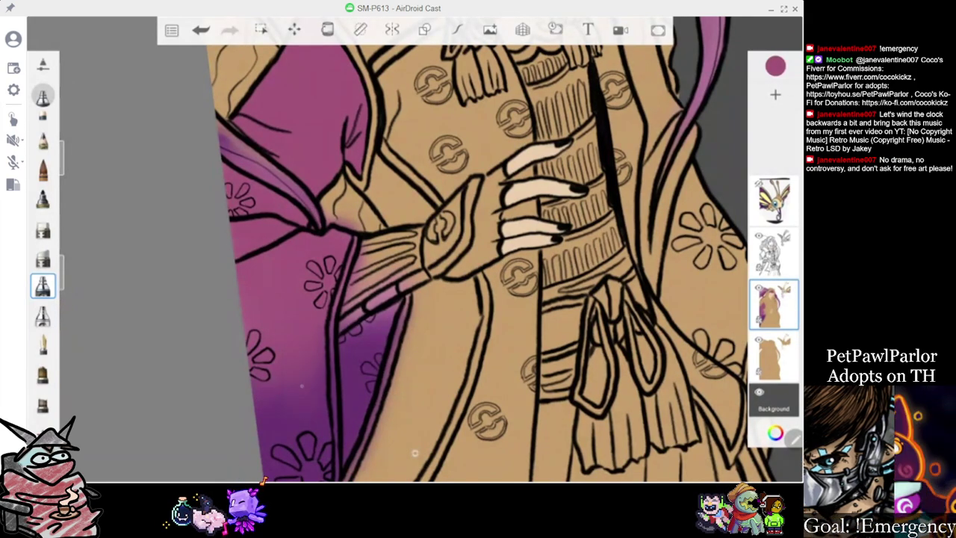
scroll(478, 261, down, 2)
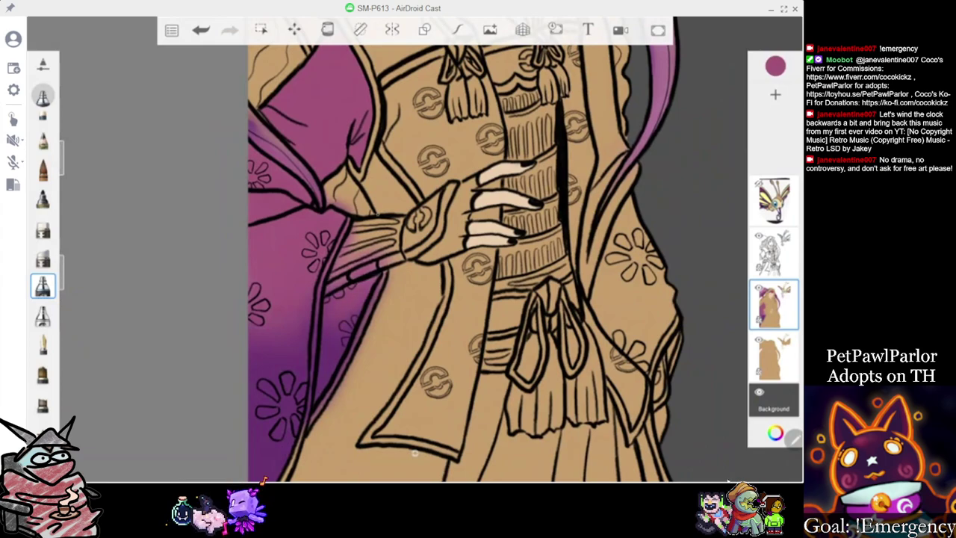
Sample the dark purple inside the sleeve and airbrush it over the sleeve lining and the lower part of the hanging sleeve
click(775, 66)
click(336, 317)
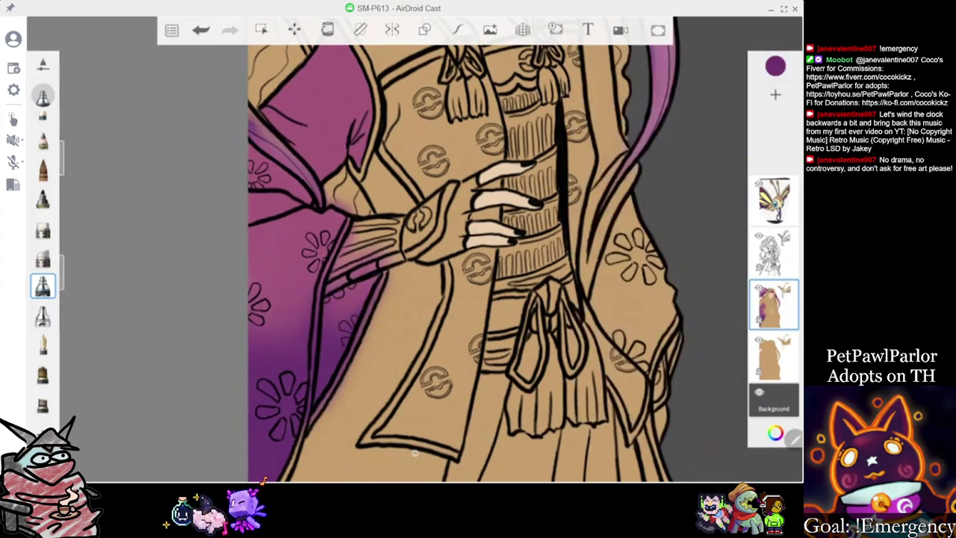
drag(335, 316, 358, 292)
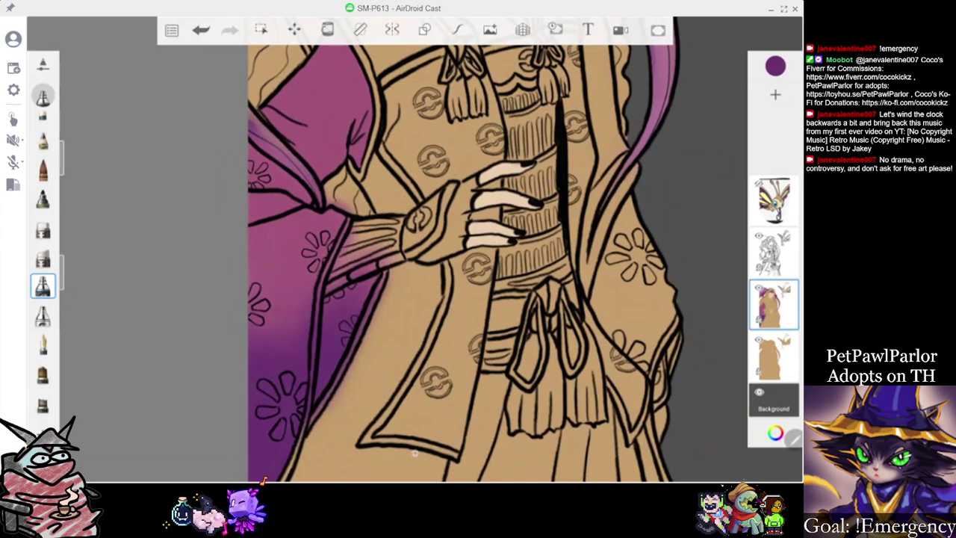
scroll(416, 452, down, 1)
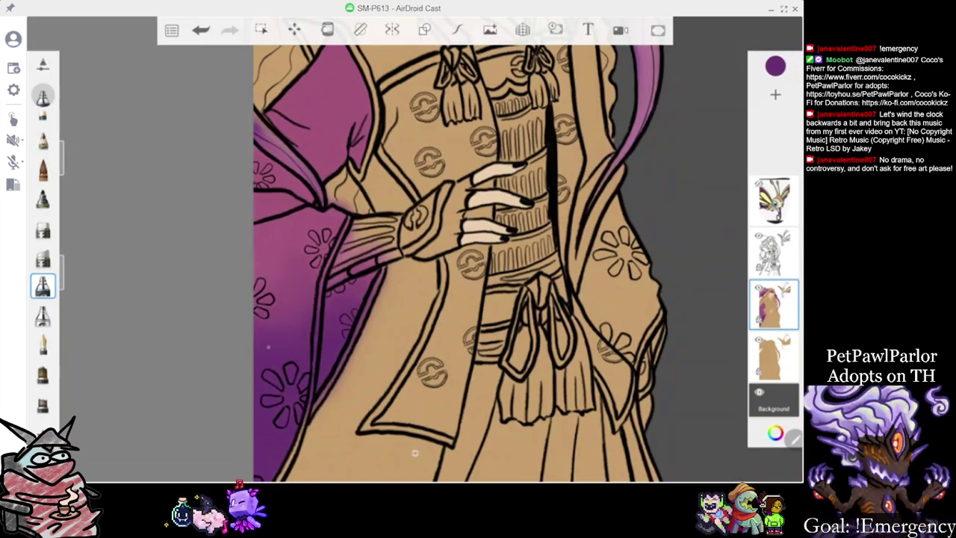
scroll(478, 253, down, 5)
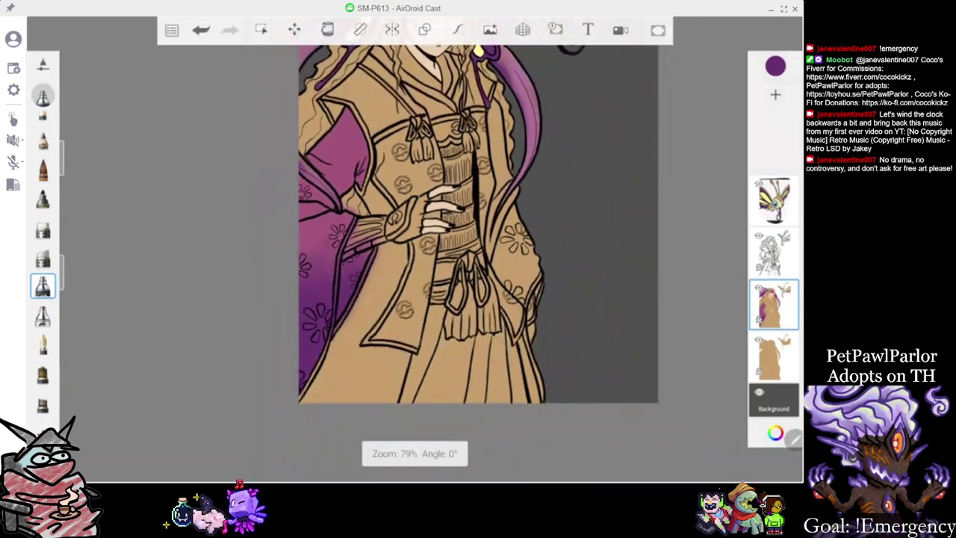
Bring back the recent raspberry pink and airbrush it farther down the hanging sleeve to soften the gradient
scroll(478, 254, up, 4)
click(775, 66)
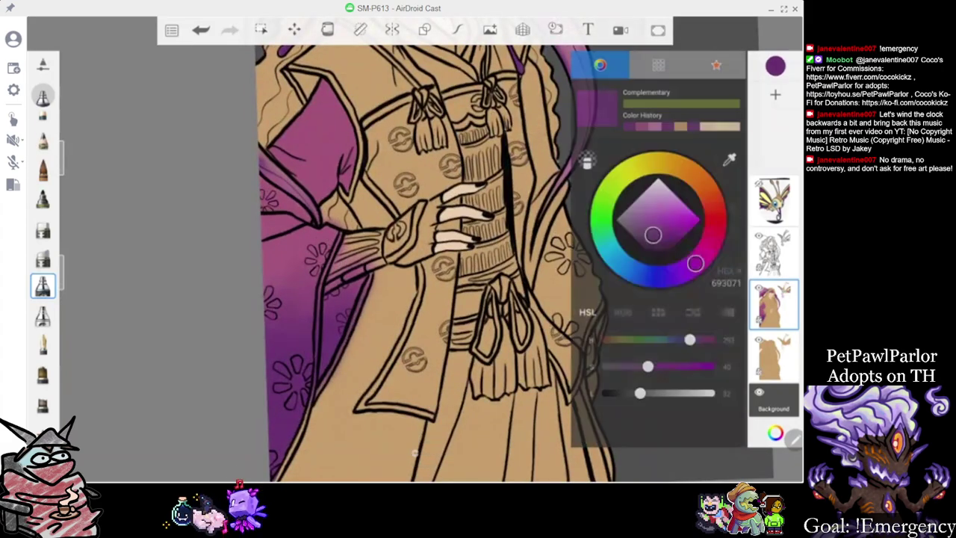
click(644, 128)
click(775, 66)
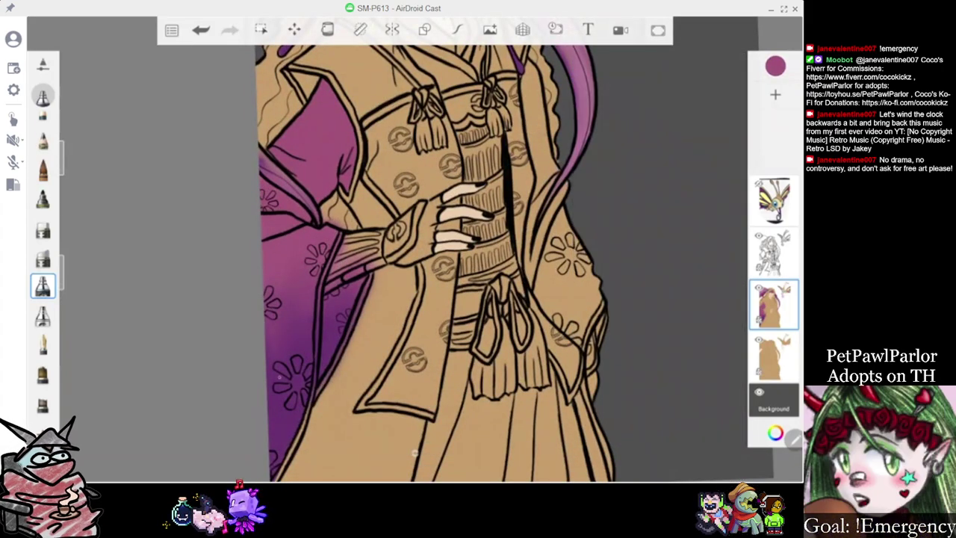
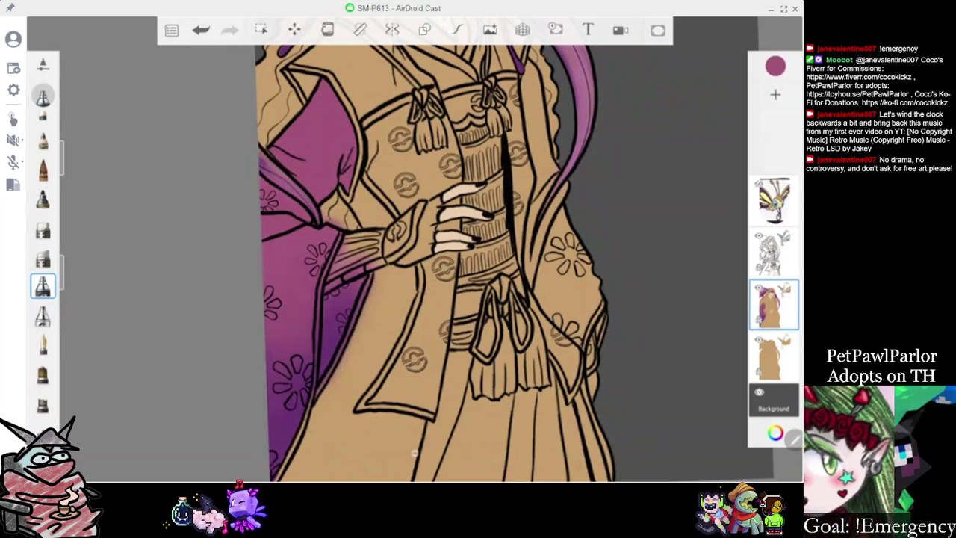
scroll(448, 262, up, 2)
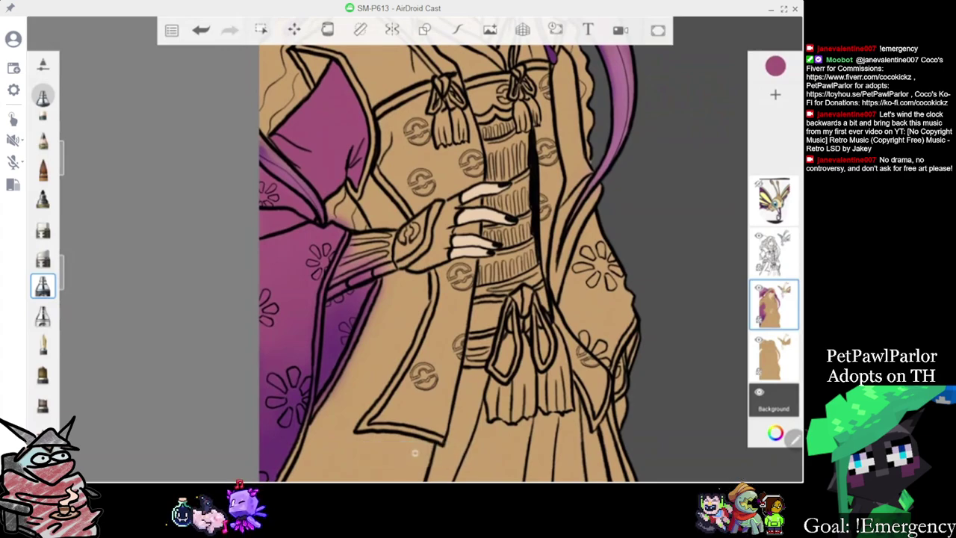
Reuse the recent dark purple 693071 and airbrush it over the lower hanging sleeve to deepen the gradient
click(775, 66)
click(654, 126)
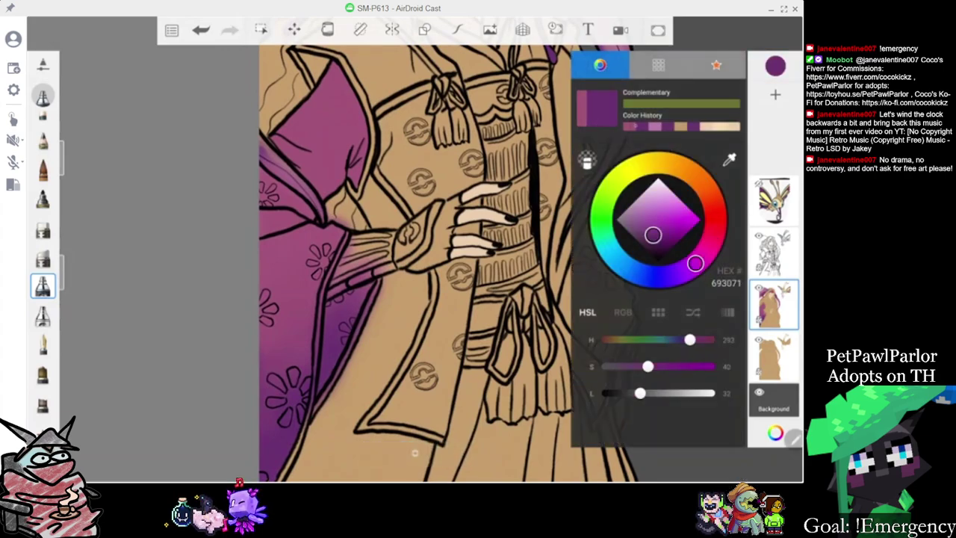
scroll(448, 261, up, 1)
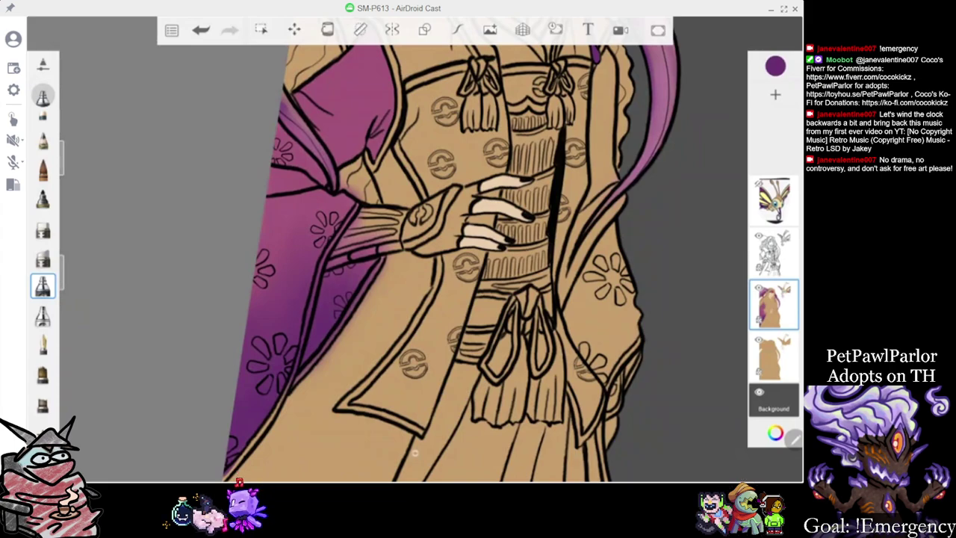
scroll(448, 262, down, 3)
scroll(448, 262, up, 1)
click(775, 66)
scroll(448, 262, up, 4)
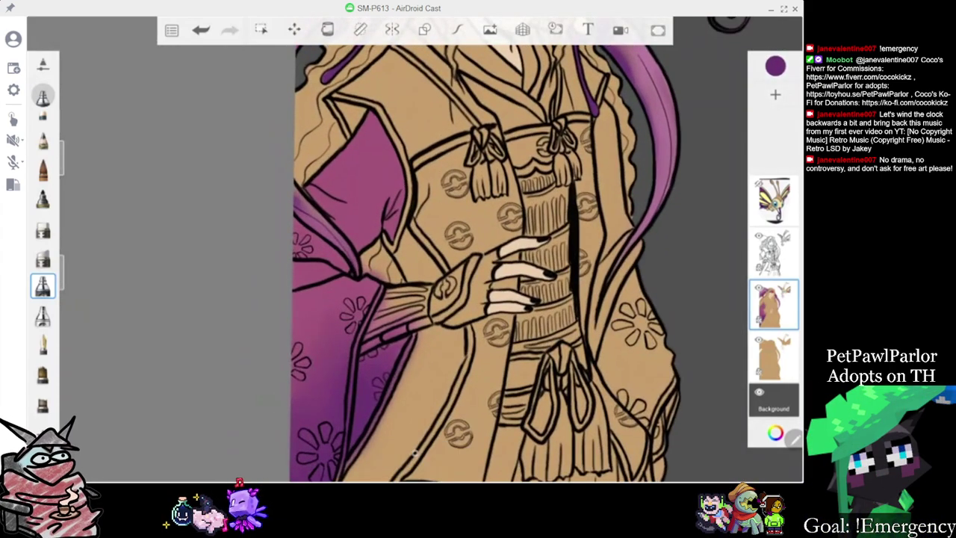
scroll(448, 262, down, 2)
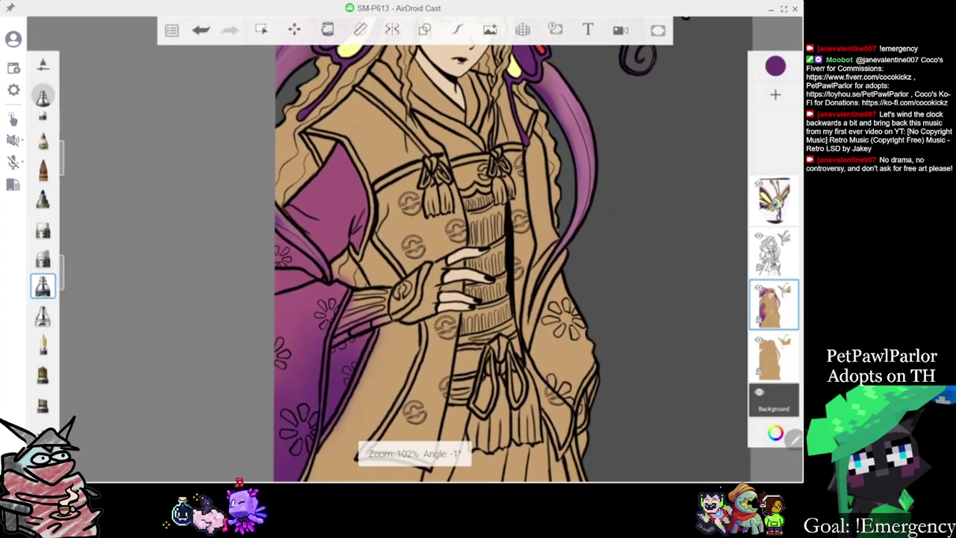
Sample the raspberry pink of the near sleeve and paint the opposite sleeve's plain upper strip solidly with the paintbrush
click(775, 66)
click(730, 160)
click(350, 202)
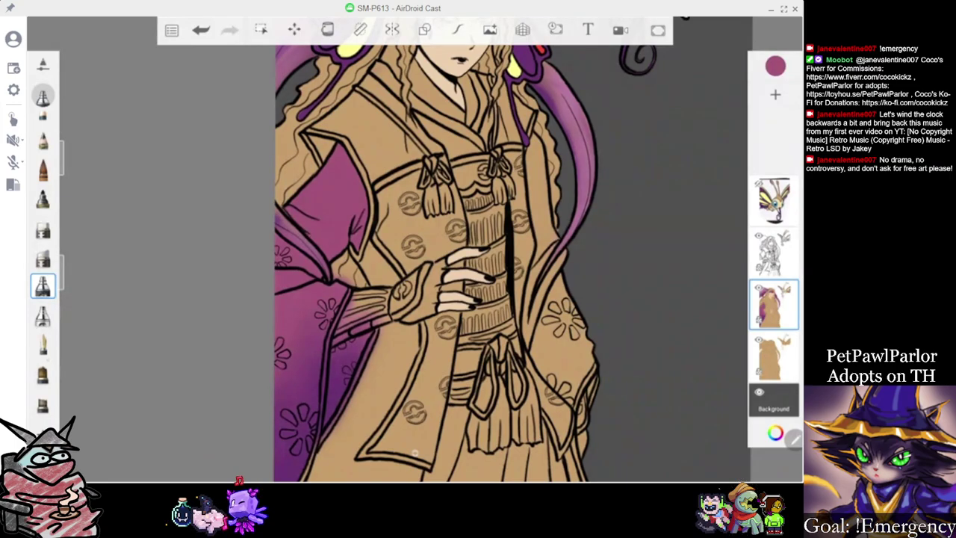
click(42, 344)
scroll(448, 261, up, 5)
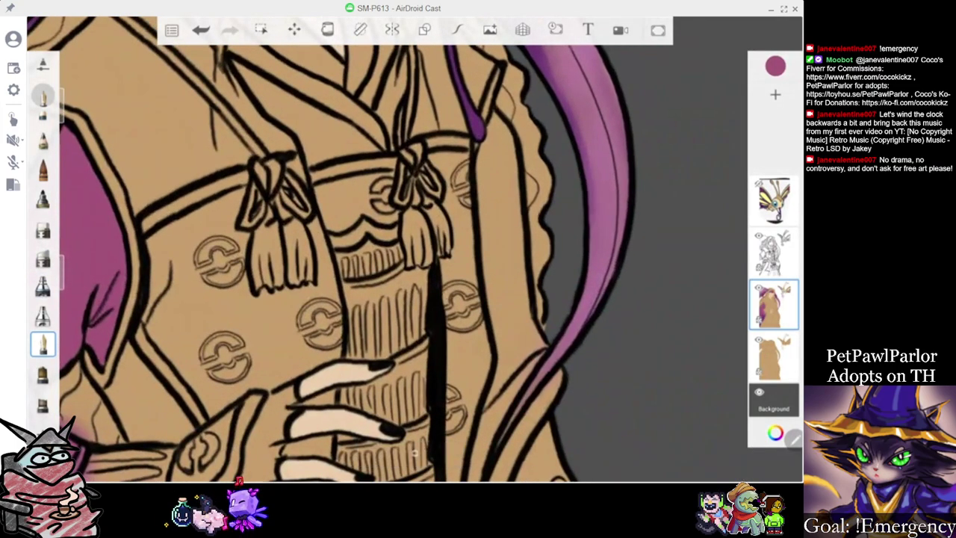
scroll(448, 262, down, 3)
scroll(448, 261, down, 3)
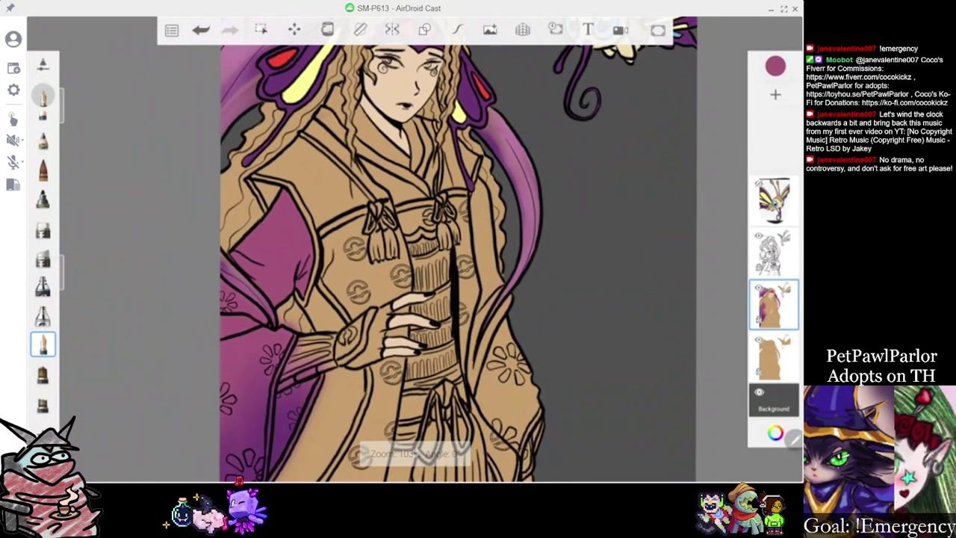
scroll(448, 261, up, 3)
mouse_move(472, 191)
mouse_down()
mouse_move(465, 202)
mouse_move(471, 181)
mouse_move(459, 226)
mouse_move(462, 250)
mouse_move(472, 200)
mouse_move(486, 284)
mouse_move(475, 261)
mouse_move(461, 291)
mouse_up()
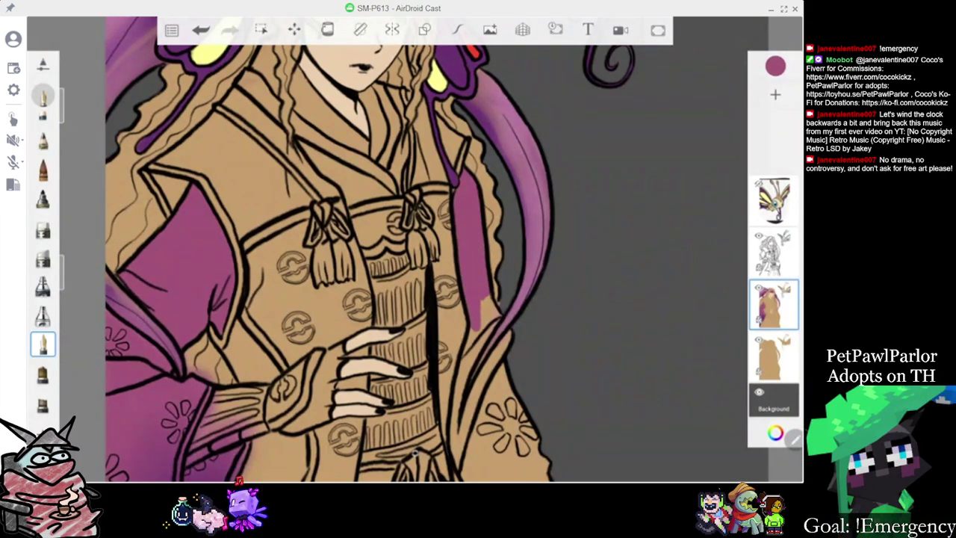
Extend the solid raspberry pink down the opposite sleeve into its narrow folds beside the sash
scroll(389, 253, down, 3)
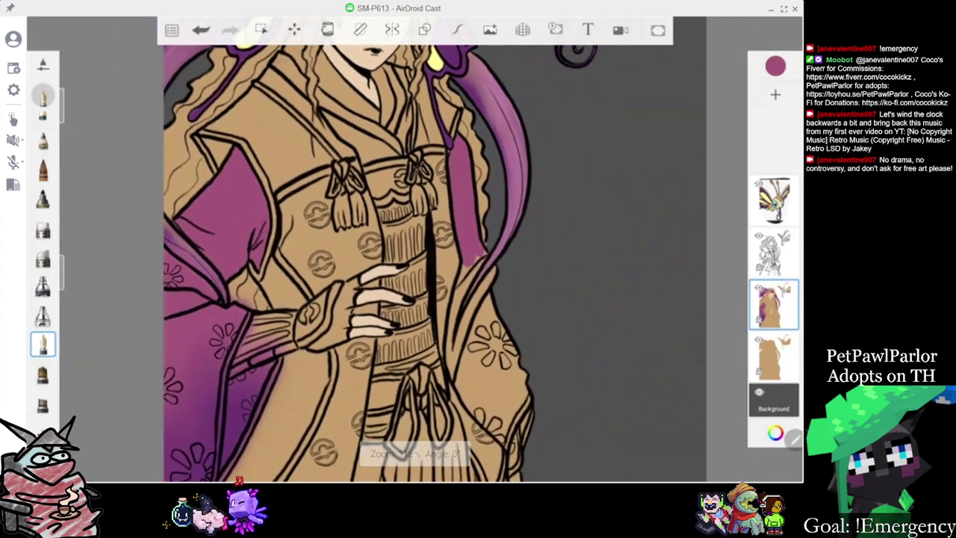
scroll(389, 254, up, 5)
drag(472, 200, 420, 302)
drag(439, 228, 417, 295)
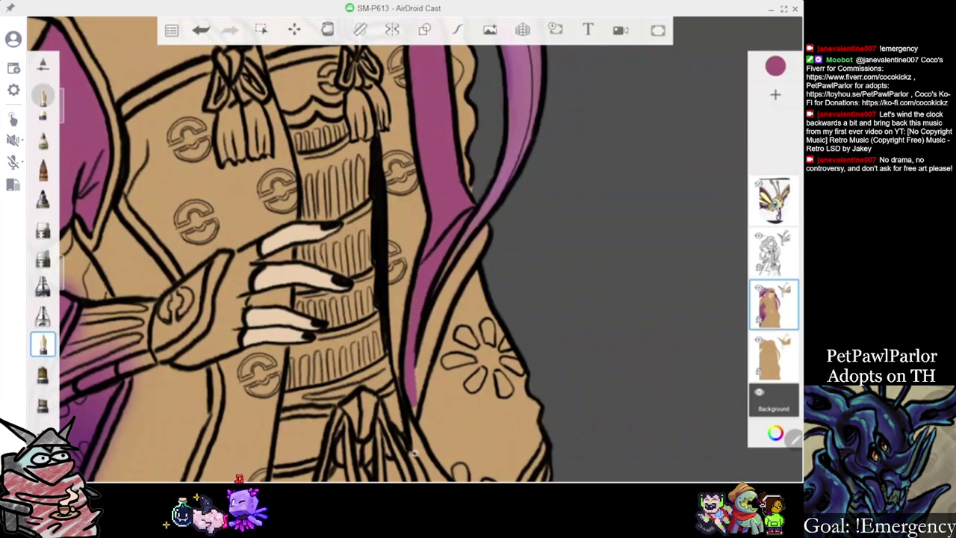
scroll(328, 254, down, 5)
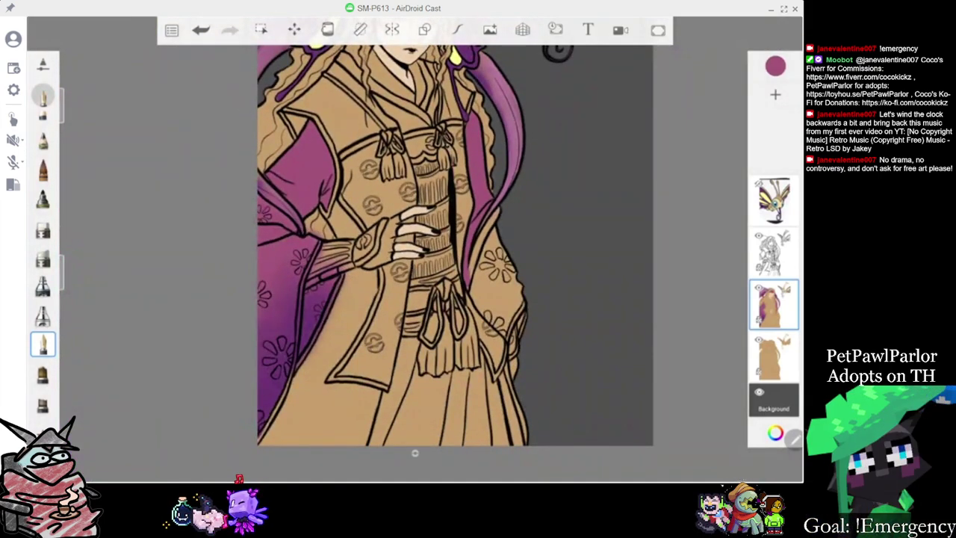
scroll(530, 258, up, 4)
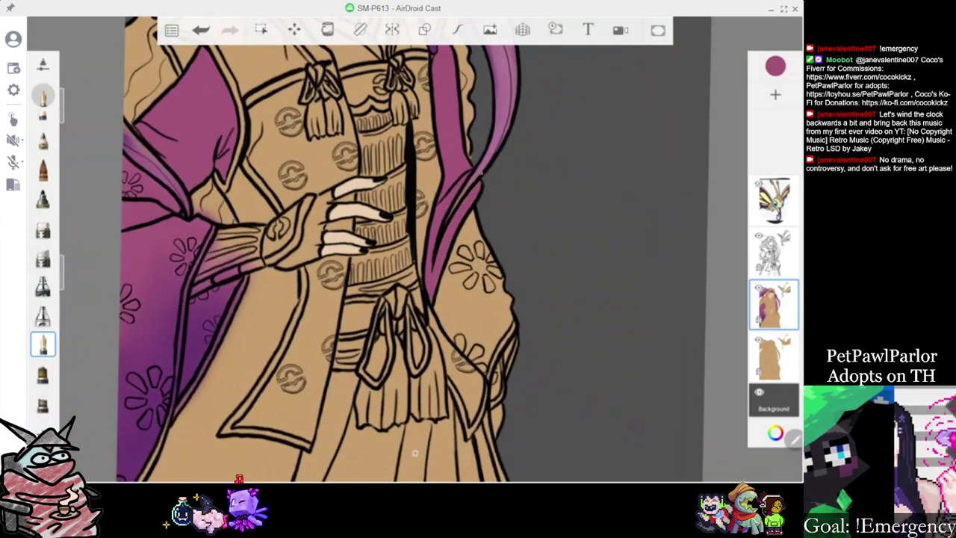
scroll(414, 453, down, 5)
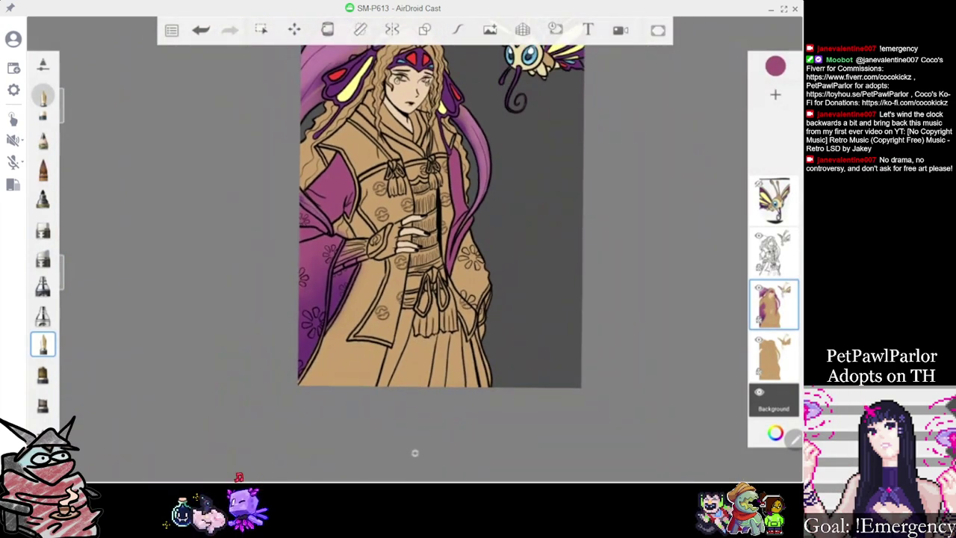
scroll(415, 453, up, 4)
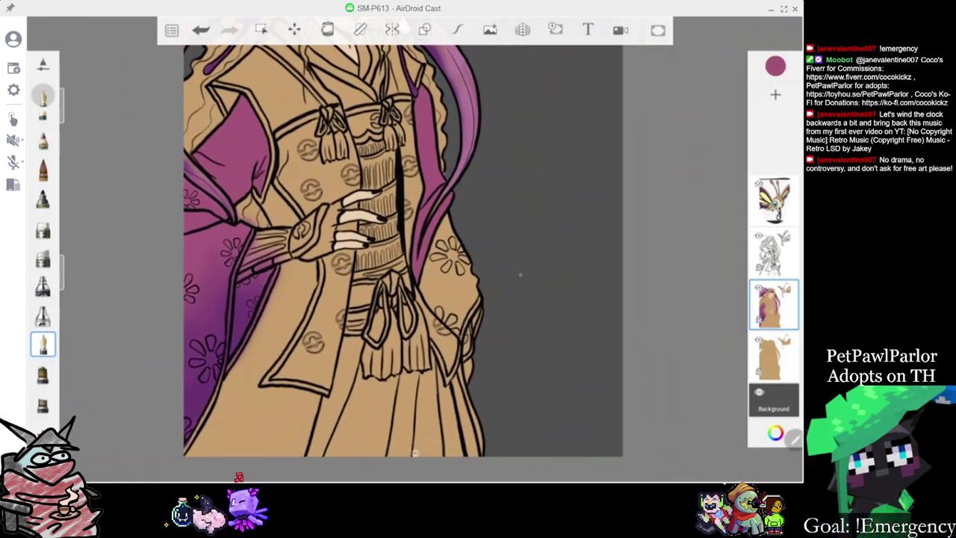
Adjust the brush size and fill the flower-patterned lower part of the opposite sleeve with raspberry pink
drag(62, 105, 62, 93)
scroll(414, 452, up, 3)
mouse_move(405, 242)
mouse_down()
mouse_move(417, 288)
mouse_move(440, 318)
mouse_up()
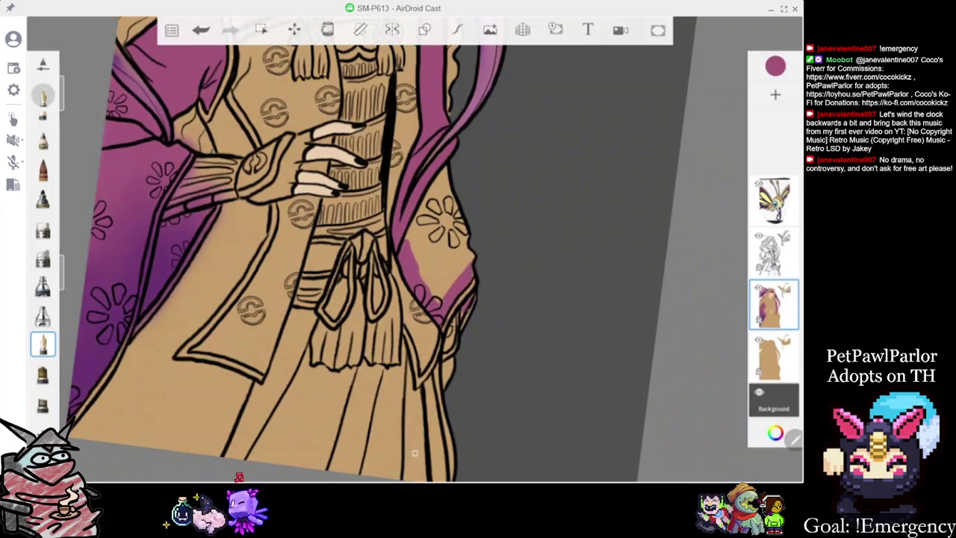
mouse_move(463, 291)
mouse_down()
mouse_move(428, 179)
mouse_move(411, 233)
mouse_up()
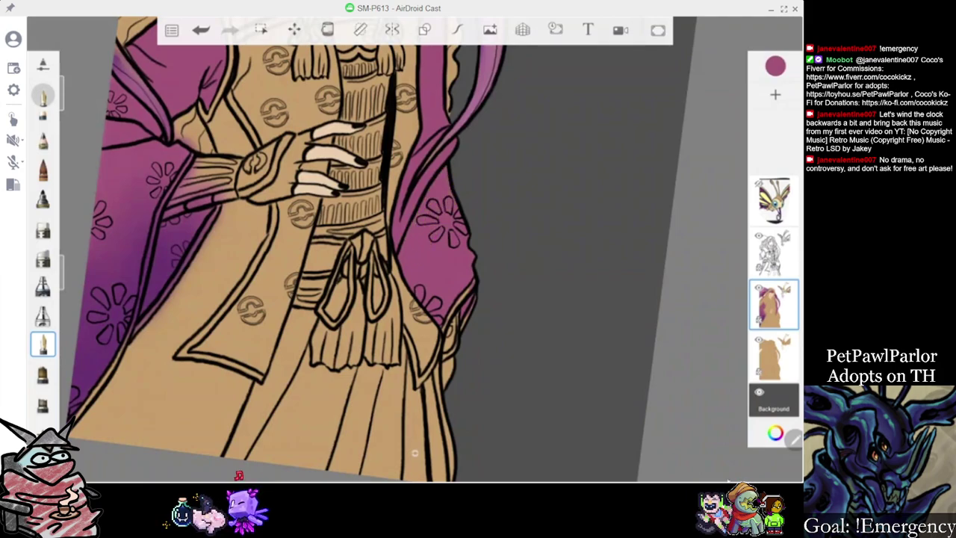
scroll(417, 250, down, 5)
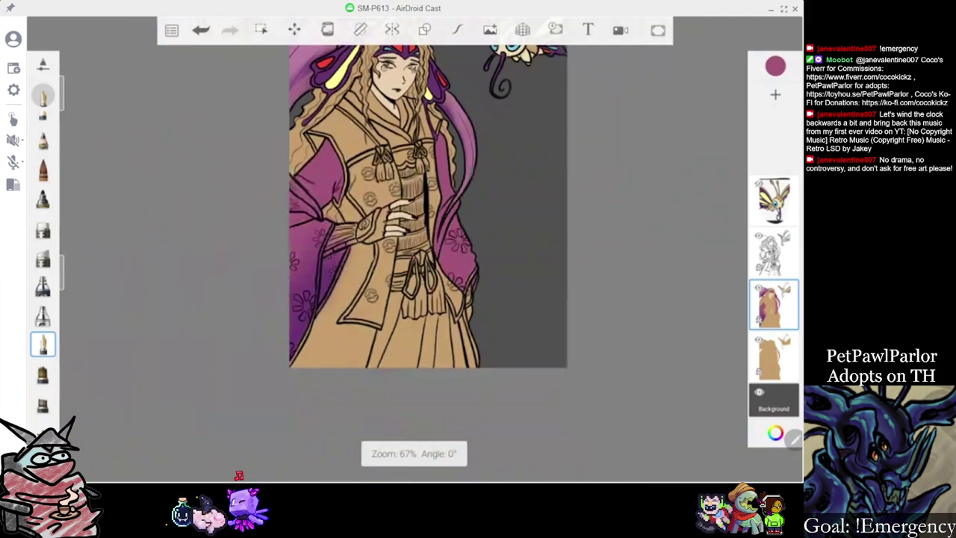
Reuse a recent dark purple and airbrush it over the lower patterned sleeve as a gradient, then return to raspberry pink
scroll(433, 218, up, 3)
click(775, 65)
click(642, 126)
scroll(388, 250, up, 3)
click(43, 287)
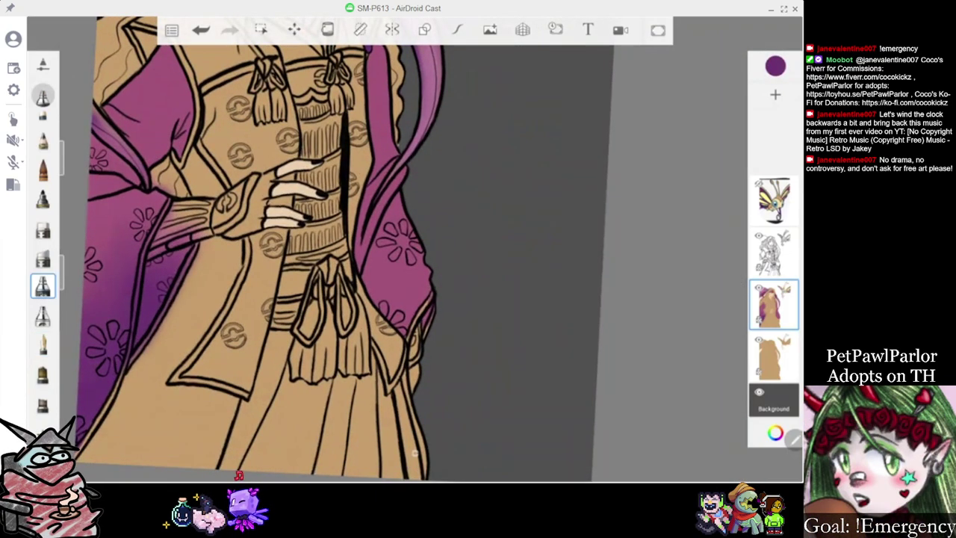
mouse_move(425, 295)
mouse_down()
mouse_move(399, 341)
mouse_move(377, 287)
mouse_up()
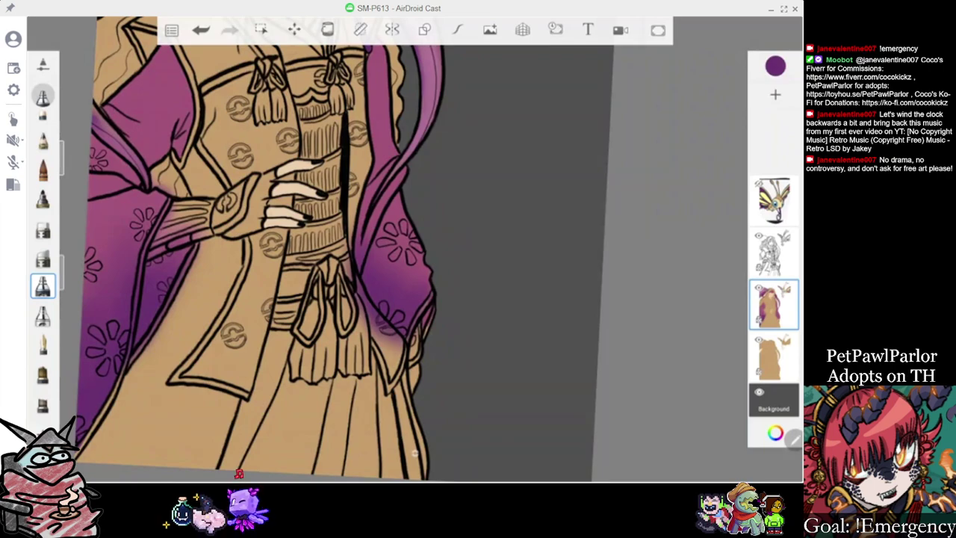
drag(477, 212, 391, 137)
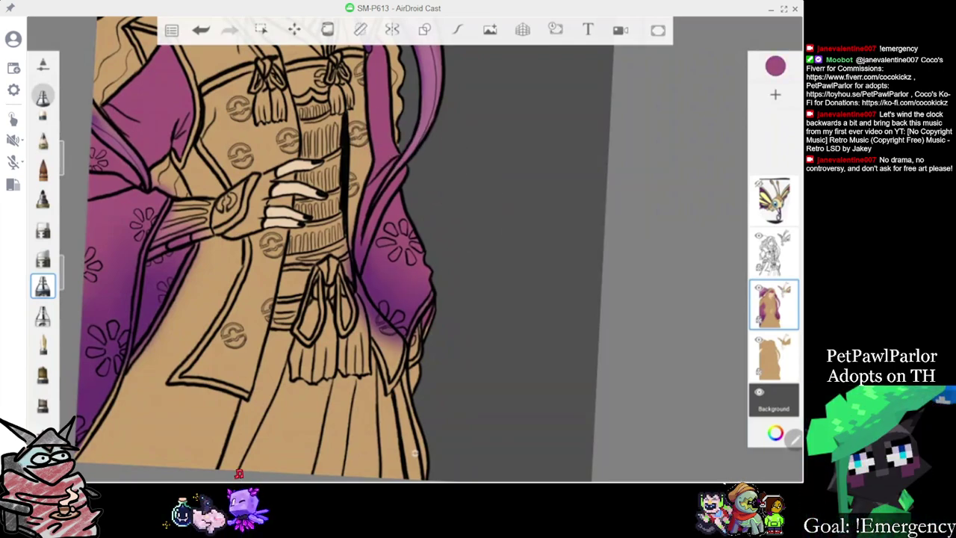
scroll(478, 261, down, 5)
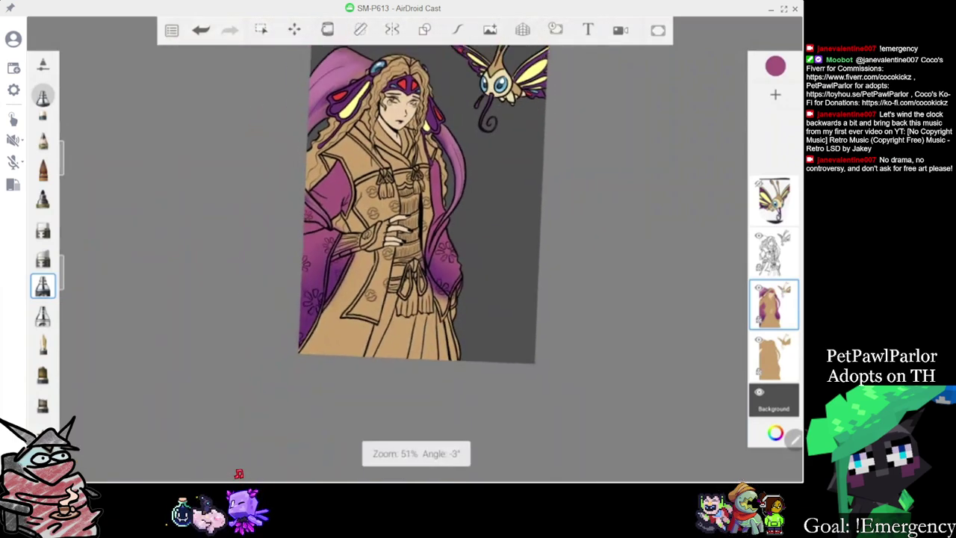
scroll(397, 194, up, 4)
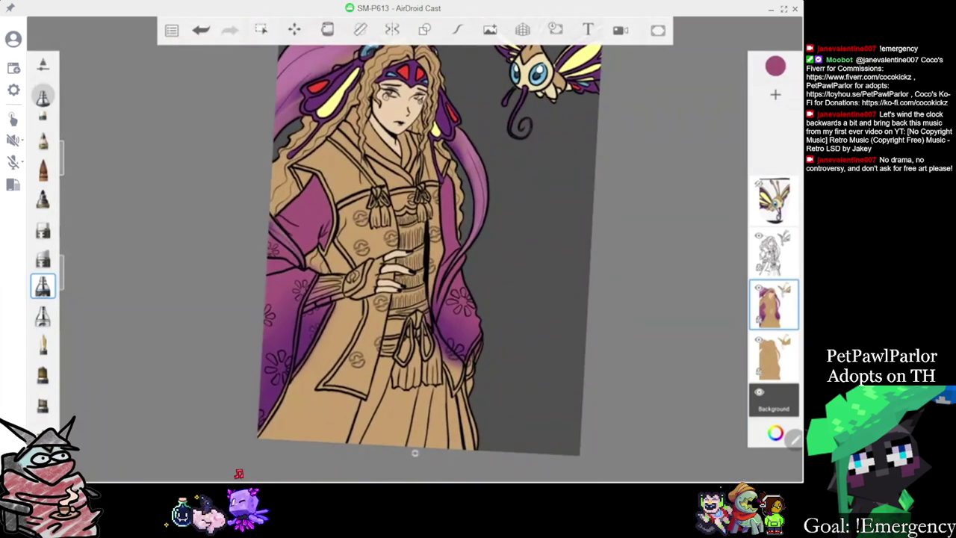
click(775, 66)
scroll(415, 254, down, 2)
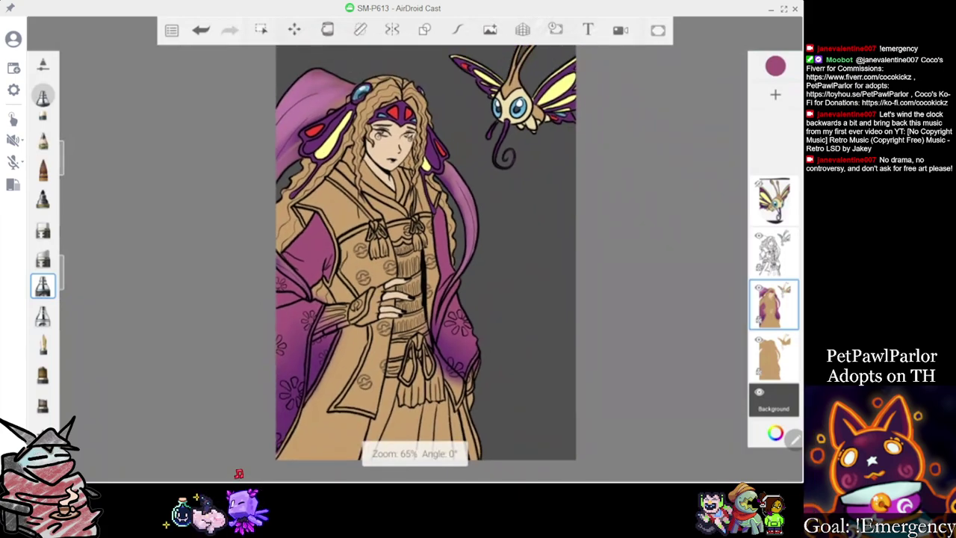
scroll(414, 452, up, 2)
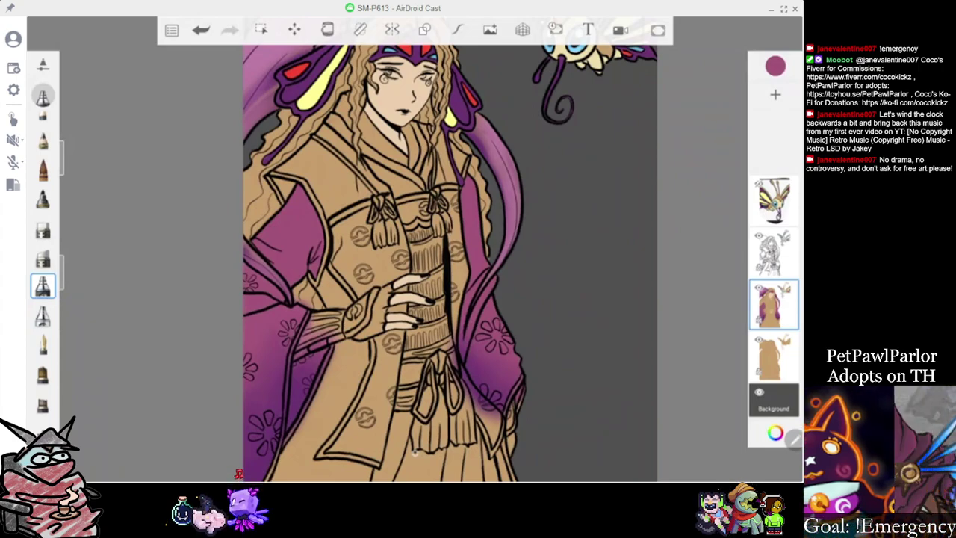
scroll(414, 453, down, 3)
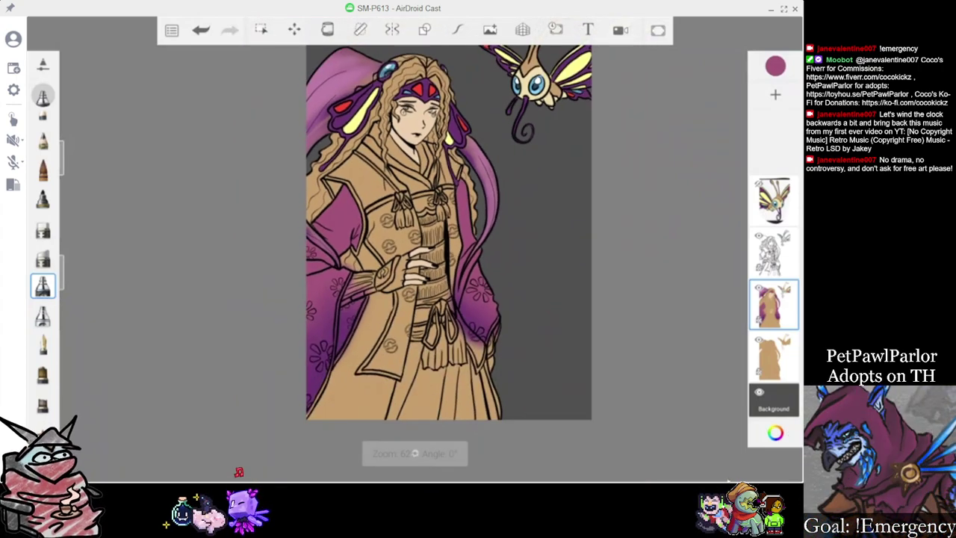
scroll(415, 452, up, 2)
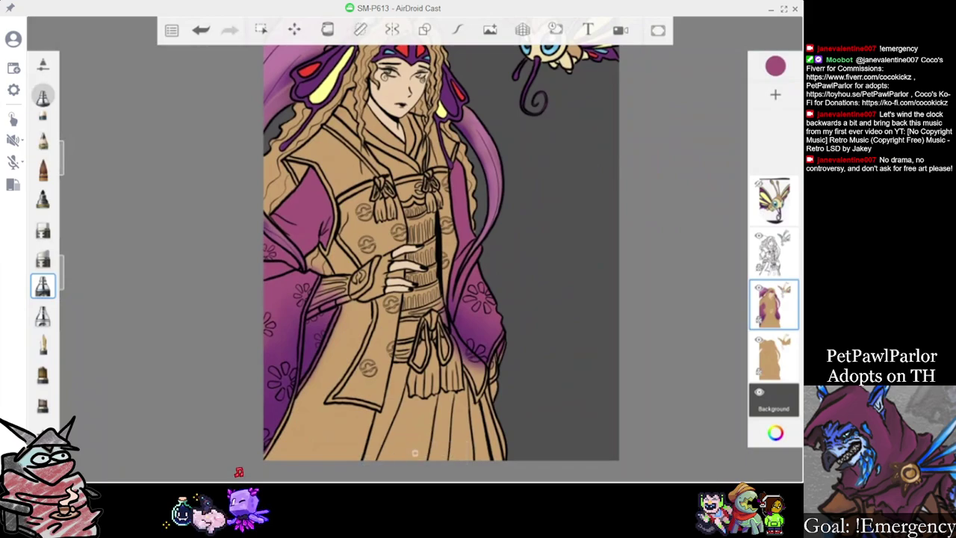
click(775, 66)
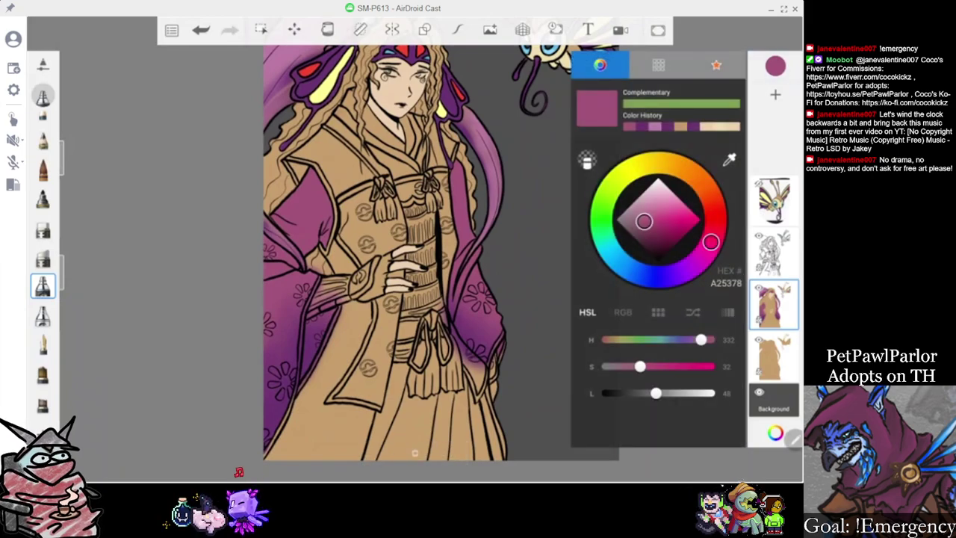
scroll(463, 287, down, 1)
Sample the dark purple of the hair ornament, darken it, and try an airbrush stroke on the lower robe panel before undoing it
click(775, 65)
click(729, 160)
drag(415, 217, 448, 110)
click(775, 66)
drag(653, 235, 651, 242)
scroll(493, 254, up, 3)
scroll(433, 254, up, 2)
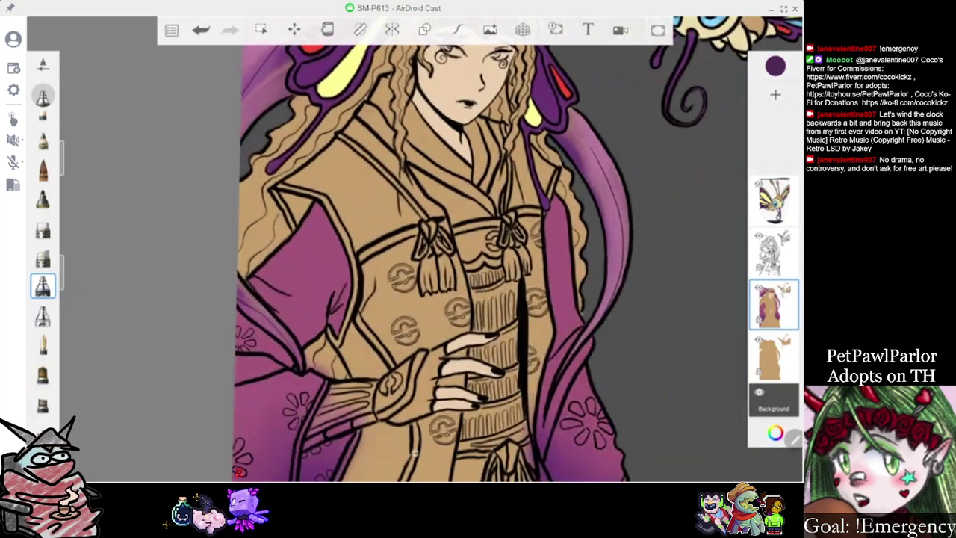
scroll(433, 253, down, 3)
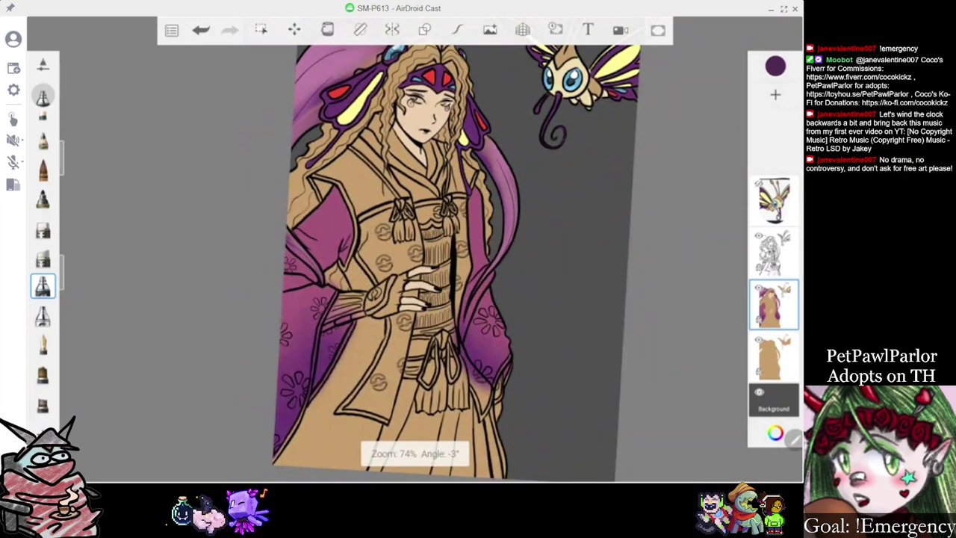
scroll(434, 254, down, 3)
scroll(433, 254, up, 2)
drag(403, 334, 398, 359)
key(ctrl+z)
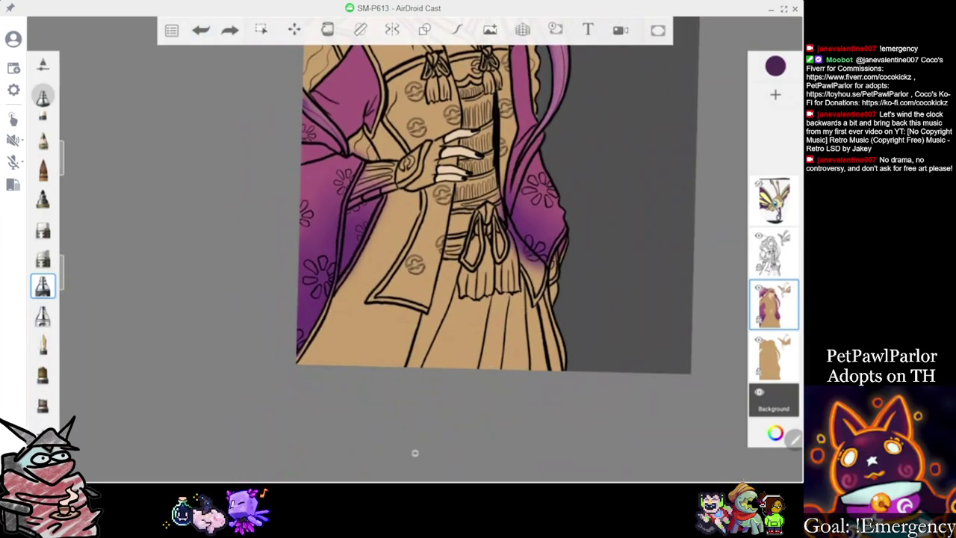
Switch to the solid paintbrush at a larger size, try dark purple strokes on the lower robe panel and undo them
click(42, 343)
drag(396, 364, 410, 333)
drag(61, 94, 62, 73)
mouse_move(413, 315)
mouse_down()
mouse_move(406, 363)
mouse_move(396, 344)
mouse_move(381, 363)
mouse_up()
click(200, 30)
click(200, 30)
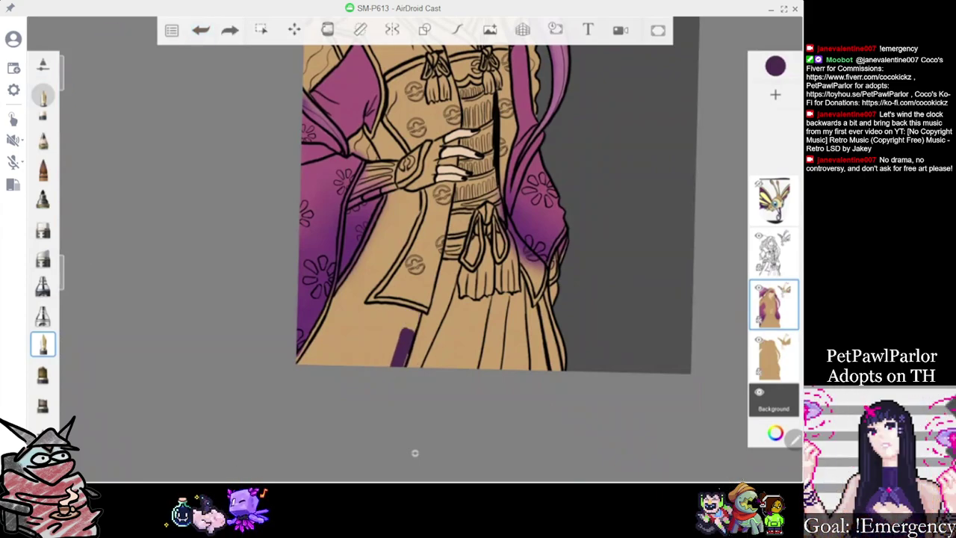
click(200, 30)
Make the dark purple more saturated, try it on the lower robe panel and undo the strokes
click(775, 66)
drag(651, 241, 657, 244)
mouse_move(411, 317)
mouse_down()
mouse_move(395, 364)
mouse_move(399, 335)
mouse_move(381, 363)
mouse_move(358, 366)
mouse_up()
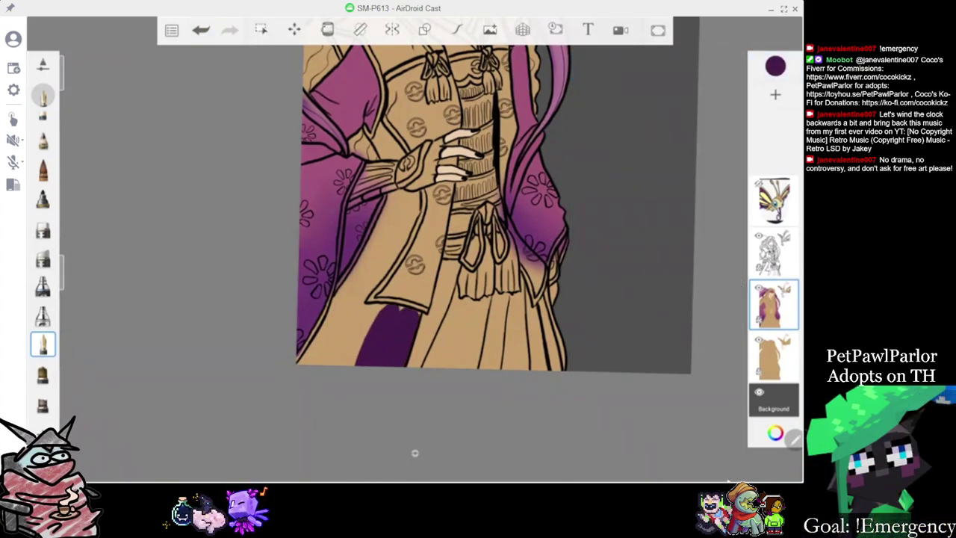
drag(379, 305, 344, 366)
key(ctrl+z)
key(ctrl+z)
key(ctrl+z)
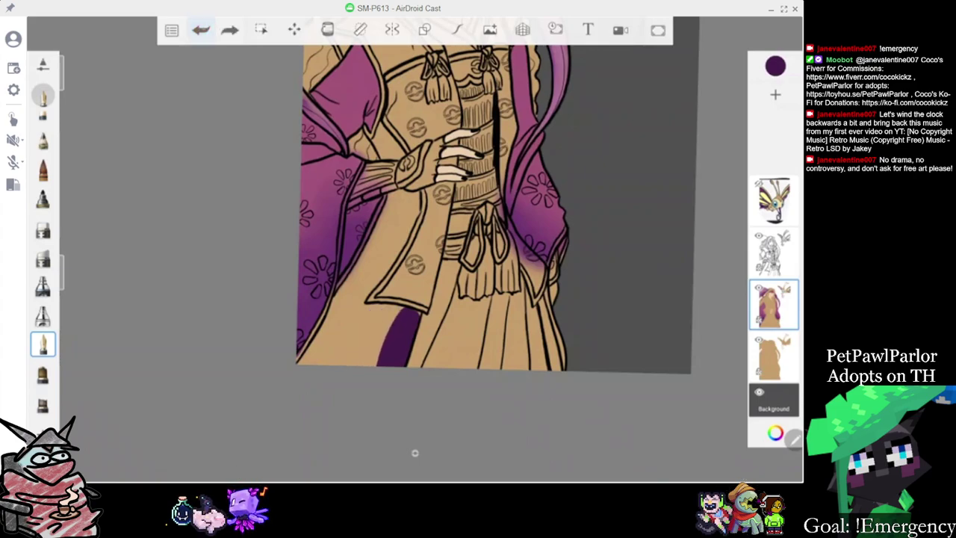
key(ctrl+z)
Shift the colour to a dark indigo and block in the lower robe panel below the vest's hem
scroll(403, 321, up, 3)
mouse_move(409, 280)
mouse_down()
mouse_move(382, 281)
mouse_move(407, 276)
mouse_up()
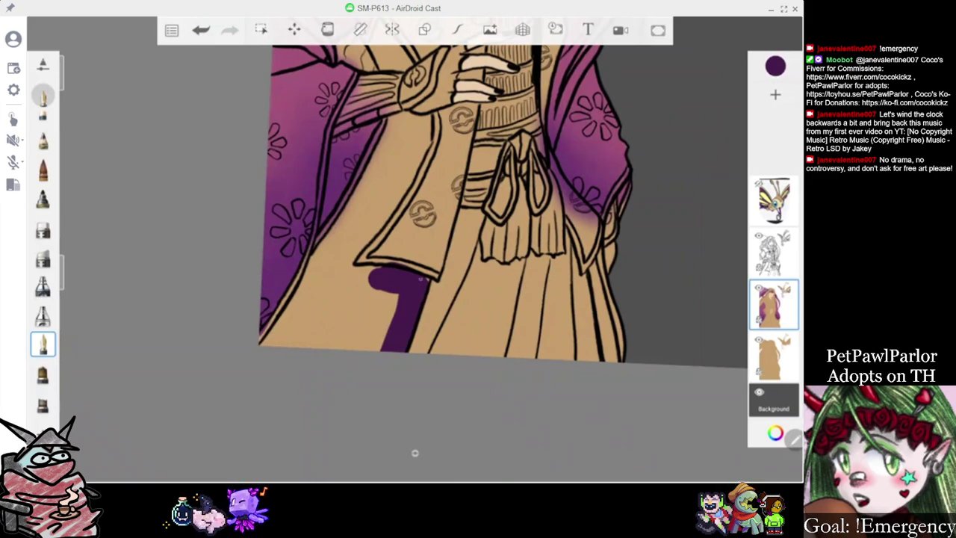
click(775, 66)
drag(695, 265, 680, 272)
click(412, 294)
mouse_move(390, 297)
mouse_down()
mouse_move(371, 312)
mouse_move(357, 297)
mouse_move(352, 342)
mouse_up()
mouse_move(410, 279)
mouse_down()
mouse_move(418, 283)
mouse_move(409, 344)
mouse_move(423, 272)
mouse_move(344, 342)
mouse_move(302, 340)
mouse_up()
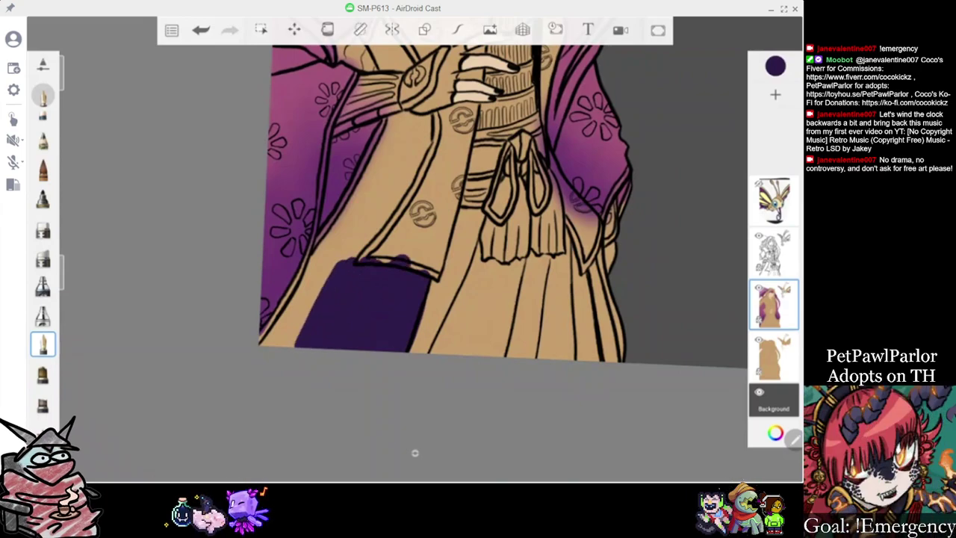
Extend the dark indigo across the rest of the lower robe panel and up along the vest's edge towards the cuff
drag(329, 274, 293, 345)
drag(349, 248, 289, 335)
drag(329, 250, 265, 343)
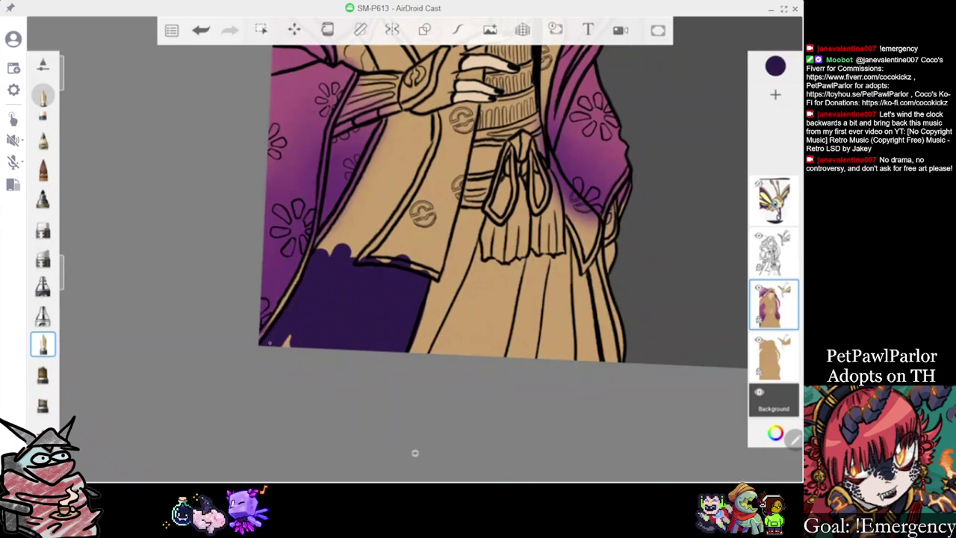
drag(351, 224, 320, 254)
mouse_move(365, 200)
mouse_down()
mouse_move(325, 259)
mouse_move(347, 227)
mouse_move(343, 260)
mouse_move(424, 134)
mouse_up()
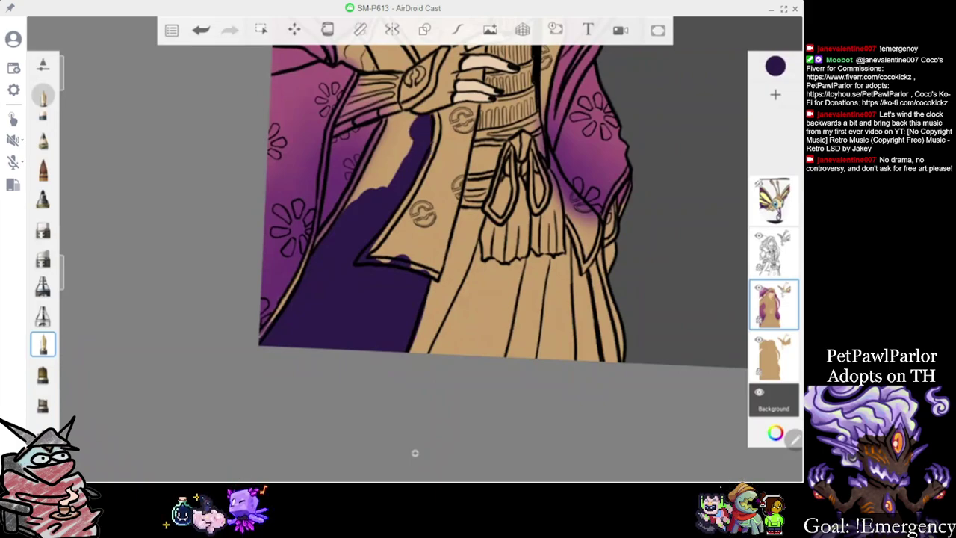
Try filling the robe section just below the cuff with dark indigo and undo the last strokes
drag(397, 118, 357, 196)
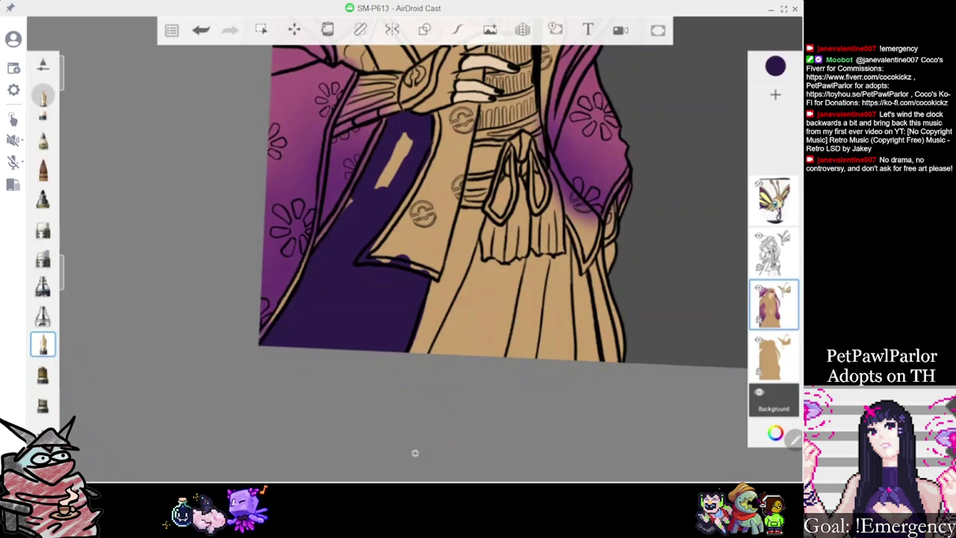
drag(398, 154, 379, 187)
scroll(396, 146, up, 5)
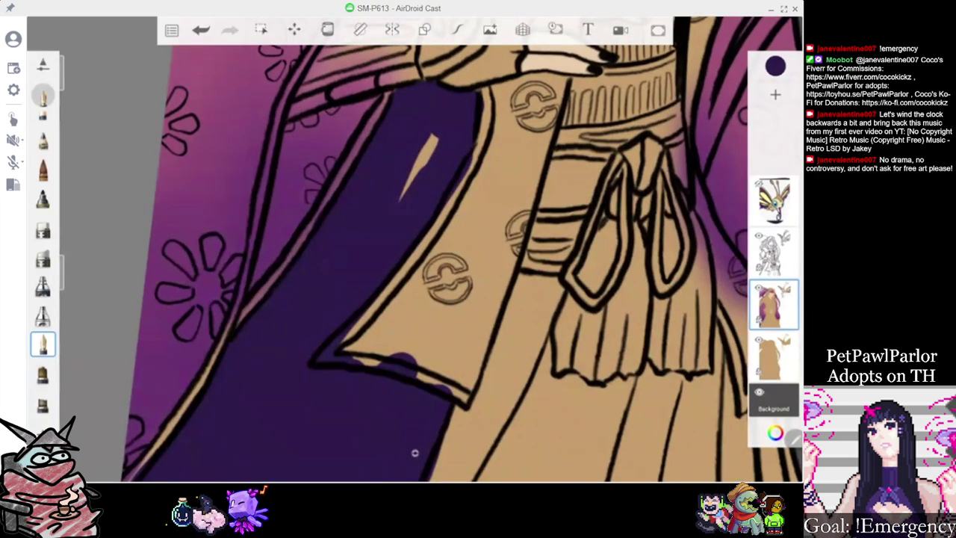
click(201, 30)
click(201, 30)
click(201, 30)
scroll(396, 246, down, 1)
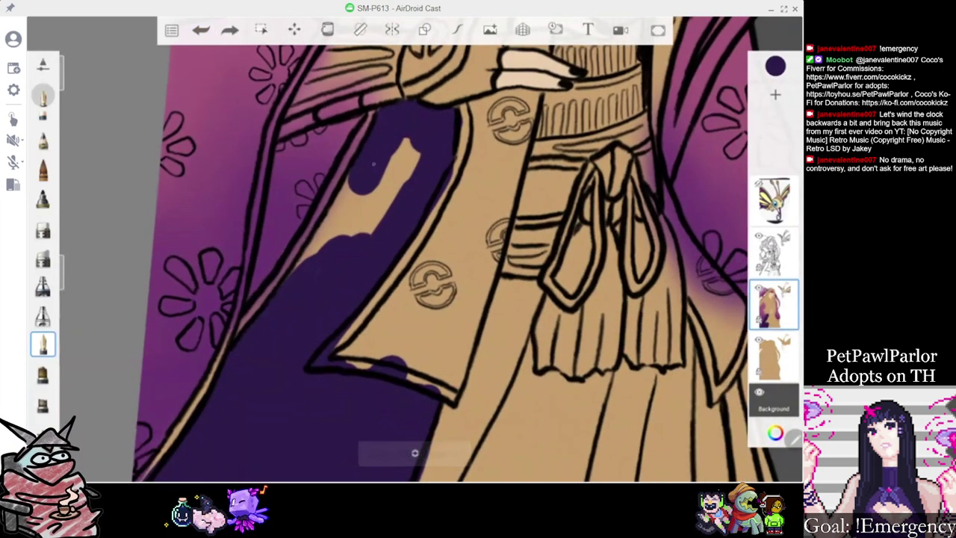
Fill the robe section between the sleeve edge and the vest below the cuff with solid dark indigo
drag(378, 178, 324, 240)
mouse_move(369, 194)
mouse_down()
mouse_move(352, 235)
mouse_move(289, 281)
mouse_up()
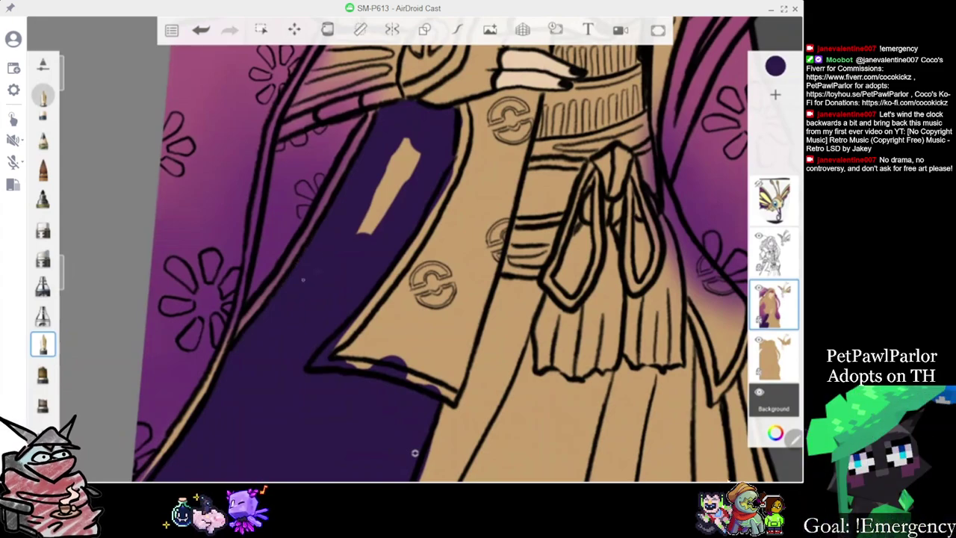
drag(359, 232, 382, 164)
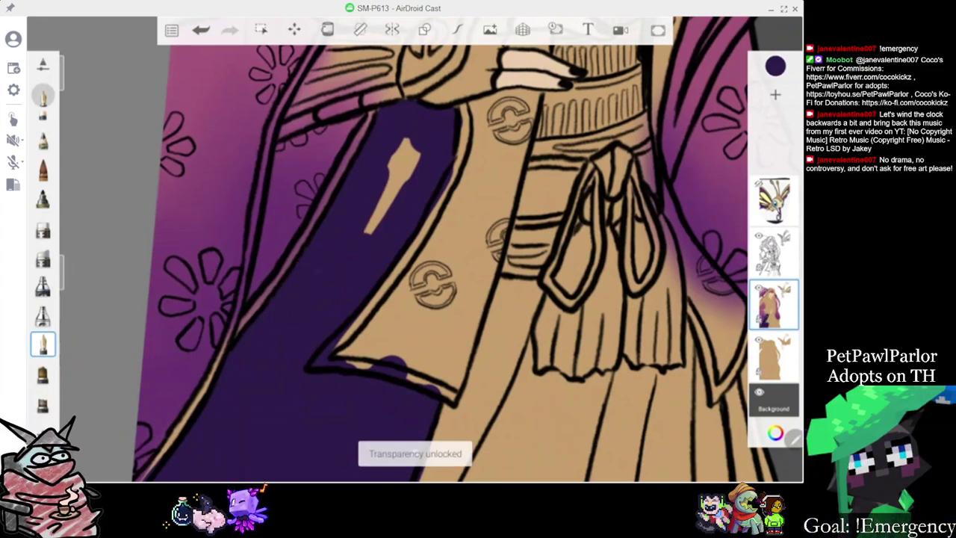
mouse_move(369, 229)
mouse_down()
mouse_move(407, 148)
mouse_move(416, 166)
mouse_up()
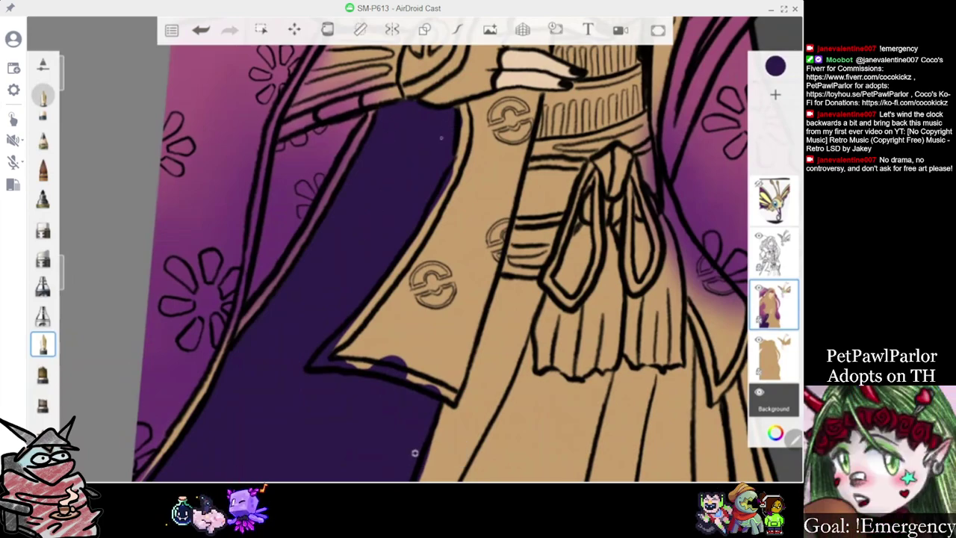
scroll(415, 249, down, 5)
scroll(416, 250, up, 5)
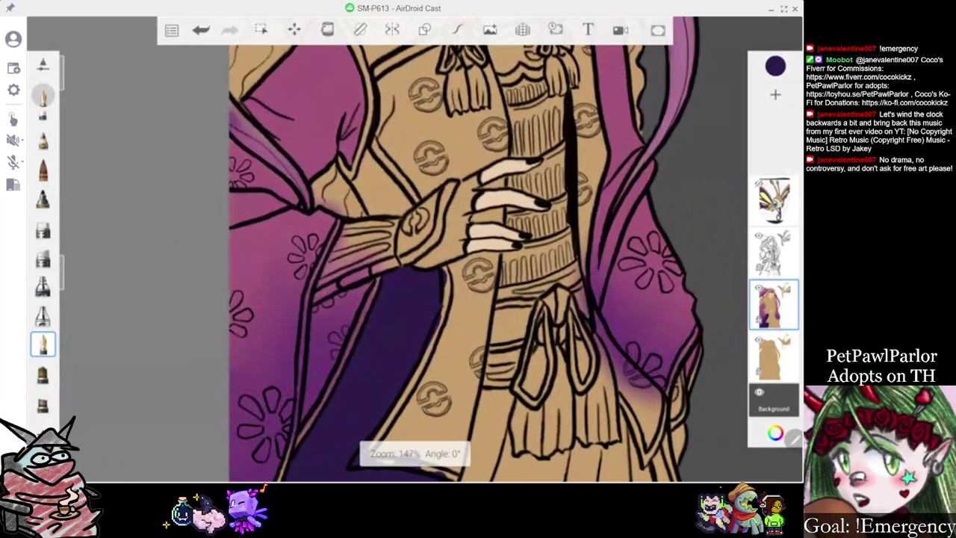
Reduce the brush size and fill the robe gap between the sleeve and the vest above the forearm with dark indigo
drag(62, 72, 62, 101)
drag(394, 147, 371, 185)
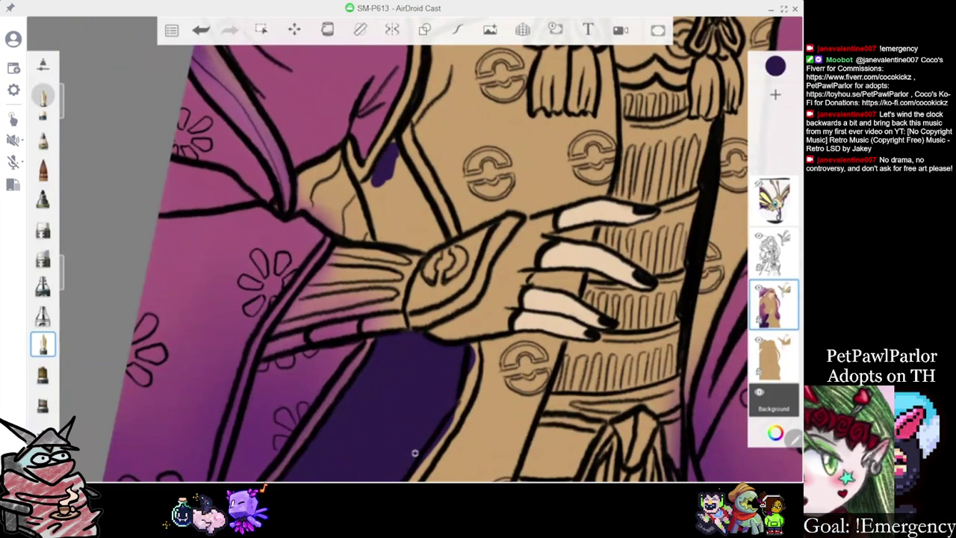
mouse_move(415, 452)
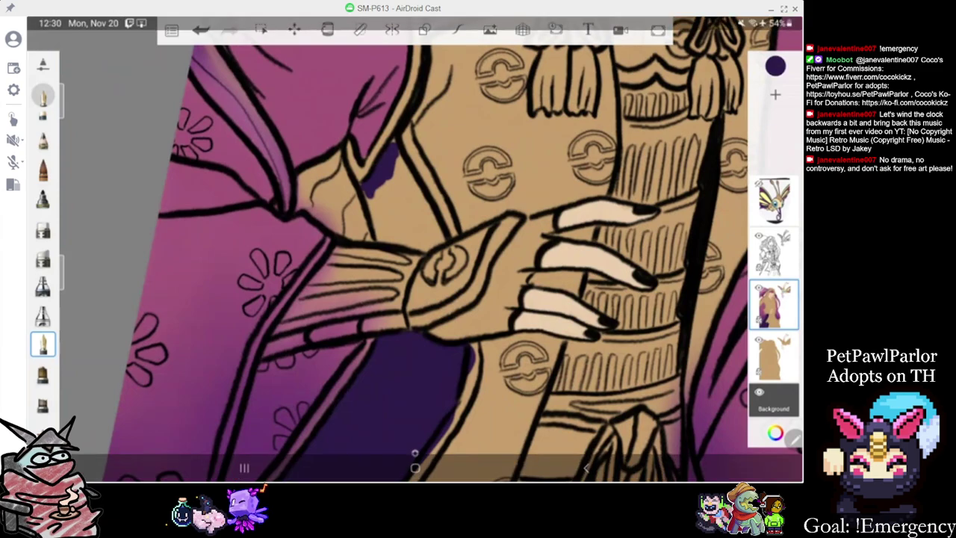
mouse_move(371, 185)
mouse_down()
mouse_move(343, 246)
mouse_move(333, 241)
mouse_move(403, 251)
mouse_up()
scroll(415, 452, up, 2)
drag(366, 168, 383, 243)
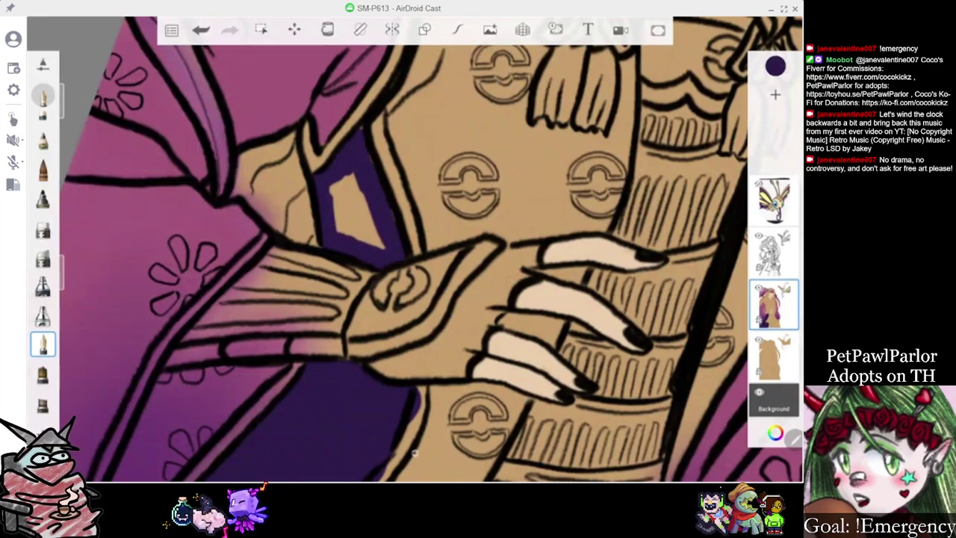
mouse_move(384, 178)
mouse_down()
mouse_move(353, 247)
mouse_move(337, 179)
mouse_move(332, 236)
mouse_up()
drag(406, 228, 410, 242)
scroll(397, 234, down, 5)
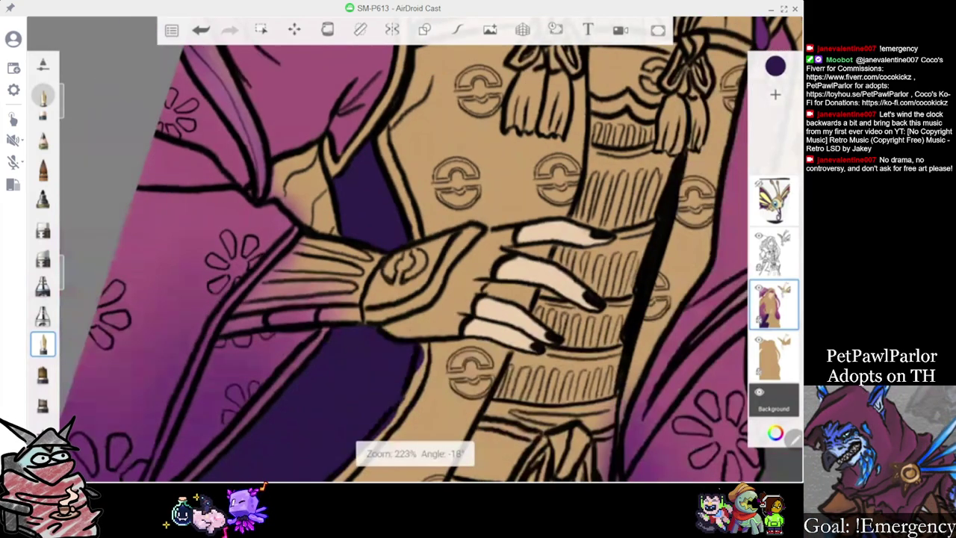
scroll(448, 254, down, 2)
scroll(448, 254, down, 2)
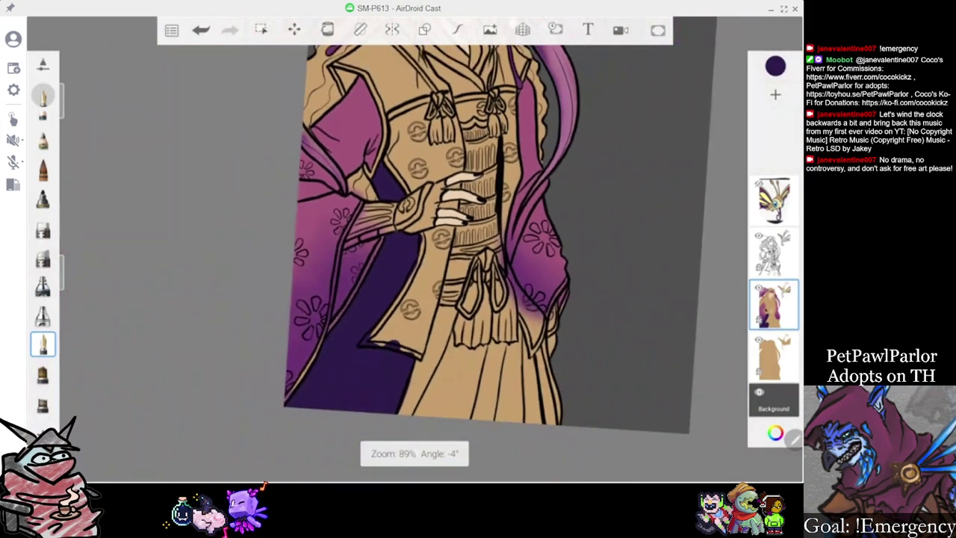
scroll(448, 254, up, 1)
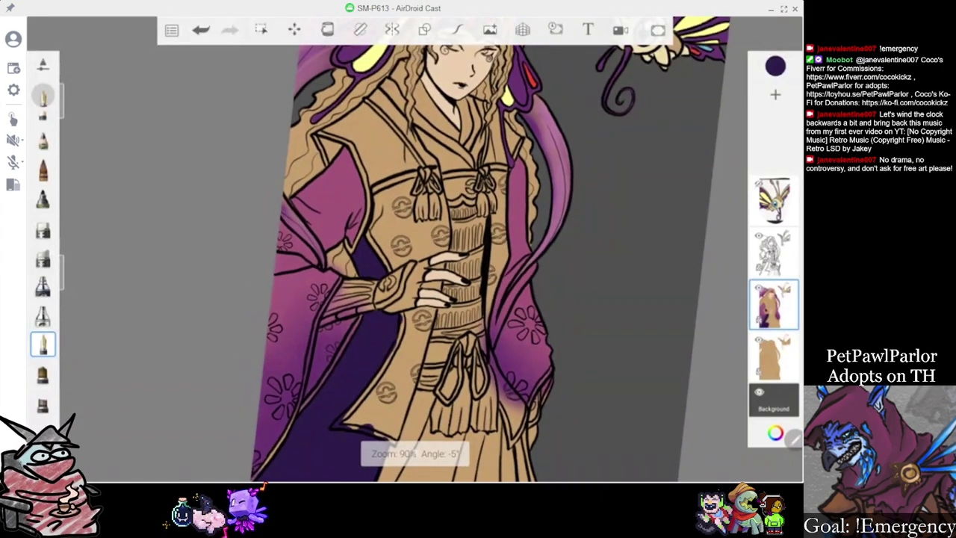
Paint the small triangle inside the vest's shoulder opening, above the raspberry sleeve, dark indigo
scroll(448, 254, up, 5)
scroll(407, 235, up, 3)
drag(349, 191, 363, 277)
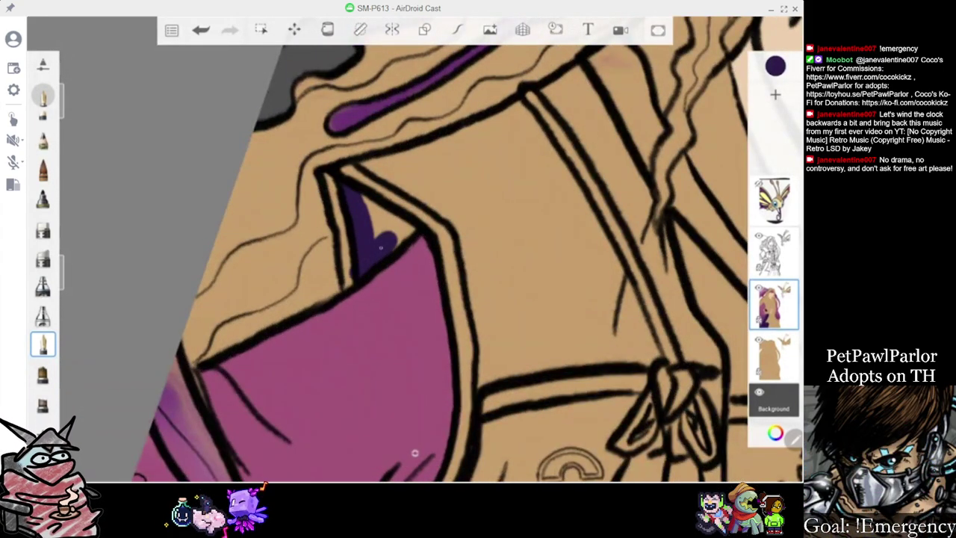
click(365, 198)
click(376, 236)
click(390, 214)
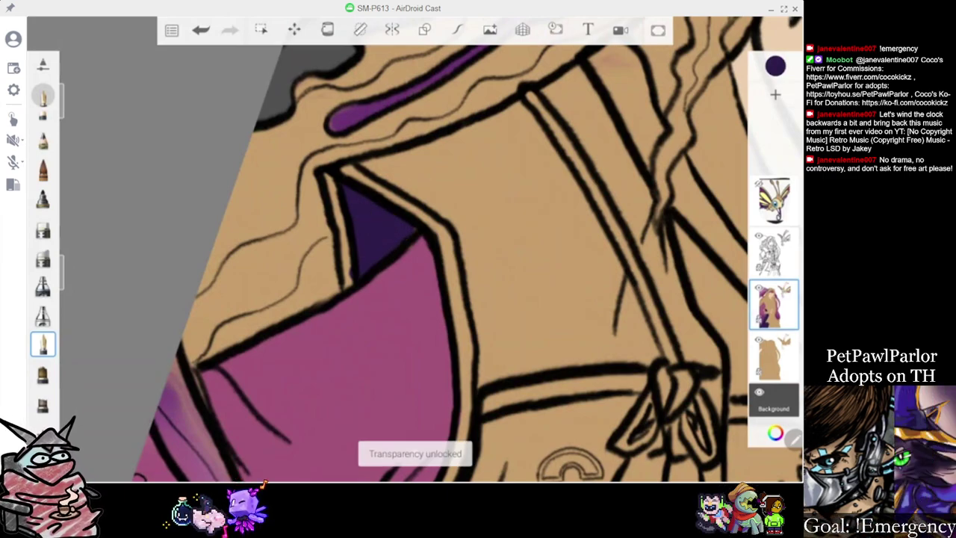
click(406, 309)
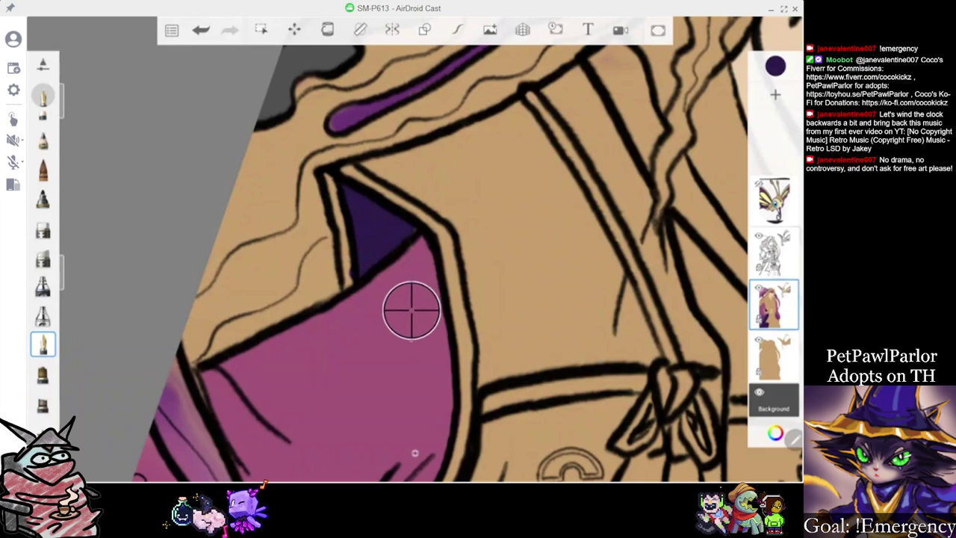
click(417, 224)
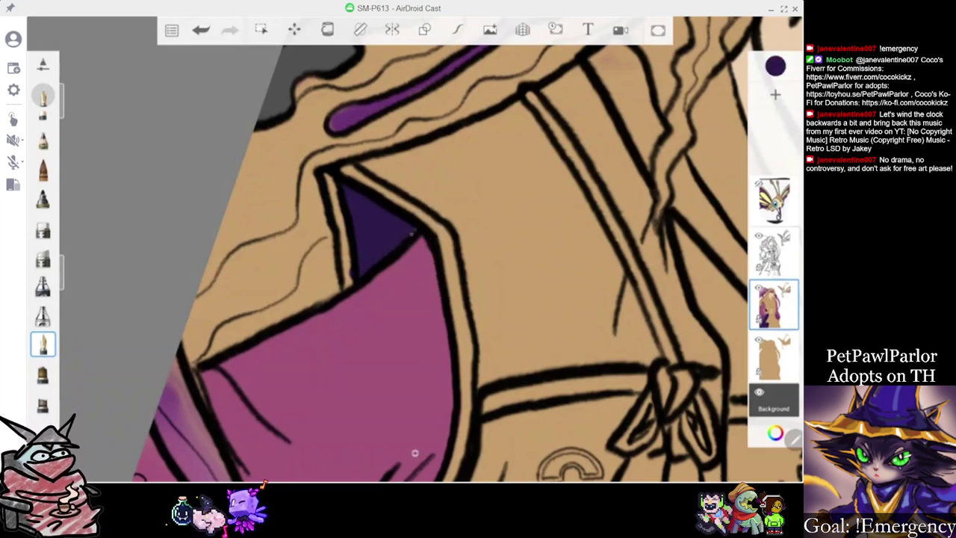
Line the inner edges of the vest's shoulder panel with dark indigo from the hair down to the tassel knot
drag(373, 164, 494, 133)
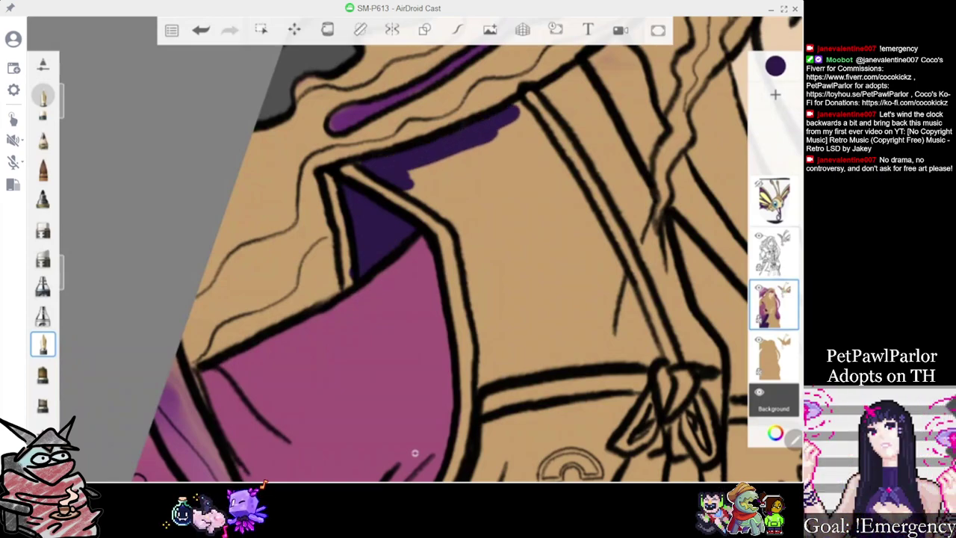
mouse_move(526, 90)
mouse_down()
mouse_move(515, 150)
mouse_move(562, 179)
mouse_up()
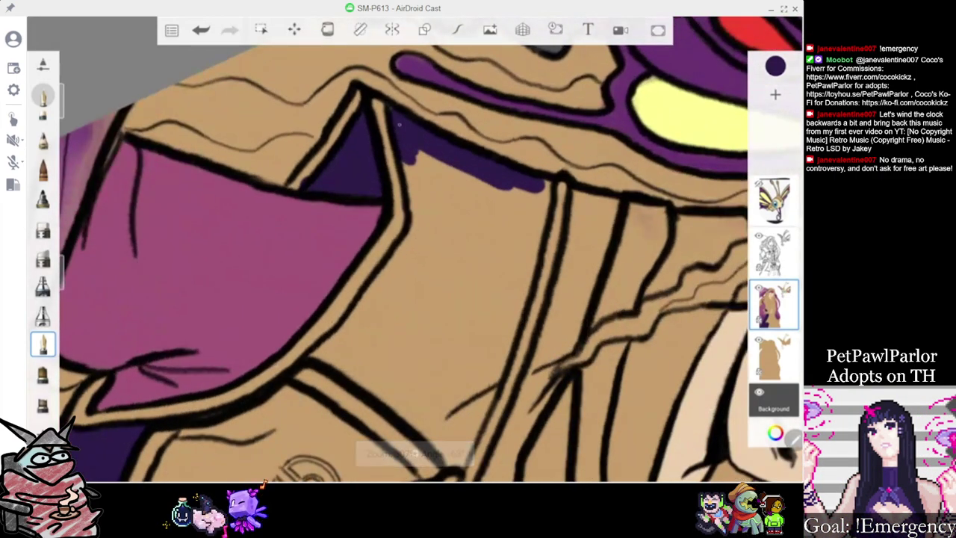
scroll(416, 453, down, 10)
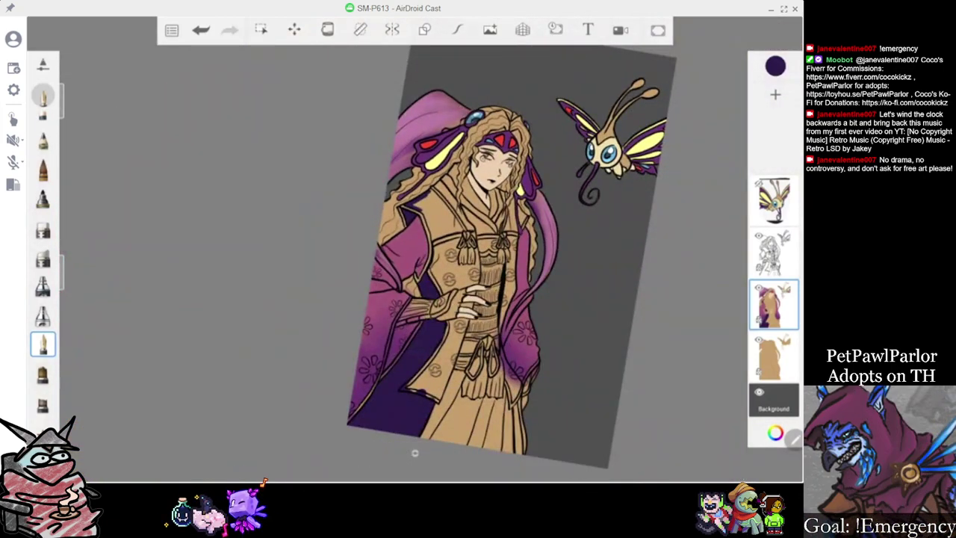
scroll(415, 453, up, 10)
mouse_move(401, 143)
mouse_down()
mouse_move(400, 215)
mouse_move(358, 279)
mouse_move(422, 296)
mouse_move(471, 329)
mouse_move(486, 254)
mouse_up()
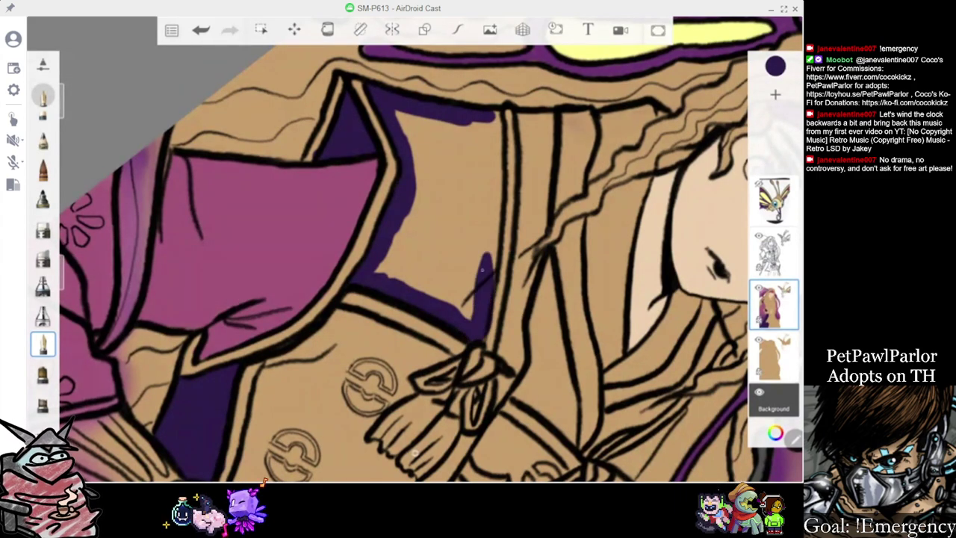
key(ctrl+z)
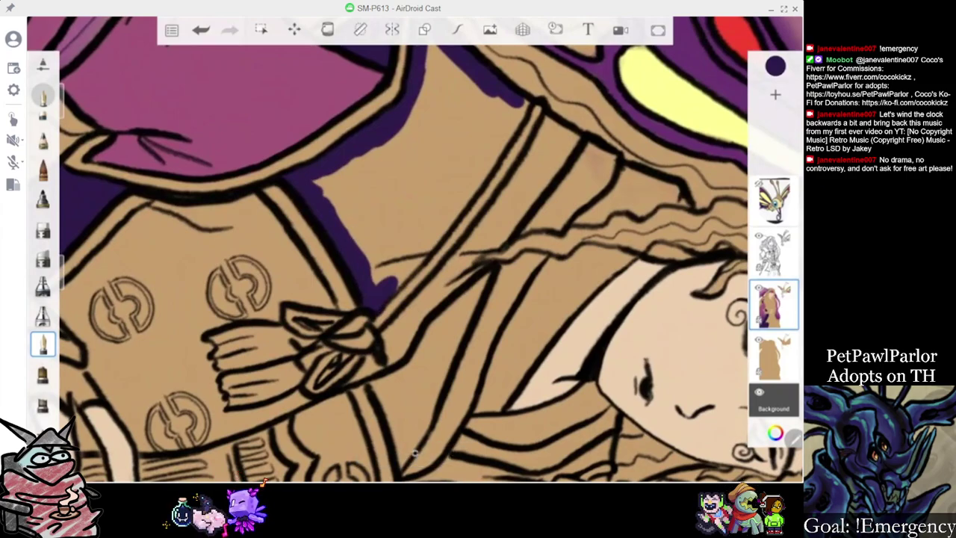
mouse_move(388, 290)
mouse_down()
mouse_move(515, 124)
mouse_move(477, 155)
mouse_move(390, 270)
mouse_up()
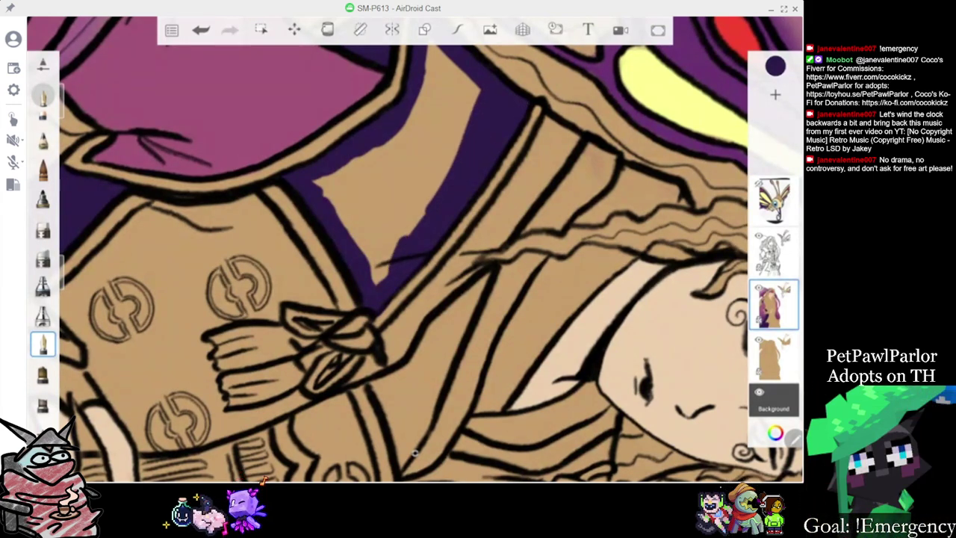
Fill the interior of the vest's shoulder panel with solid dark indigo
drag(452, 158, 377, 277)
mouse_move(321, 187)
mouse_down()
mouse_move(374, 250)
mouse_move(336, 176)
mouse_move(392, 239)
mouse_up()
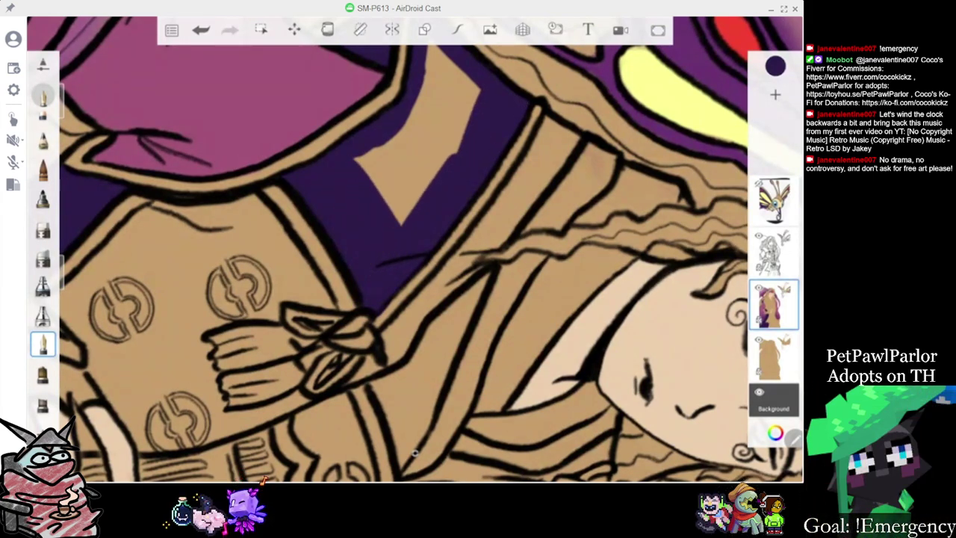
drag(359, 153, 407, 224)
drag(388, 138, 425, 202)
mouse_move(426, 66)
mouse_down()
mouse_move(445, 161)
mouse_move(430, 200)
mouse_up()
scroll(448, 262, down, 3)
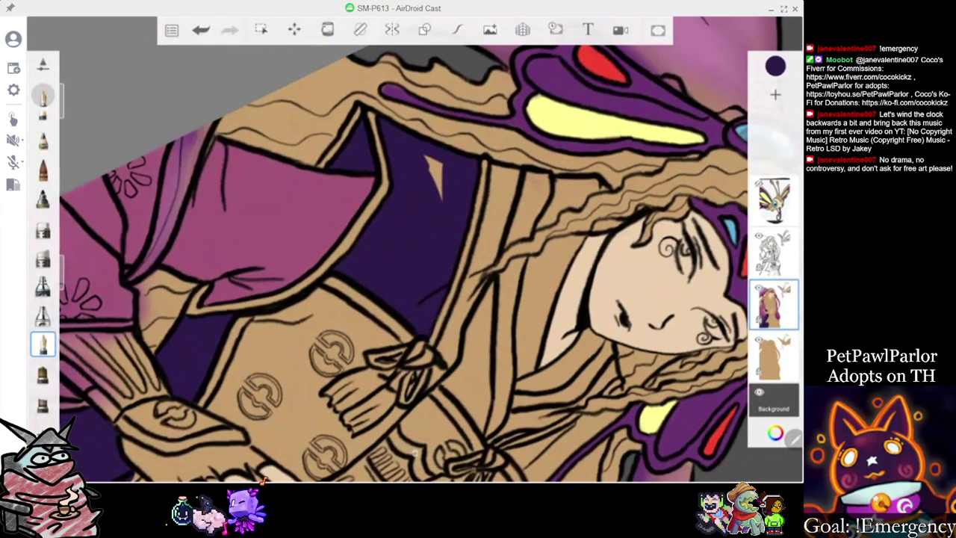
scroll(415, 262, down, 5)
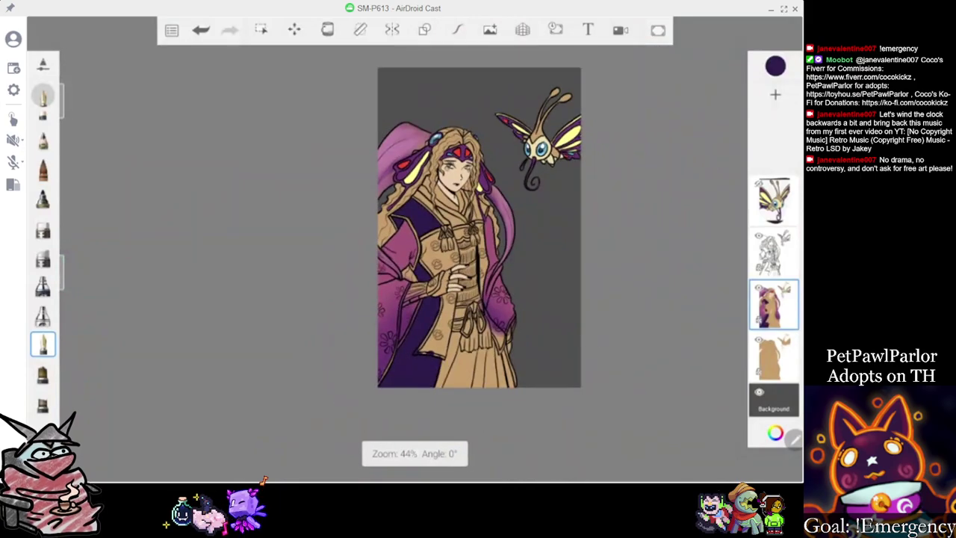
scroll(415, 261, up, 3)
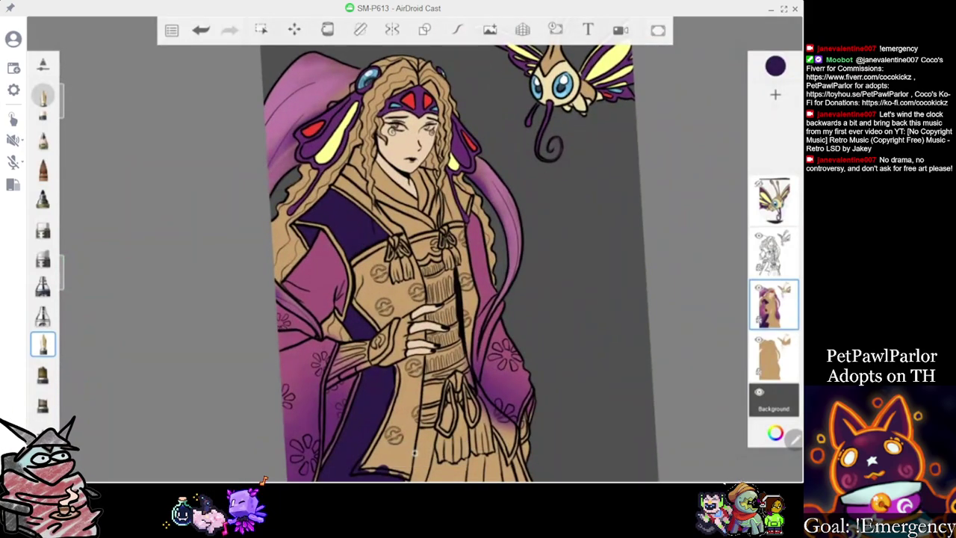
Paint the vest strip between the diagonal shoulder trim and the collar dark indigo, down to the tassel knot
scroll(415, 261, up, 3)
scroll(415, 261, up, 4)
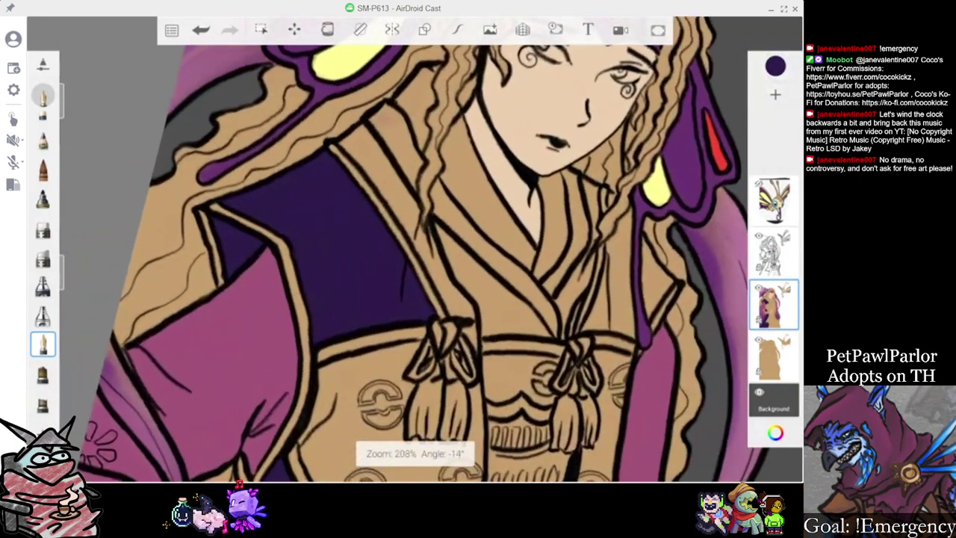
scroll(415, 261, up, 2)
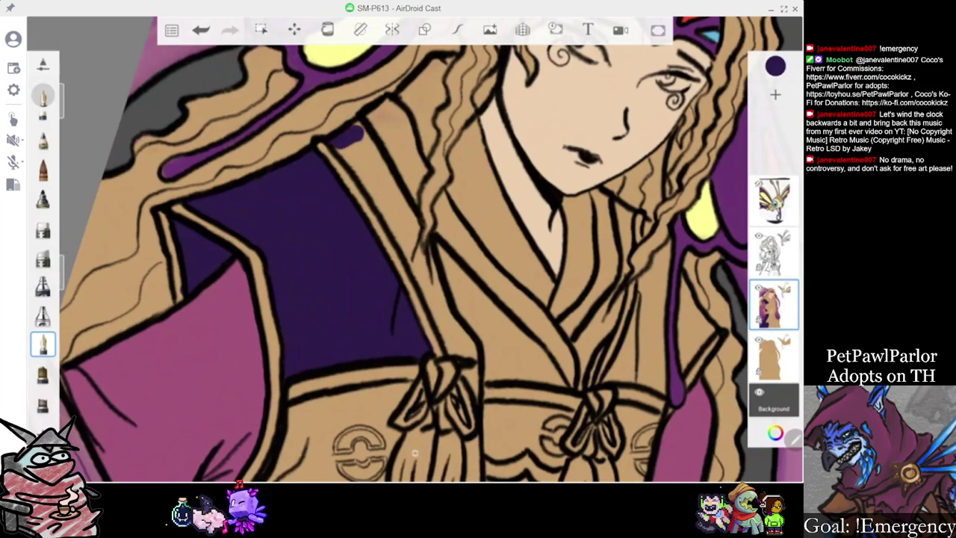
drag(354, 125, 397, 200)
mouse_move(351, 143)
mouse_down()
mouse_move(400, 209)
mouse_move(368, 184)
mouse_move(415, 250)
mouse_up()
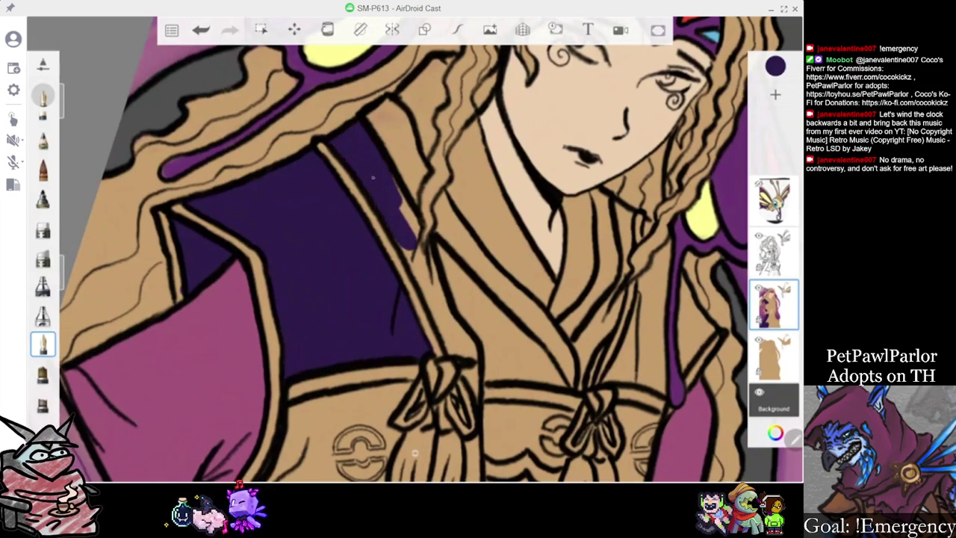
drag(392, 177, 425, 276)
drag(418, 239, 445, 313)
drag(433, 273, 464, 355)
drag(453, 315, 473, 357)
scroll(415, 254, down, 5)
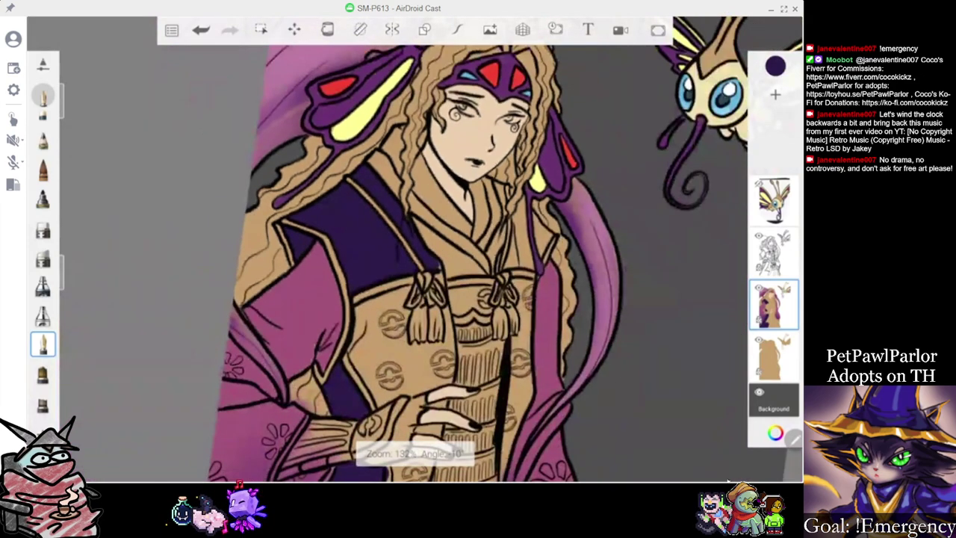
scroll(459, 271, up, 5)
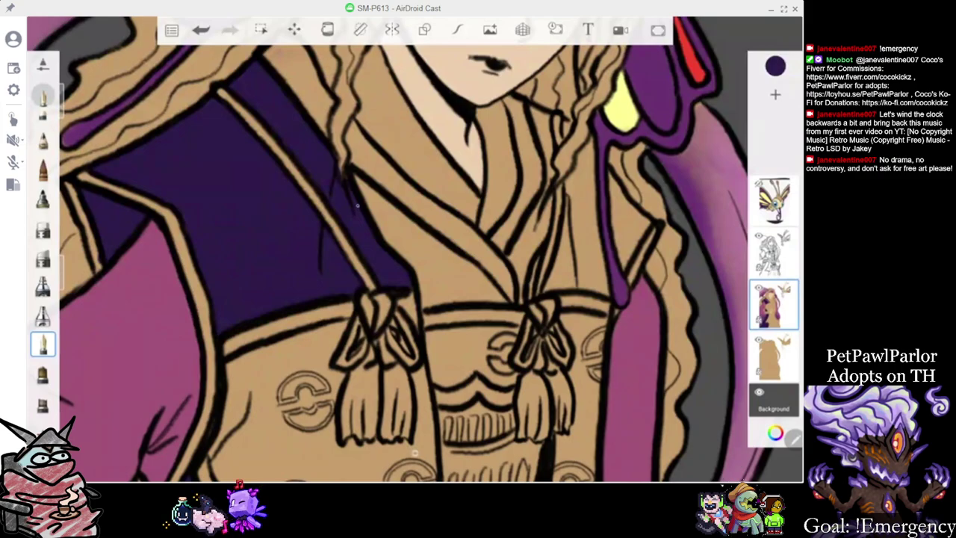
scroll(409, 246, down, 5)
scroll(455, 231, up, 3)
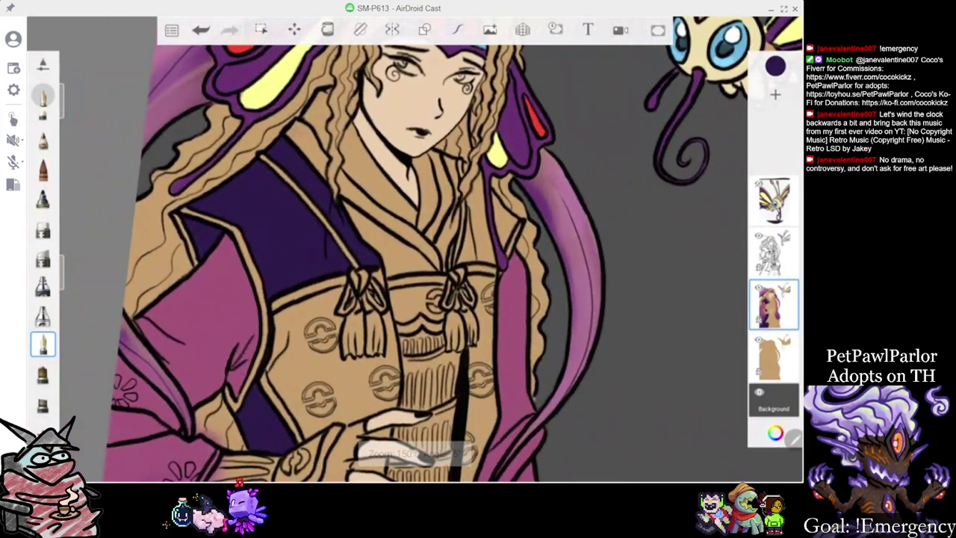
click(171, 30)
click(197, 116)
click(224, 87)
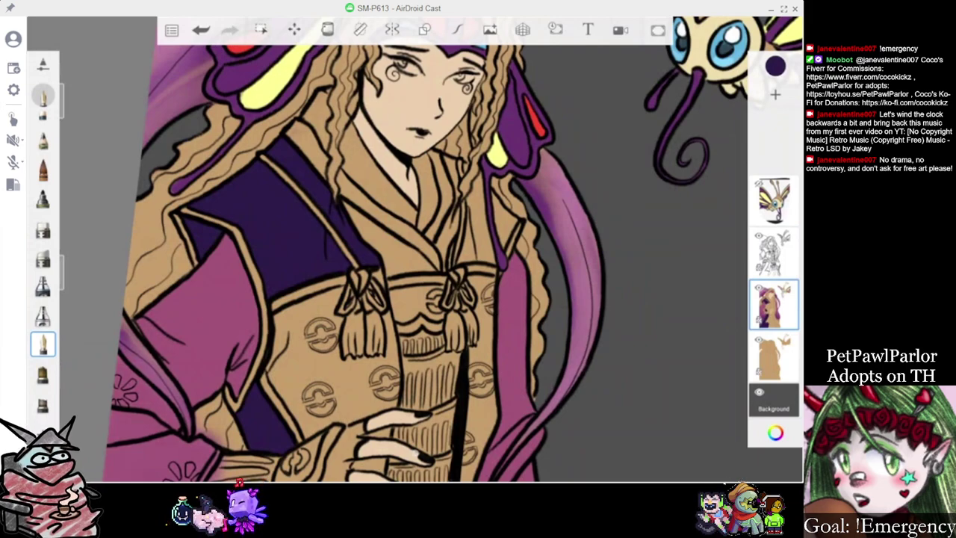
Paint the opposite shoulder panel of the vest dark indigo, around the hanging wing-ornament tail and down to the chest armour
scroll(403, 254, down, 1)
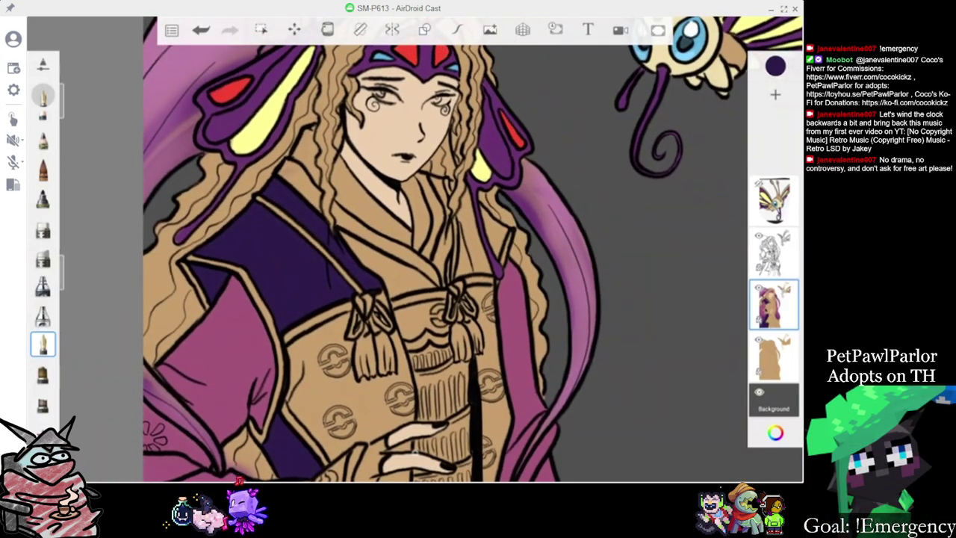
scroll(403, 254, up, 1)
scroll(403, 254, down, 2)
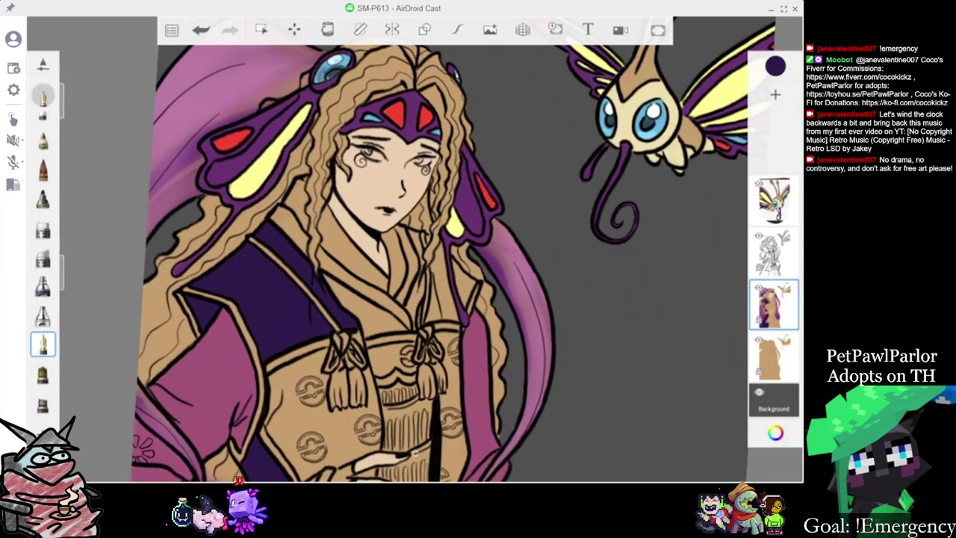
scroll(445, 299, up, 3)
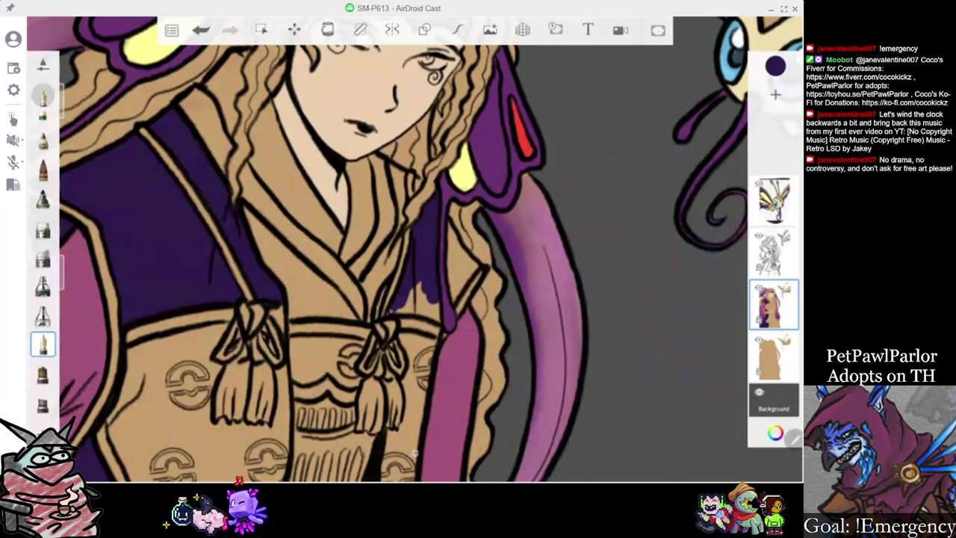
drag(407, 309, 427, 309)
drag(62, 103, 62, 133)
scroll(415, 453, up, 3)
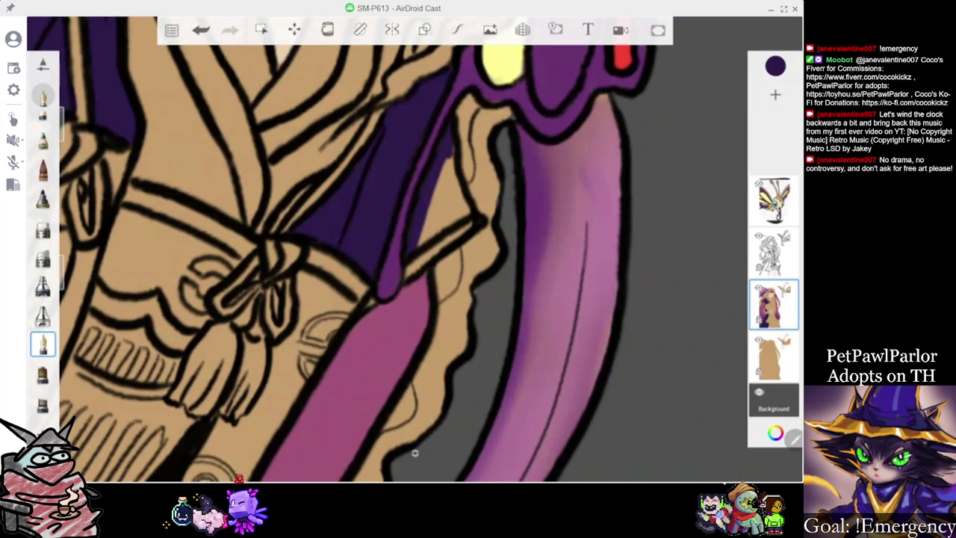
mouse_move(457, 212)
mouse_down()
mouse_move(426, 224)
mouse_move(446, 169)
mouse_move(462, 196)
mouse_up()
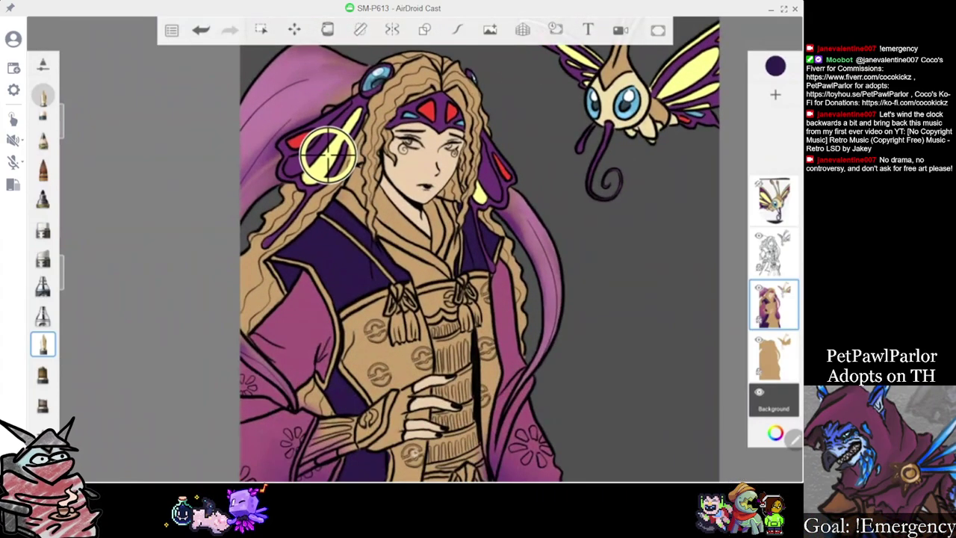
Sample the pale yellow of the wing-shaped hair ornament and paint the vest's shoulder-opening trim with it, from the peak down along the raspberry sleeve
click(328, 155)
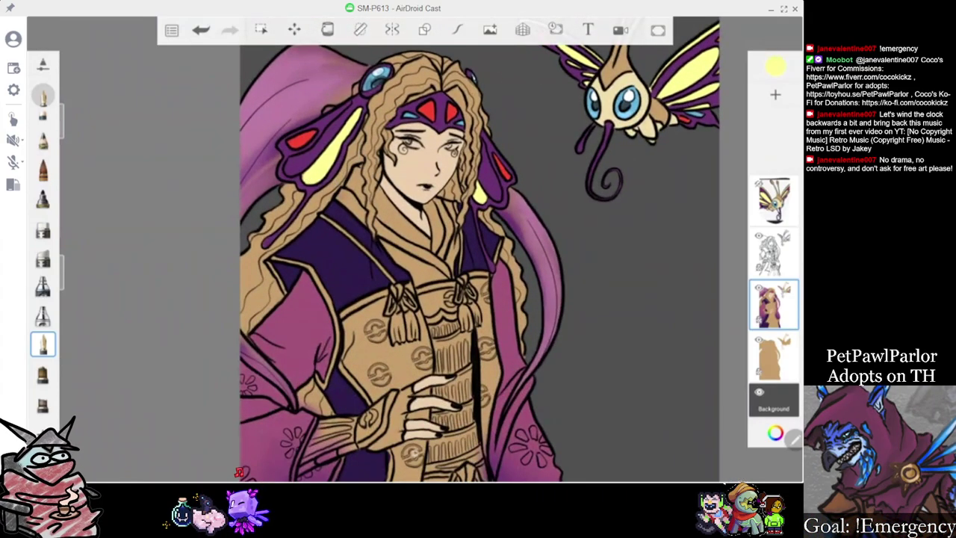
scroll(294, 290, up, 10)
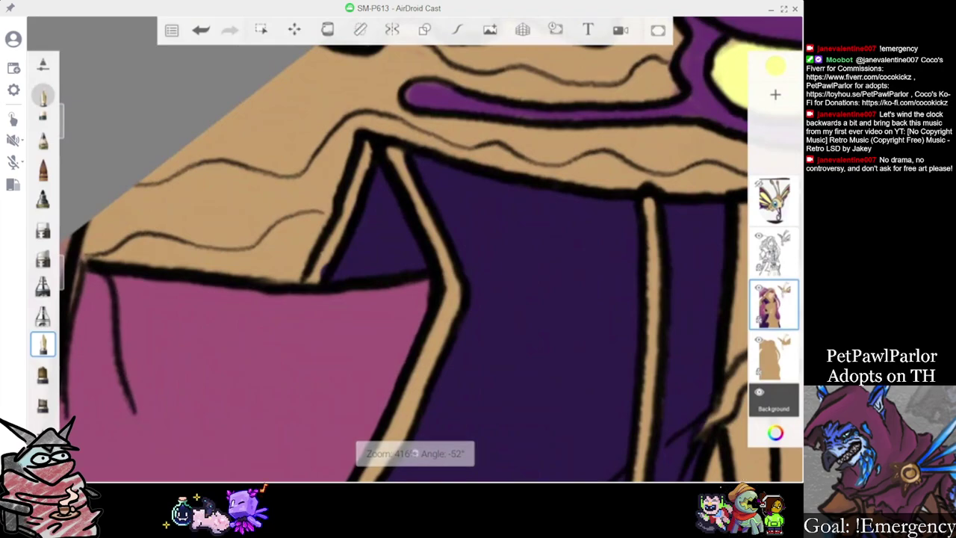
drag(337, 231, 313, 278)
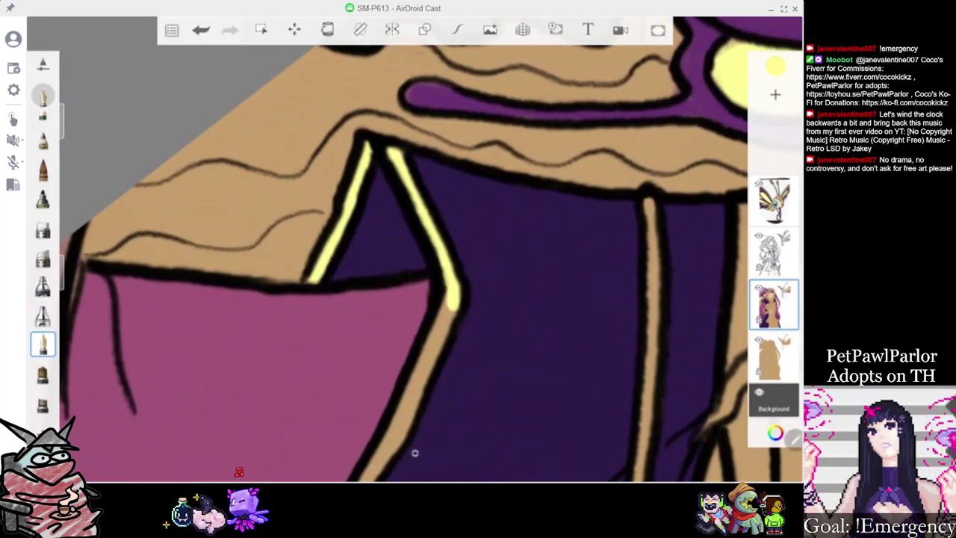
scroll(414, 453, down, 5)
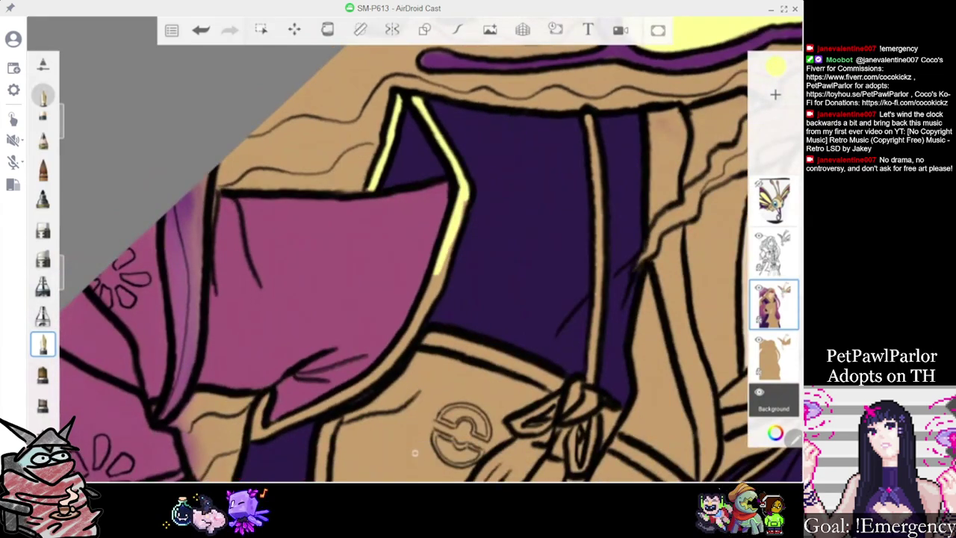
mouse_move(442, 272)
mouse_down()
mouse_move(428, 310)
mouse_move(367, 381)
mouse_up()
scroll(416, 453, down, 5)
scroll(415, 452, up, 5)
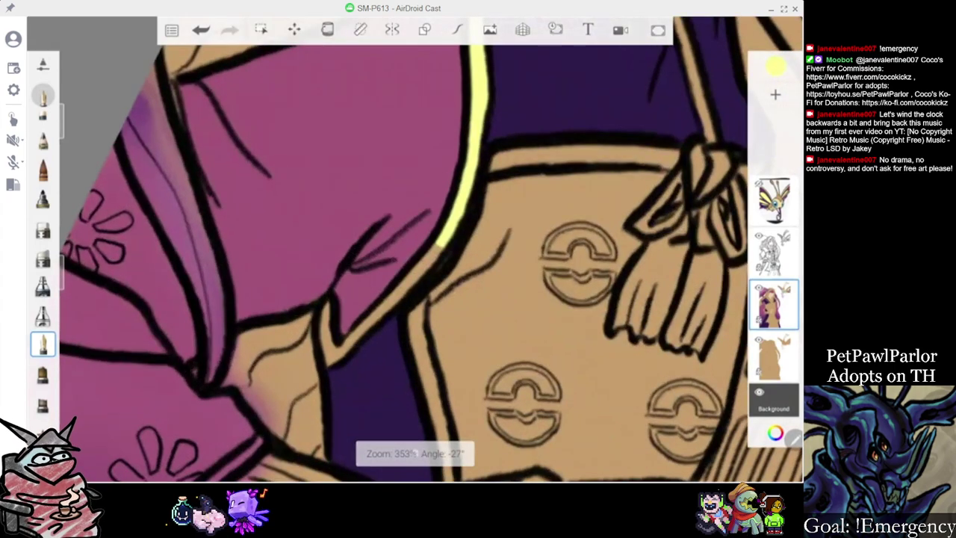
Extend the pale yellow trim around the pointed lower corner of the vest's sleeve opening
drag(418, 273, 330, 357)
drag(368, 328, 337, 356)
click(201, 29)
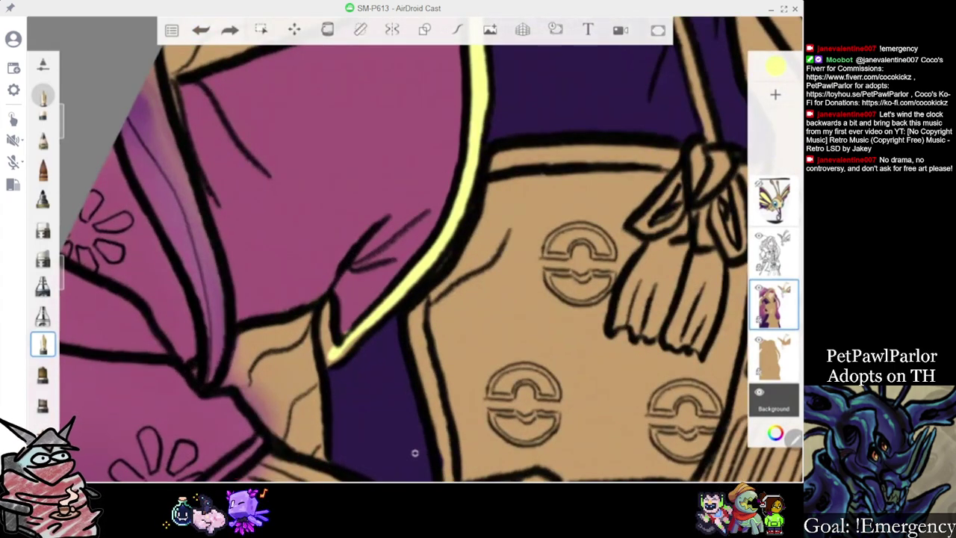
click(201, 30)
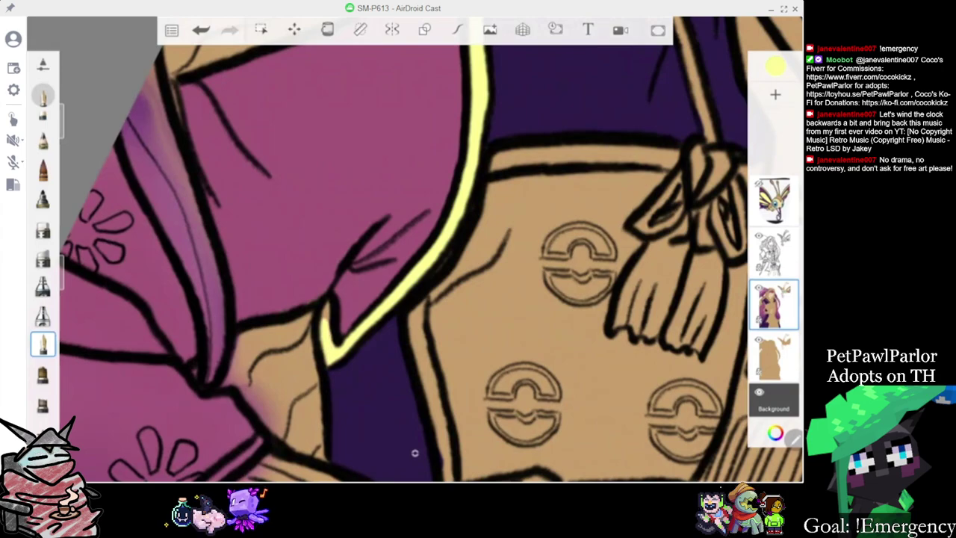
Paint the patterned armour's side edging pale yellow, above the bracer and just below the hand
scroll(415, 249, down, 5)
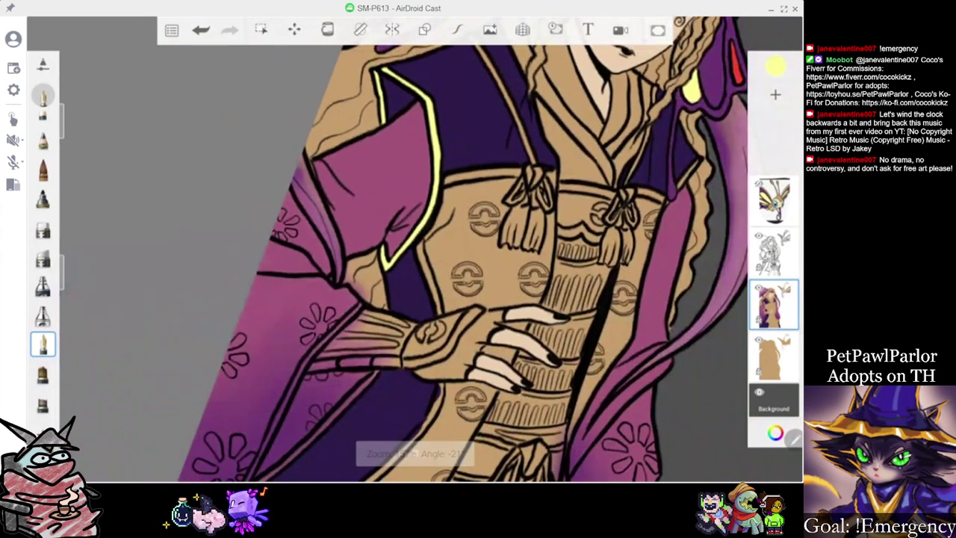
scroll(415, 254, up, 3)
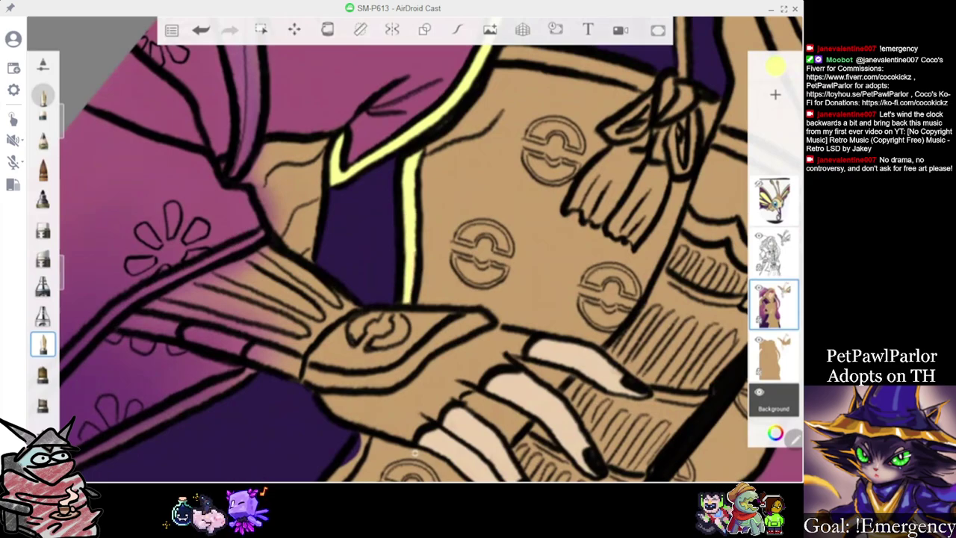
scroll(415, 249, down, 5)
scroll(415, 249, up, 2)
scroll(415, 254, up, 2)
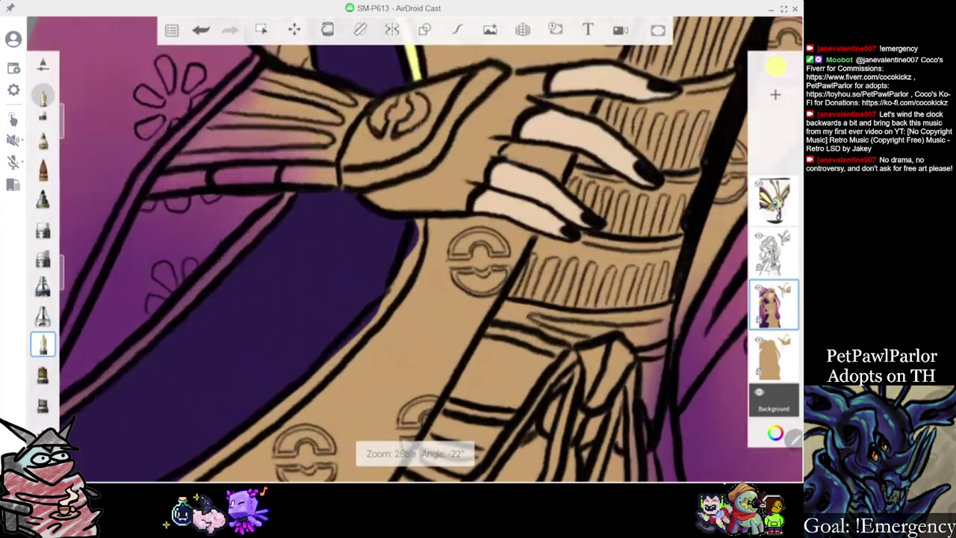
drag(418, 220, 400, 287)
drag(377, 318, 351, 347)
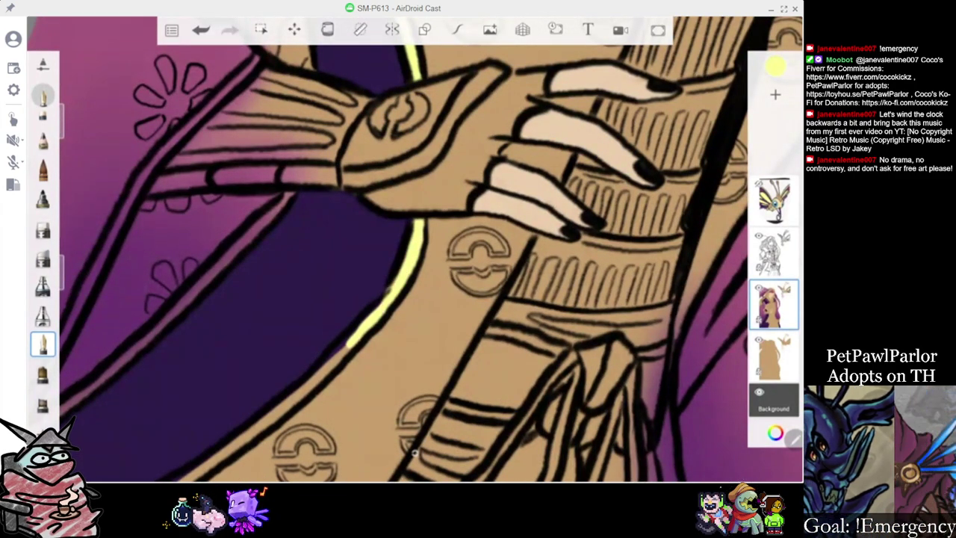
Continue the pale yellow edging diagonally down the patterned front panel to its pointed lower corner
scroll(416, 253, down, 2)
scroll(414, 254, up, 2)
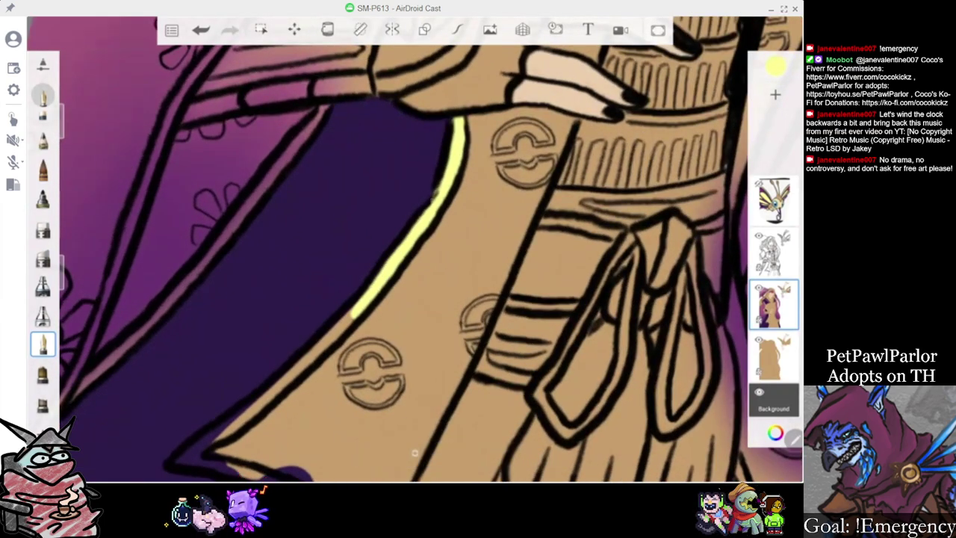
scroll(415, 254, down, 2)
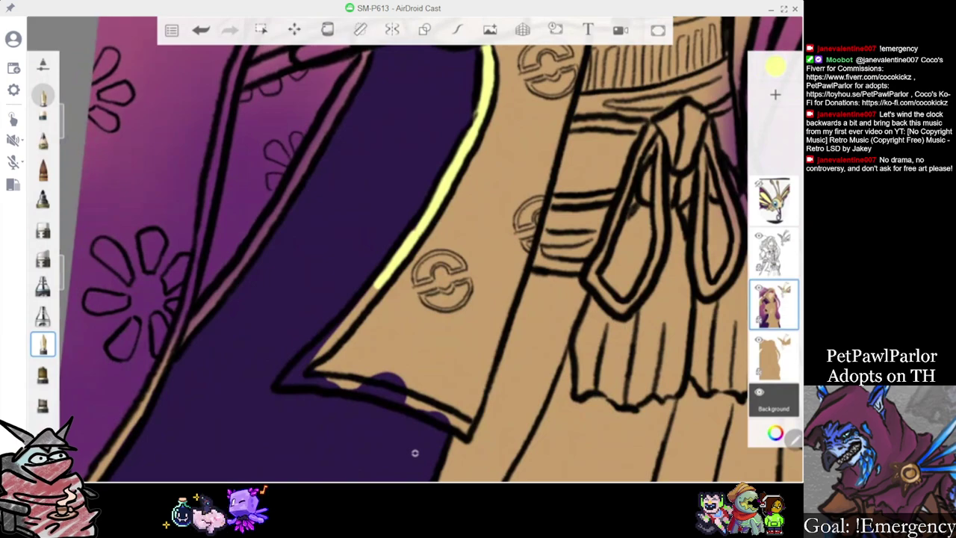
mouse_move(390, 267)
mouse_down()
mouse_move(390, 268)
mouse_move(340, 332)
mouse_up()
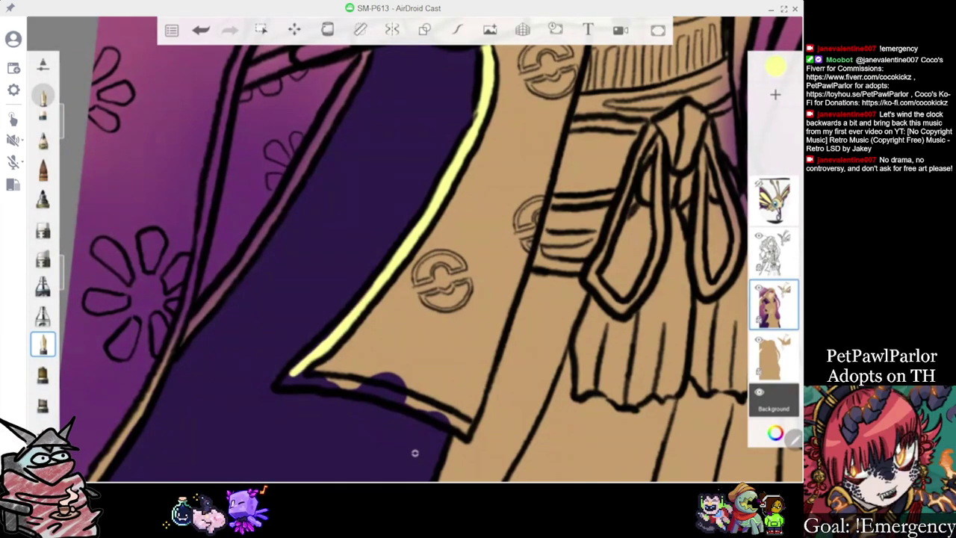
Paint the tip of the patterned front panel's corner and its short bottom hem pale yellow
scroll(415, 453, up, 3)
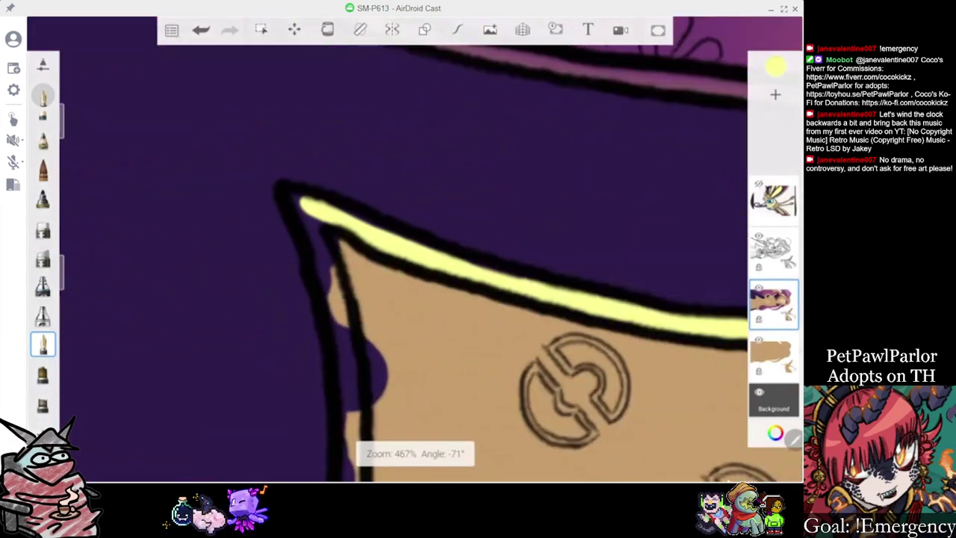
scroll(415, 254, up, 1)
click(758, 319)
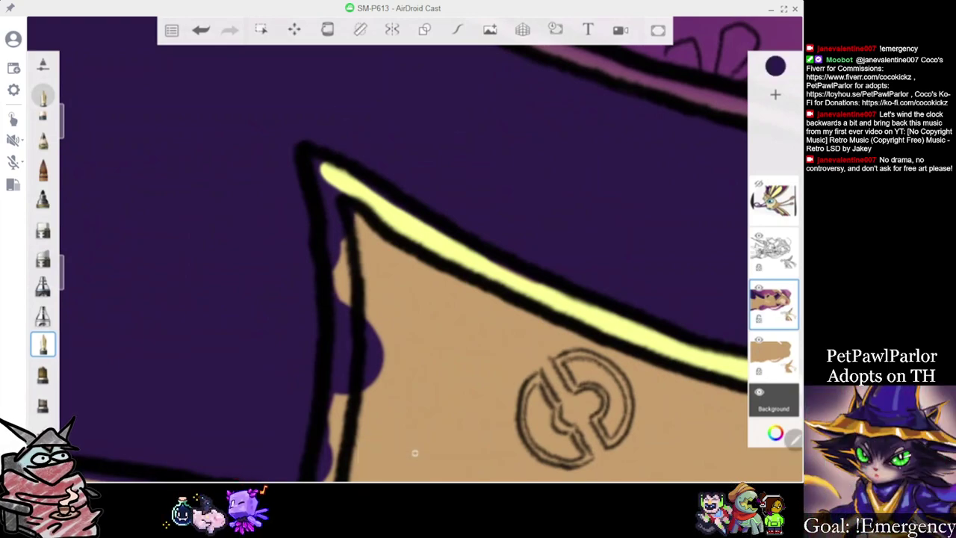
click(758, 319)
mouse_move(315, 160)
mouse_down()
mouse_move(450, 237)
mouse_move(326, 195)
mouse_up()
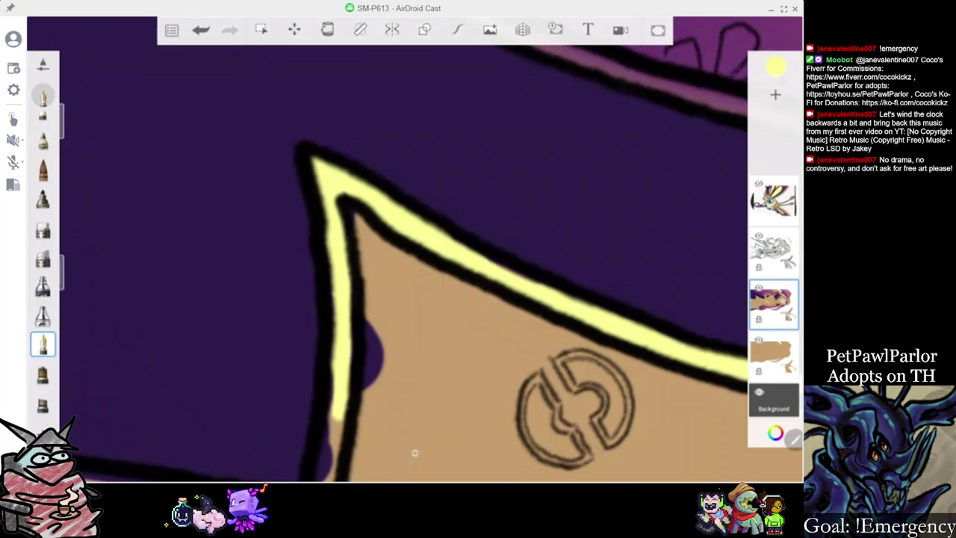
drag(404, 261, 445, 186)
drag(360, 286, 345, 343)
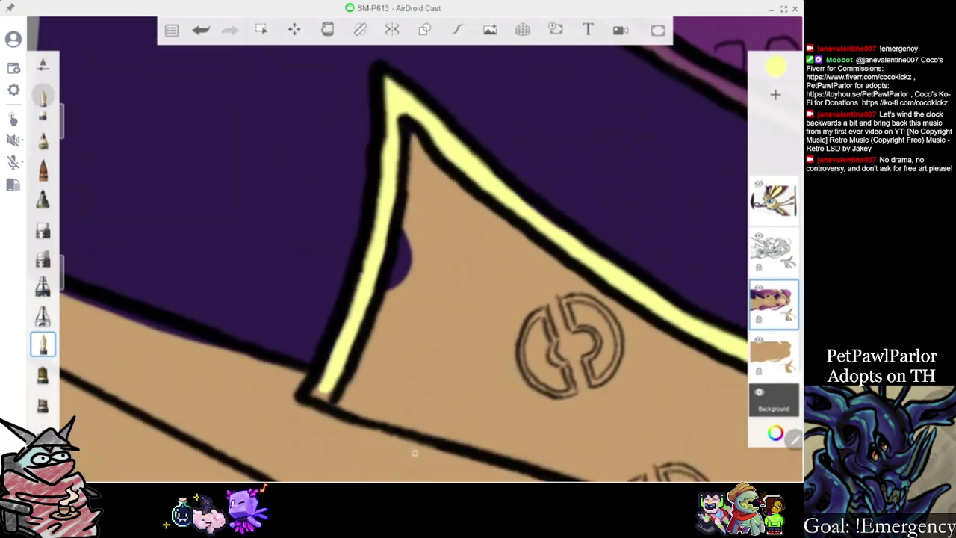
Paint both edges of the small pointed panel beside the pleated skirt, below the far sleeve, pale yellow
scroll(403, 261, down, 5)
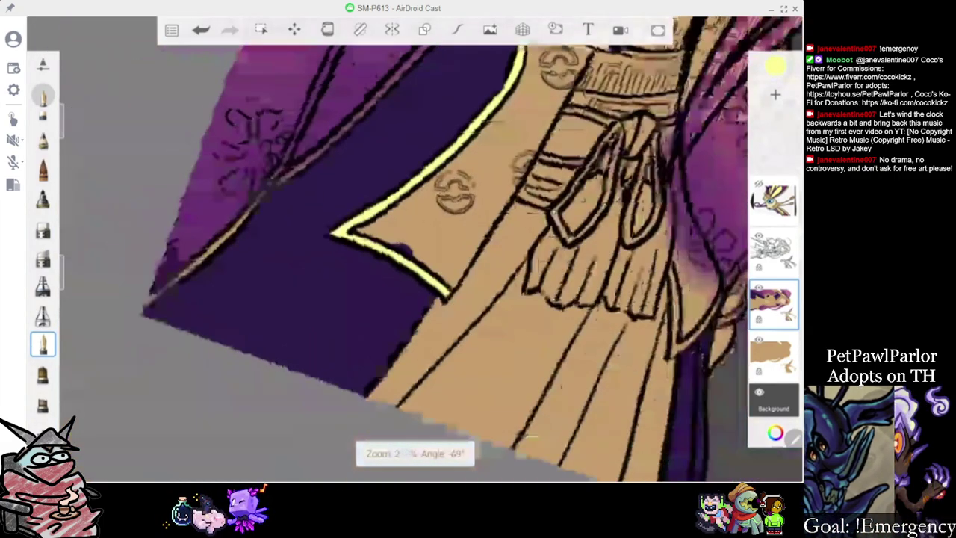
scroll(404, 262, up, 3)
scroll(414, 452, up, 2)
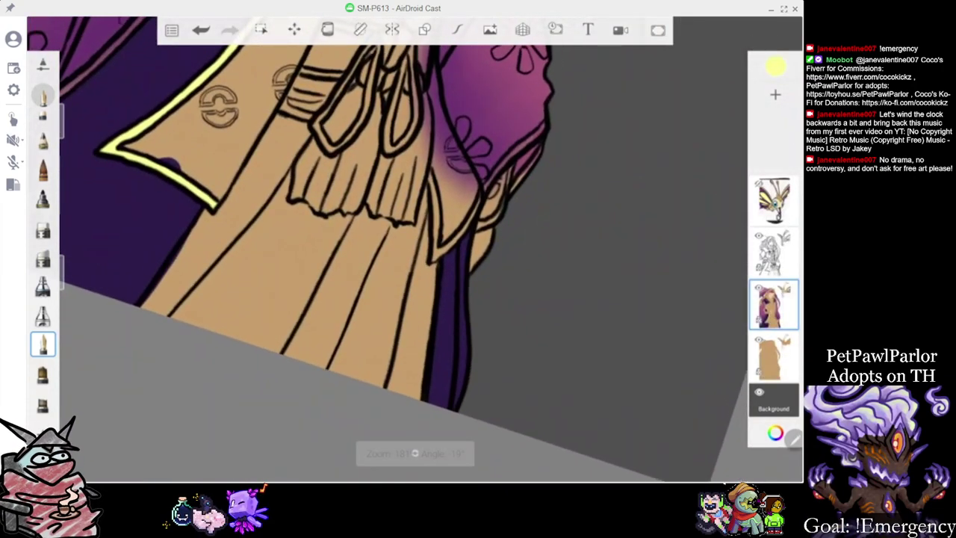
scroll(415, 453, up, 2)
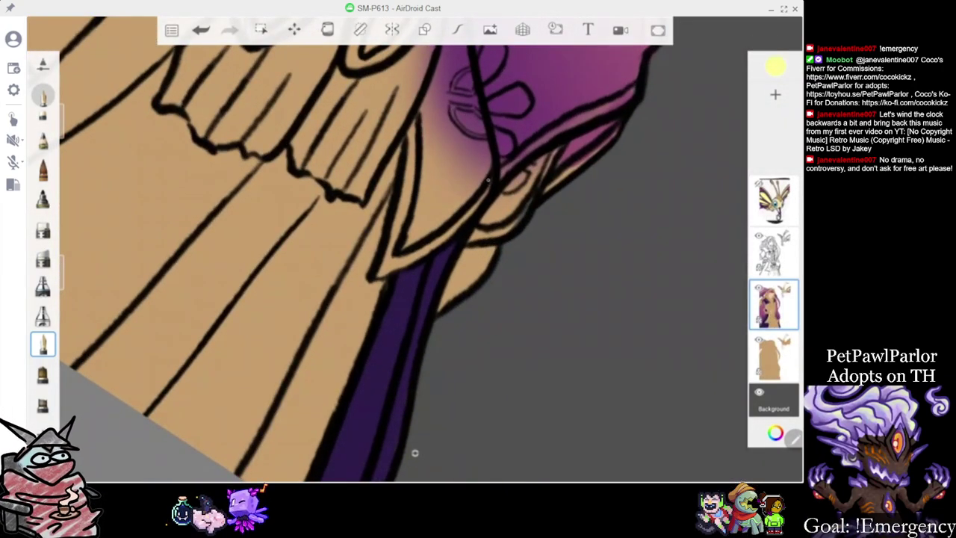
drag(437, 243, 378, 275)
drag(494, 183, 514, 228)
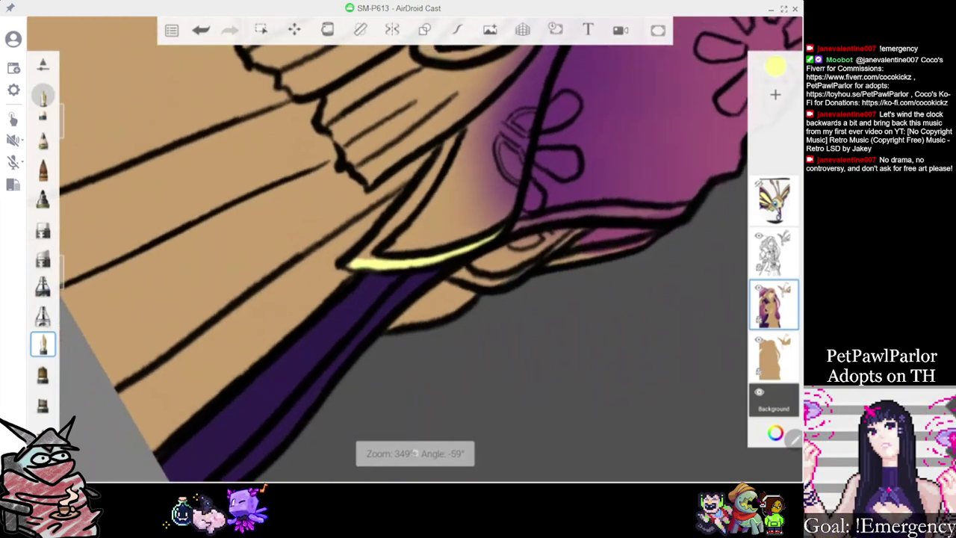
drag(357, 260, 368, 251)
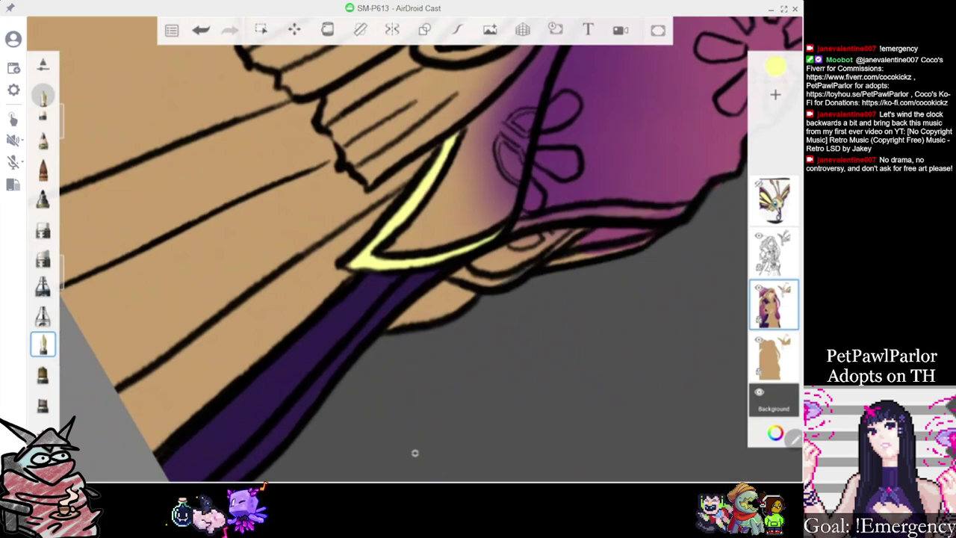
scroll(415, 249, down, 5)
scroll(415, 249, up, 5)
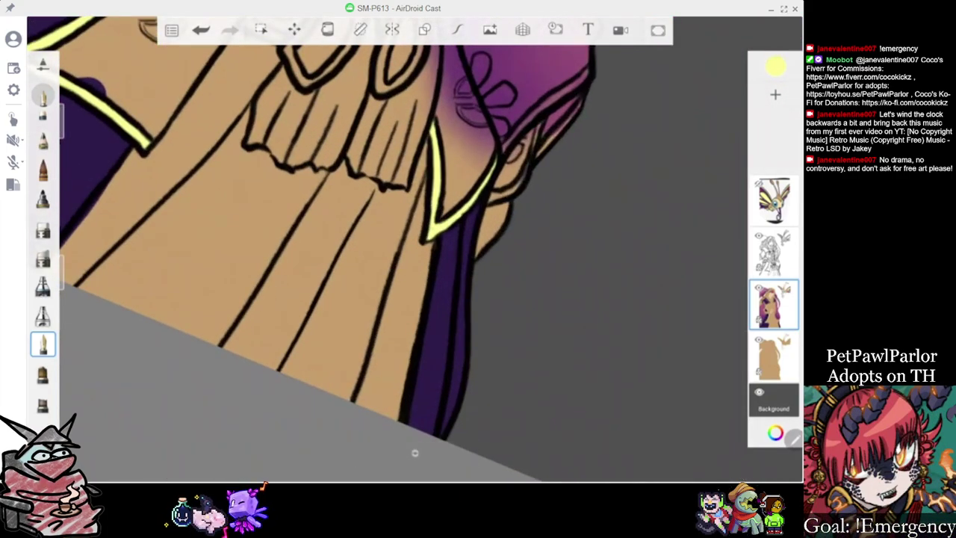
scroll(414, 452, down, 3)
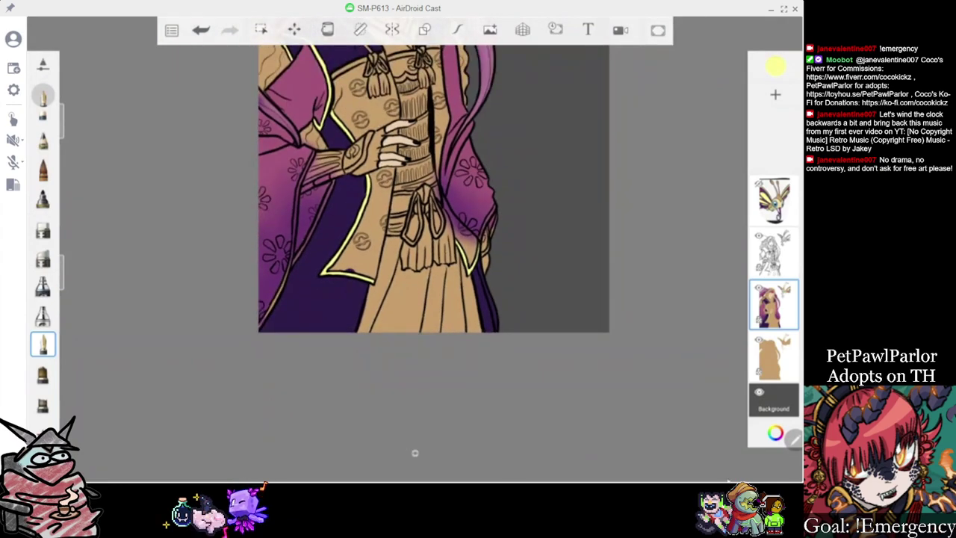
mouse_move(352, 291)
mouse_down()
mouse_move(349, 314)
mouse_move(366, 294)
mouse_up()
key(ctrl+z)
Paint the flowered purple sleeve's long edging pale yellow, from the forearm down to the lower corner of the canvas
scroll(415, 249, up, 4)
scroll(415, 249, up, 2)
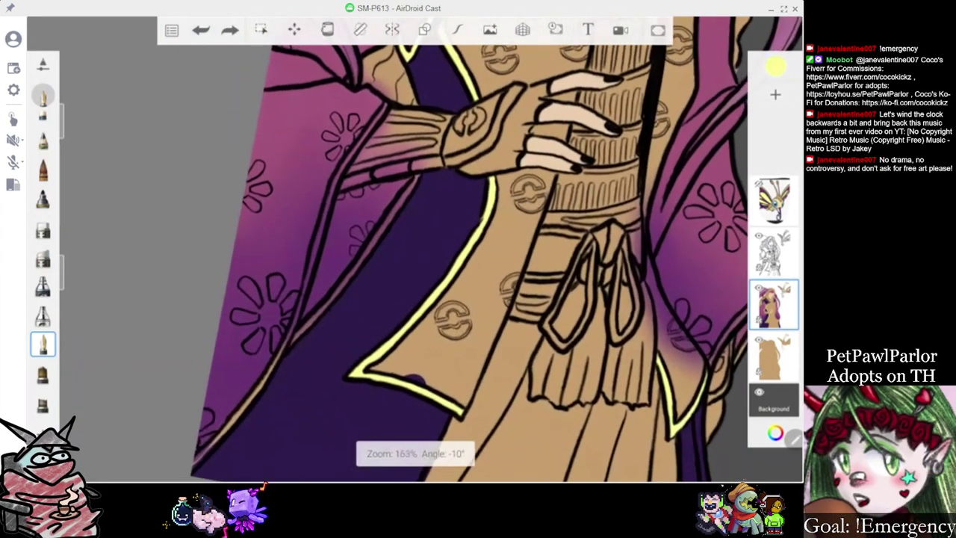
scroll(415, 452, up, 5)
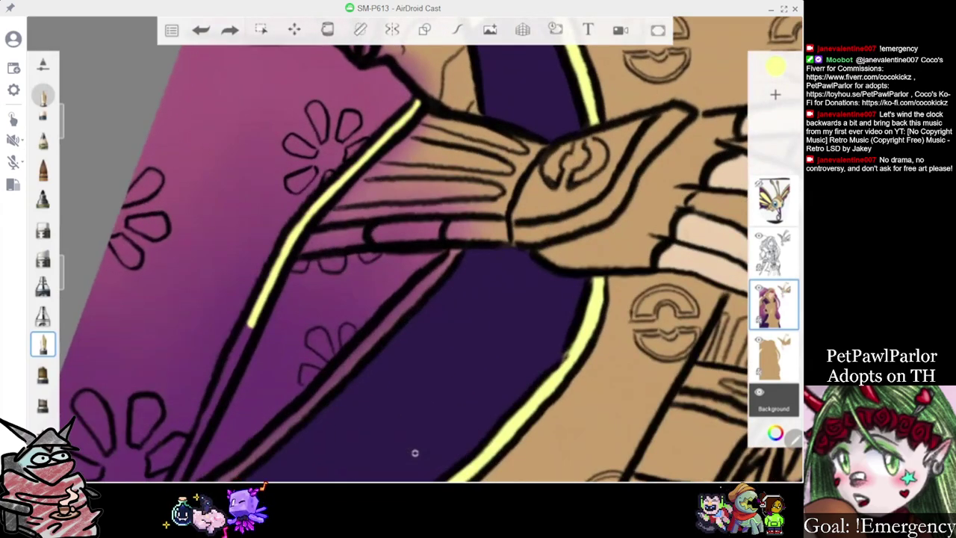
scroll(415, 452, up, 2)
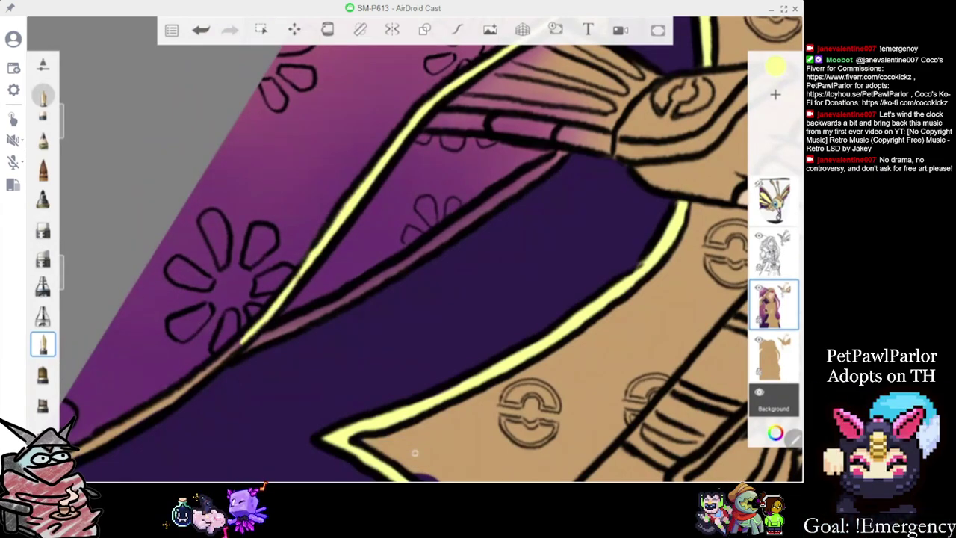
scroll(415, 452, up, 3)
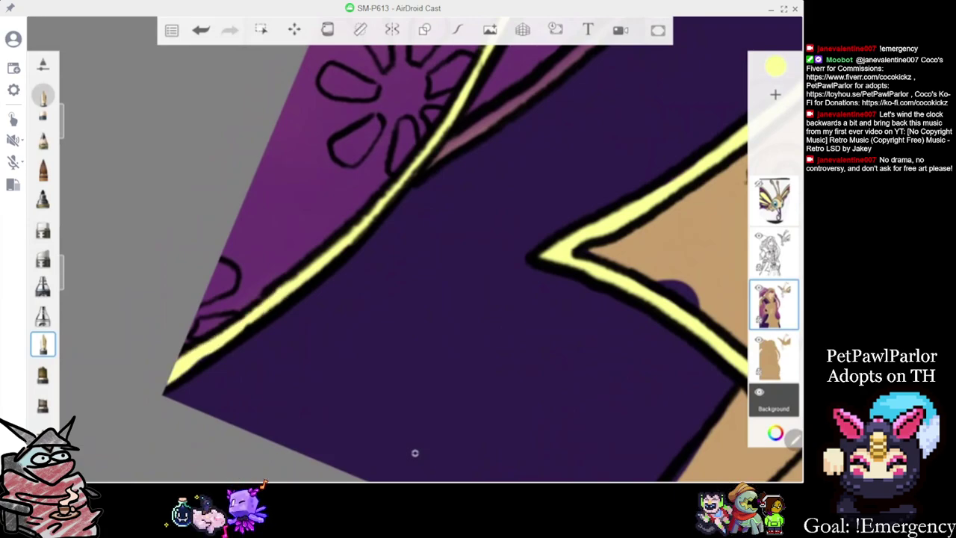
Paint the edging between the indigo coat panel and the flowered sleeve's inner fabric pale yellow, up to the forearm
scroll(414, 452, down, 1)
mouse_move(236, 345)
mouse_down()
mouse_move(256, 329)
mouse_move(277, 337)
mouse_move(409, 144)
mouse_up()
scroll(415, 254, down, 5)
scroll(414, 254, up, 3)
scroll(415, 452, up, 1)
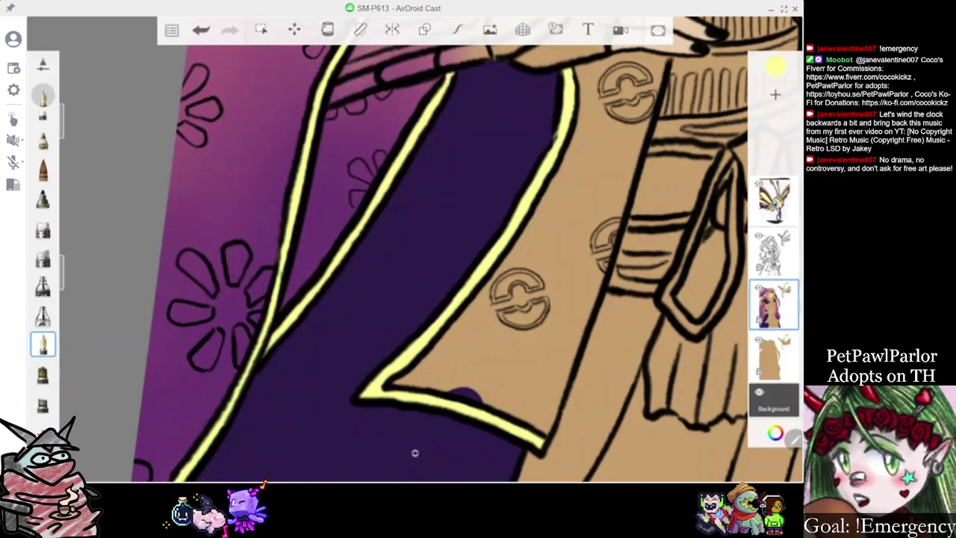
Paint the remaining edging on the small back fold of the far sleeve's cuff pale yellow
scroll(415, 452, down, 5)
scroll(416, 453, down, 2)
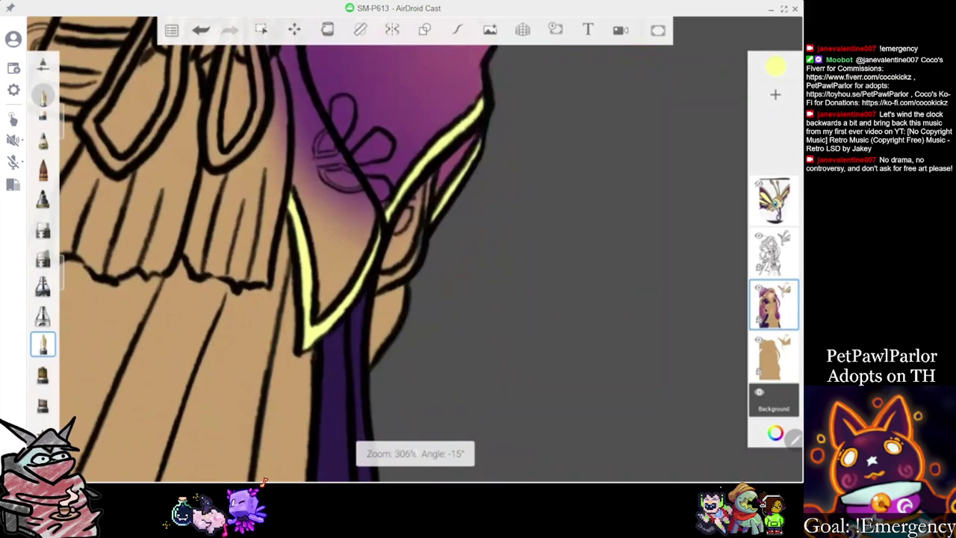
drag(429, 179, 414, 257)
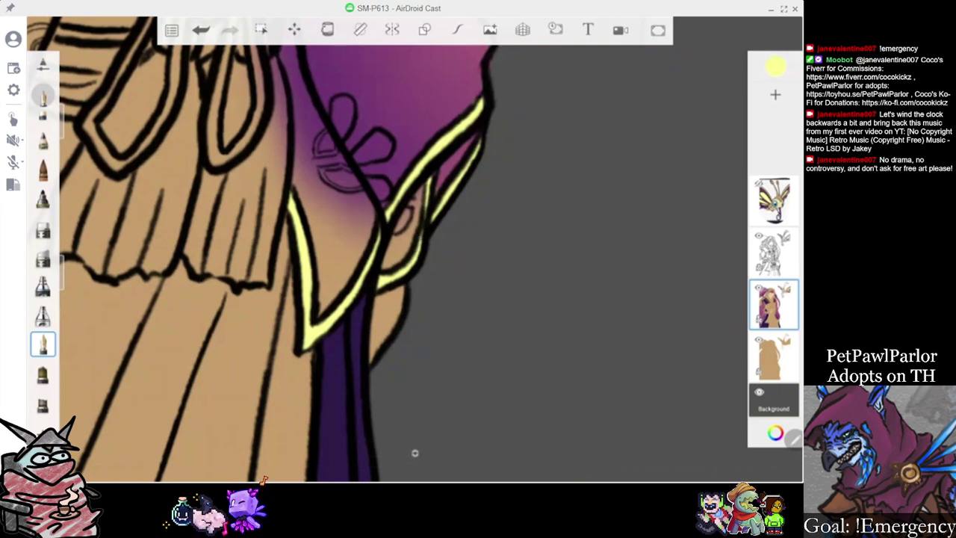
scroll(414, 249, down, 5)
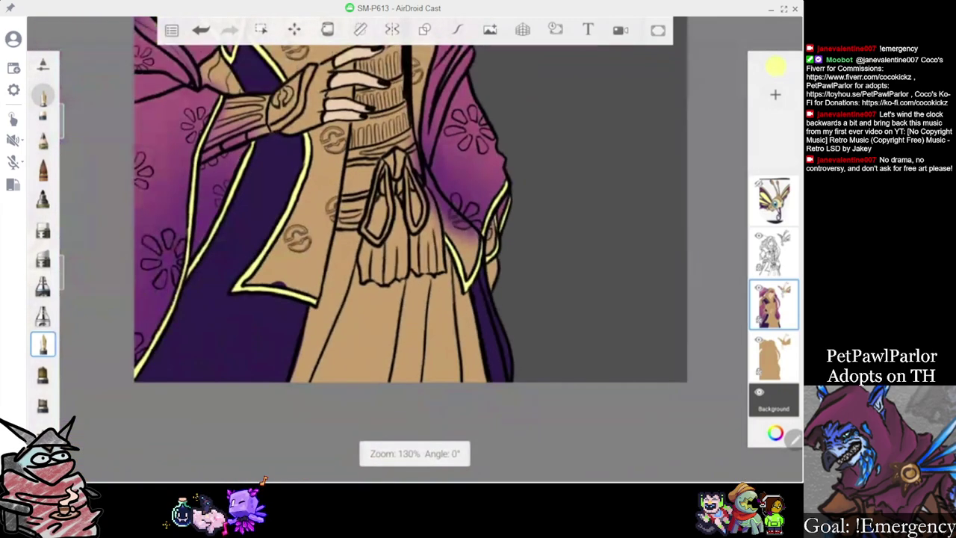
Sample the dark purple from the headpiece and block in the top of the central chest panel between the two tassels
scroll(415, 249, up, 1)
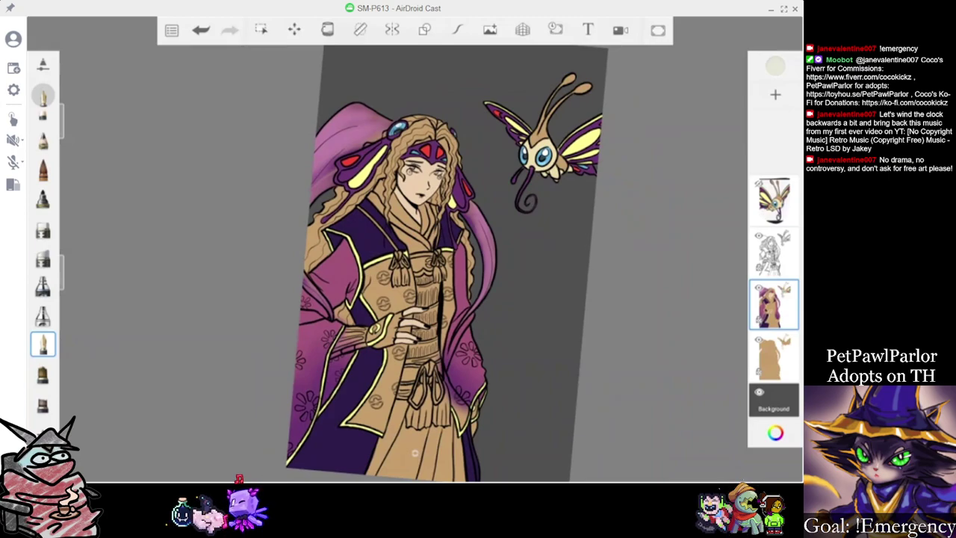
scroll(415, 261, up, 1)
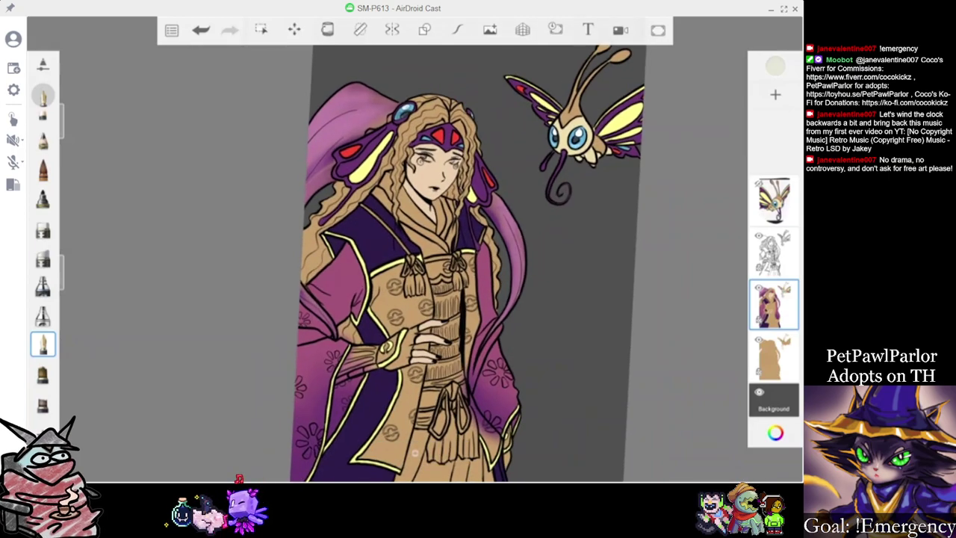
drag(528, 159, 448, 141)
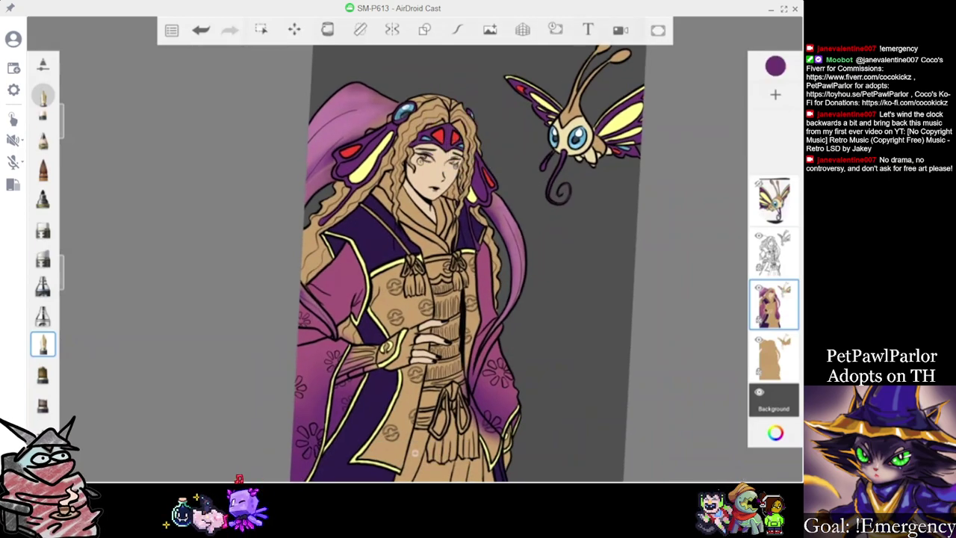
scroll(478, 321, up, 4)
scroll(415, 261, up, 2)
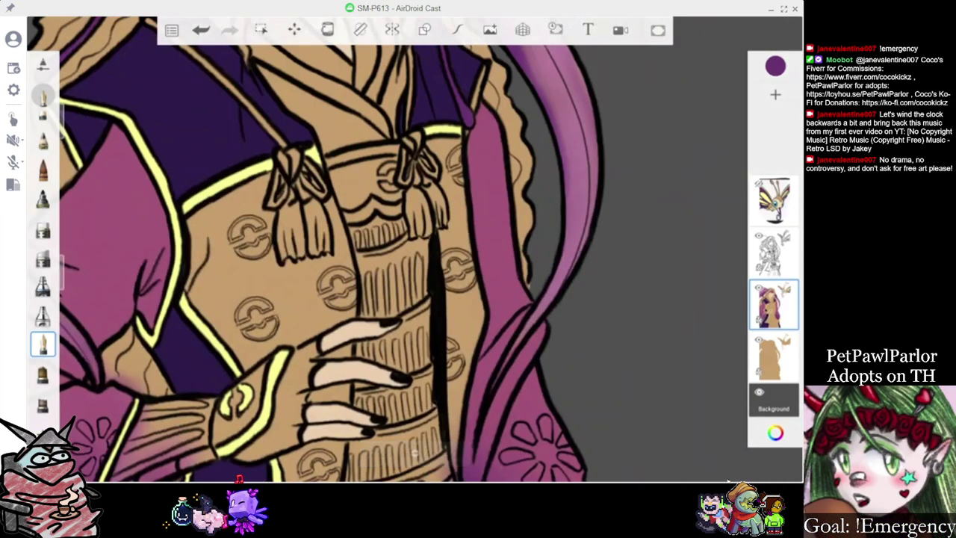
scroll(415, 262, up, 3)
drag(342, 177, 306, 193)
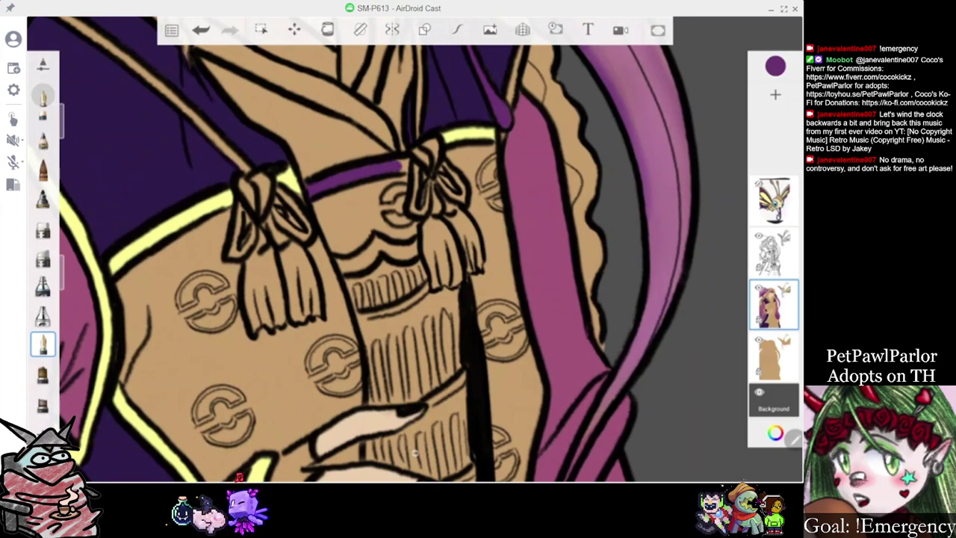
drag(407, 173, 340, 210)
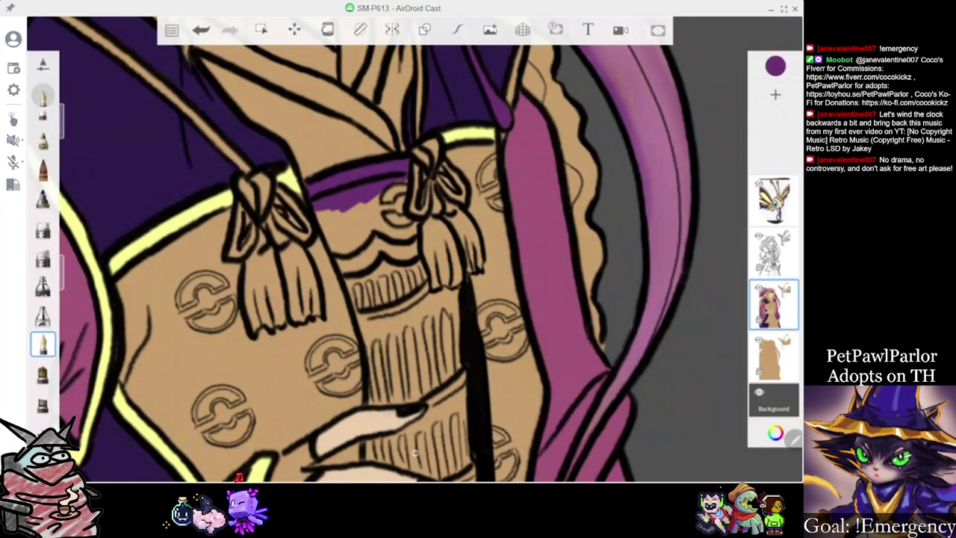
scroll(415, 261, down, 4)
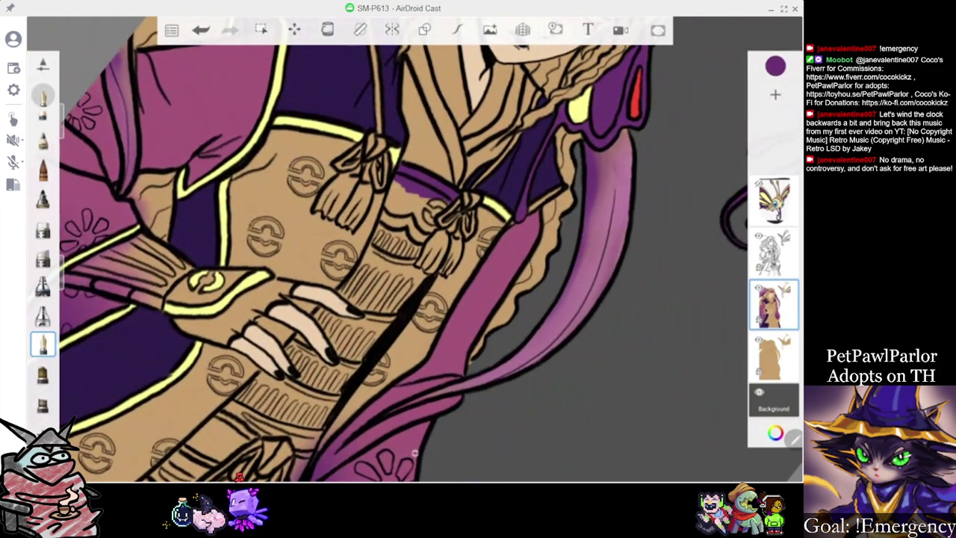
mouse_move(409, 196)
mouse_down()
mouse_move(397, 209)
mouse_move(421, 203)
mouse_up()
Extend the purple on the central chest panel around the round emblem and over the scalloped lower border
scroll(414, 452, up, 3)
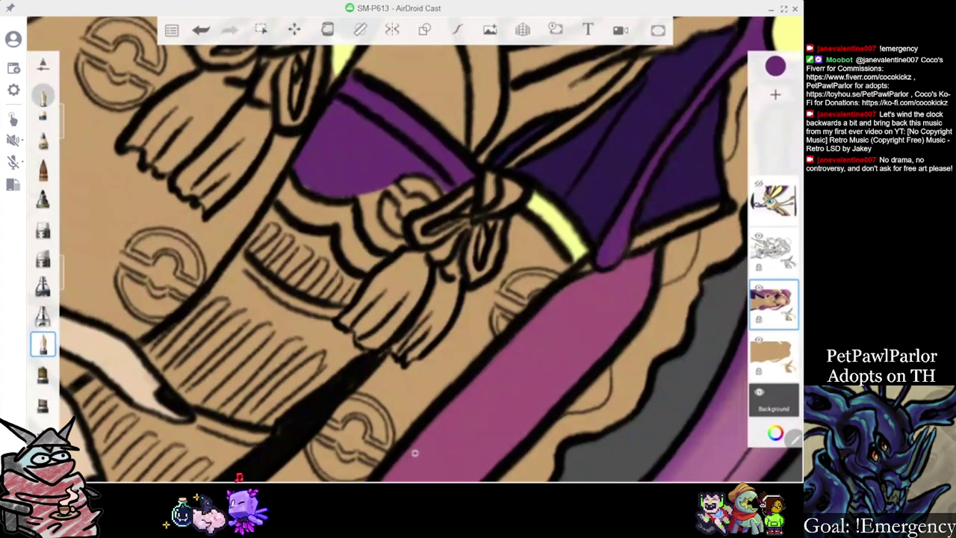
drag(380, 190, 428, 207)
mouse_move(367, 193)
mouse_down()
mouse_move(377, 227)
mouse_move(362, 202)
mouse_move(394, 249)
mouse_move(401, 239)
mouse_move(391, 230)
mouse_up()
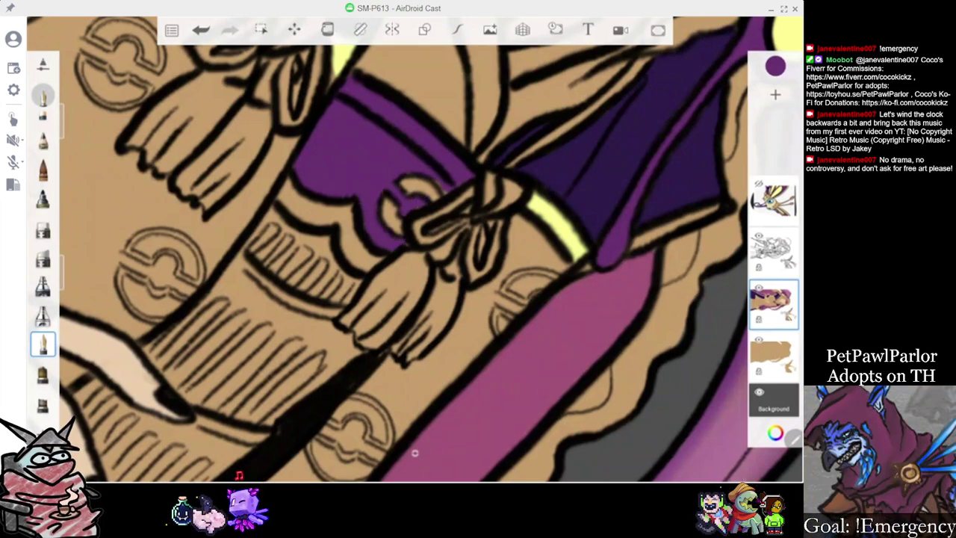
drag(340, 205, 366, 257)
drag(333, 205, 336, 222)
drag(366, 255, 385, 259)
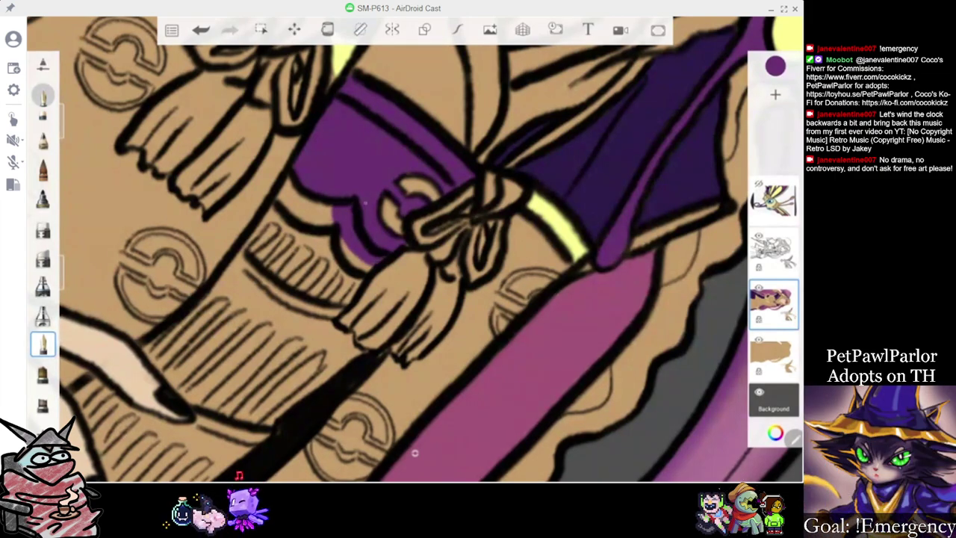
Switch to pale yellow FCFC92 and paint the chest panel's round emblem and scalloped lower border
click(775, 66)
click(642, 128)
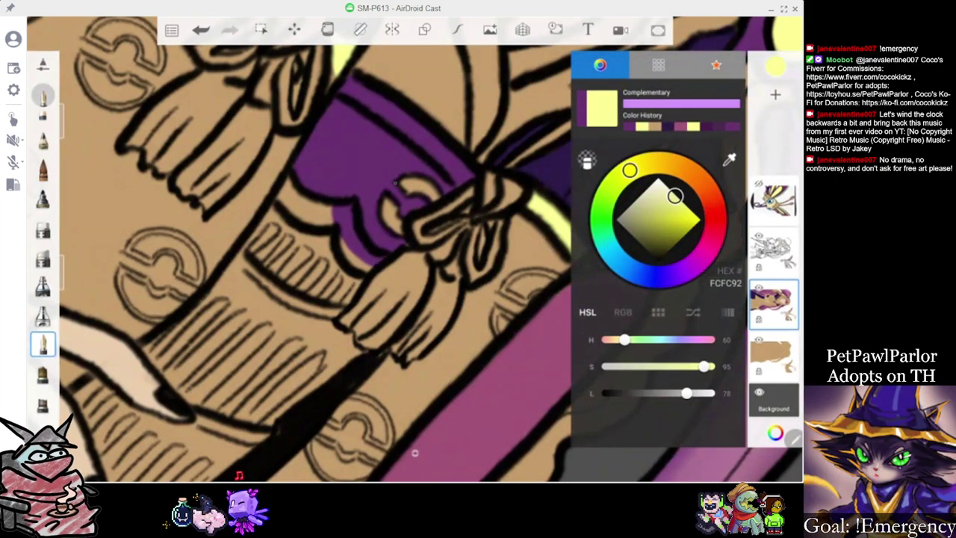
drag(401, 182, 408, 186)
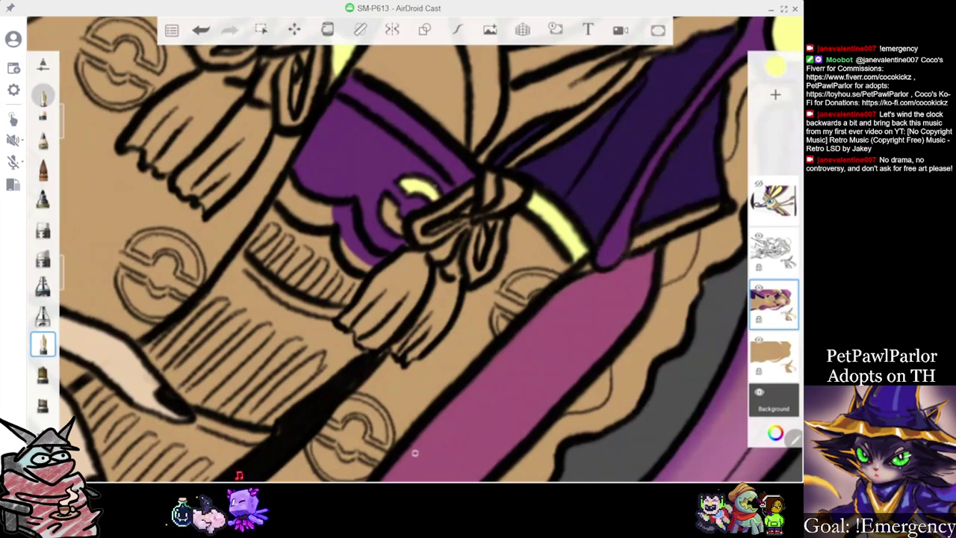
drag(394, 205, 398, 228)
mouse_move(279, 182)
mouse_down()
mouse_move(333, 221)
mouse_move(364, 267)
mouse_up()
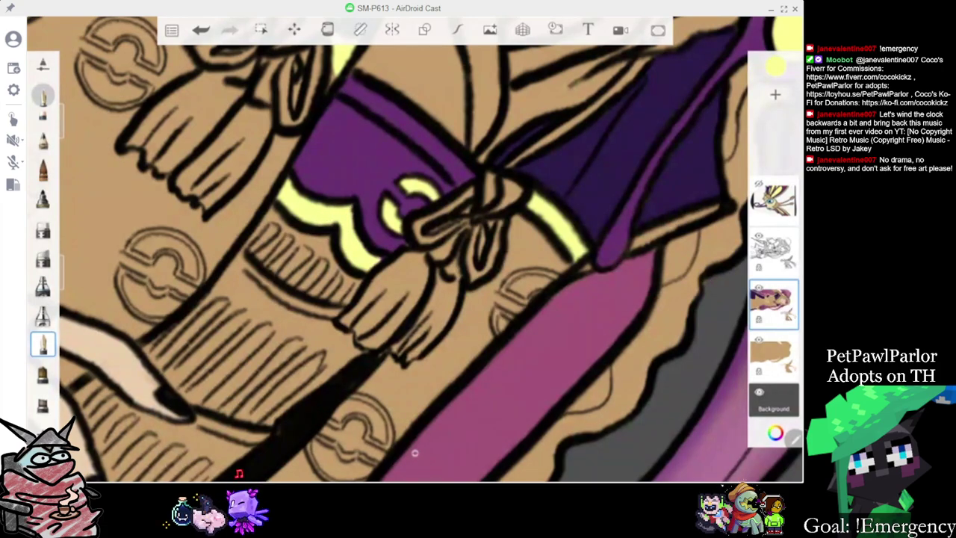
scroll(415, 249, down, 5)
click(775, 65)
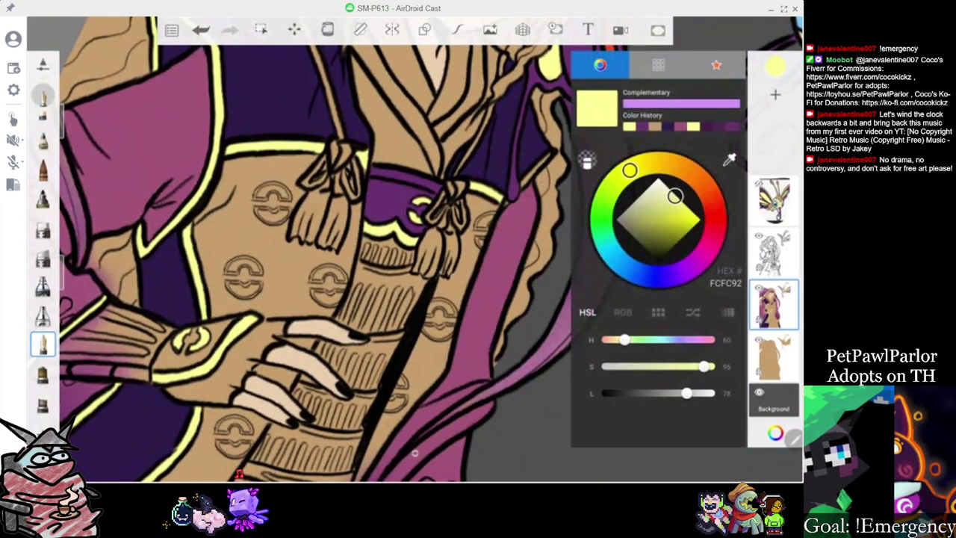
scroll(415, 249, down, 5)
scroll(415, 248, up, 5)
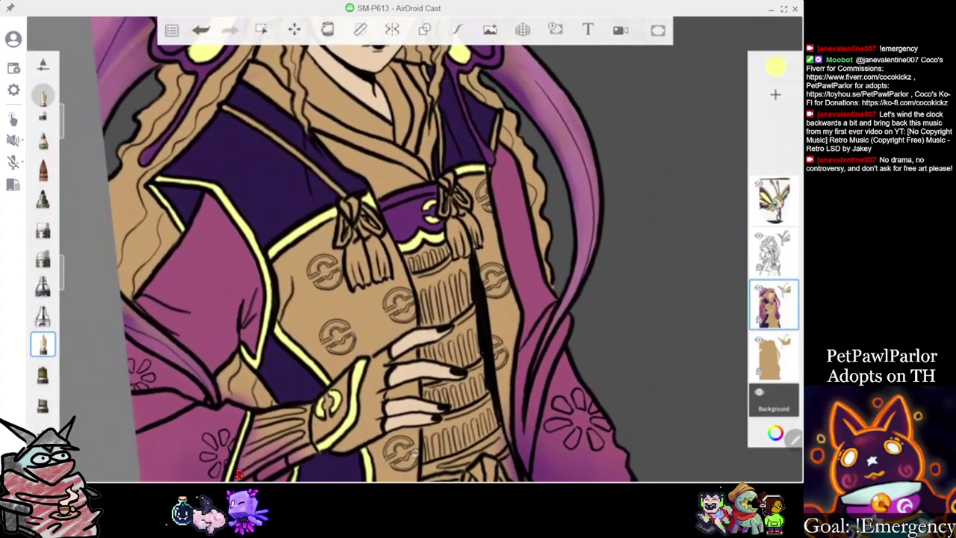
scroll(415, 249, down, 5)
scroll(416, 249, up, 5)
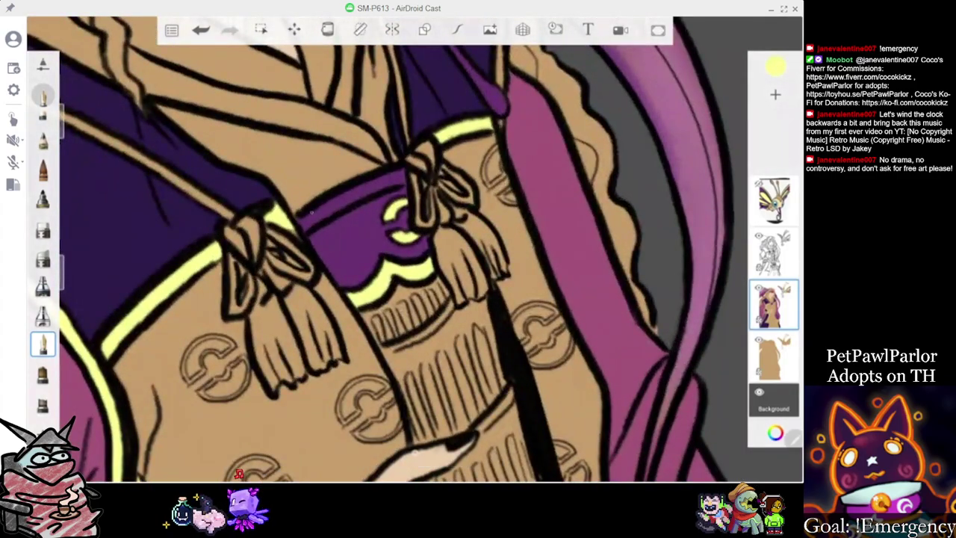
scroll(416, 254, down, 3)
scroll(415, 254, up, 1)
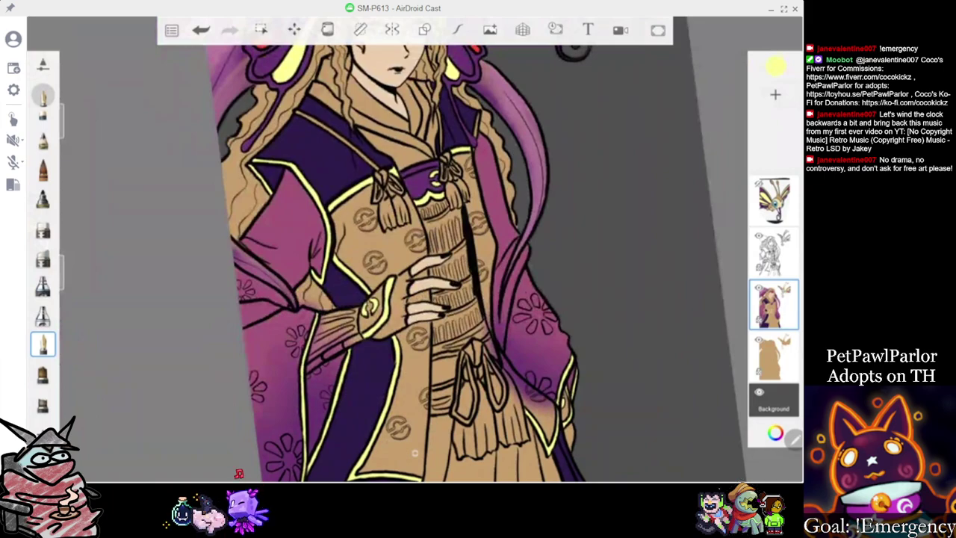
Switch to purple 693072 and fill the upper two ribbed waist bands beneath the scalloped trim
scroll(415, 253, up, 3)
click(776, 67)
click(642, 126)
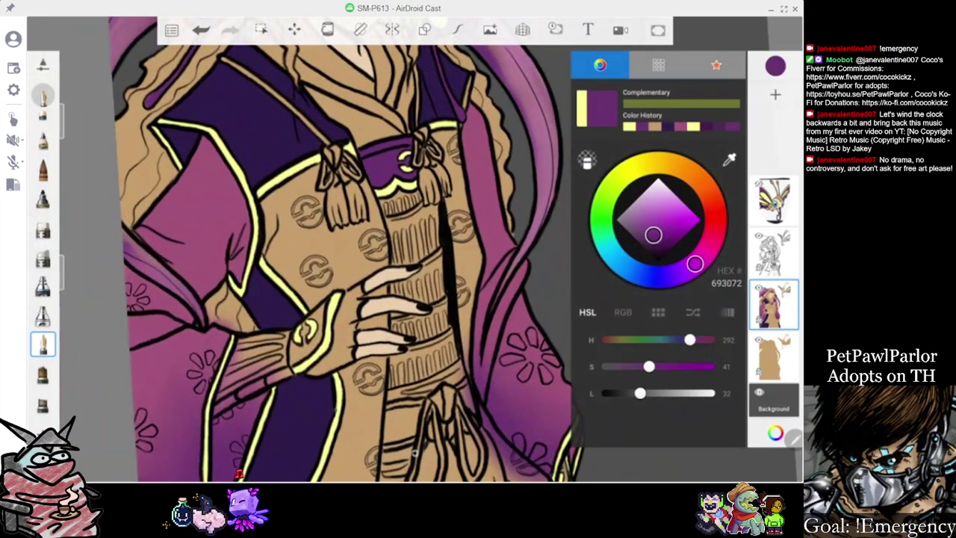
scroll(415, 254, up, 5)
mouse_move(376, 160)
mouse_down()
mouse_move(325, 179)
mouse_move(382, 165)
mouse_move(426, 191)
mouse_move(389, 215)
mouse_move(366, 209)
mouse_move(346, 227)
mouse_move(361, 254)
mouse_move(387, 230)
mouse_move(385, 263)
mouse_move(407, 213)
mouse_move(372, 269)
mouse_move(352, 276)
mouse_move(356, 336)
mouse_move(429, 320)
mouse_move(366, 298)
mouse_move(414, 224)
mouse_move(419, 291)
mouse_move(432, 209)
mouse_move(452, 197)
mouse_move(461, 269)
mouse_move(451, 302)
mouse_up()
mouse_move(448, 210)
mouse_down()
mouse_move(439, 320)
mouse_move(422, 306)
mouse_move(454, 324)
mouse_up()
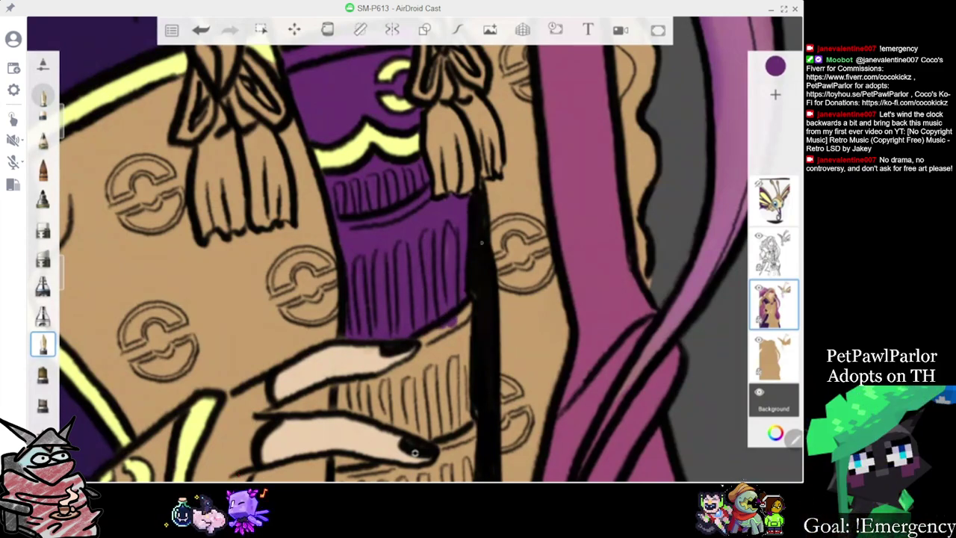
Paint a purple strip down the ribbed waist bands alongside the black gap, from the second band to the lowest
click(760, 319)
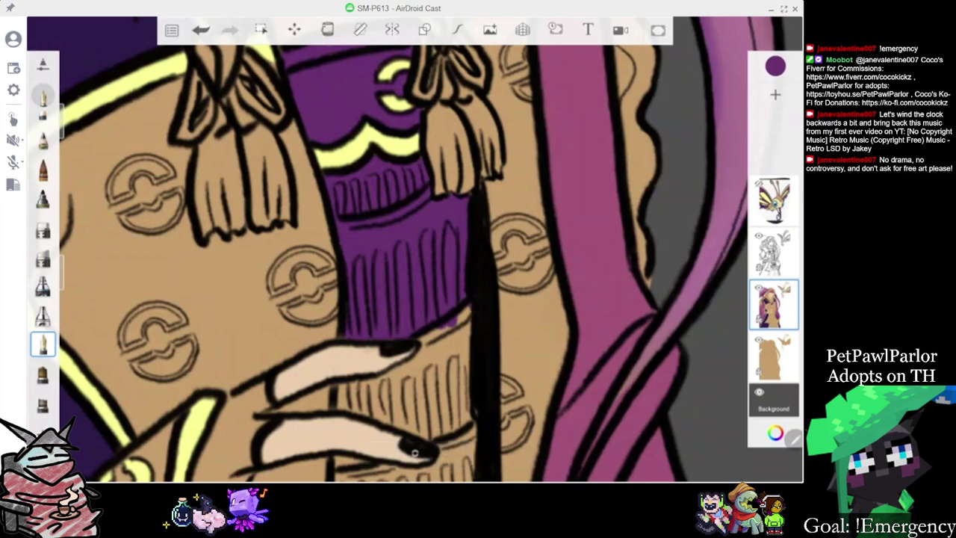
drag(469, 318, 469, 422)
scroll(415, 262, down, 5)
scroll(414, 262, up, 4)
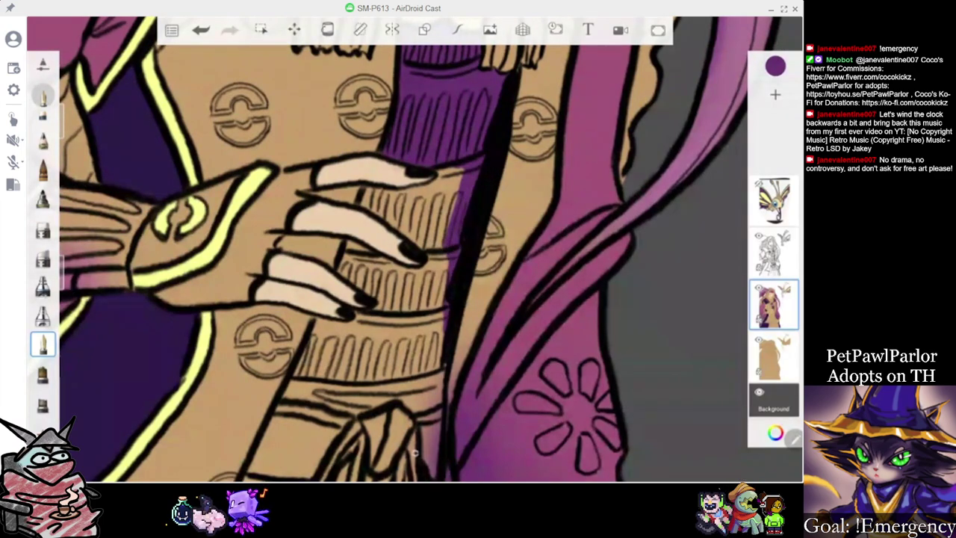
drag(441, 365, 441, 258)
drag(457, 225, 459, 167)
scroll(415, 452, up, 2)
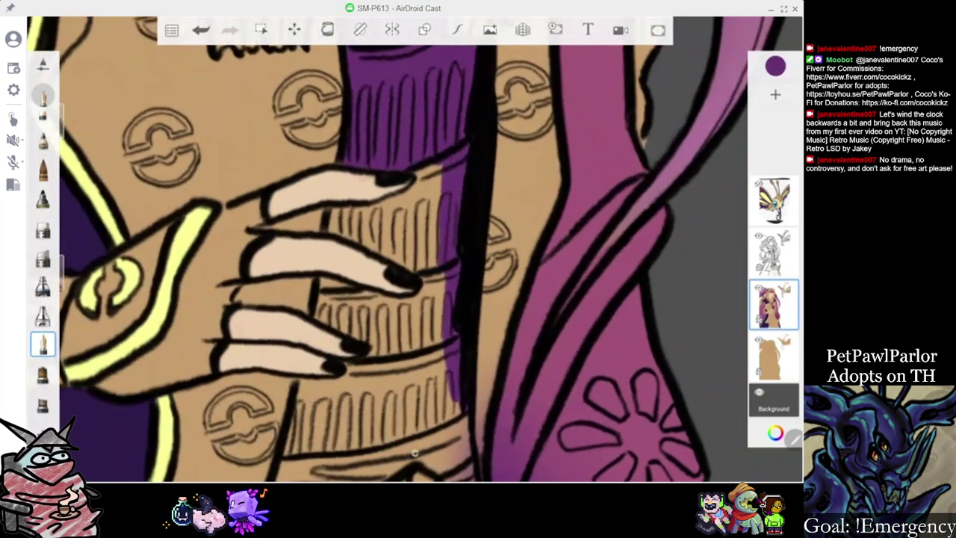
Fill the third ribbed waist band purple, between the index and middle fingers and across to the black gap
drag(422, 179, 402, 199)
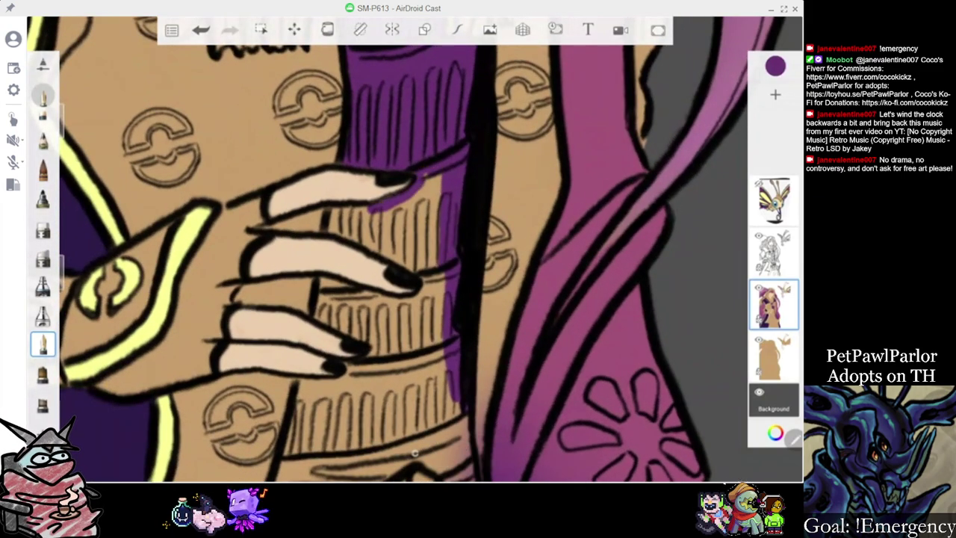
mouse_move(330, 218)
mouse_down()
mouse_move(336, 229)
mouse_move(363, 229)
mouse_move(407, 209)
mouse_move(425, 176)
mouse_move(418, 213)
mouse_up()
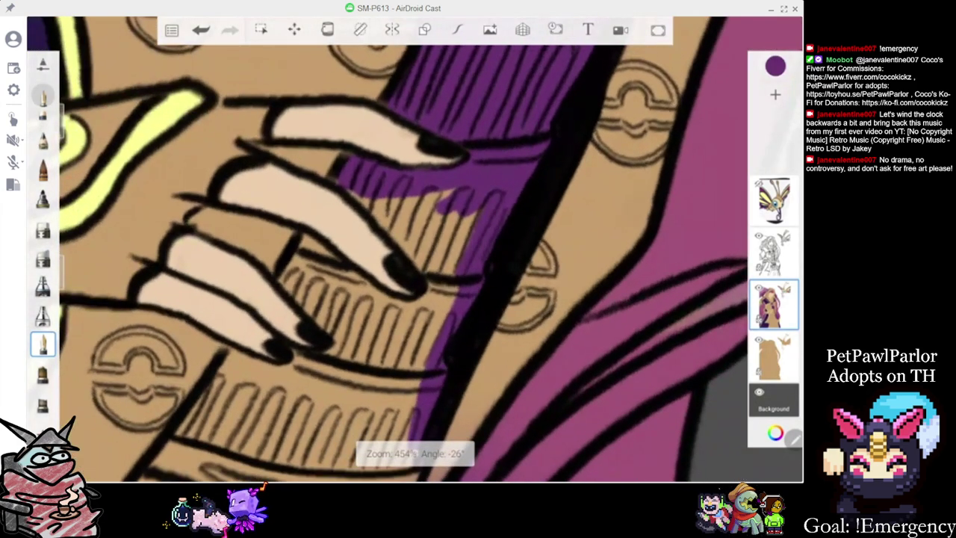
mouse_move(335, 181)
mouse_down()
mouse_move(396, 230)
mouse_move(442, 287)
mouse_up()
mouse_move(388, 213)
mouse_down()
mouse_move(436, 292)
mouse_move(392, 217)
mouse_move(448, 275)
mouse_up()
mouse_move(410, 197)
mouse_down()
mouse_move(456, 269)
mouse_move(461, 254)
mouse_up()
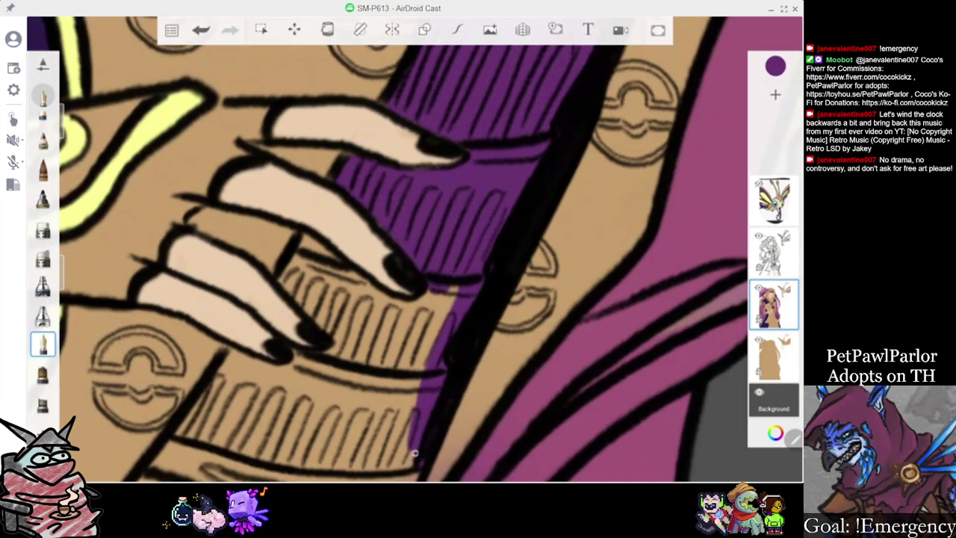
Fill the fourth ribbed waist band purple, from below the middle finger down to its lower seam
mouse_move(296, 242)
mouse_down()
mouse_move(332, 257)
mouse_move(390, 322)
mouse_up()
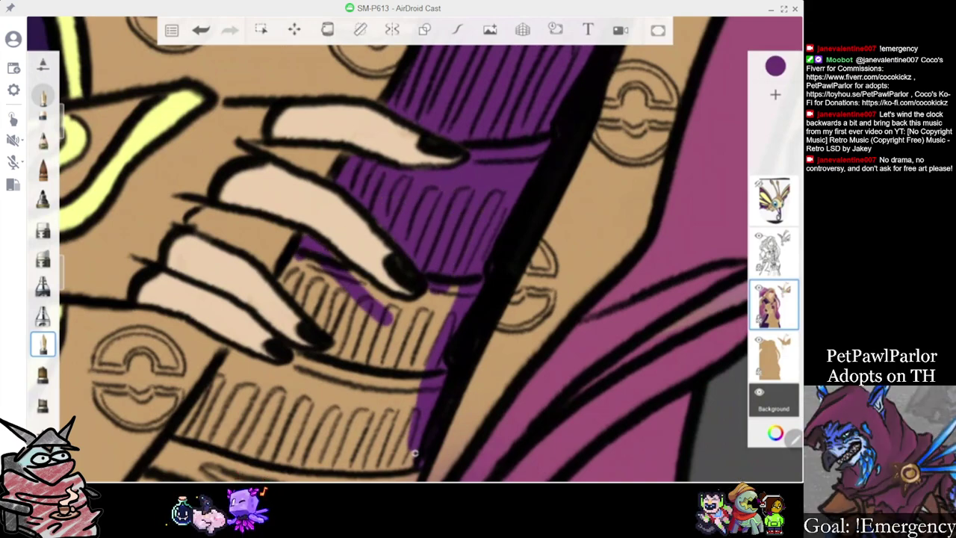
drag(349, 268, 395, 313)
mouse_move(306, 262)
mouse_down()
mouse_move(350, 303)
mouse_move(322, 297)
mouse_up()
mouse_move(283, 273)
mouse_down()
mouse_move(347, 333)
mouse_move(377, 299)
mouse_up()
mouse_move(355, 355)
mouse_down()
mouse_move(417, 297)
mouse_move(450, 293)
mouse_move(419, 298)
mouse_move(396, 370)
mouse_move(396, 396)
mouse_move(414, 403)
mouse_up()
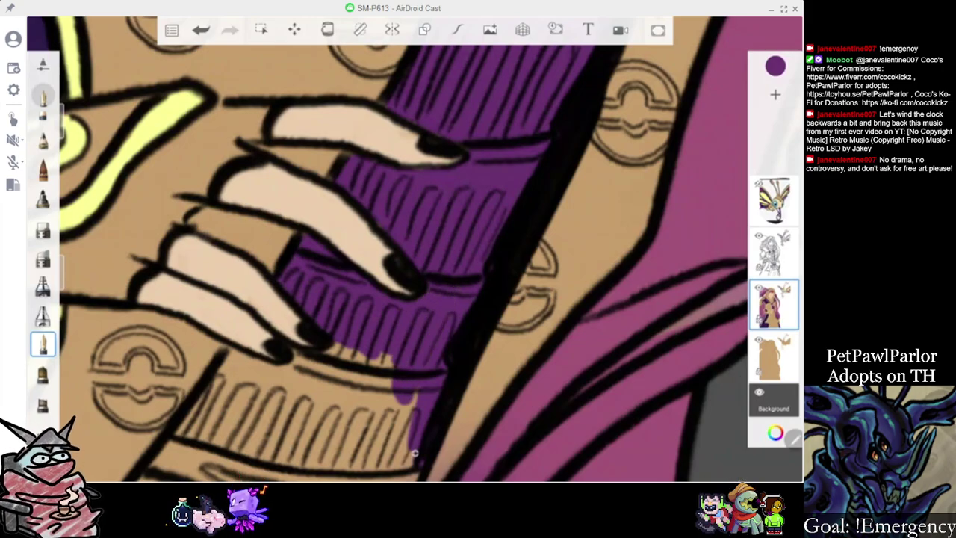
Undo the last stroke and fill the lowest ribbed waist band purple, from beneath the fingertips down to its lower seam above the sash
scroll(415, 453, down, 5)
scroll(415, 453, up, 3)
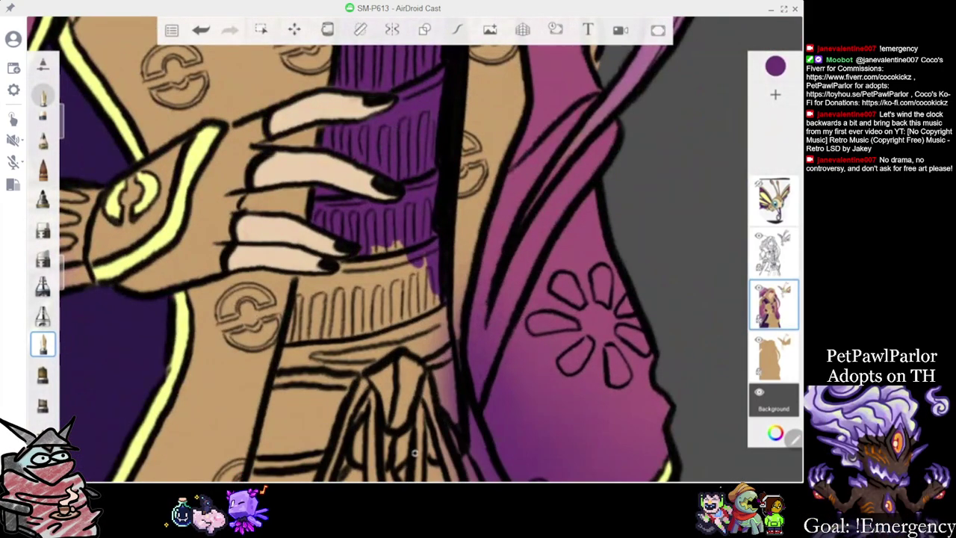
click(200, 30)
click(172, 30)
click(211, 60)
click(201, 30)
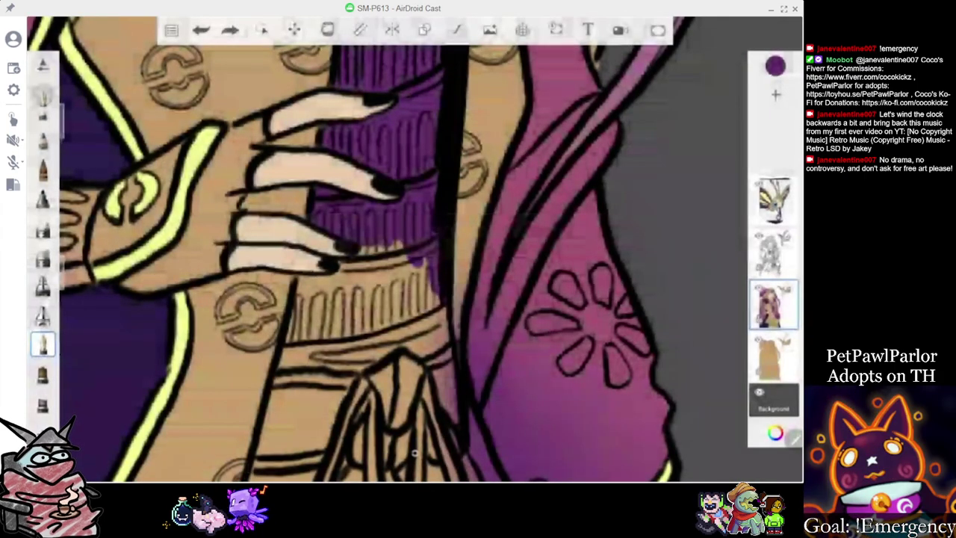
scroll(415, 453, up, 2)
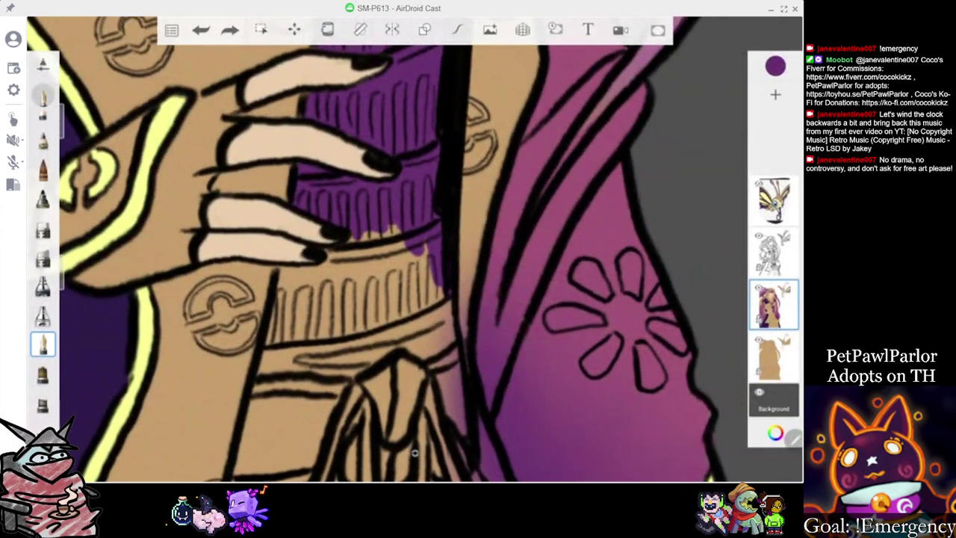
mouse_move(391, 233)
mouse_down()
mouse_move(377, 269)
mouse_move(407, 274)
mouse_move(426, 298)
mouse_move(366, 327)
mouse_move(280, 338)
mouse_up()
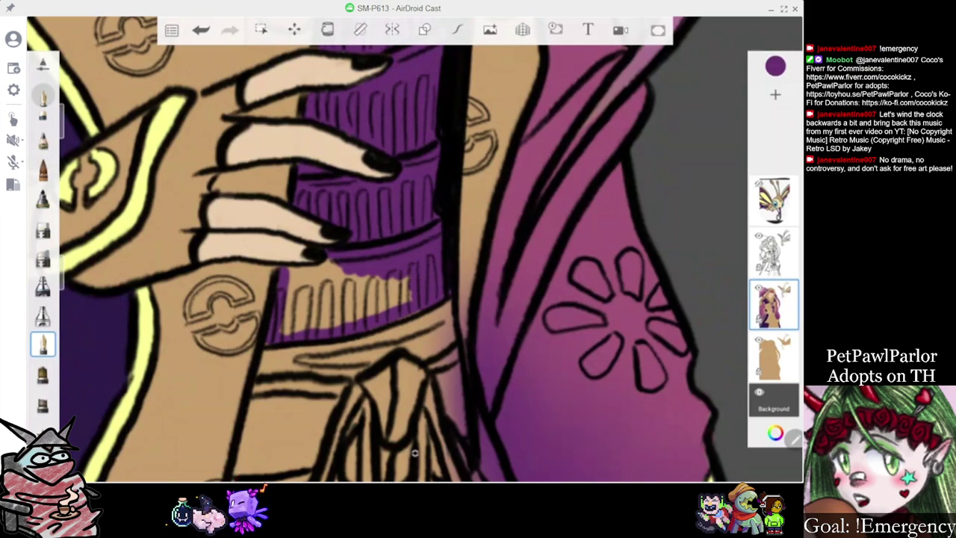
mouse_move(287, 299)
mouse_down()
mouse_move(328, 314)
mouse_move(340, 284)
mouse_move(351, 299)
mouse_move(396, 284)
mouse_up()
mouse_move(333, 325)
mouse_down()
mouse_move(395, 293)
mouse_move(410, 301)
mouse_up()
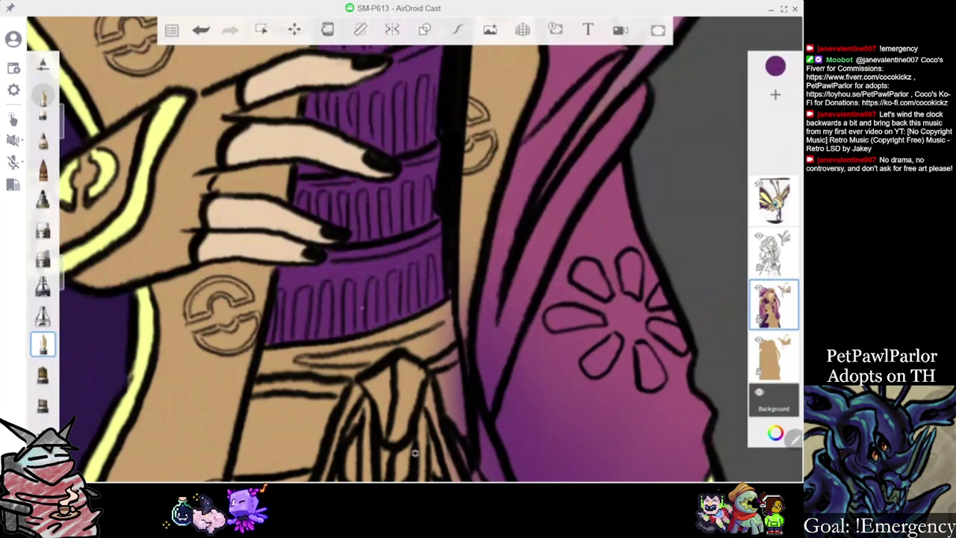
Sample the red of the wing-shaped hair ornament and paint the cord crossing the dark purple shoulder panel red, from tassel knot to upper end
scroll(362, 307, down, 10)
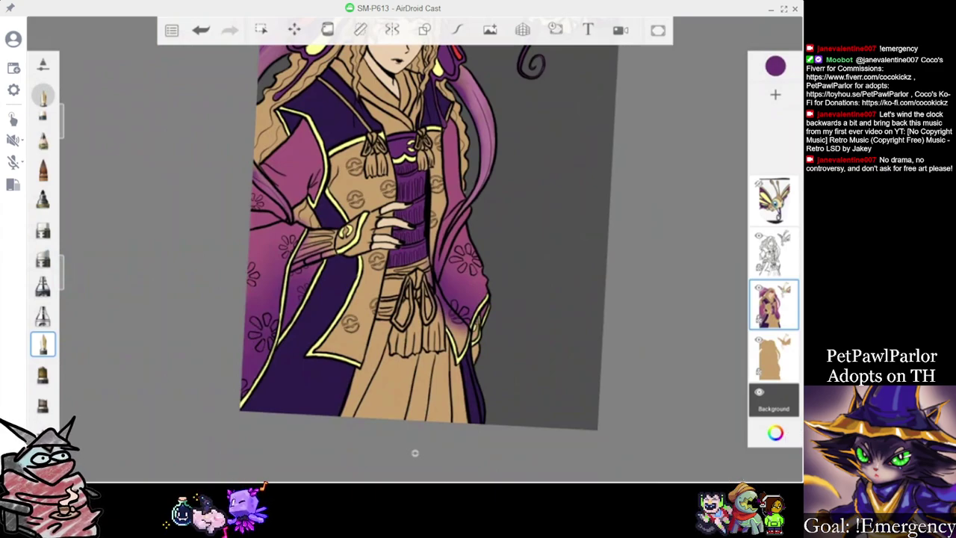
click(775, 66)
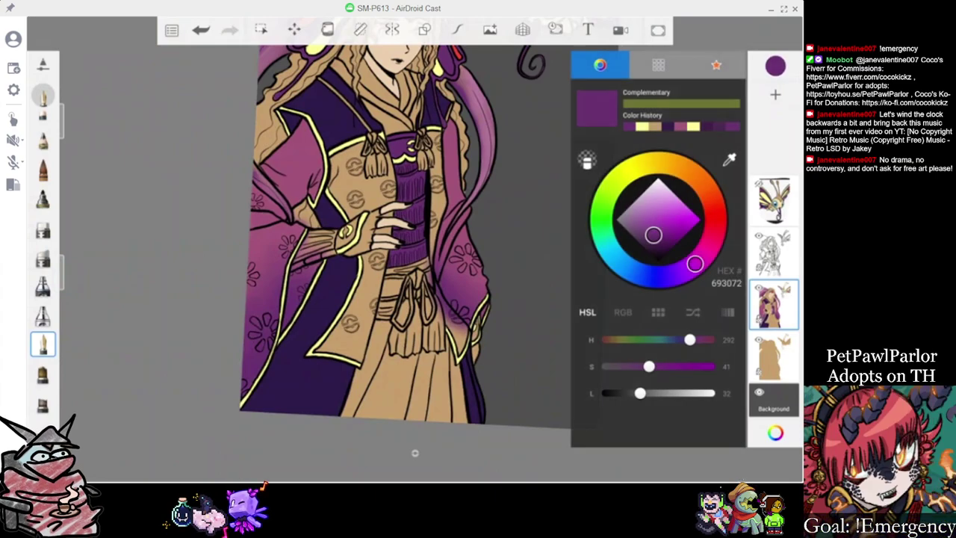
click(730, 161)
scroll(478, 261, down, 4)
scroll(478, 261, up, 5)
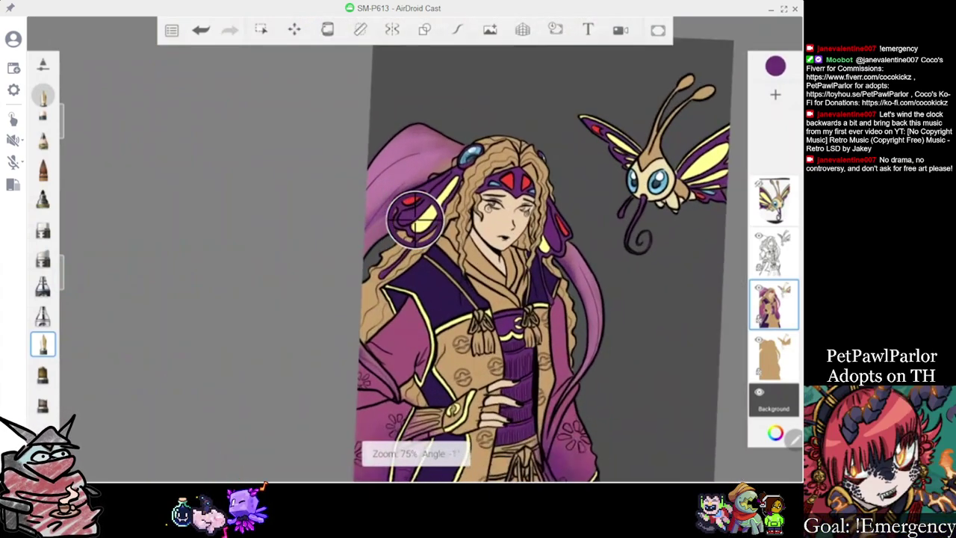
scroll(432, 238, up, 5)
drag(413, 219, 397, 173)
scroll(416, 261, down, 4)
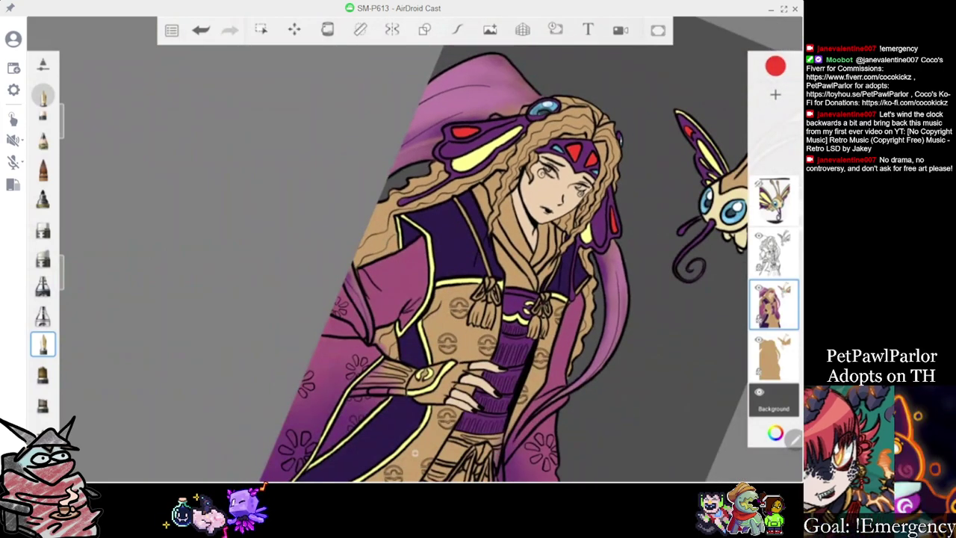
scroll(415, 261, up, 5)
scroll(415, 217, up, 2)
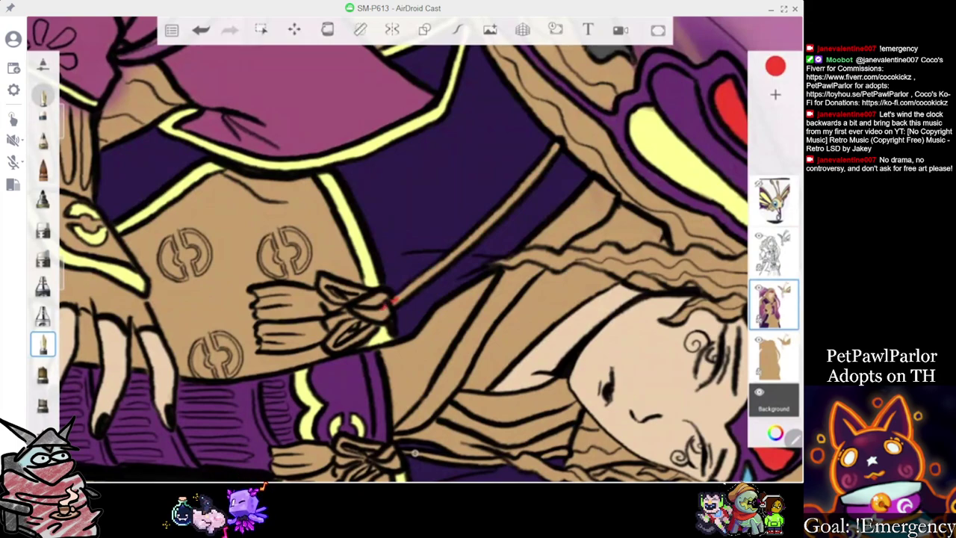
drag(386, 303, 491, 221)
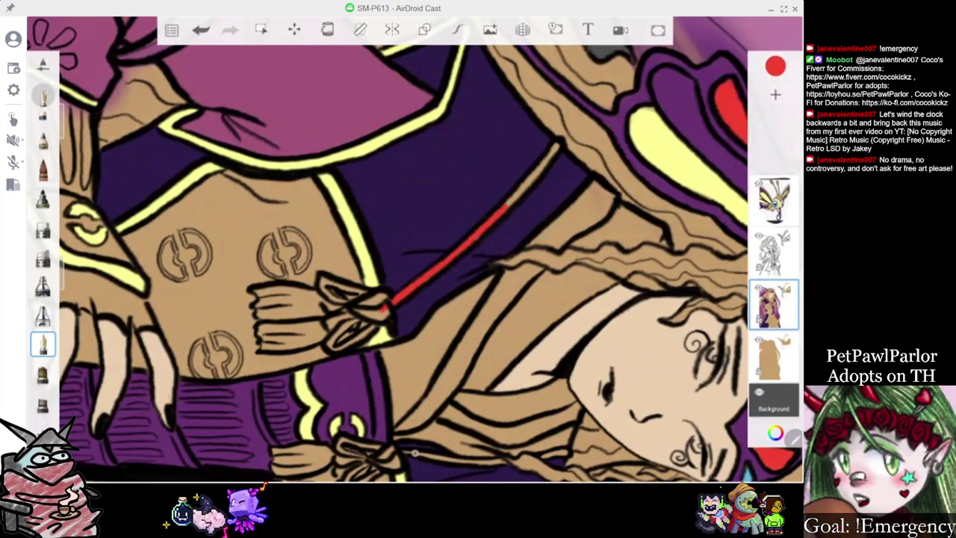
drag(522, 190, 557, 146)
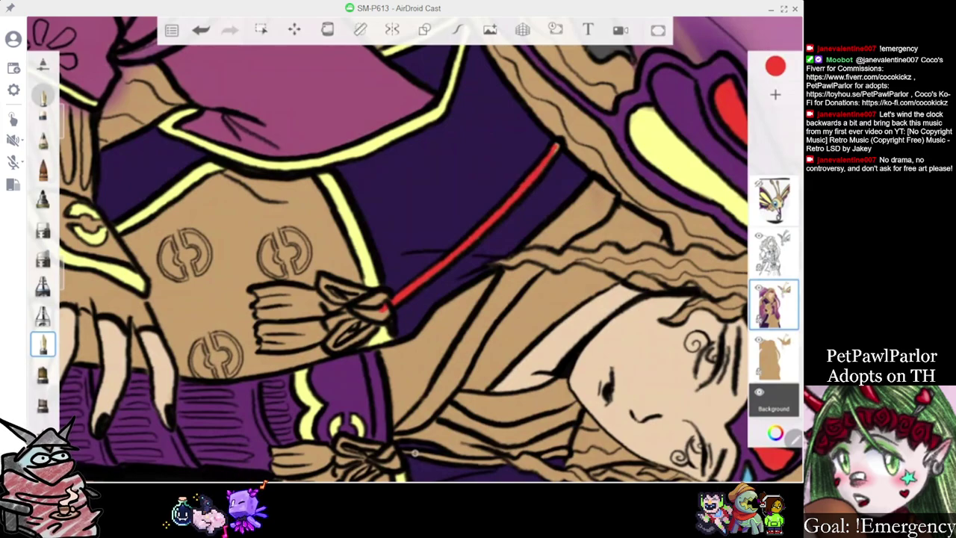
Paint the knot and both bow loops of the tassel at the end of the red cord red
scroll(415, 249, down, 5)
scroll(415, 249, up, 5)
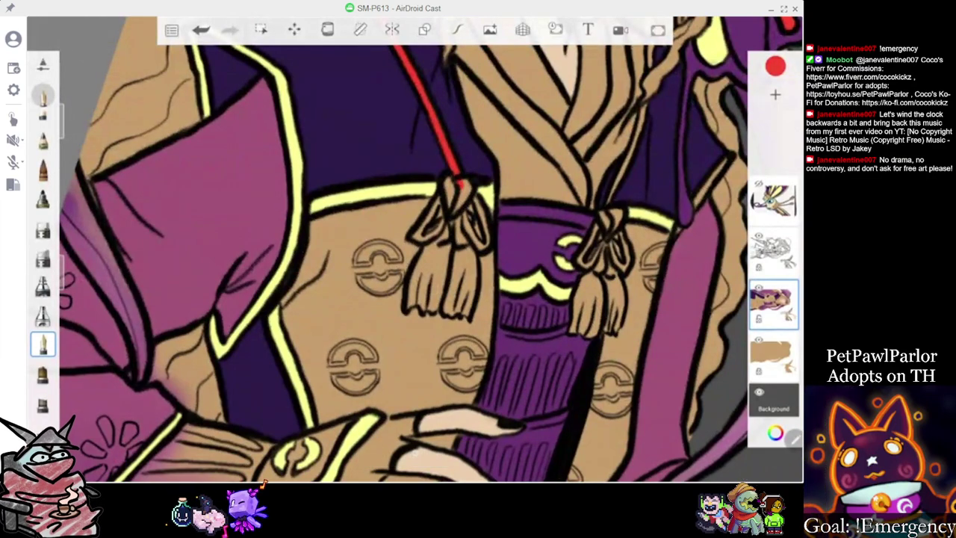
scroll(471, 217, up, 5)
mouse_move(435, 155)
mouse_down()
mouse_move(429, 195)
mouse_move(443, 207)
mouse_up()
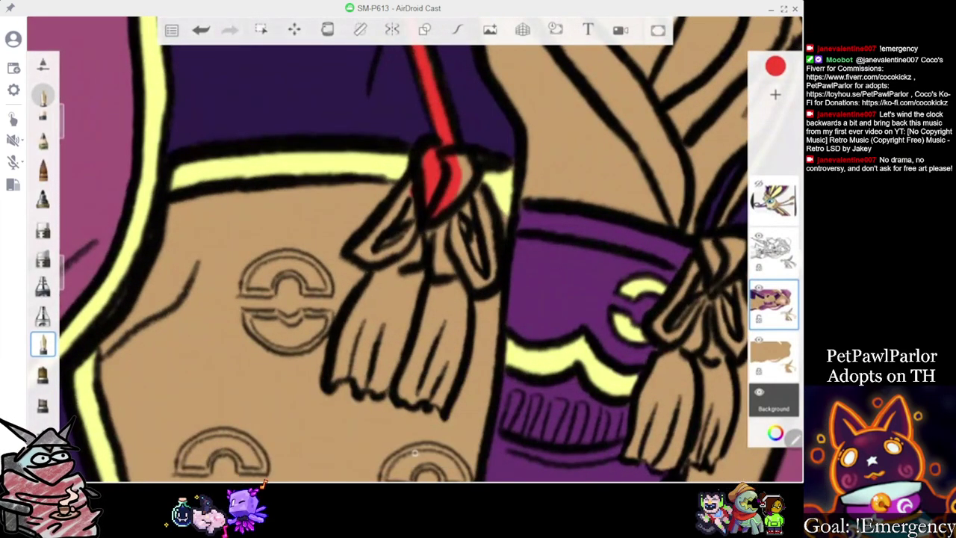
drag(383, 254, 412, 223)
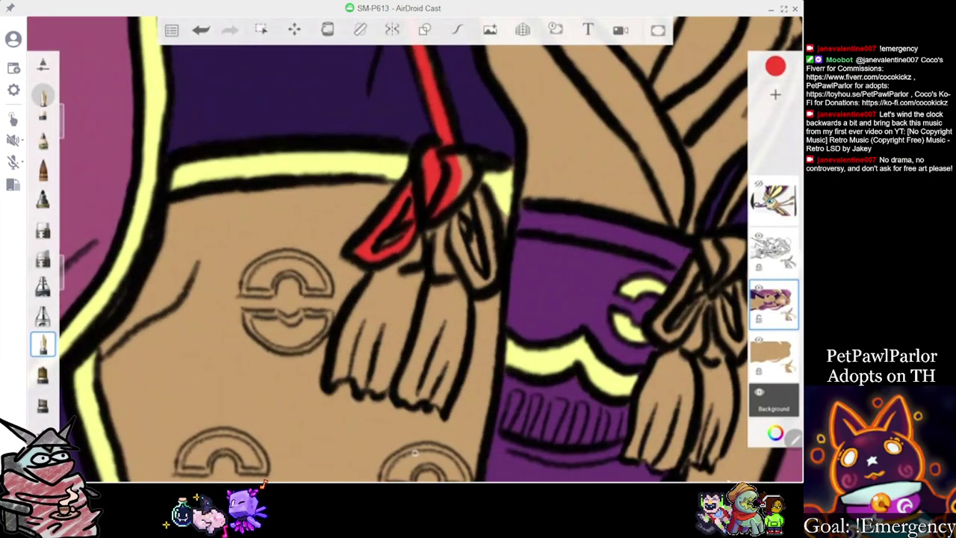
mouse_move(463, 166)
mouse_down()
mouse_move(468, 212)
mouse_move(478, 206)
mouse_move(493, 270)
mouse_up()
drag(457, 221, 484, 283)
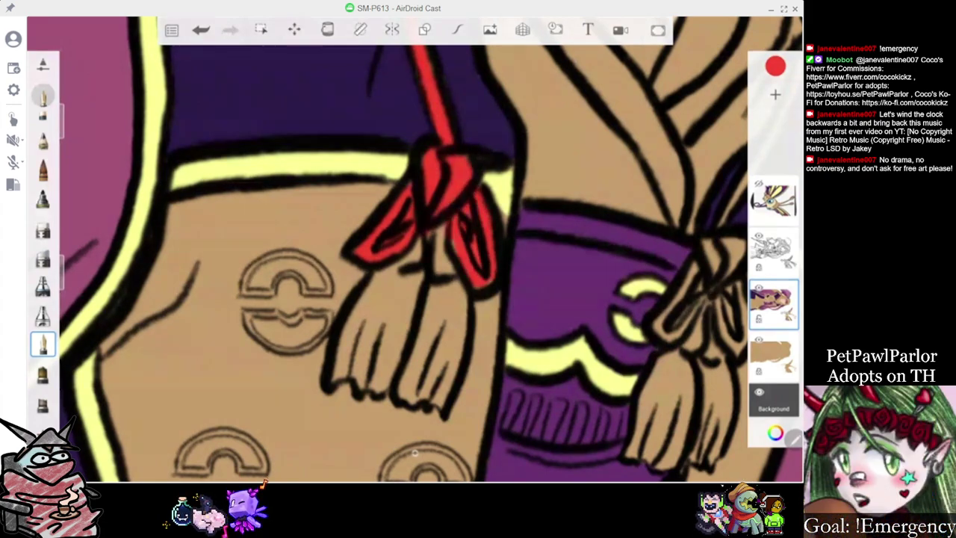
Fill the hanging ends and fringe of the same tassel red, down to the ragged lower edge
mouse_move(445, 226)
mouse_down()
mouse_move(448, 314)
mouse_move(369, 362)
mouse_up()
drag(377, 278, 348, 343)
mouse_move(338, 376)
mouse_down()
mouse_move(356, 364)
mouse_move(363, 380)
mouse_move(412, 398)
mouse_move(456, 343)
mouse_move(453, 329)
mouse_move(437, 359)
mouse_move(407, 351)
mouse_up()
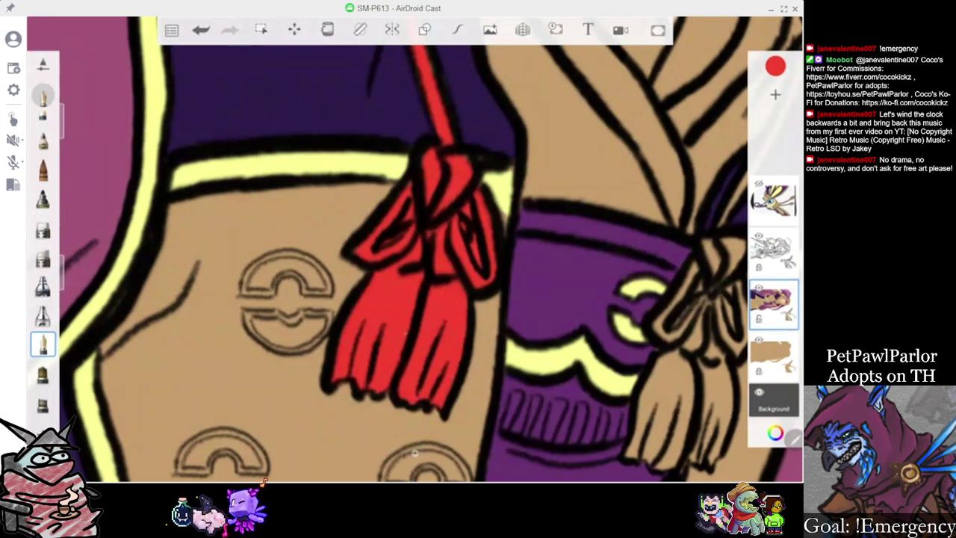
Paint the second cord and its tassel, beside the moon emblem on the chest band, in the same red
scroll(404, 350, down, 5)
scroll(415, 299, up, 5)
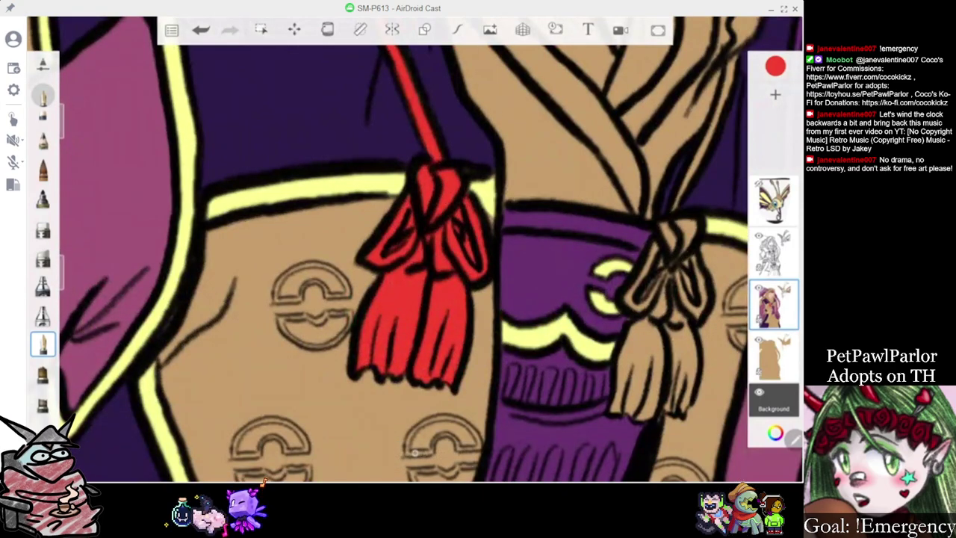
scroll(415, 453, down, 5)
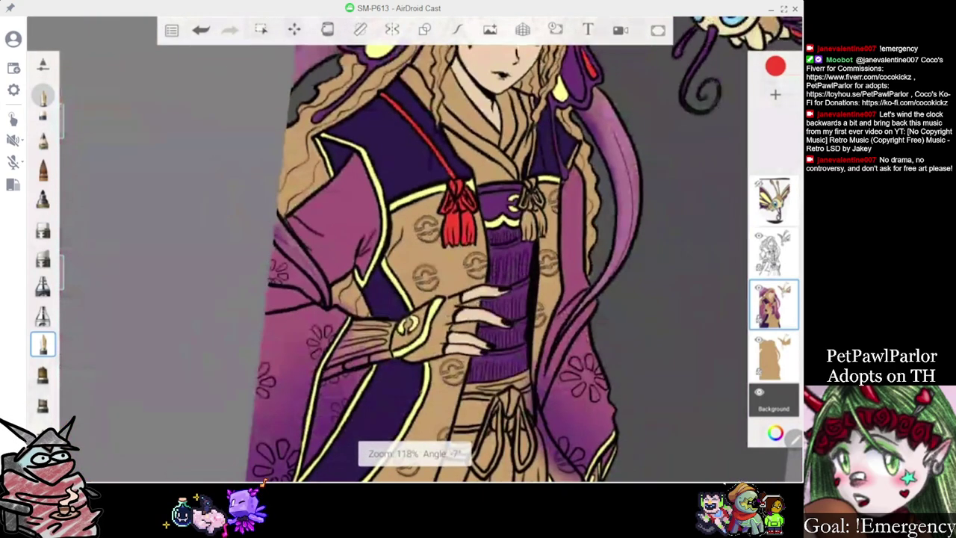
scroll(415, 452, up, 5)
drag(477, 175, 468, 175)
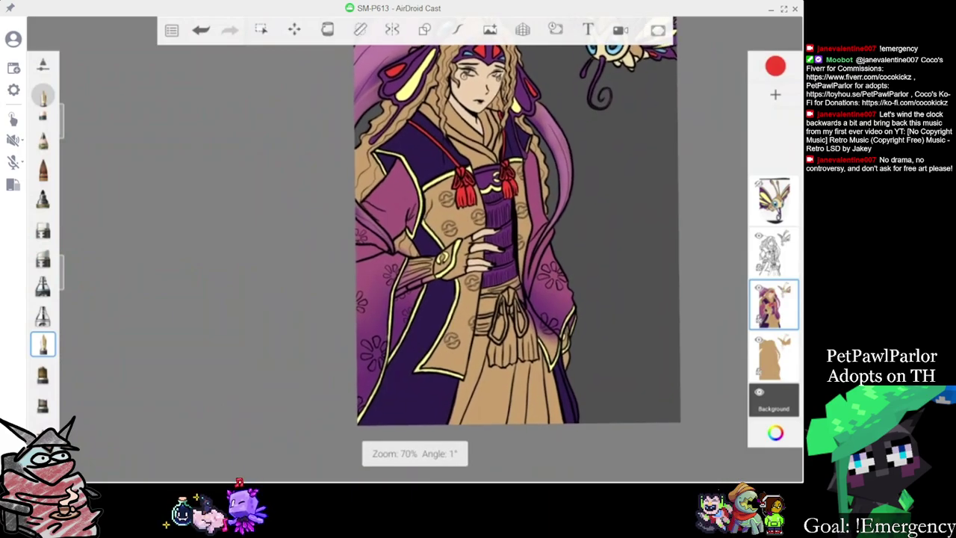
Colour the character's eyes with light blue irises and white FFFFFF
click(775, 66)
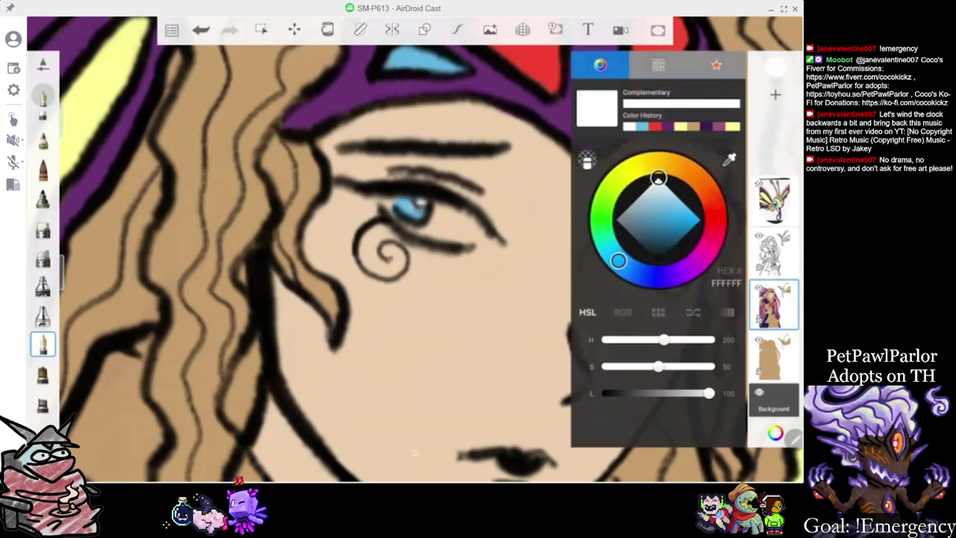
click(730, 159)
mouse_move(413, 217)
mouse_down()
mouse_move(437, 201)
mouse_move(419, 216)
mouse_up()
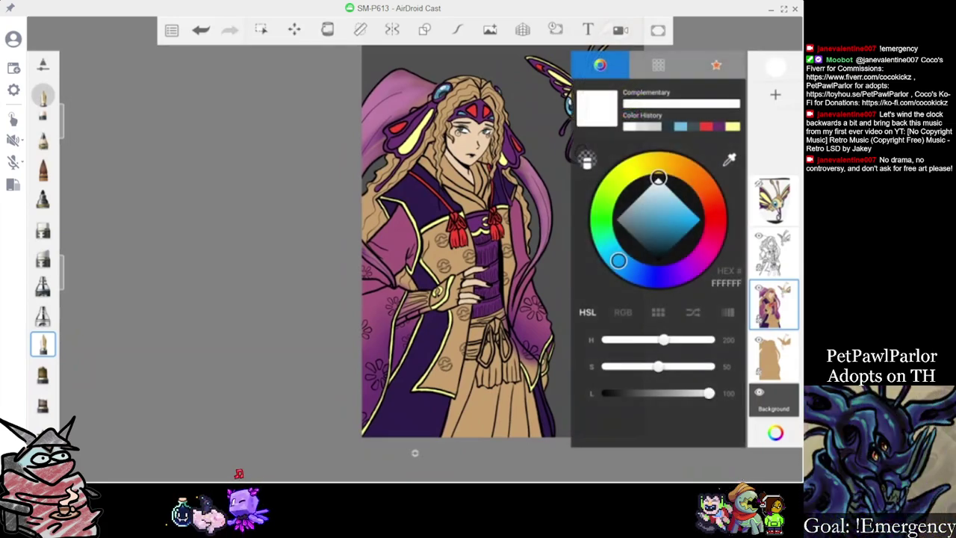
Switch to a near-black from the colour history, fill the large front jacket panel behind the first tassel, and undo the stray strokes
click(670, 126)
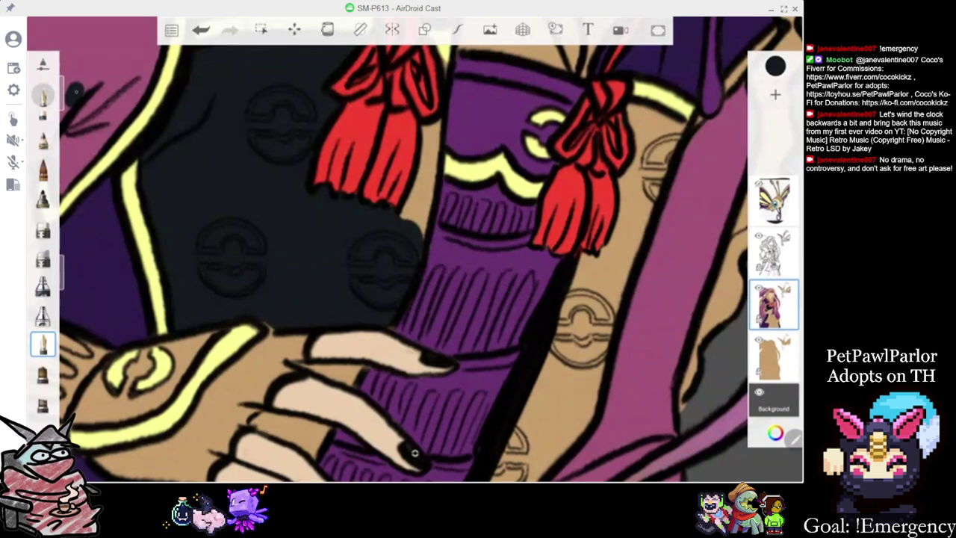
click(172, 30)
click(202, 30)
click(202, 30)
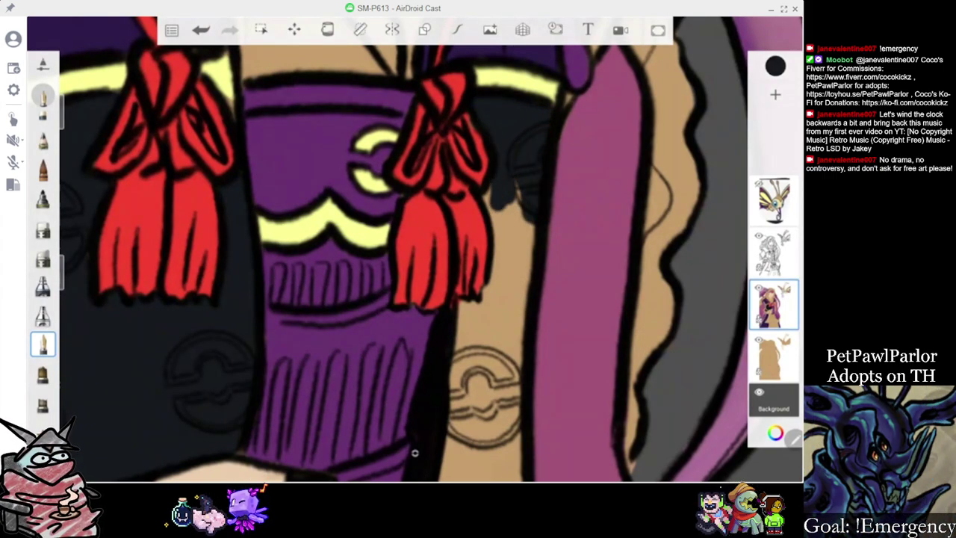
Paint the narrow front jacket panel near-black from behind the second tassel down over its circular emblem
mouse_move(509, 238)
mouse_down()
mouse_move(526, 280)
mouse_move(511, 301)
mouse_up()
scroll(414, 453, down, 3)
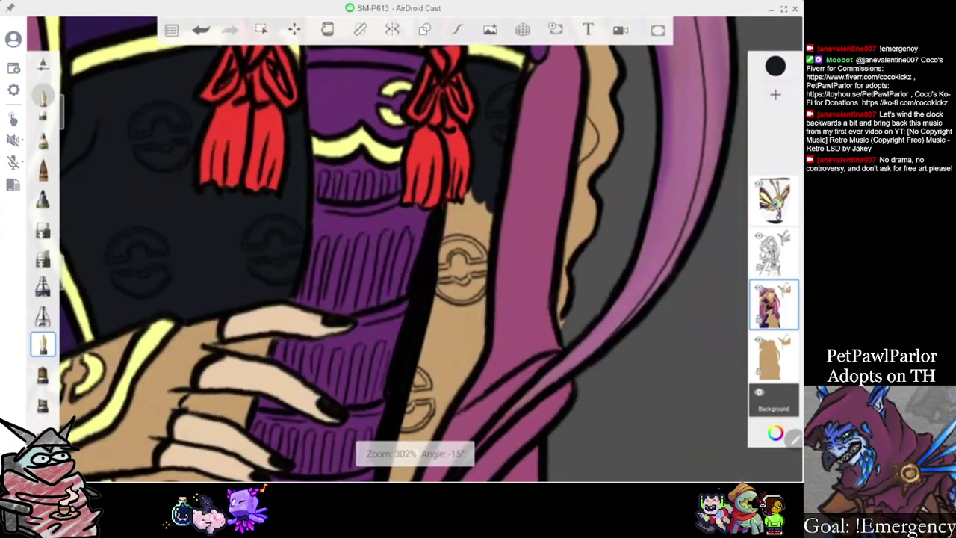
scroll(415, 452, up, 3)
drag(457, 155, 470, 176)
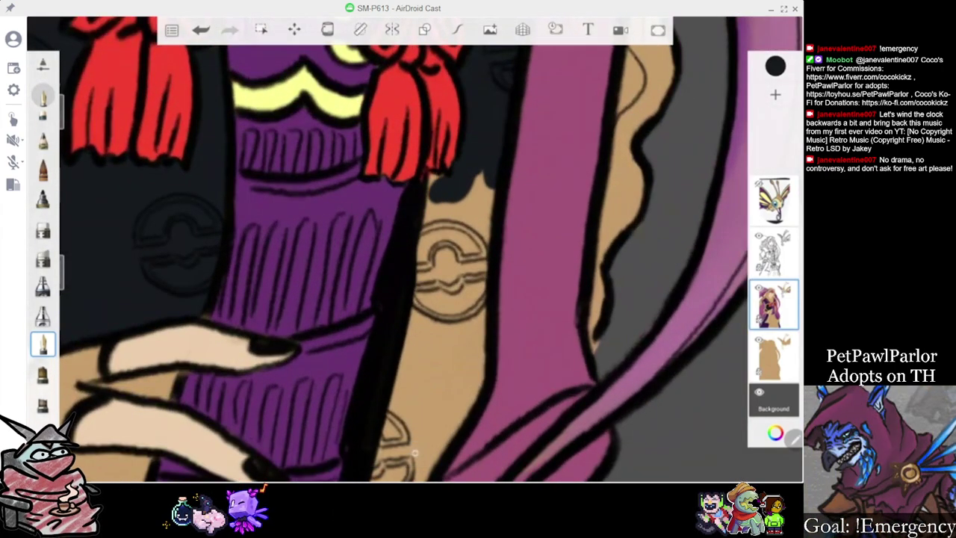
drag(448, 228, 486, 257)
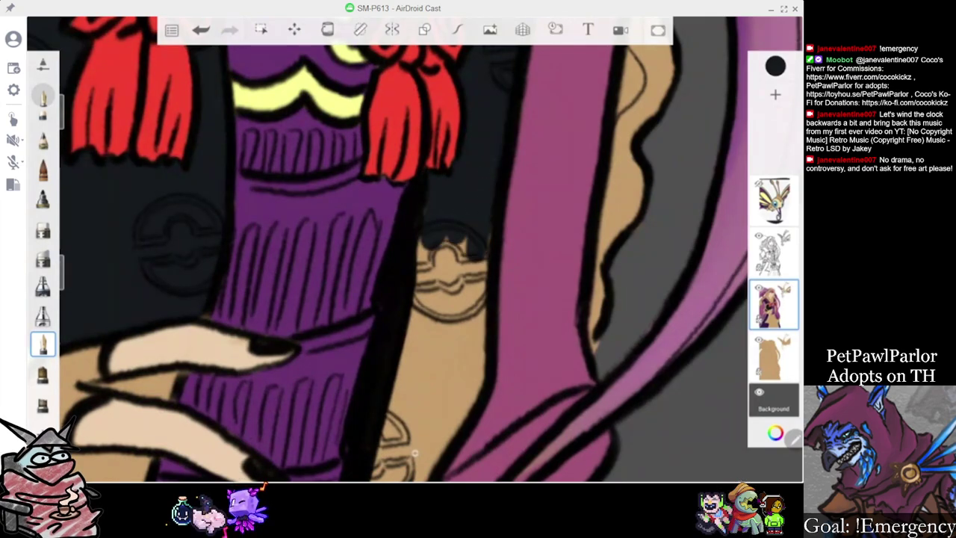
mouse_move(478, 321)
mouse_down()
mouse_move(461, 359)
mouse_move(445, 348)
mouse_move(438, 284)
mouse_move(414, 325)
mouse_up()
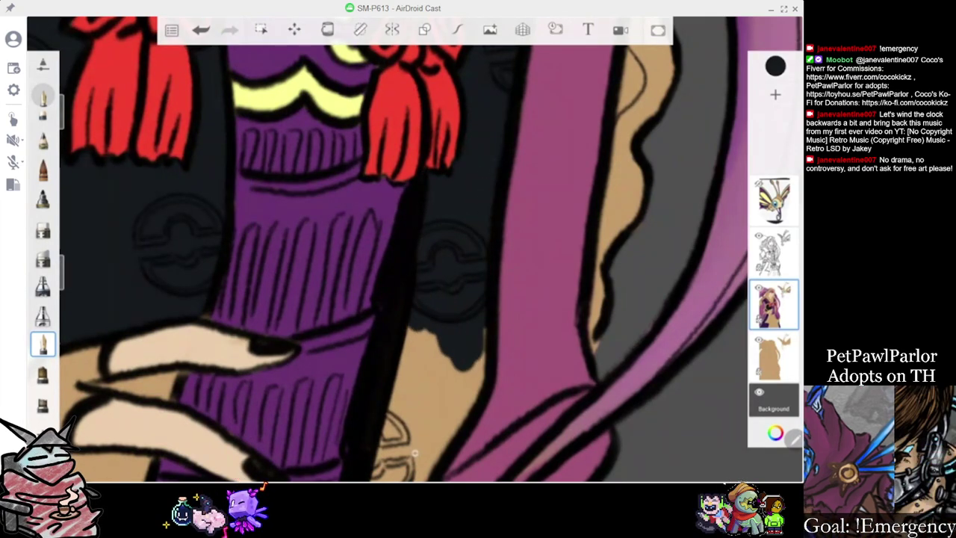
Continue the near-black fill down the narrow jacket panel, over the lower emblem and along the pink sleeve to its pointed end
scroll(414, 249, down, 4)
scroll(414, 249, up, 4)
mouse_move(486, 176)
mouse_down()
mouse_move(479, 246)
mouse_move(430, 325)
mouse_up()
drag(448, 191, 414, 332)
drag(433, 175, 400, 310)
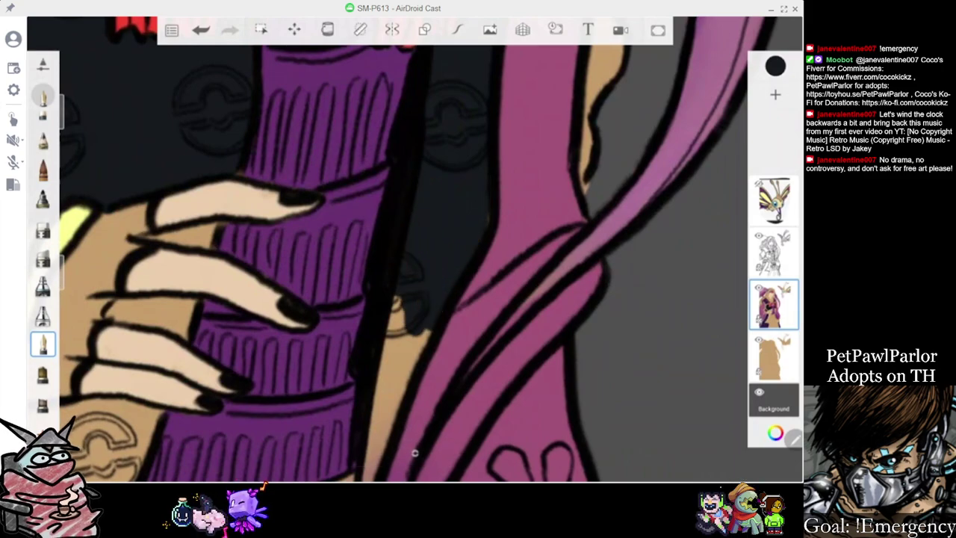
scroll(415, 453, down, 3)
drag(444, 245, 402, 350)
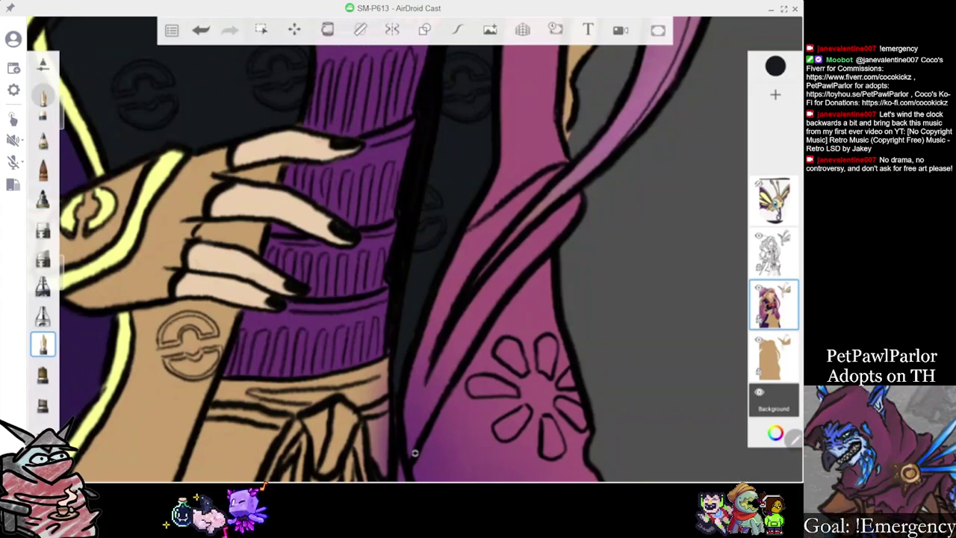
scroll(415, 452, down, 3)
scroll(415, 453, up, 4)
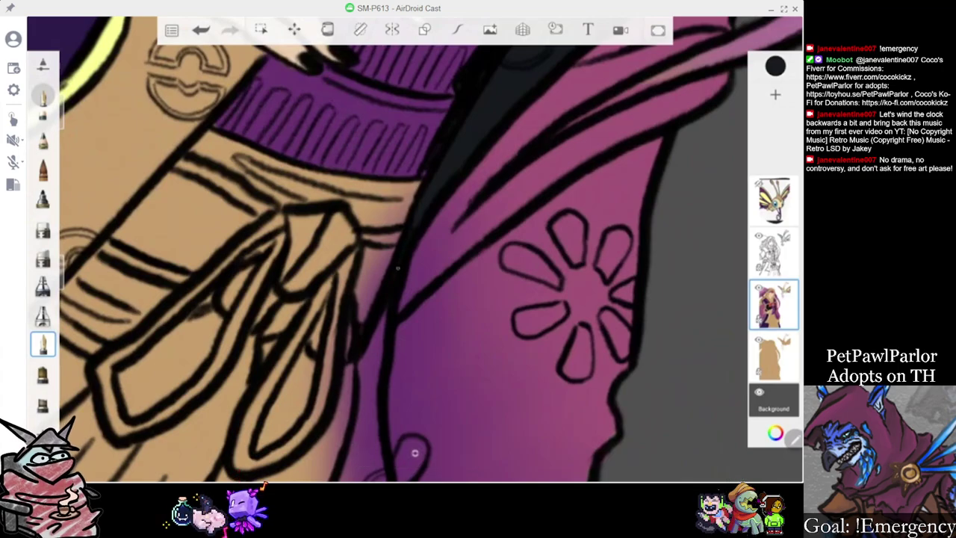
Undo the last stroke by the hand and fill the gap between the index and middle fingers near-black
scroll(415, 452, up, 5)
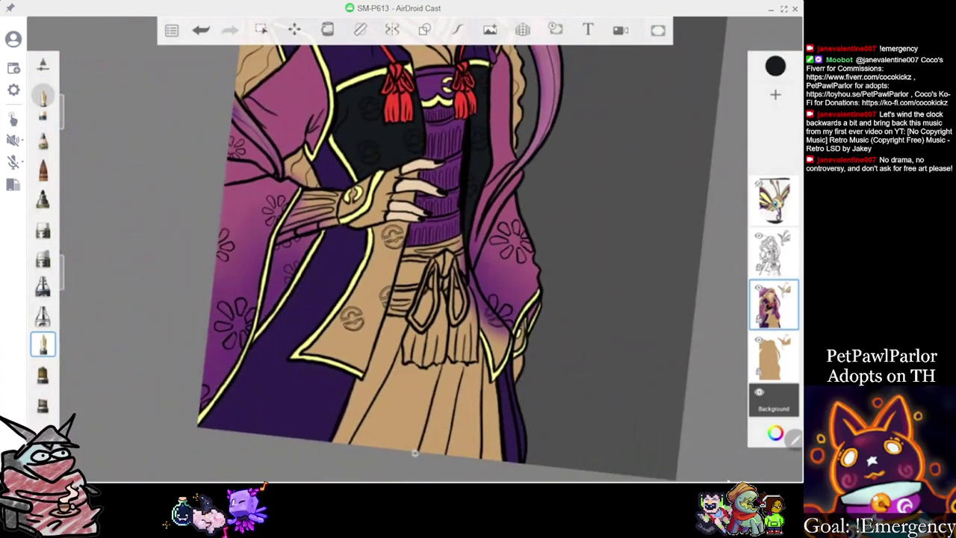
scroll(414, 452, up, 5)
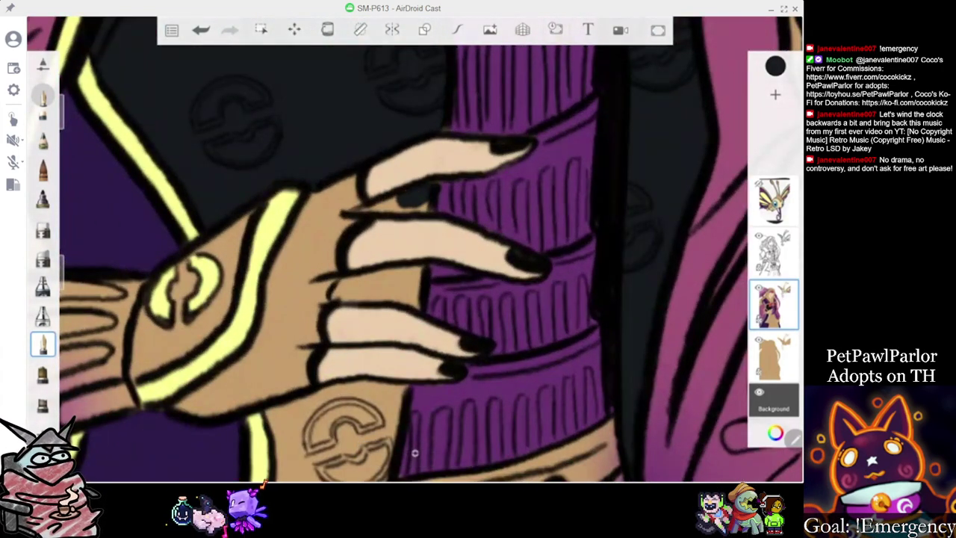
key(ctrl+z)
scroll(414, 452, up, 3)
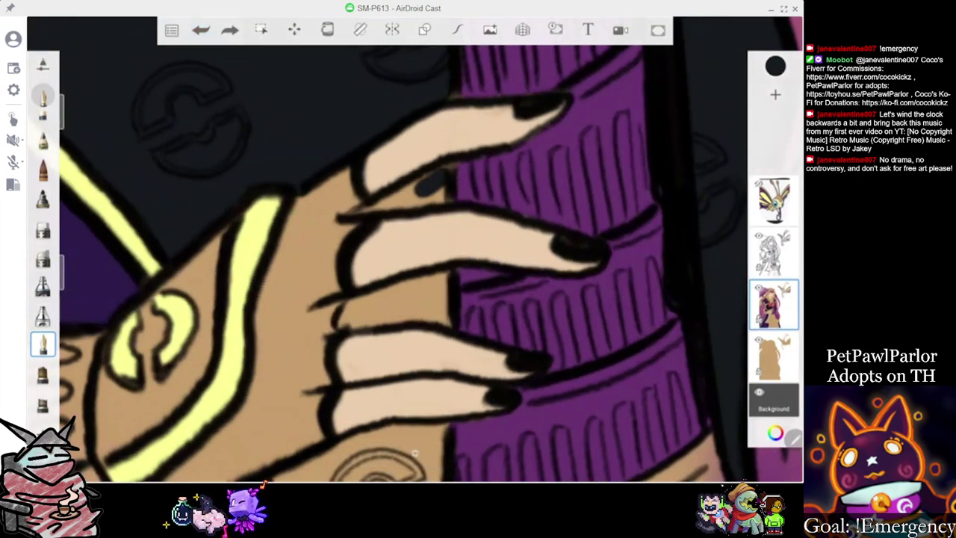
drag(433, 176, 371, 210)
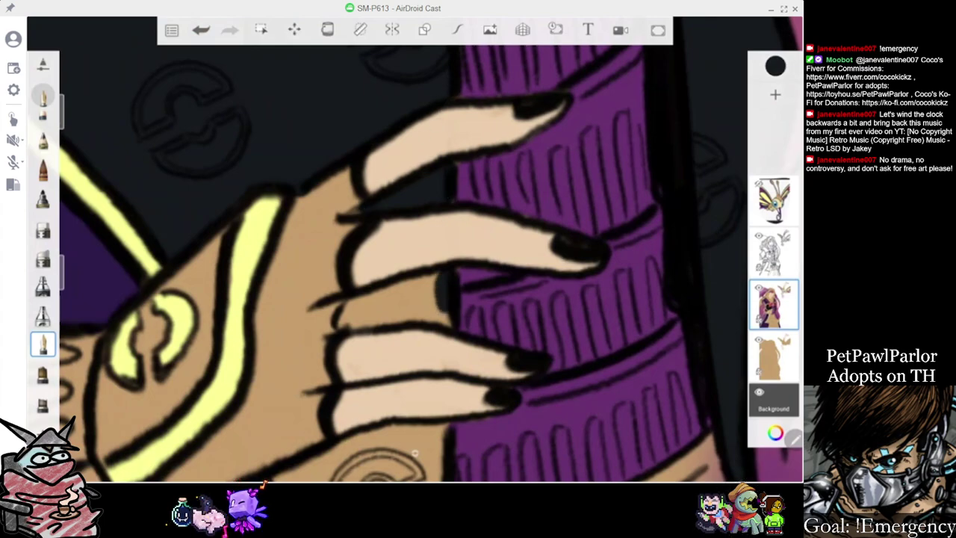
Fill the gap between the middle and ring fingers near-black and begin painting the jacket panel below the hand over its emblem
mouse_move(360, 305)
mouse_down()
mouse_move(345, 323)
mouse_move(426, 300)
mouse_up()
drag(358, 328, 436, 311)
scroll(425, 284, down, 5)
scroll(414, 453, up, 5)
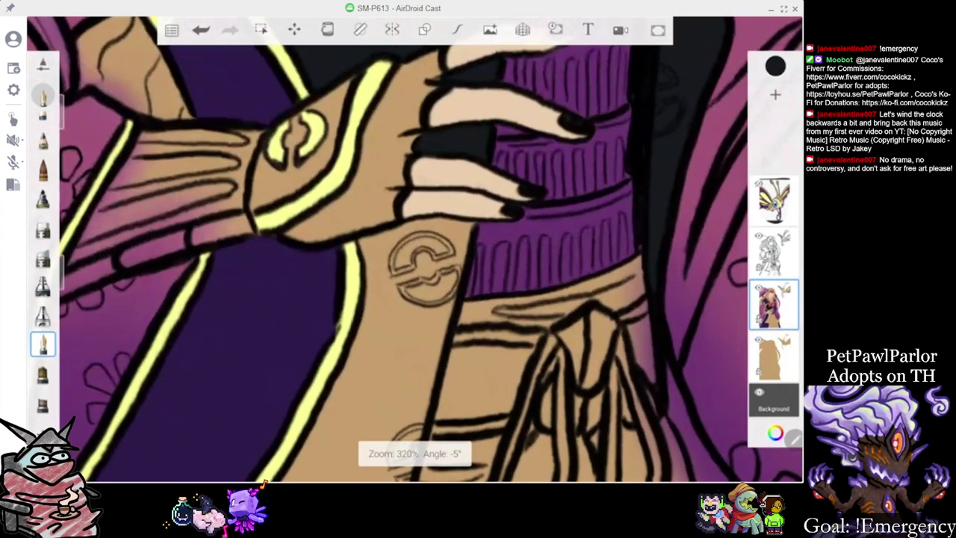
mouse_move(418, 167)
mouse_down()
mouse_move(321, 200)
mouse_move(300, 224)
mouse_move(314, 248)
mouse_move(351, 247)
mouse_move(467, 183)
mouse_up()
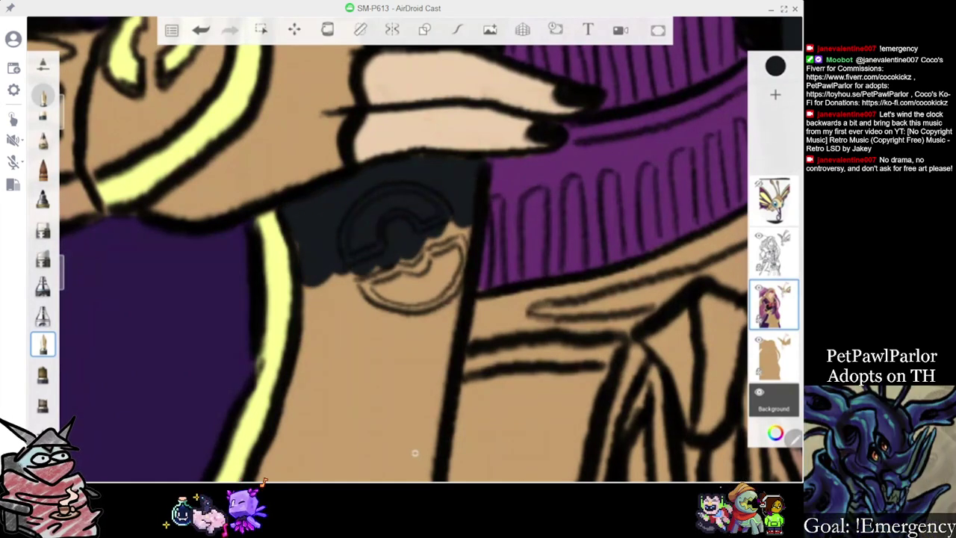
mouse_move(457, 230)
mouse_down()
mouse_move(438, 334)
mouse_move(427, 250)
mouse_up()
click(775, 66)
click(729, 160)
click(466, 151)
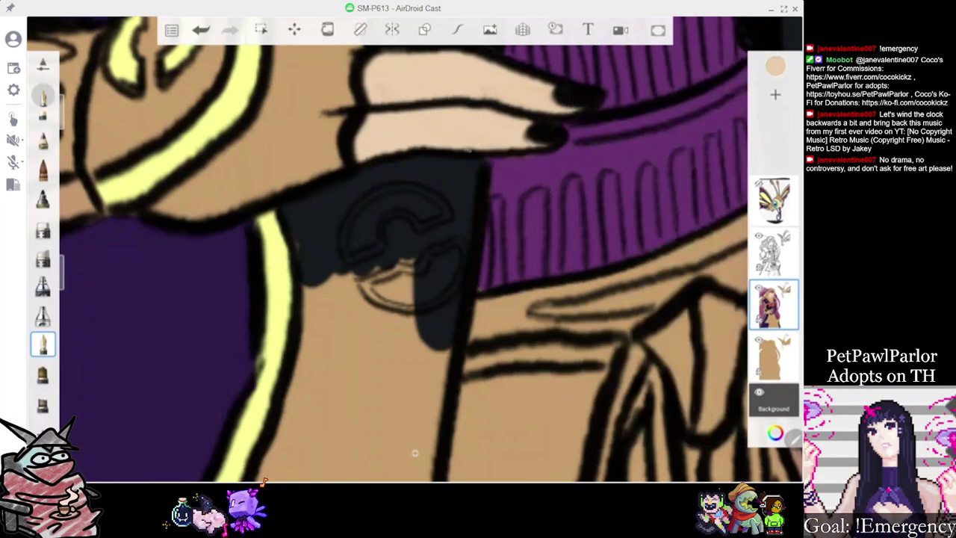
click(775, 65)
click(639, 126)
Paint the lower jacket panel near-black around the emblem under the hand and along the waist-side edge over the partly hidden emblem
drag(400, 247, 438, 196)
mouse_move(345, 216)
mouse_down()
mouse_move(314, 351)
mouse_move(388, 224)
mouse_move(437, 217)
mouse_move(446, 314)
mouse_up()
drag(435, 197, 490, 97)
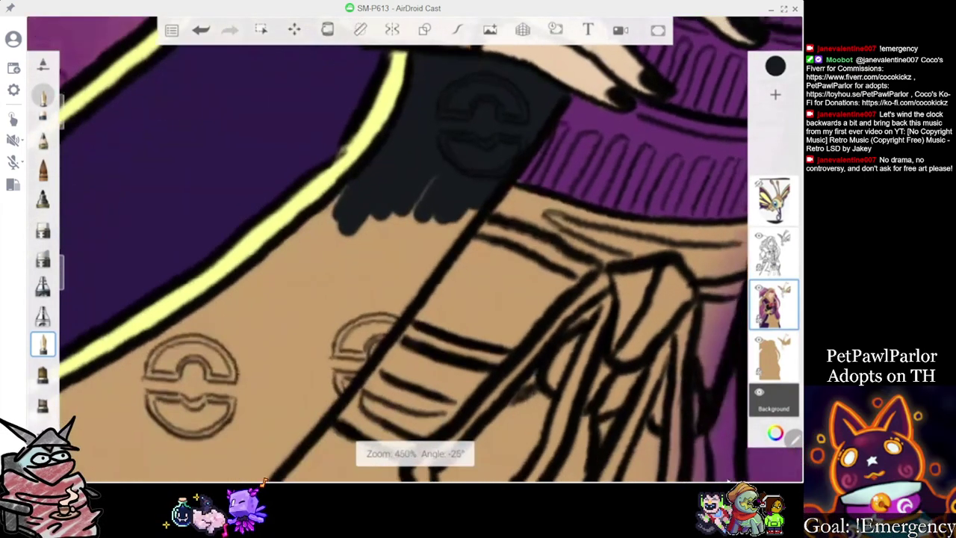
drag(466, 206, 342, 367)
drag(440, 209, 321, 374)
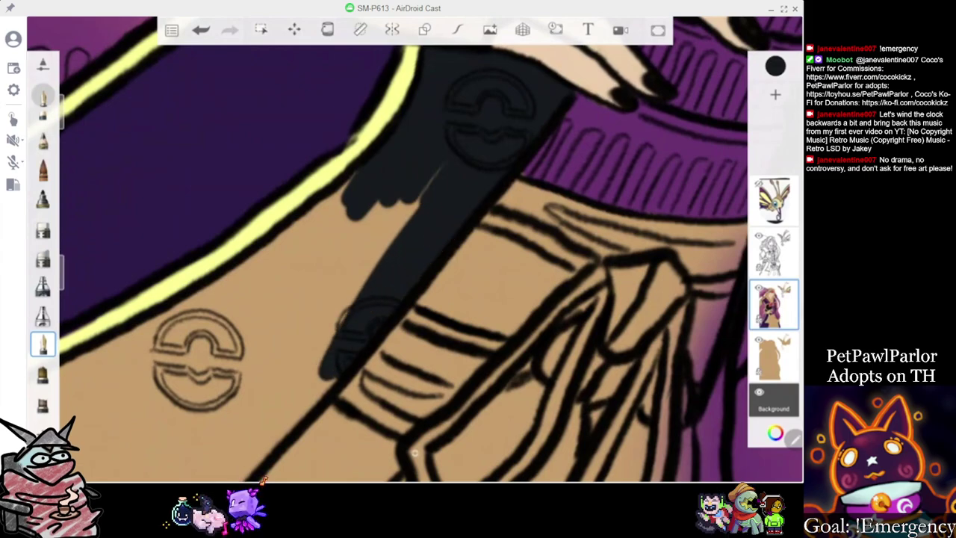
Continue the near-black fill down the lower jacket panel with a 17.8 brush, covering its full width and the lowest emblem
drag(392, 213, 295, 362)
mouse_move(383, 211)
mouse_down()
mouse_move(273, 317)
mouse_move(261, 257)
mouse_up()
drag(333, 377, 424, 287)
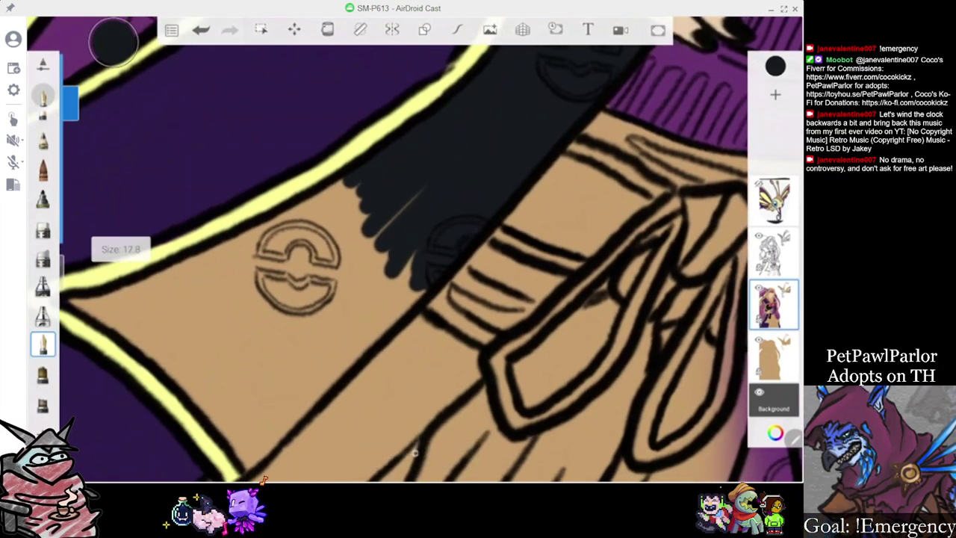
mouse_move(413, 199)
mouse_down()
mouse_move(248, 345)
mouse_move(339, 205)
mouse_move(160, 301)
mouse_move(314, 373)
mouse_move(403, 307)
mouse_up()
scroll(403, 254, up, 2)
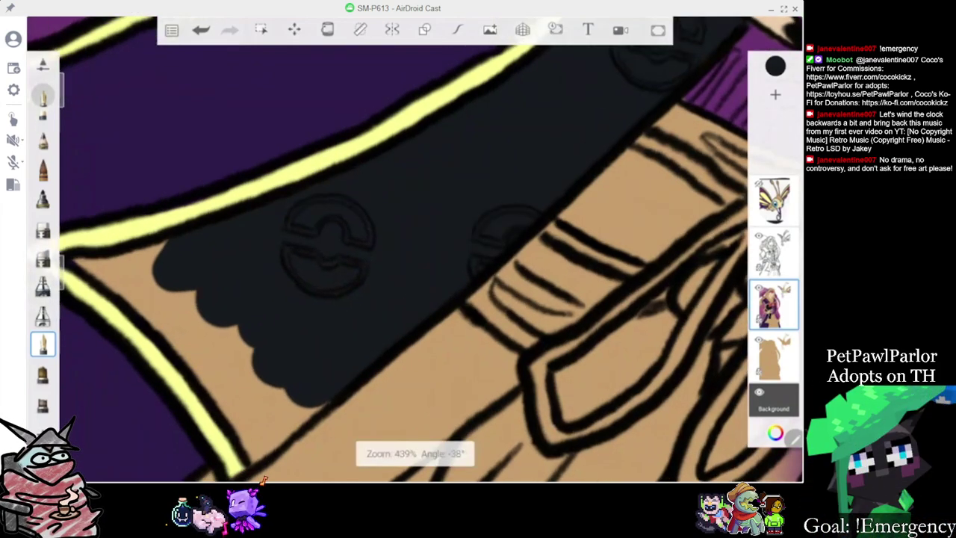
Reduce the brush size and fill the panel's pointed hem corner near-black up to the yellow trim, closing the remaining gap
drag(63, 91, 65, 112)
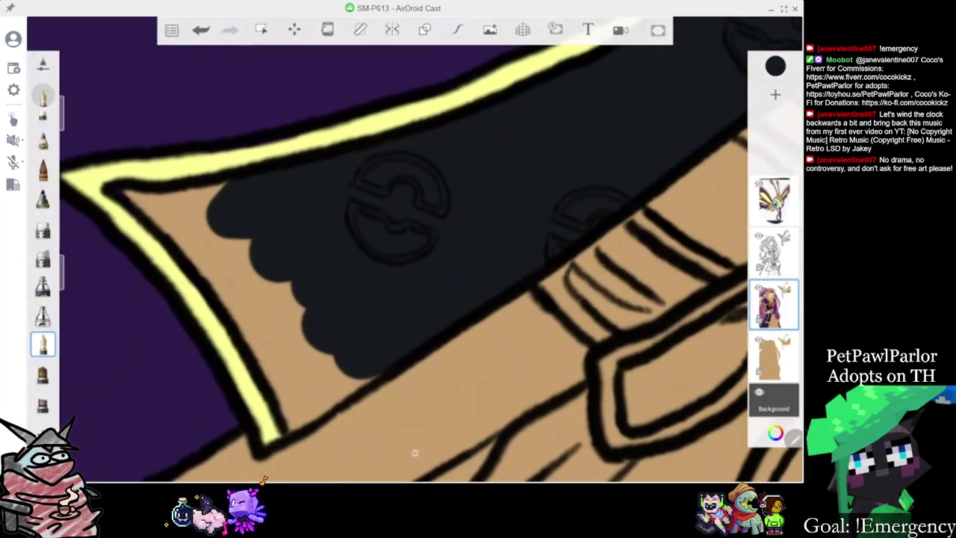
mouse_move(160, 191)
mouse_down()
mouse_move(204, 270)
mouse_move(214, 246)
mouse_move(223, 281)
mouse_up()
mouse_move(232, 314)
mouse_down()
mouse_move(254, 247)
mouse_move(272, 358)
mouse_up()
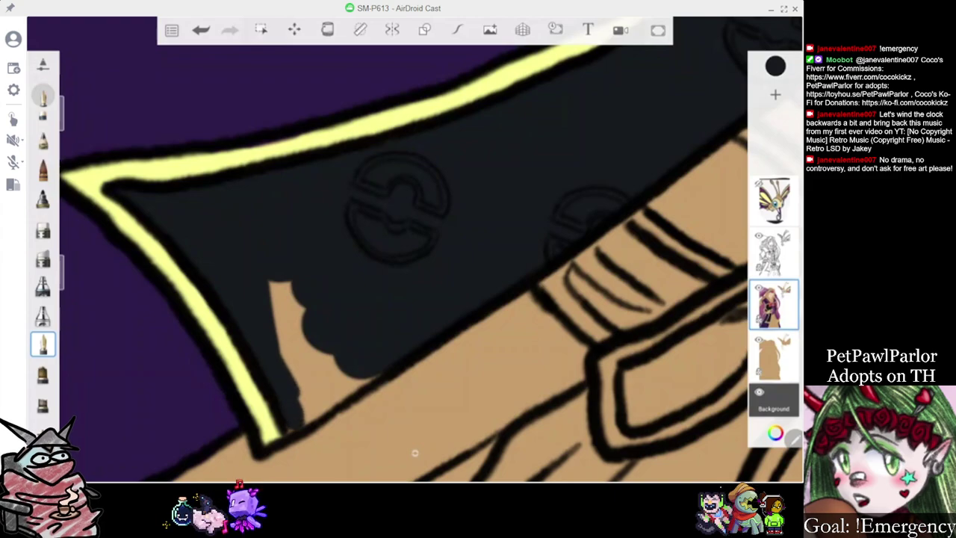
drag(310, 415, 369, 379)
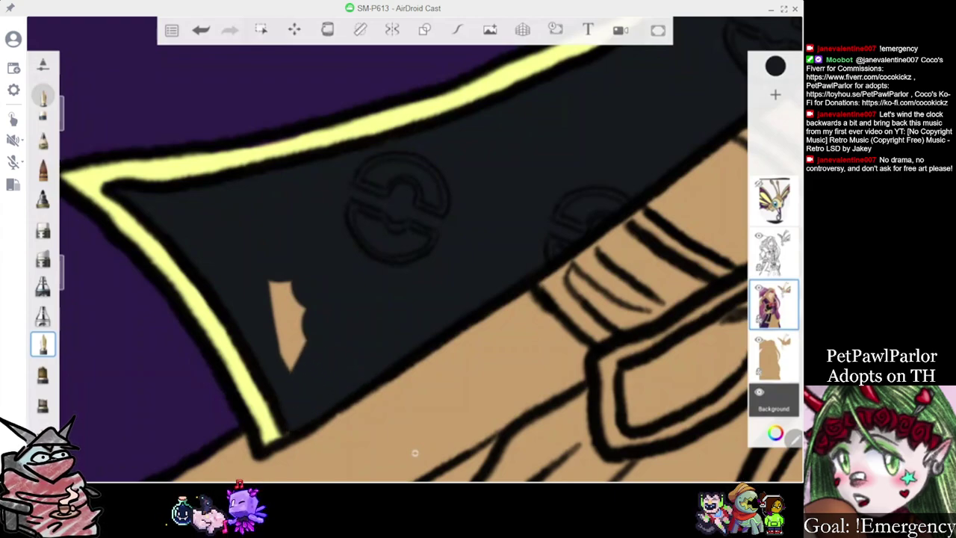
drag(297, 363, 284, 317)
scroll(415, 250, down, 6)
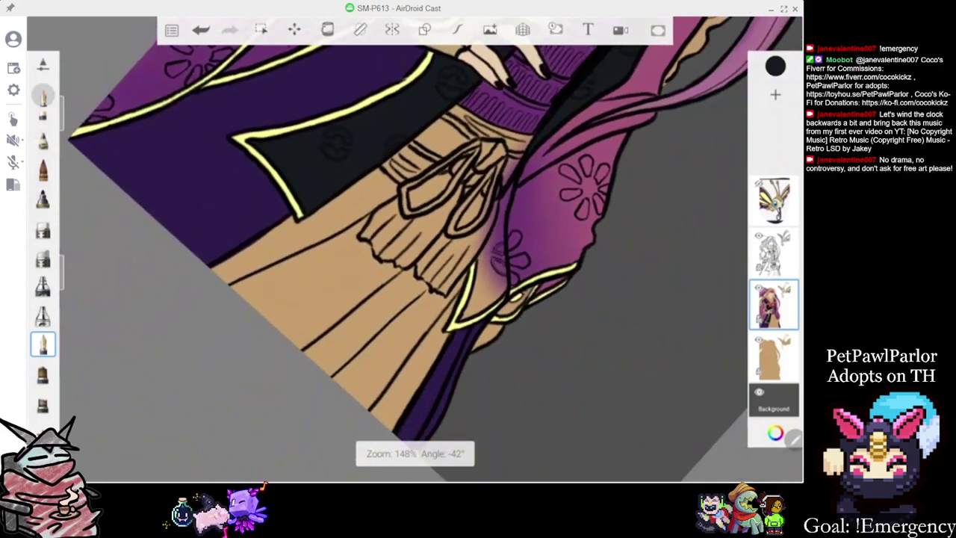
Fill the small yellow-trimmed jacket tail beside the flowered pink sleeve near-black, from its pointed tip up to the waist
scroll(416, 249, up, 3)
scroll(416, 249, up, 4)
mouse_move(384, 249)
mouse_down()
mouse_move(337, 301)
mouse_move(382, 269)
mouse_move(435, 262)
mouse_up()
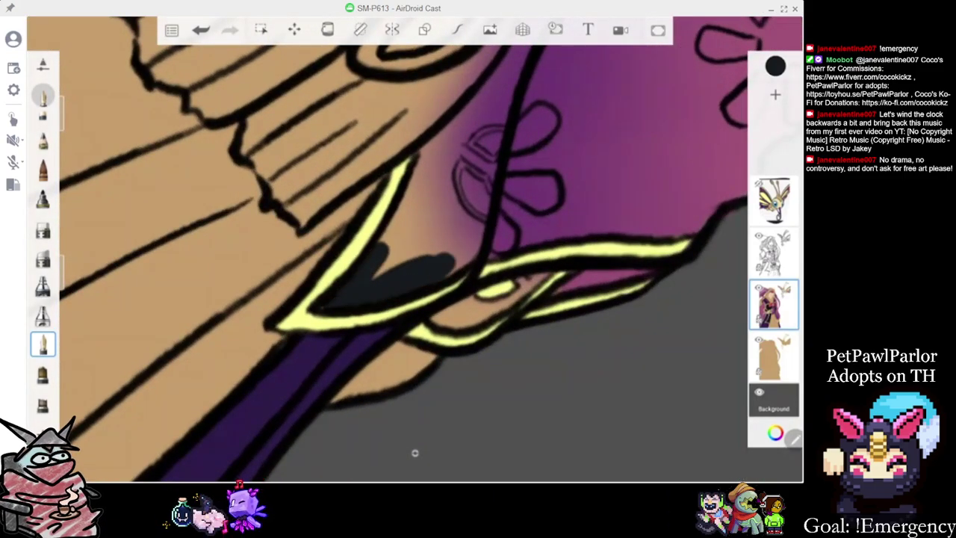
mouse_move(490, 202)
mouse_down()
mouse_move(484, 161)
mouse_move(457, 239)
mouse_move(377, 276)
mouse_up()
mouse_move(385, 239)
mouse_down()
mouse_move(419, 158)
mouse_move(440, 155)
mouse_move(426, 155)
mouse_move(445, 146)
mouse_move(499, 86)
mouse_up()
scroll(415, 250, down, 2)
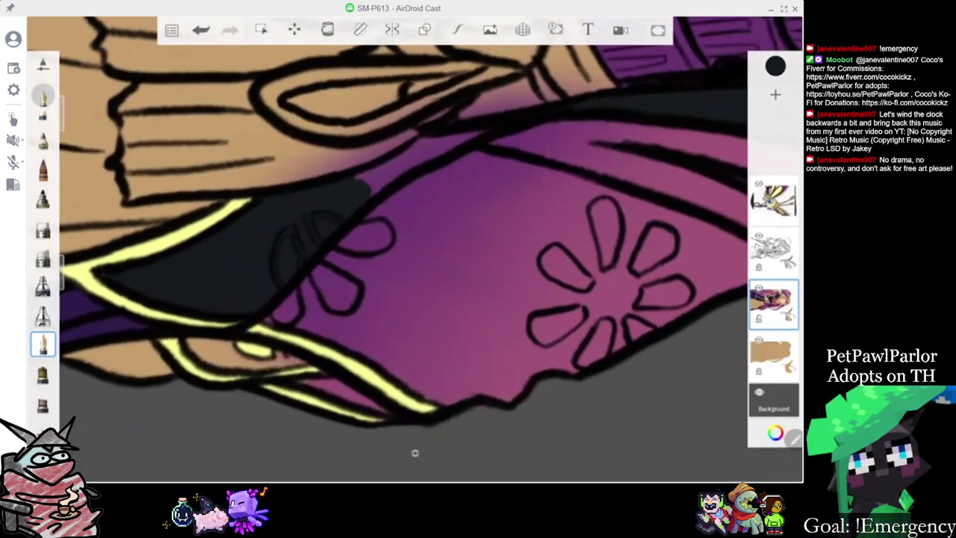
mouse_move(371, 188)
mouse_down()
mouse_move(367, 173)
mouse_move(467, 139)
mouse_move(431, 155)
mouse_up()
scroll(415, 249, down, 5)
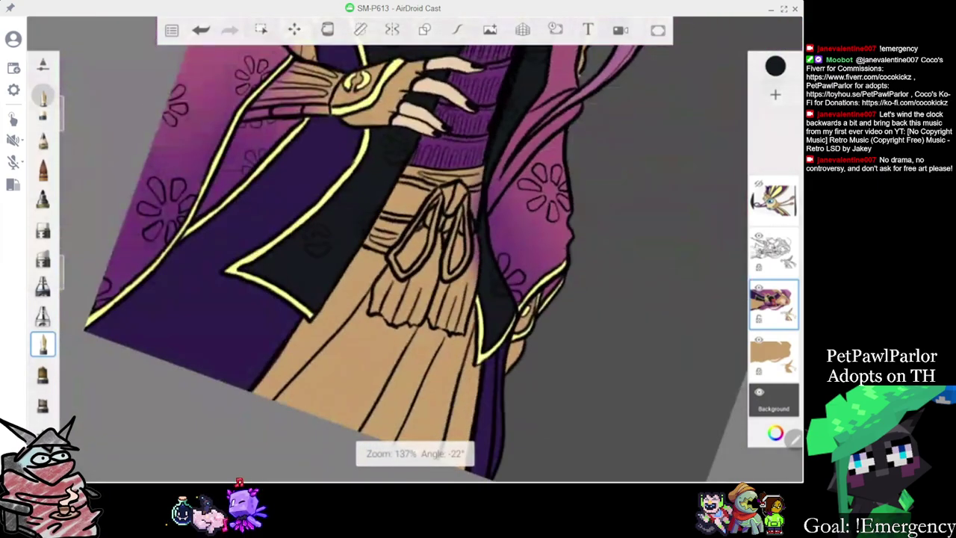
scroll(415, 249, down, 2)
scroll(415, 249, up, 4)
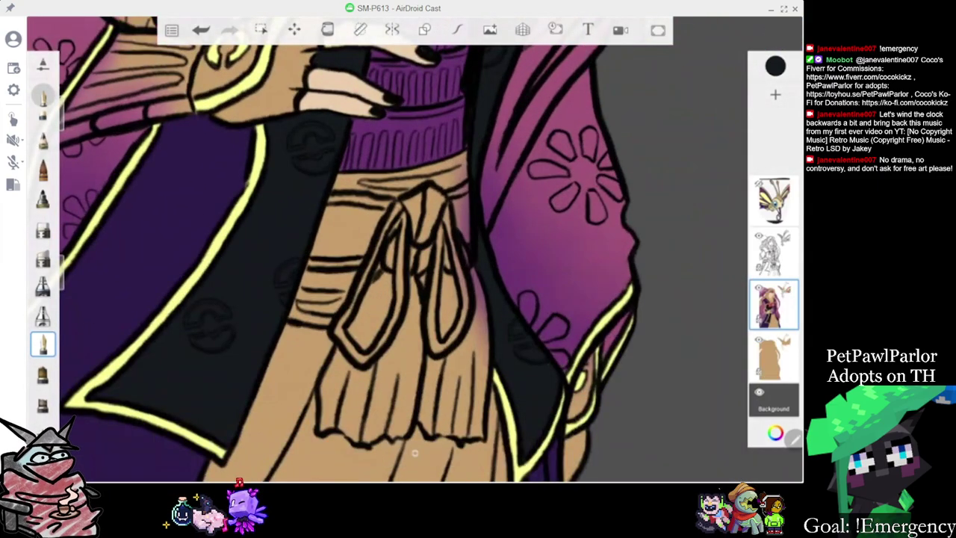
scroll(415, 249, down, 4)
click(775, 65)
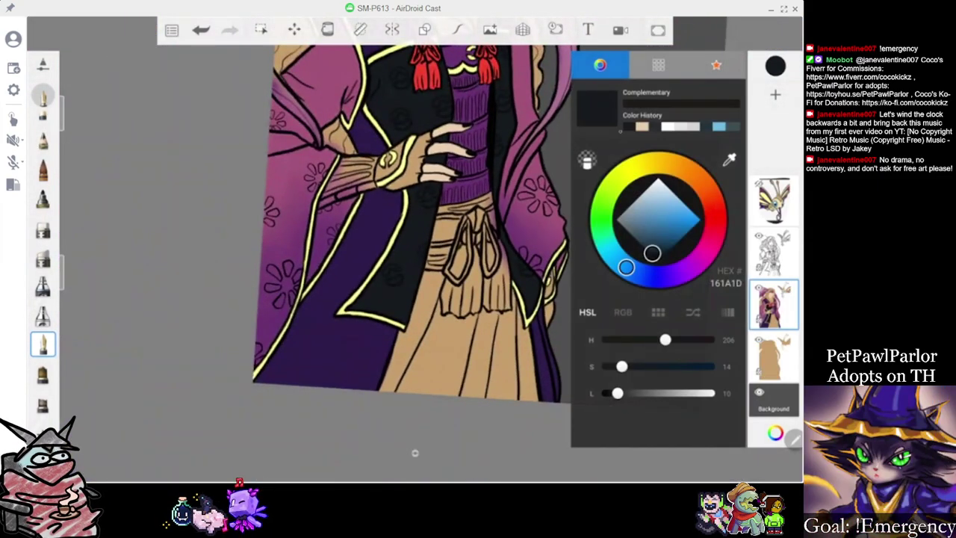
click(775, 94)
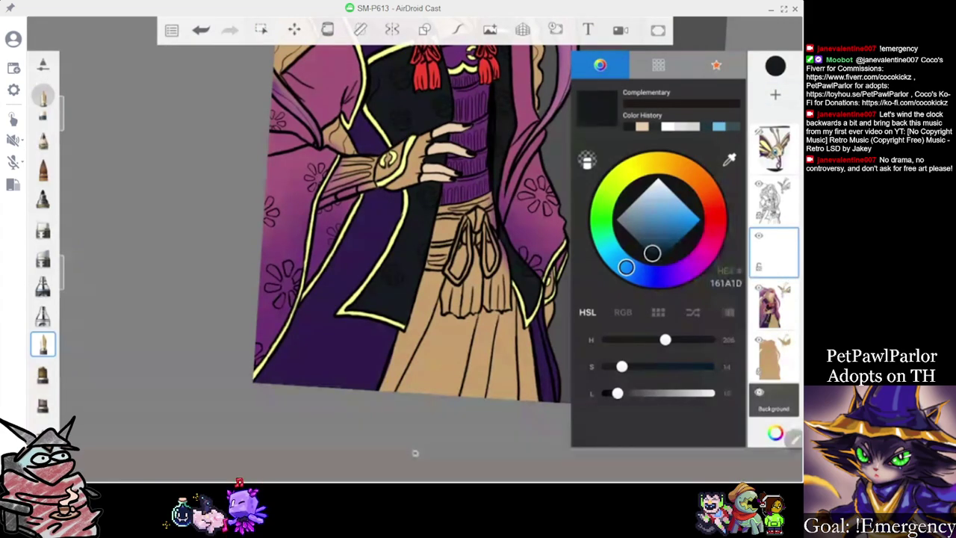
click(774, 252)
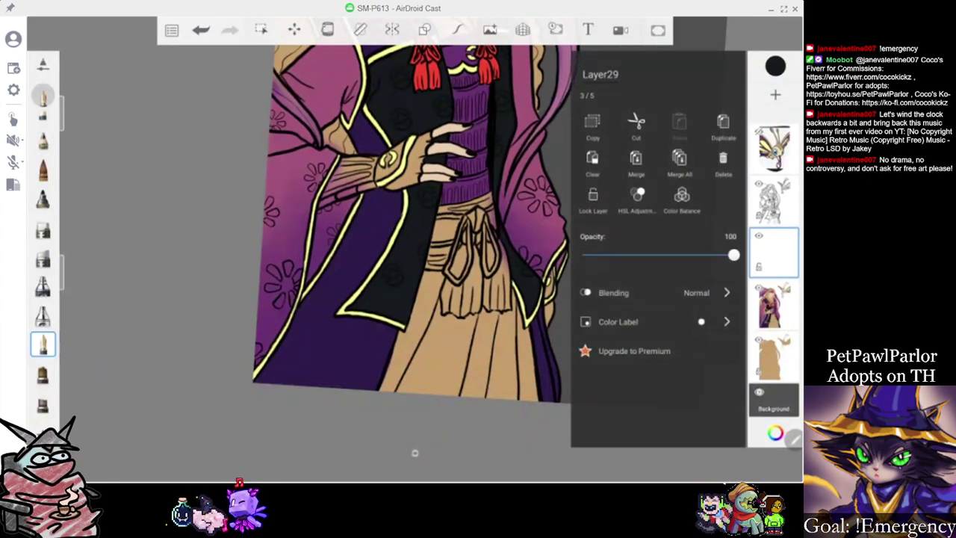
click(723, 163)
scroll(414, 224, down, 1)
Sample the pale yellow from the hand cover's trim and set the brush size to 4.7
click(775, 66)
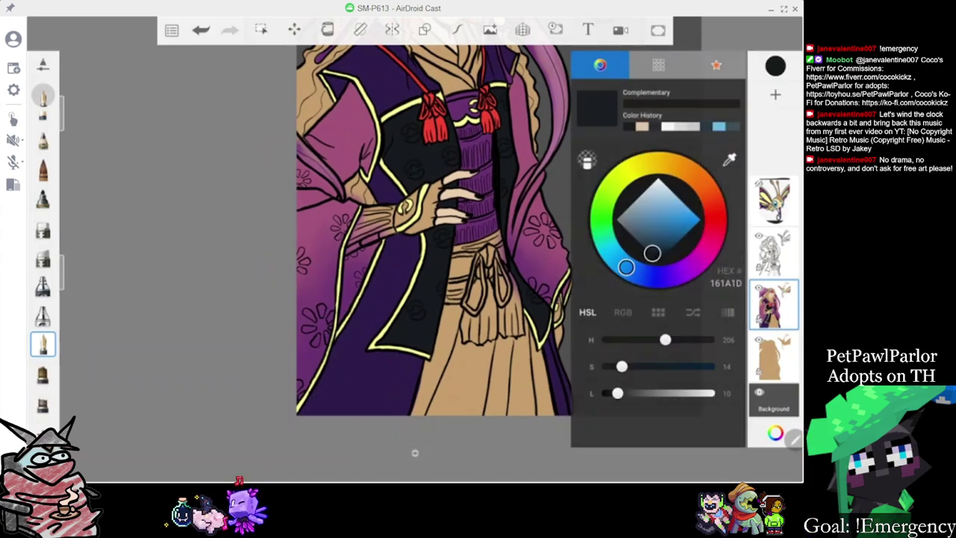
click(414, 218)
scroll(414, 219, up, 5)
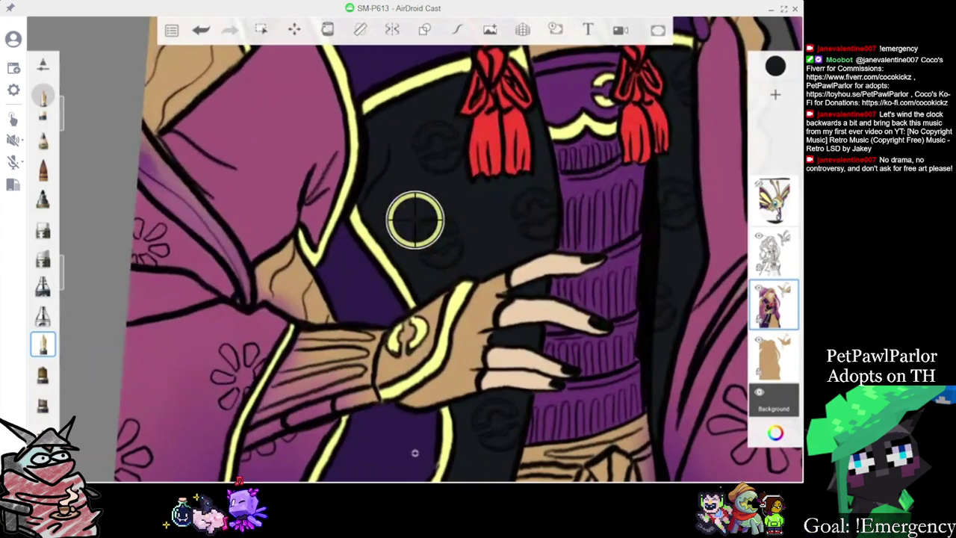
scroll(414, 218, up, 3)
mouse_move(414, 219)
mouse_down()
mouse_move(437, 220)
mouse_move(478, 340)
mouse_up()
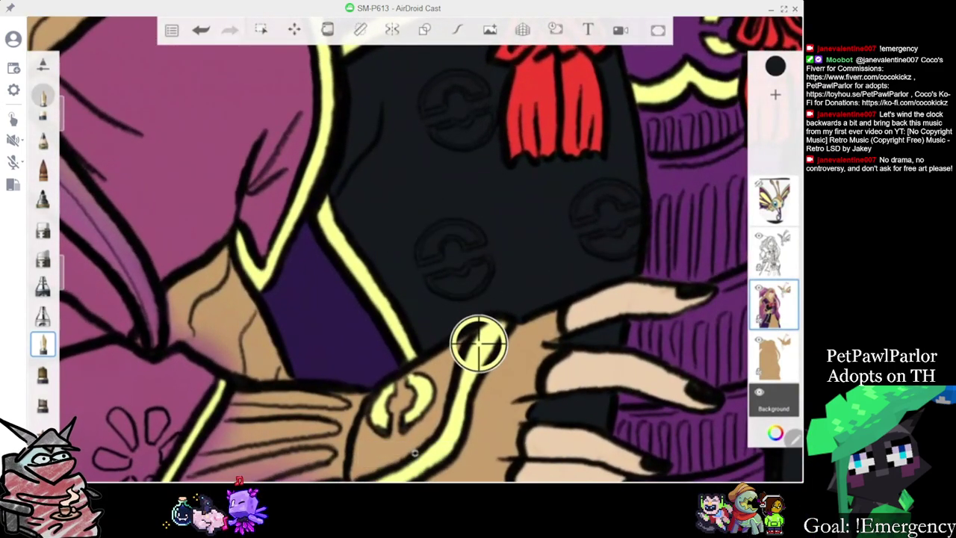
click(63, 114)
drag(71, 128, 70, 162)
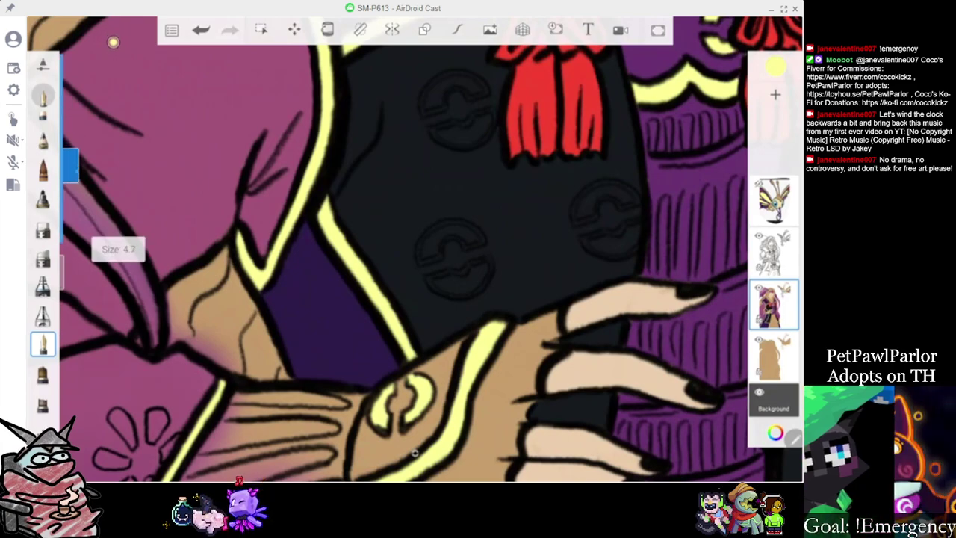
Trace both halves of the circular emblem beside the first red tassel in pale yellow
scroll(415, 452, down, 2)
scroll(415, 453, up, 6)
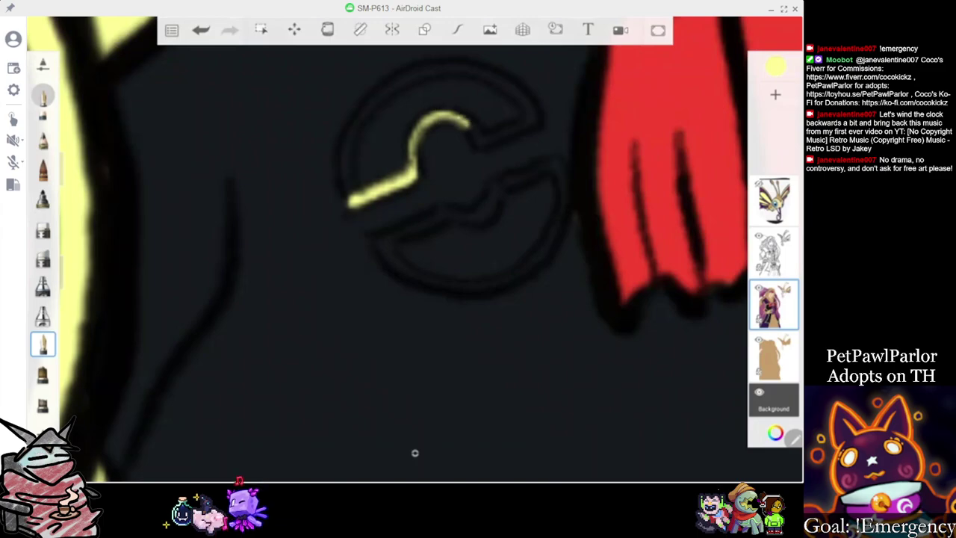
mouse_move(493, 74)
mouse_down()
mouse_move(420, 72)
mouse_move(362, 112)
mouse_up()
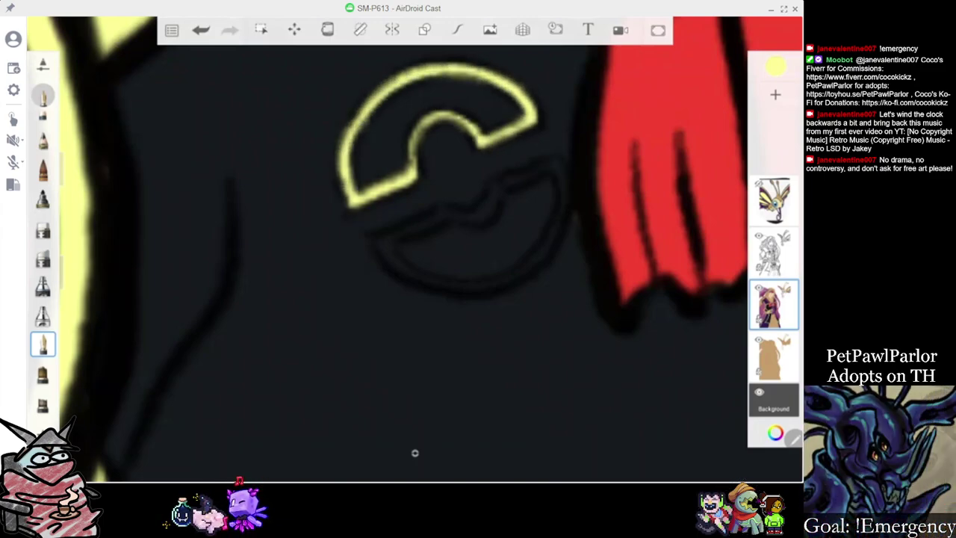
scroll(415, 452, up, 1)
drag(330, 237, 424, 207)
mouse_move(466, 179)
mouse_down()
mouse_move(533, 151)
mouse_move(541, 177)
mouse_move(518, 250)
mouse_move(463, 288)
mouse_up()
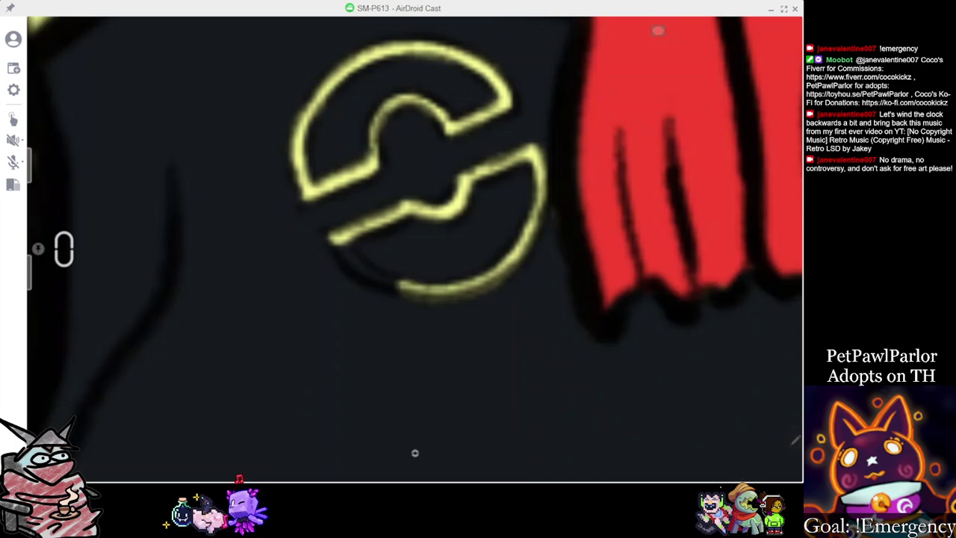
drag(403, 287, 344, 247)
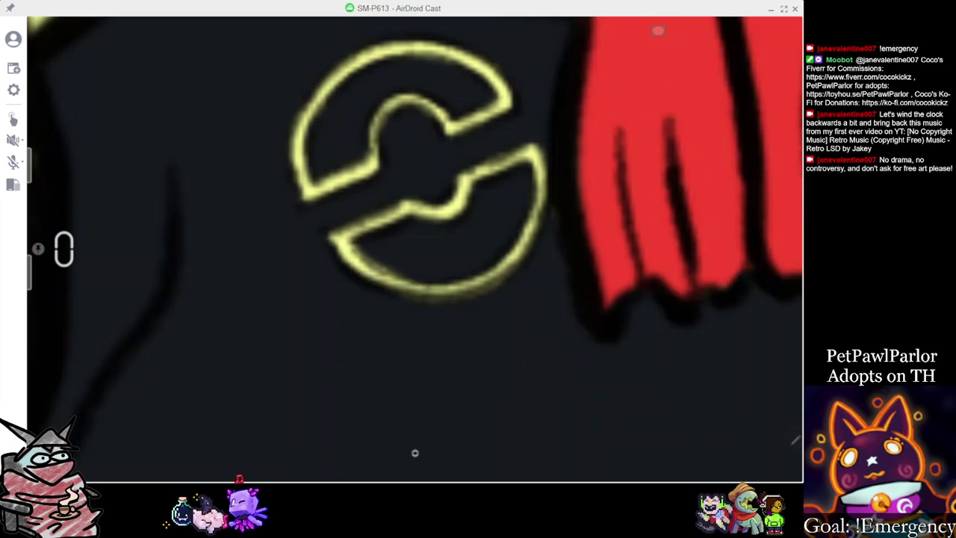
scroll(415, 249, down, 5)
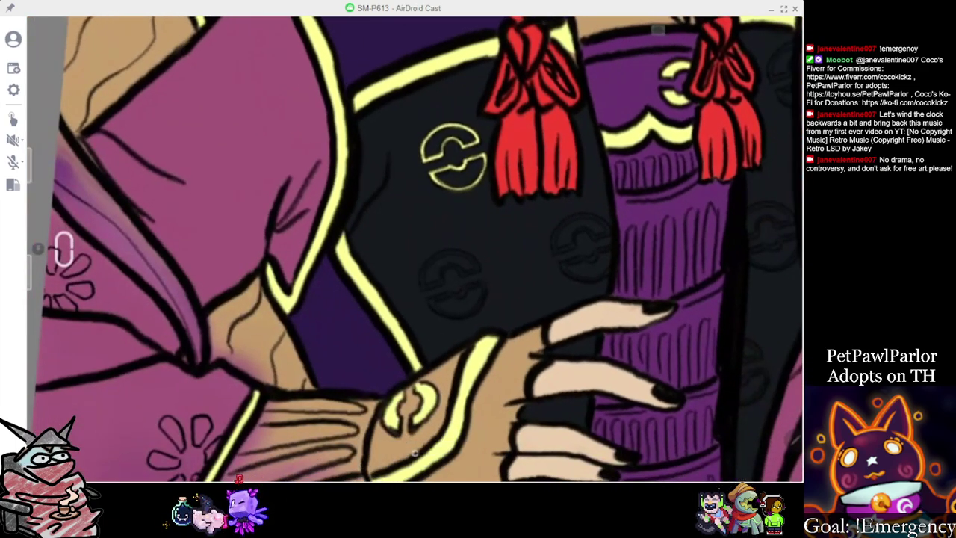
Trace both halves of the circular emblem just above the hand cover in pale yellow, dismissing the chat notification
scroll(455, 254, up, 5)
mouse_move(361, 258)
mouse_down()
mouse_move(412, 241)
mouse_move(420, 216)
mouse_up()
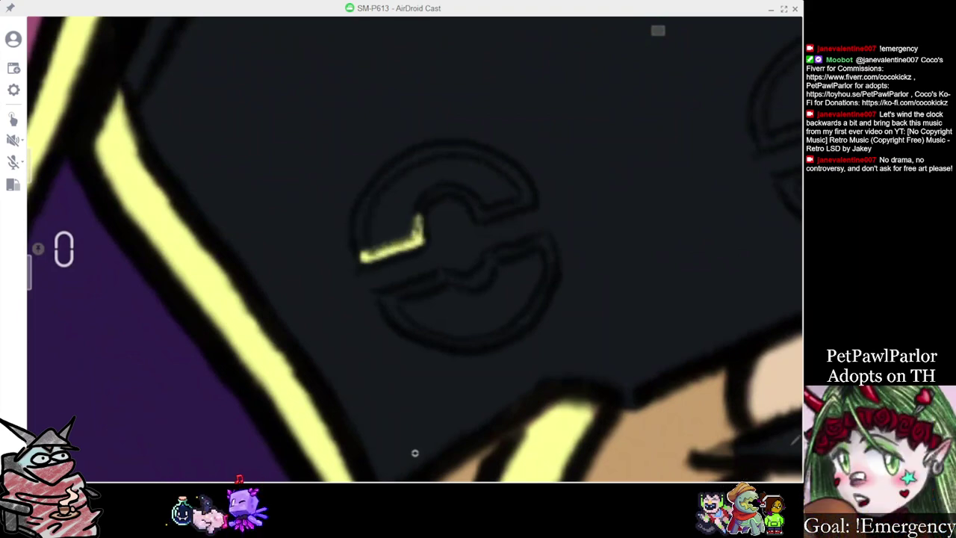
mouse_move(531, 200)
mouse_down()
mouse_move(520, 175)
mouse_move(480, 153)
mouse_move(398, 166)
mouse_up()
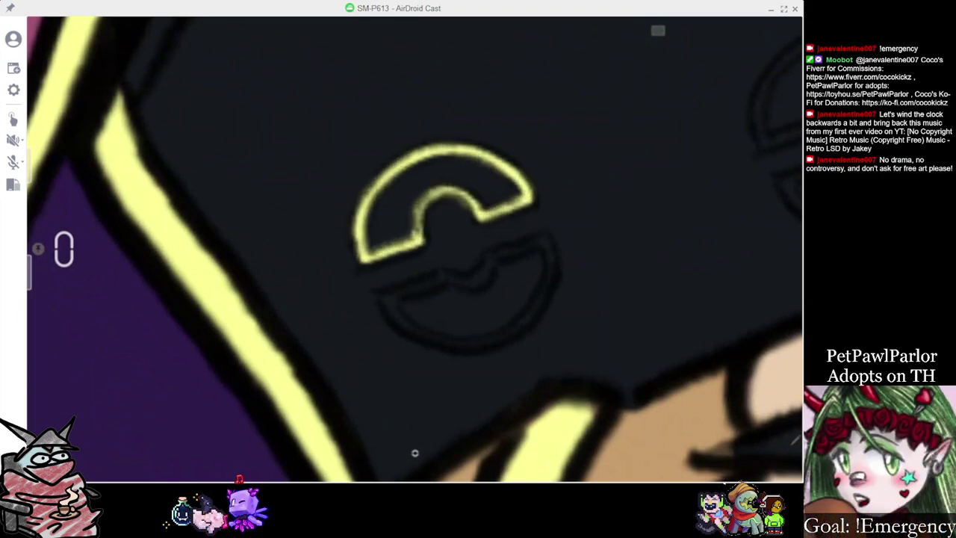
mouse_move(482, 278)
mouse_down()
mouse_move(502, 253)
mouse_move(545, 240)
mouse_move(551, 264)
mouse_move(513, 330)
mouse_up()
scroll(448, 247, up, 3)
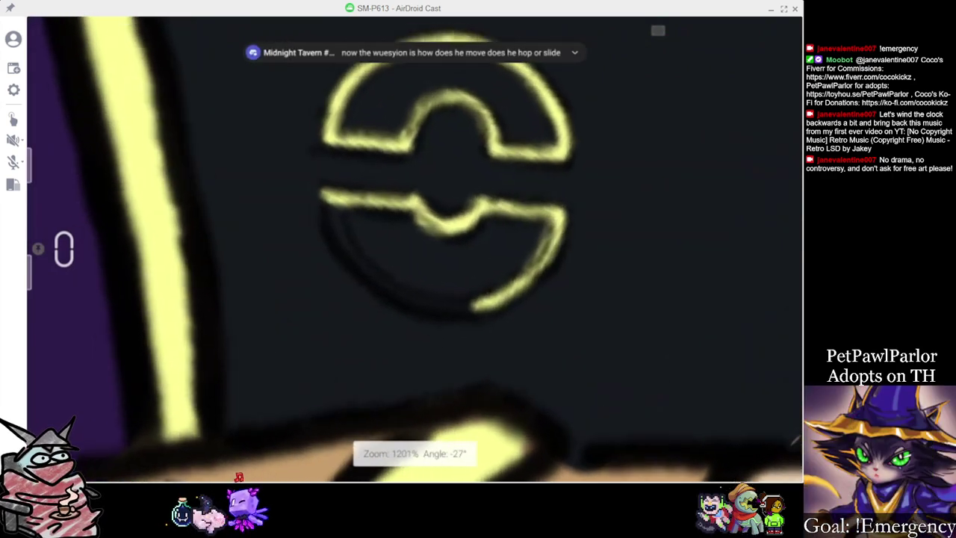
drag(415, 53, 416, 23)
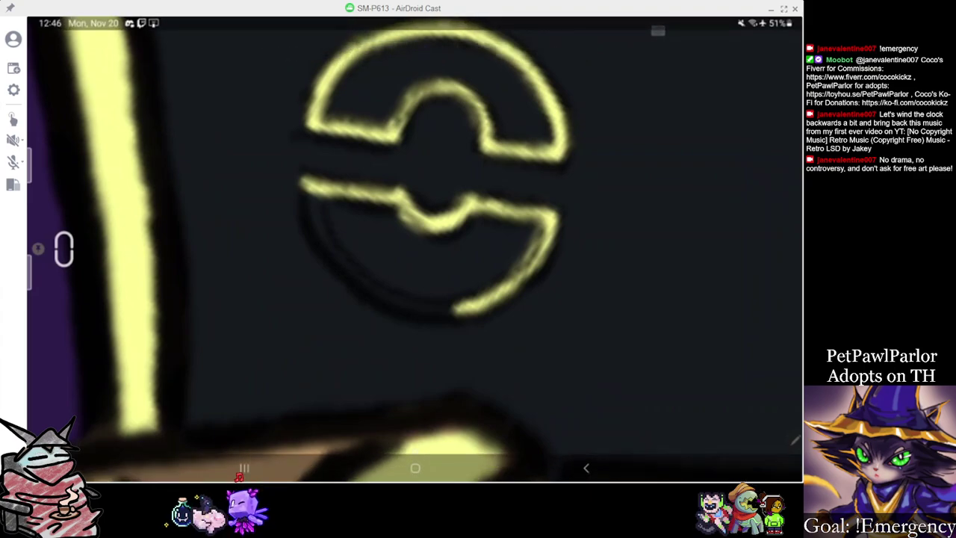
mouse_move(336, 258)
mouse_down()
mouse_move(381, 297)
mouse_move(426, 313)
mouse_move(482, 305)
mouse_up()
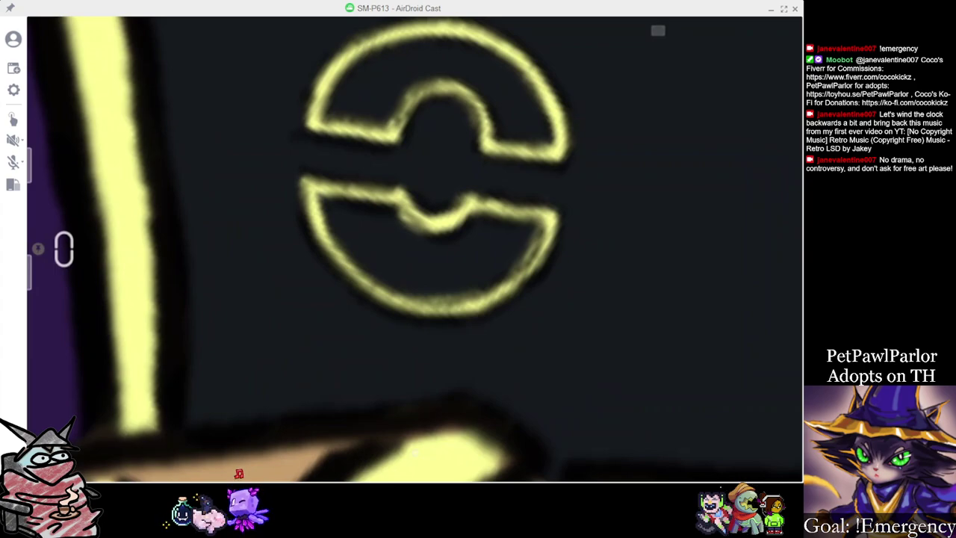
Trace both halves of the circular emblem above the fingertips, bordering the ribbed purple waistband, in pale yellow, reselecting FCFC92 from the colour history
scroll(415, 249, down, 5)
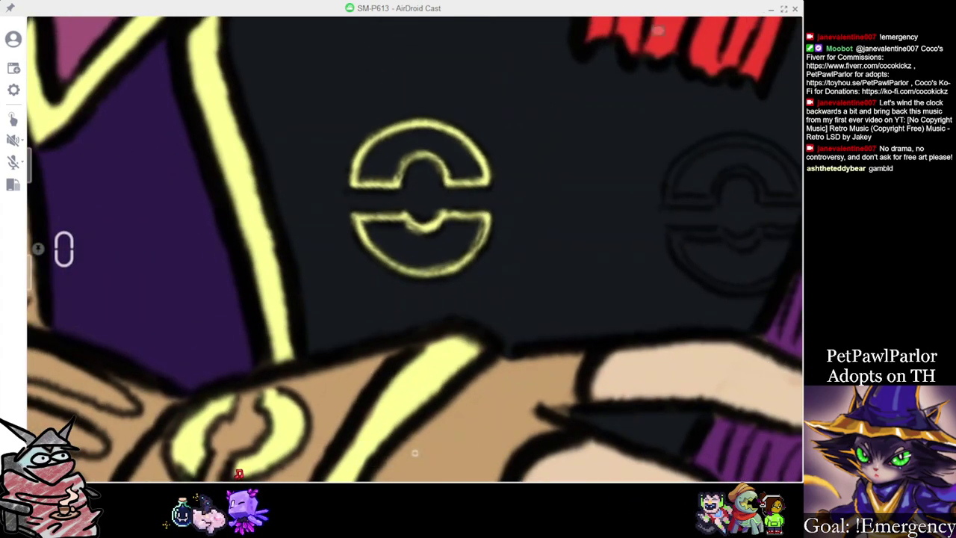
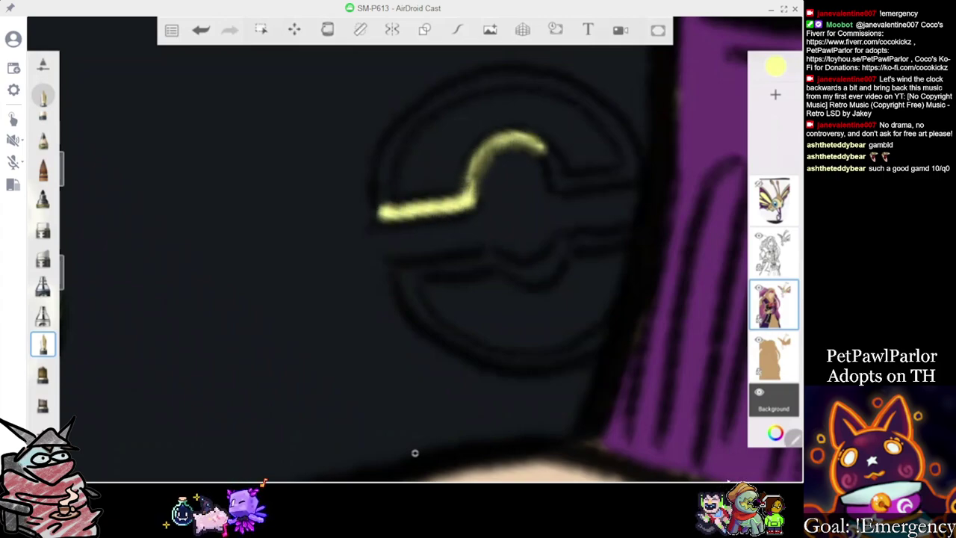
mouse_move(635, 175)
mouse_down()
mouse_move(603, 115)
mouse_move(569, 93)
mouse_move(517, 80)
mouse_move(470, 88)
mouse_move(422, 113)
mouse_move(389, 148)
mouse_move(373, 187)
mouse_move(374, 215)
mouse_up()
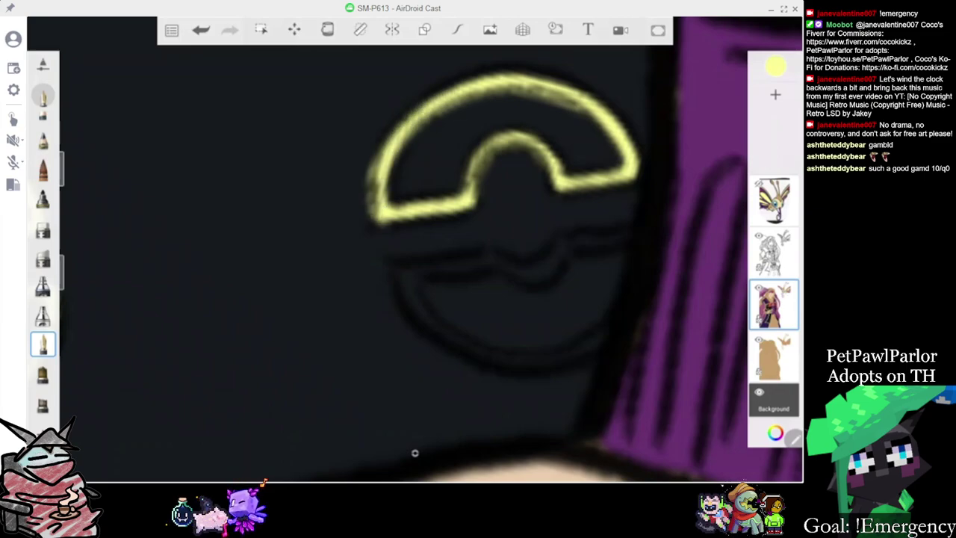
scroll(415, 452, down, 3)
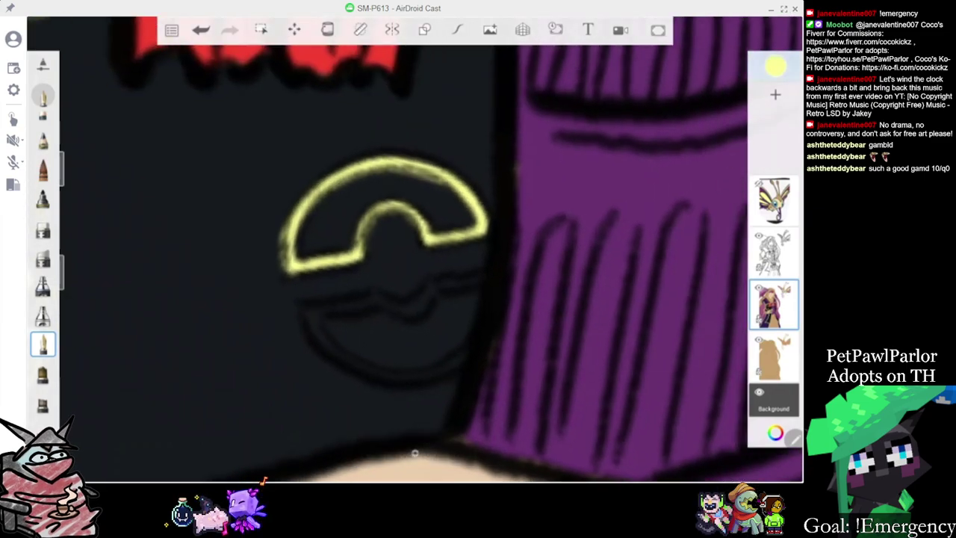
drag(416, 218, 572, 187)
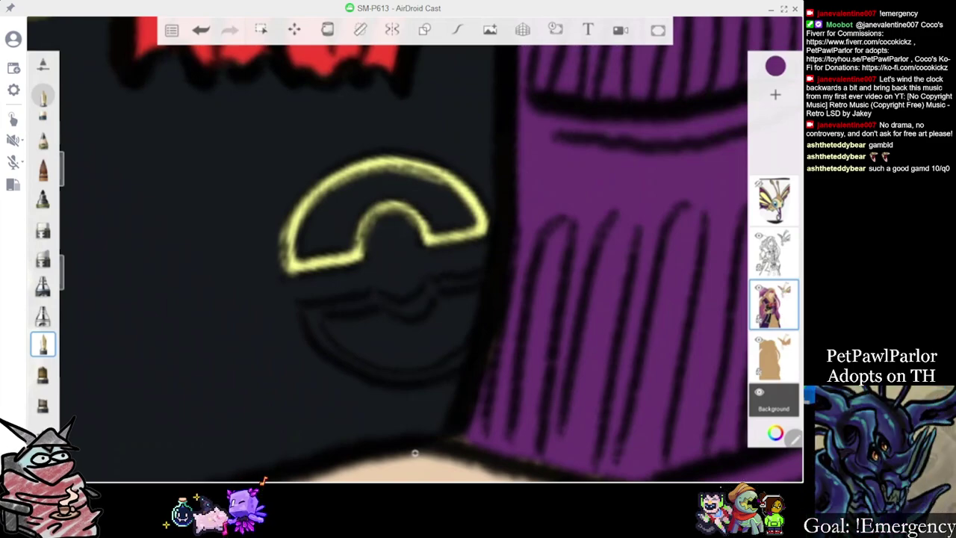
click(776, 66)
click(587, 159)
click(642, 127)
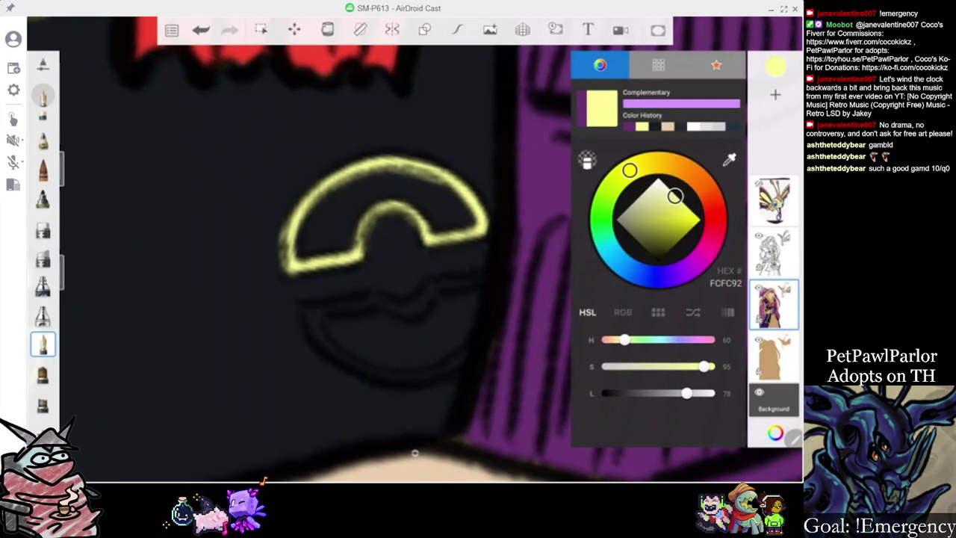
scroll(416, 453, up, 3)
mouse_move(290, 289)
mouse_down()
mouse_move(367, 268)
mouse_move(412, 283)
mouse_move(444, 248)
mouse_move(497, 238)
mouse_up()
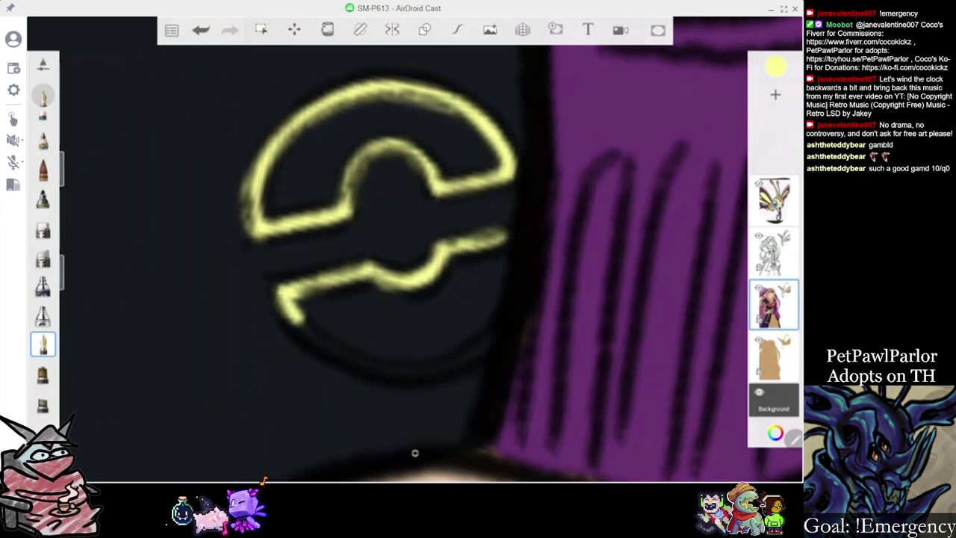
mouse_move(299, 321)
mouse_down()
mouse_move(379, 369)
mouse_move(418, 372)
mouse_move(469, 353)
mouse_move(493, 328)
mouse_up()
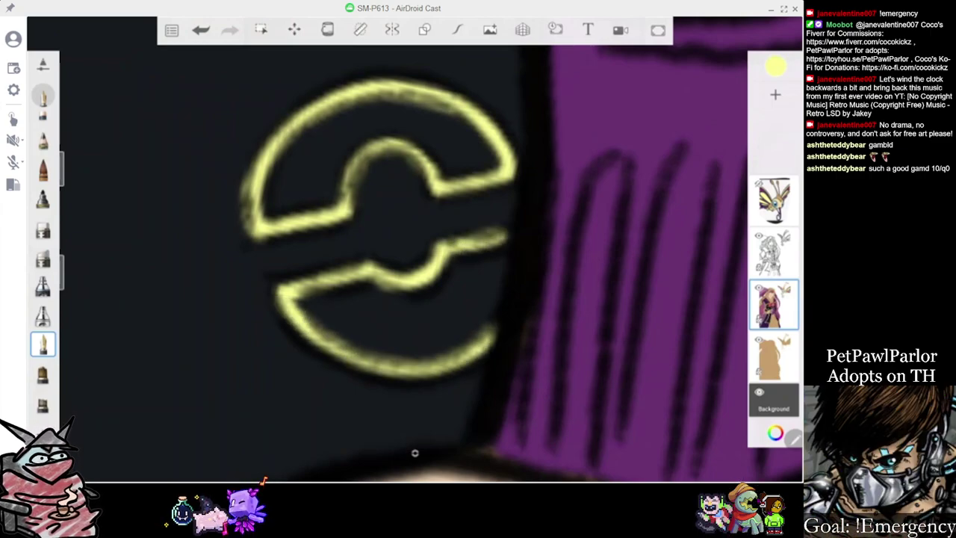
Trace both halves of the circular emblem on the narrow jacket panel between the ribbed waistband and the pink sleeve in pale yellow
scroll(414, 452, down, 5)
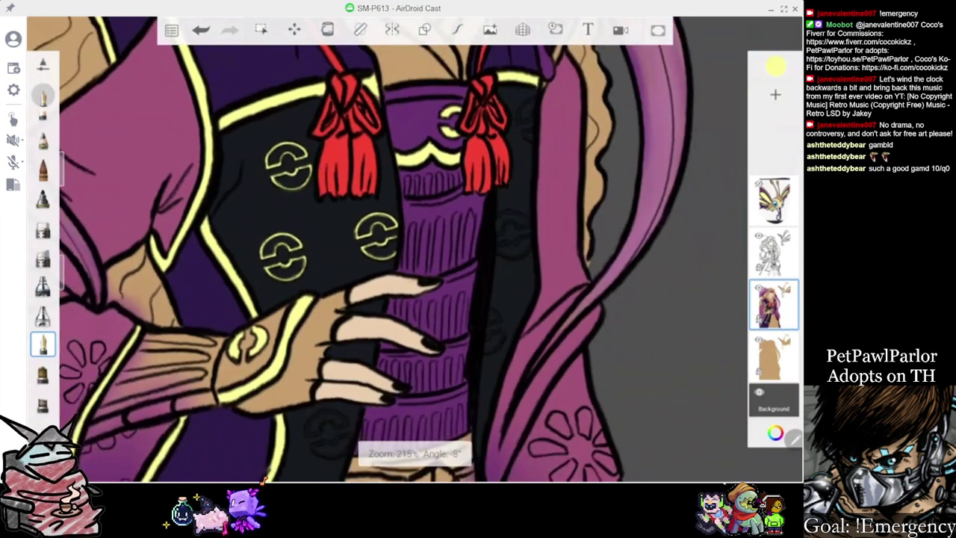
scroll(414, 453, up, 8)
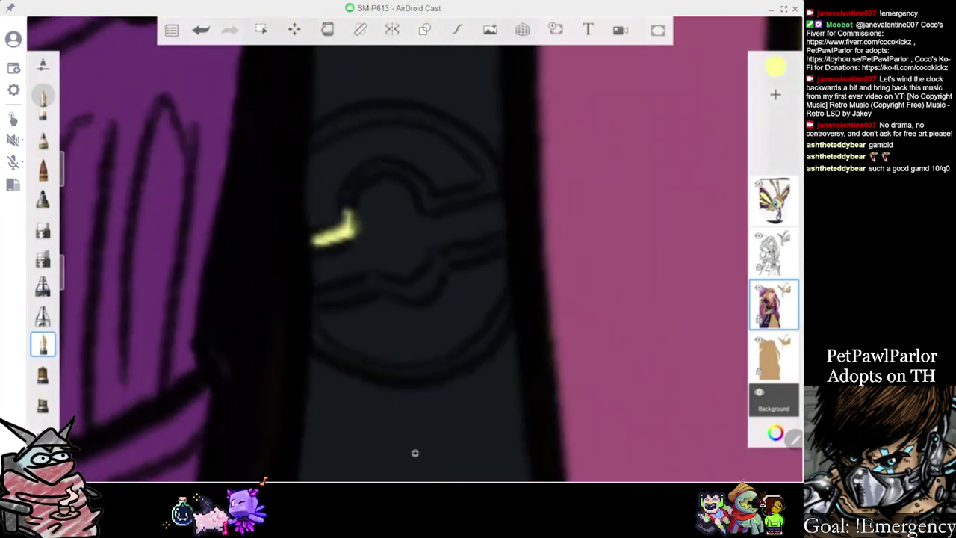
mouse_move(407, 173)
mouse_down()
mouse_move(430, 205)
mouse_move(494, 180)
mouse_move(487, 155)
mouse_move(457, 132)
mouse_move(398, 112)
mouse_move(347, 120)
mouse_move(308, 149)
mouse_up()
scroll(414, 453, down, 2)
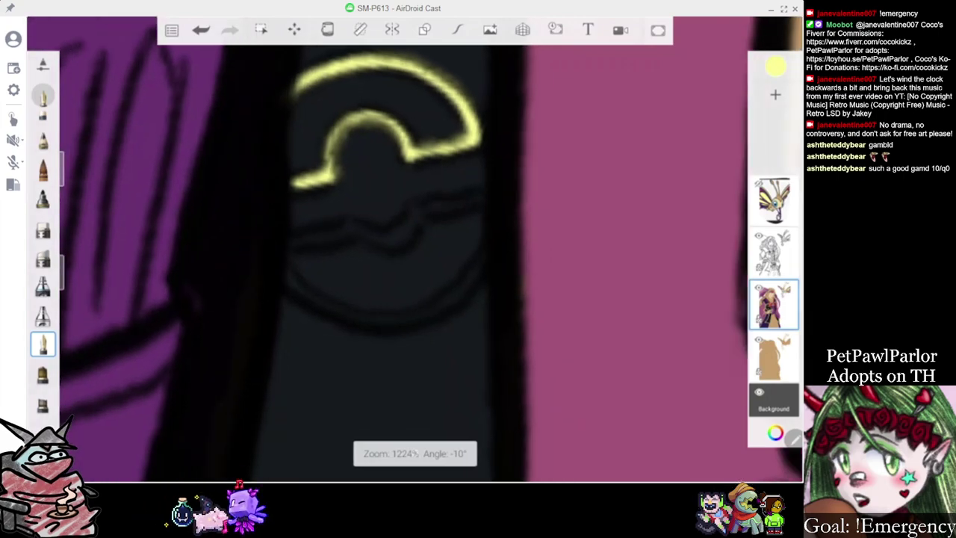
scroll(415, 452, up, 2)
drag(287, 252, 303, 241)
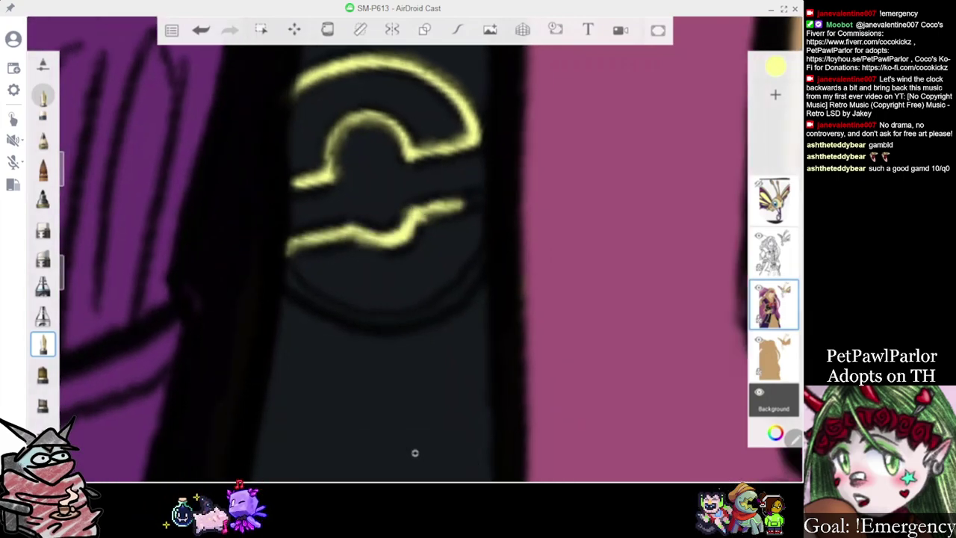
mouse_move(289, 277)
mouse_down()
mouse_move(336, 313)
mouse_move(398, 321)
mouse_move(484, 270)
mouse_up()
Trace the visible parts of the half-hidden emblem lower on the narrow jacket panel in pale yellow
scroll(414, 453, down, 5)
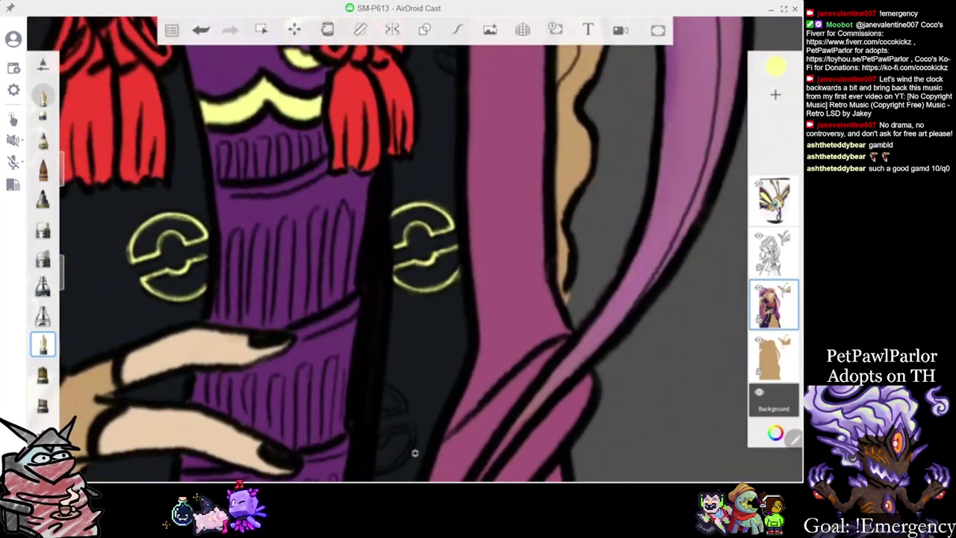
scroll(414, 453, down, 3)
scroll(414, 452, up, 4)
scroll(414, 298, up, 4)
drag(332, 241, 336, 239)
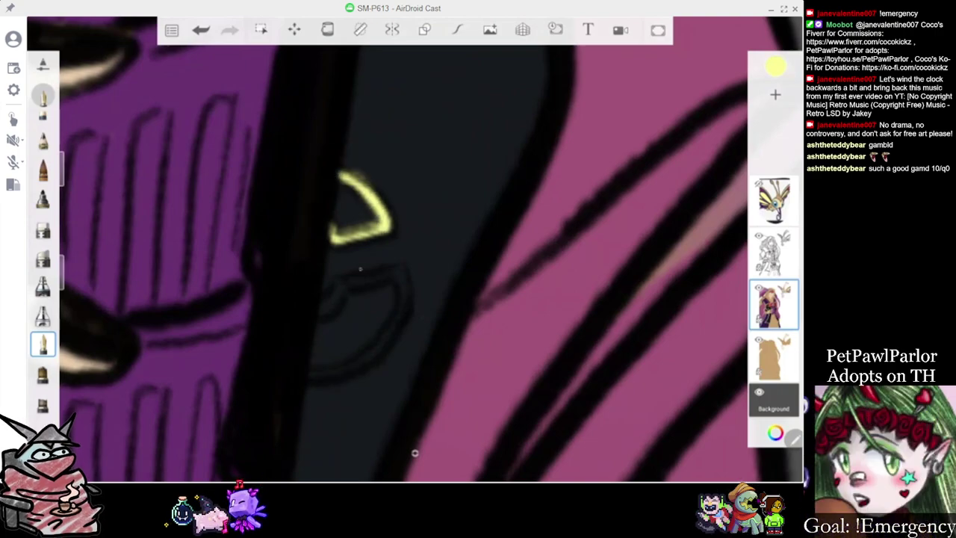
drag(393, 273, 405, 278)
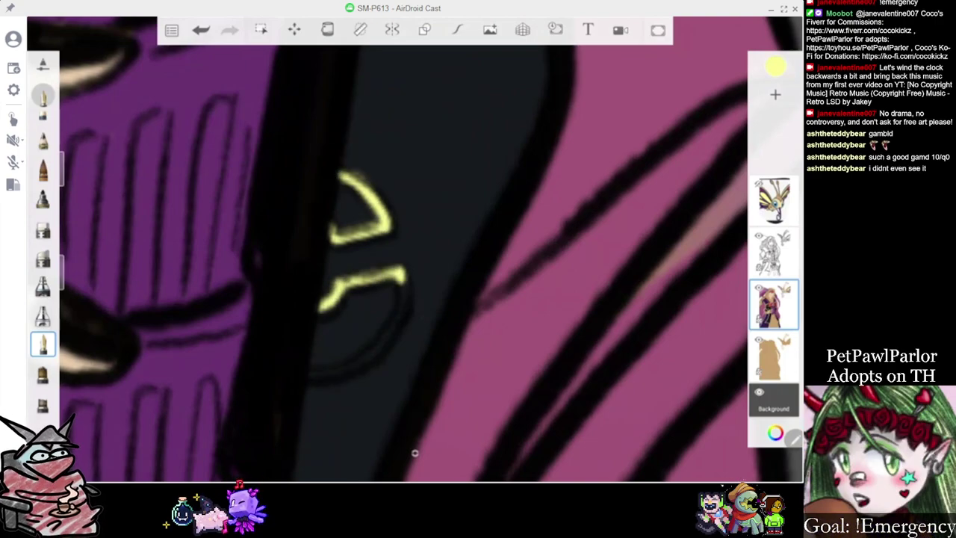
Trace both halves of the circular emblem on the jacket panel just below the hand in pale yellow
scroll(403, 254, down, 5)
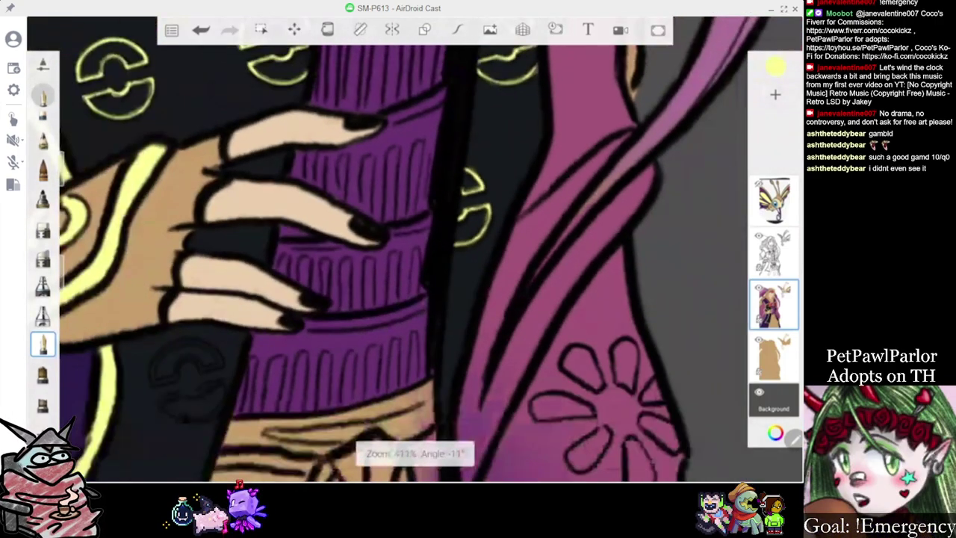
scroll(403, 254, down, 2)
scroll(329, 277, up, 5)
scroll(298, 307, up, 3)
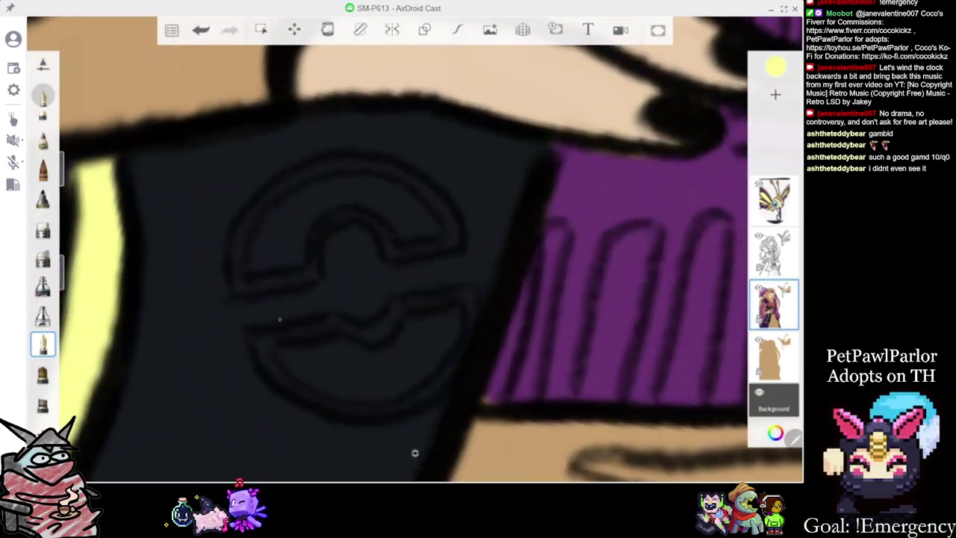
mouse_move(313, 277)
mouse_down()
mouse_move(339, 221)
mouse_move(373, 222)
mouse_move(388, 252)
mouse_move(417, 250)
mouse_move(452, 241)
mouse_move(443, 207)
mouse_move(410, 182)
mouse_move(334, 164)
mouse_move(265, 201)
mouse_move(238, 238)
mouse_move(241, 290)
mouse_up()
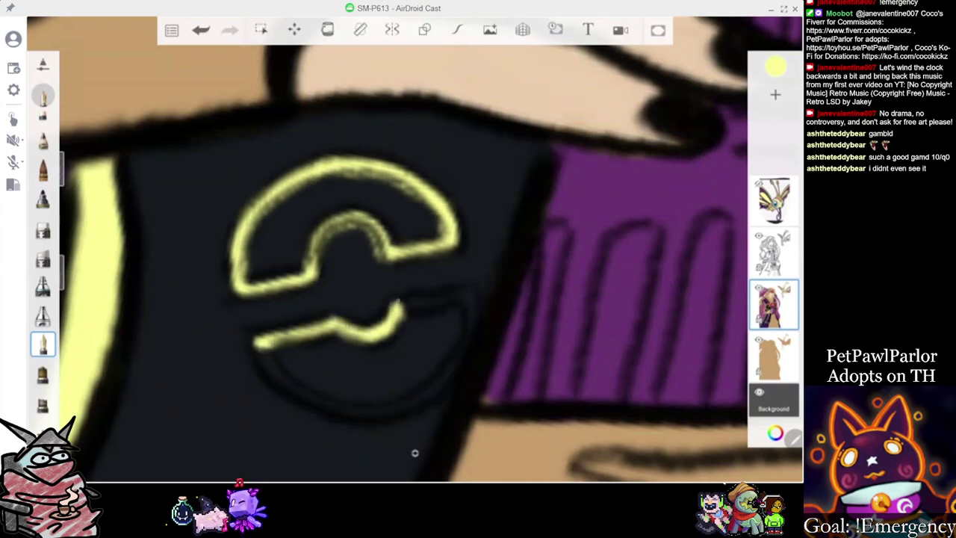
drag(404, 299, 380, 249)
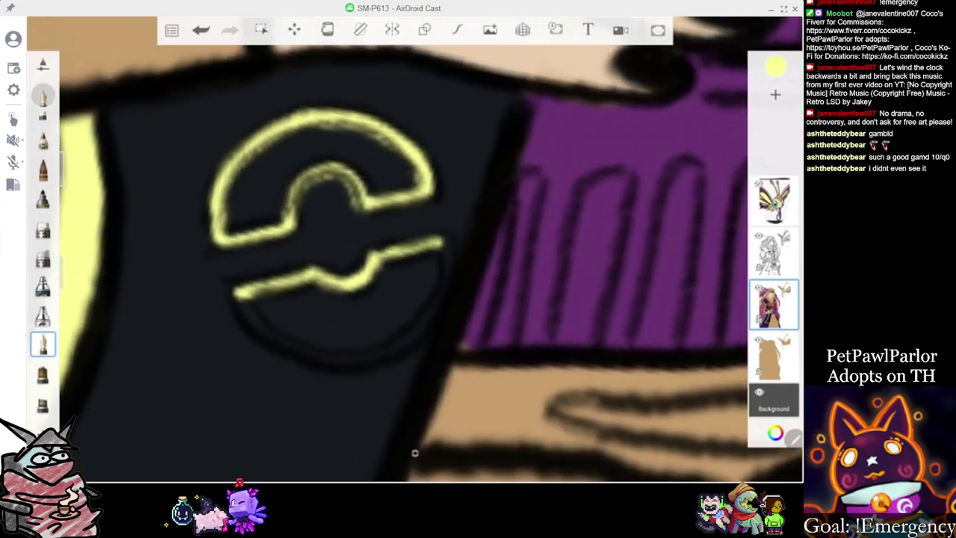
mouse_move(389, 349)
mouse_down()
mouse_move(340, 358)
mouse_move(289, 348)
mouse_up()
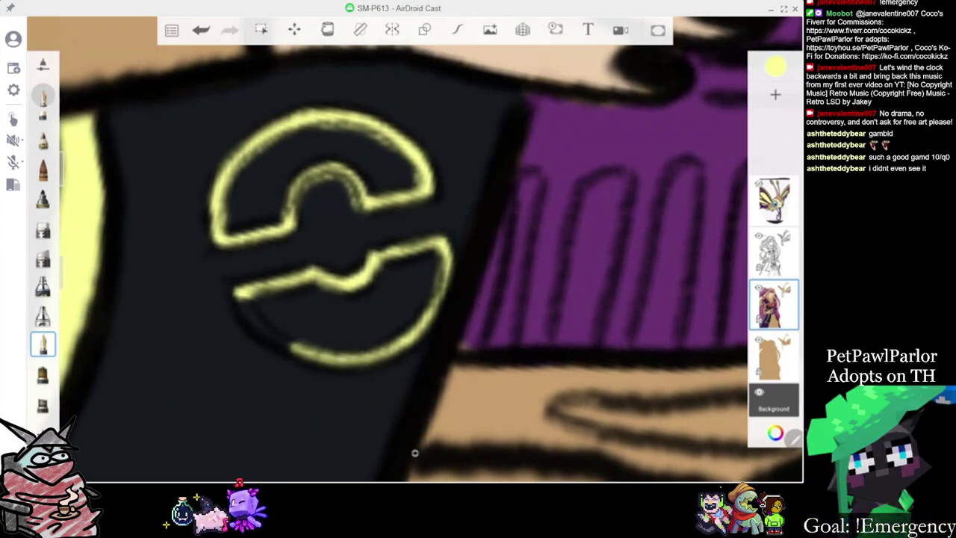
Trace both halves of the circular emblem near the yellow-trimmed hem of the large jacket panel in pale yellow
scroll(415, 249, down, 10)
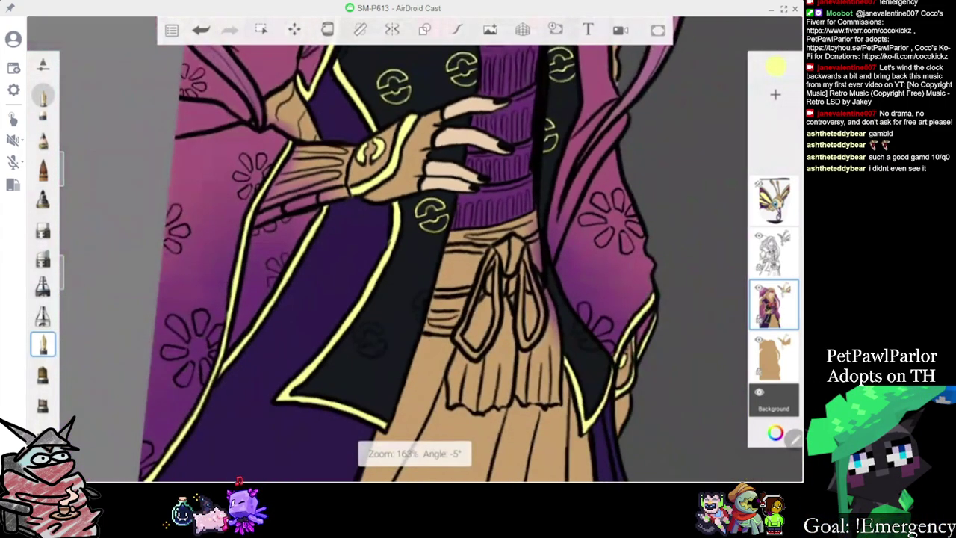
scroll(415, 249, up, 5)
scroll(414, 453, up, 2)
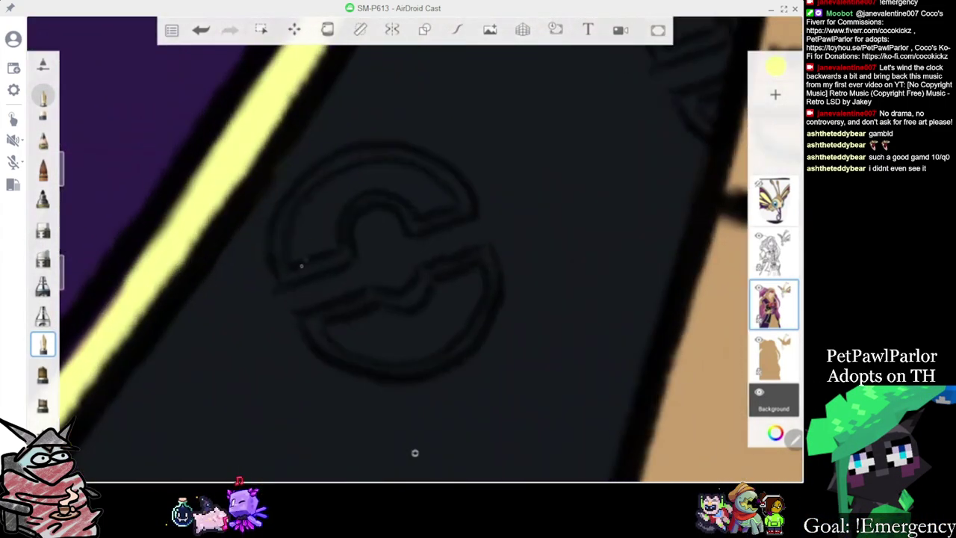
mouse_move(410, 225)
mouse_down()
mouse_move(469, 197)
mouse_move(437, 167)
mouse_move(377, 155)
mouse_up()
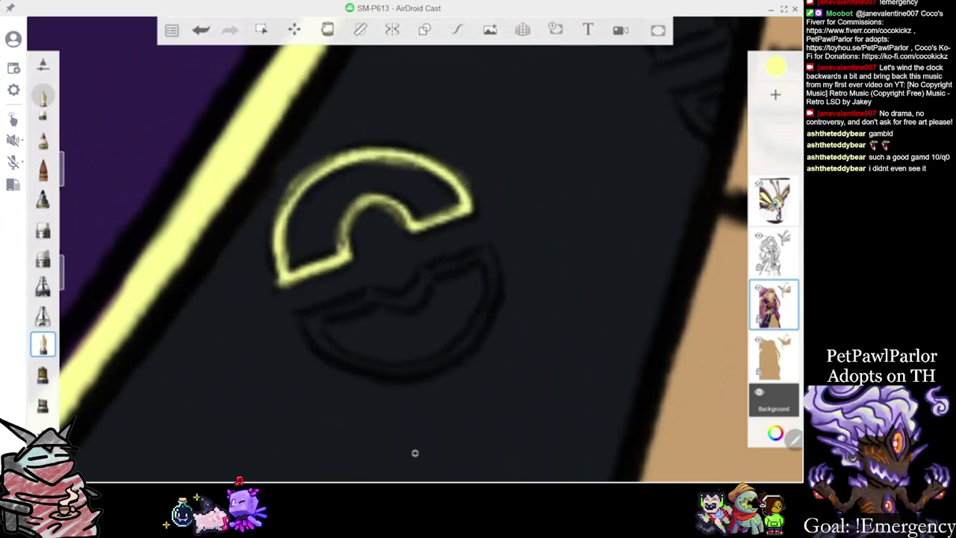
drag(415, 254, 374, 209)
mouse_move(259, 287)
mouse_down()
mouse_move(342, 262)
mouse_move(386, 270)
mouse_move(400, 242)
mouse_move(439, 230)
mouse_move(466, 260)
mouse_up()
mouse_move(426, 333)
mouse_down()
mouse_move(342, 343)
mouse_move(302, 327)
mouse_move(261, 290)
mouse_up()
Trace the visible parts of the emblem cut off by the tan waist sash in pale yellow
scroll(333, 205, down, 5)
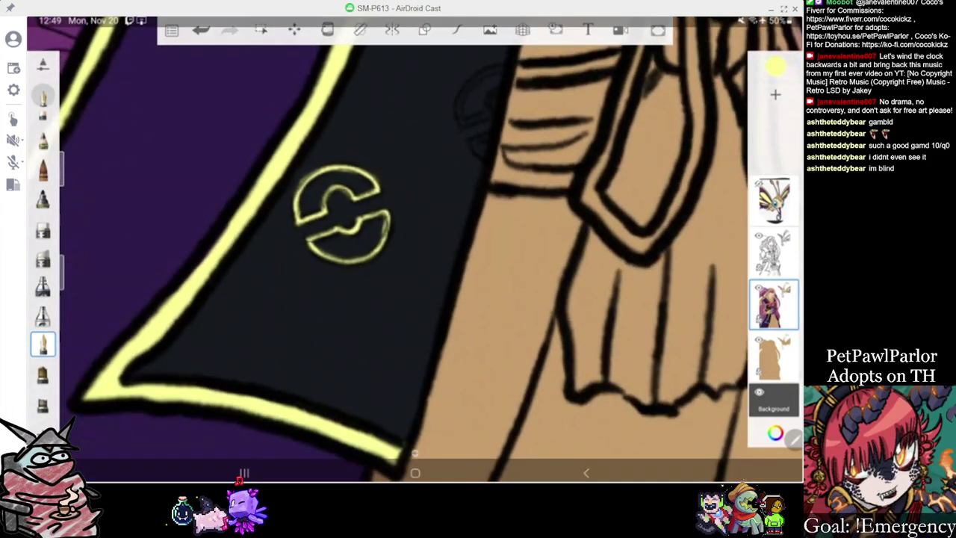
scroll(404, 249, down, 5)
scroll(403, 249, down, 3)
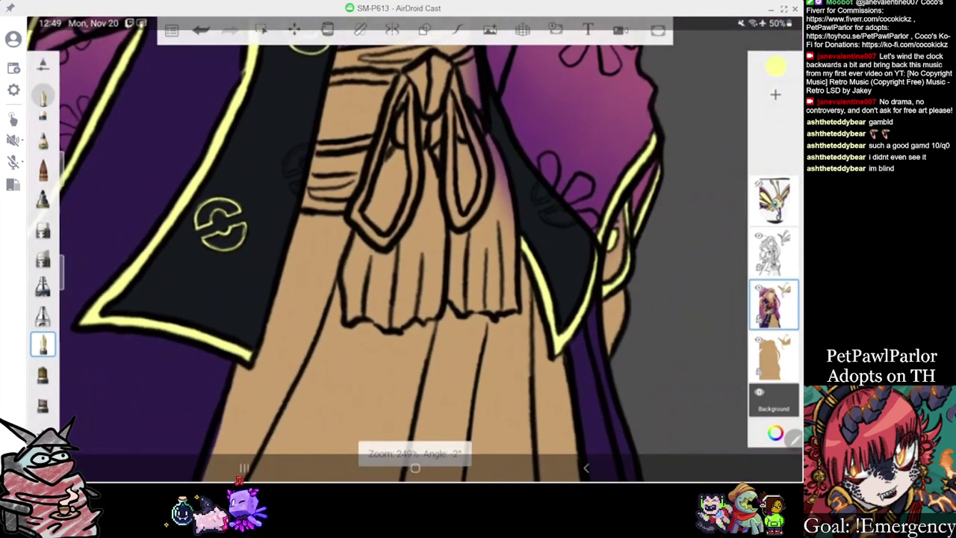
scroll(403, 249, up, 10)
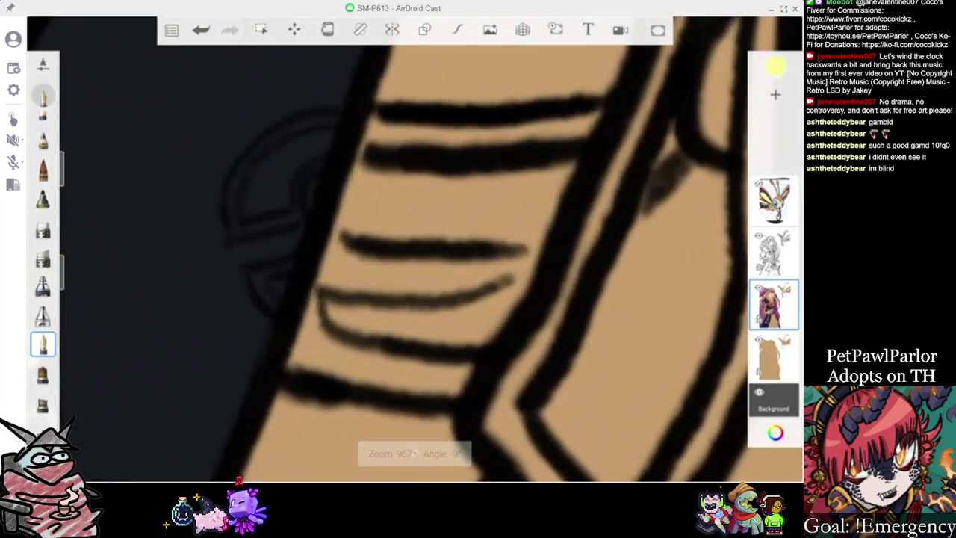
mouse_move(231, 233)
mouse_down()
mouse_move(297, 215)
mouse_move(327, 155)
mouse_up()
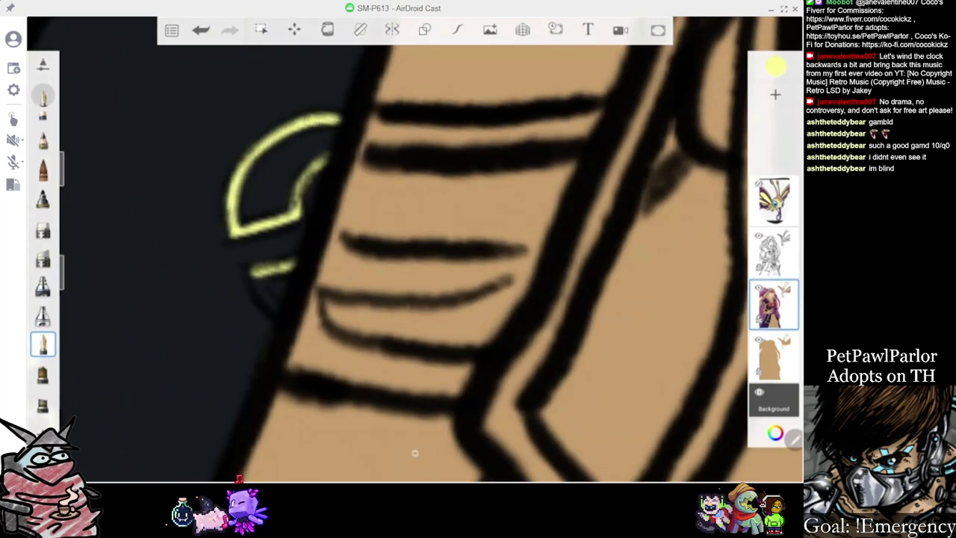
Trace the visible parts of both emblem halves on the small jacket tail beside the flowered sleeve in pale yellow
scroll(403, 249, down, 10)
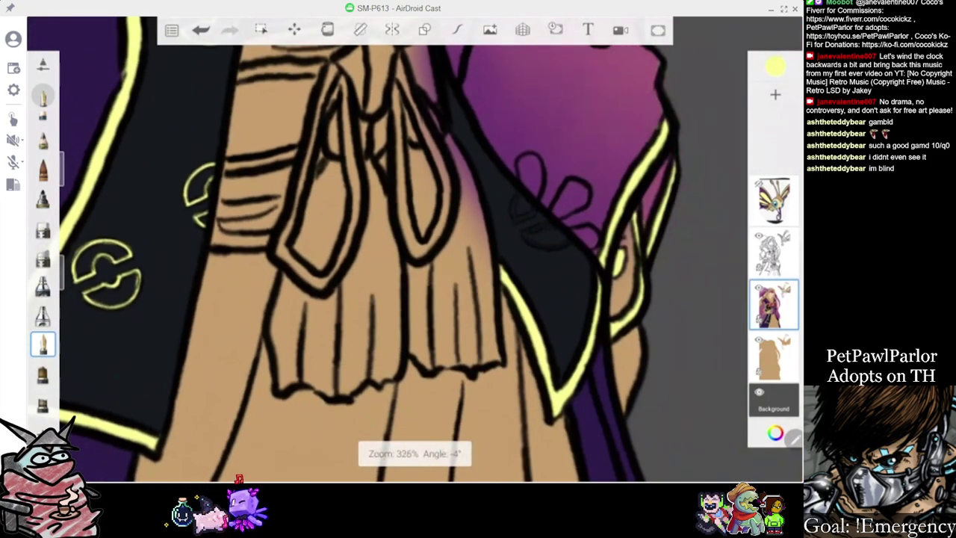
scroll(403, 249, up, 10)
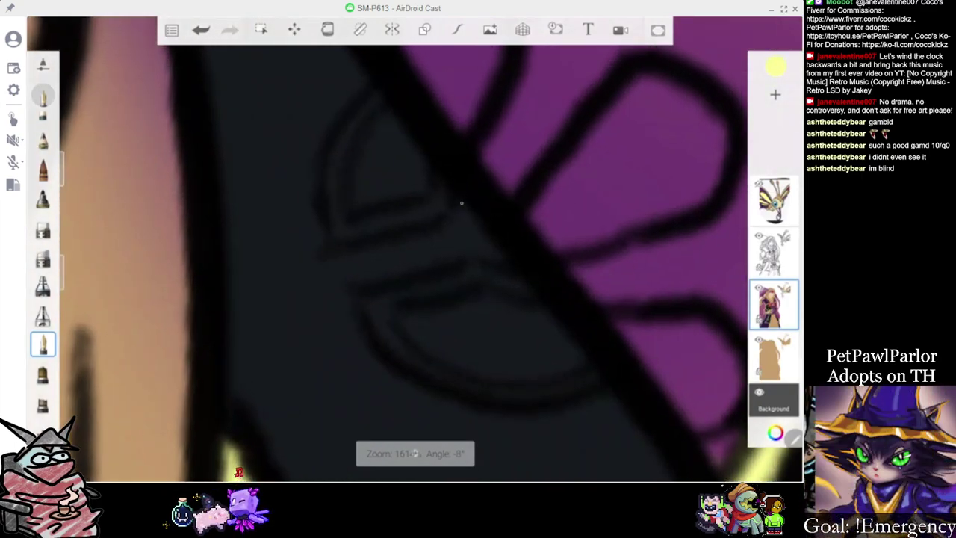
mouse_move(442, 178)
mouse_down()
mouse_move(433, 206)
mouse_move(333, 233)
mouse_move(336, 155)
mouse_move(382, 101)
mouse_up()
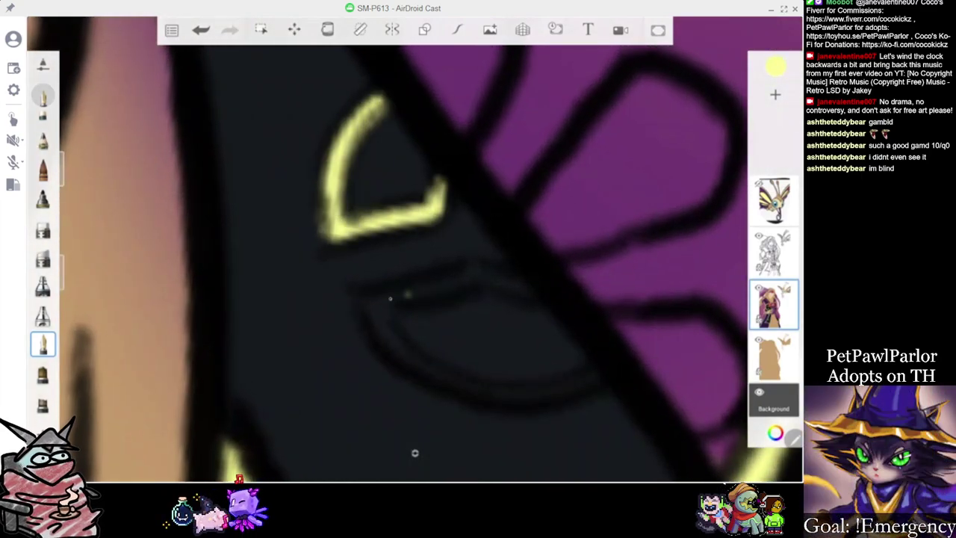
mouse_move(362, 301)
mouse_down()
mouse_move(465, 275)
mouse_move(529, 295)
mouse_up()
scroll(403, 249, down, 2)
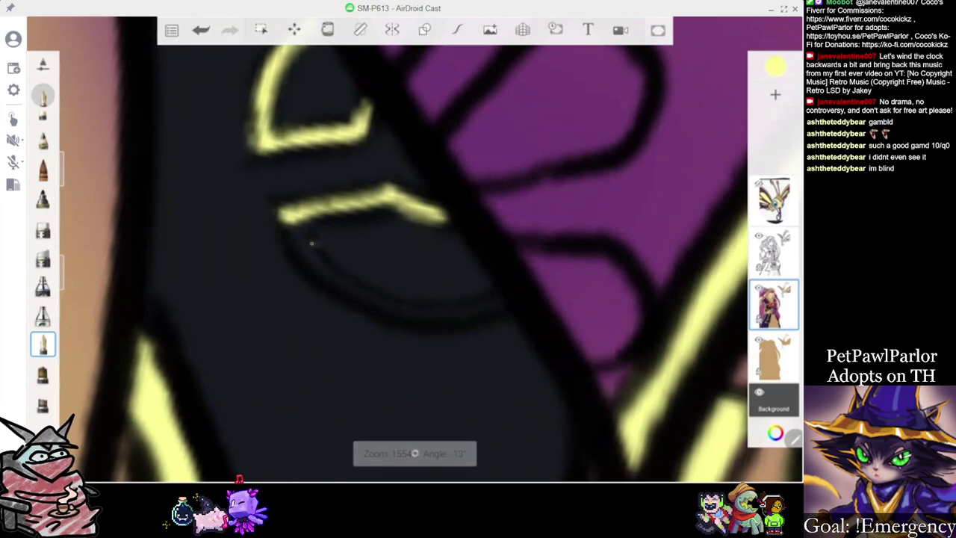
mouse_move(295, 228)
mouse_down()
mouse_move(329, 276)
mouse_move(377, 299)
mouse_move(428, 312)
mouse_move(502, 295)
mouse_up()
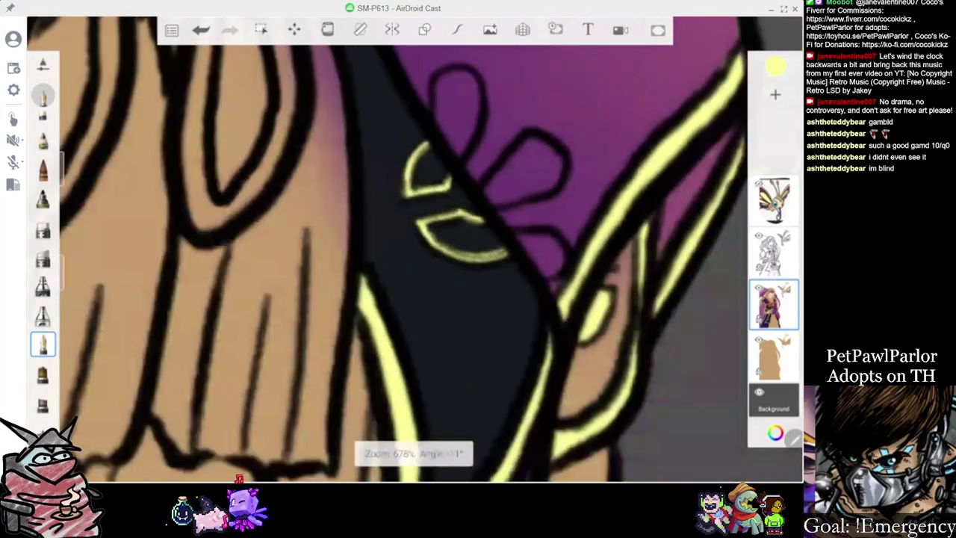
Trace the visible parts of both emblem halves beside the red tassel on the narrow upper jacket panel in pale yellow
scroll(403, 249, down, 5)
scroll(404, 249, down, 4)
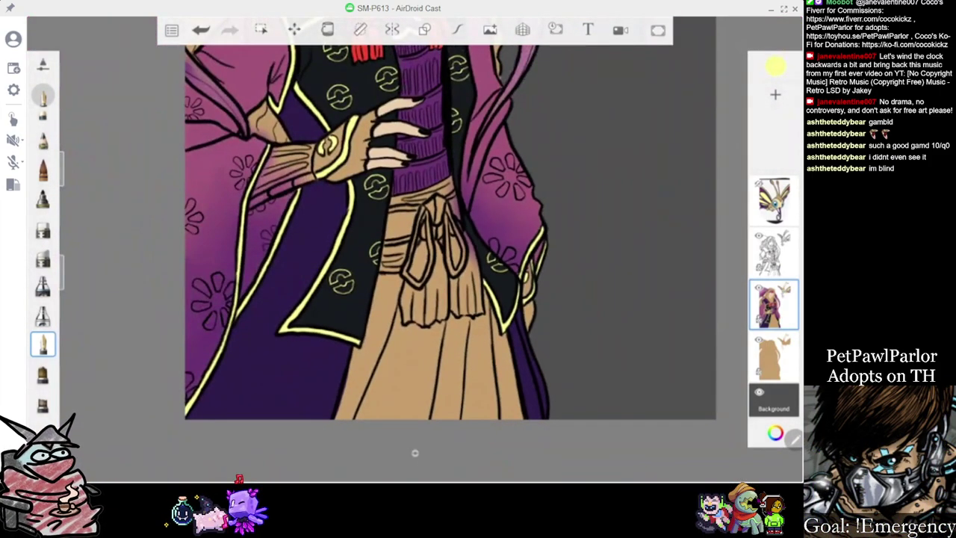
scroll(403, 248, down, 2)
scroll(403, 248, down, 1)
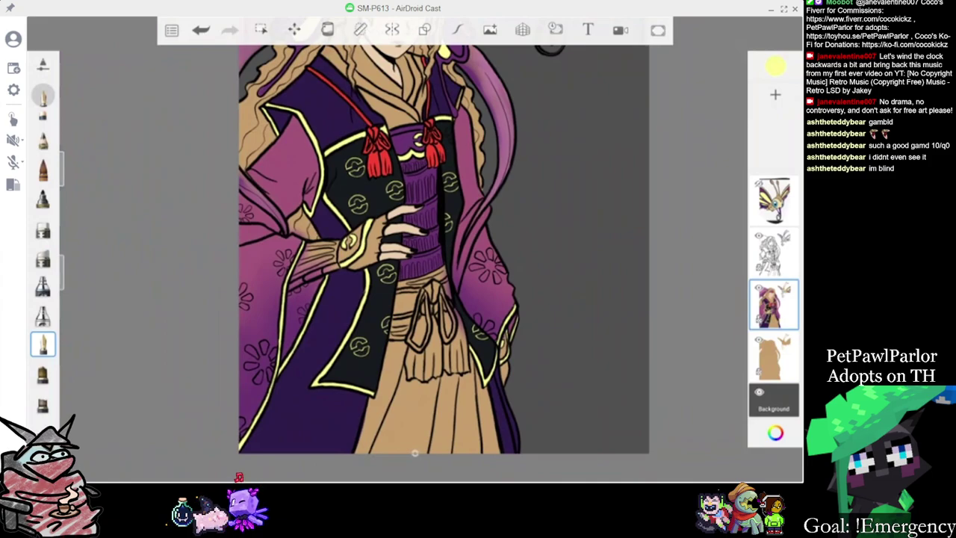
scroll(396, 149, up, 10)
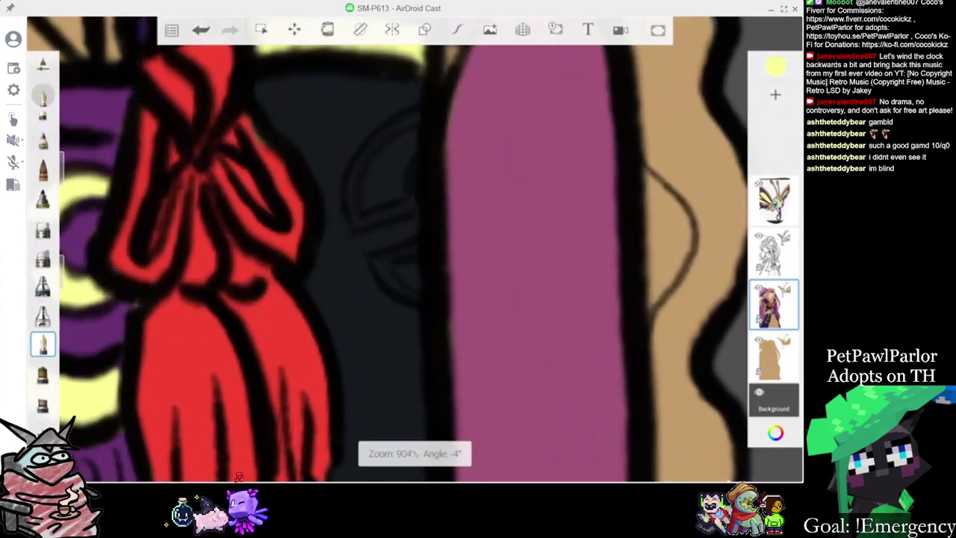
drag(416, 169, 415, 199)
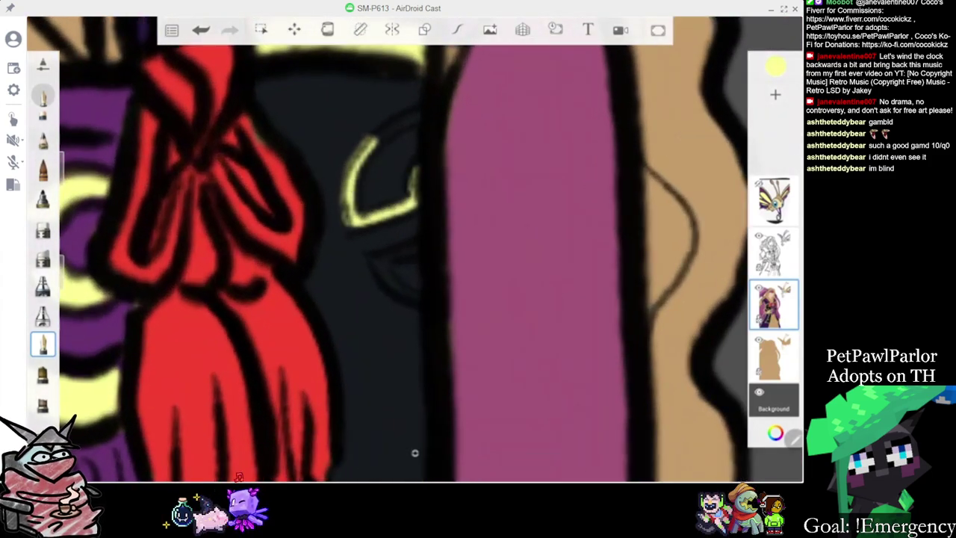
drag(419, 243, 371, 263)
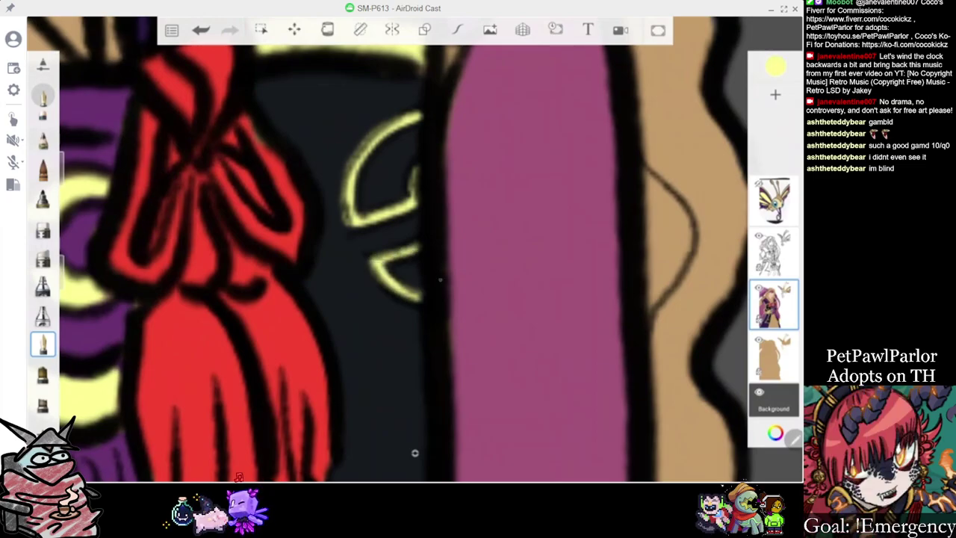
Paint the trim along the upper edge of the purple bodice between the two tassels in pale yellow
scroll(414, 453, down, 5)
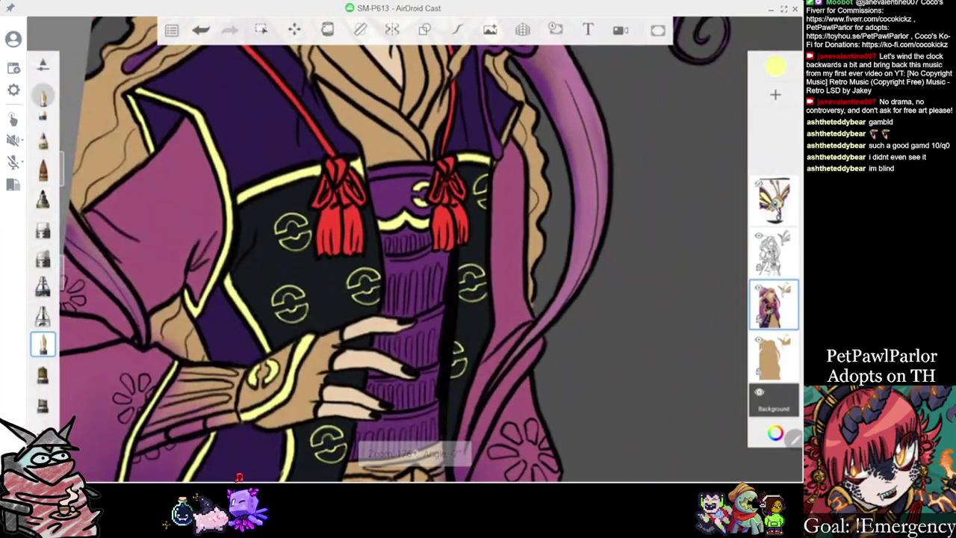
scroll(414, 452, up, 5)
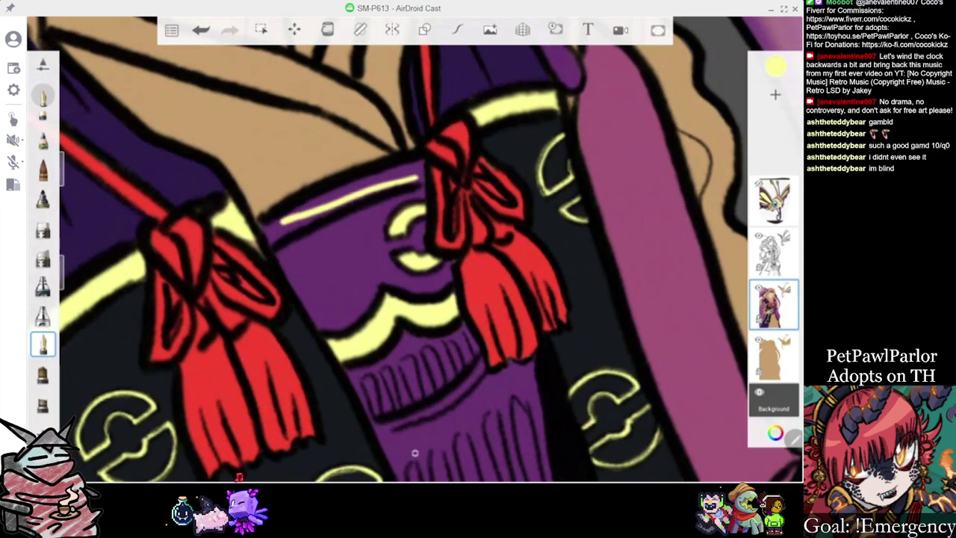
drag(267, 236, 376, 194)
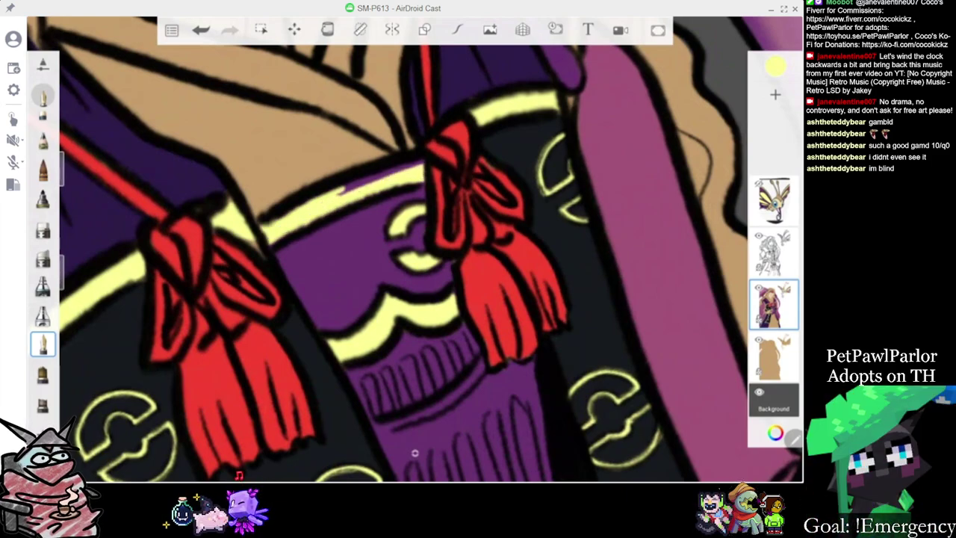
scroll(415, 452, down, 8)
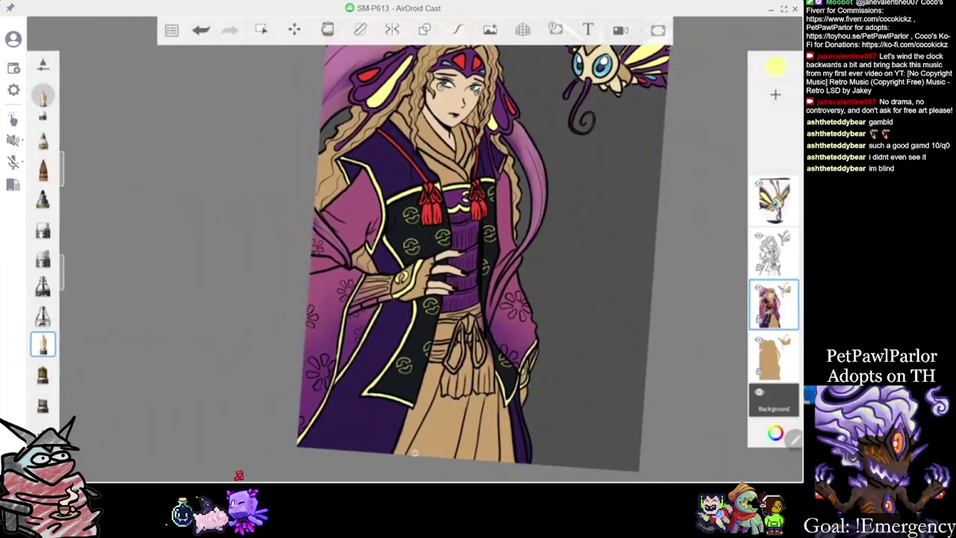
scroll(478, 254, down, 2)
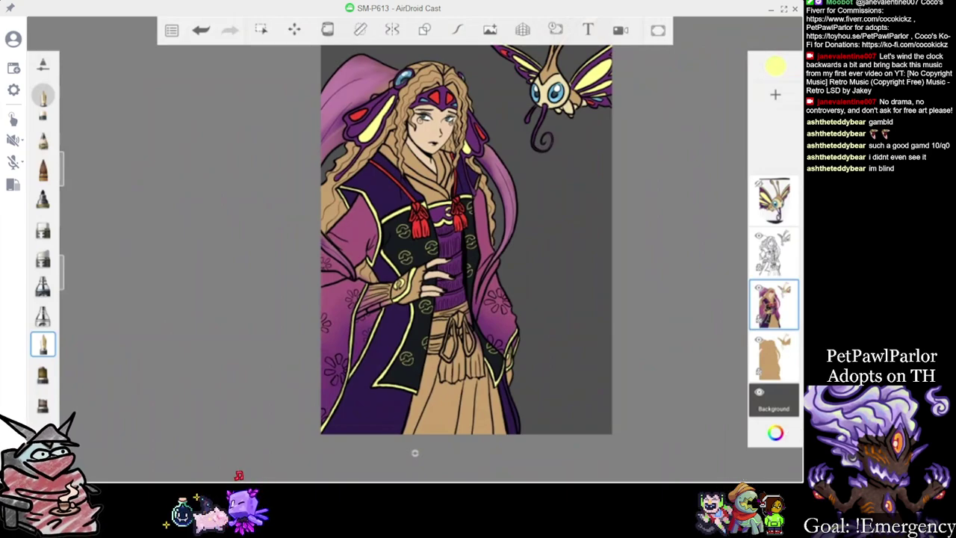
Sample the dark indigo of the robe's shoulder and try it as a fill on the purple bodice, undoing the fill
scroll(414, 452, up, 3)
scroll(441, 224, up, 5)
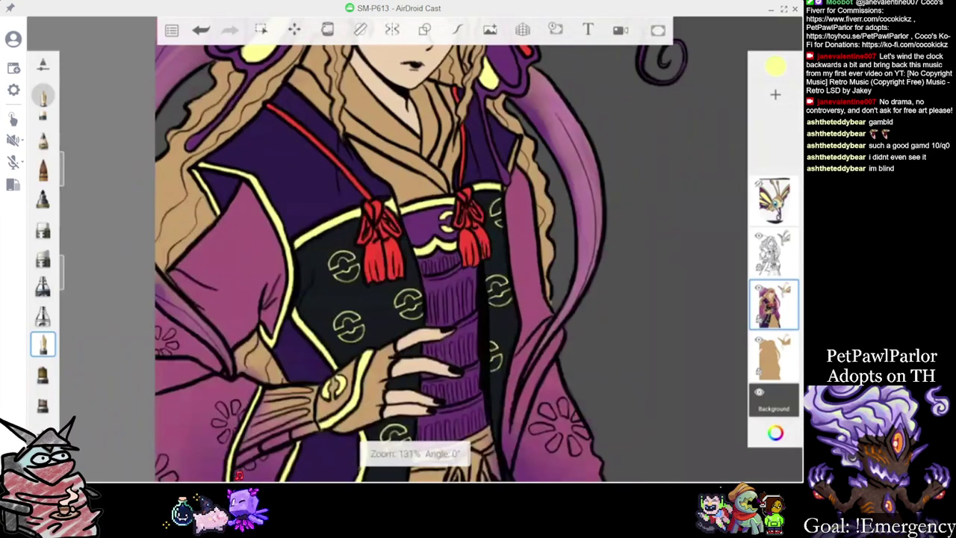
click(775, 66)
click(728, 159)
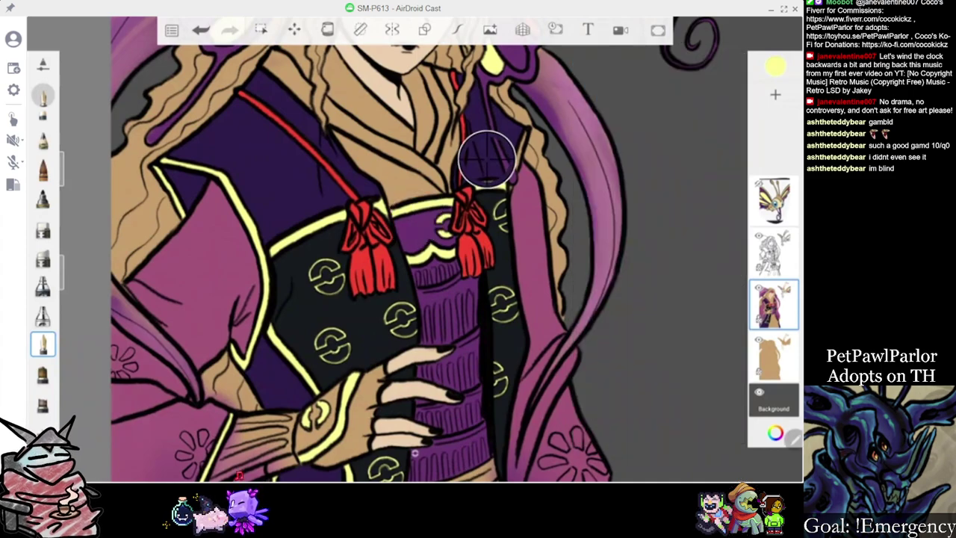
drag(496, 231, 486, 158)
scroll(443, 245, up, 5)
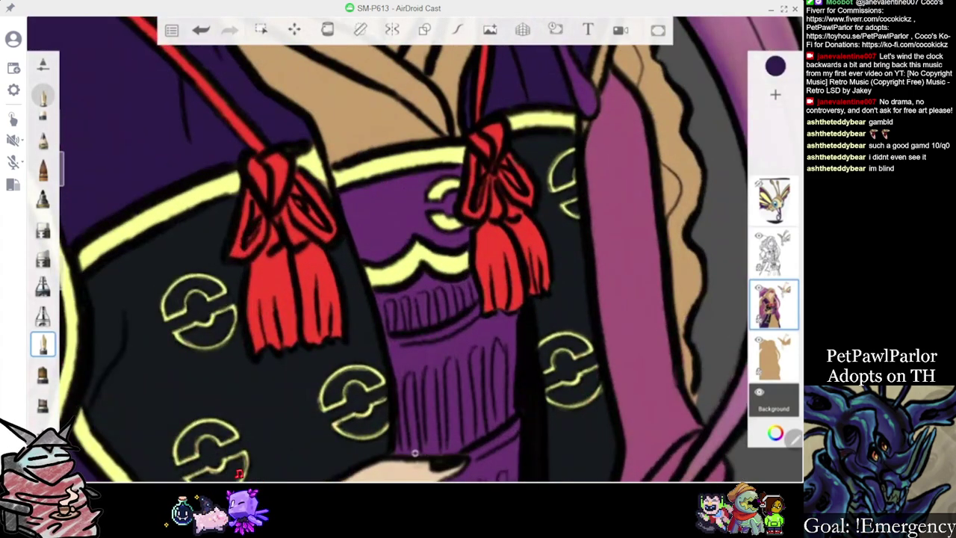
click(327, 30)
click(395, 216)
click(414, 453)
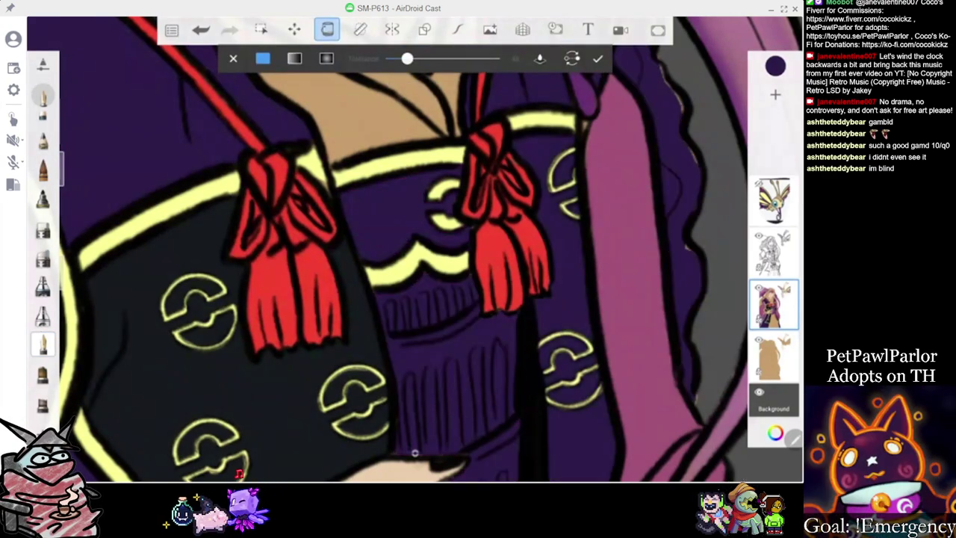
key(ctrl+z)
scroll(414, 452, down, 3)
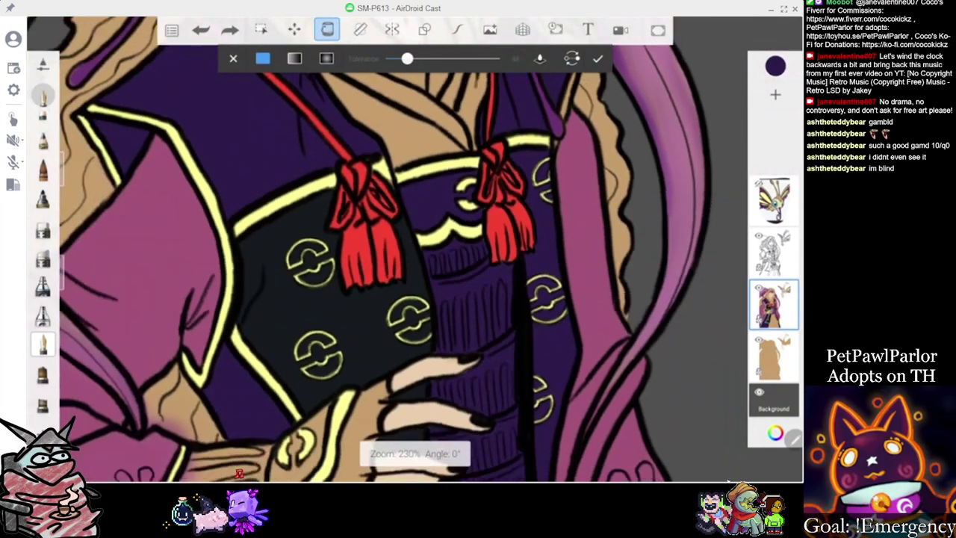
scroll(414, 246, down, 5)
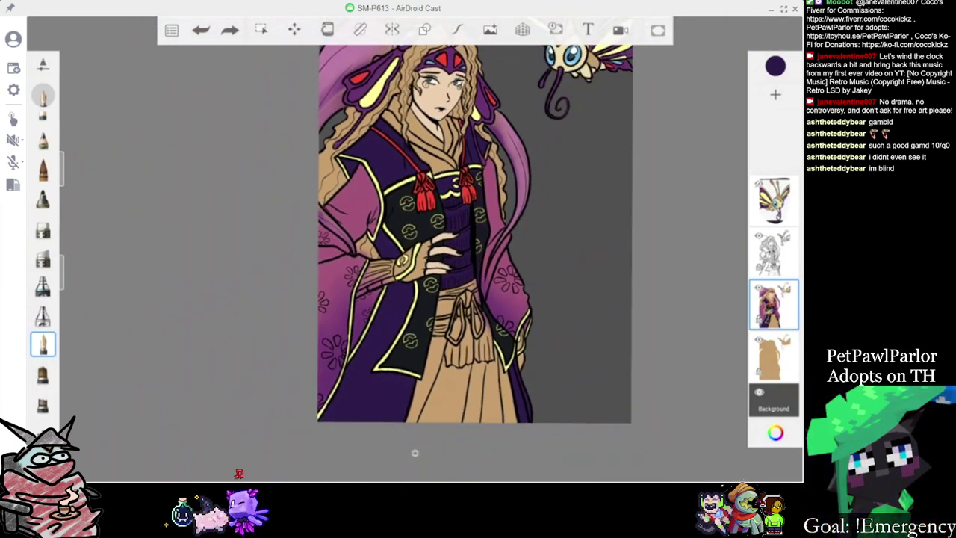
Try a dark indigo fill on the ribbed bodice section below the scalloped yellow trim, and undo it
scroll(414, 452, up, 5)
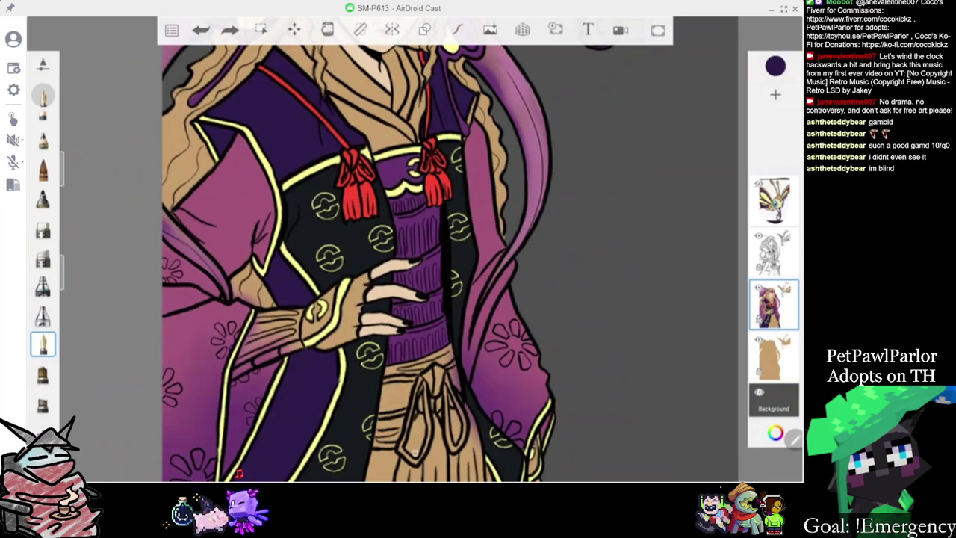
scroll(415, 452, down, 4)
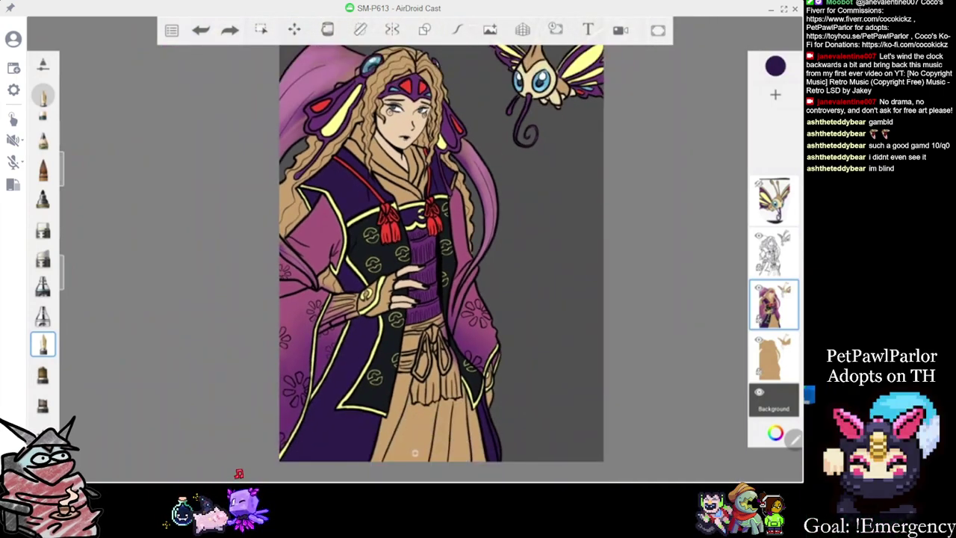
scroll(414, 453, up, 5)
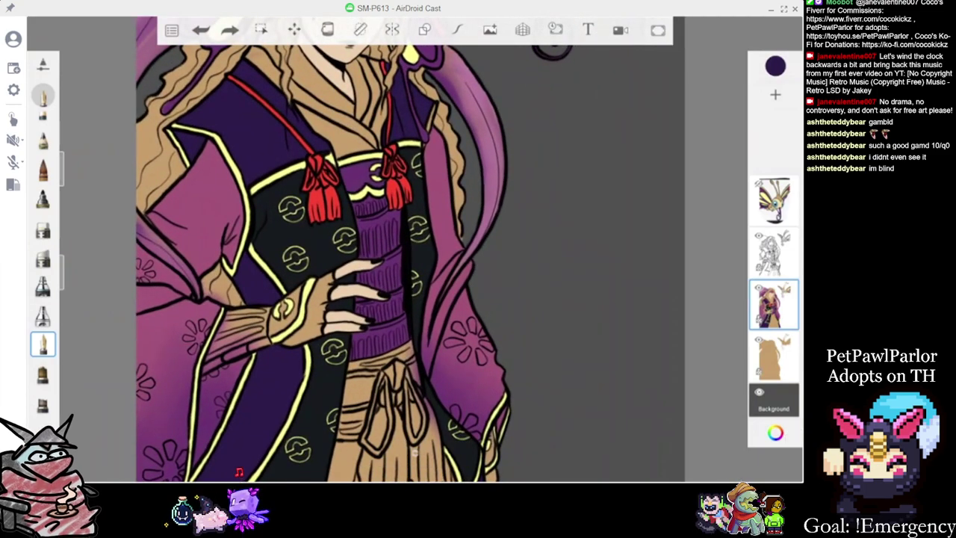
click(327, 30)
click(381, 250)
scroll(414, 254, down, 5)
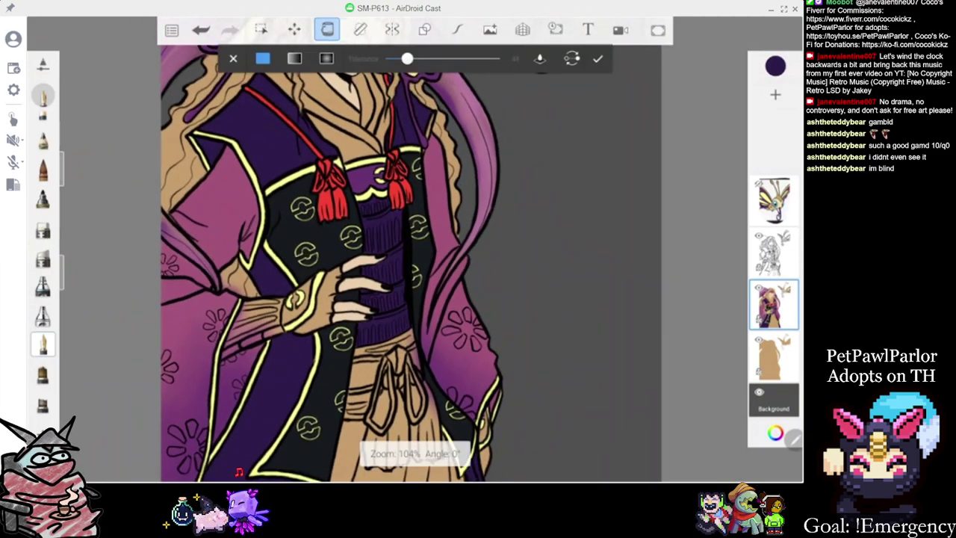
scroll(407, 315, down, 1)
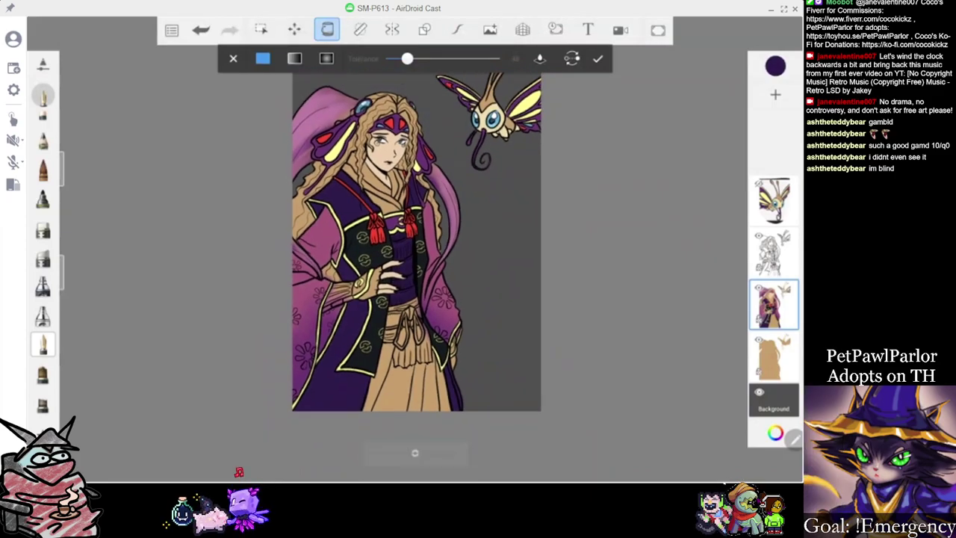
scroll(414, 453, up, 3)
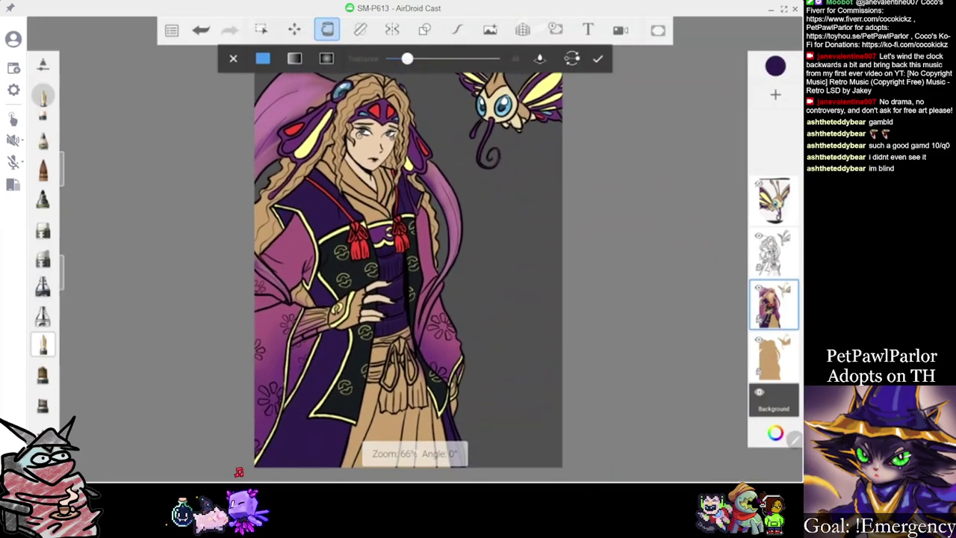
key(ctrl+z)
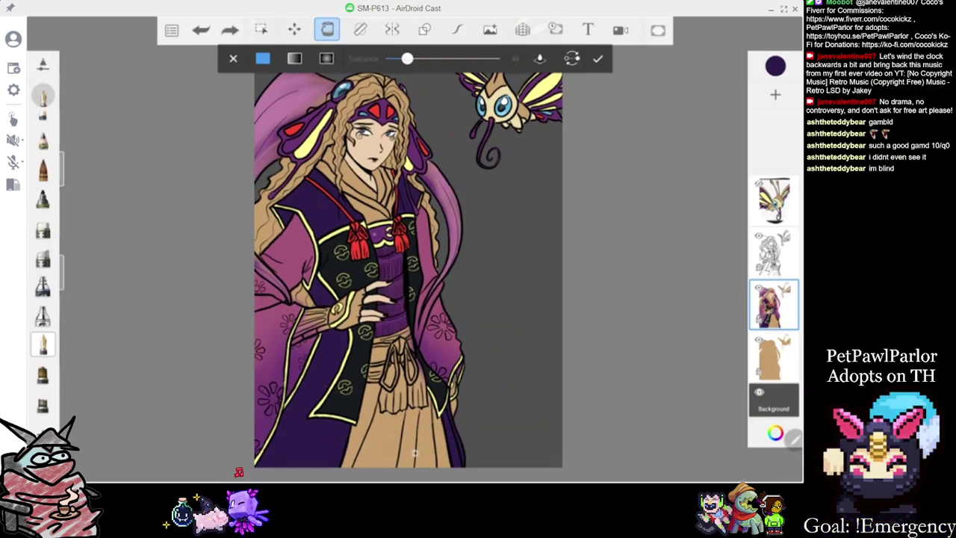
Sample the flowing scarf's mauve pink and fill the bodice section above the scalloped yellow trim with it
click(448, 171)
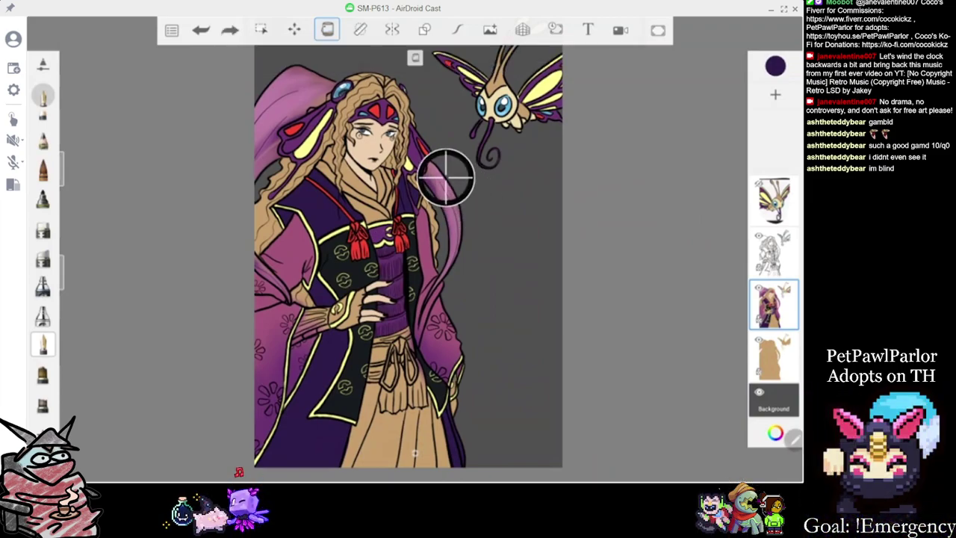
click(381, 234)
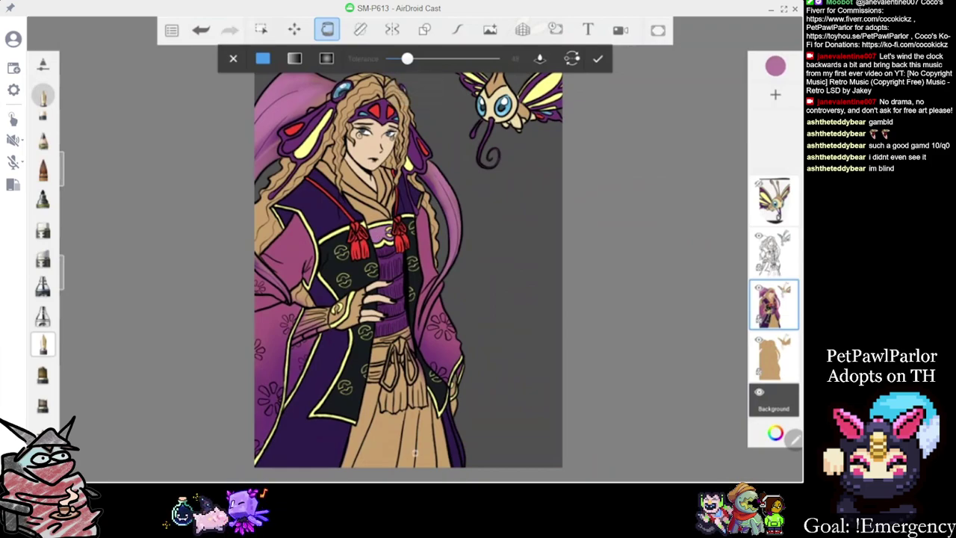
click(597, 58)
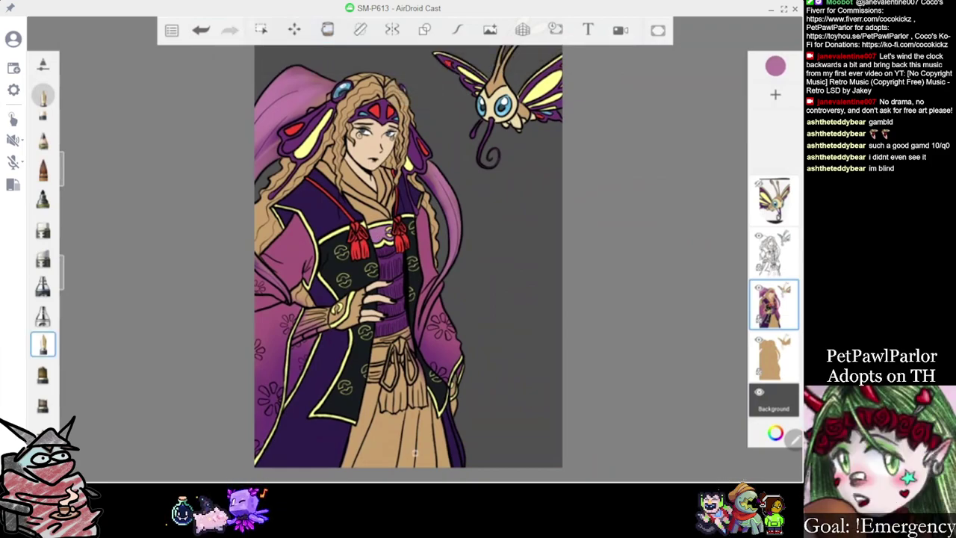
scroll(408, 254, up, 2)
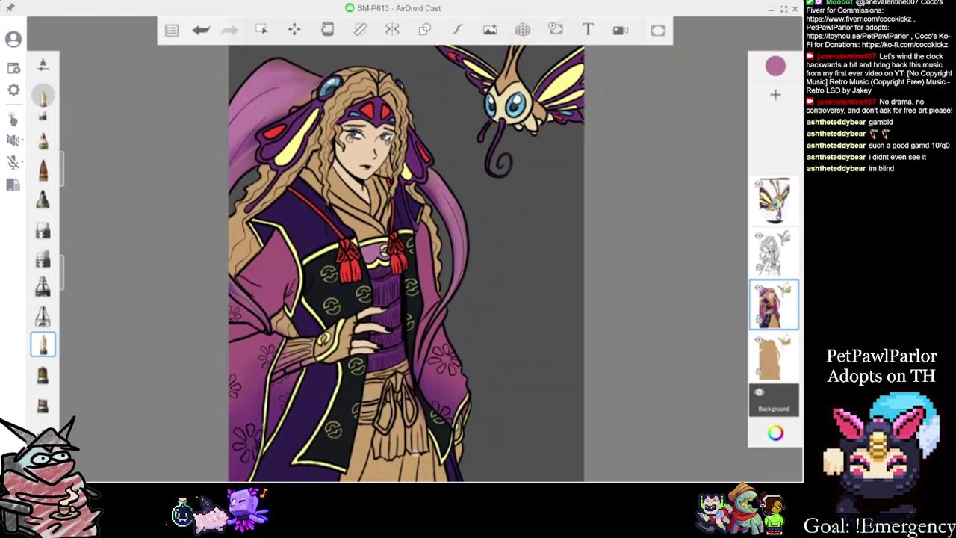
Sample the tassels' red and paint the knot of the waist sash bow with it
click(775, 66)
click(728, 159)
drag(415, 221, 393, 260)
scroll(388, 299, down, 2)
scroll(377, 373, up, 8)
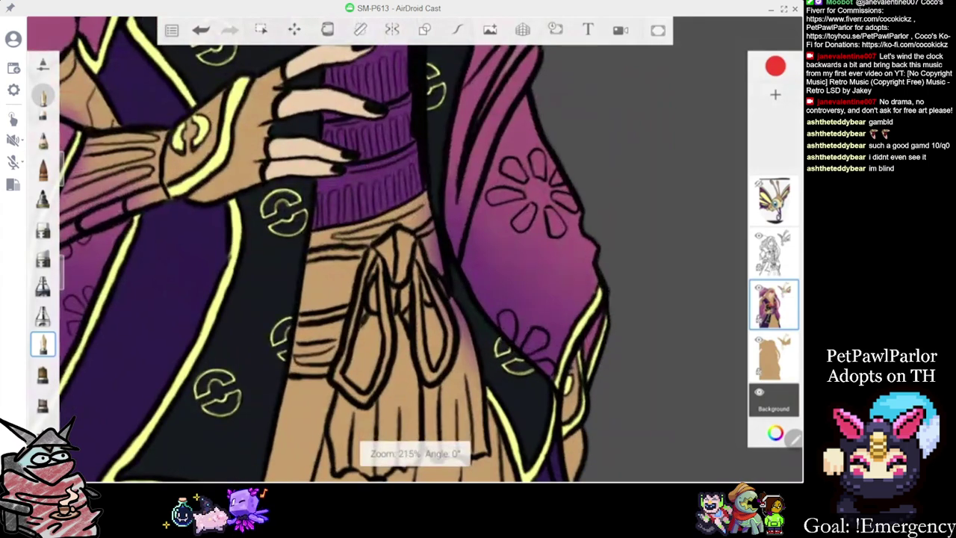
scroll(403, 381, up, 2)
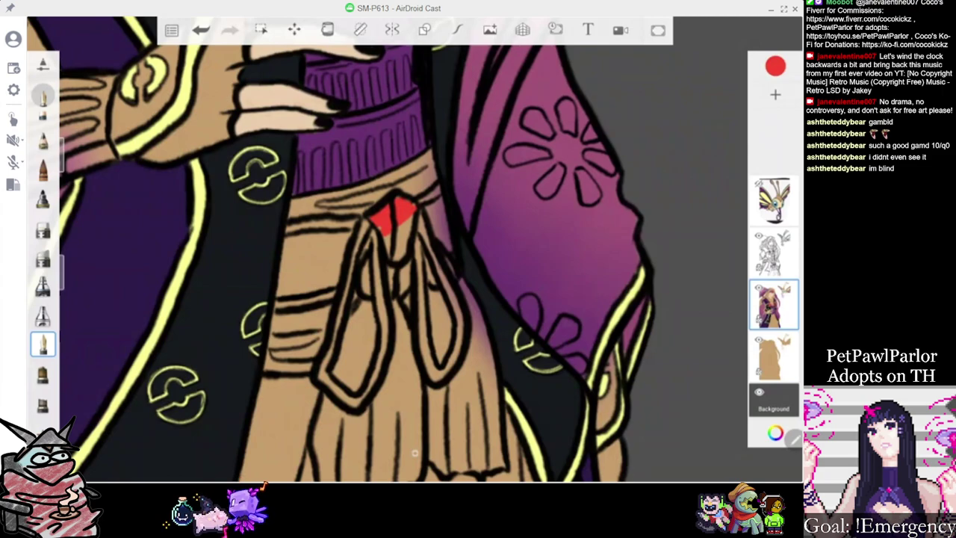
scroll(523, 254, up, 2)
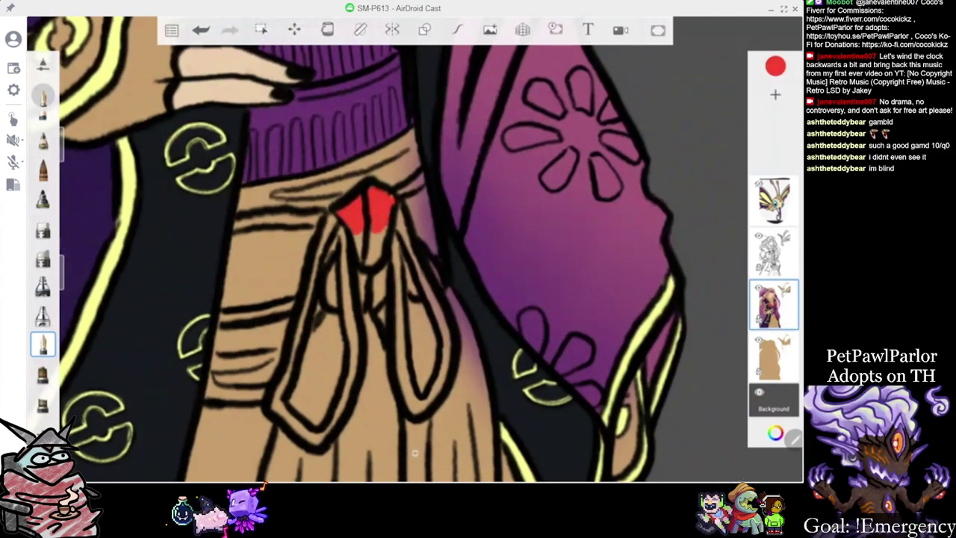
scroll(374, 246, up, 1)
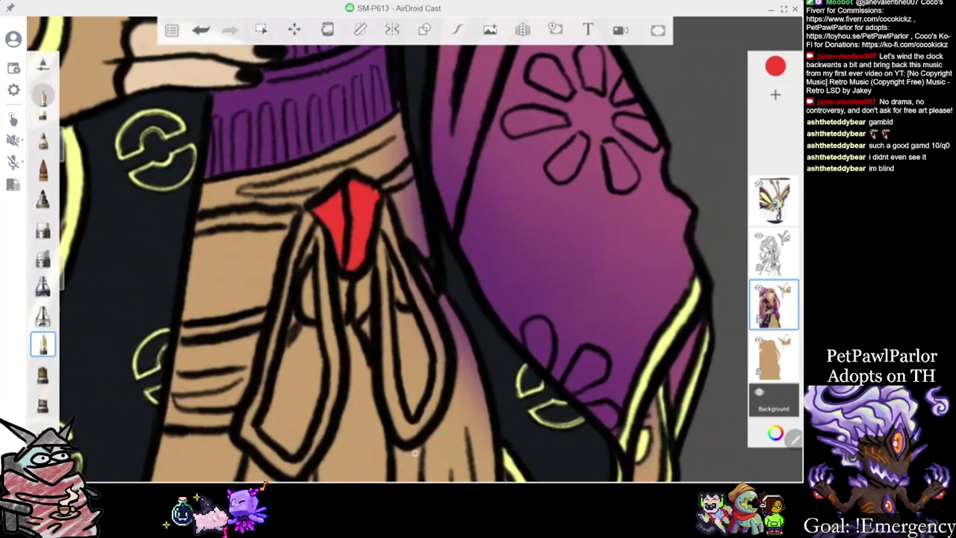
Paint the bands of both hanging loops of the waist sash bow red
drag(291, 278, 267, 357)
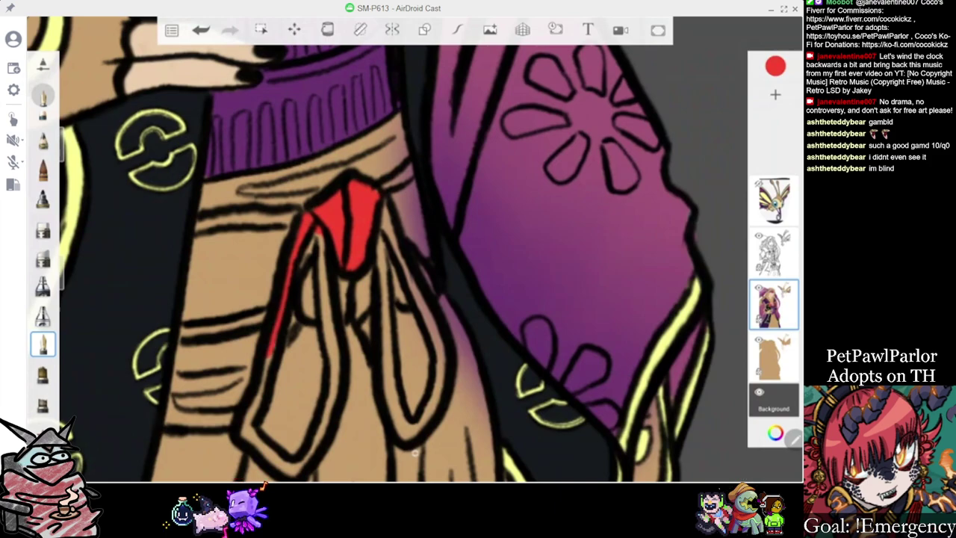
mouse_move(262, 394)
mouse_down()
mouse_move(244, 434)
mouse_move(297, 471)
mouse_up()
drag(327, 415, 333, 333)
drag(323, 267, 316, 234)
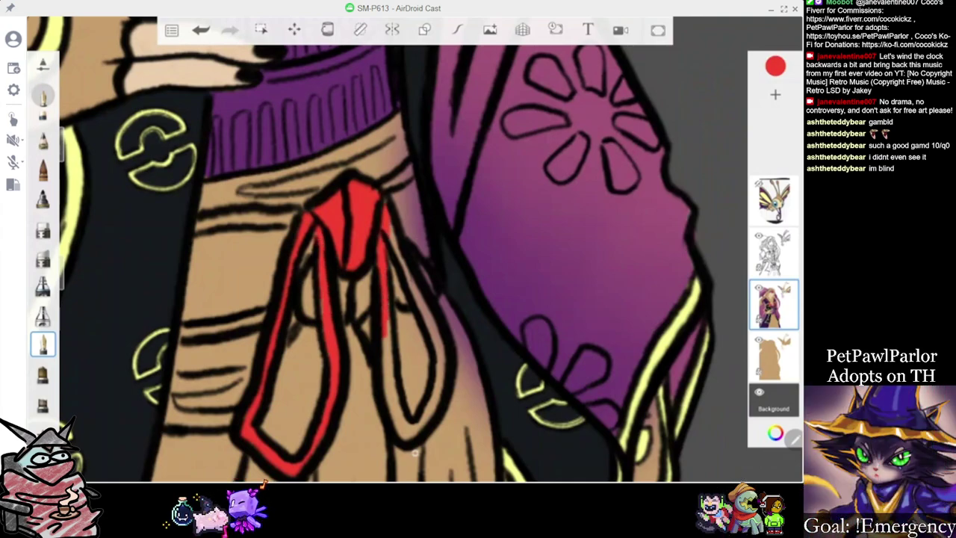
drag(390, 380, 393, 421)
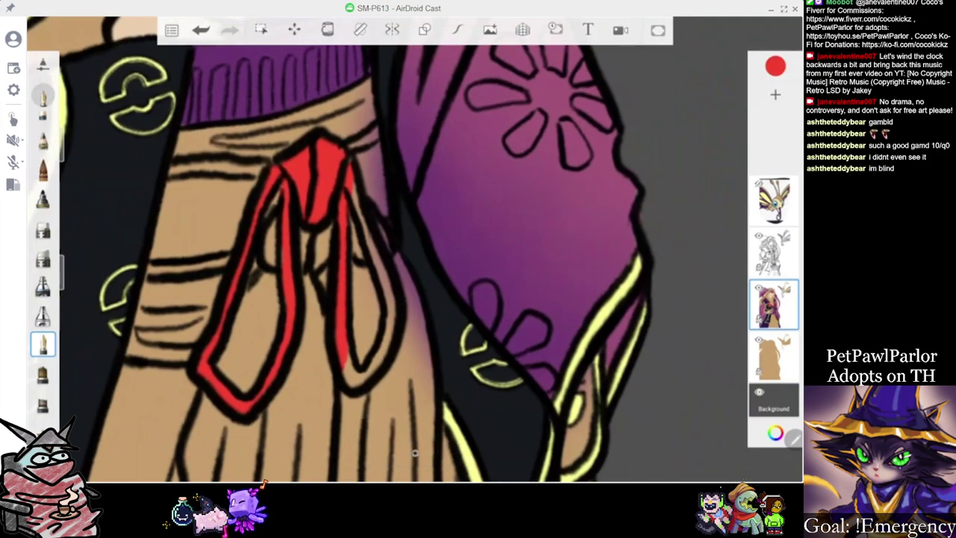
drag(345, 345, 354, 386)
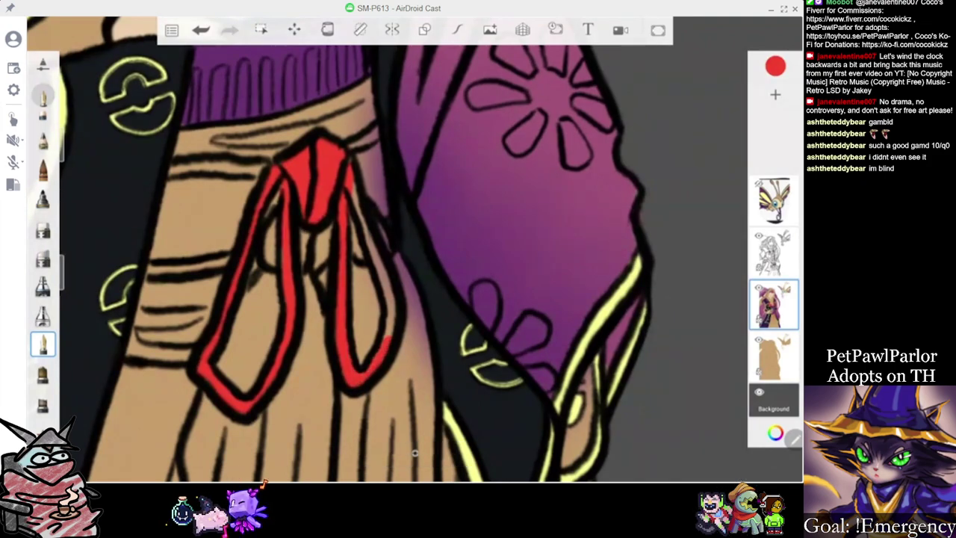
mouse_move(388, 341)
mouse_down()
mouse_move(390, 290)
mouse_move(352, 184)
mouse_up()
Paint the inside of the bow's left loop red, along with most of the left pleated tail beneath it
scroll(331, 249, down, 2)
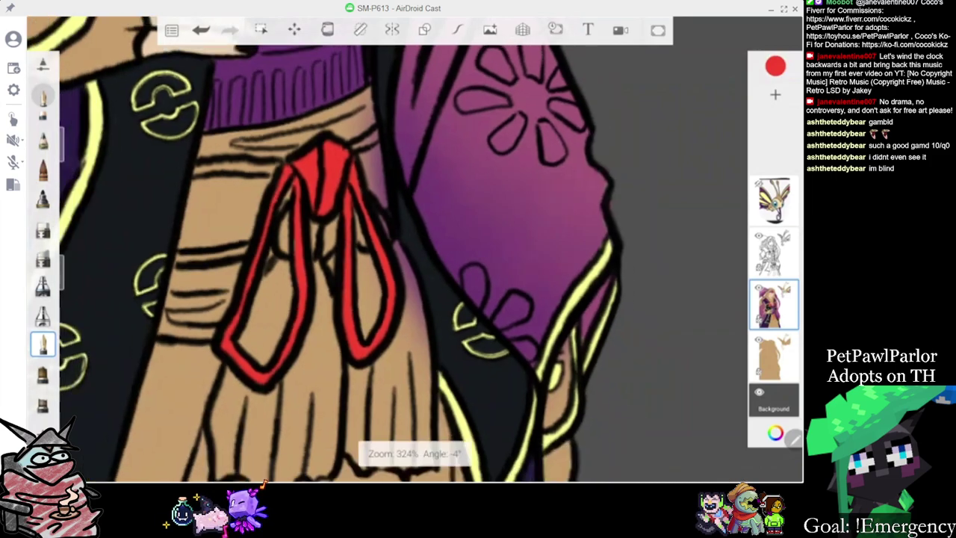
mouse_move(274, 187)
mouse_down()
mouse_move(279, 220)
mouse_move(253, 258)
mouse_up()
mouse_move(285, 228)
mouse_down()
mouse_move(240, 300)
mouse_move(270, 328)
mouse_move(215, 395)
mouse_move(230, 430)
mouse_move(248, 428)
mouse_move(275, 365)
mouse_move(241, 409)
mouse_move(234, 359)
mouse_up()
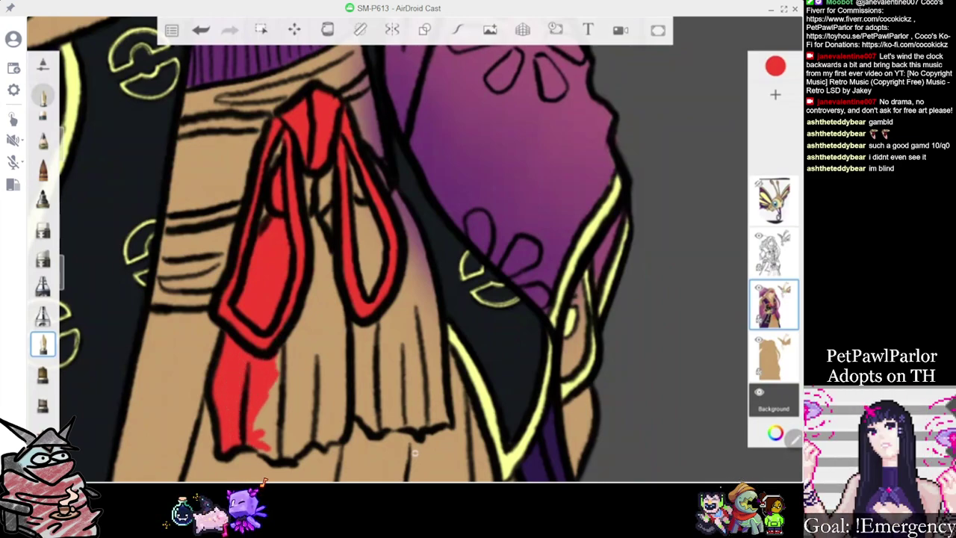
drag(271, 382, 270, 428)
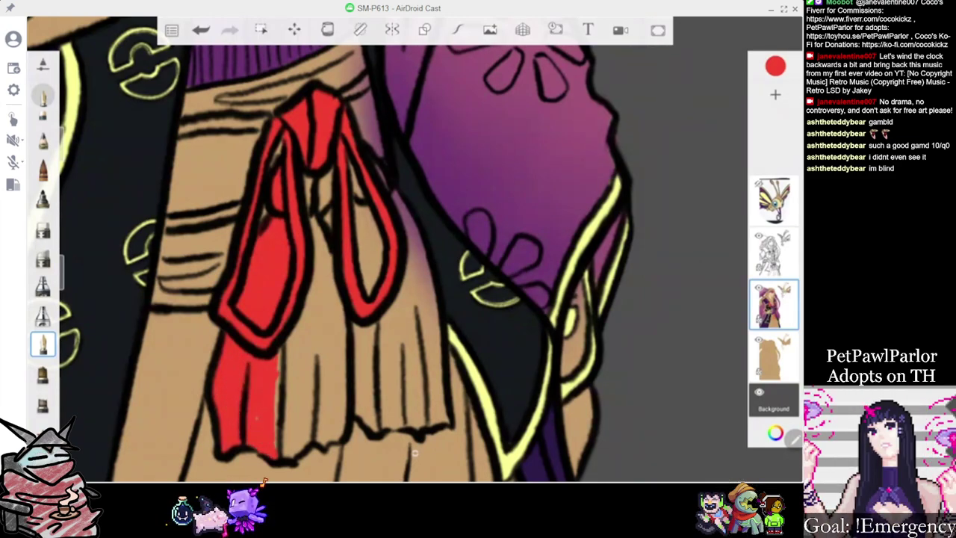
drag(283, 344, 279, 428)
drag(283, 387, 291, 451)
drag(296, 417, 308, 452)
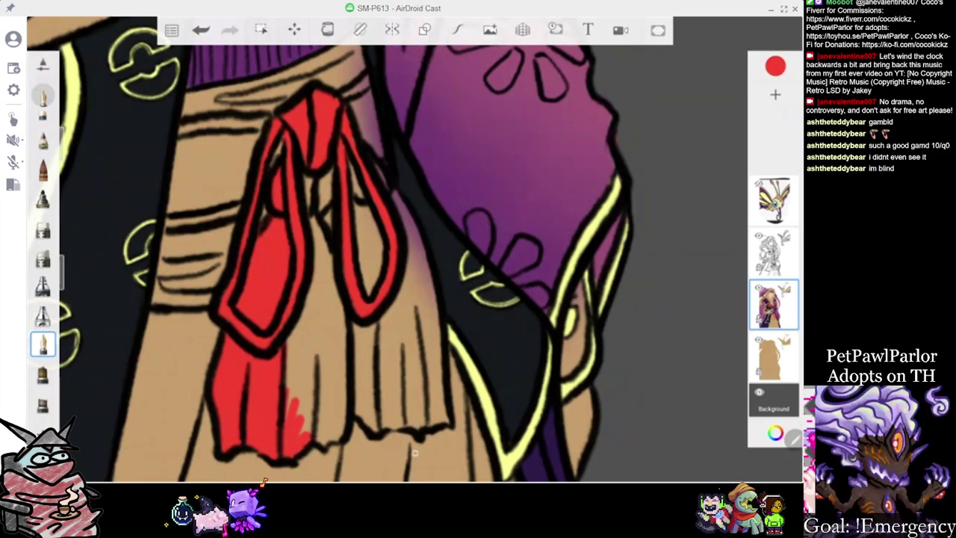
drag(323, 399, 307, 434)
drag(326, 370, 300, 415)
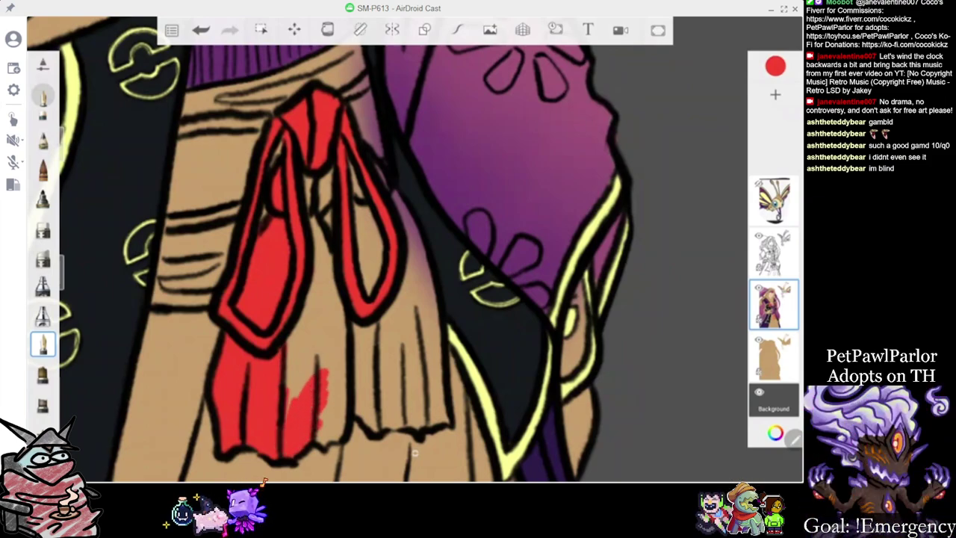
drag(340, 336, 299, 406)
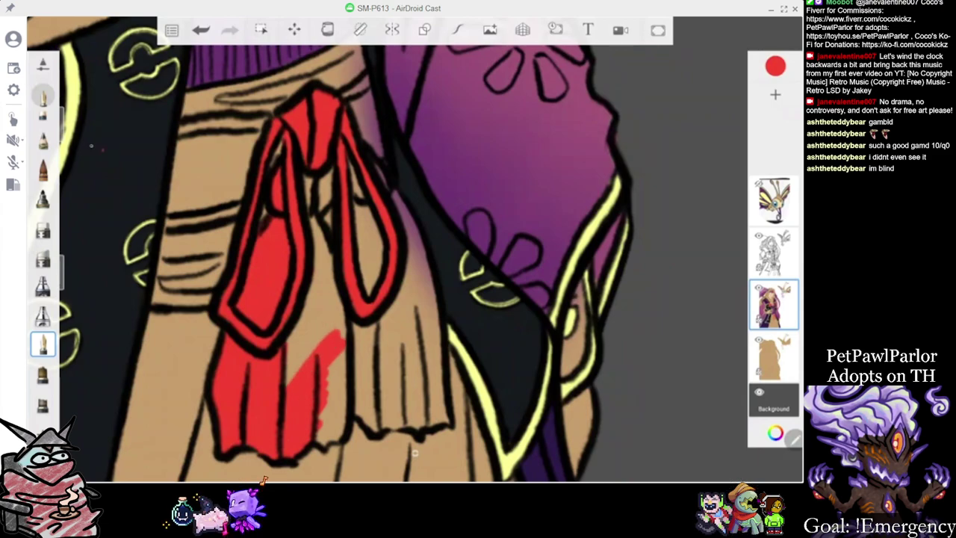
Fill the gaps under the bow's knot, between the loops and inside the right loop with red
mouse_move(363, 312)
mouse_down()
mouse_move(302, 388)
mouse_move(328, 278)
mouse_move(317, 221)
mouse_move(323, 179)
mouse_move(360, 242)
mouse_up()
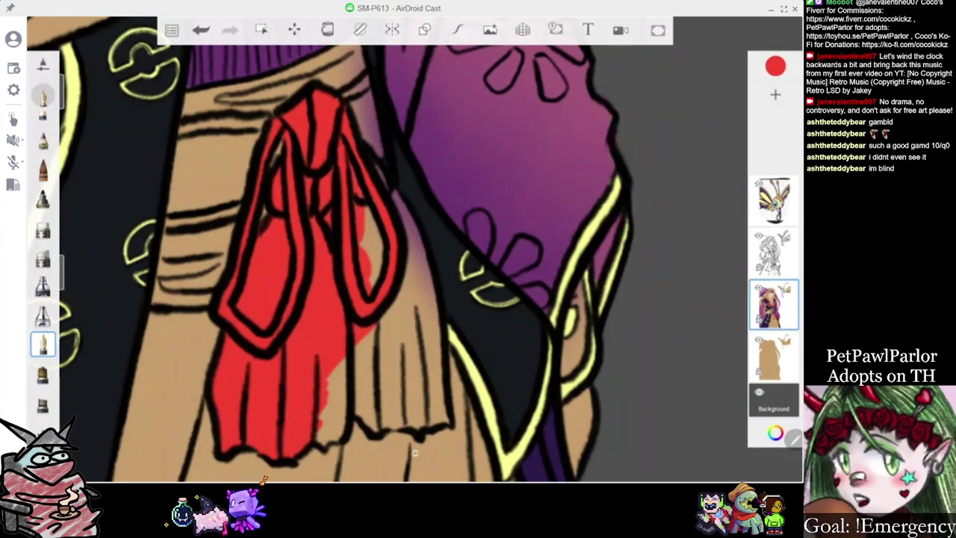
drag(415, 298, 354, 278)
mouse_move(316, 192)
mouse_down()
mouse_move(316, 243)
mouse_move(322, 185)
mouse_move(325, 244)
mouse_up()
drag(333, 283, 310, 306)
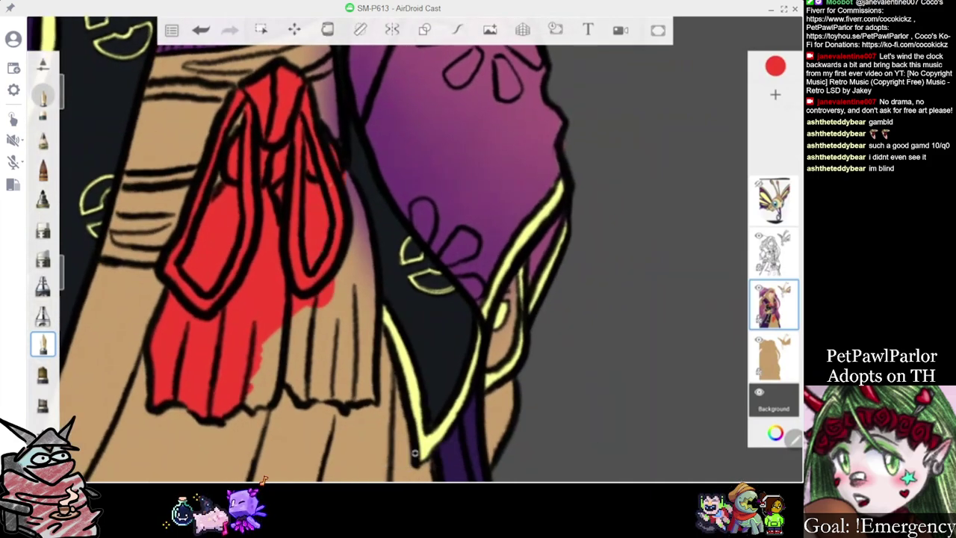
Paint the right pleated tail of the bow and the rest of the left tail red down to their ragged hems
drag(355, 224, 349, 363)
mouse_move(366, 290)
mouse_down()
mouse_move(364, 366)
mouse_move(343, 384)
mouse_up()
drag(332, 279, 328, 383)
drag(311, 306, 308, 381)
drag(294, 311, 291, 376)
drag(266, 328, 261, 386)
drag(261, 378, 251, 405)
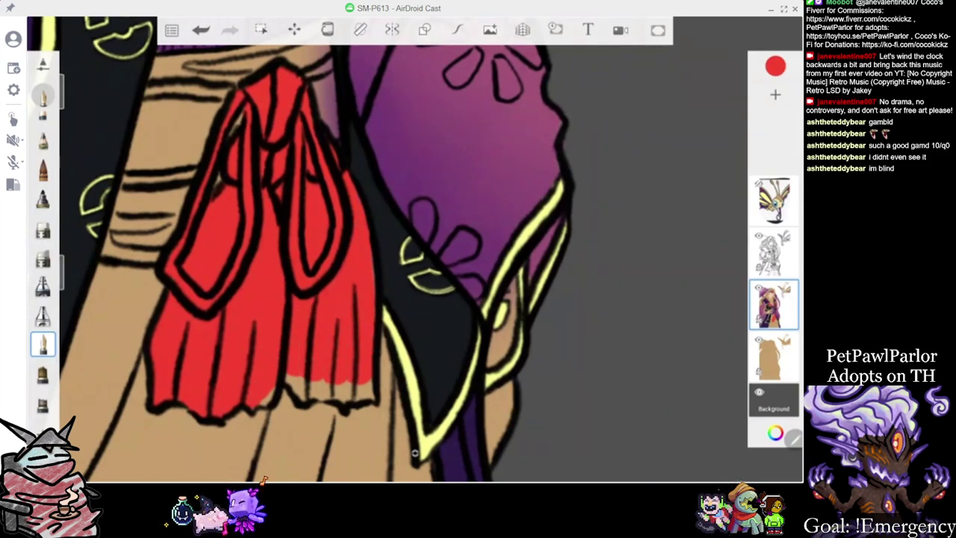
mouse_move(295, 379)
mouse_down()
mouse_move(321, 397)
mouse_move(371, 398)
mouse_up()
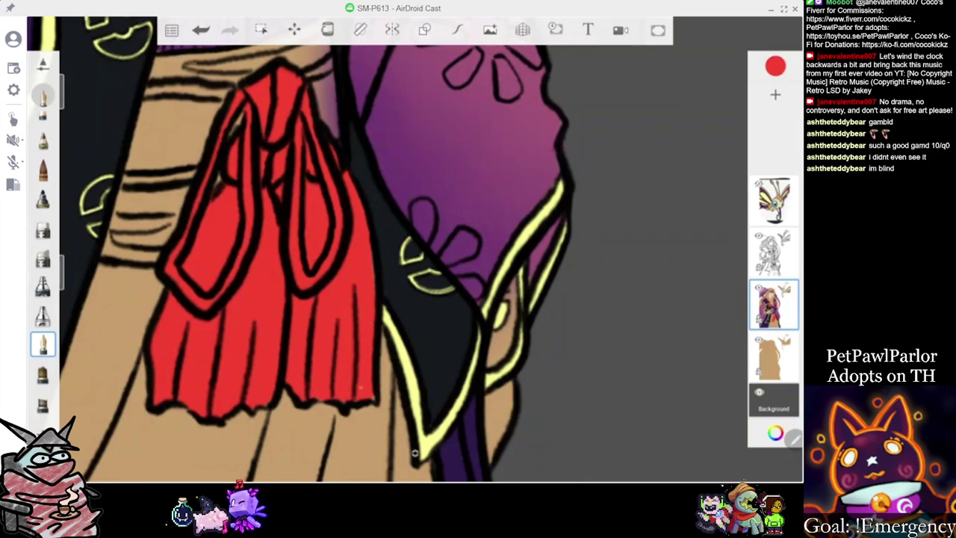
Change the brush colour to a light grey with saturation 0 and lightness 91
scroll(415, 452, down, 5)
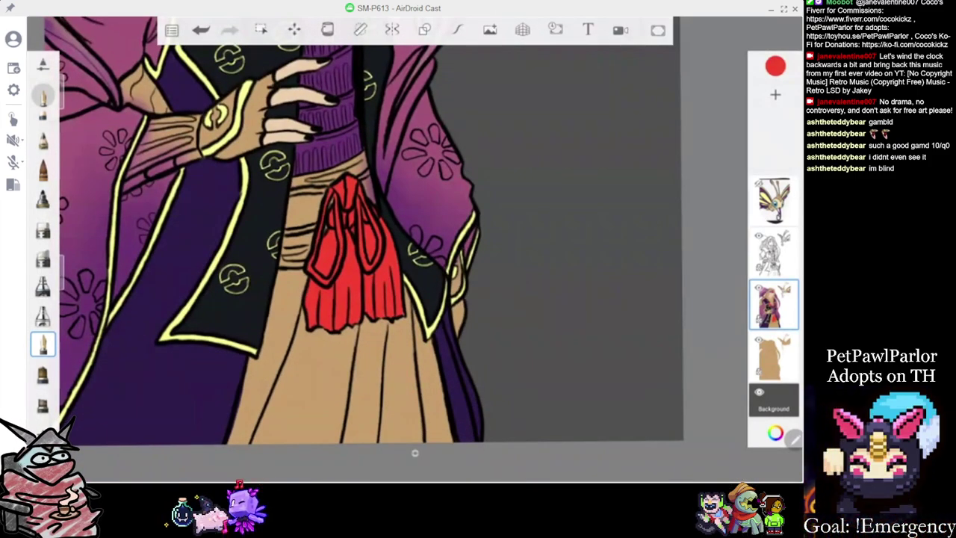
scroll(415, 453, down, 3)
scroll(415, 452, down, 3)
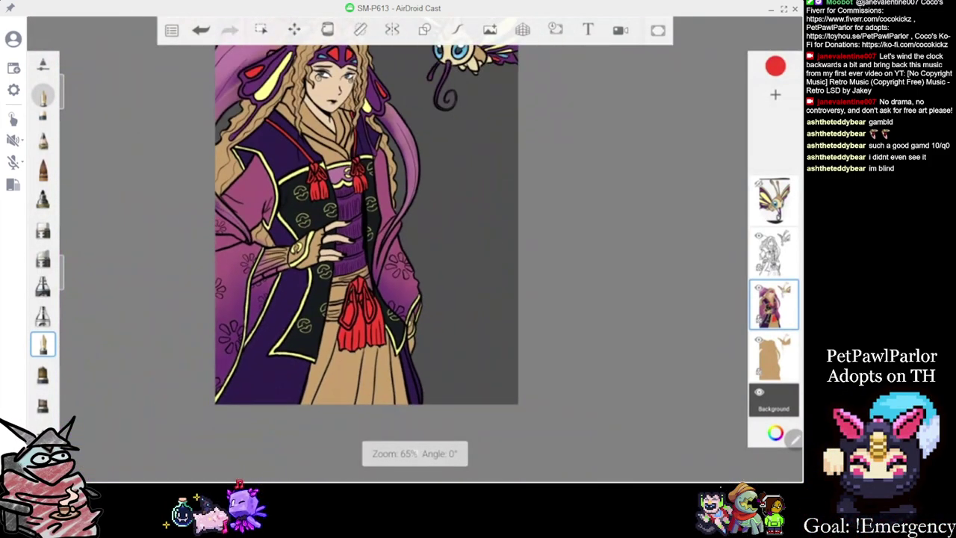
scroll(415, 453, down, 2)
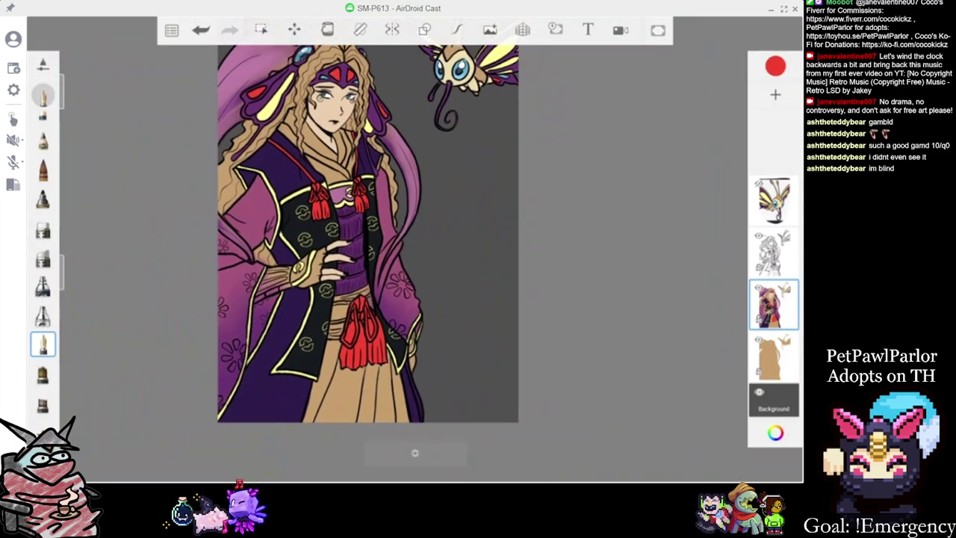
click(775, 66)
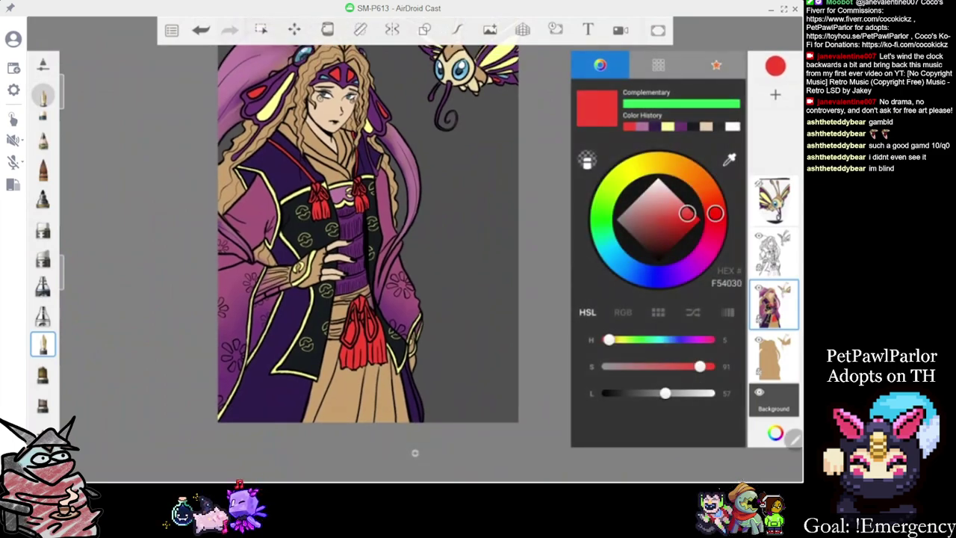
drag(659, 178, 650, 185)
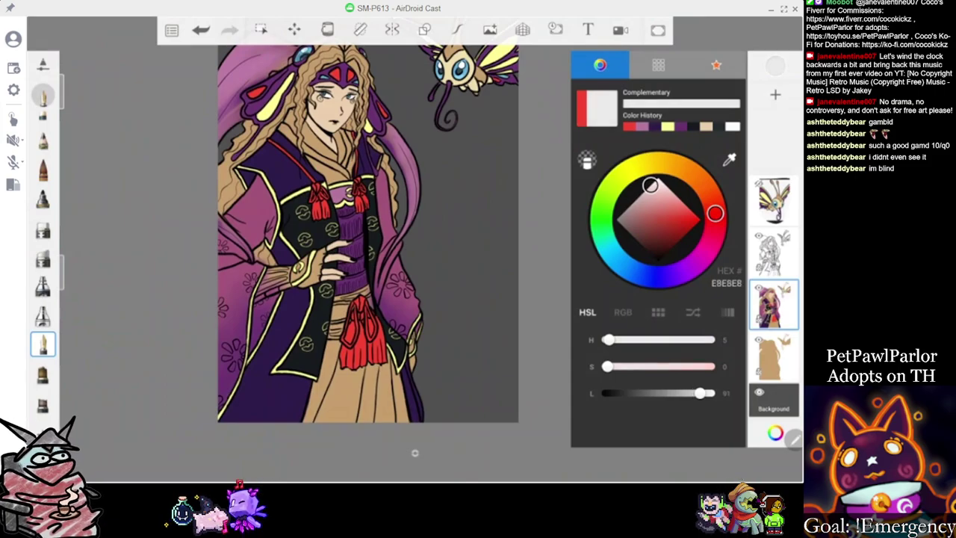
scroll(359, 224, up, 5)
drag(62, 106, 63, 100)
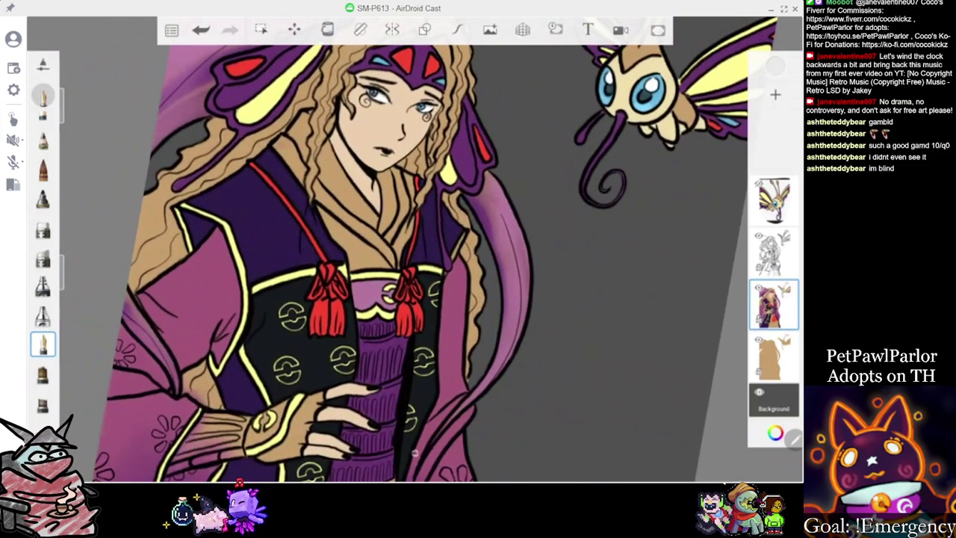
Undo the stray light grey stroke beside the neck and paint the outer collar section next to the dark indigo shoulder light grey
scroll(303, 174, up, 5)
mouse_move(369, 77)
mouse_down()
mouse_move(330, 90)
mouse_move(336, 128)
mouse_up()
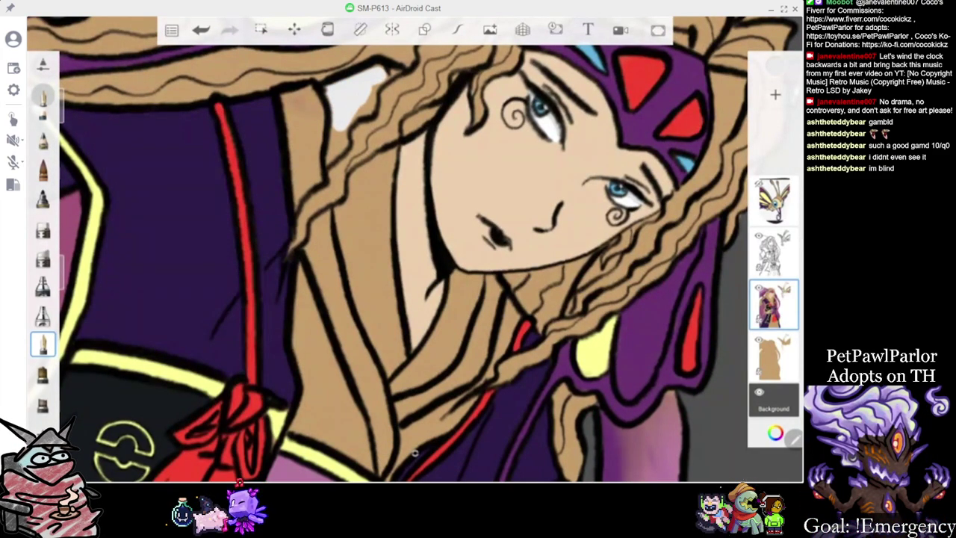
key(ctrl+z)
mouse_move(312, 93)
mouse_down()
mouse_move(289, 99)
mouse_move(306, 159)
mouse_move(296, 208)
mouse_up()
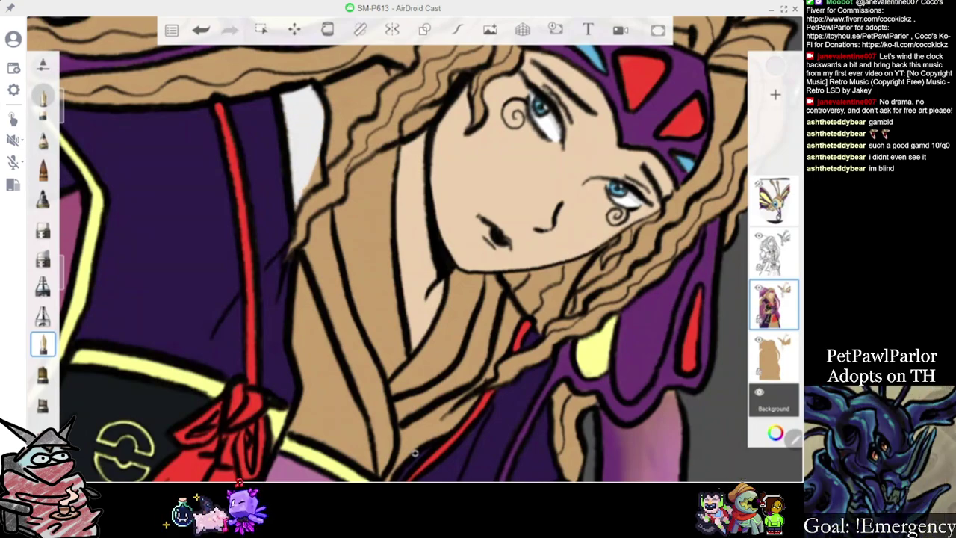
scroll(359, 224, down, 5)
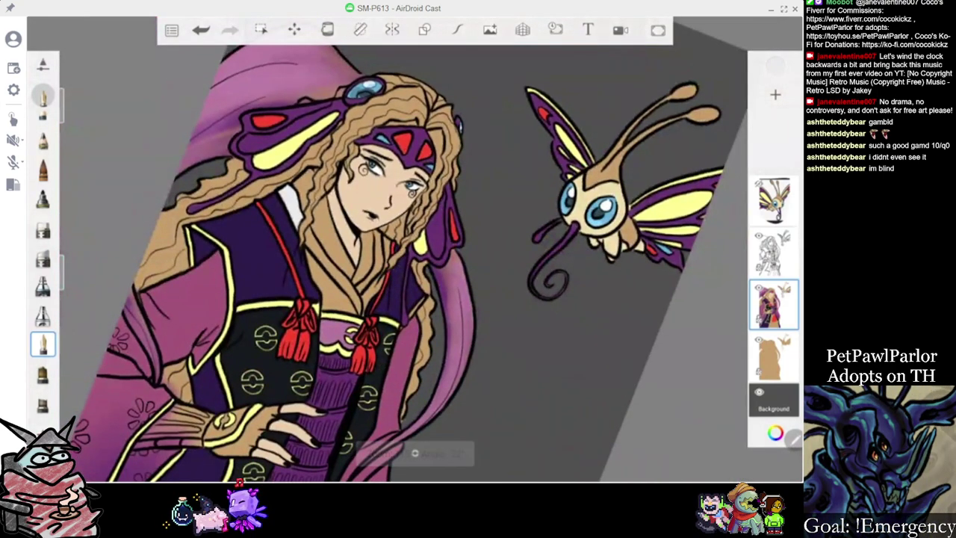
Paint the collar band below the hair strand down to the bodice and the matching band on the opposite lapel light grey
scroll(336, 202, up, 5)
mouse_move(319, 191)
mouse_down()
mouse_move(308, 213)
mouse_move(322, 188)
mouse_move(315, 211)
mouse_move(308, 201)
mouse_move(345, 317)
mouse_move(392, 396)
mouse_move(395, 462)
mouse_up()
click(201, 30)
scroll(404, 254, down, 5)
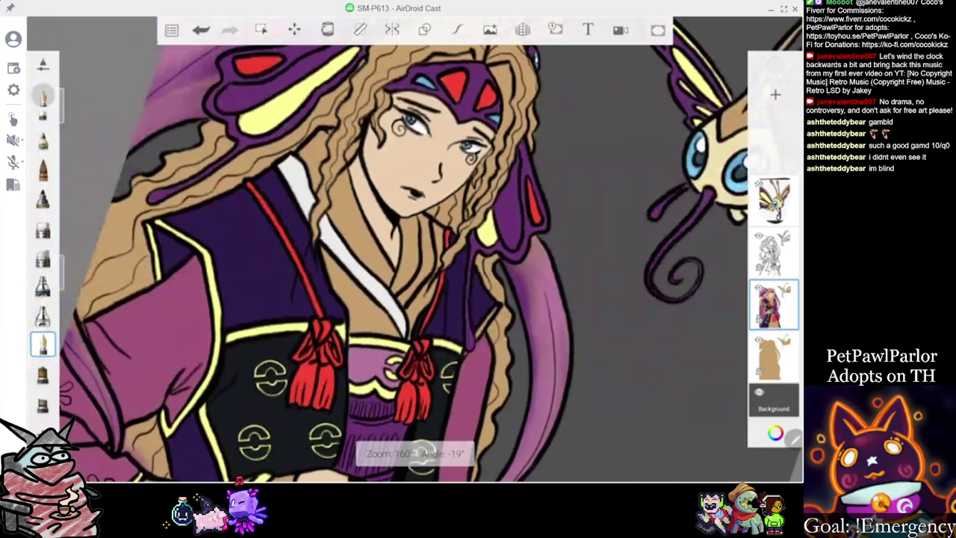
scroll(403, 253, up, 4)
drag(378, 301, 363, 325)
drag(390, 276, 415, 224)
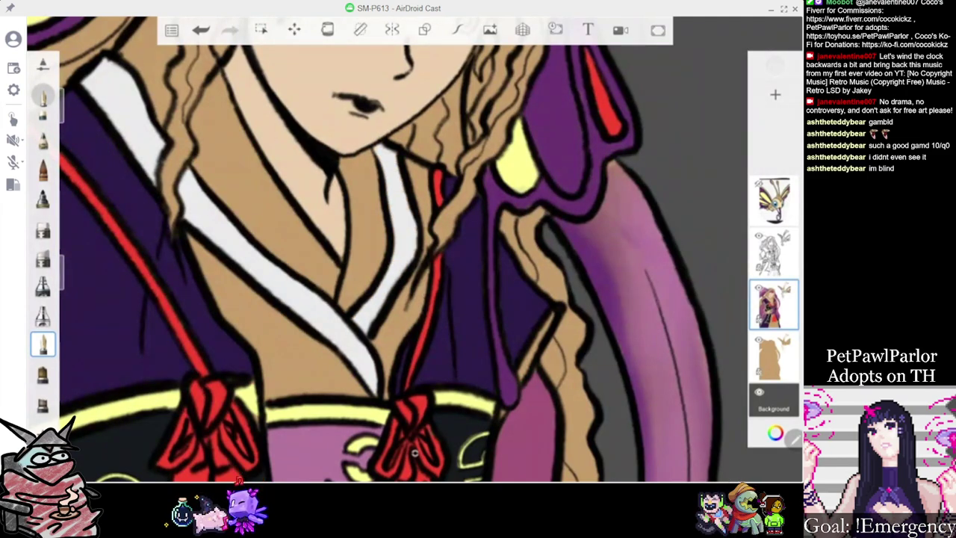
Start painting the folds of the waist sash beside the red bow's knot light grey
scroll(403, 253, down, 6)
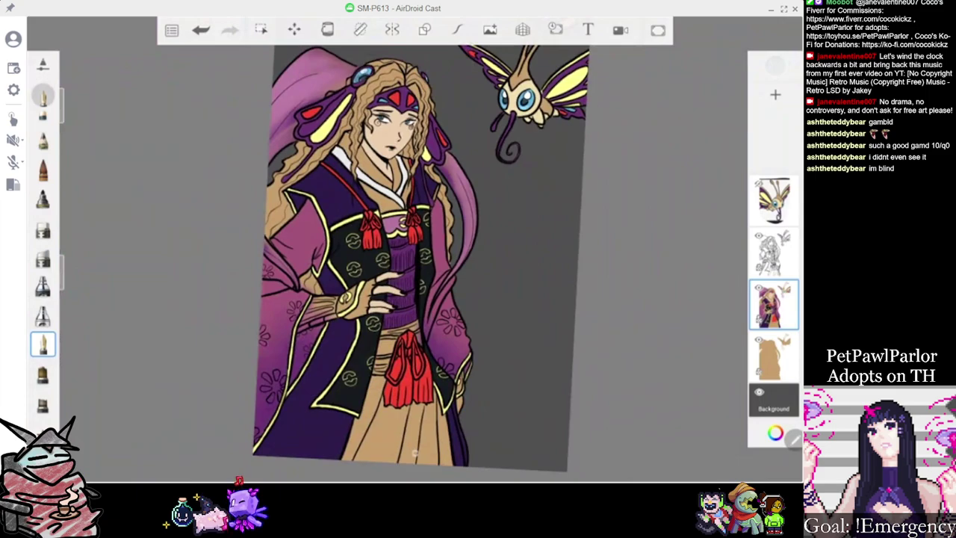
scroll(403, 254, up, 2)
scroll(414, 254, up, 3)
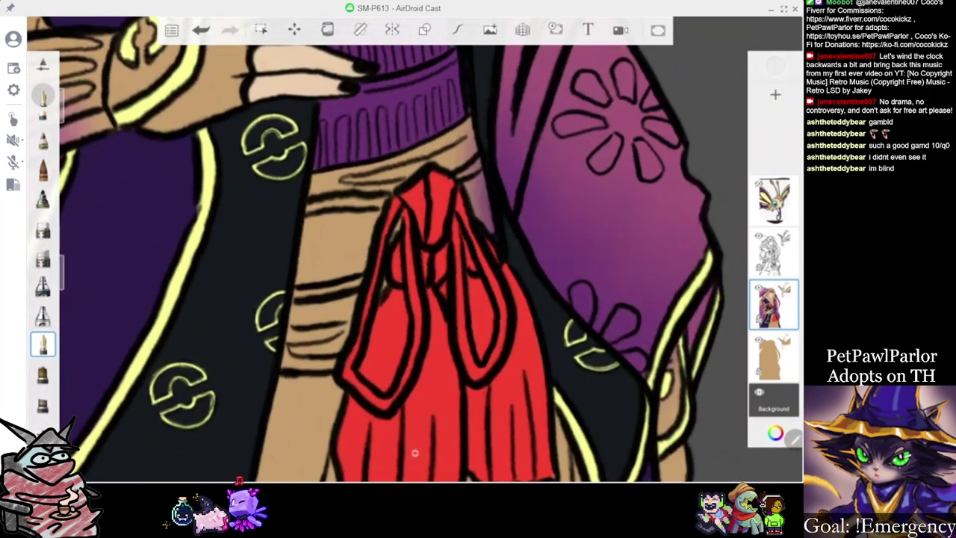
click(171, 30)
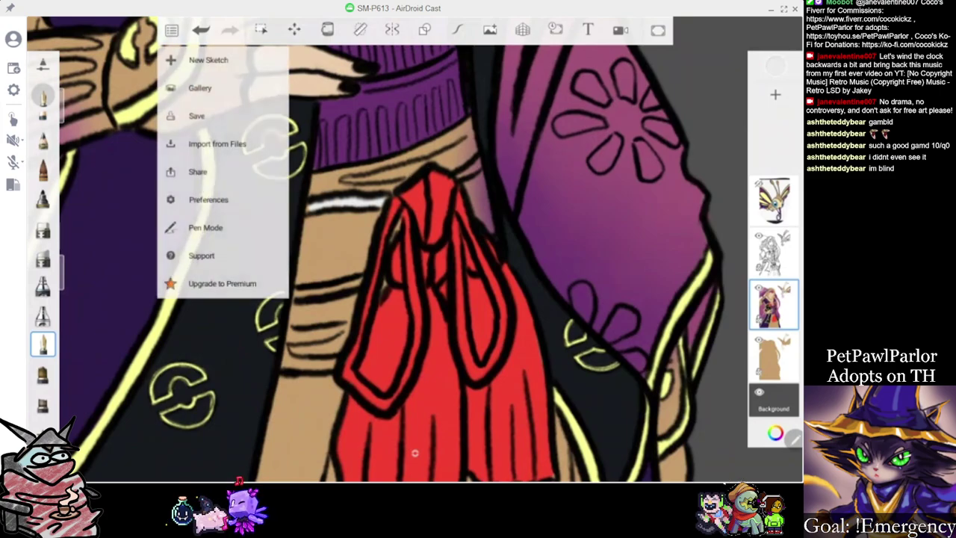
Undo the white stroke on the waist wrap
click(201, 30)
scroll(415, 452, down, 5)
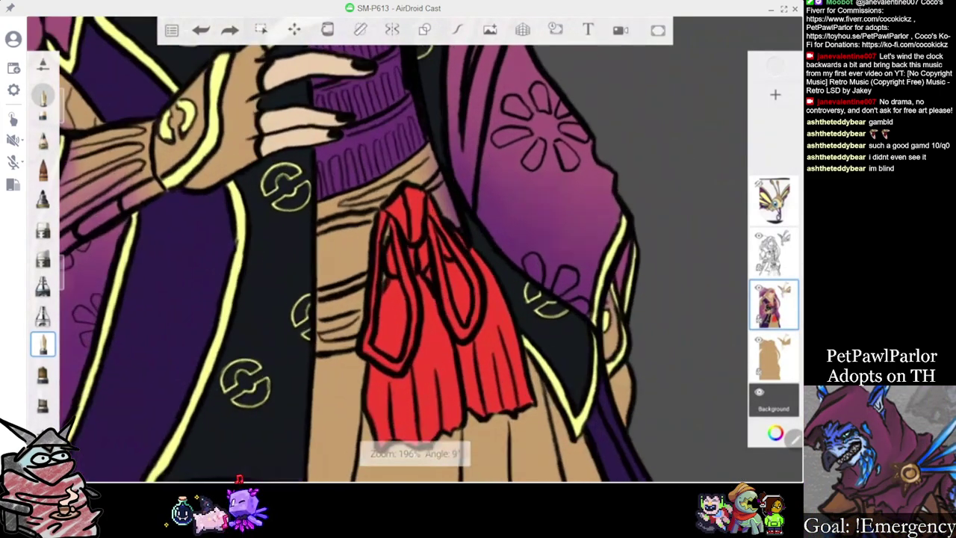
scroll(416, 224, down, 2)
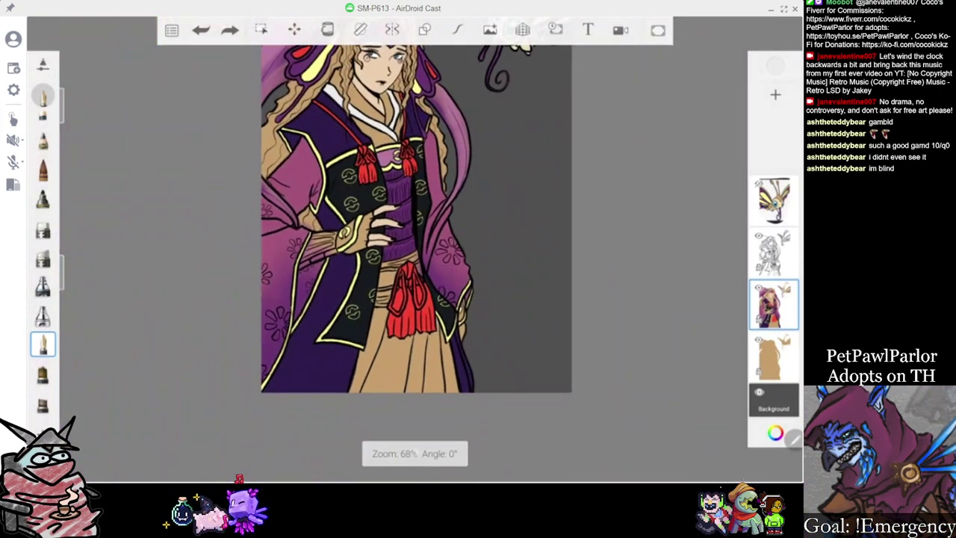
scroll(415, 224, down, 2)
scroll(414, 453, up, 5)
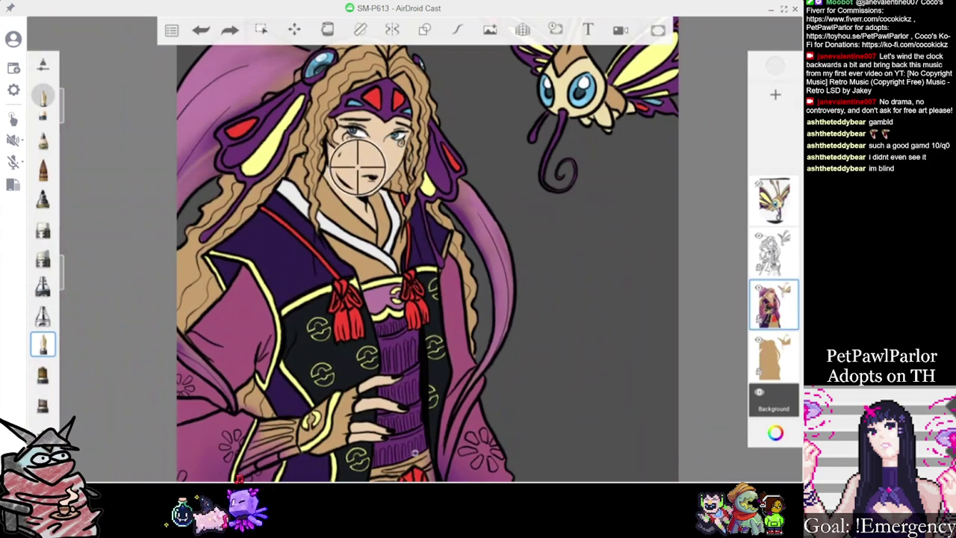
Sample the pale yellow from the headdress and flood-fill the white collar trim with it, then return to the paint brush
drag(357, 168, 270, 161)
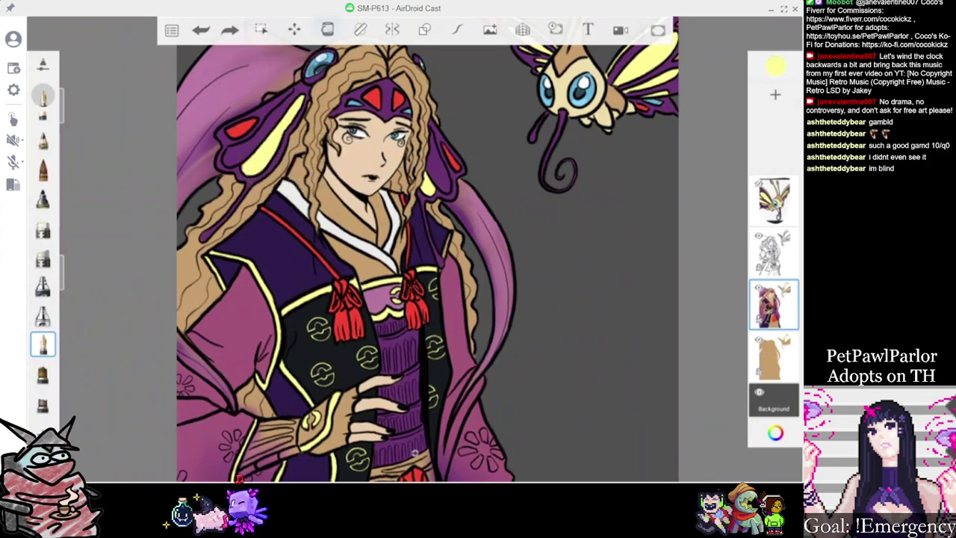
click(327, 30)
scroll(379, 255, up, 3)
click(315, 229)
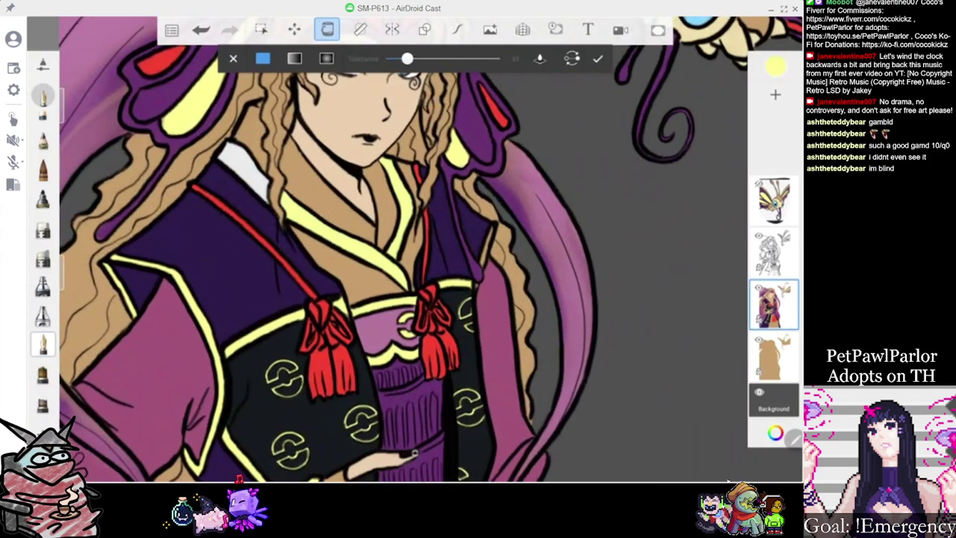
scroll(419, 261, down, 3)
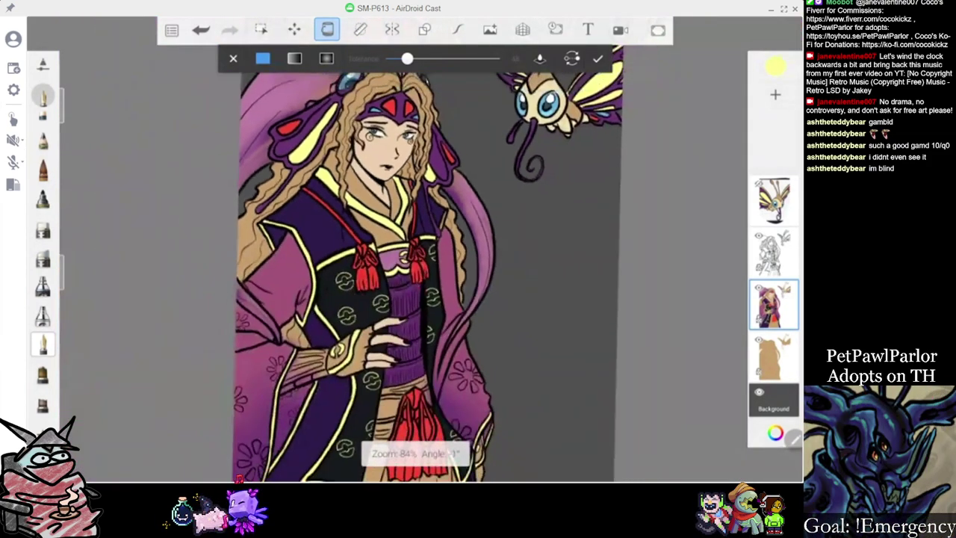
click(597, 58)
click(42, 343)
scroll(418, 261, down, 2)
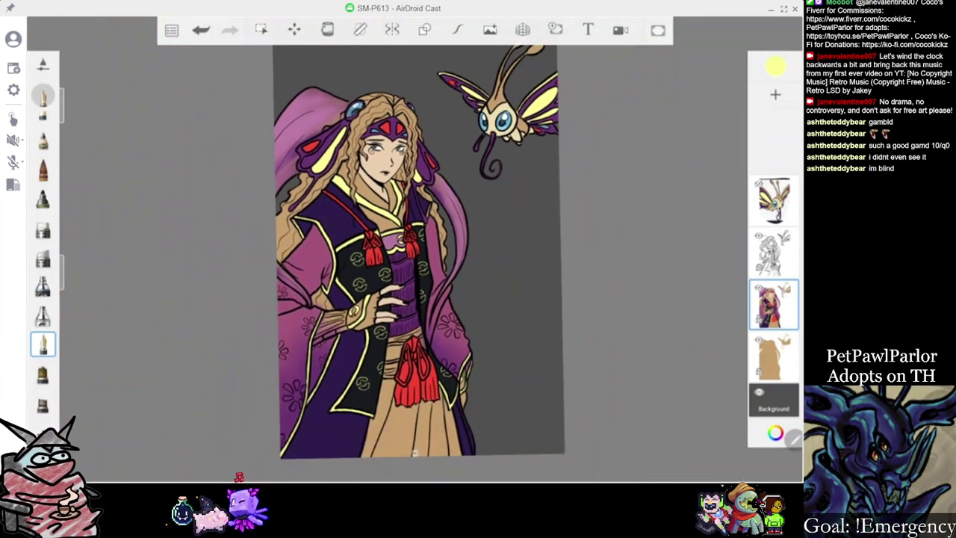
Sample the sleeve's magenta and paint the tan robe panels beneath the yellow collar trim on both sides
click(775, 66)
click(729, 160)
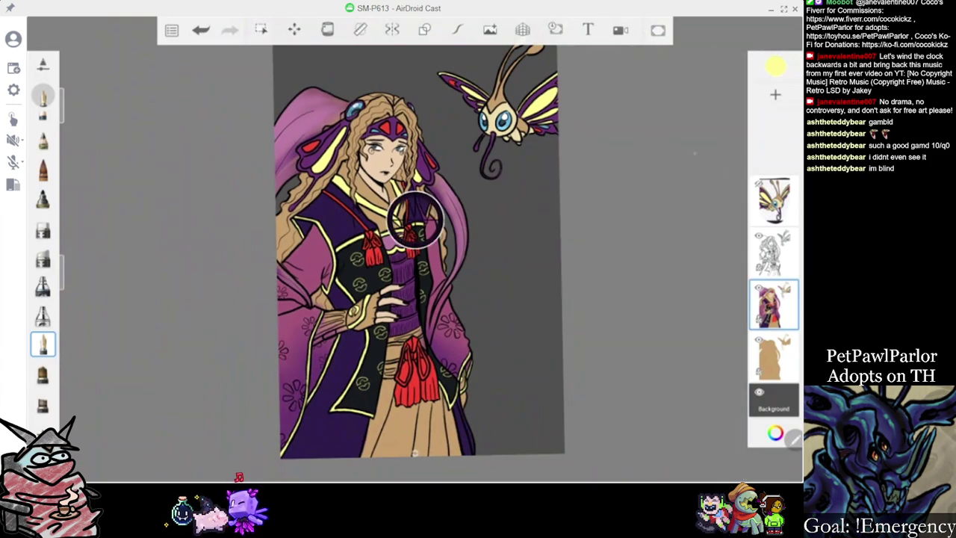
scroll(418, 261, up, 3)
click(343, 229)
scroll(418, 261, up, 5)
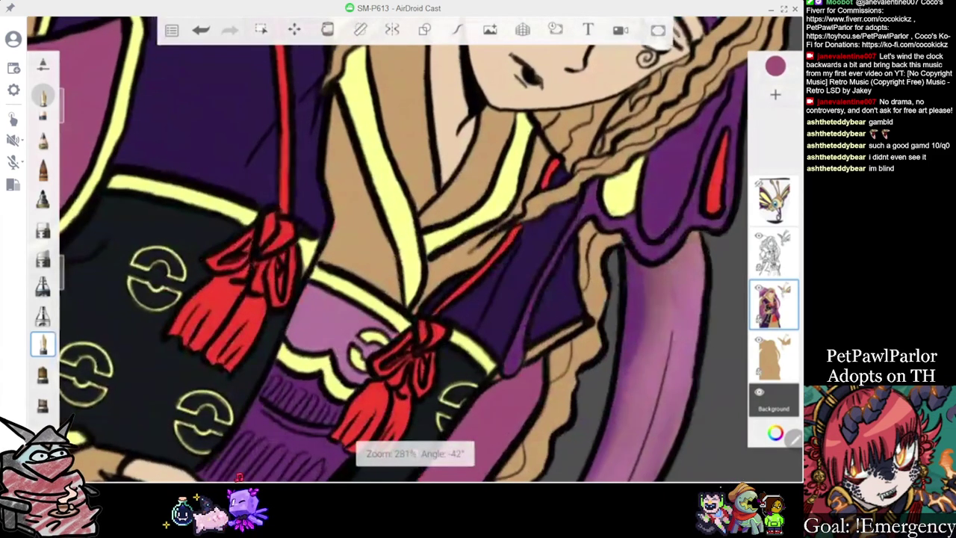
mouse_move(362, 228)
mouse_down()
mouse_move(337, 161)
mouse_move(335, 103)
mouse_move(387, 271)
mouse_move(344, 240)
mouse_move(324, 260)
mouse_move(398, 289)
mouse_up()
scroll(416, 249, up, 3)
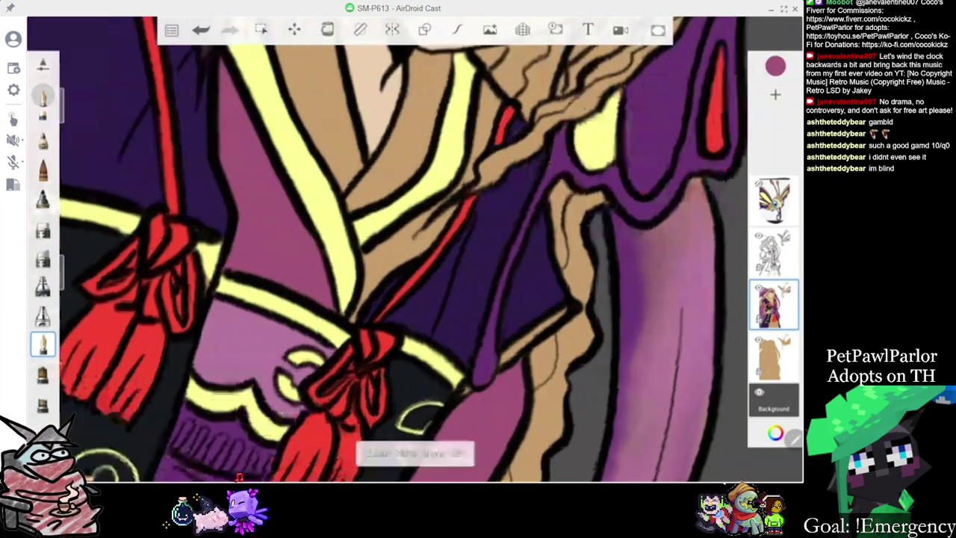
mouse_move(429, 212)
mouse_down()
mouse_move(358, 243)
mouse_move(358, 262)
mouse_move(367, 269)
mouse_move(426, 198)
mouse_move(463, 171)
mouse_move(486, 95)
mouse_up()
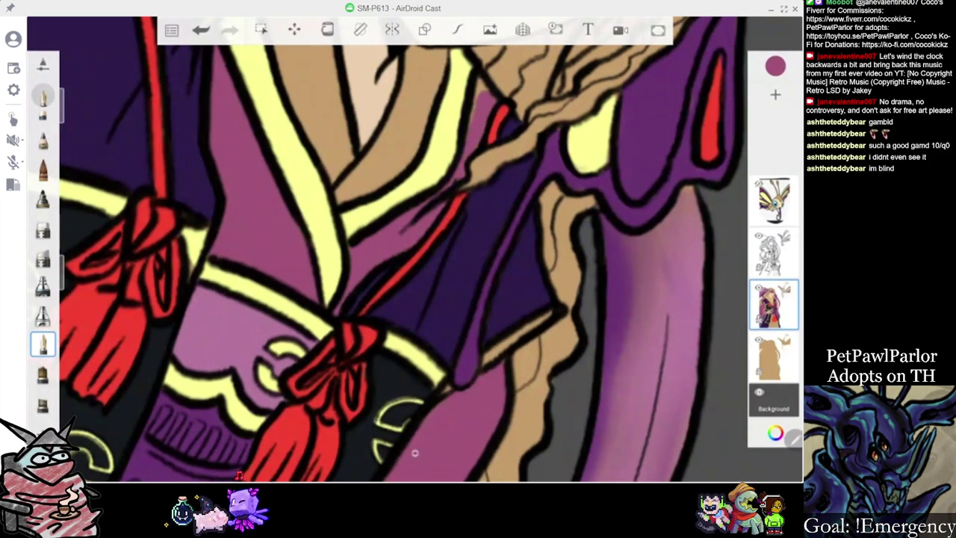
Sample deep purple from the lower sleeve and paint the tan undercollar section behind the hair strands beside the face
scroll(415, 262, down, 8)
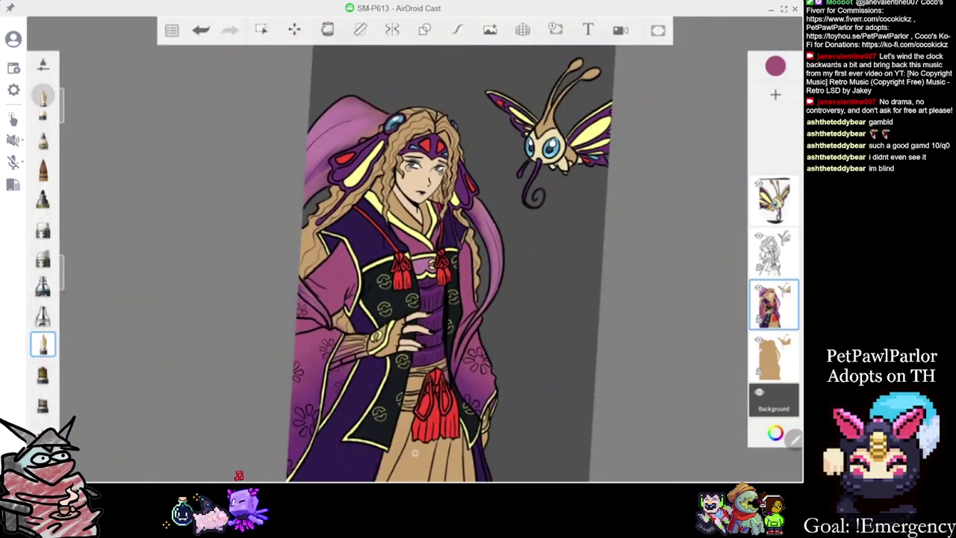
scroll(451, 262, down, 3)
click(775, 66)
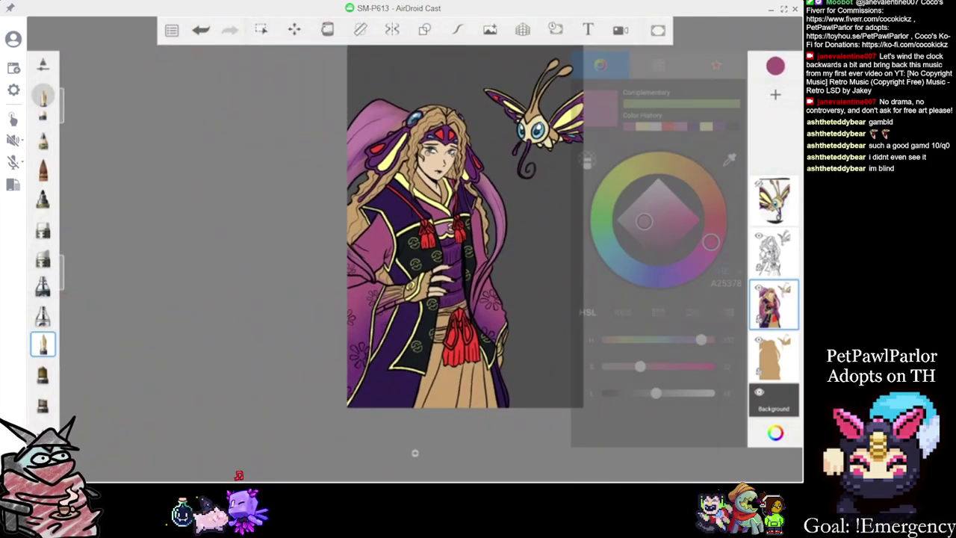
click(728, 160)
scroll(415, 452, up, 2)
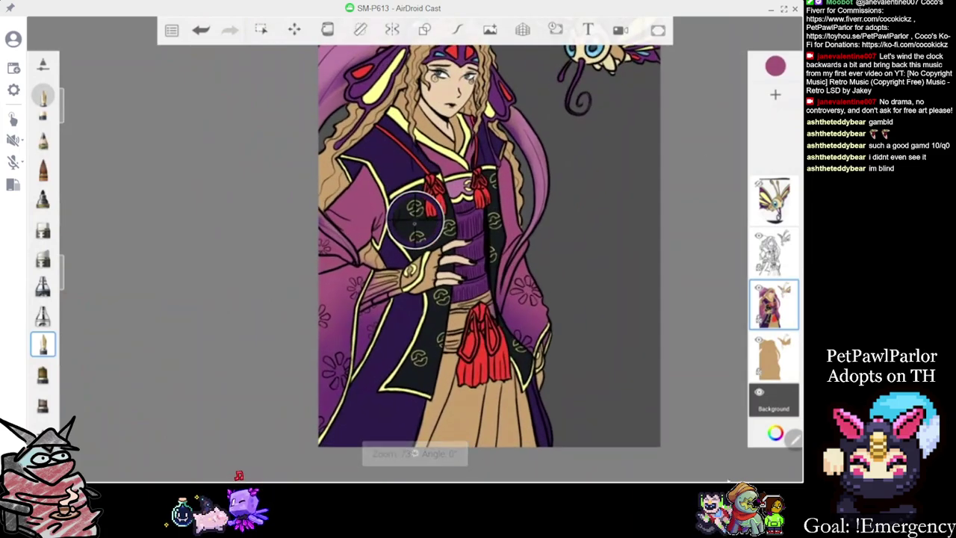
drag(370, 322, 328, 397)
scroll(414, 453, up, 5)
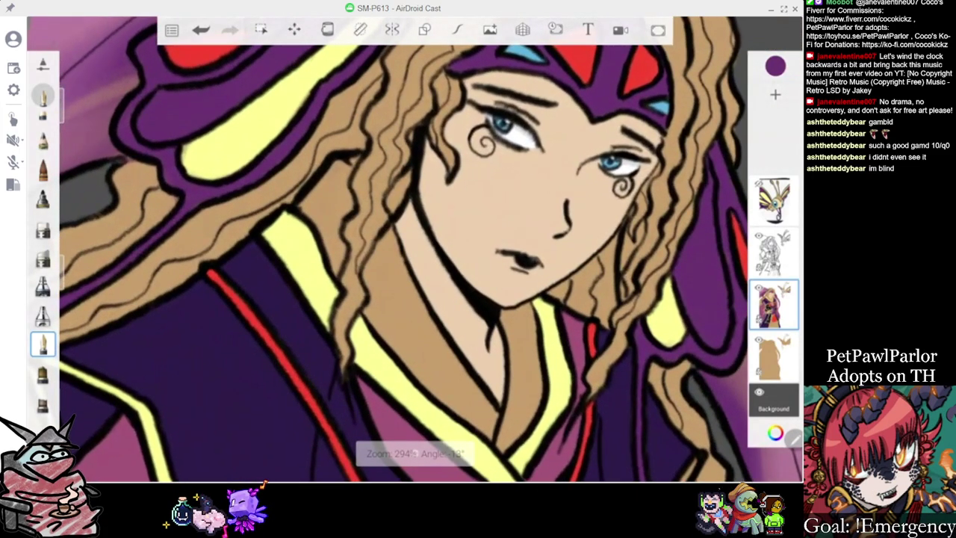
mouse_move(343, 171)
mouse_down()
mouse_move(310, 200)
mouse_move(347, 218)
mouse_up()
key(ctrl+z)
drag(357, 159, 324, 189)
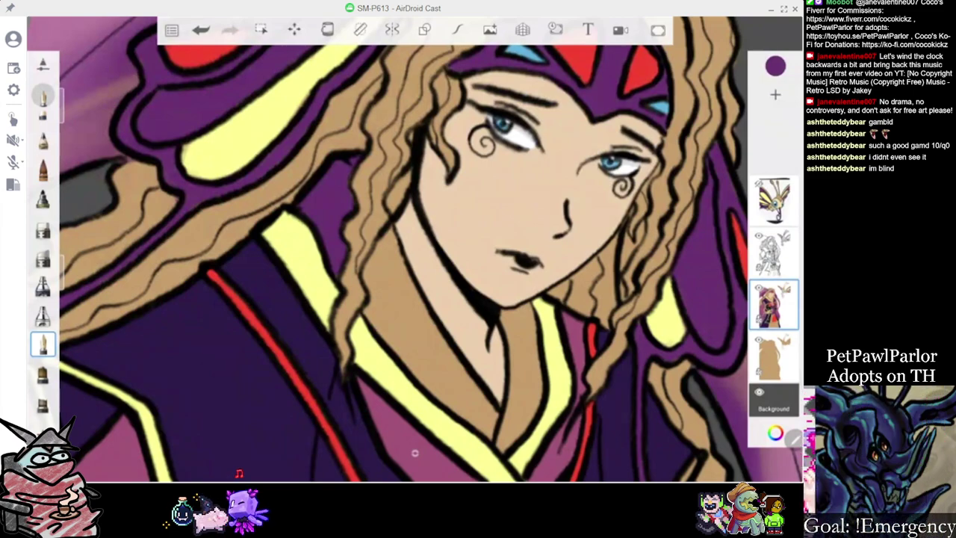
Paint the rest of the tan undercollar around the neck, down to the crossing point, in the same purple
drag(388, 233, 400, 283)
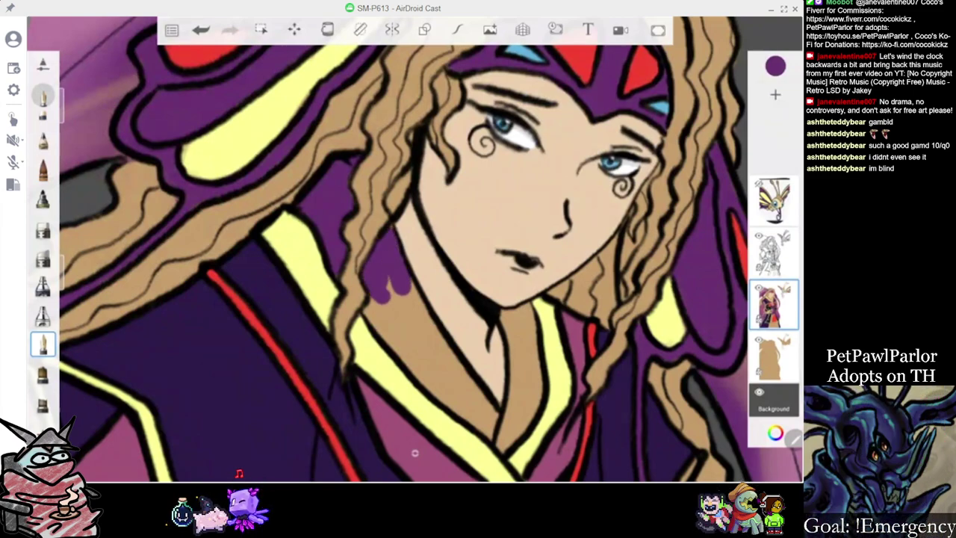
drag(413, 290, 469, 400)
drag(523, 260, 446, 212)
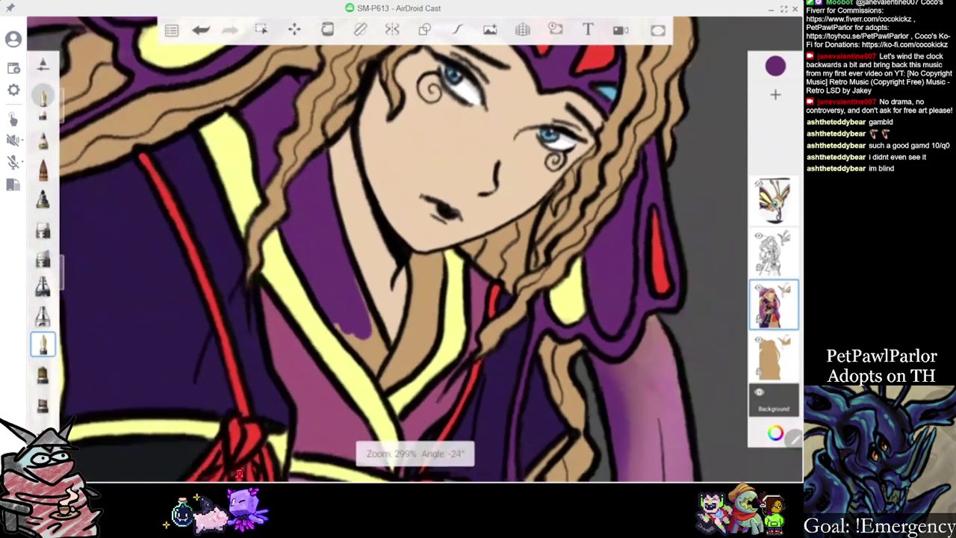
drag(340, 330, 375, 361)
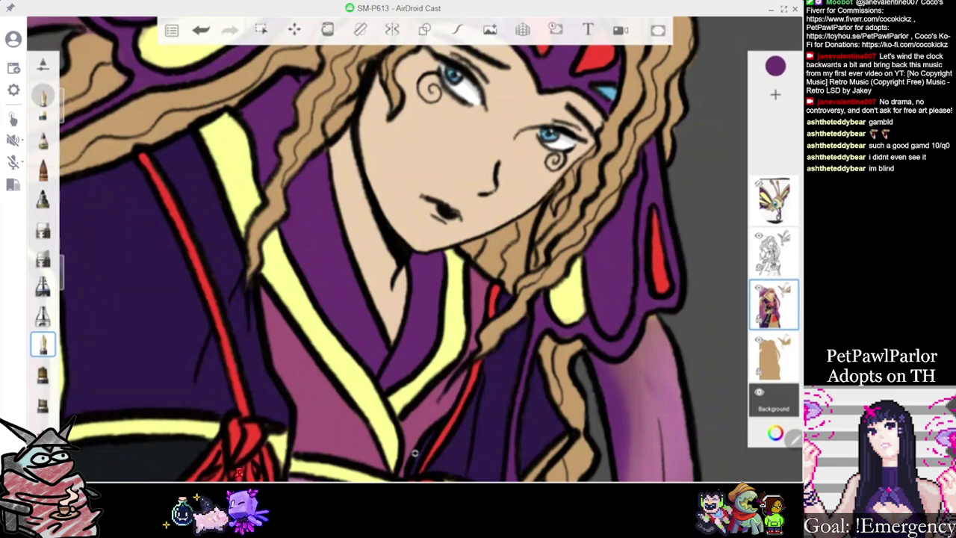
Examine the whole figure at different magnifications to check the recolored collar and robe
scroll(415, 453, down, 10)
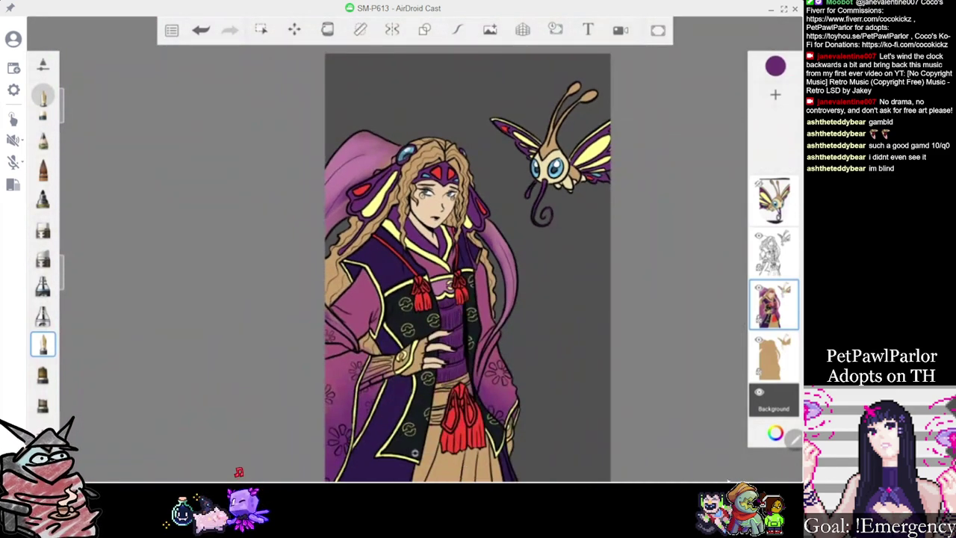
scroll(448, 239, up, 4)
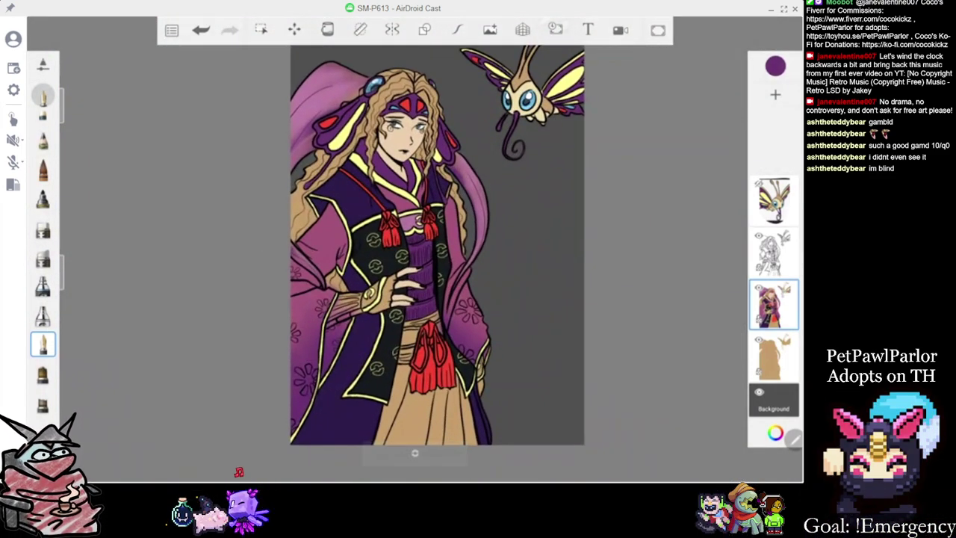
scroll(426, 239, up, 6)
scroll(415, 247, down, 4)
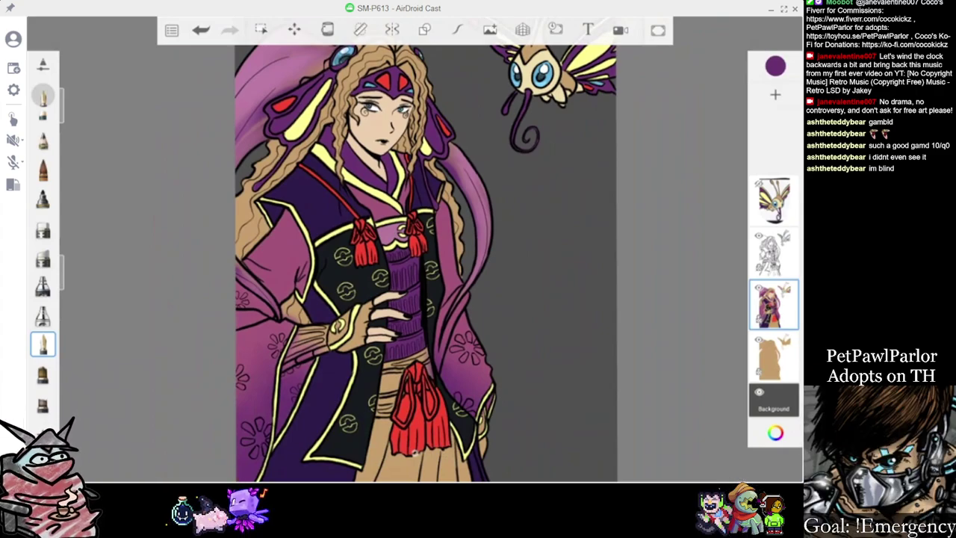
scroll(426, 254, down, 2)
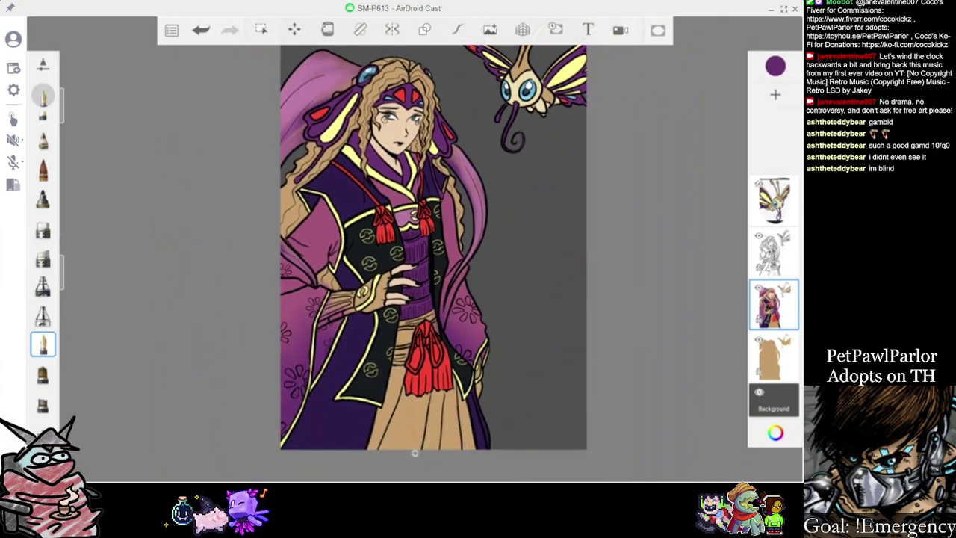
scroll(425, 254, down, 2)
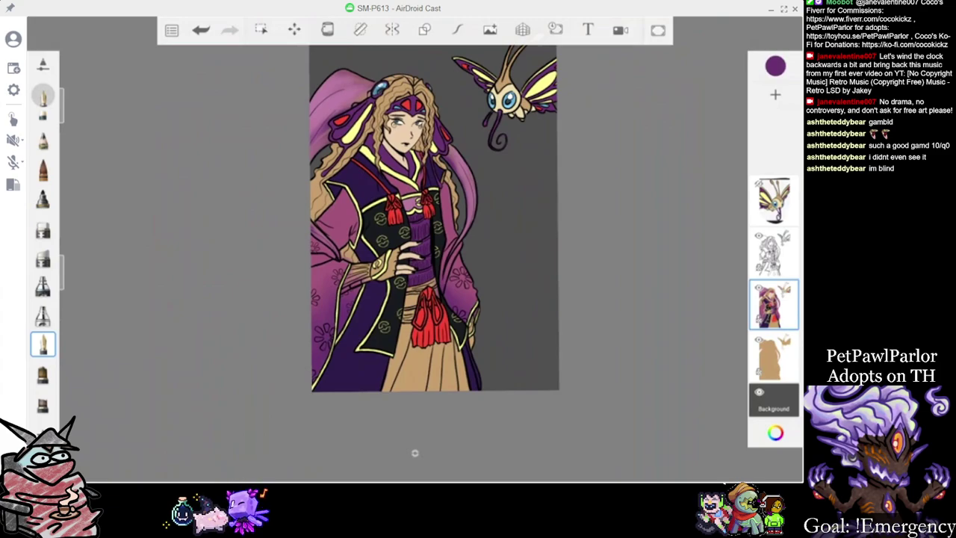
scroll(415, 453, up, 2)
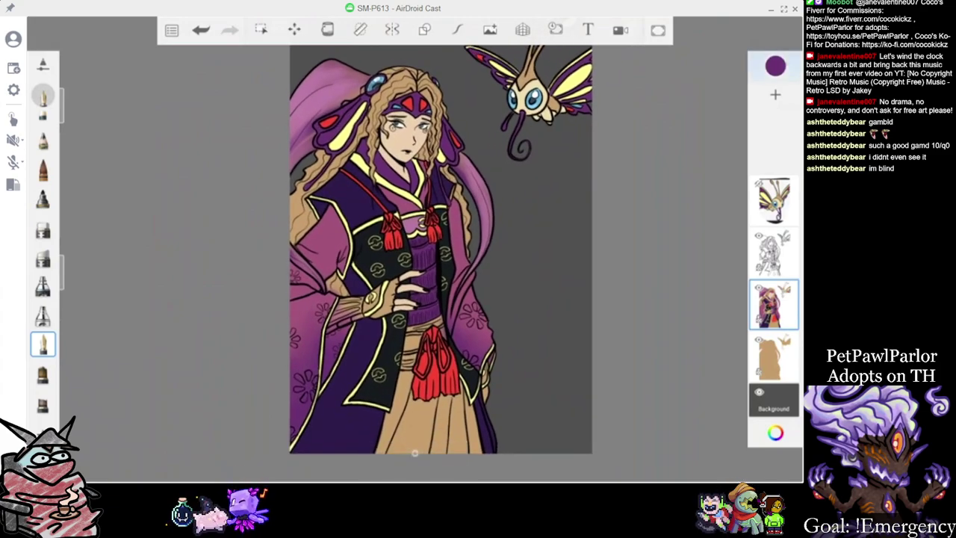
Sample the pink from the veil behind the head and lighten the brush color to E396C4
click(775, 66)
click(730, 160)
drag(415, 220, 319, 103)
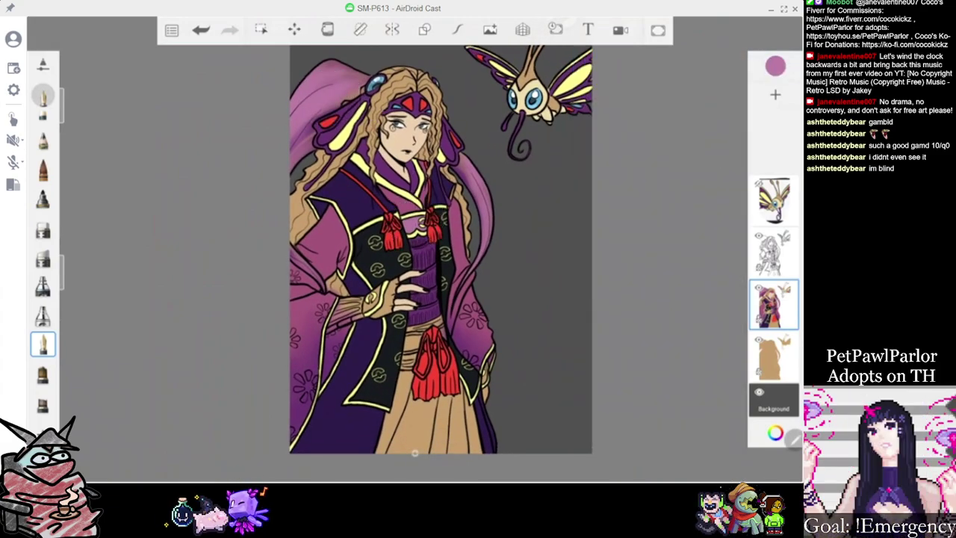
click(775, 65)
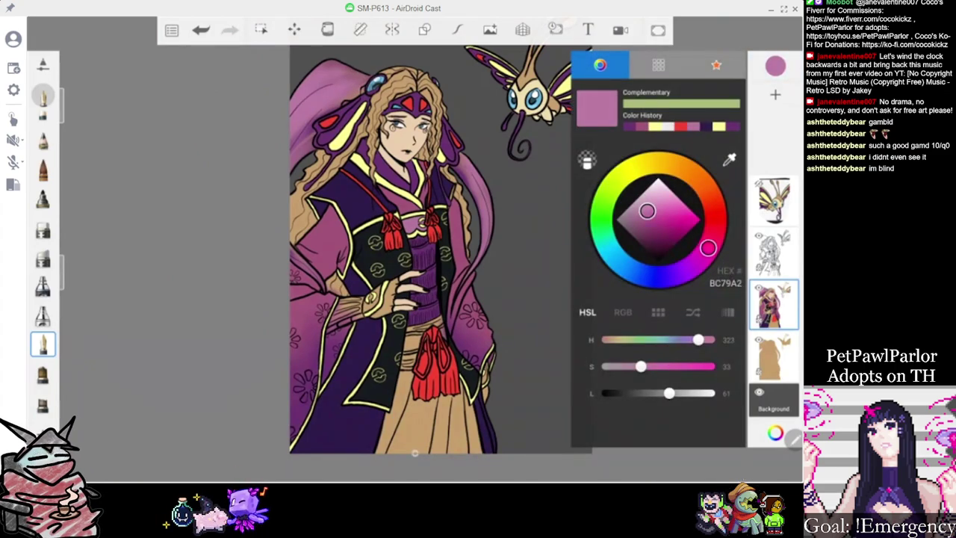
drag(647, 212, 661, 199)
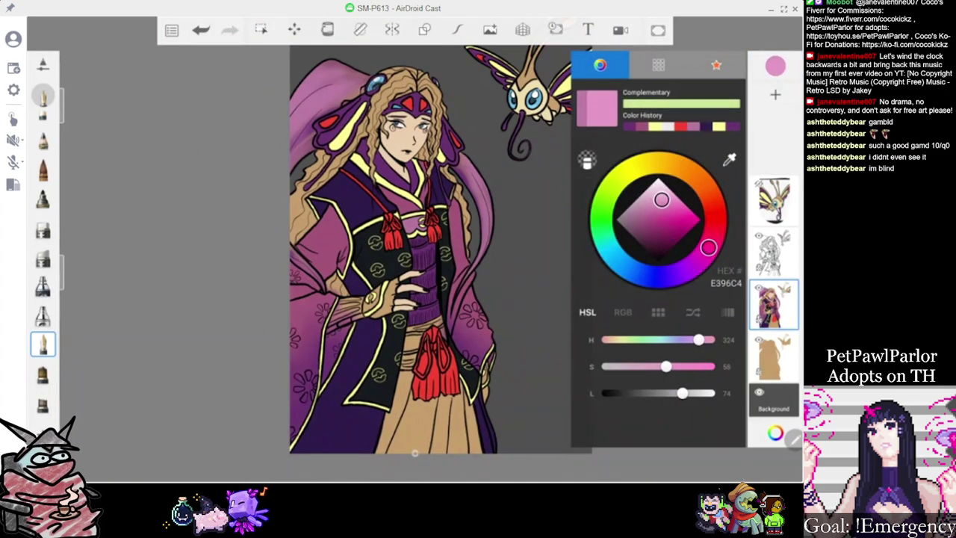
Switch to the pointed brown-tipped brush and increase its size for highlighting the veil
scroll(416, 224, up, 4)
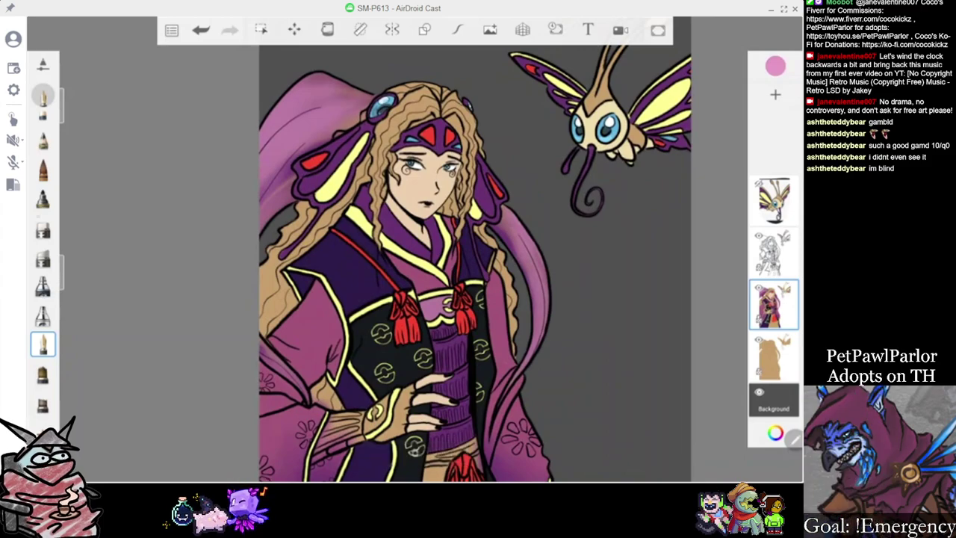
click(43, 170)
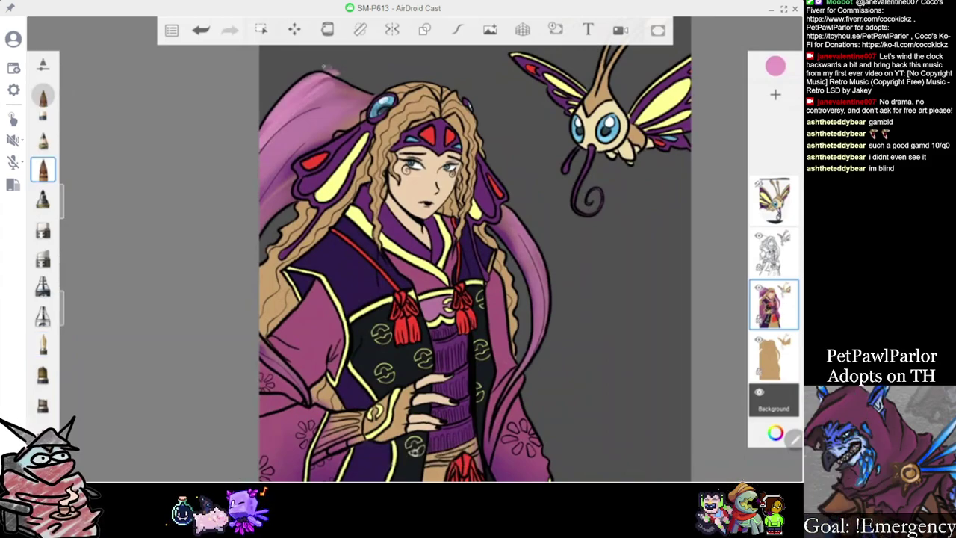
drag(61, 201, 63, 156)
drag(261, 160, 362, 79)
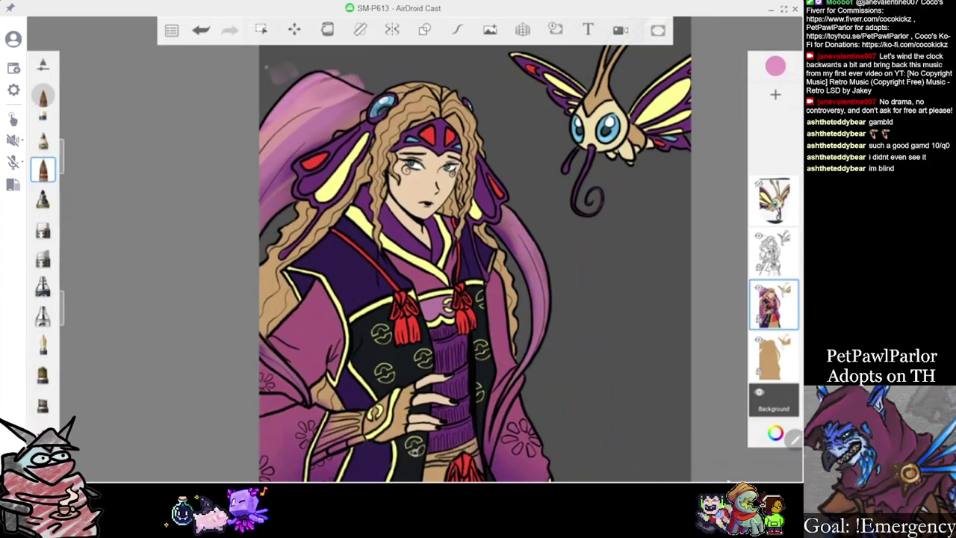
key(ctrl+z)
key(ctrl+z)
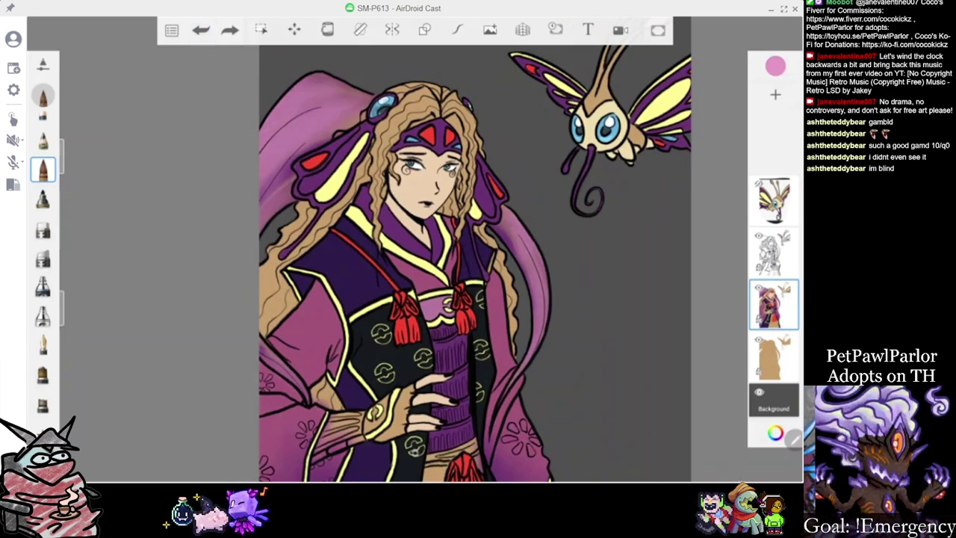
Lock the color layer's transparency and paint light pink highlights over the upper part of the veil
mouse_move(324, 106)
mouse_down()
mouse_move(348, 94)
mouse_move(277, 123)
mouse_move(318, 78)
mouse_up()
click(759, 319)
drag(261, 161, 372, 90)
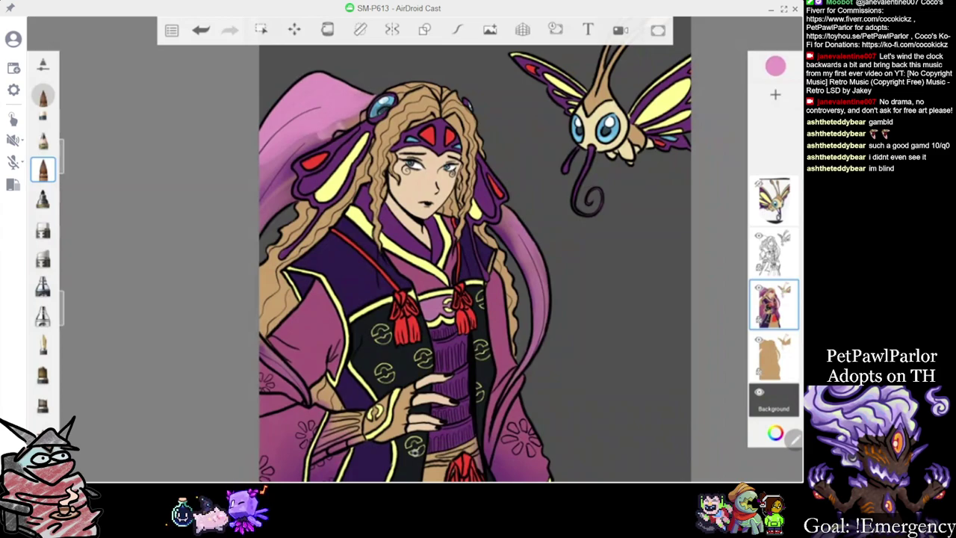
drag(263, 170, 331, 133)
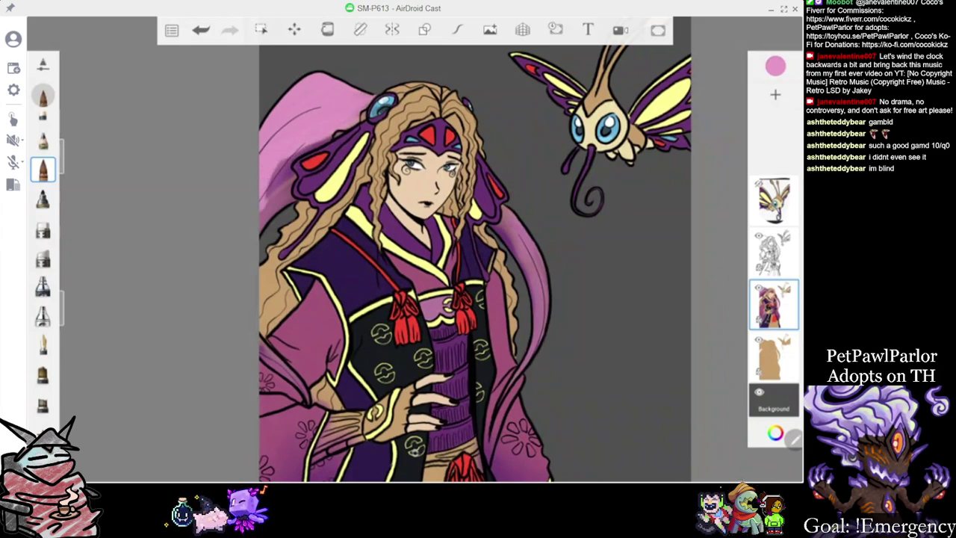
drag(267, 198, 303, 155)
drag(262, 220, 318, 155)
click(201, 30)
click(201, 29)
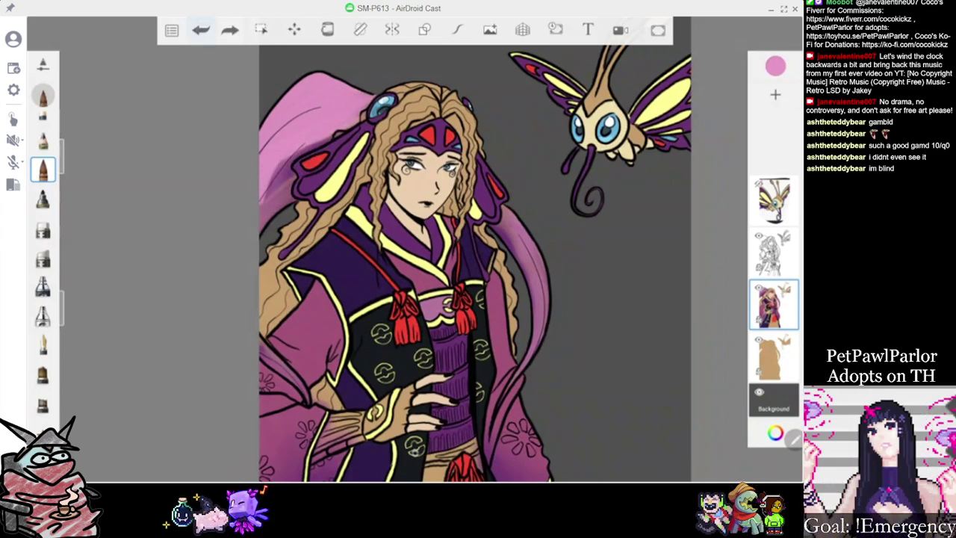
Undo the latest light pink veil strokes and switch to the airbrush for softer highlights
click(201, 30)
click(201, 30)
click(201, 29)
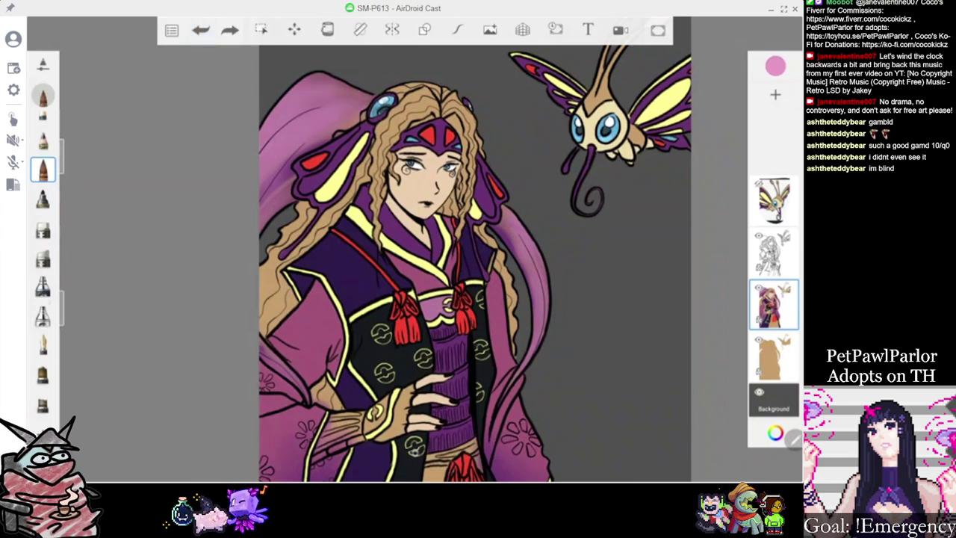
click(43, 287)
scroll(474, 250, up, 4)
drag(61, 158, 61, 178)
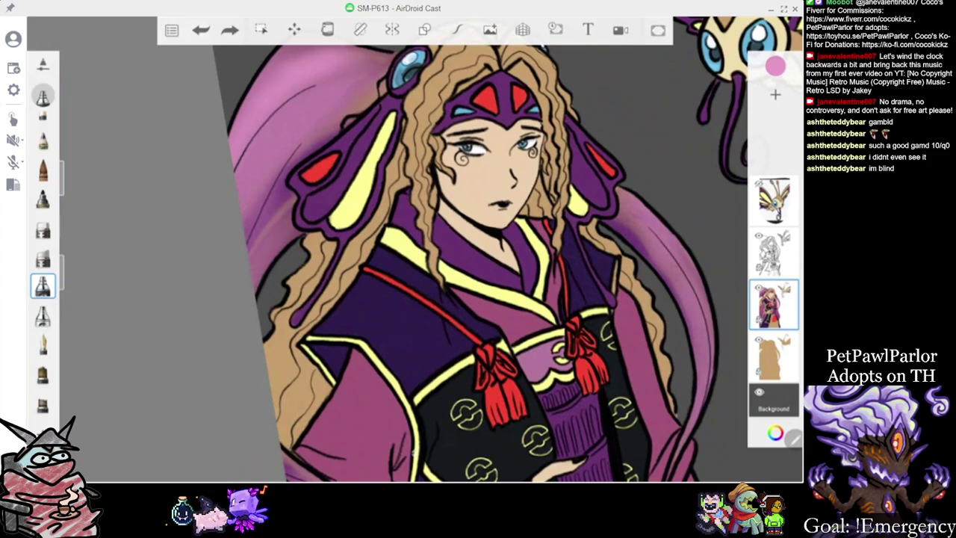
Airbrush soft light pink highlights over the veil behind the head and its hanging length beside the opposite shoulder
drag(308, 40, 364, 52)
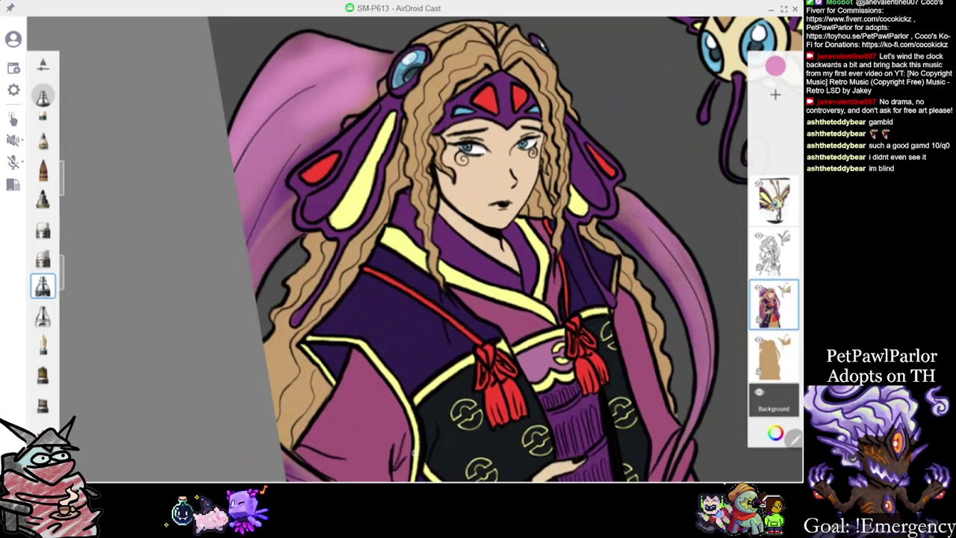
mouse_move(253, 224)
mouse_down()
mouse_move(291, 55)
mouse_move(313, 45)
mouse_up()
drag(256, 242, 280, 157)
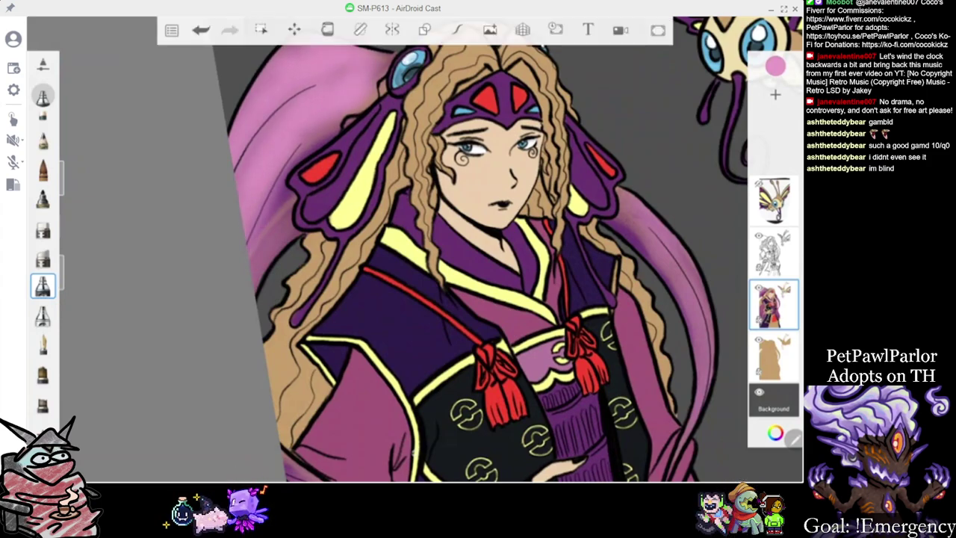
drag(258, 262, 286, 199)
mouse_move(255, 281)
mouse_down()
mouse_move(288, 218)
mouse_move(287, 179)
mouse_move(312, 138)
mouse_up()
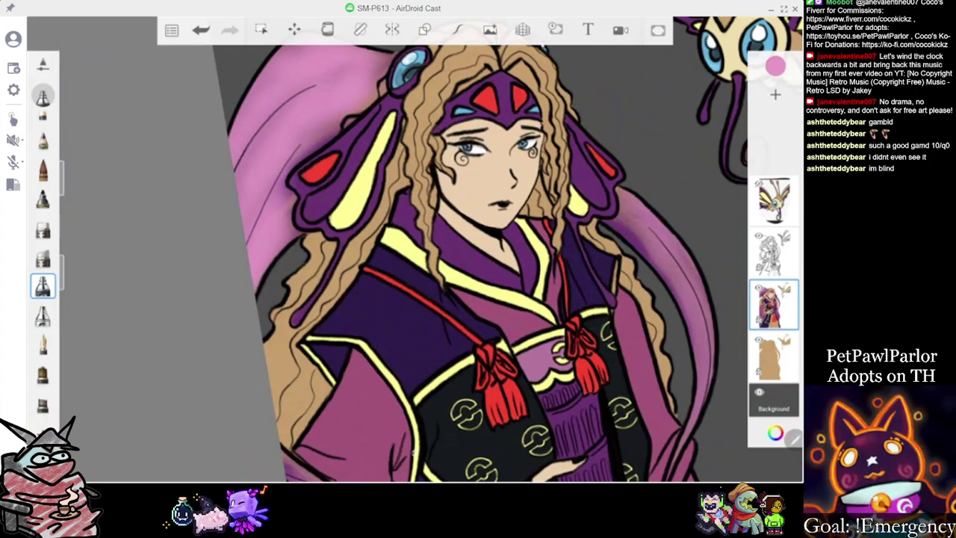
scroll(419, 261, down, 5)
scroll(418, 261, up, 3)
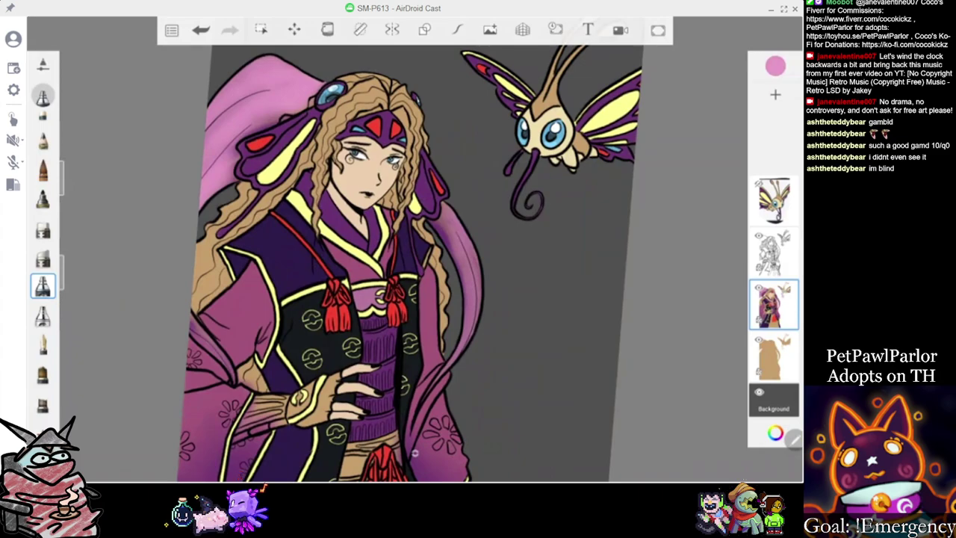
drag(443, 225, 476, 290)
scroll(336, 261, down, 2)
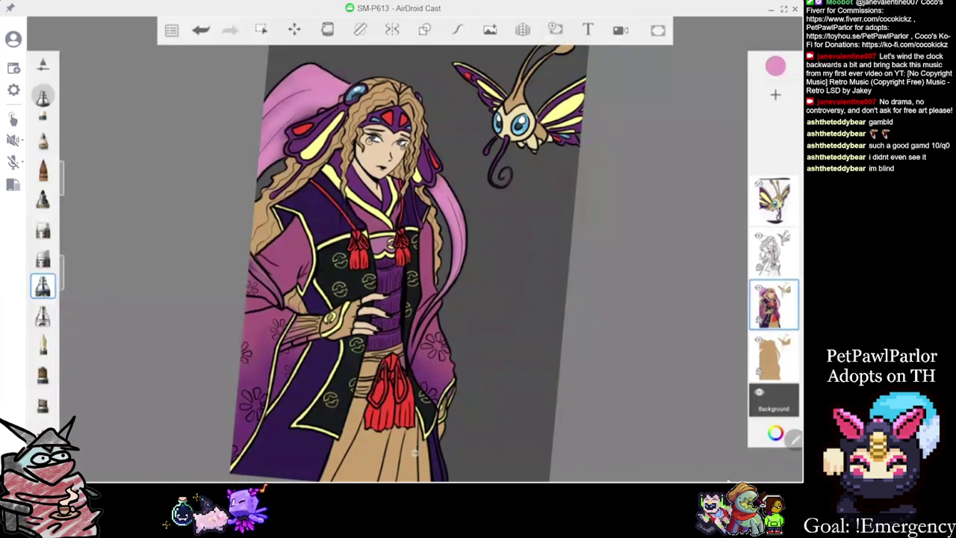
Sample the tan from the hair above the headband and switch to the pointed white-tipped brush
scroll(418, 253, up, 2)
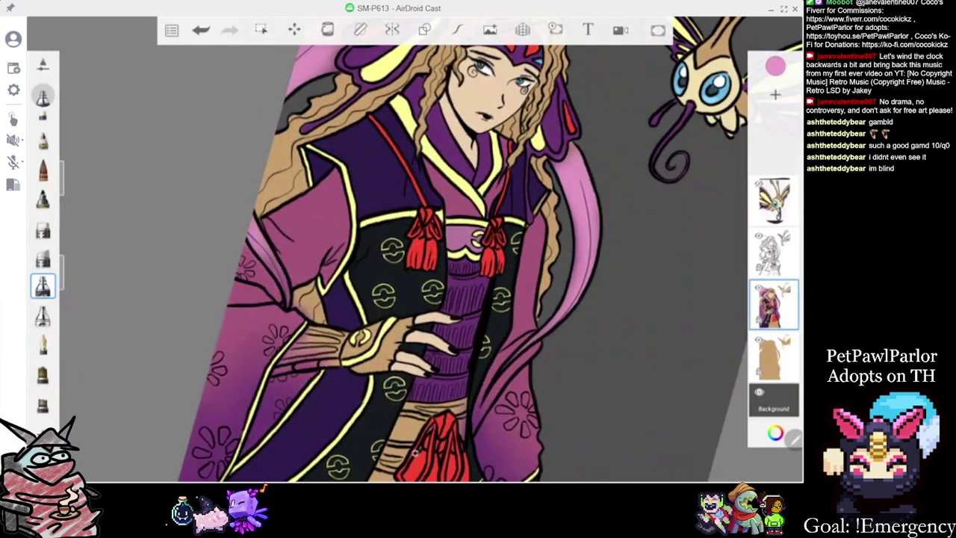
scroll(419, 254, down, 3)
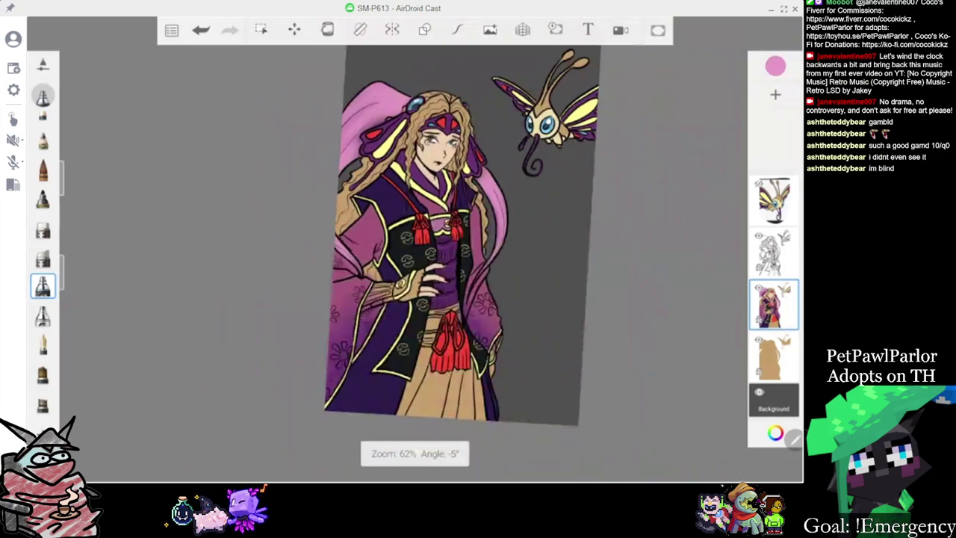
scroll(418, 253, up, 2)
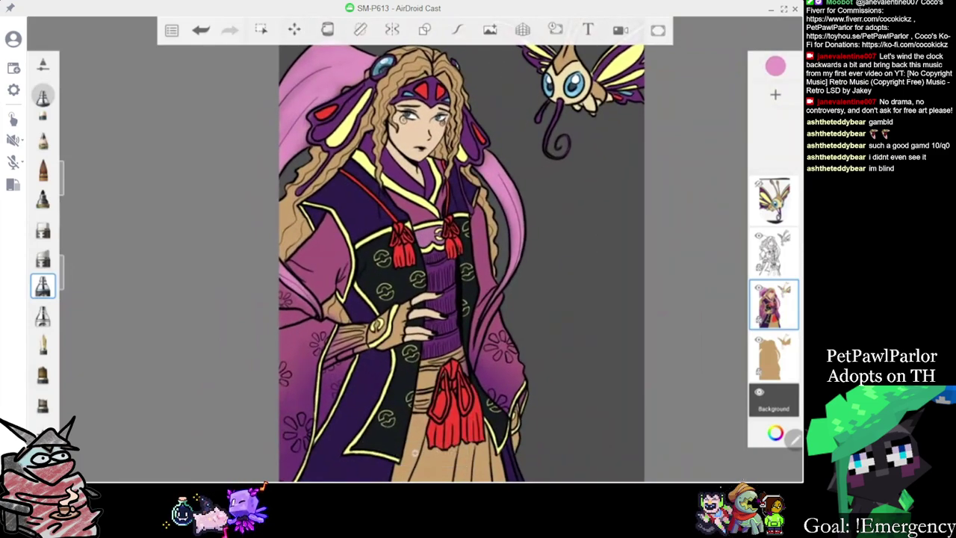
scroll(418, 254, up, 3)
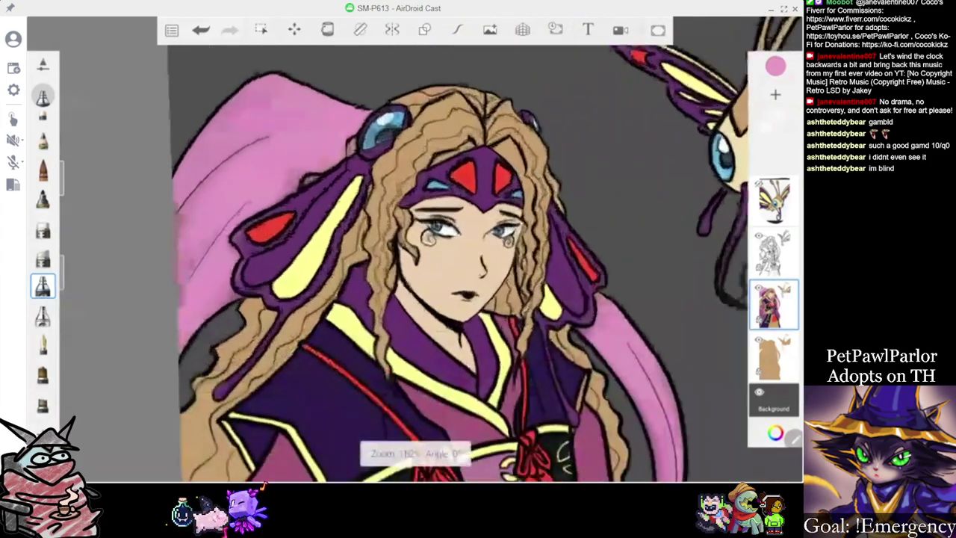
click(466, 123)
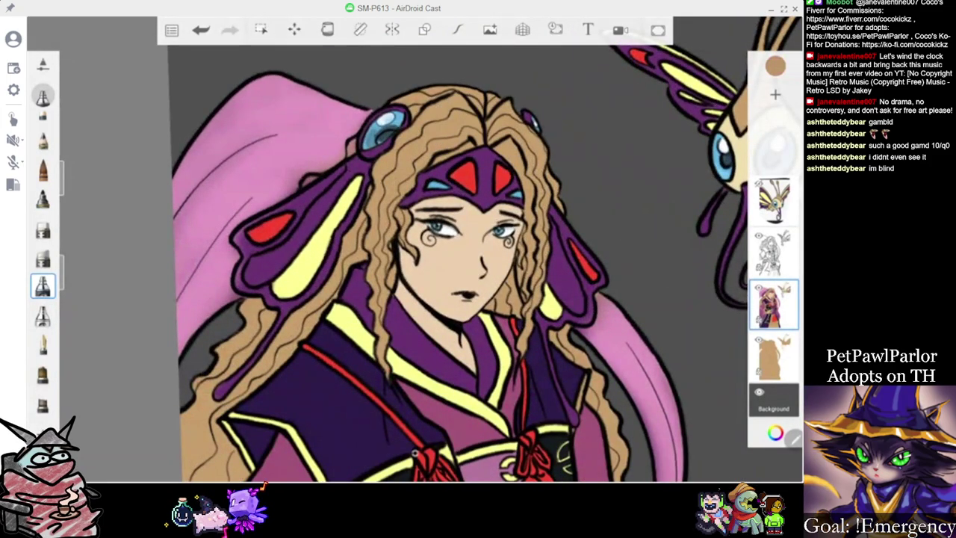
drag(514, 122, 461, 124)
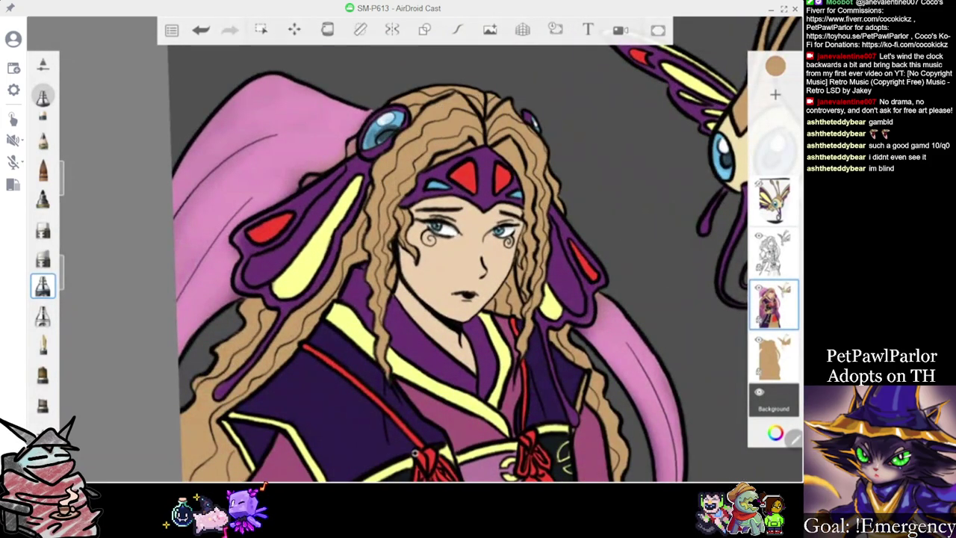
click(43, 344)
Try touching up the area around the moth-wing hair ornament with its sampled purple and the veil's pink
scroll(415, 254, up, 3)
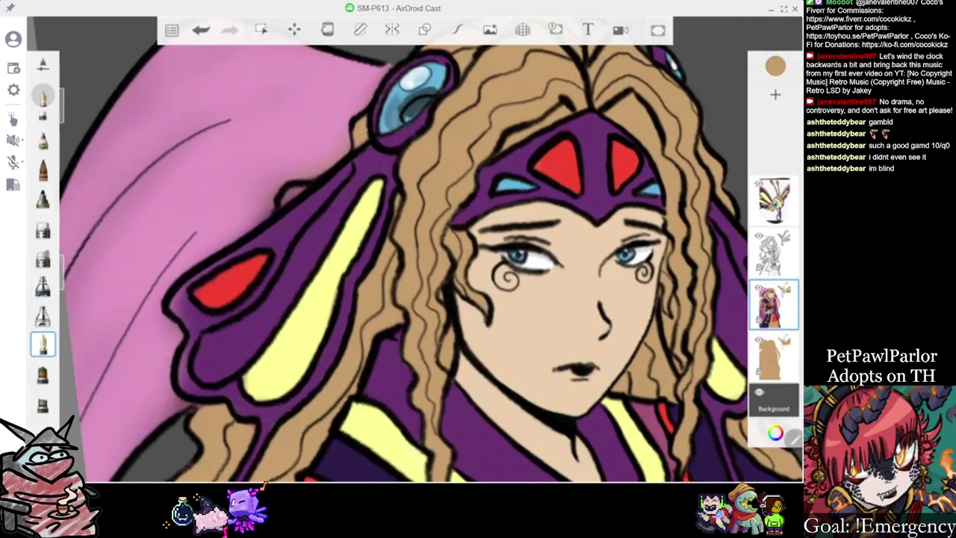
scroll(416, 254, down, 3)
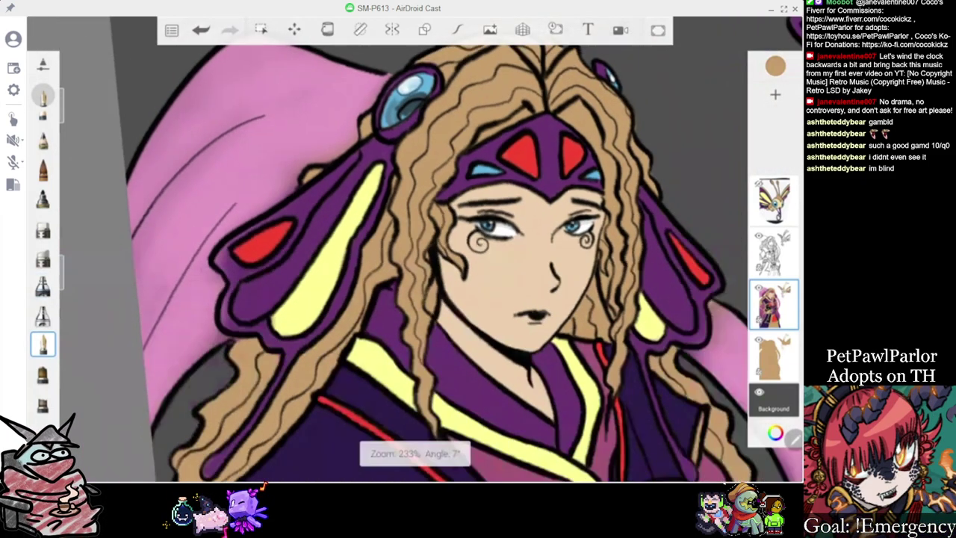
scroll(415, 254, down, 1)
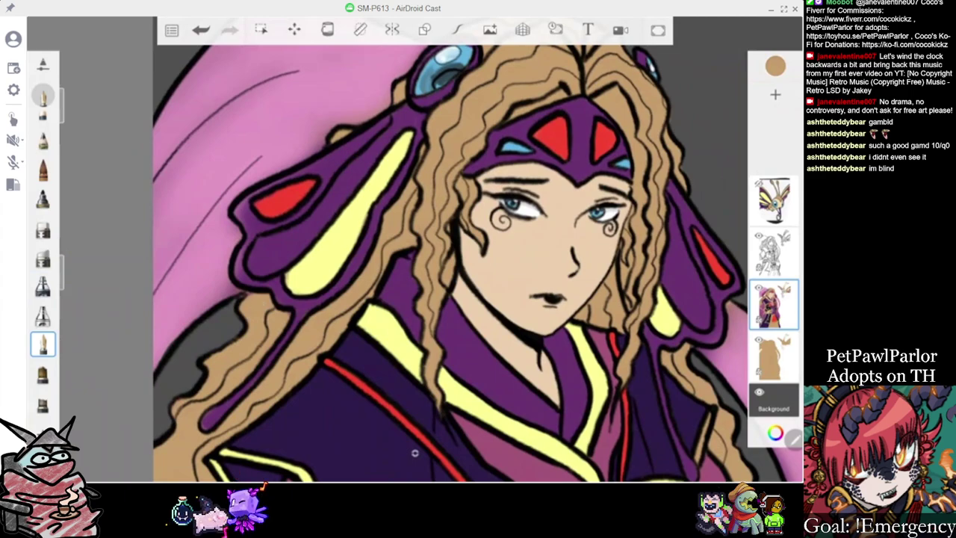
click(278, 275)
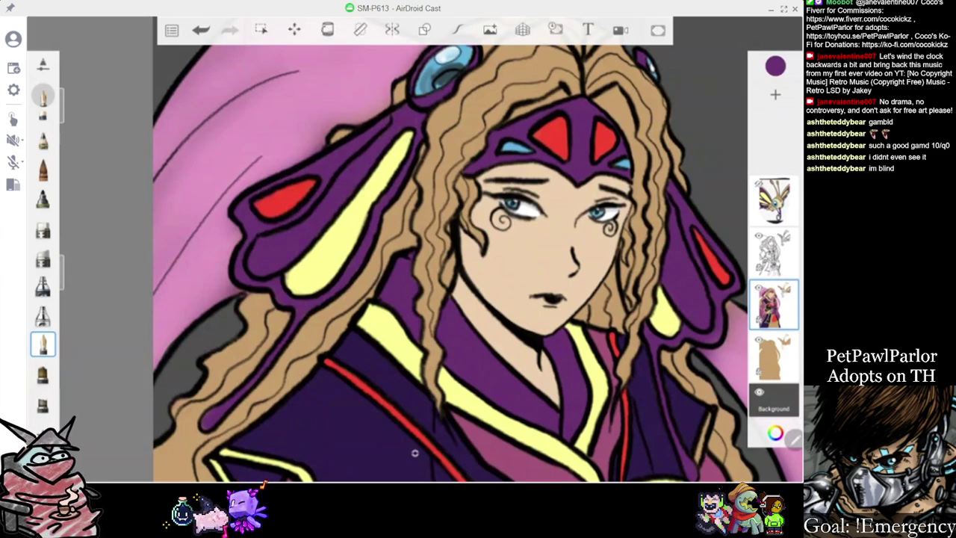
drag(395, 105, 345, 101)
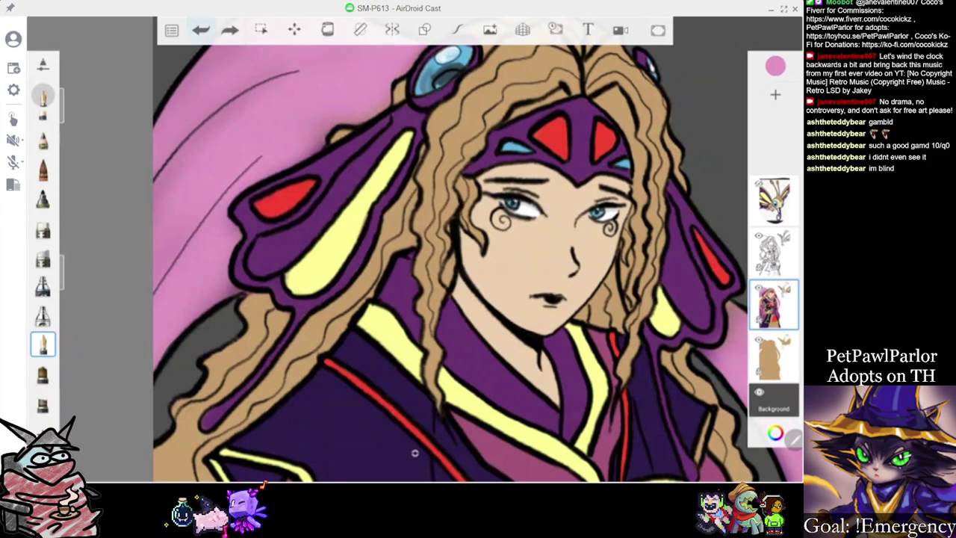
Sample the tan from the hair and paint it over the pink overspray on the tan patch beside the elbow
scroll(477, 261, down, 5)
scroll(478, 261, down, 3)
scroll(478, 261, up, 5)
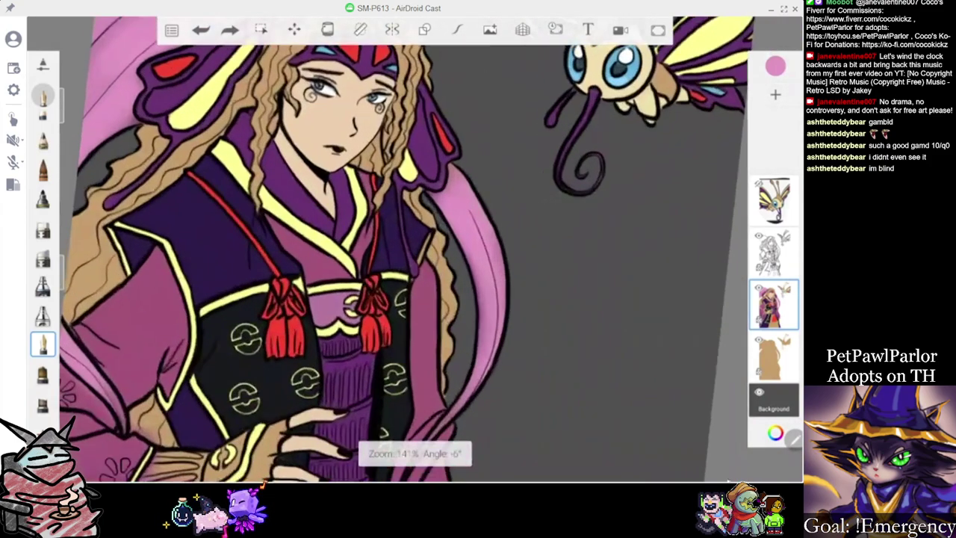
scroll(414, 261, down, 5)
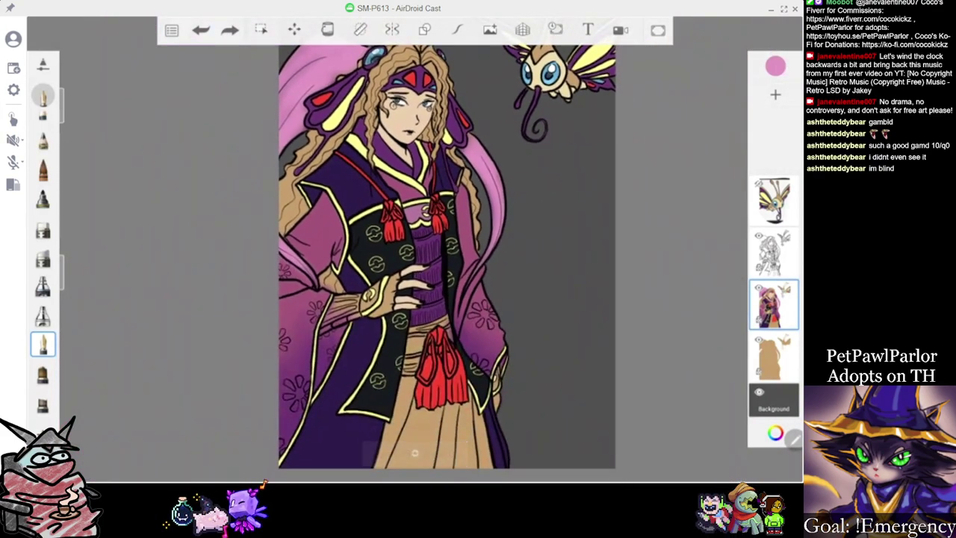
scroll(415, 453, up, 5)
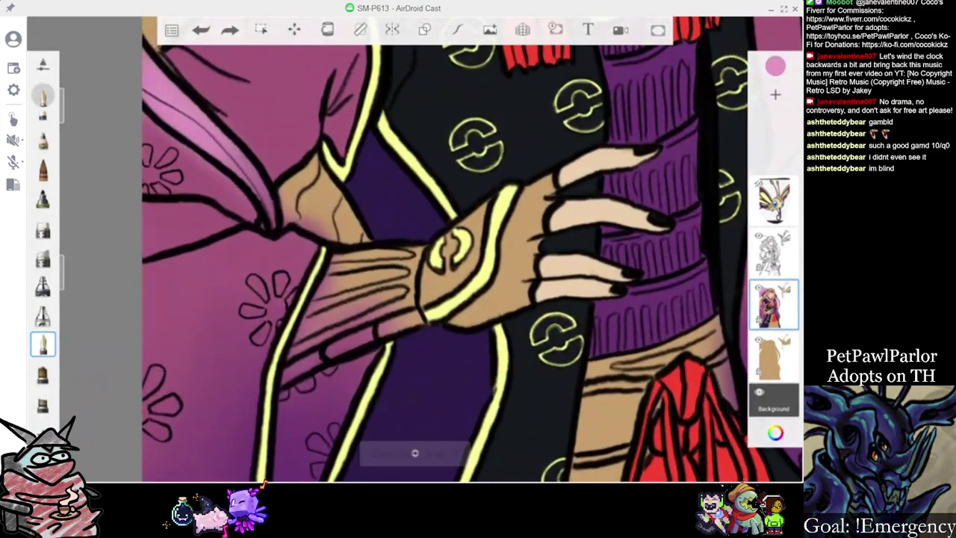
click(775, 66)
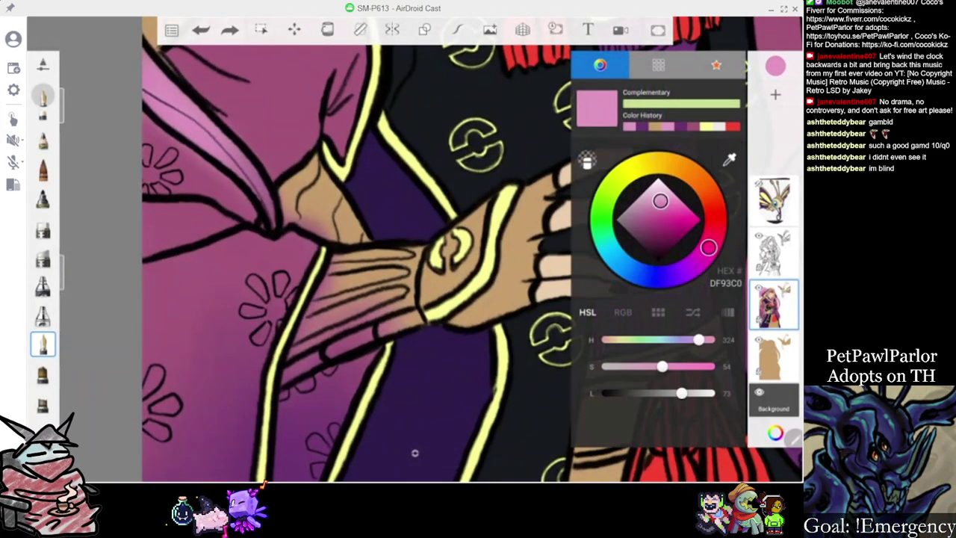
drag(356, 232, 458, 232)
key(ctrl+z)
scroll(414, 453, down, 1)
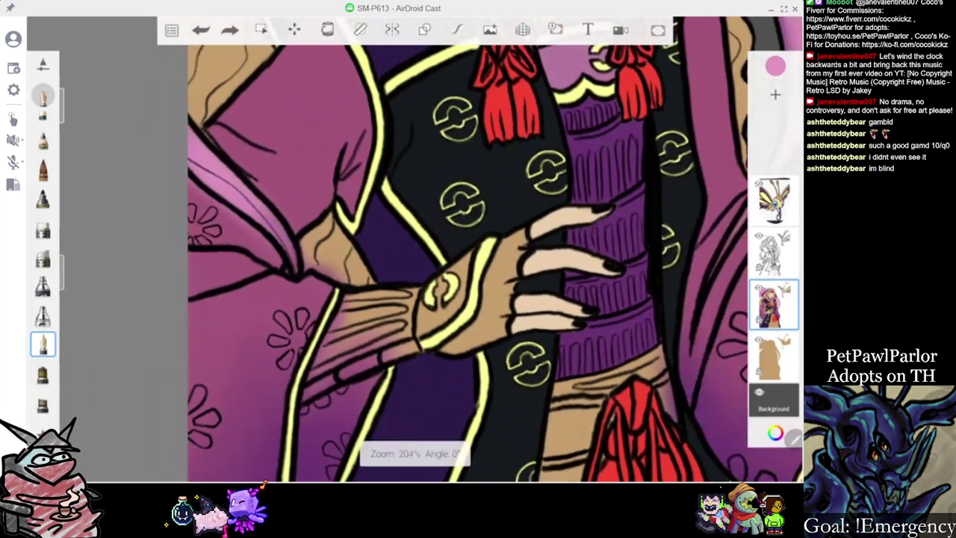
click(775, 66)
click(727, 160)
drag(415, 221, 231, 79)
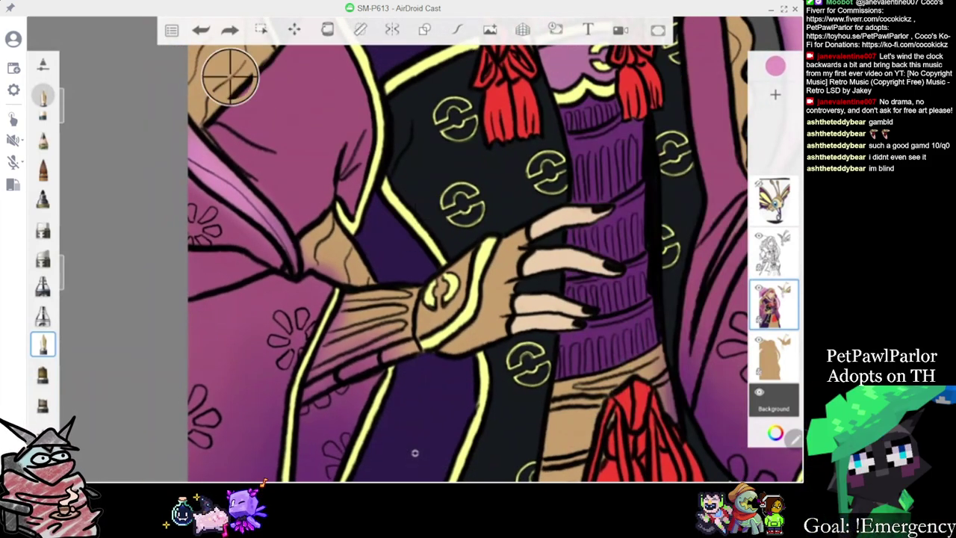
scroll(415, 453, up, 3)
mouse_move(311, 219)
mouse_down()
mouse_move(310, 230)
mouse_move(358, 272)
mouse_up()
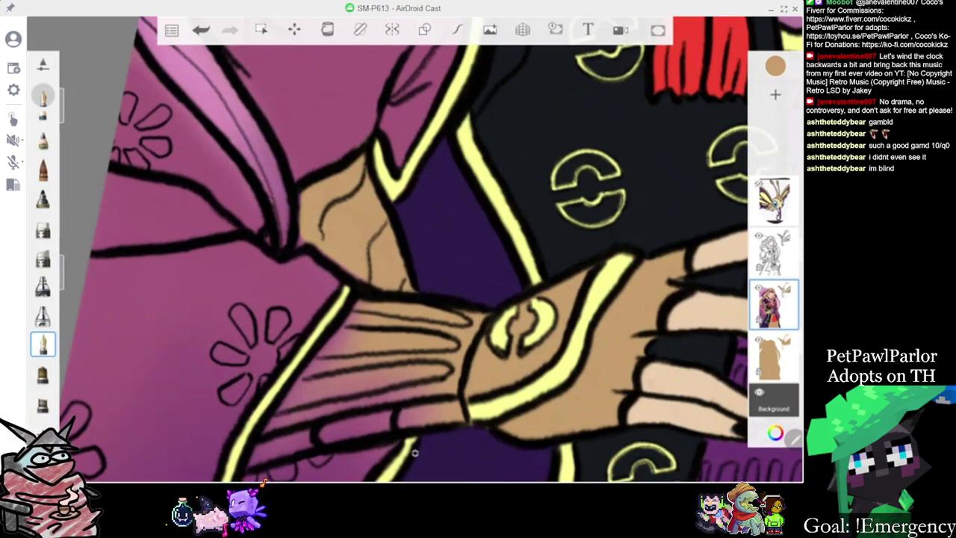
Sample the purple from the ribbed waist band and paint the pleated tan wrist sleeve behind the glove with it
scroll(415, 452, down, 3)
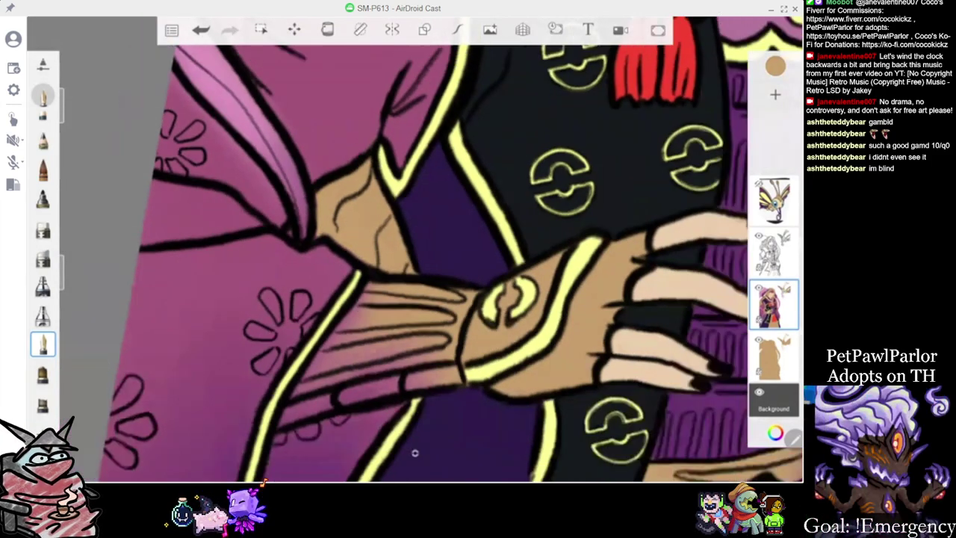
scroll(415, 452, down, 1)
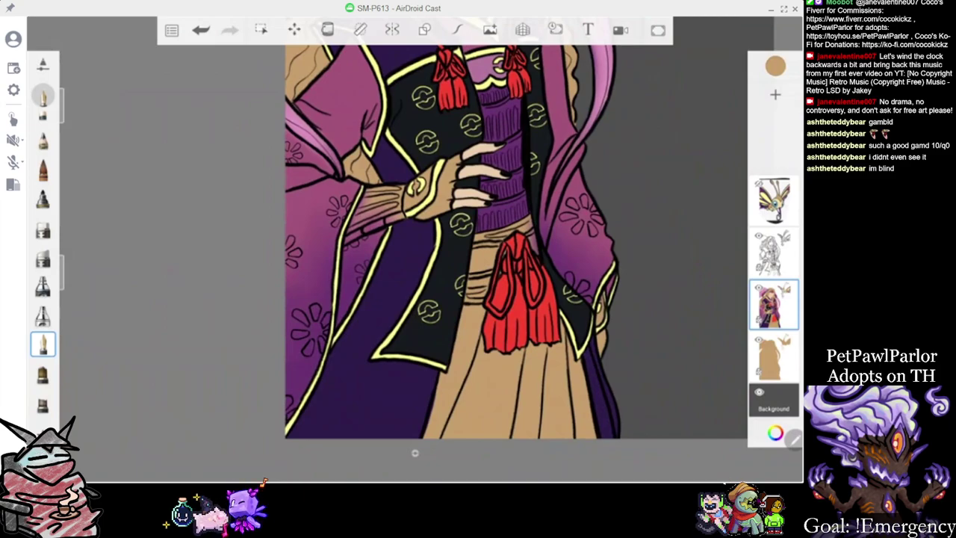
scroll(414, 452, up, 3)
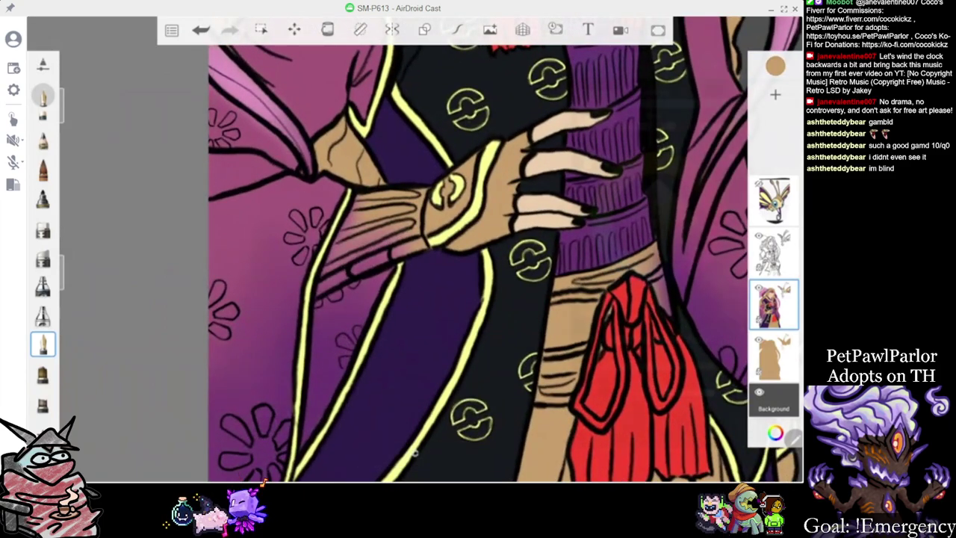
click(775, 65)
click(729, 160)
scroll(415, 453, down, 3)
drag(416, 220, 555, 186)
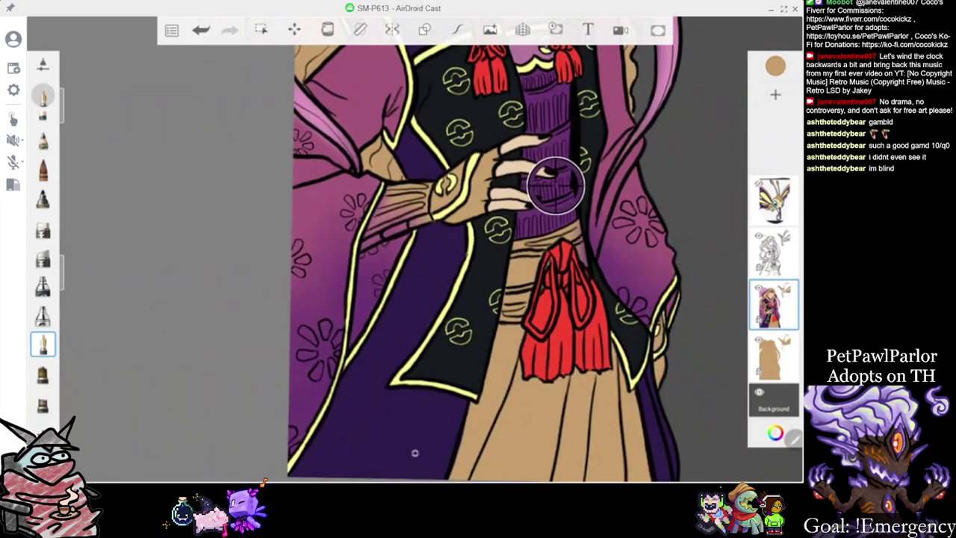
click(555, 185)
scroll(415, 452, up, 2)
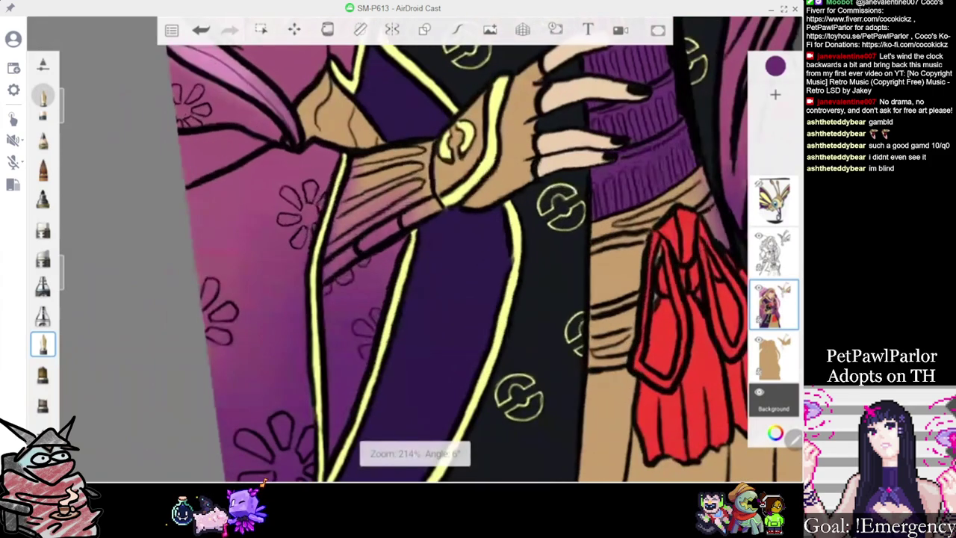
mouse_move(366, 187)
mouse_down()
mouse_move(350, 212)
mouse_move(394, 203)
mouse_up()
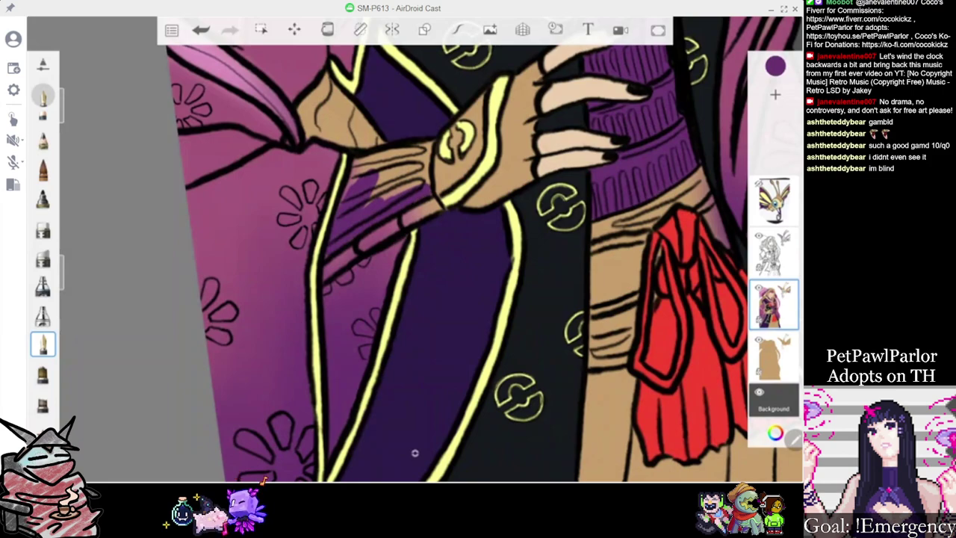
mouse_move(428, 165)
mouse_down()
mouse_move(429, 179)
mouse_move(367, 202)
mouse_up()
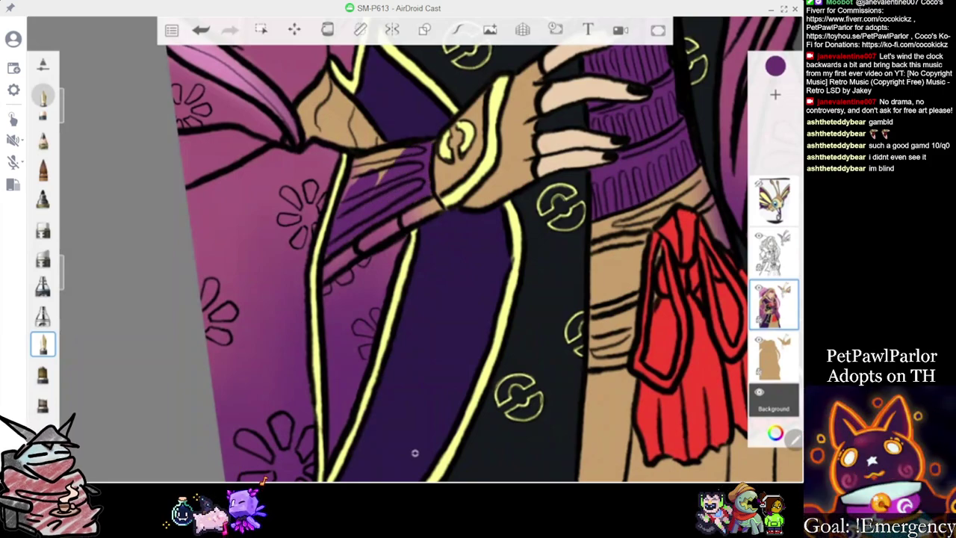
drag(402, 151, 375, 167)
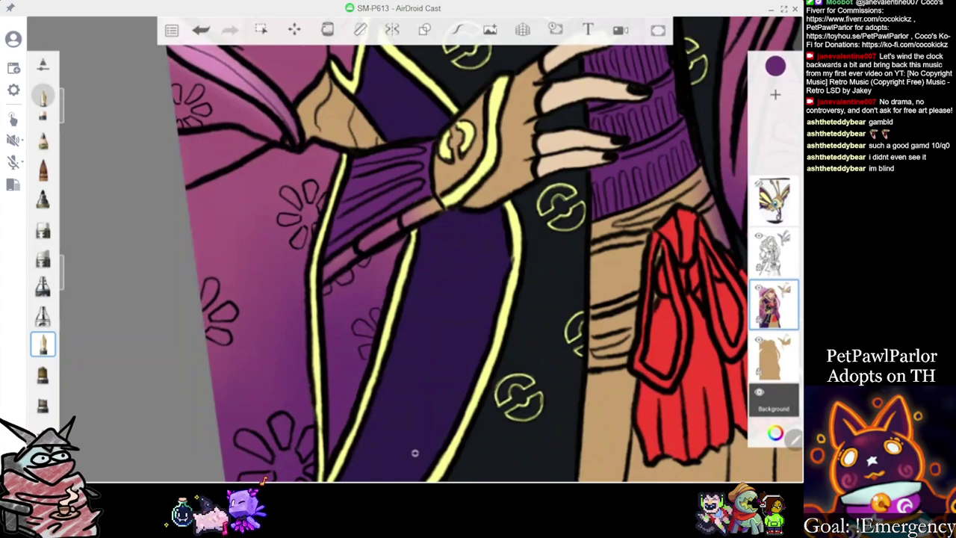
scroll(415, 453, down, 8)
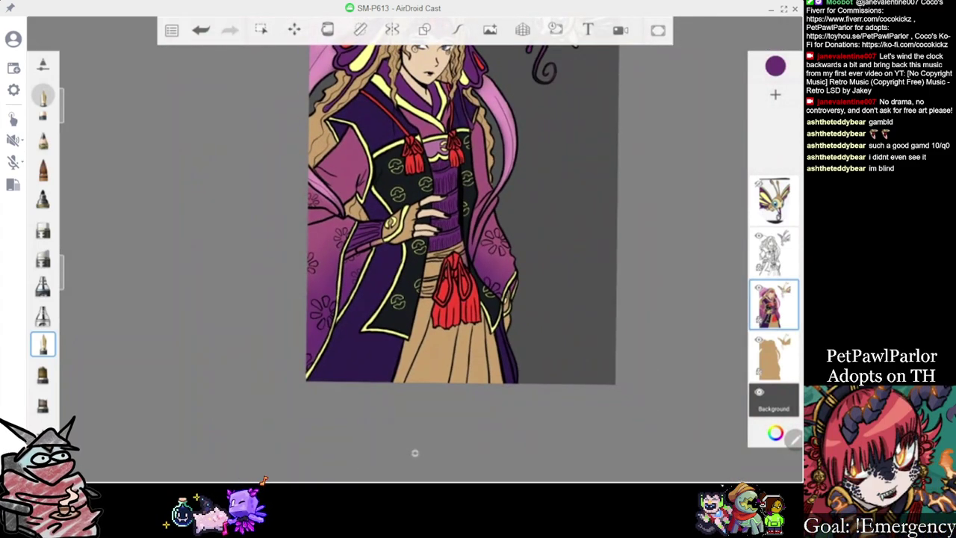
scroll(414, 453, up, 6)
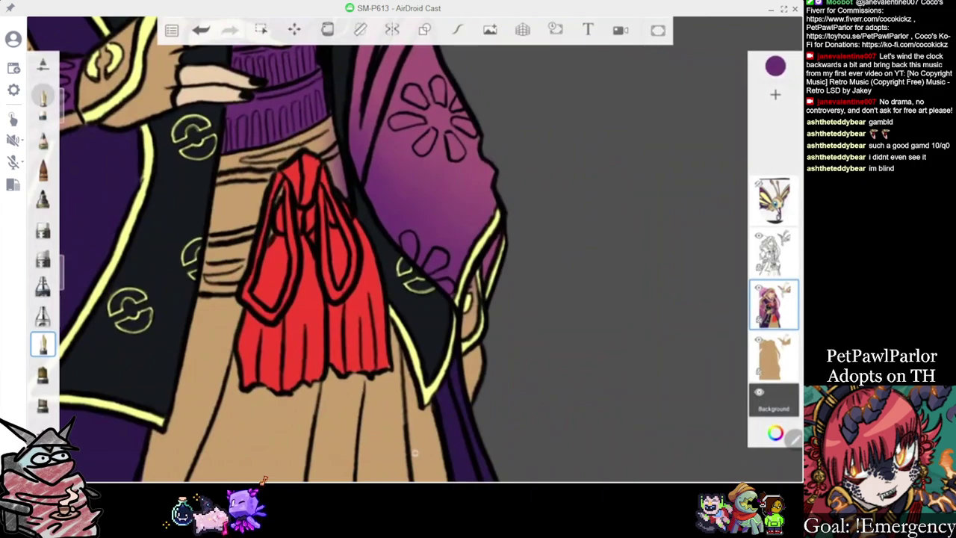
Sample the purple of the ribbed waist band and darken it to the muted purple 4C364F
scroll(414, 452, down, 5)
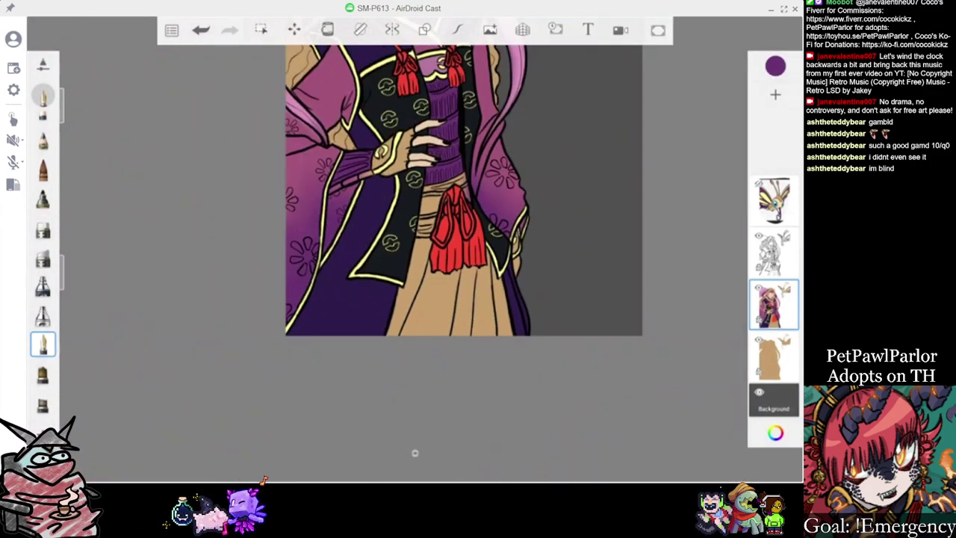
scroll(415, 452, up, 3)
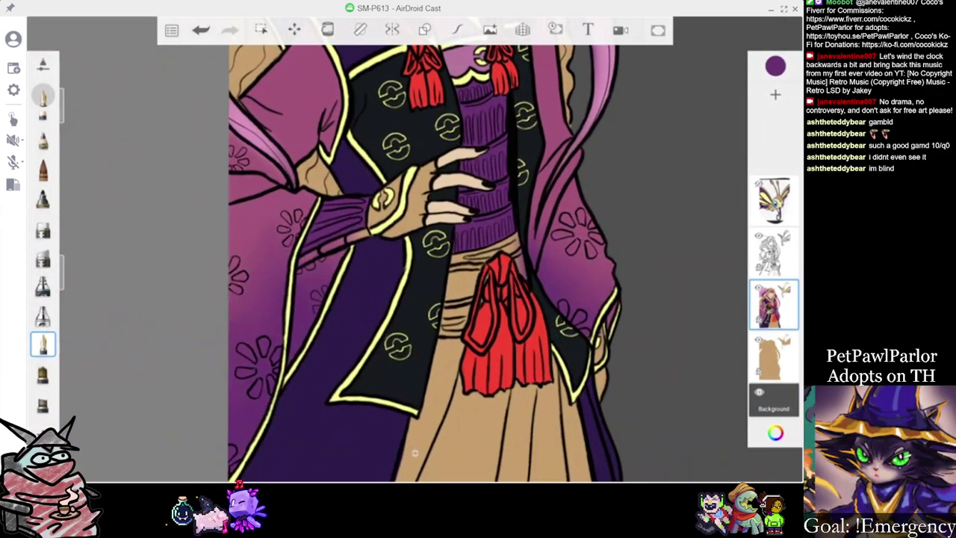
scroll(414, 452, down, 3)
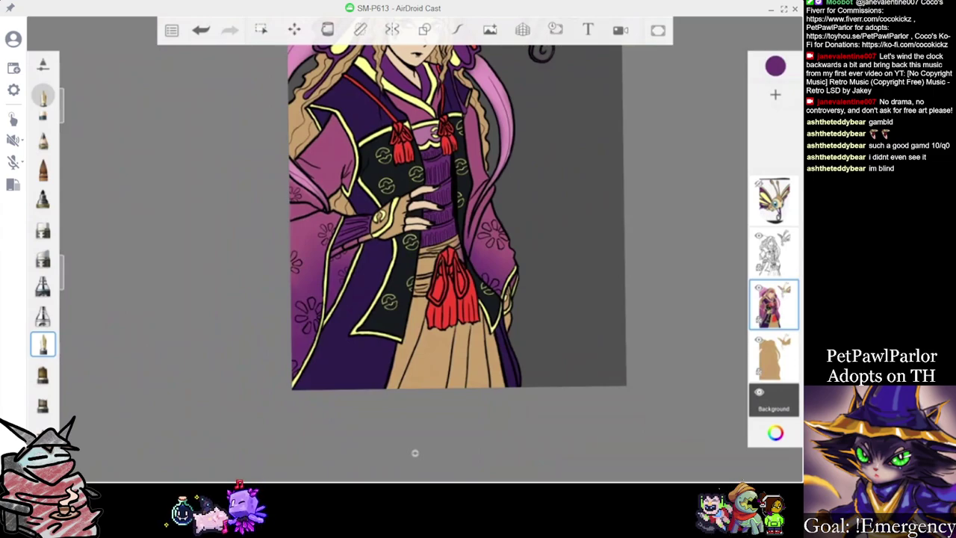
click(775, 66)
click(729, 159)
drag(446, 172, 447, 187)
click(775, 66)
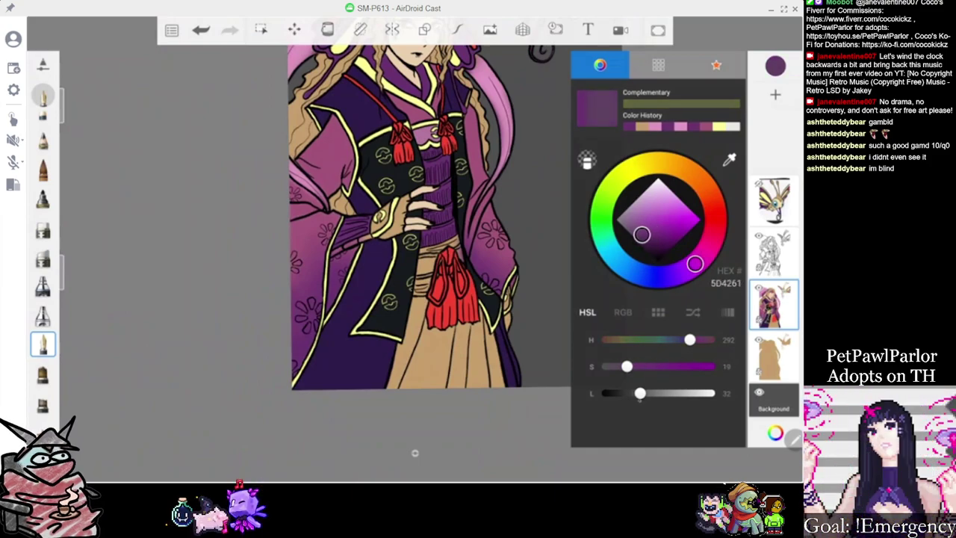
drag(640, 393, 632, 393)
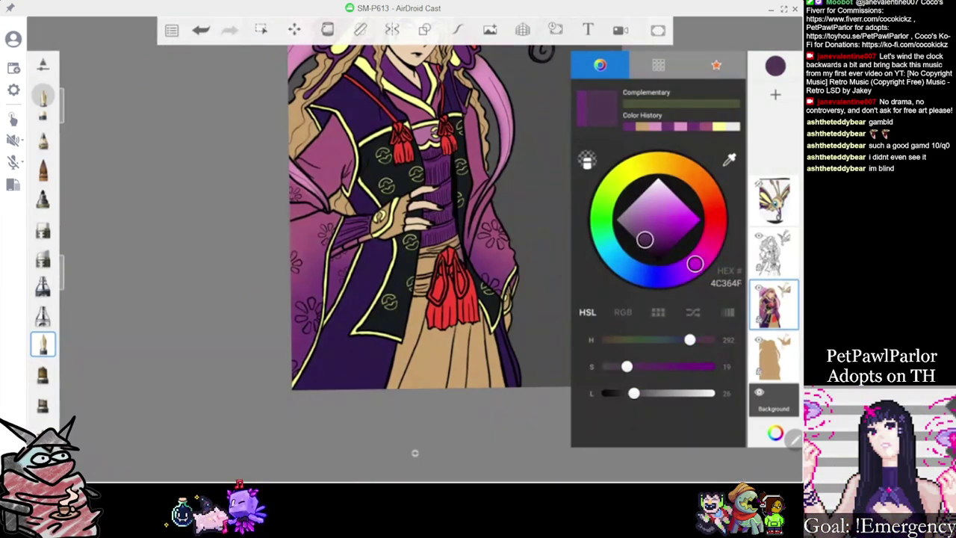
Flood fill the ribbed waist band and the pleated wrist sleeve with the muted dark purple, and return to the brush
click(328, 29)
scroll(413, 166, up, 5)
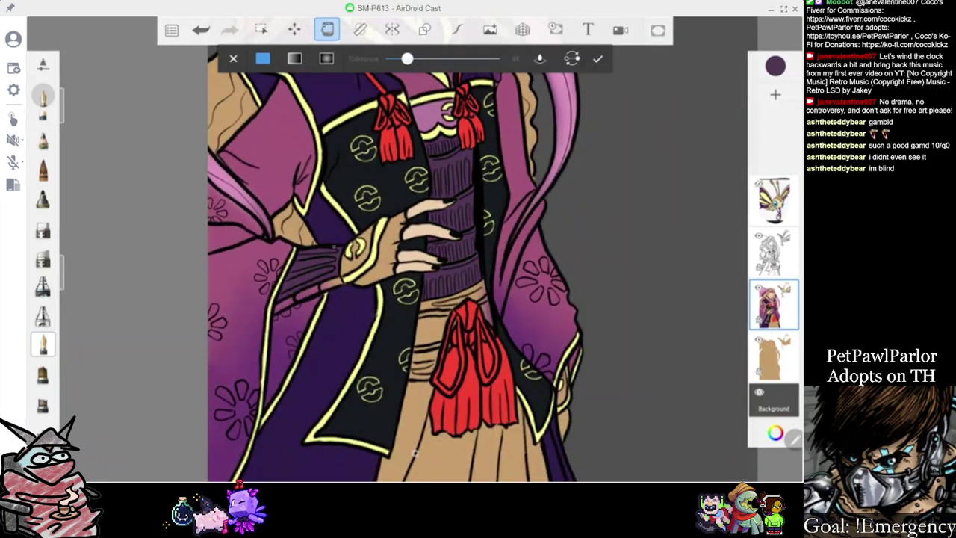
click(42, 344)
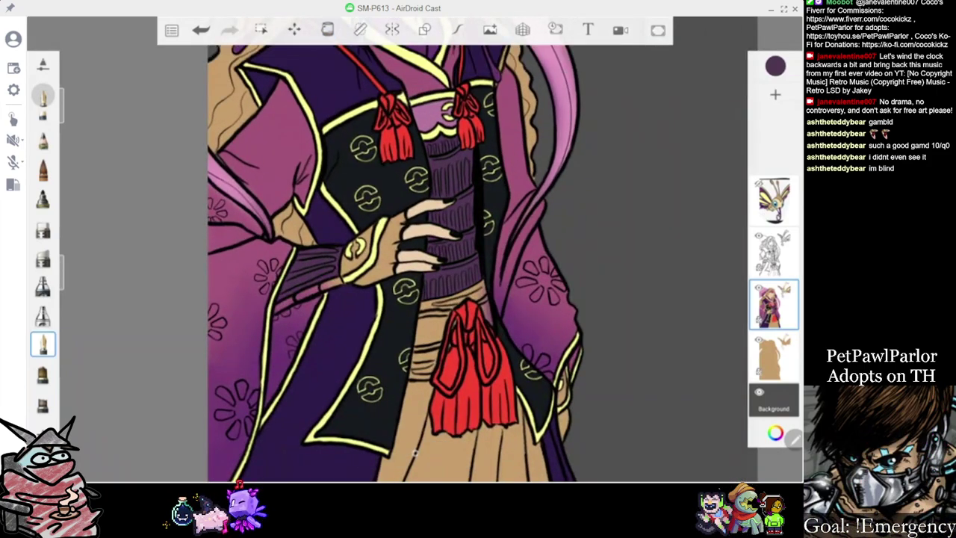
Paint the tan glove cuff dark purple inside its yellow trim, including the gap within the yellow emblem
scroll(415, 261, down, 1)
scroll(415, 261, up, 5)
scroll(415, 261, down, 5)
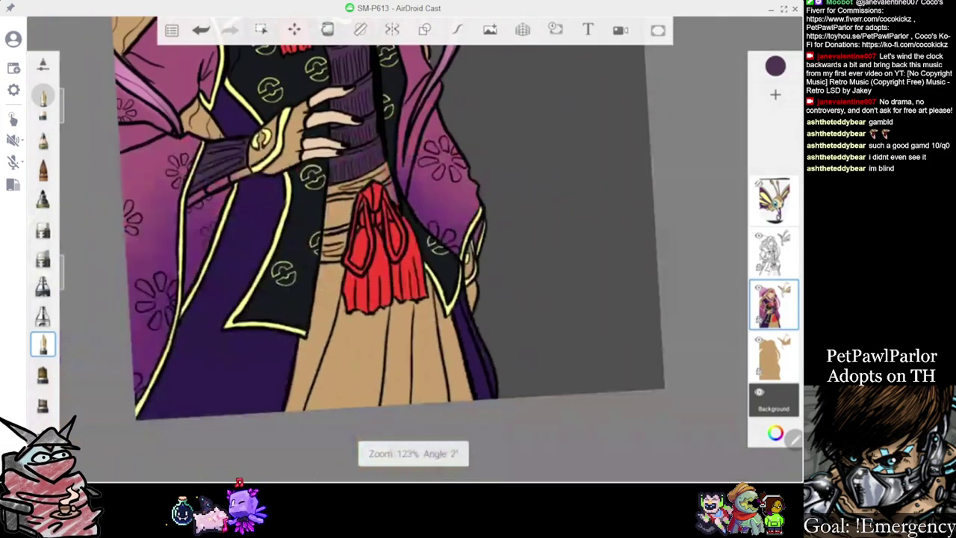
scroll(416, 262, up, 5)
scroll(414, 250, up, 2)
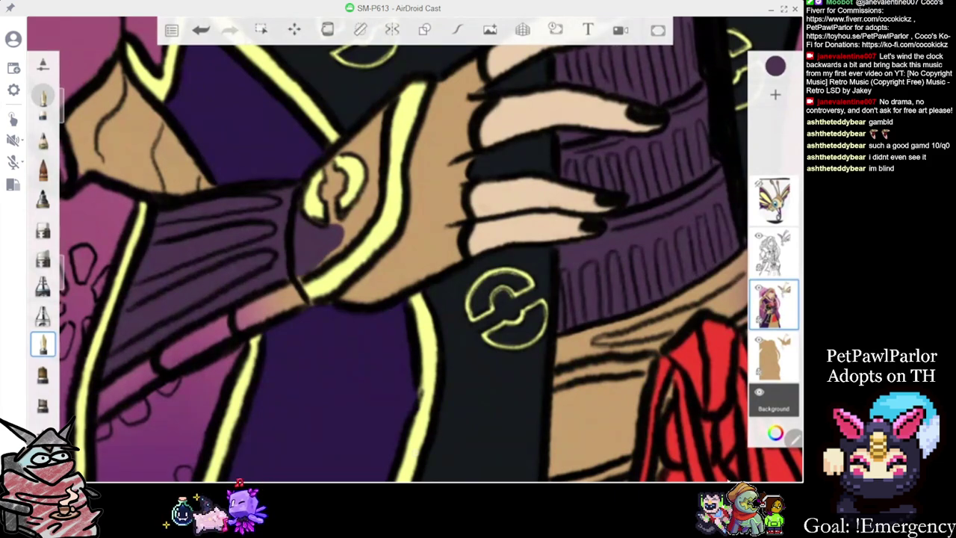
drag(345, 235, 362, 216)
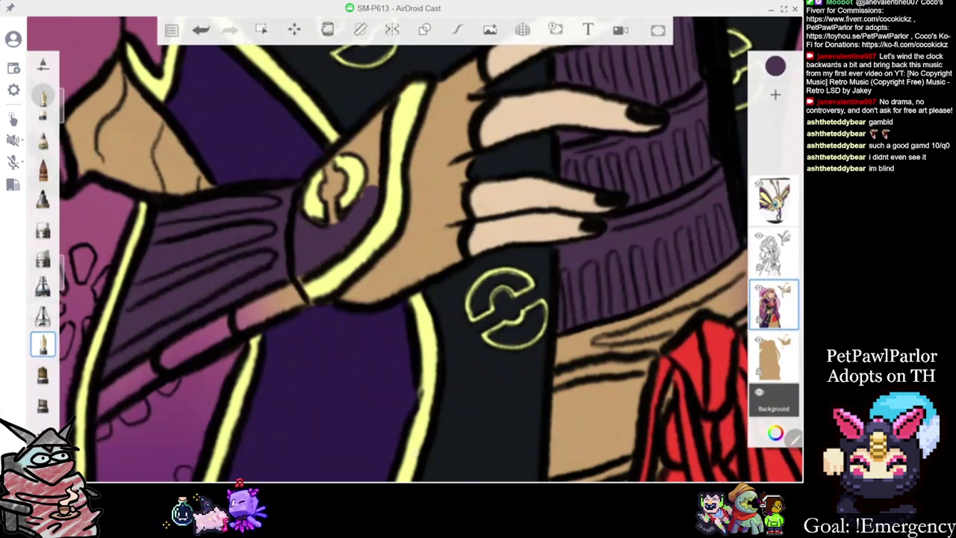
scroll(404, 254, up, 2)
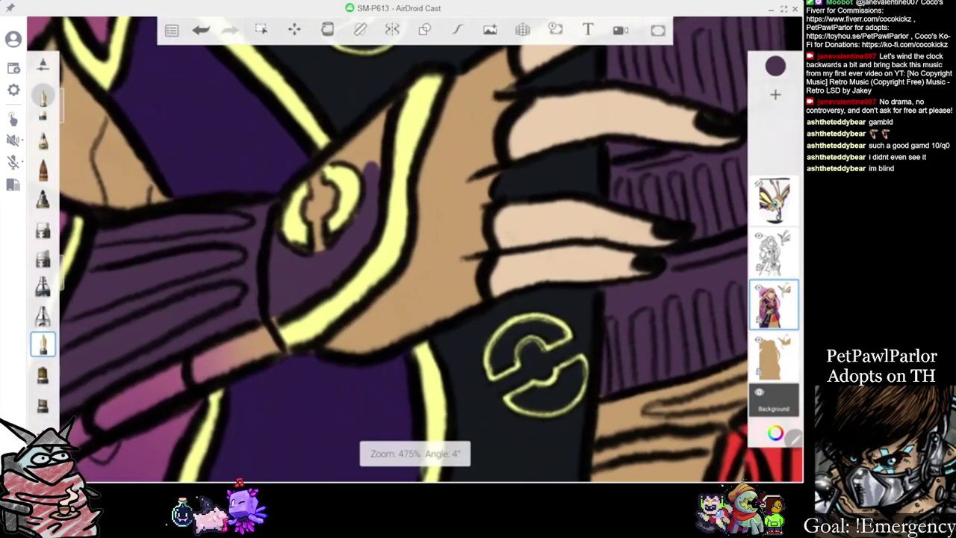
drag(377, 145, 352, 150)
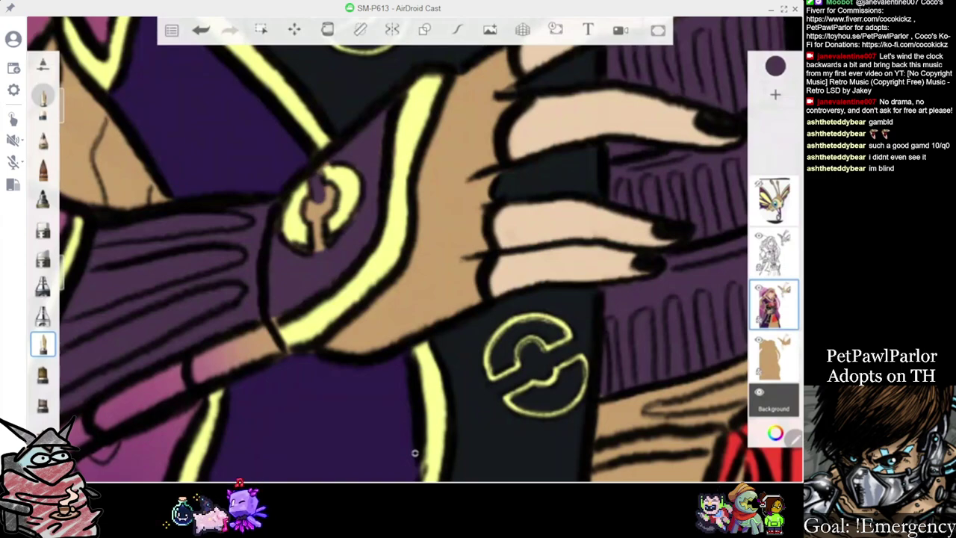
mouse_move(321, 188)
mouse_down()
mouse_move(312, 215)
mouse_move(332, 191)
mouse_up()
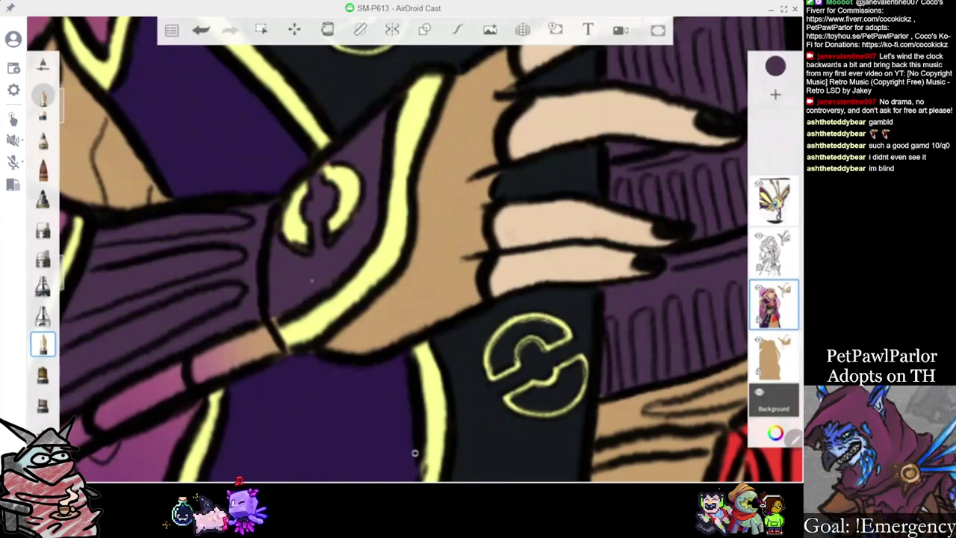
Paint the tan cuff of the other hand, below the flowered sleeve, with the same dark purple inside its yellow trim
scroll(404, 254, down, 5)
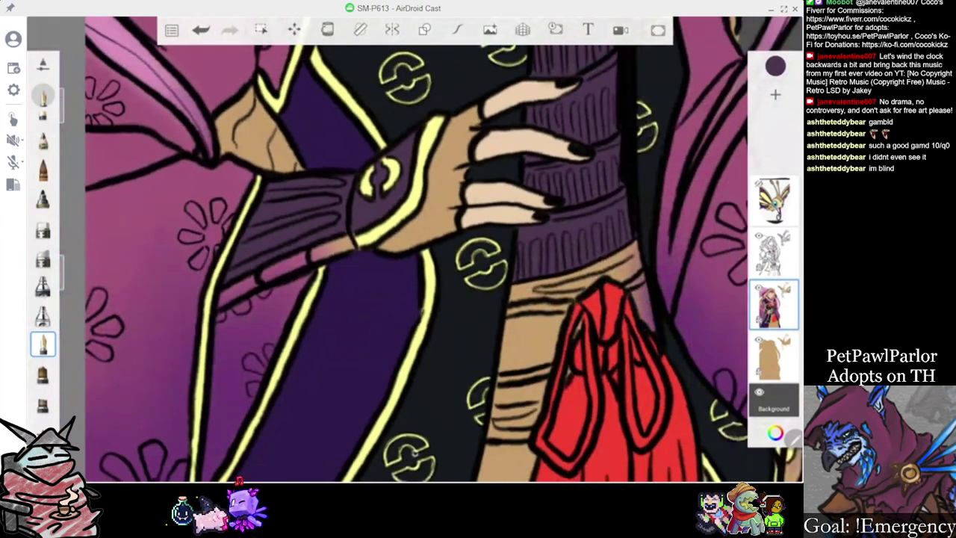
scroll(403, 254, down, 1)
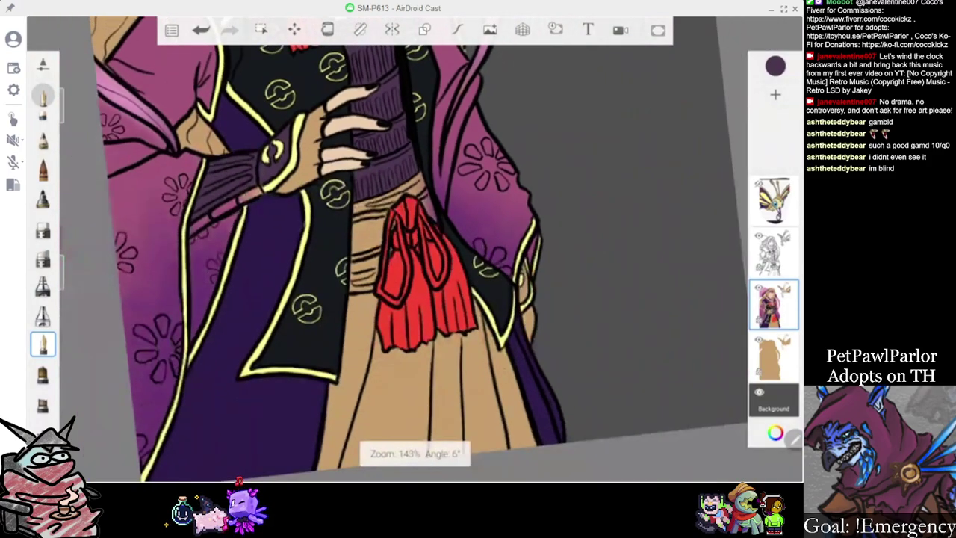
scroll(404, 254, up, 5)
scroll(403, 254, up, 5)
mouse_move(433, 197)
mouse_down()
mouse_move(442, 211)
mouse_move(441, 179)
mouse_move(435, 284)
mouse_up()
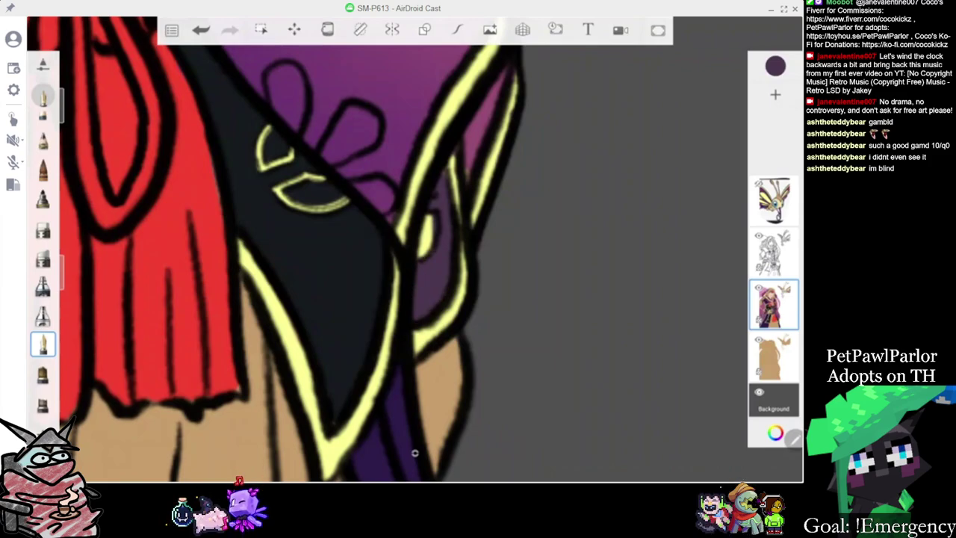
Paint the middle segment of the narrow strip under the pleated wrist sleeve dark purple
scroll(415, 249, down, 10)
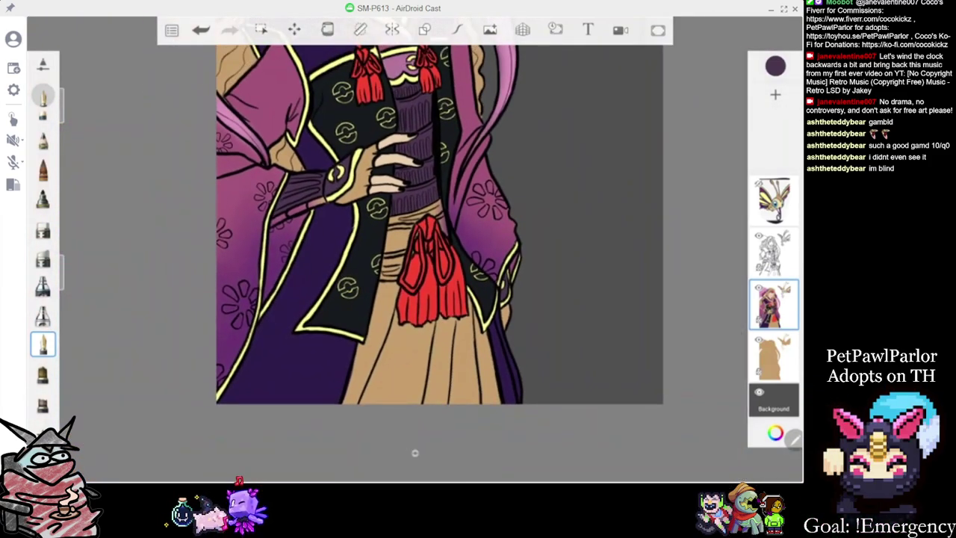
scroll(415, 453, up, 6)
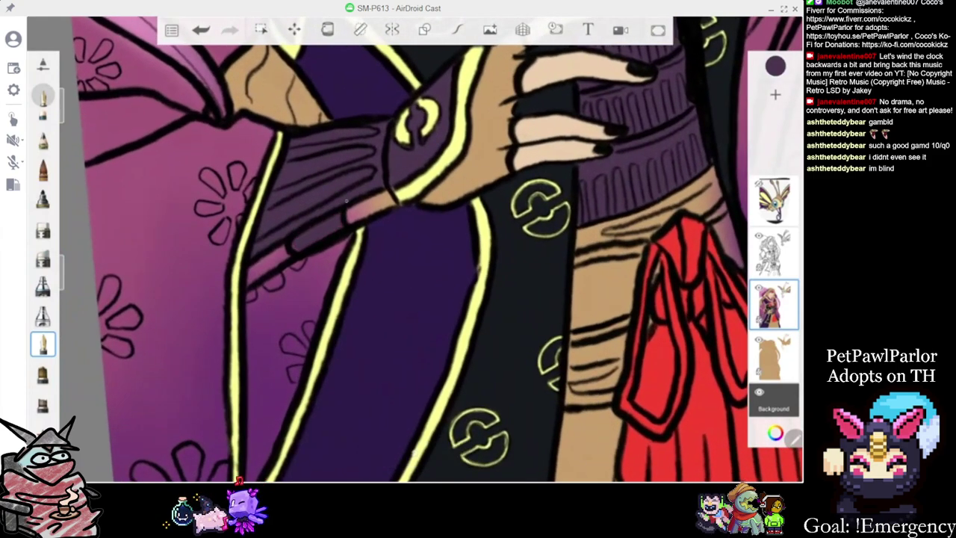
scroll(414, 453, down, 4)
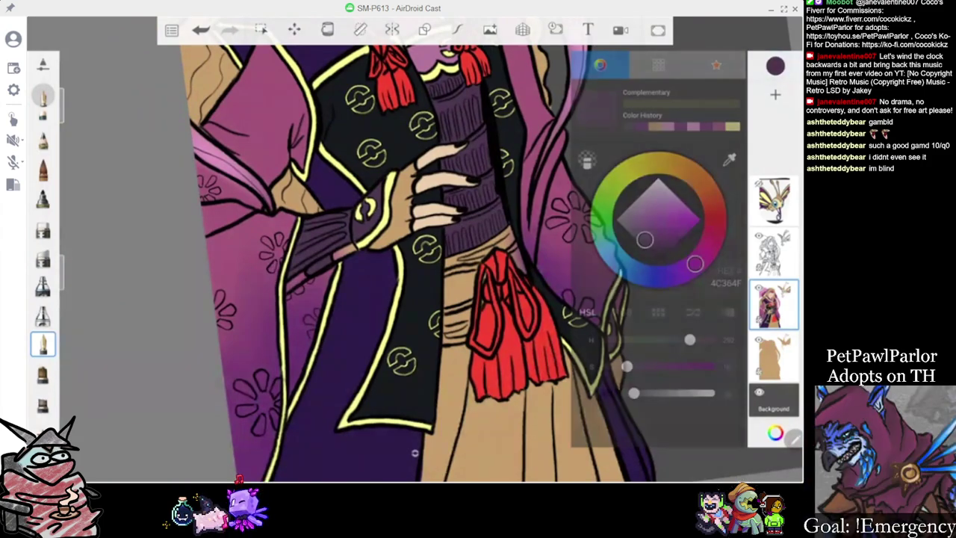
Sample the brighter purple 693071 and try painting the end segments of the strip under the wrist sleeve with it
click(730, 159)
scroll(415, 247, down, 3)
drag(414, 220, 400, 72)
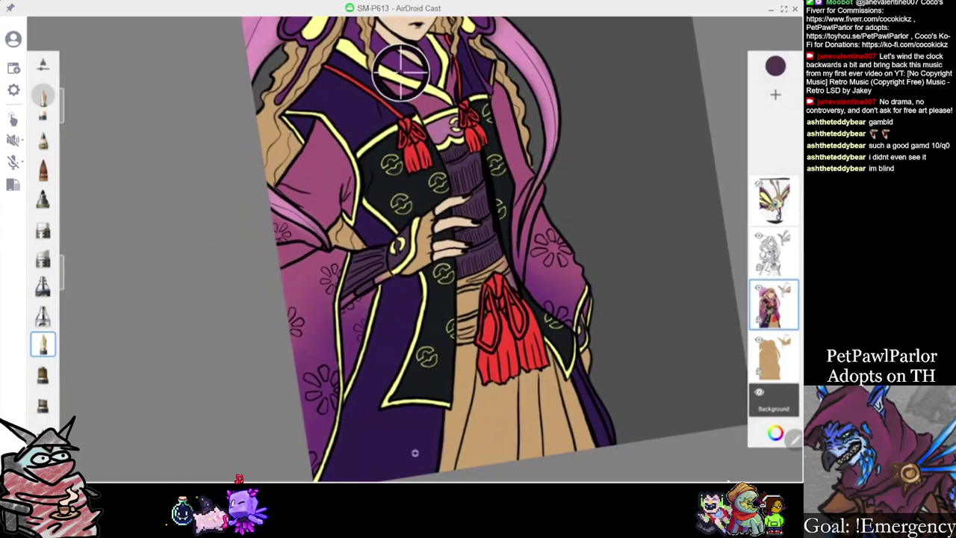
scroll(414, 452, up, 5)
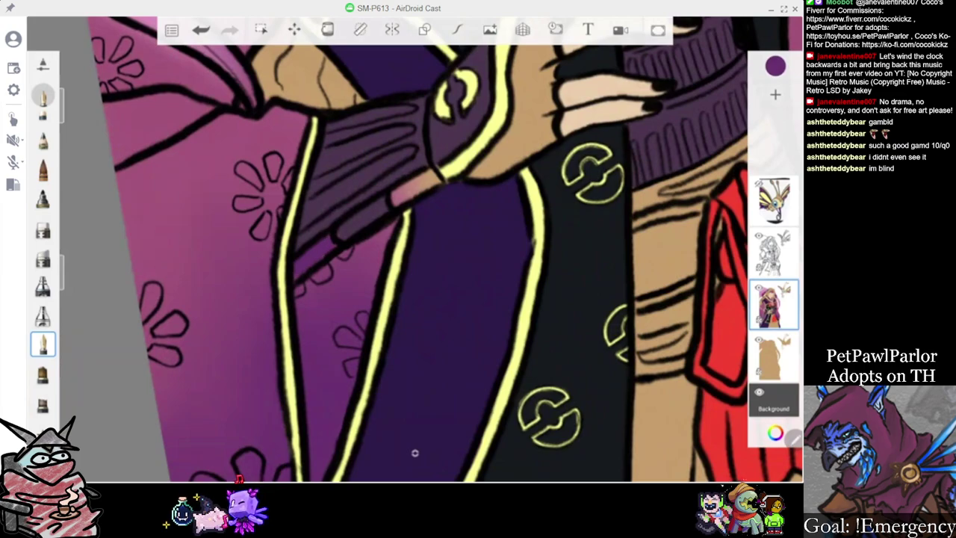
drag(396, 199, 433, 179)
scroll(414, 452, down, 5)
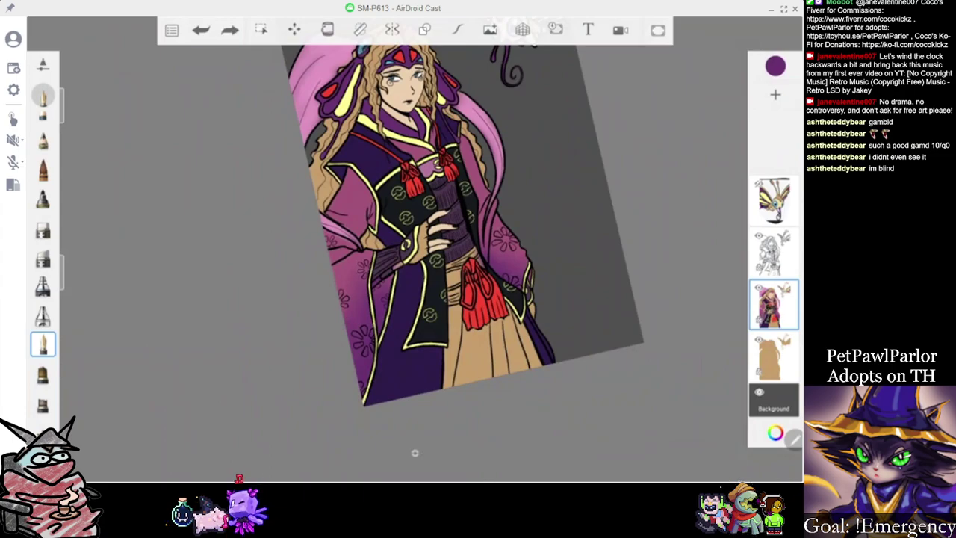
Sample the tan from the gloved hand and paint both end segments of the strip under the wrist sleeve with it
scroll(414, 452, up, 3)
click(775, 66)
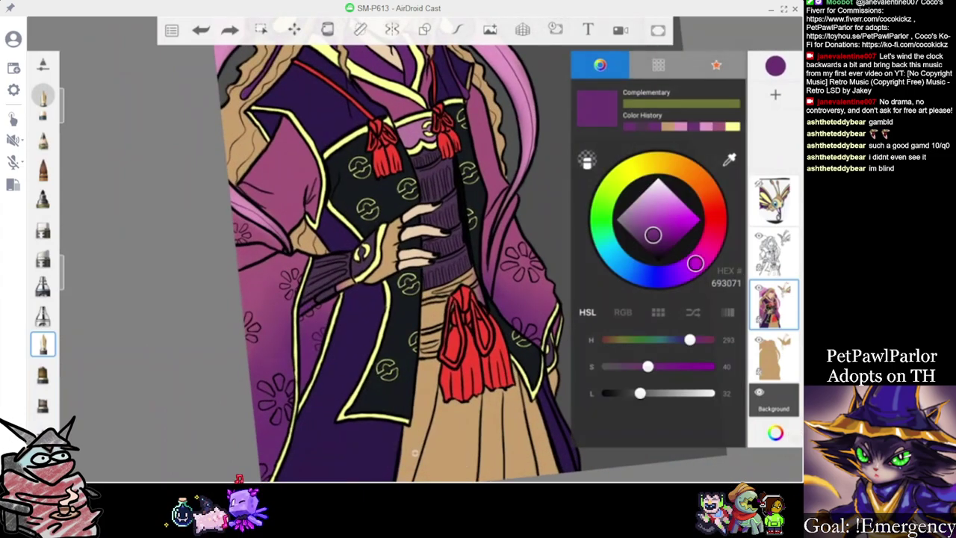
click(727, 160)
scroll(415, 453, up, 5)
drag(416, 219, 396, 218)
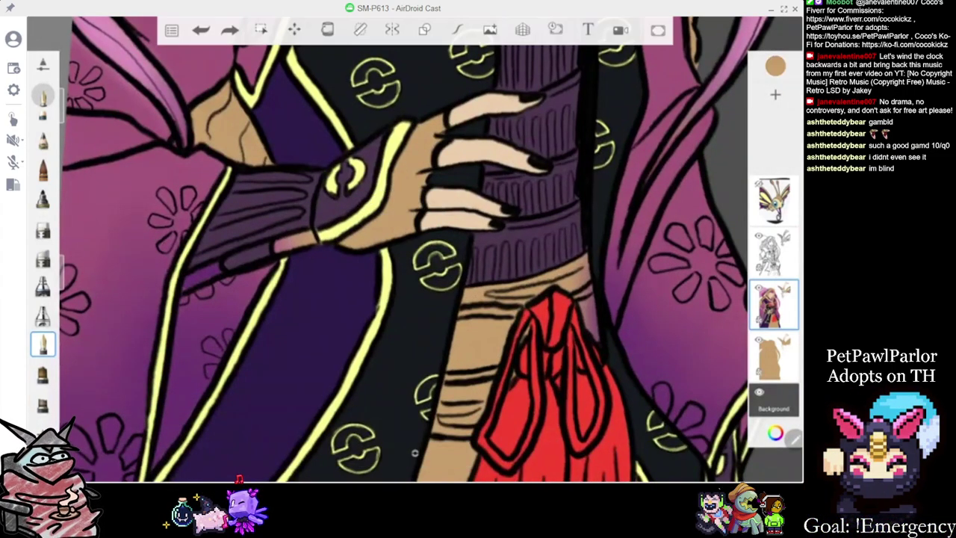
scroll(415, 453, up, 4)
scroll(414, 452, down, 1)
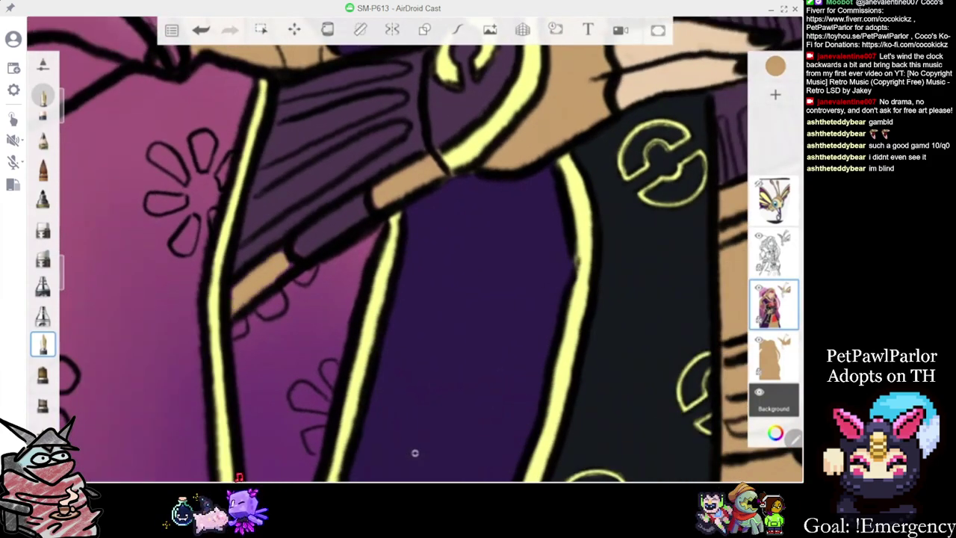
Sample the sleeve's dark purple again and touch up the edge of the strip's middle segment
click(412, 142)
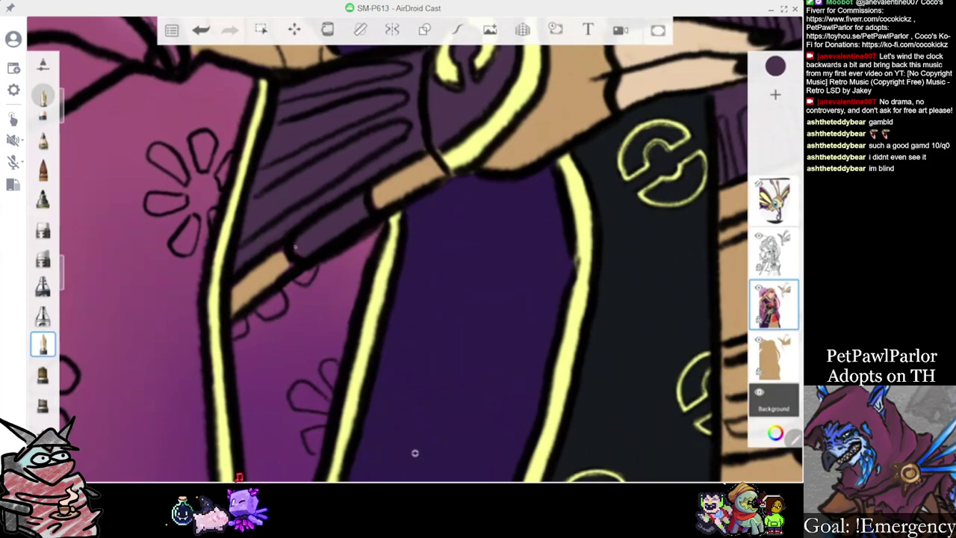
scroll(415, 452, down, 10)
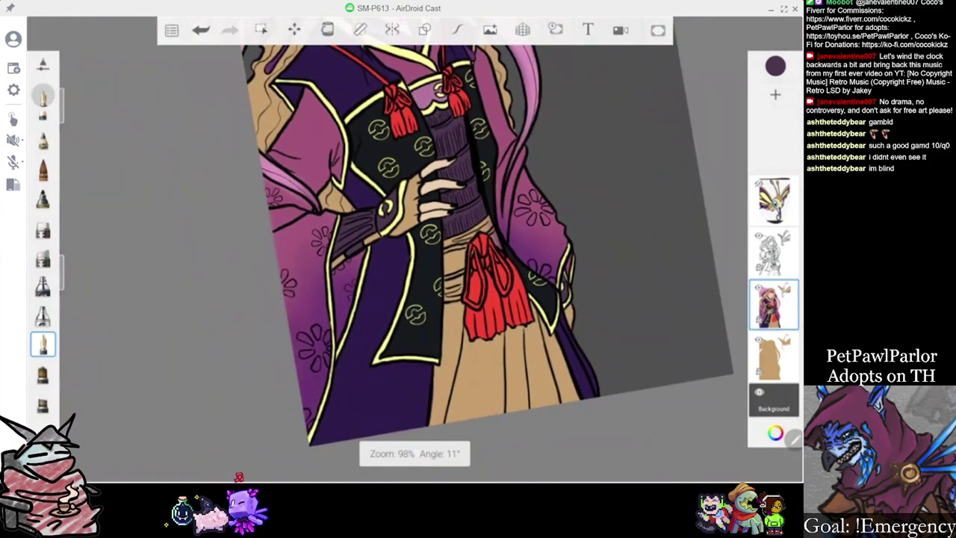
scroll(446, 217, down, 2)
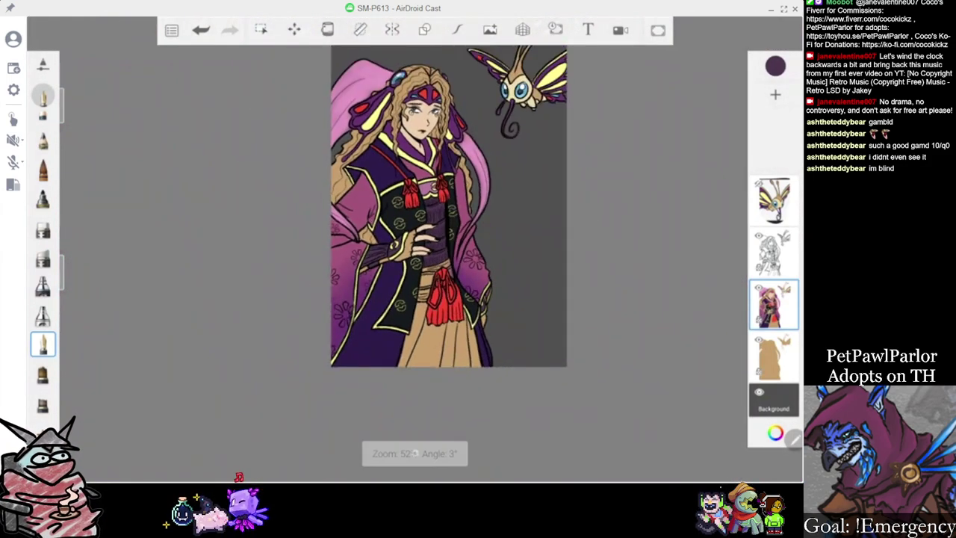
Sample the pale cream from the moth and try painting the upper fold of the waist sash with it
click(775, 66)
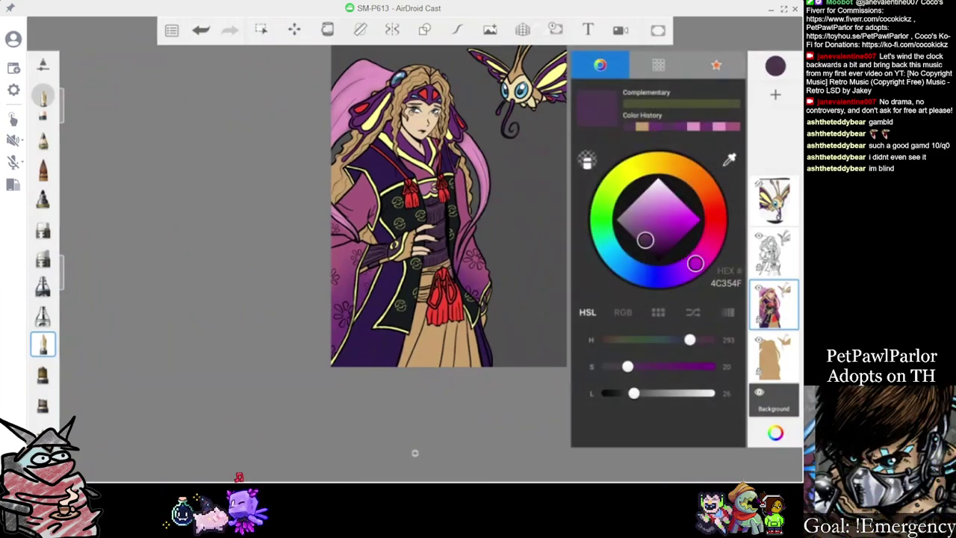
click(730, 161)
scroll(415, 453, up, 3)
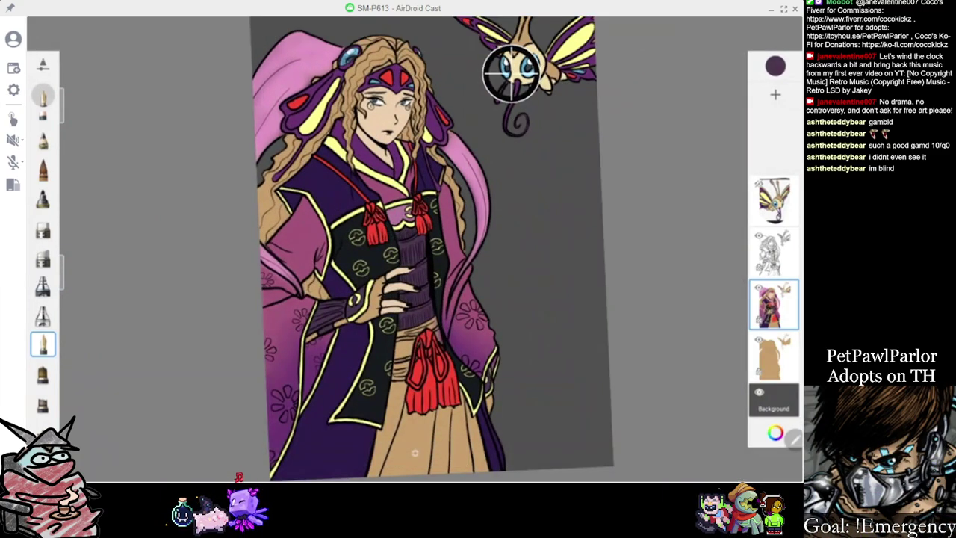
scroll(415, 452, up, 5)
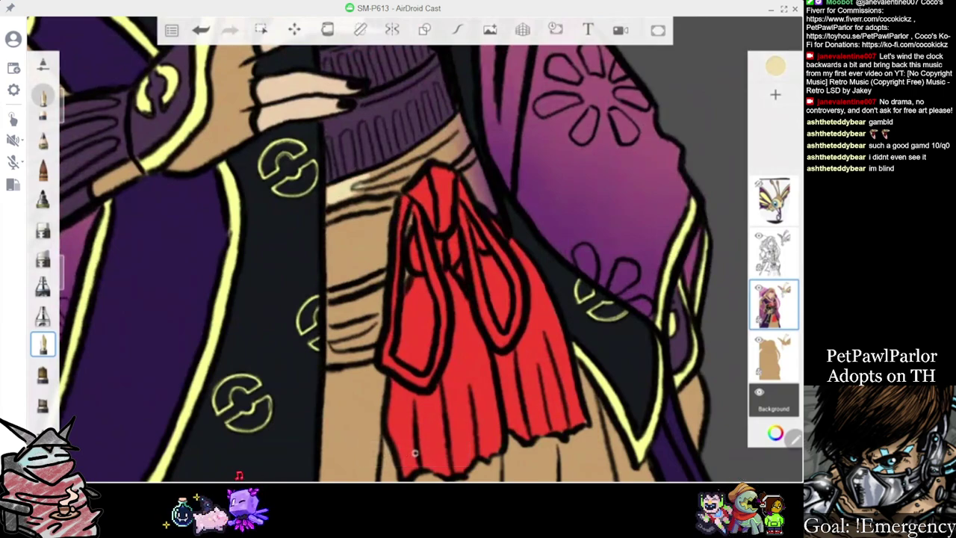
scroll(415, 452, down, 3)
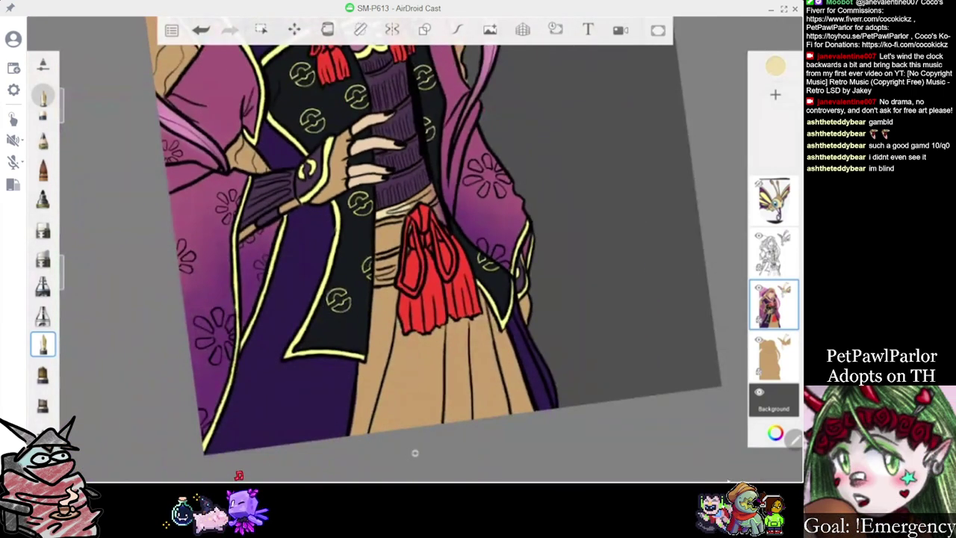
scroll(414, 453, down, 2)
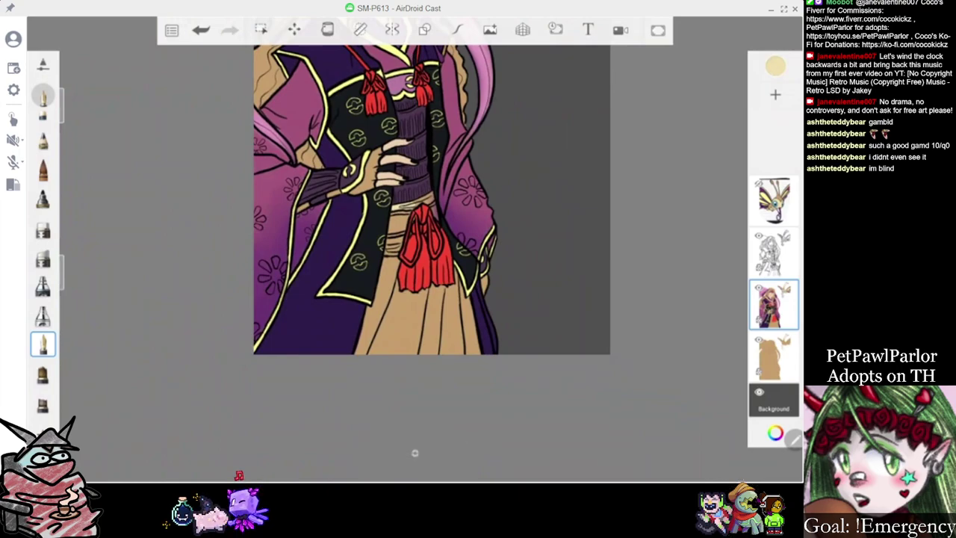
scroll(414, 452, up, 3)
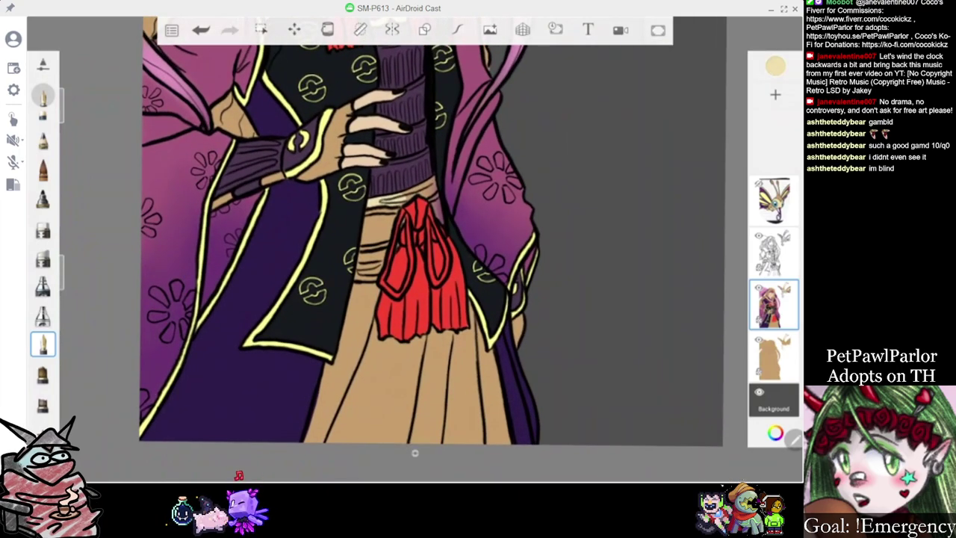
scroll(414, 452, up, 2)
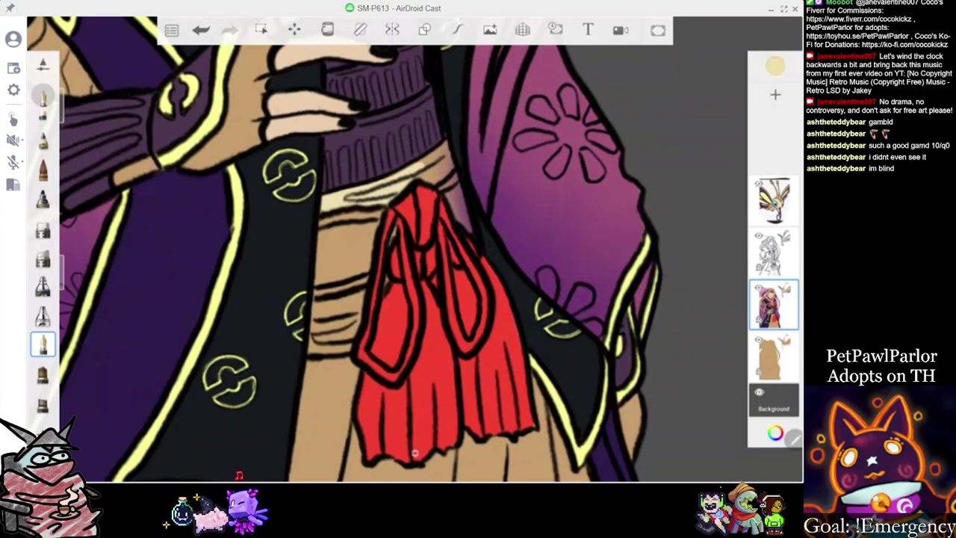
Sample the light blue from the gem in the hair and flood-fill the cream part of the sash's upper fold with it
click(775, 65)
scroll(415, 452, down, 4)
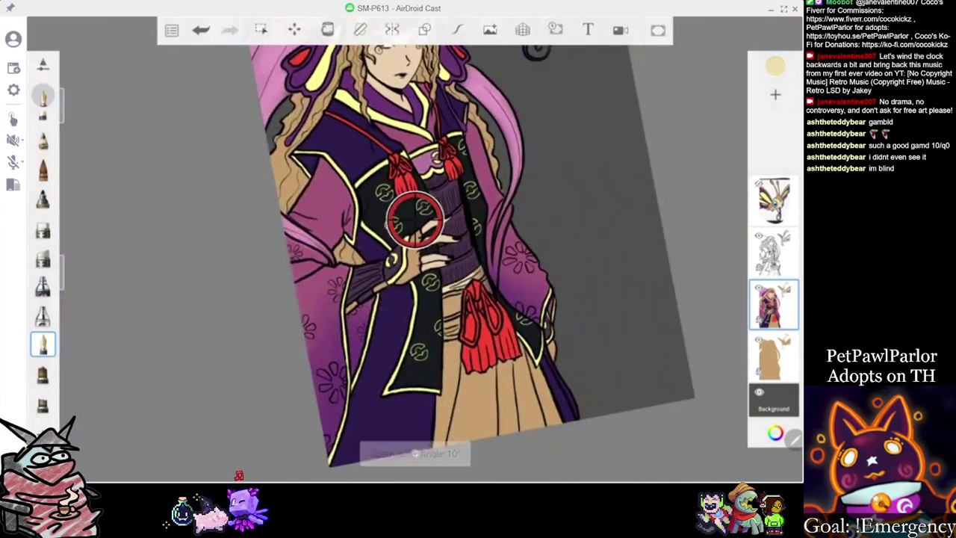
scroll(415, 217, down, 1)
scroll(414, 216, up, 3)
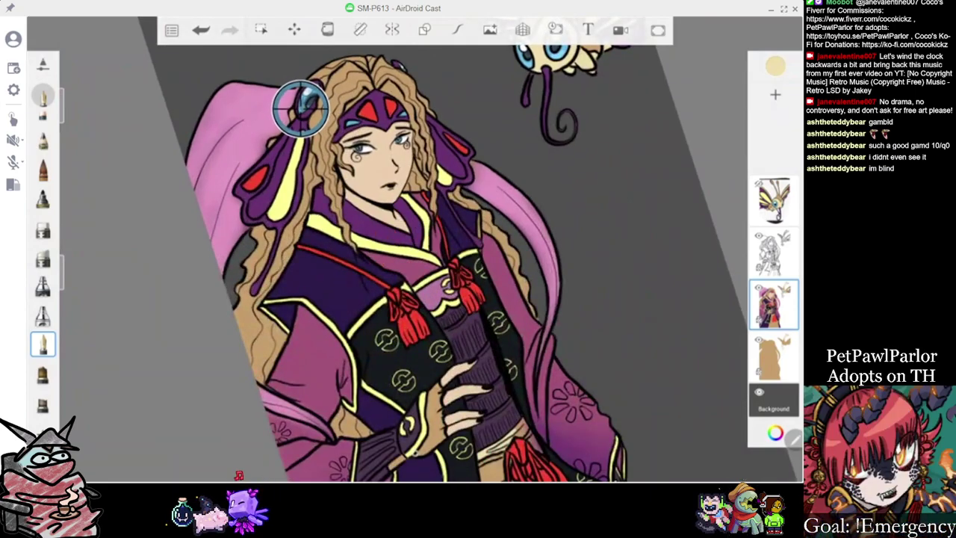
scroll(448, 351, up, 6)
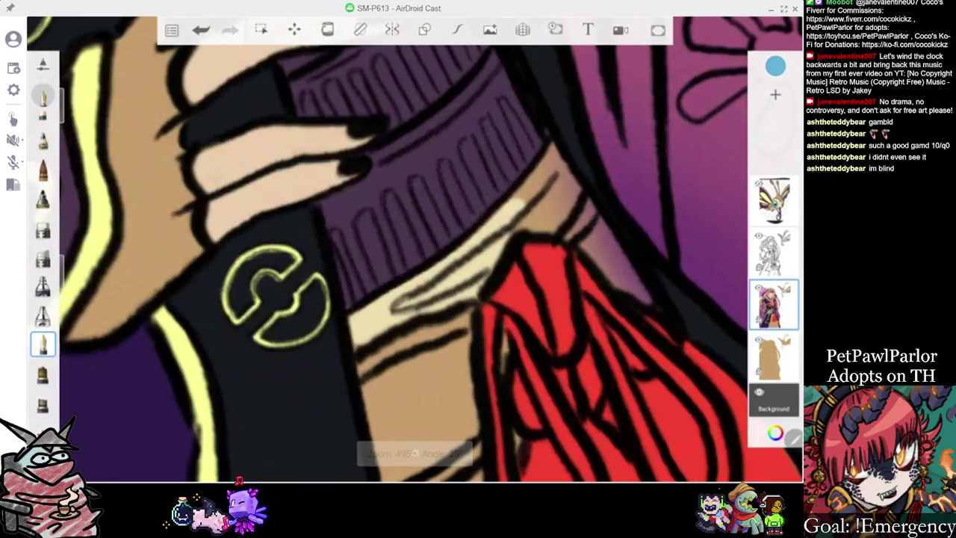
click(327, 29)
click(448, 271)
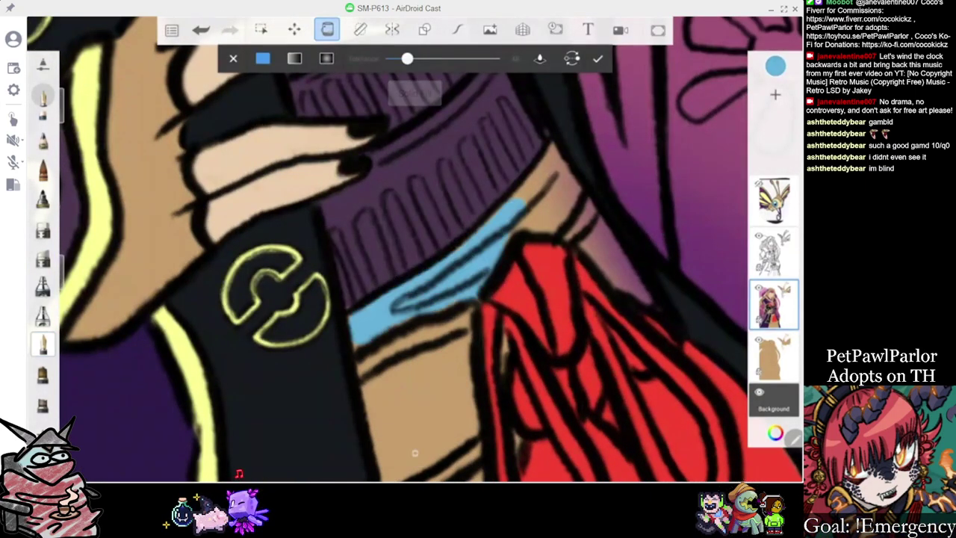
click(598, 58)
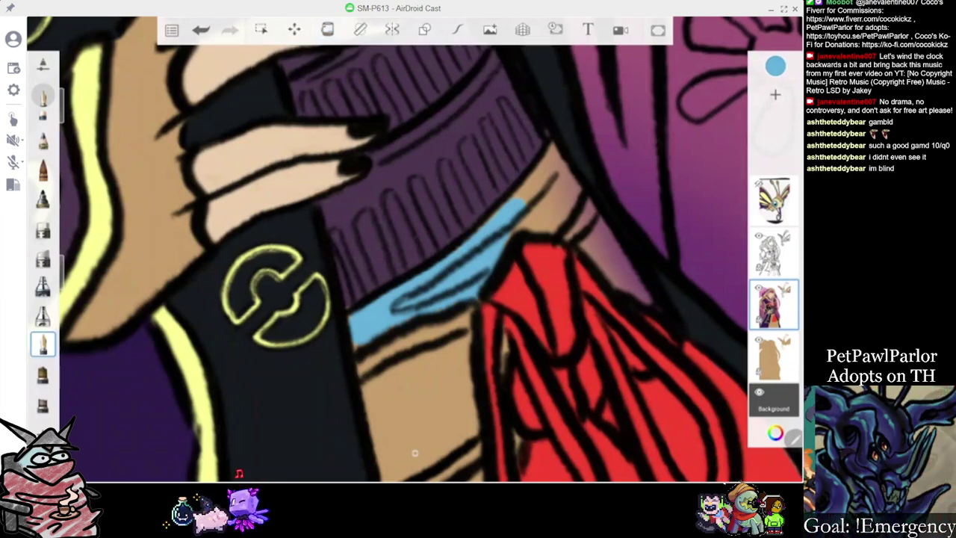
Paint the rest of the sash's upper fold and the lower sash band beside the red bow light blue
scroll(415, 452, up, 1)
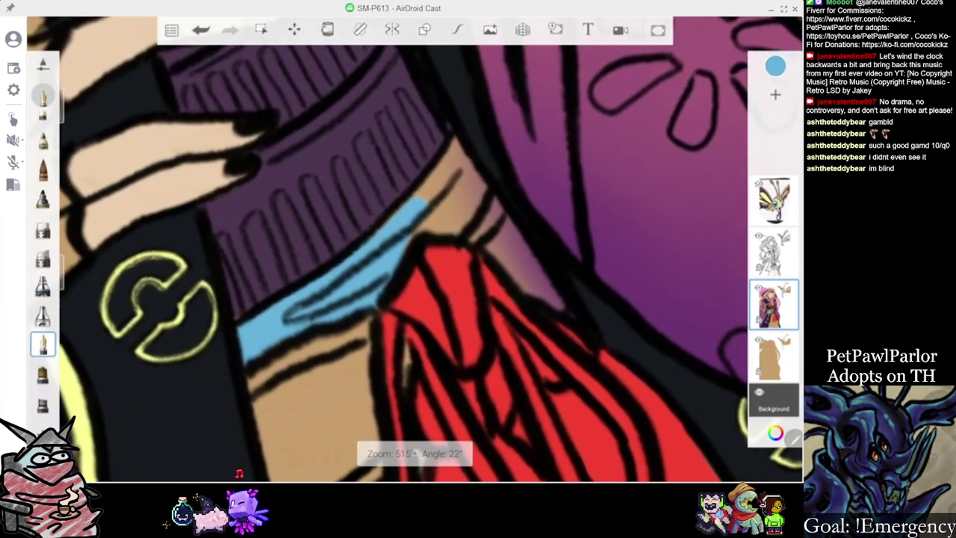
drag(435, 184, 457, 147)
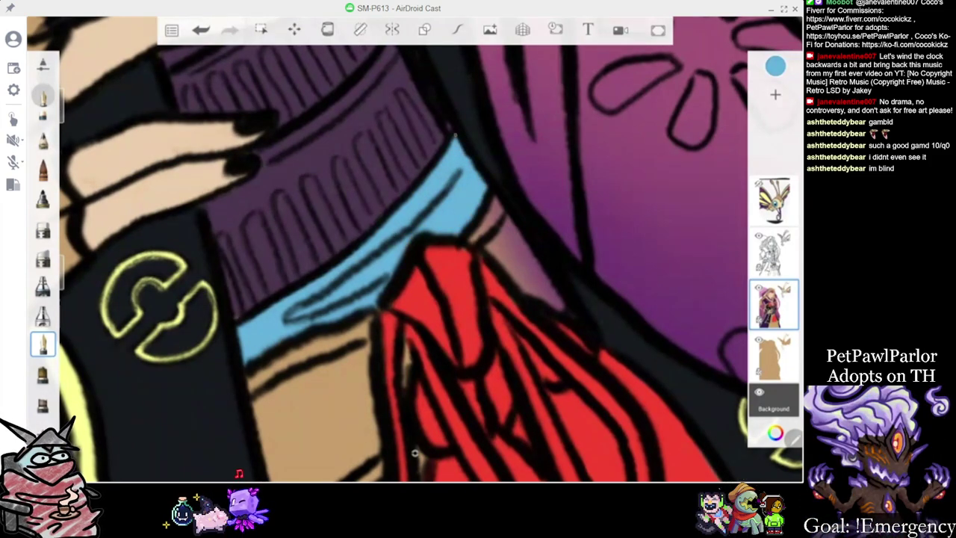
scroll(415, 453, down, 5)
scroll(415, 453, up, 3)
mouse_move(348, 268)
mouse_down()
mouse_move(333, 289)
mouse_move(338, 317)
mouse_move(333, 260)
mouse_move(387, 252)
mouse_move(362, 323)
mouse_up()
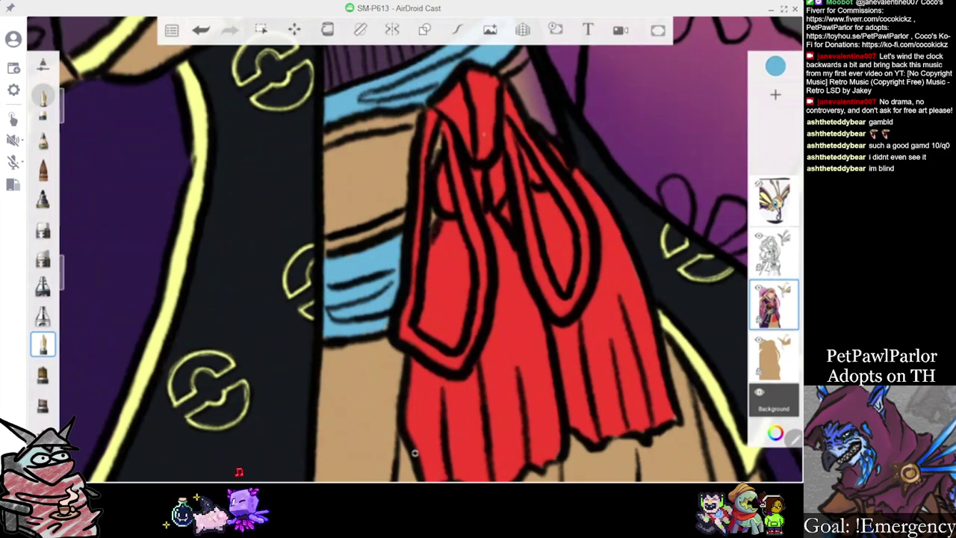
scroll(415, 452, down, 3)
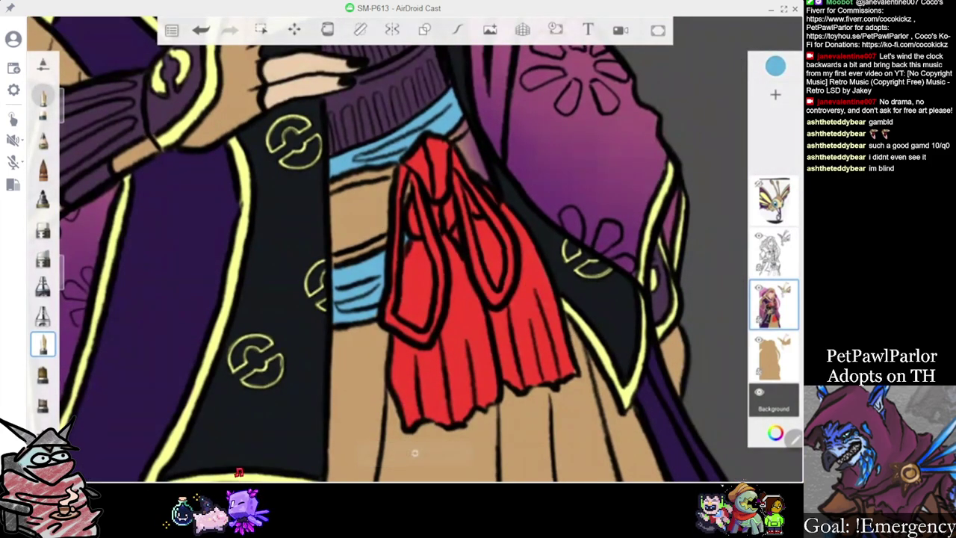
Sample the red from the tassel and paint the middle sash band red on both sides of the bow
click(775, 65)
click(730, 160)
drag(416, 220, 463, 298)
drag(379, 180, 331, 193)
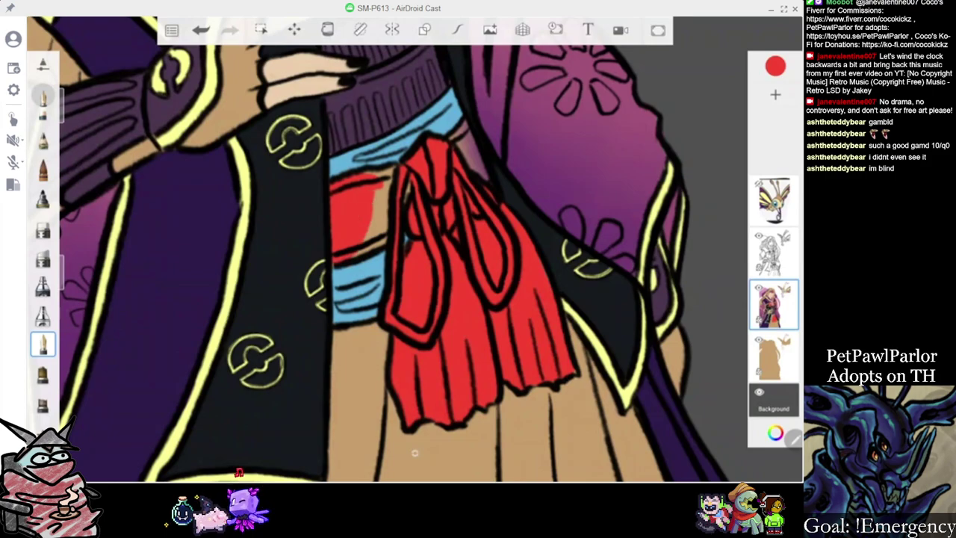
drag(383, 238, 357, 250)
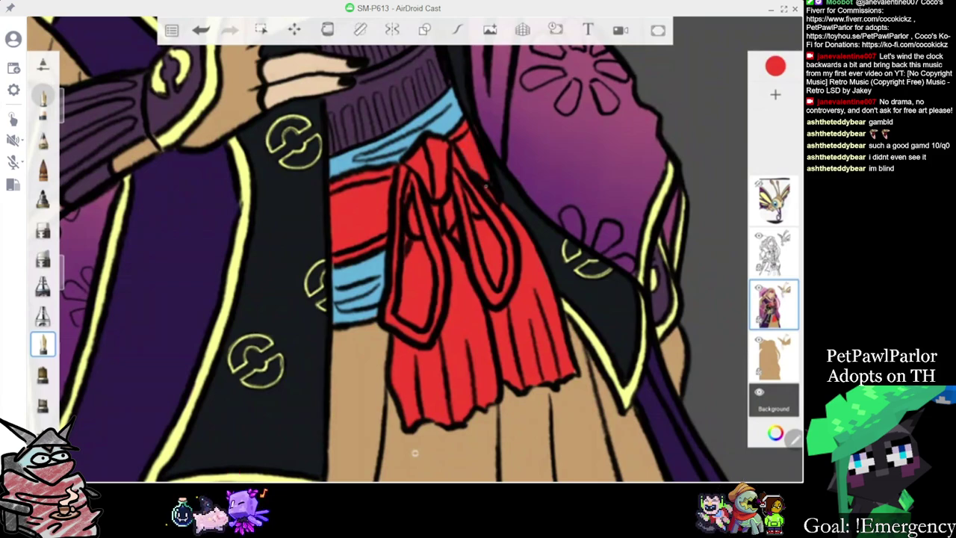
scroll(415, 254, up, 2)
drag(432, 140, 453, 129)
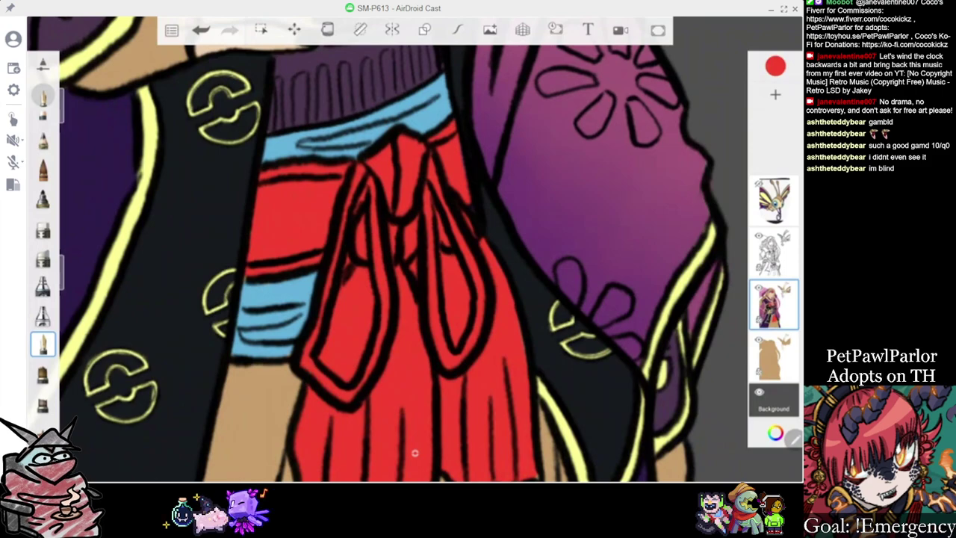
scroll(415, 453, down, 5)
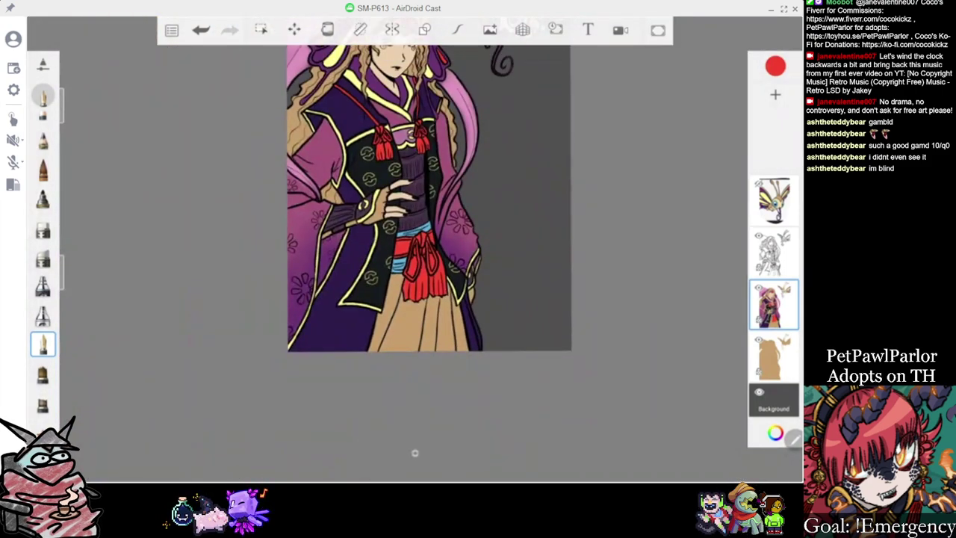
Sample the vest's near-black and paint the centre of the red sash band with it, leaving red borders along the edges
scroll(415, 453, up, 2)
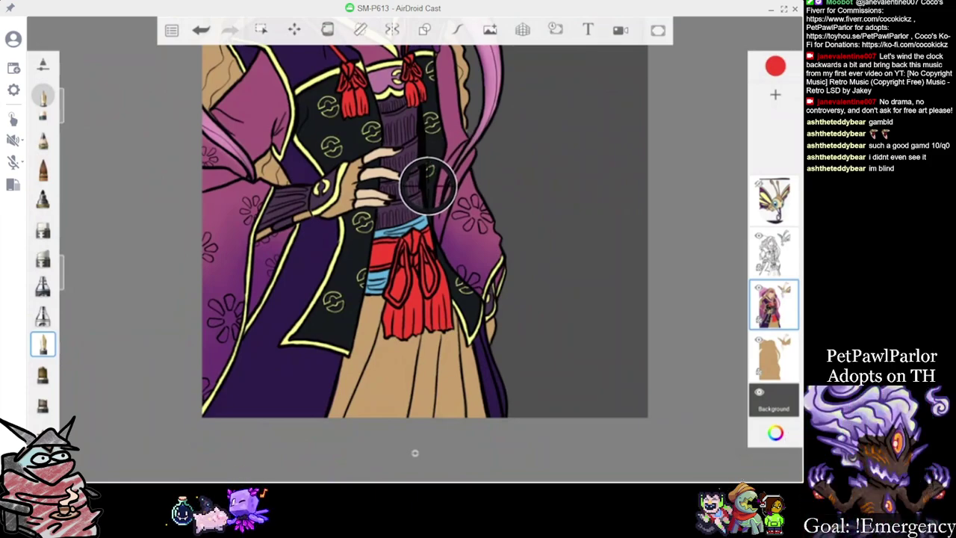
scroll(415, 452, up, 4)
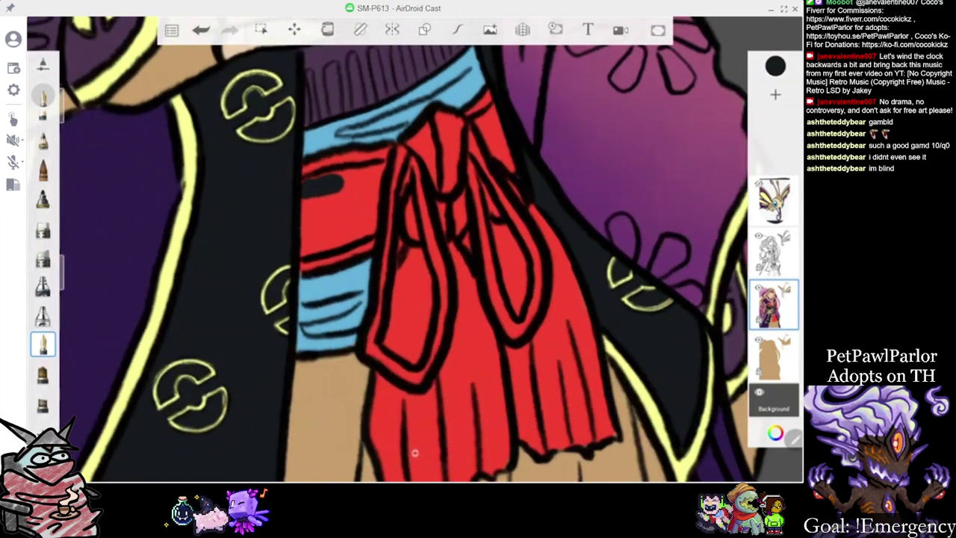
mouse_move(355, 176)
mouse_down()
mouse_move(377, 182)
mouse_move(368, 224)
mouse_move(317, 224)
mouse_up()
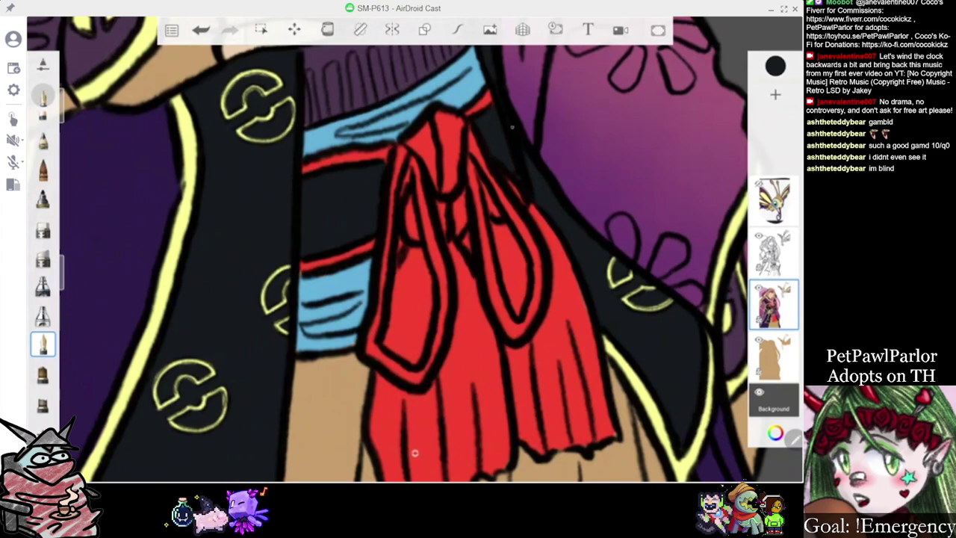
scroll(414, 452, down, 5)
scroll(415, 452, down, 1)
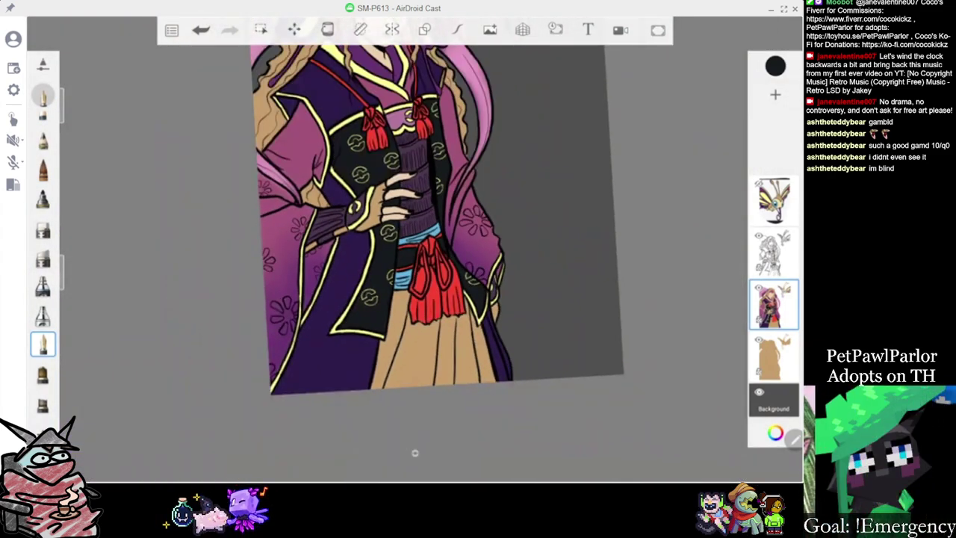
scroll(414, 453, down, 1)
scroll(415, 453, up, 8)
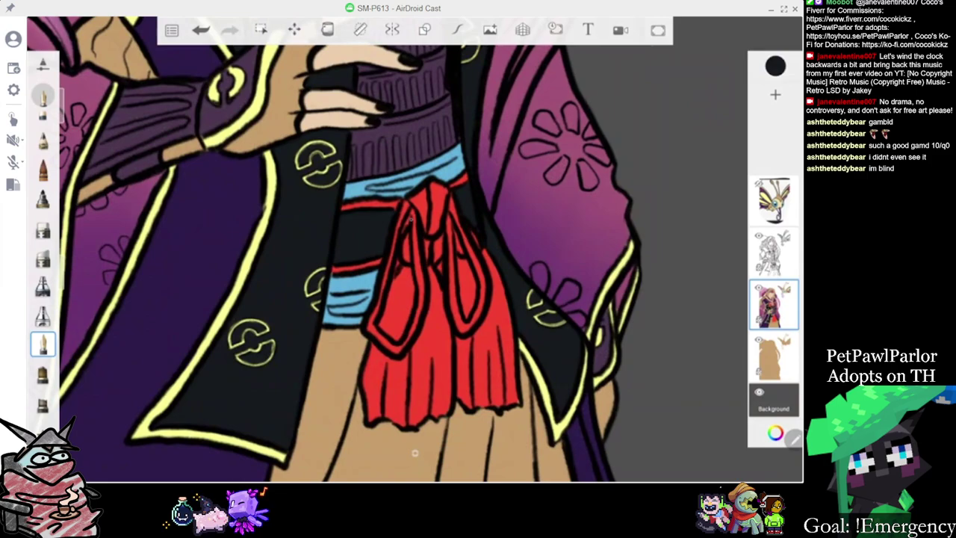
scroll(414, 452, up, 2)
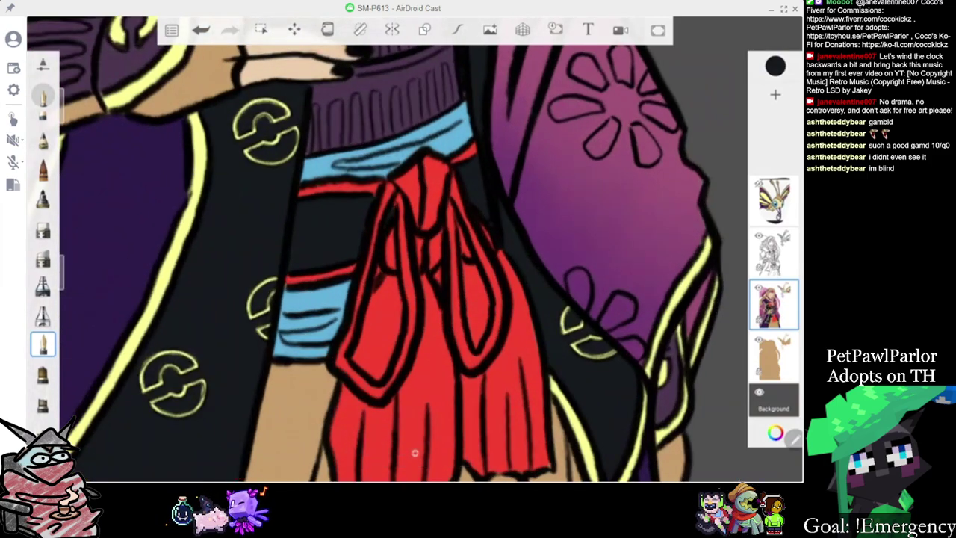
scroll(414, 453, down, 8)
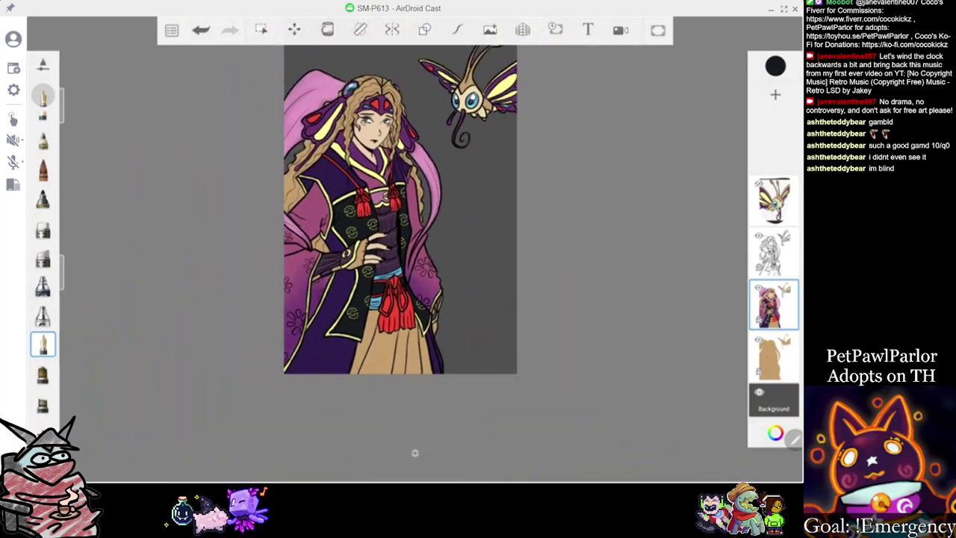
Sample the dark slate blue from inside the round blue gem in the character's hair
scroll(415, 453, up, 1)
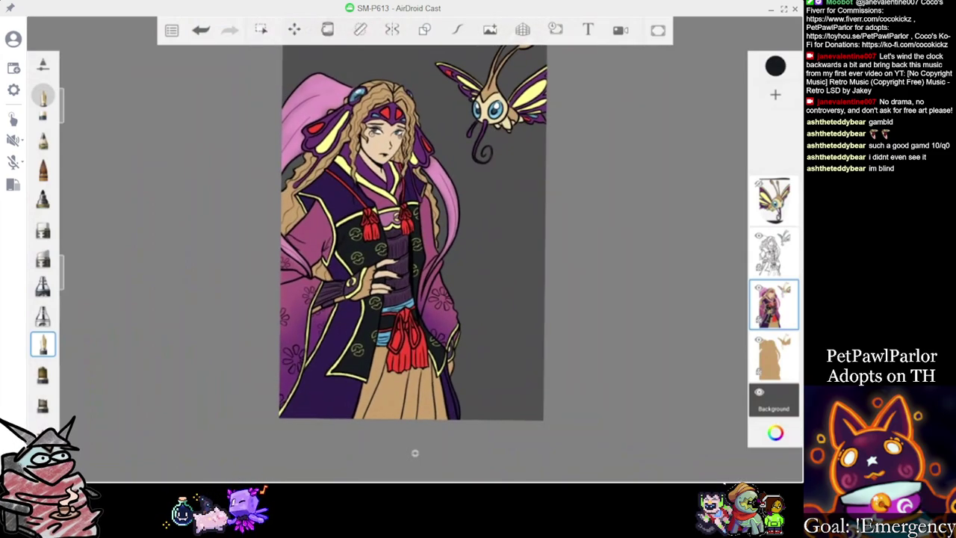
click(775, 65)
click(727, 160)
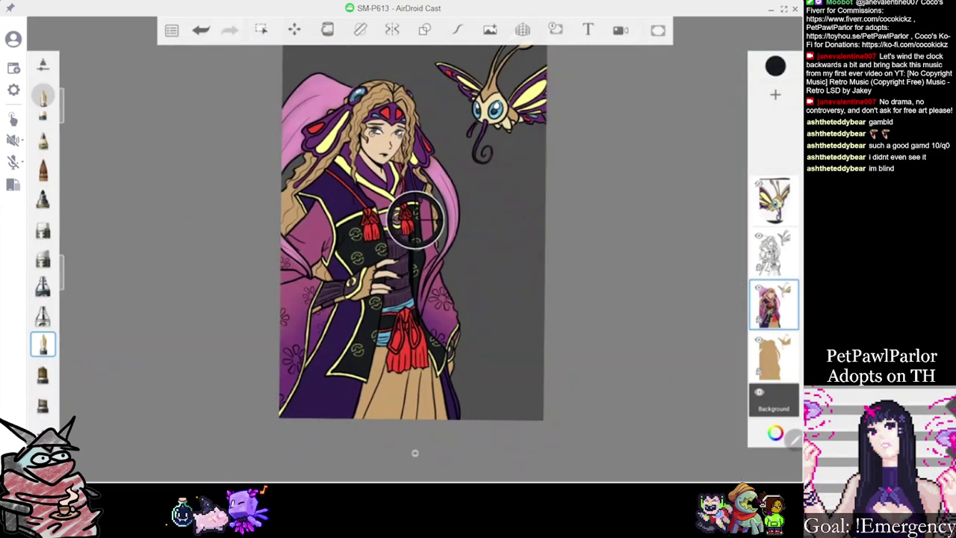
scroll(414, 218, up, 5)
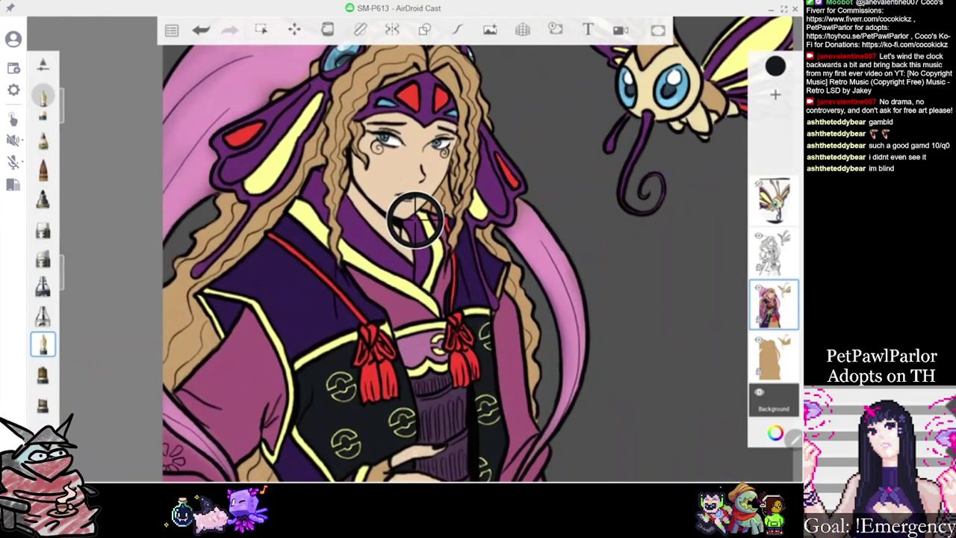
scroll(414, 219, up, 4)
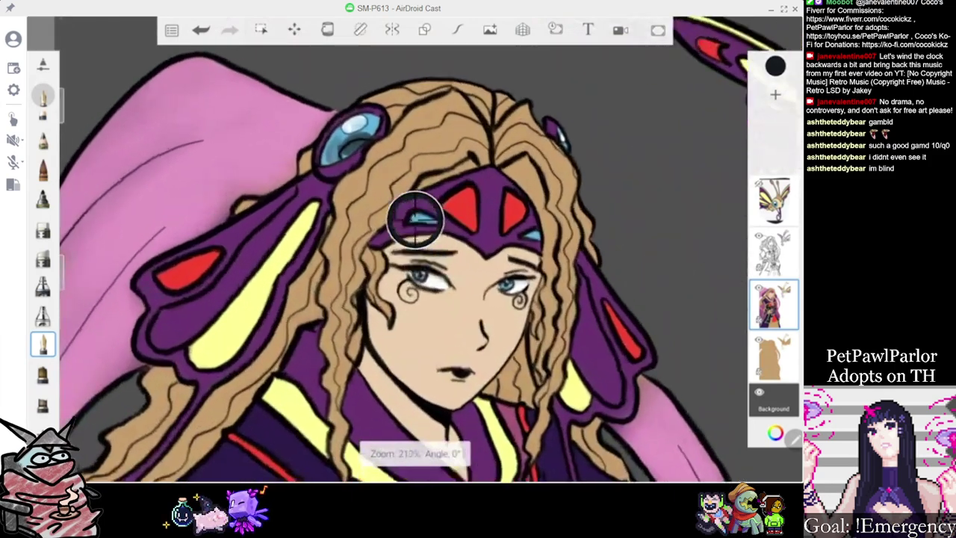
scroll(415, 220, up, 1)
click(349, 144)
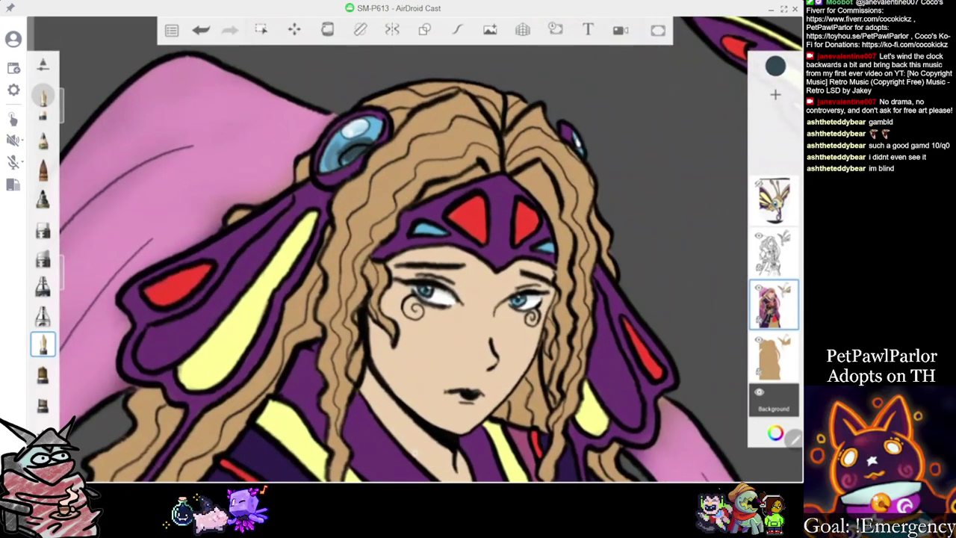
Save the current sketch
click(172, 30)
click(196, 112)
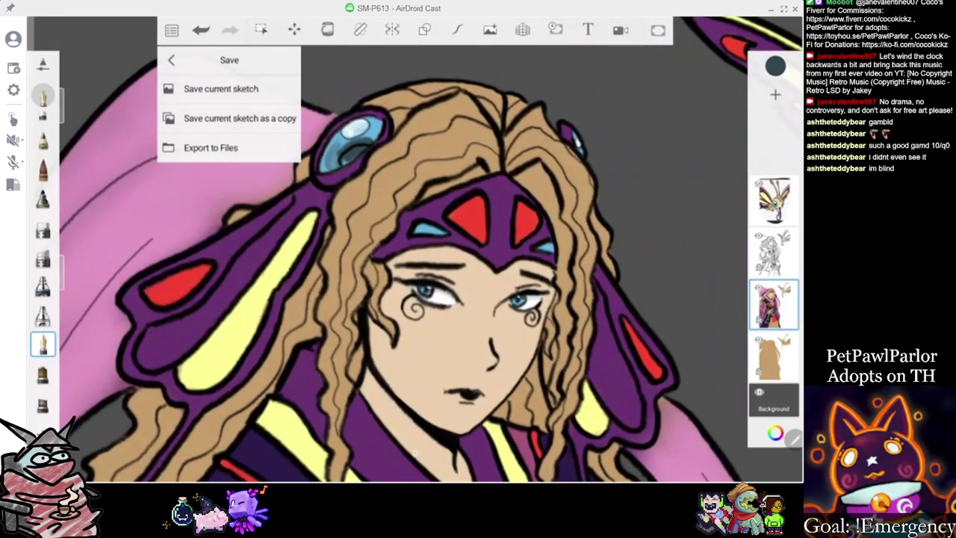
click(221, 88)
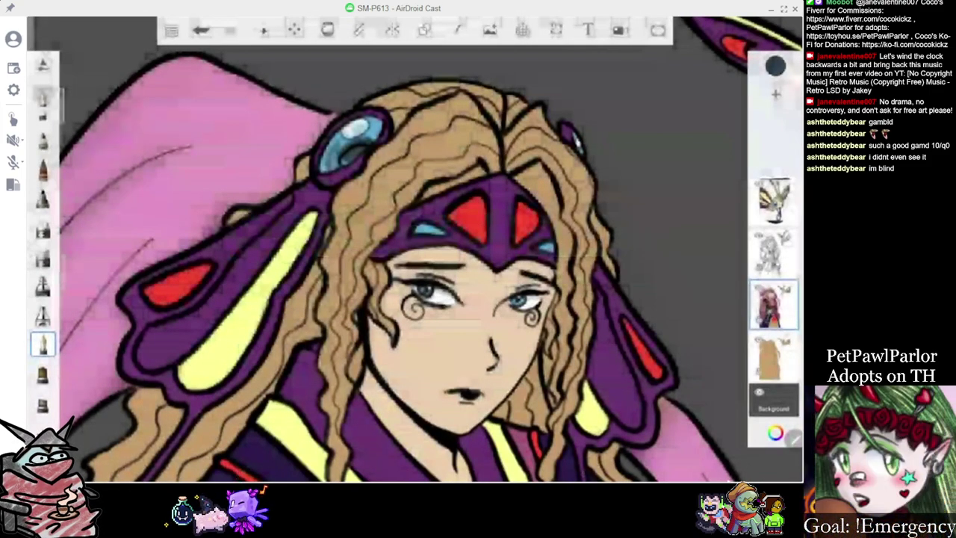
scroll(416, 258, down, 5)
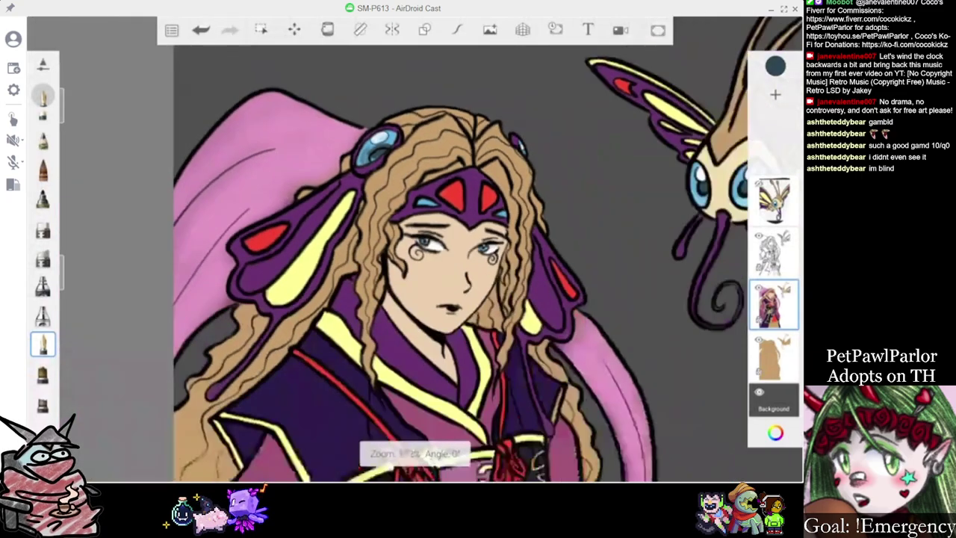
Switch from the Fountain Pen to the first Synthetic Paint brush and adjust its size
scroll(430, 299, up, 6)
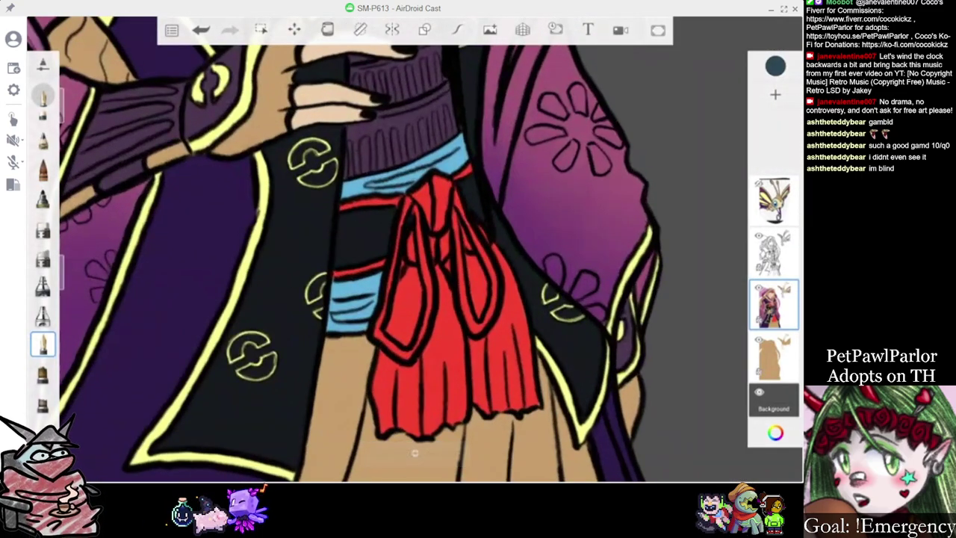
click(42, 64)
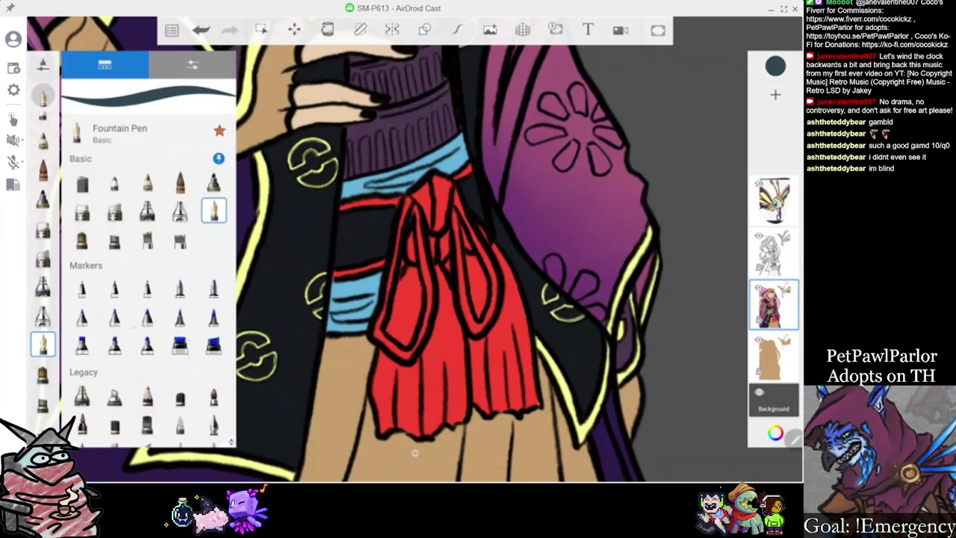
scroll(149, 299, down, 8)
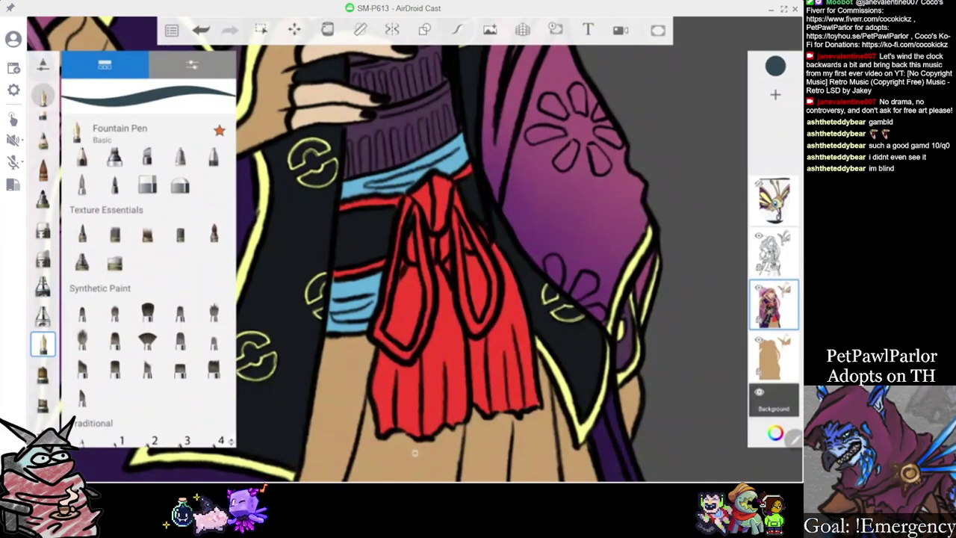
click(82, 311)
click(416, 453)
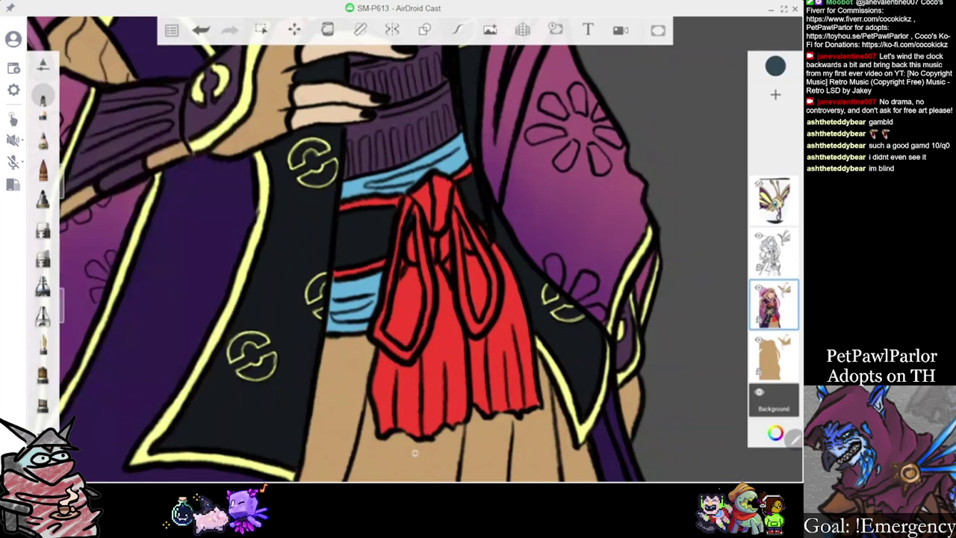
drag(63, 191, 65, 215)
Shade the folds of the light blue sash bands above and below the black band with dark slate blue
scroll(388, 299, up, 3)
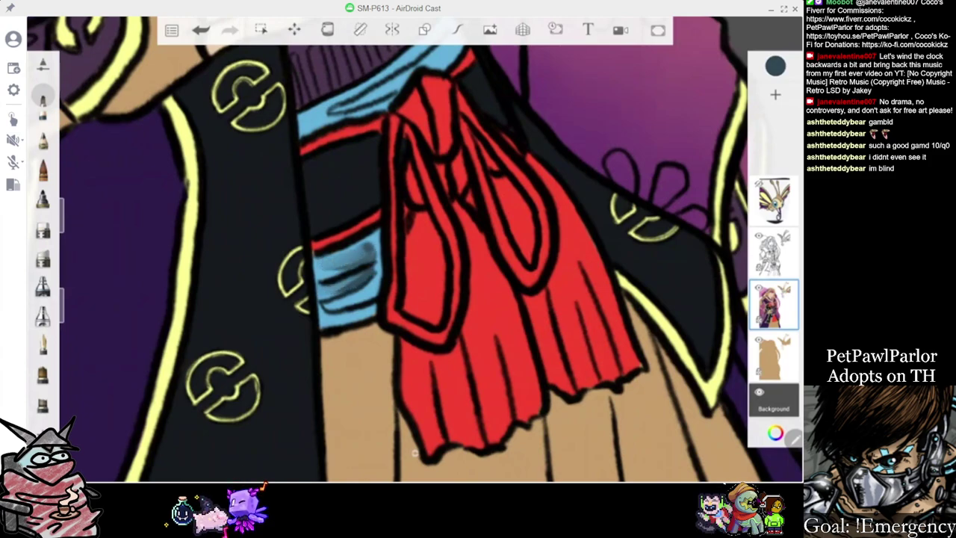
drag(336, 265, 319, 261)
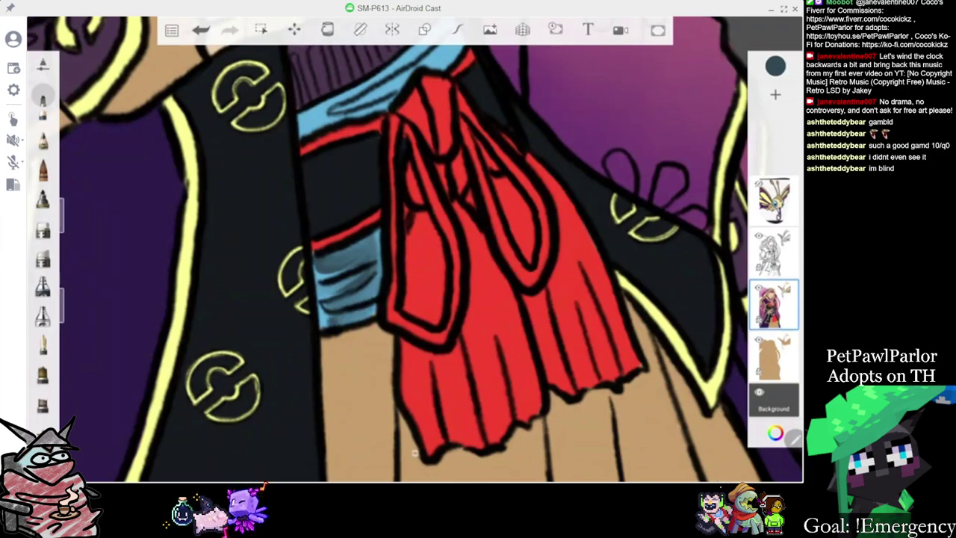
scroll(380, 174, down, 2)
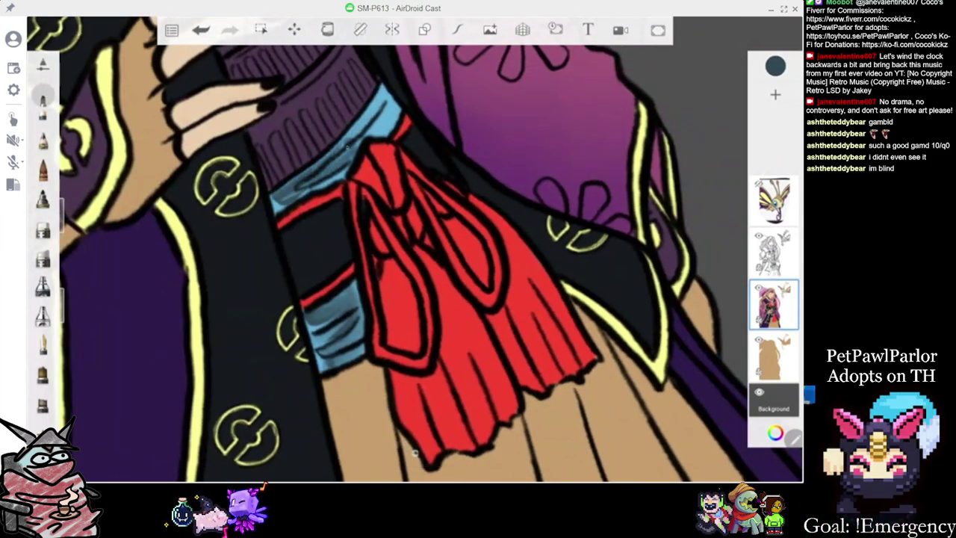
scroll(379, 224, down, 5)
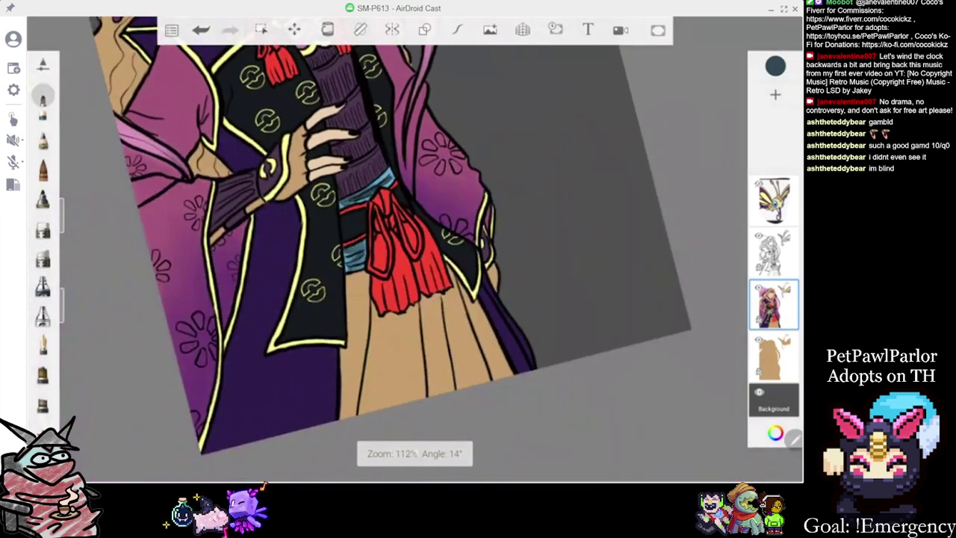
scroll(403, 209, up, 4)
key(ctrl+z)
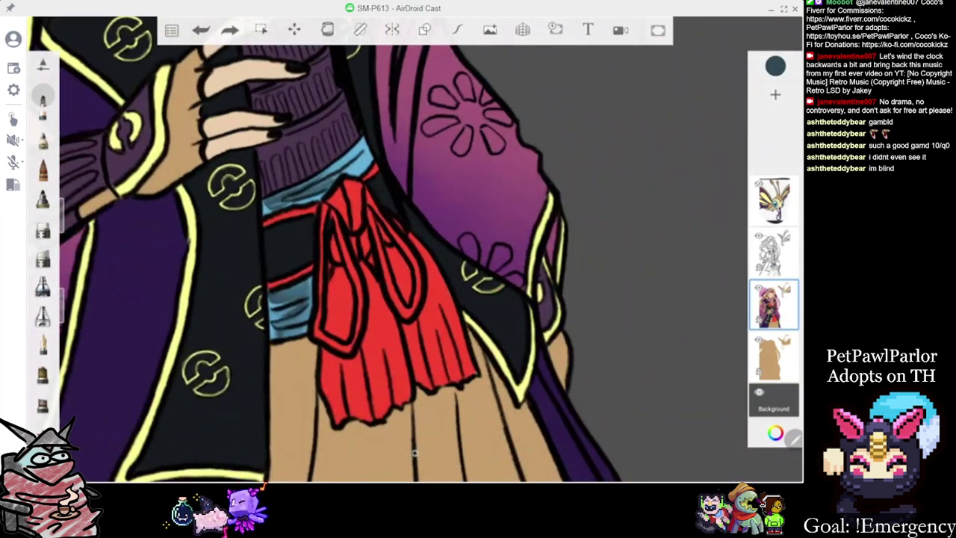
scroll(414, 453, up, 2)
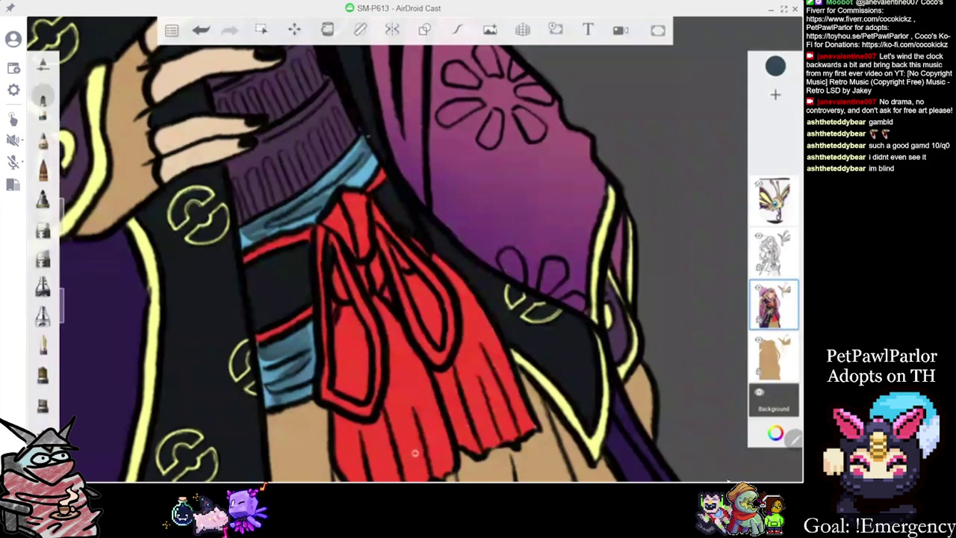
Sample the costume's near-black and the coat's dark purple as painting colours
scroll(403, 254, down, 5)
scroll(403, 254, down, 2)
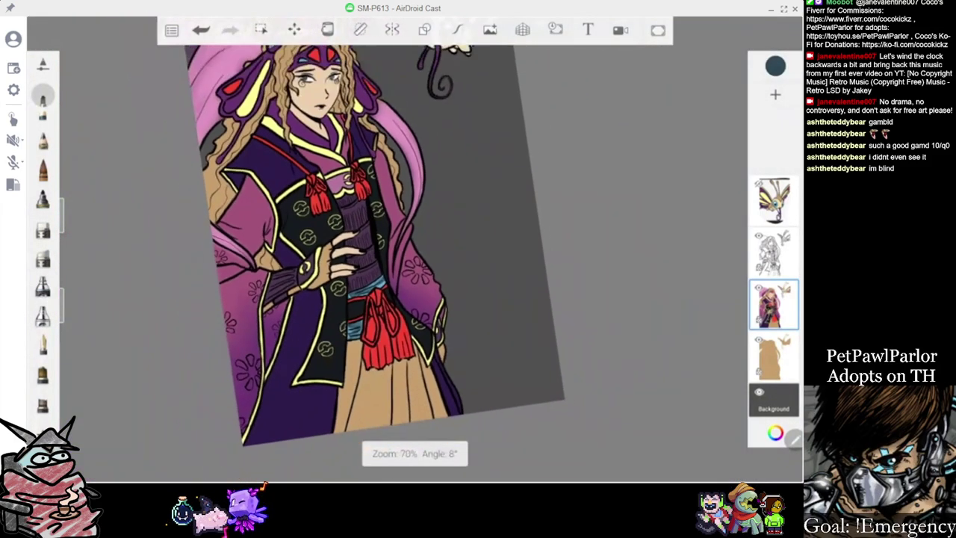
scroll(388, 253, down, 1)
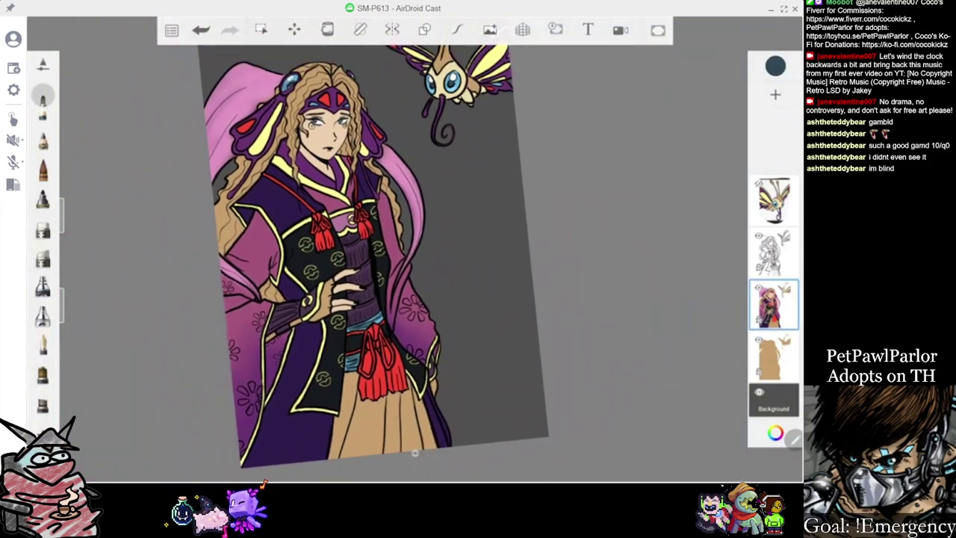
scroll(389, 254, down, 1)
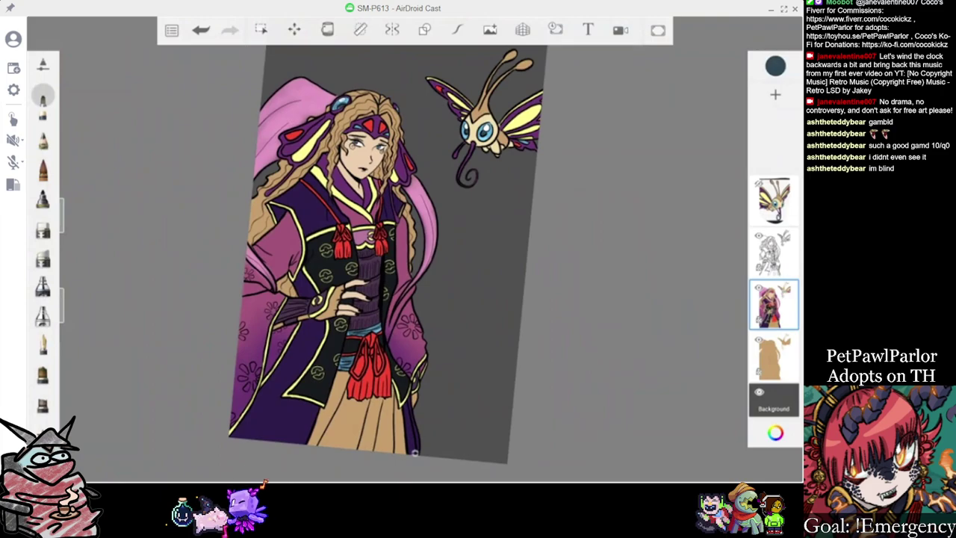
scroll(388, 254, up, 5)
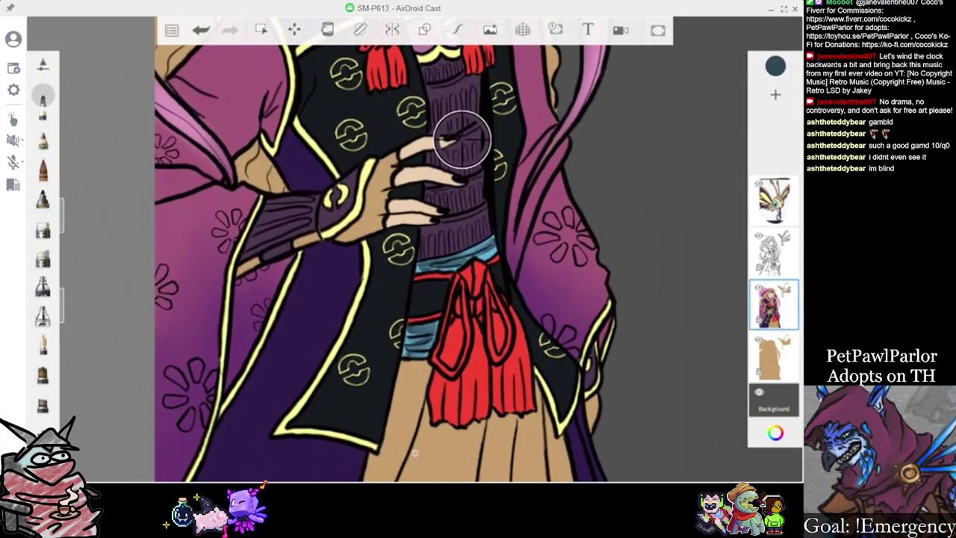
click(386, 297)
scroll(388, 250, down, 3)
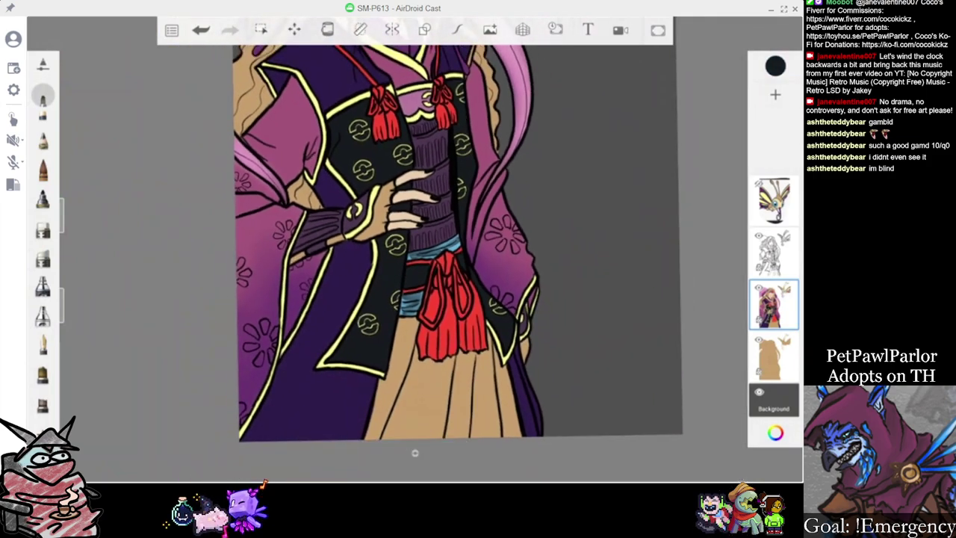
key(ctrl+z)
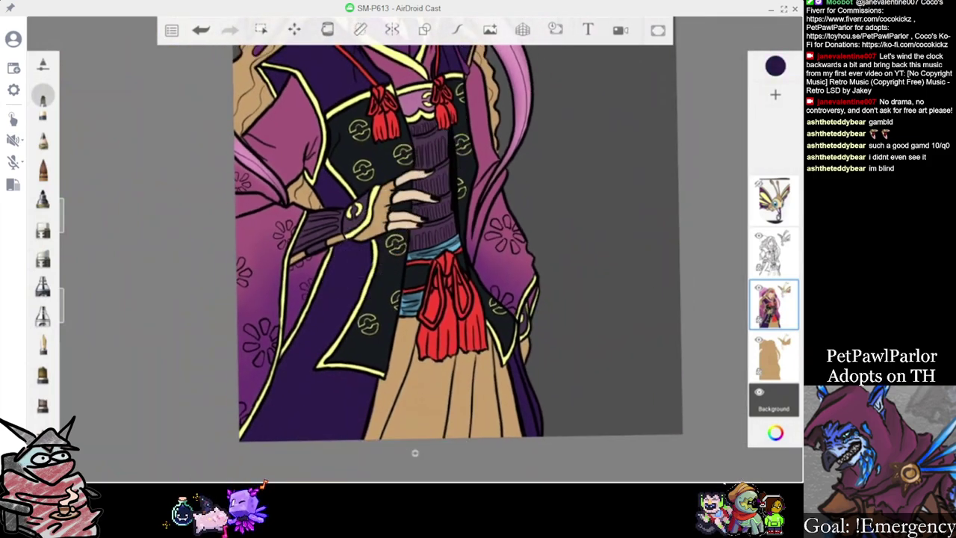
scroll(388, 298, down, 4)
scroll(407, 239, down, 2)
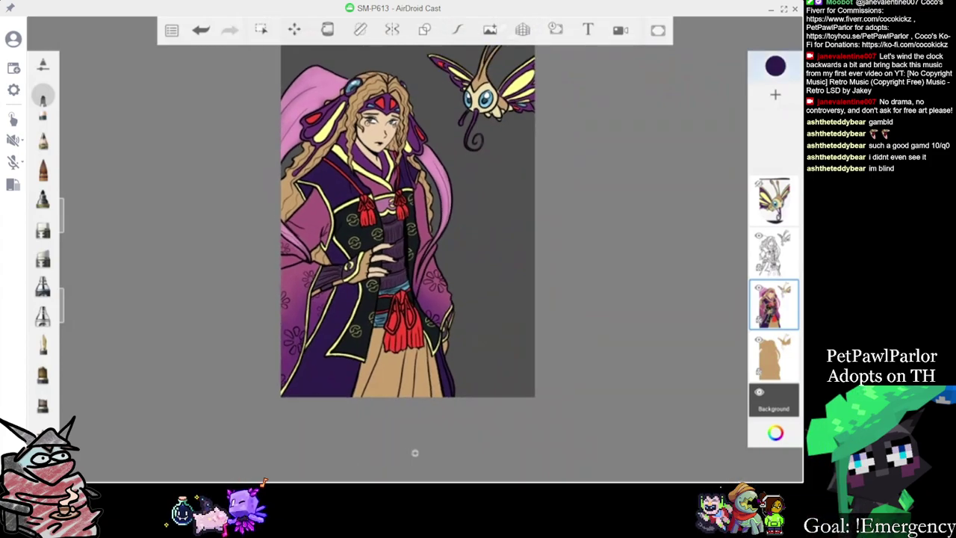
Change the painting colour to a pale cream yellow
click(775, 66)
click(728, 159)
drag(414, 452, 414, 452)
scroll(403, 247, down, 5)
scroll(403, 247, up, 5)
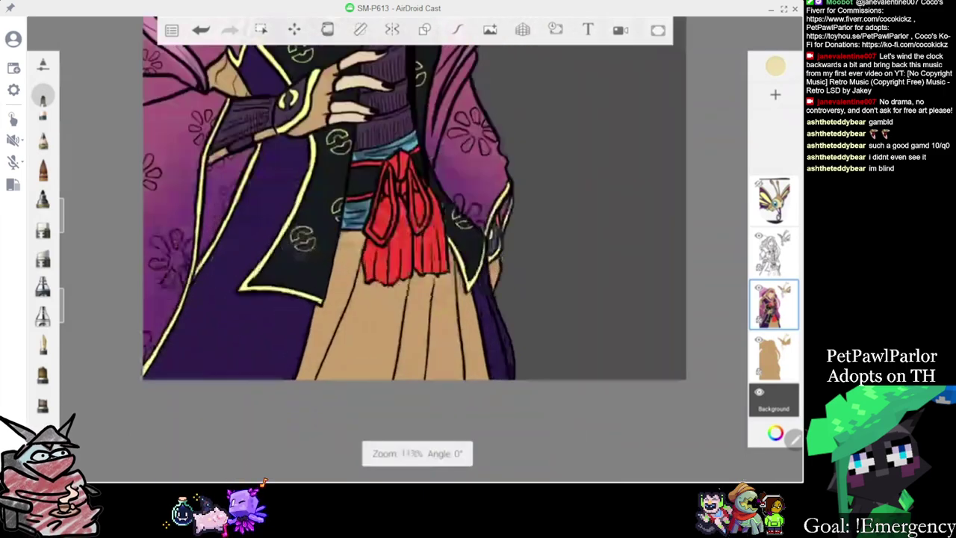
Try pale yellow highlight strokes on the tan skirt with the Synthetic Paint brush and set its size to 15.4
drag(369, 298, 351, 351)
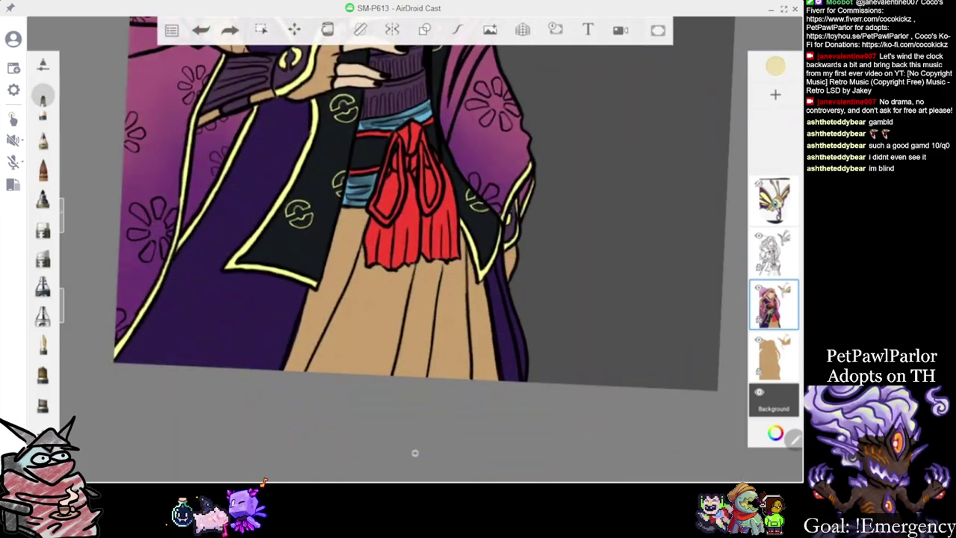
mouse_move(399, 274)
mouse_down()
mouse_move(364, 363)
mouse_move(346, 371)
mouse_up()
mouse_move(372, 290)
mouse_down()
mouse_move(336, 368)
mouse_move(308, 369)
mouse_up()
click(201, 30)
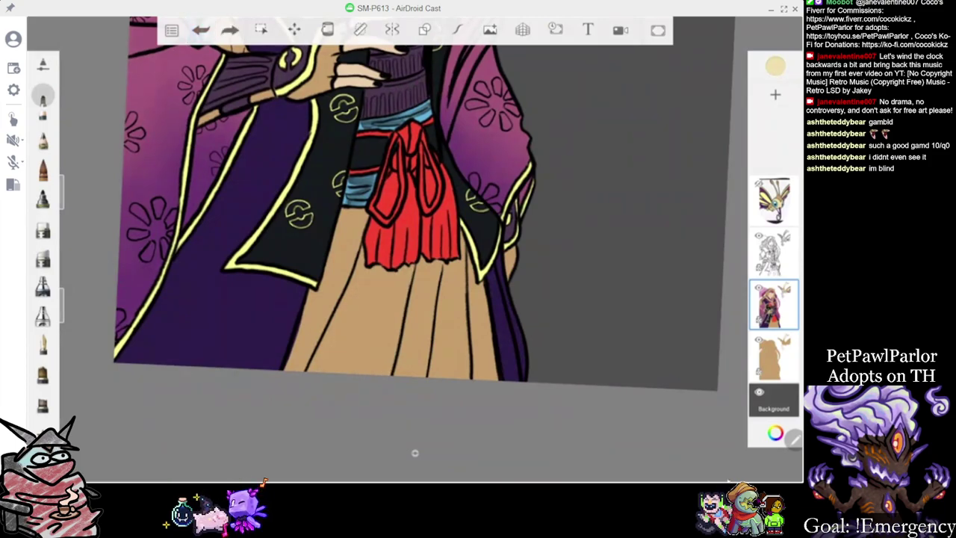
drag(64, 193, 68, 201)
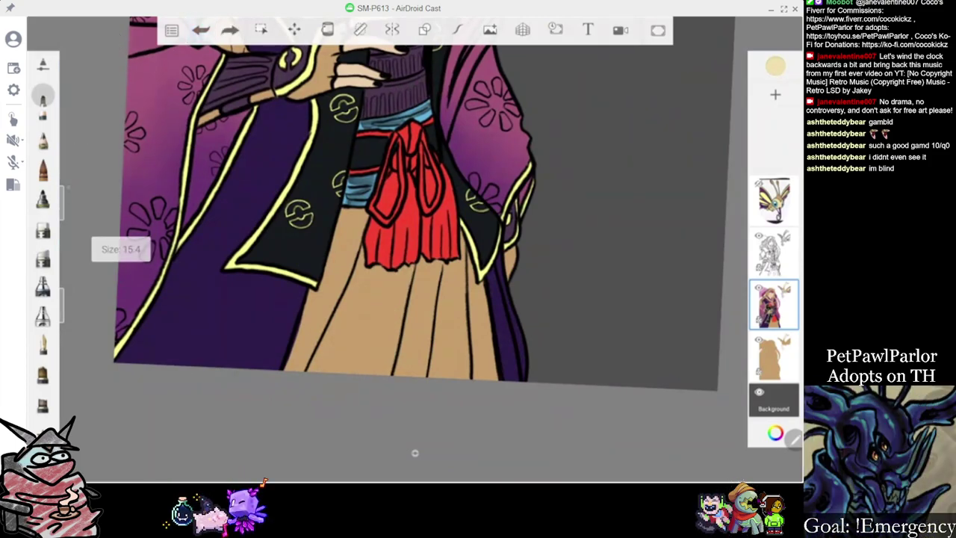
Switch to the Airbrush Tapered brush, undo its trial stroke on the skirt, and check the brush's size and opacity settings
click(43, 286)
mouse_move(393, 314)
mouse_down()
mouse_move(380, 354)
mouse_move(344, 358)
mouse_up()
click(201, 29)
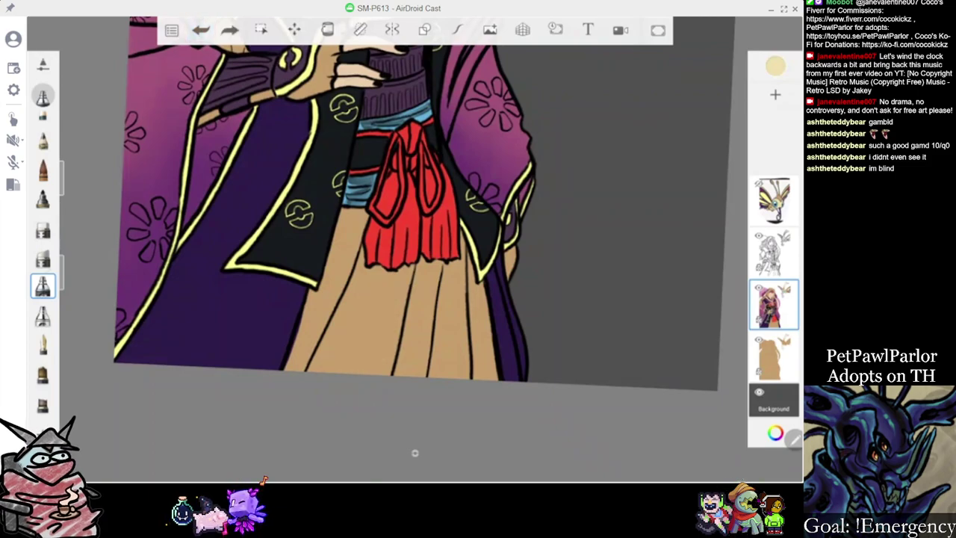
double_click(43, 316)
click(43, 286)
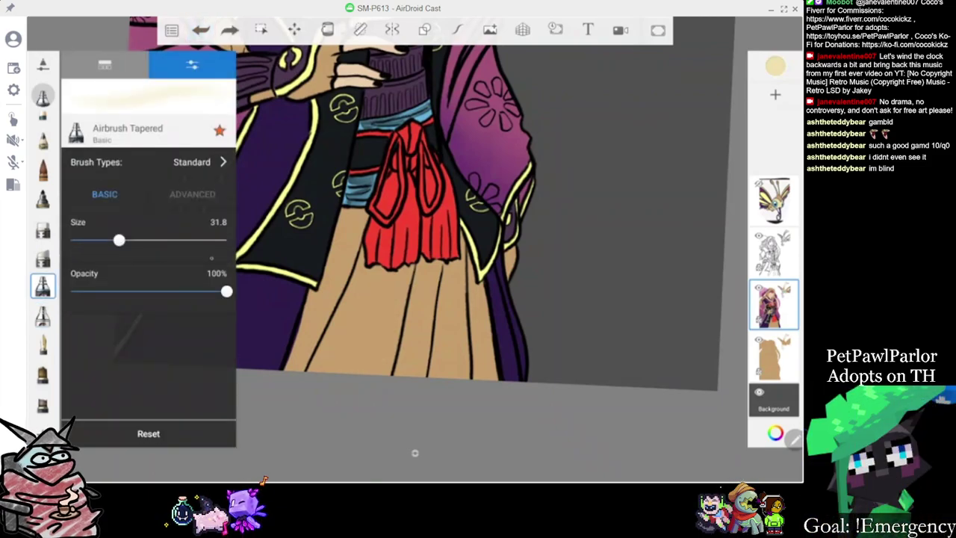
click(389, 314)
Airbrush soft pale yellow highlights down the pleats of the tan skirt below the sash
mouse_move(394, 299)
mouse_down()
mouse_move(382, 371)
mouse_move(374, 372)
mouse_up()
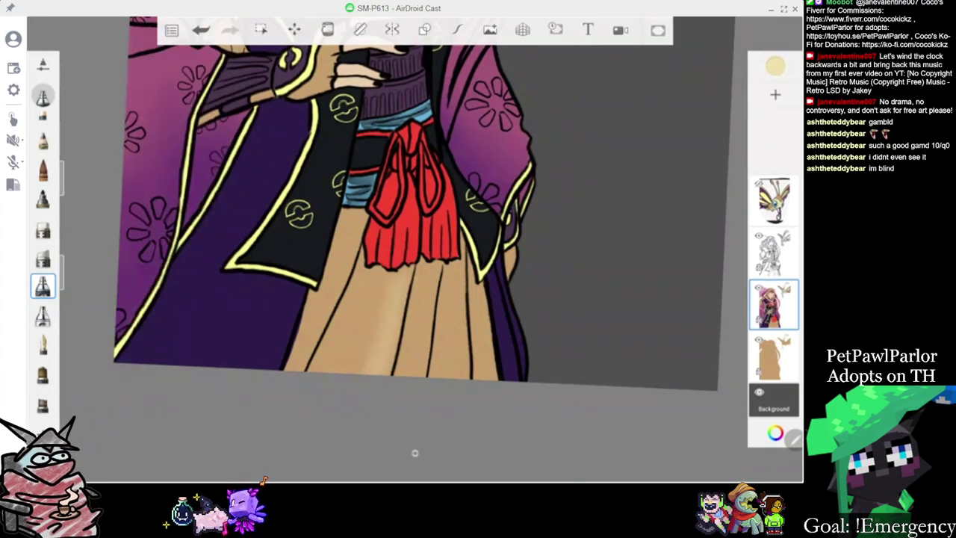
mouse_move(401, 277)
mouse_down()
mouse_move(387, 348)
mouse_move(376, 371)
mouse_move(364, 370)
mouse_up()
drag(361, 322, 346, 367)
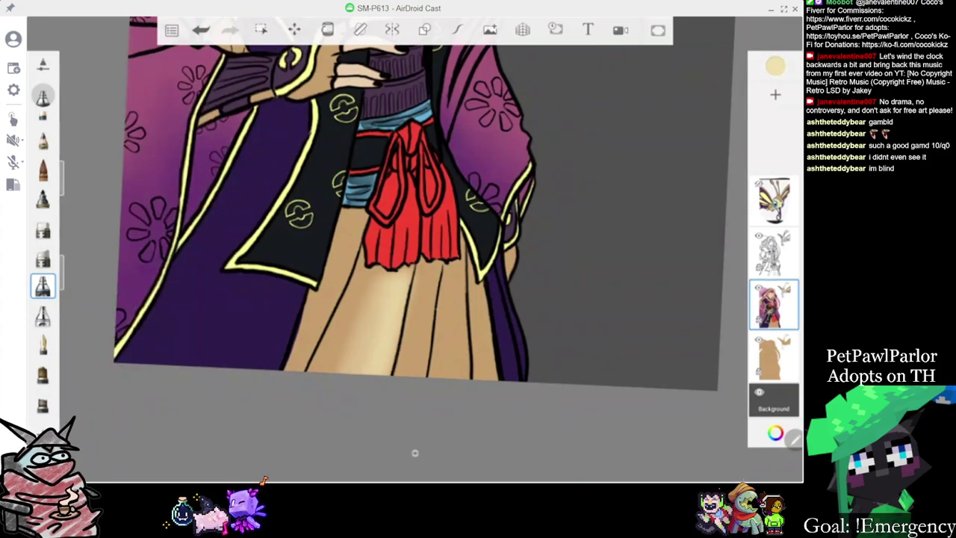
drag(466, 270, 451, 377)
drag(463, 266, 444, 377)
mouse_move(446, 276)
mouse_down()
mouse_move(432, 377)
mouse_move(416, 377)
mouse_up()
drag(433, 273, 409, 375)
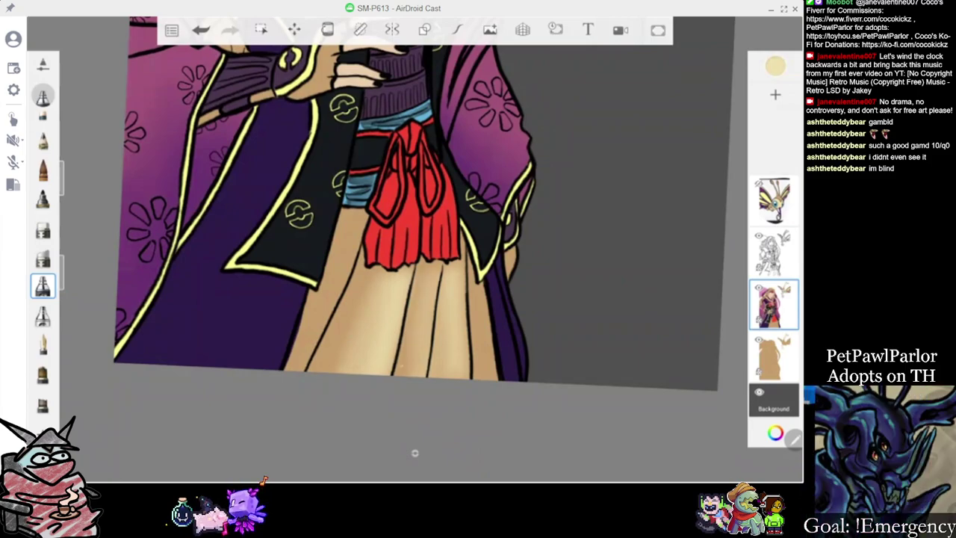
drag(348, 260, 307, 367)
drag(354, 238, 308, 345)
drag(358, 219, 333, 270)
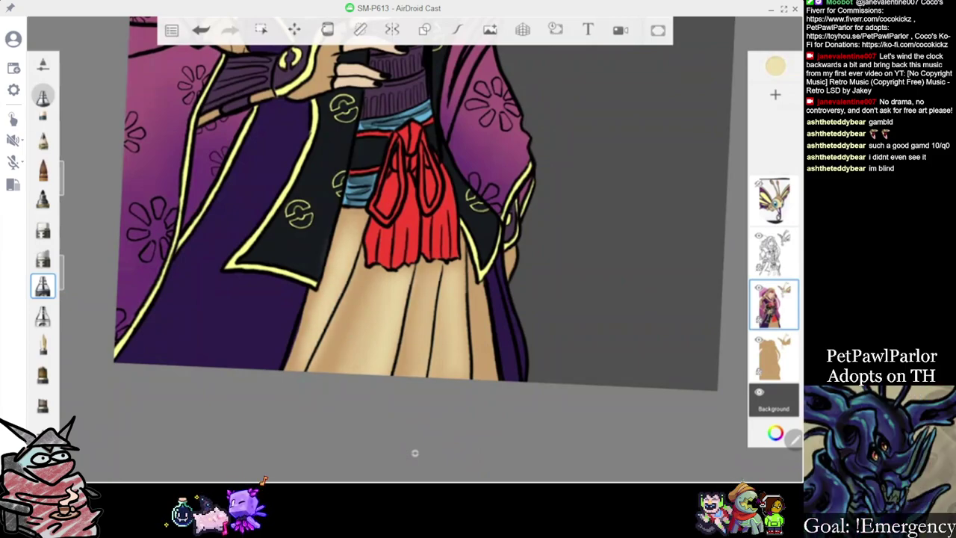
scroll(403, 247, down, 5)
scroll(403, 247, up, 5)
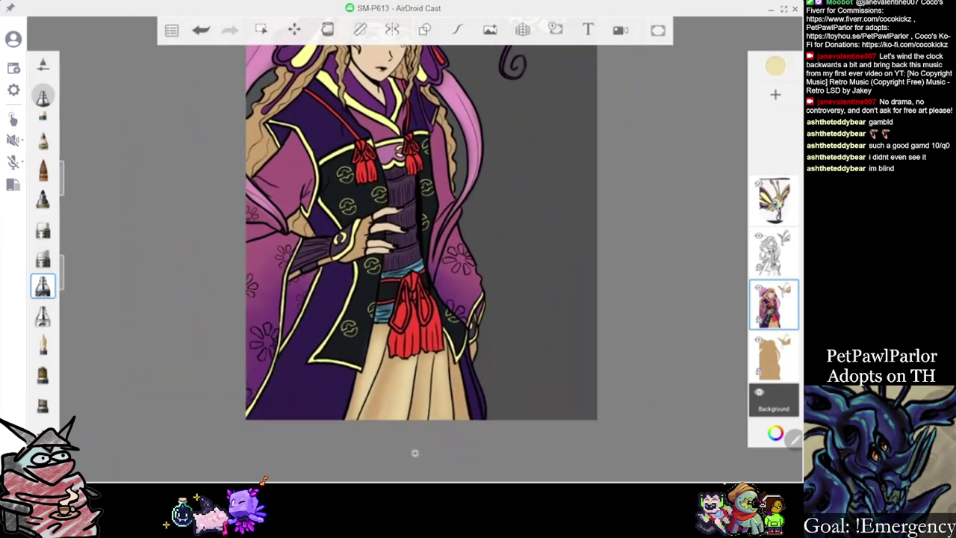
Adjust the airbrush size and paint pale yellow highlights on the hair's crown and the wavy locks framing the face
scroll(411, 261, up, 2)
scroll(404, 246, up, 4)
drag(63, 178, 68, 195)
scroll(414, 451, up, 3)
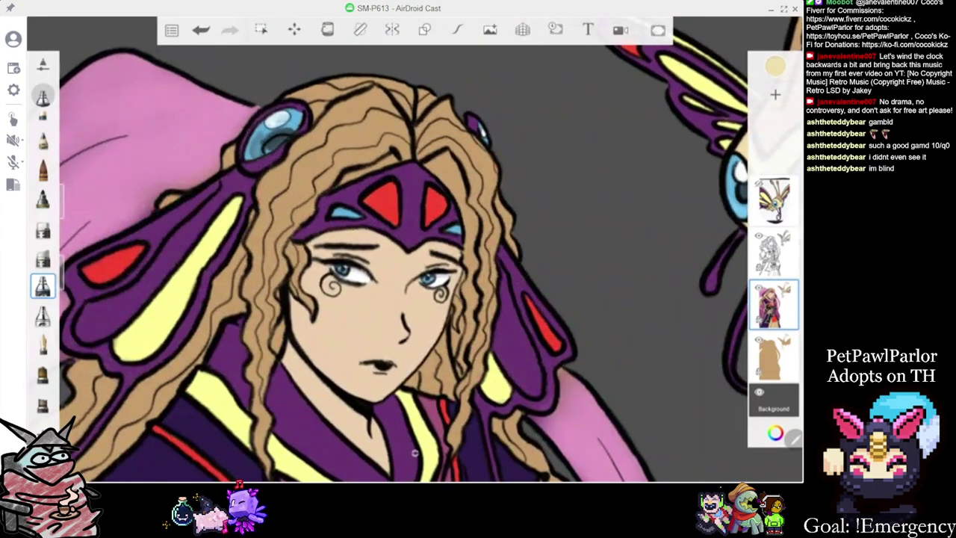
click(200, 30)
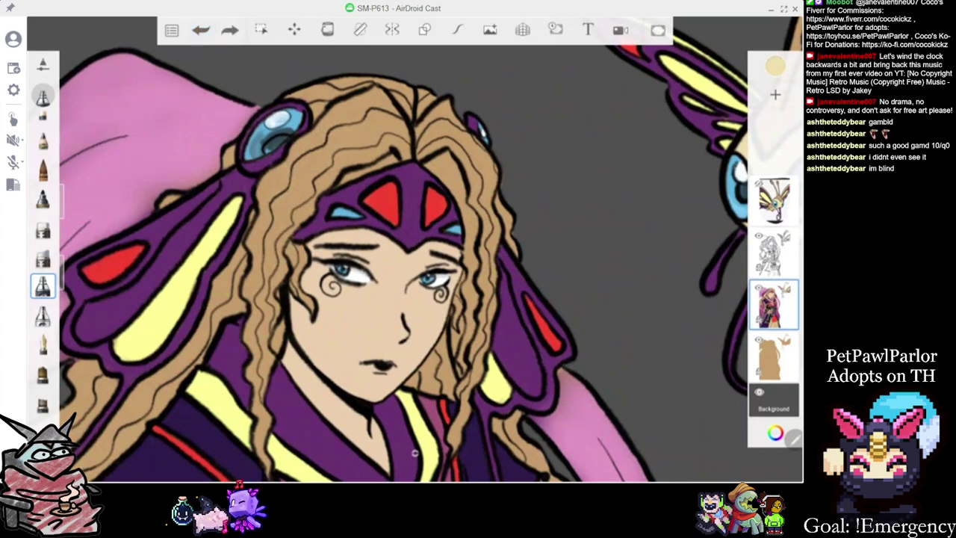
mouse_move(397, 125)
mouse_down()
mouse_move(324, 155)
mouse_move(372, 139)
mouse_move(293, 210)
mouse_up()
drag(294, 162, 270, 272)
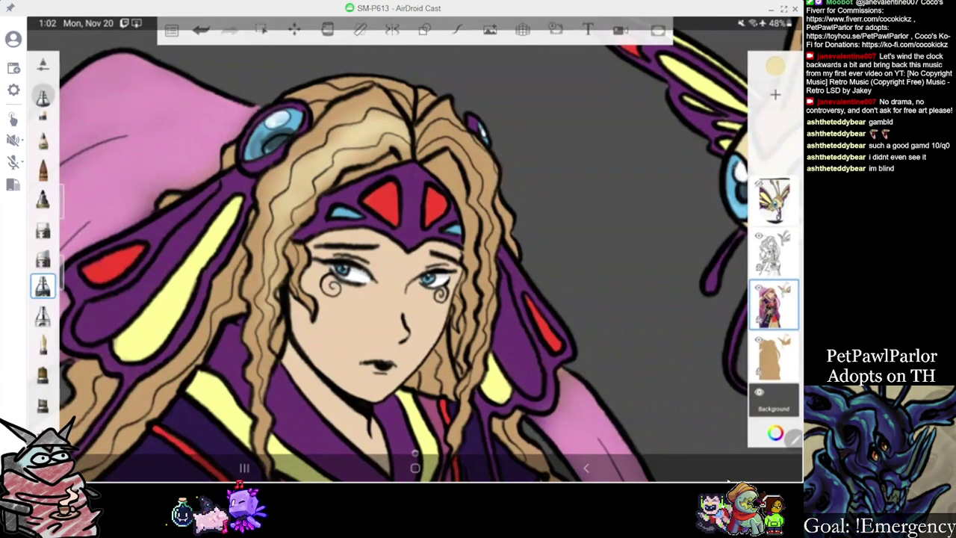
drag(482, 160, 486, 281)
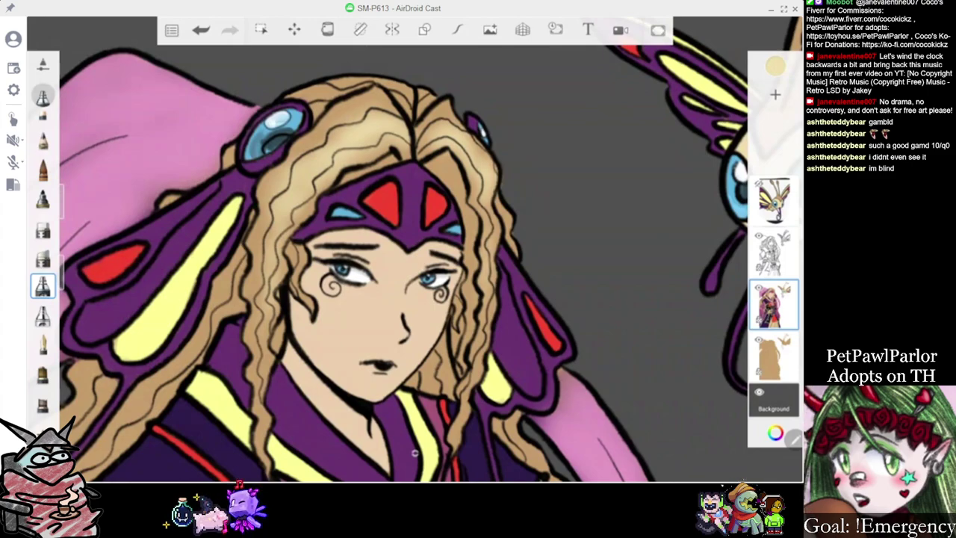
Airbrush pale yellow highlights on the long wavy hair lock falling over the shoulder beneath the larger wing ornament
scroll(416, 250, down, 5)
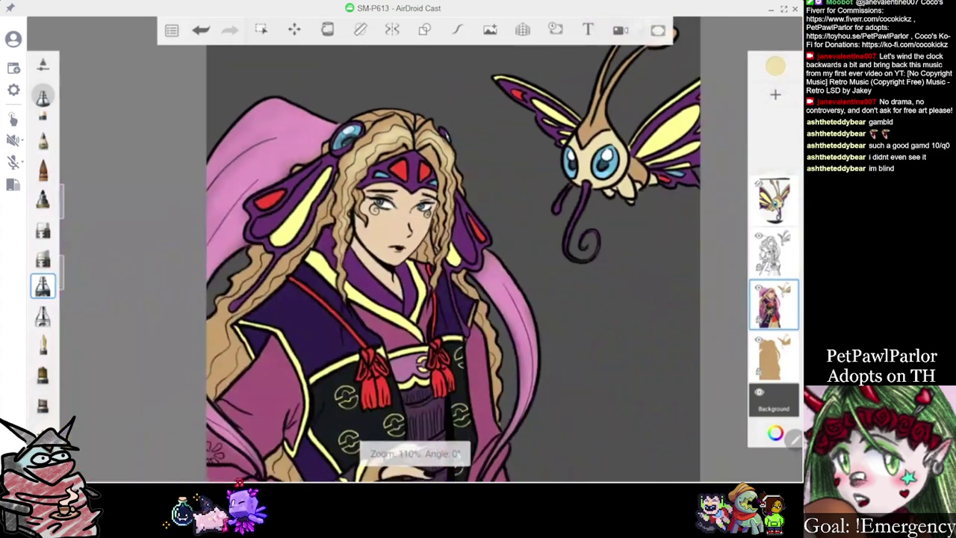
scroll(415, 249, up, 2)
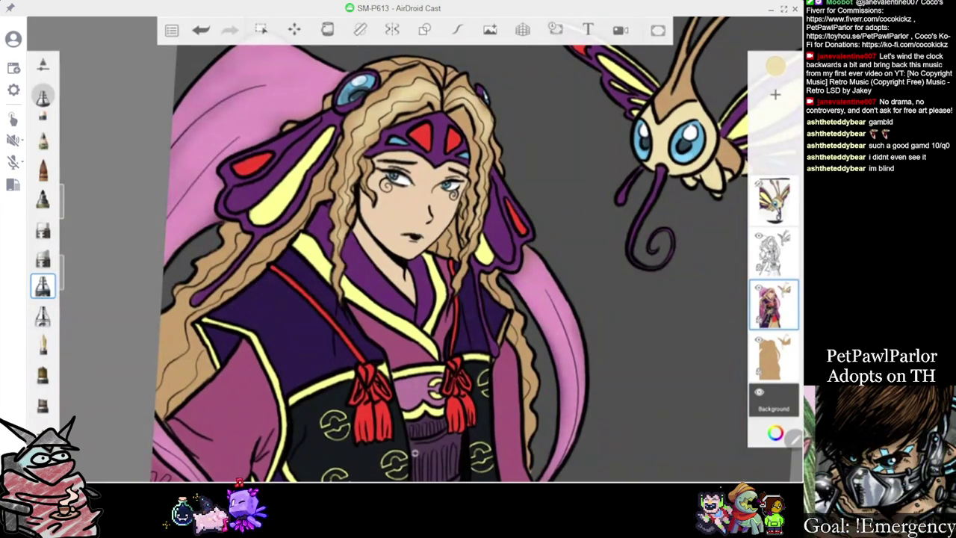
scroll(416, 452, up, 2)
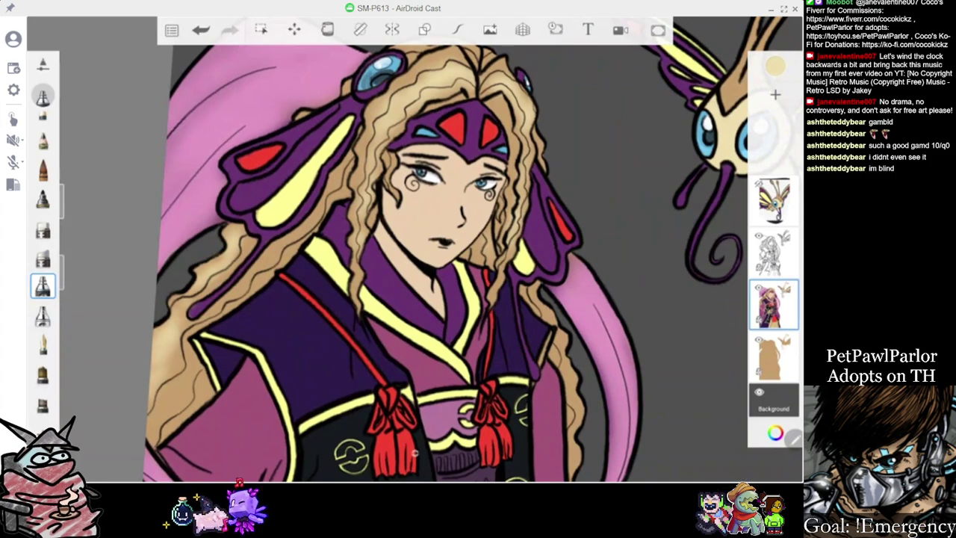
drag(178, 351, 158, 430)
drag(179, 397, 196, 370)
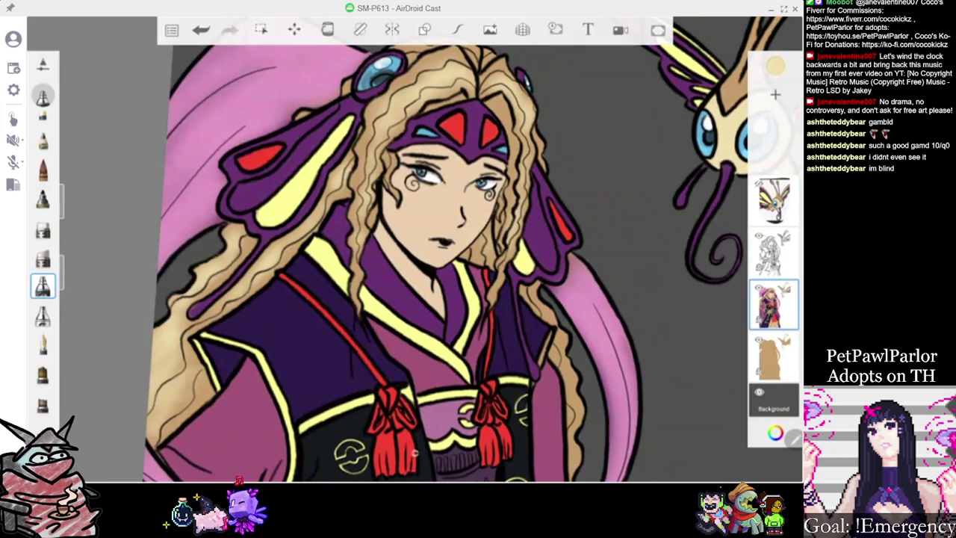
scroll(415, 452, up, 2)
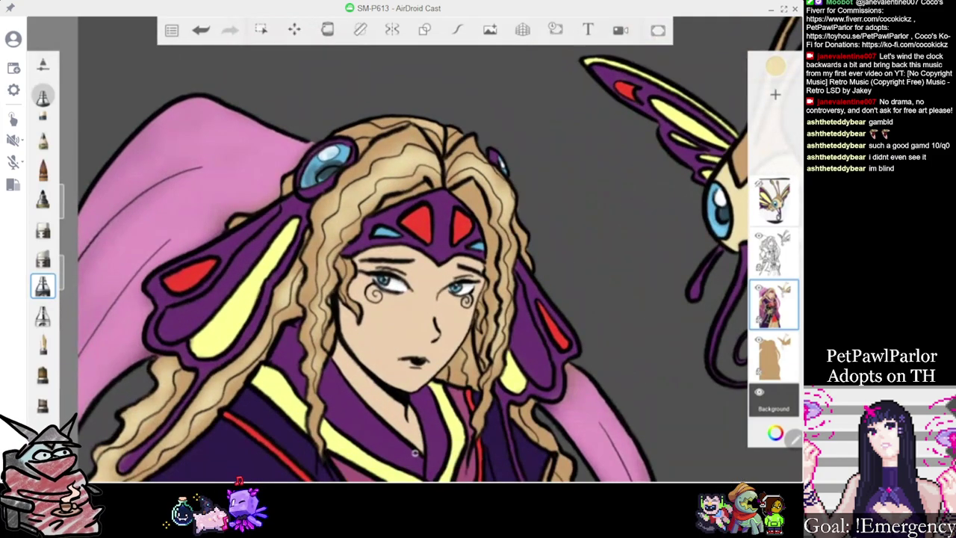
scroll(415, 452, down, 3)
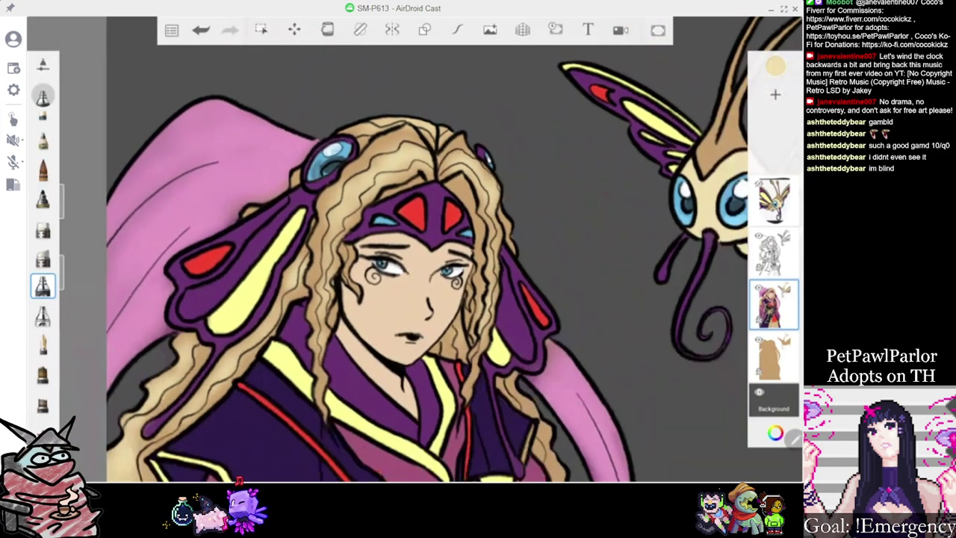
scroll(415, 452, up, 3)
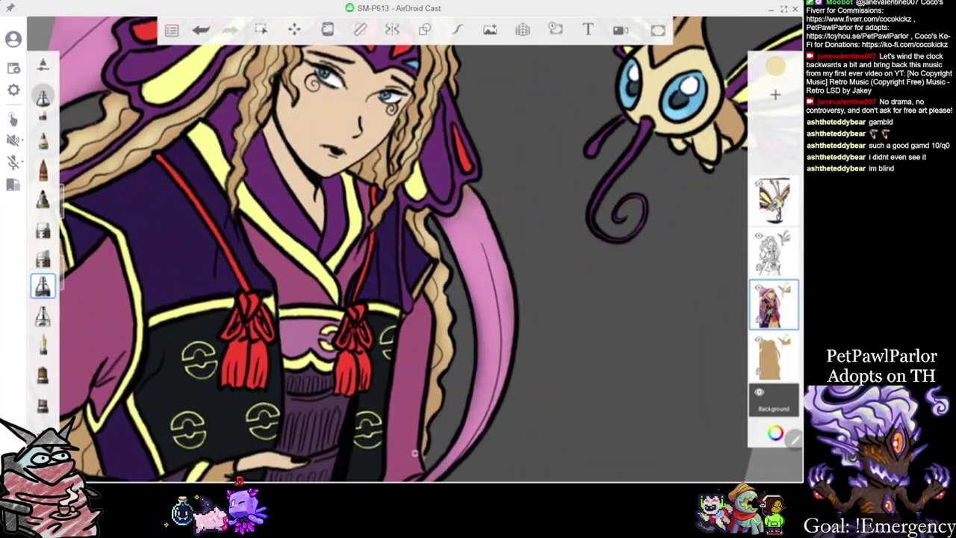
scroll(403, 254, down, 5)
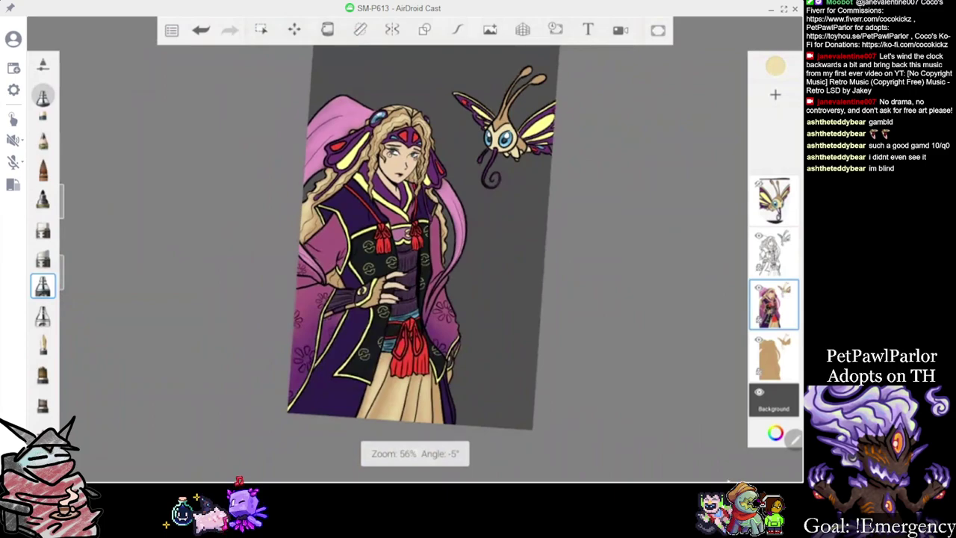
Sample a muted brown from the moth creature's body with the eyedropper as the new brush color
click(775, 66)
click(731, 159)
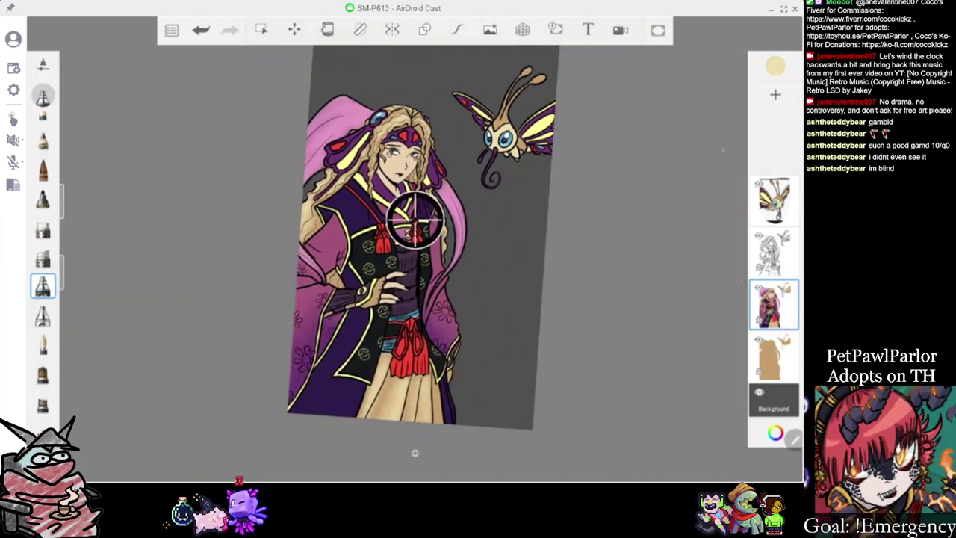
scroll(403, 254, up, 5)
scroll(448, 209, up, 3)
drag(414, 221, 418, 102)
click(775, 66)
click(730, 160)
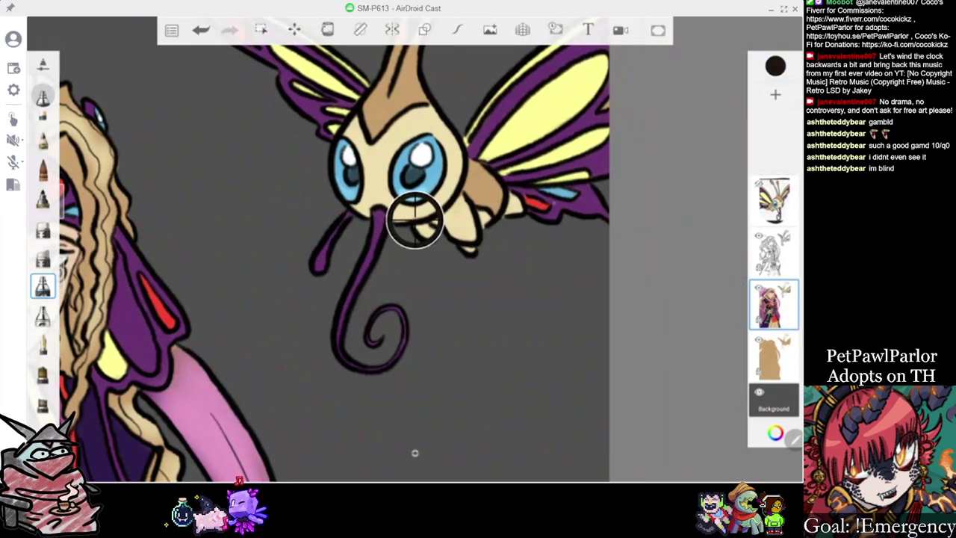
drag(415, 221, 487, 172)
scroll(415, 246, down, 3)
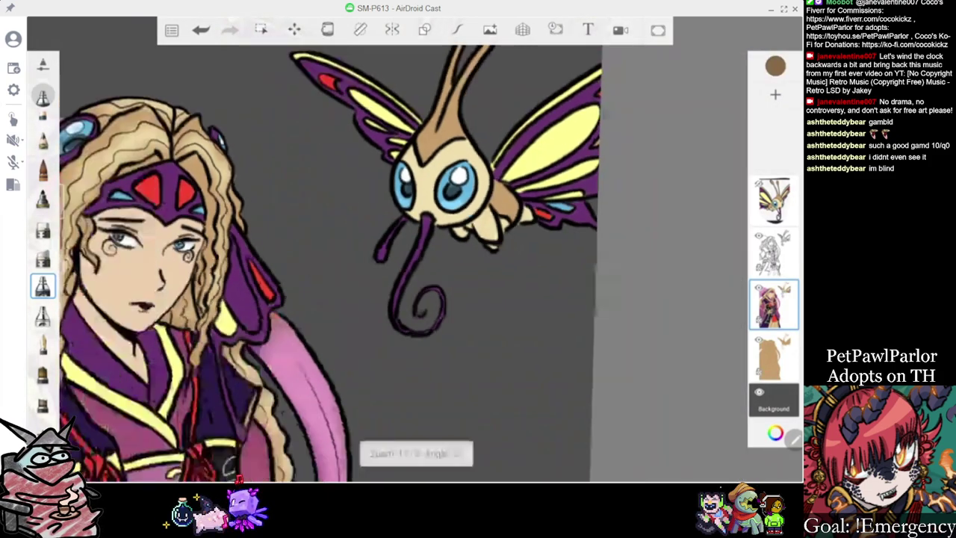
Reduce the airbrush size and paint brown shadows in the hair along the headband and down the lock beside the face
scroll(340, 187, up, 3)
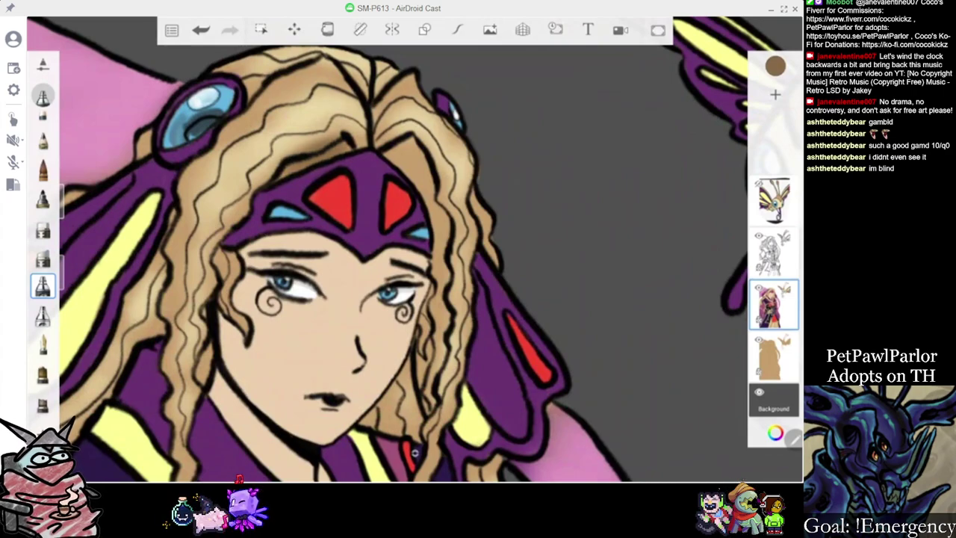
click(200, 30)
drag(62, 202, 62, 210)
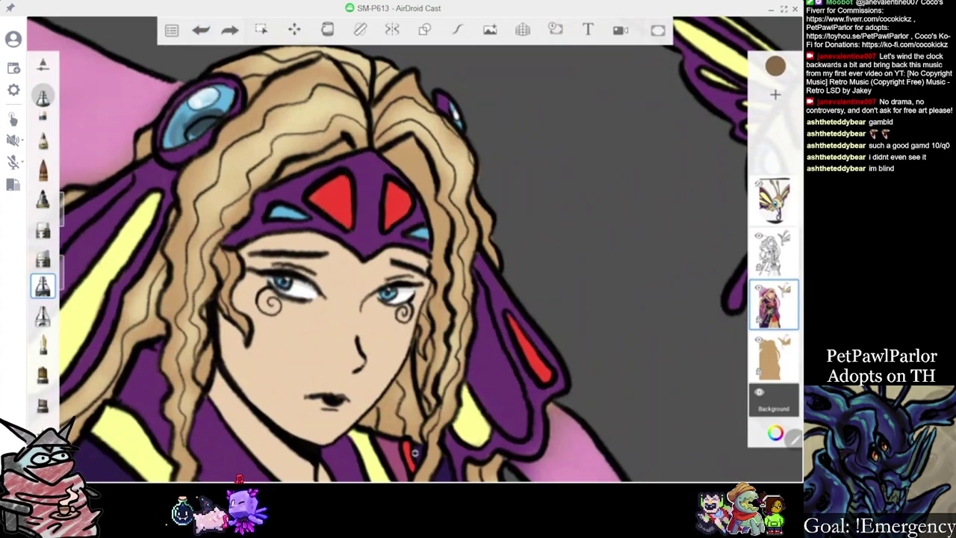
drag(346, 145, 289, 171)
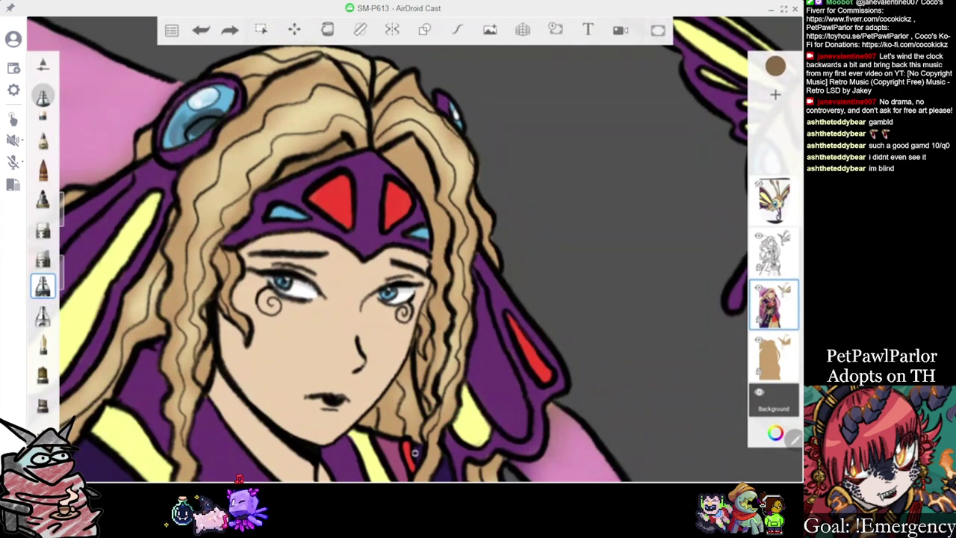
mouse_move(390, 151)
mouse_down()
mouse_move(413, 158)
mouse_move(432, 206)
mouse_up()
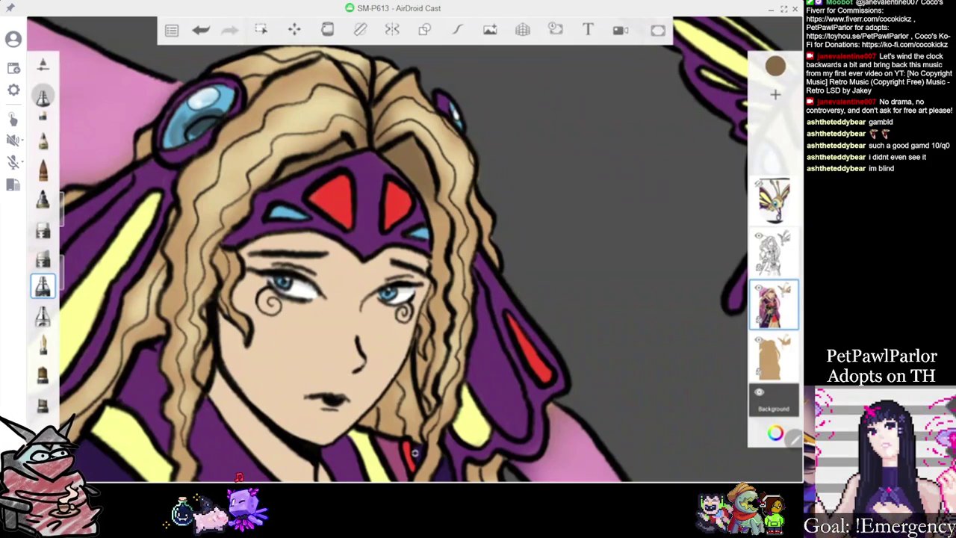
drag(447, 221, 438, 280)
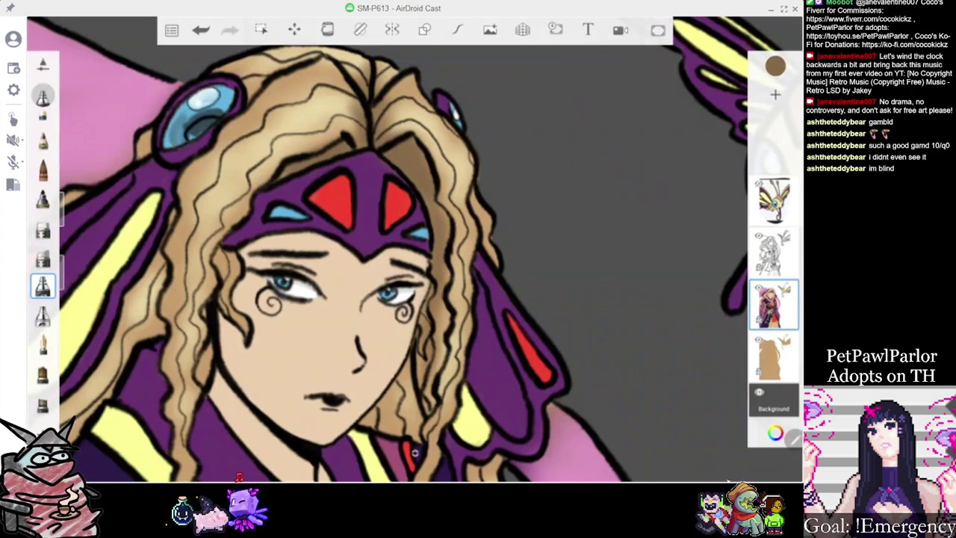
Shade the hair beside the jaw, undo the last stroke, and airbrush brown shadows along the locks near the larger wing ornament
scroll(403, 254, down, 5)
scroll(403, 254, up, 3)
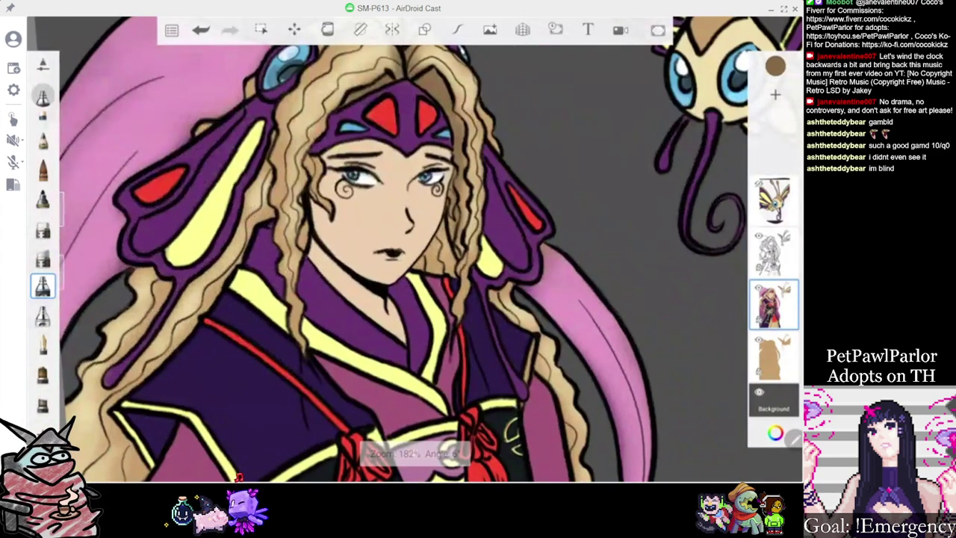
drag(445, 222, 438, 246)
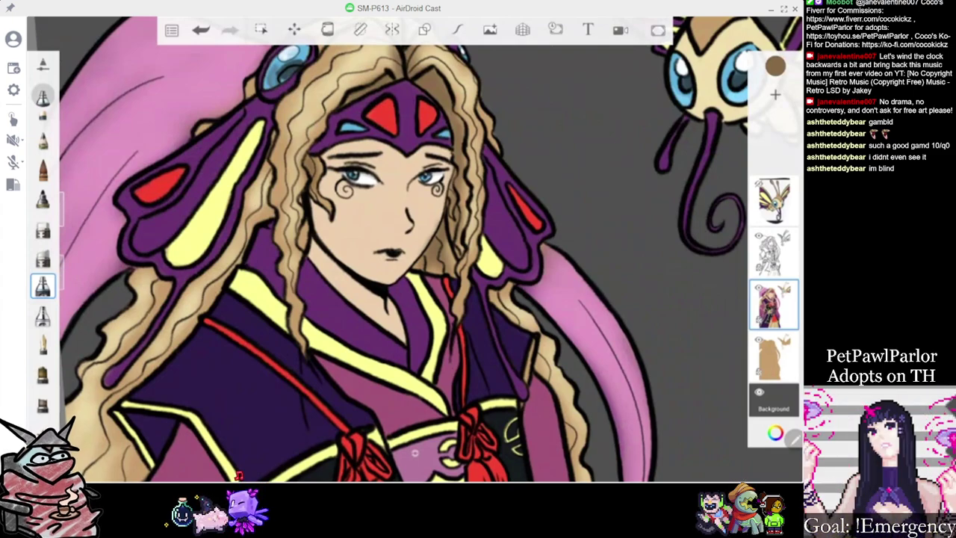
key(ctrl+z)
scroll(403, 246, up, 3)
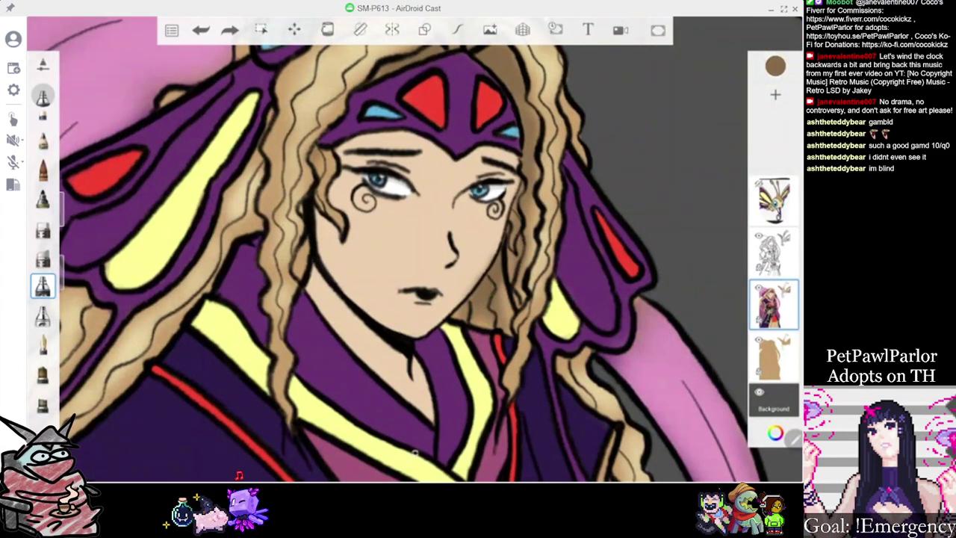
drag(284, 115, 264, 208)
mouse_move(264, 173)
mouse_down()
mouse_move(254, 202)
mouse_move(271, 257)
mouse_up()
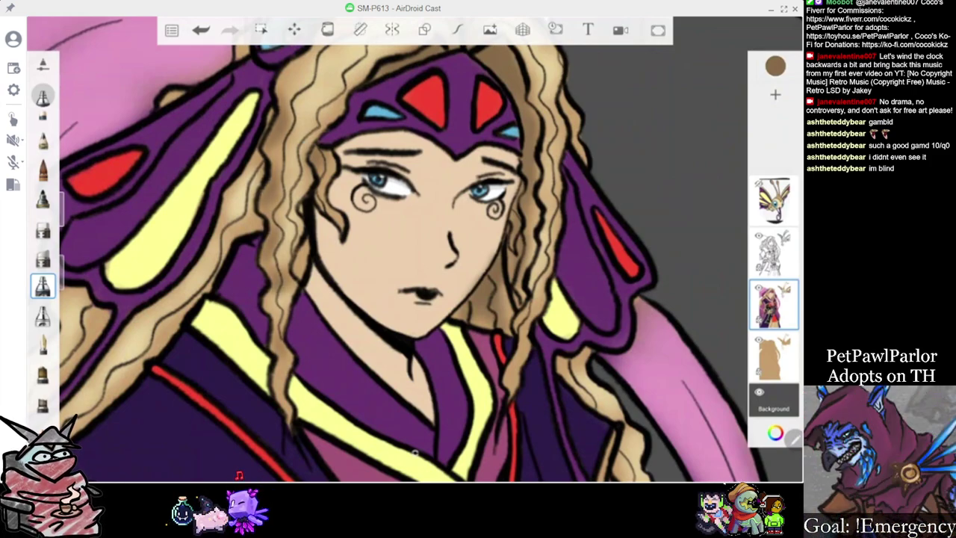
Add brown shading to the hair's crown and to the locks tucked beneath the larger wing ornament
scroll(403, 254, down, 3)
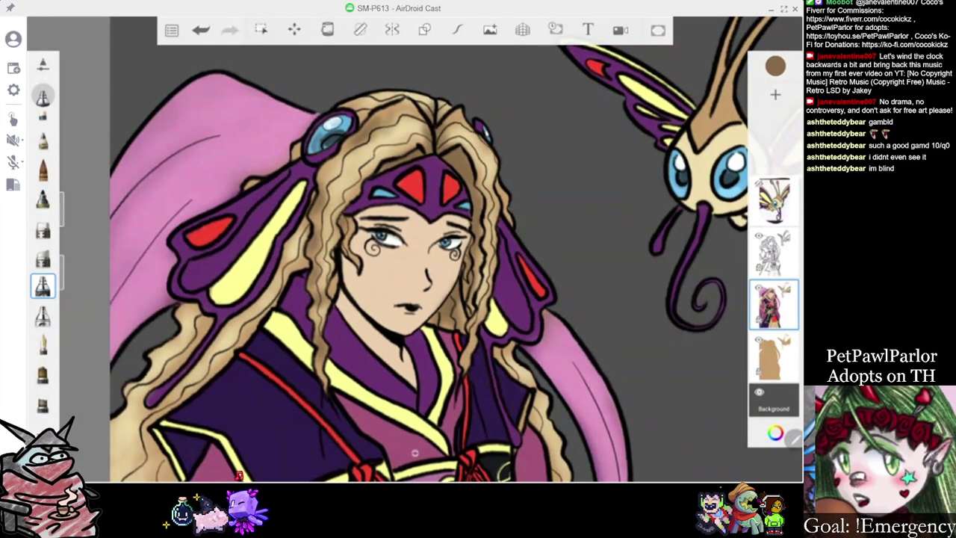
drag(372, 119, 400, 110)
scroll(414, 452, up, 2)
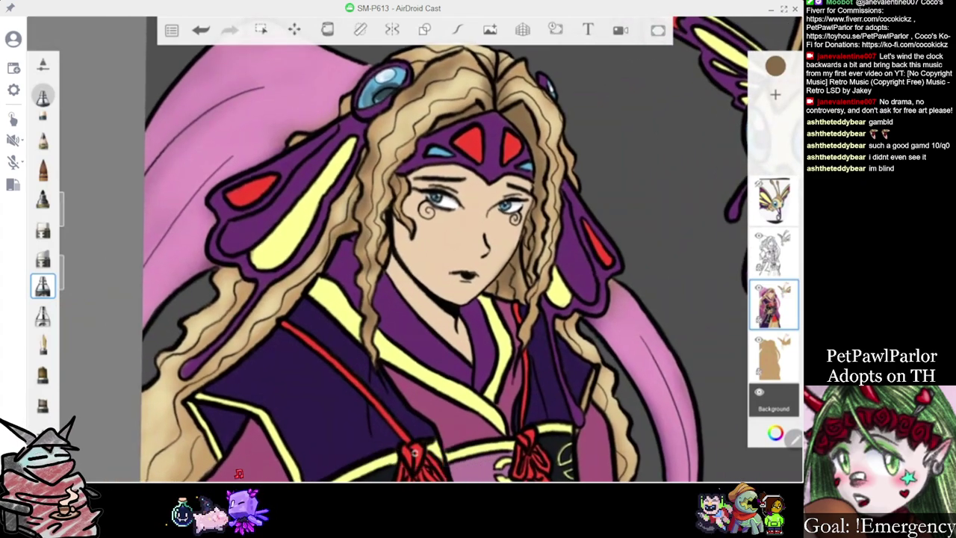
drag(276, 315, 306, 273)
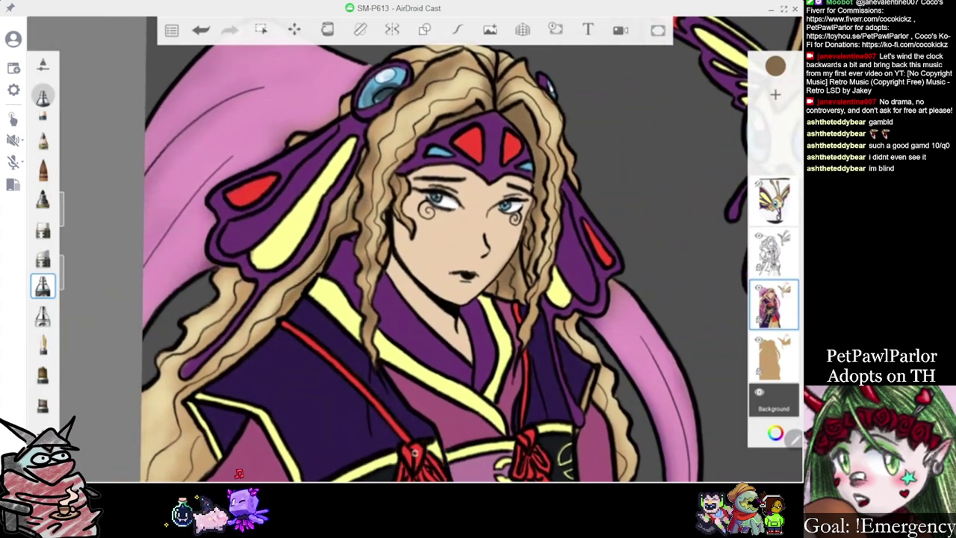
drag(343, 215, 354, 179)
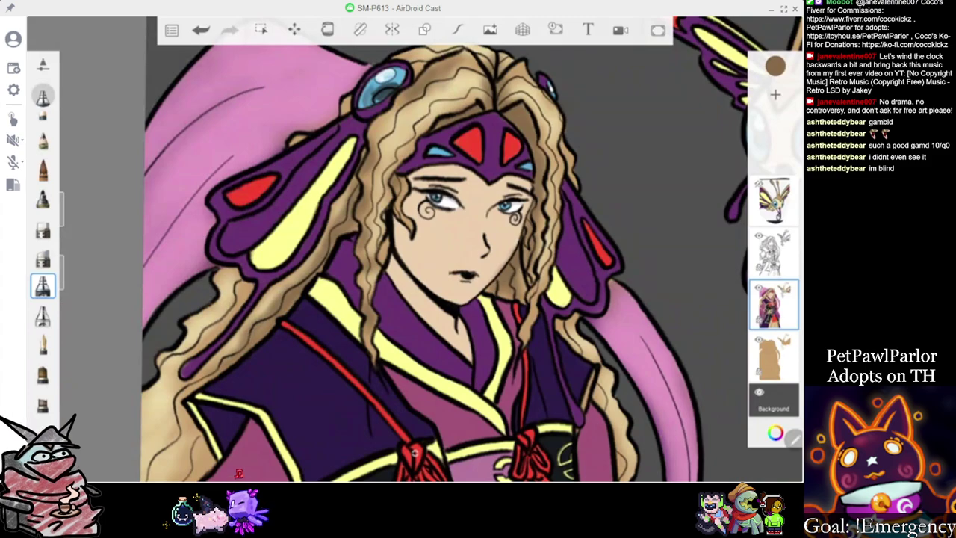
Airbrush brown shadows down the wavy hair lock between the sleeve and the curved pink veil
scroll(414, 250, down, 5)
scroll(415, 250, up, 5)
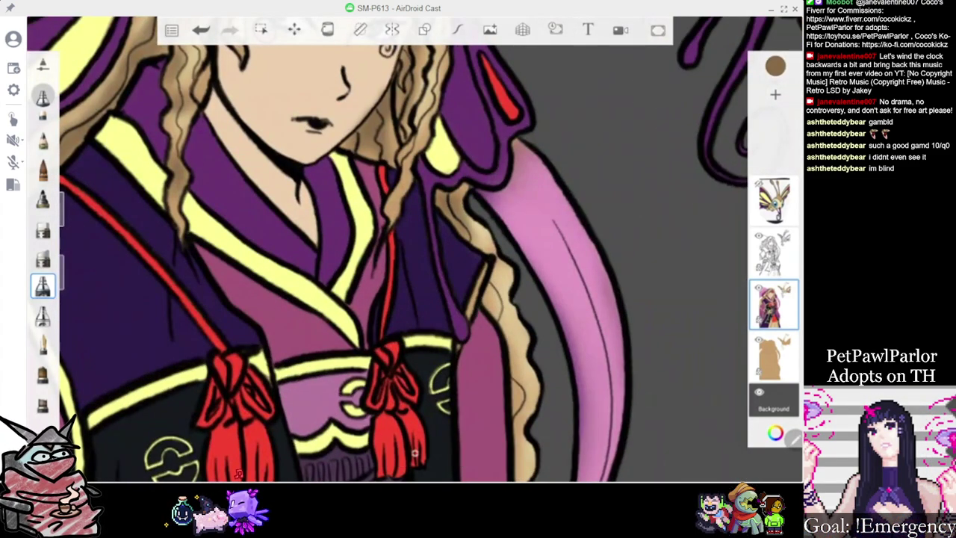
mouse_move(498, 282)
mouse_down()
mouse_move(498, 318)
mouse_move(514, 346)
mouse_up()
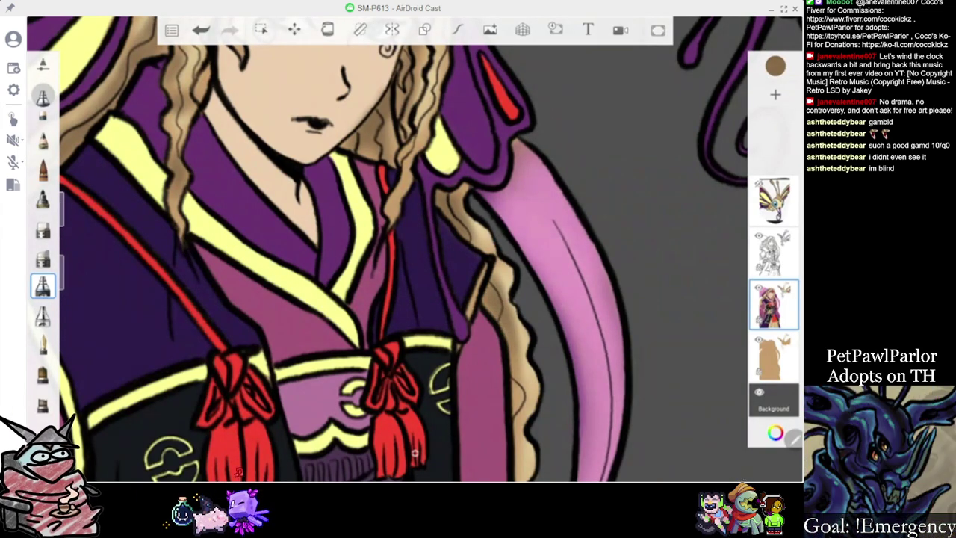
scroll(414, 250, down, 2)
scroll(414, 250, up, 3)
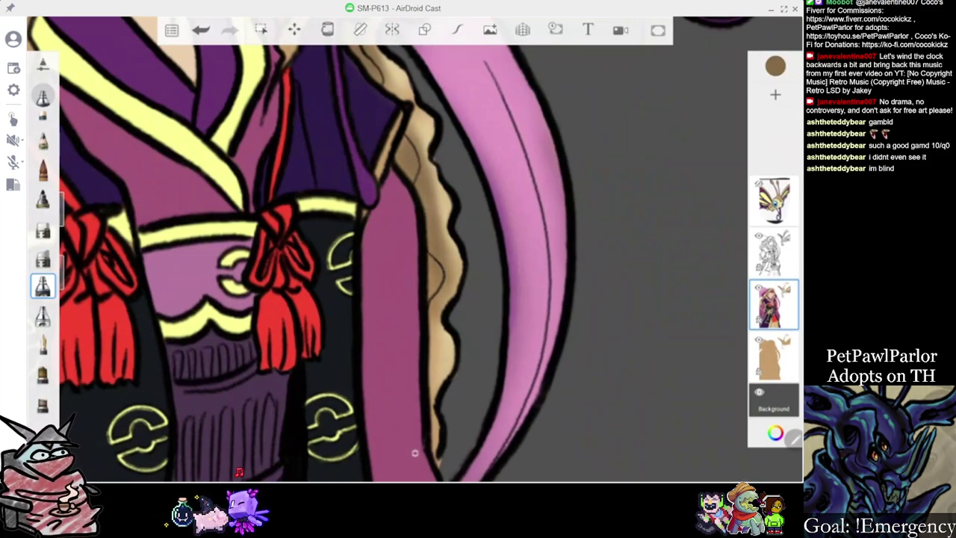
drag(445, 321, 438, 390)
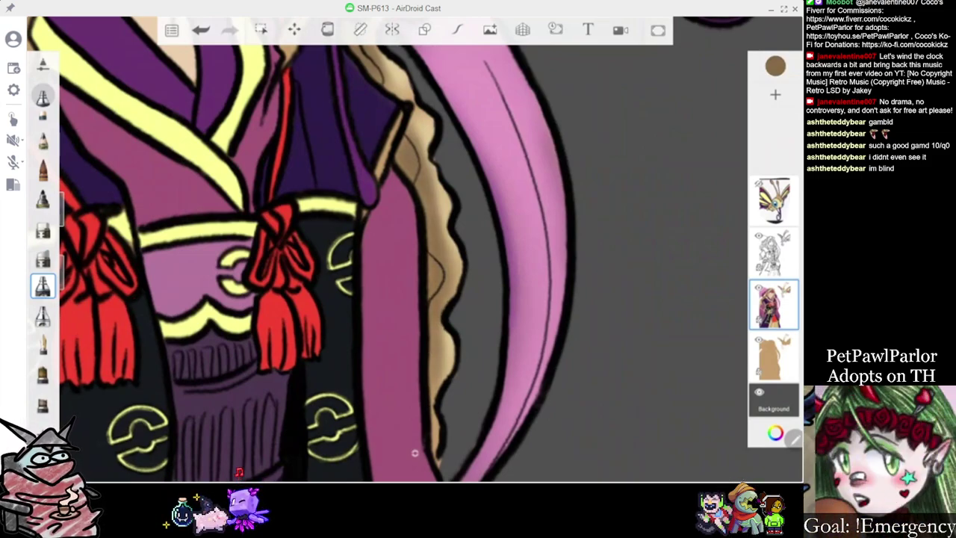
Shade the long wavy hair behind the bent arm's shoulder with brown strokes along its strands
scroll(515, 231, down, 5)
scroll(415, 254, up, 3)
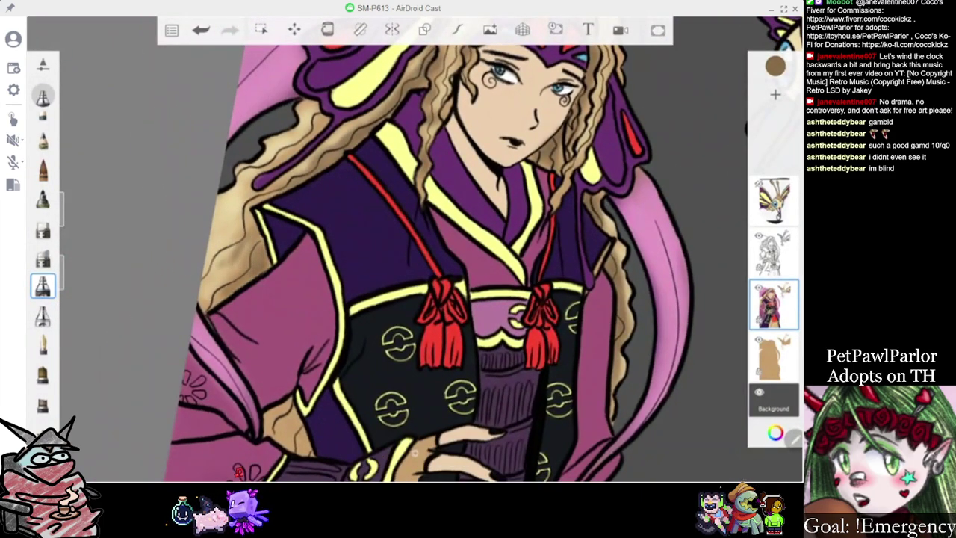
drag(233, 248, 203, 294)
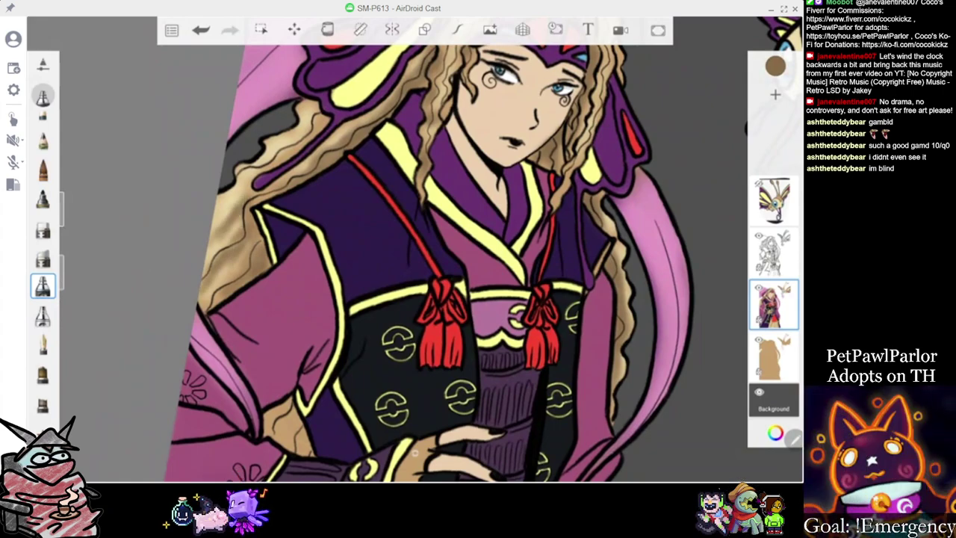
drag(242, 198, 283, 177)
scroll(414, 254, down, 5)
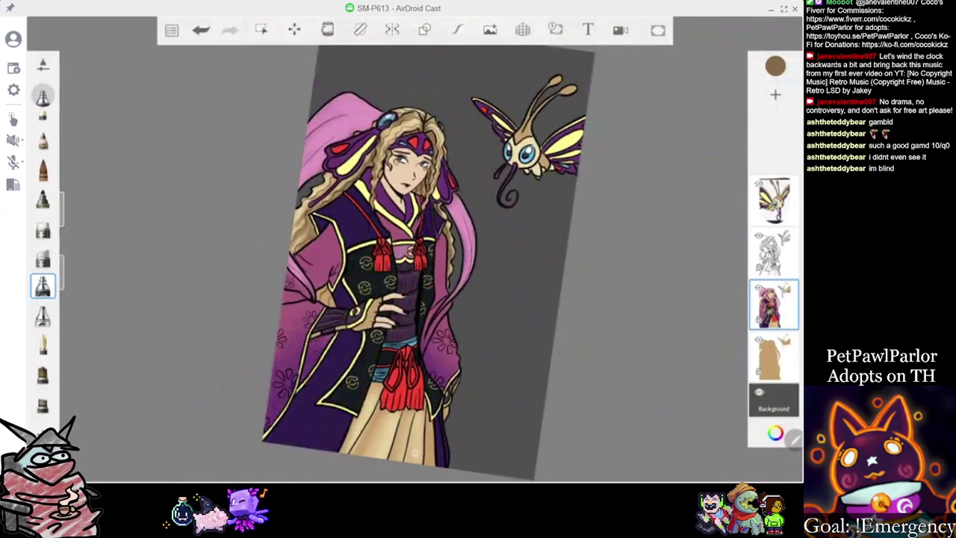
Airbrush a brown shadow on the tan skirt along the edge of the black and yellow coat panel
scroll(414, 254, down, 3)
scroll(403, 239, up, 5)
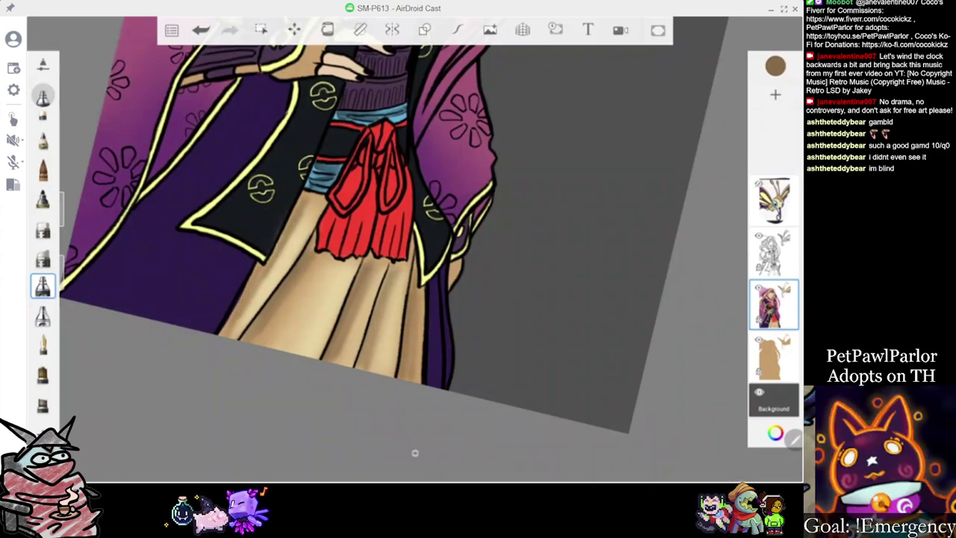
drag(306, 207, 263, 287)
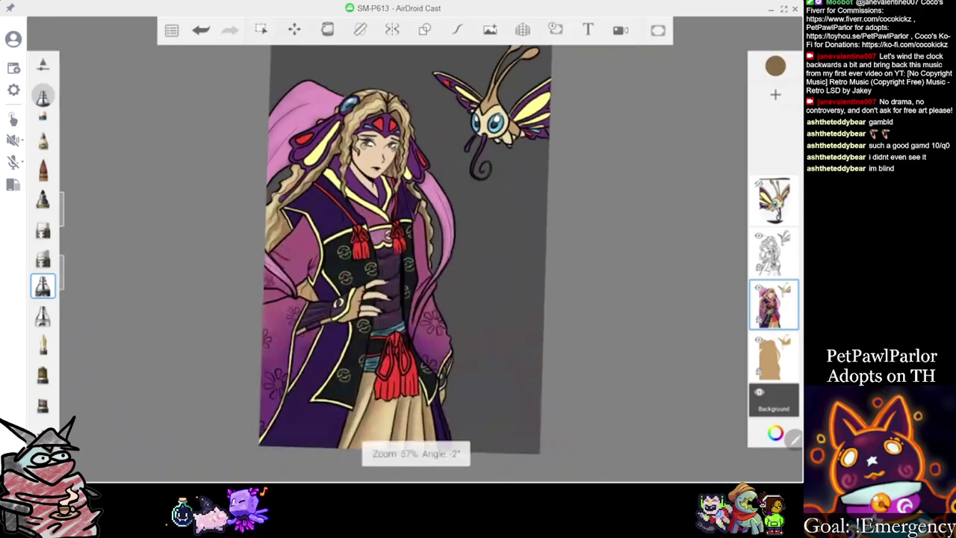
Pick a light purple and airbrush soft highlights onto the purple wing hair ornaments and the inner collar of the robe
click(775, 66)
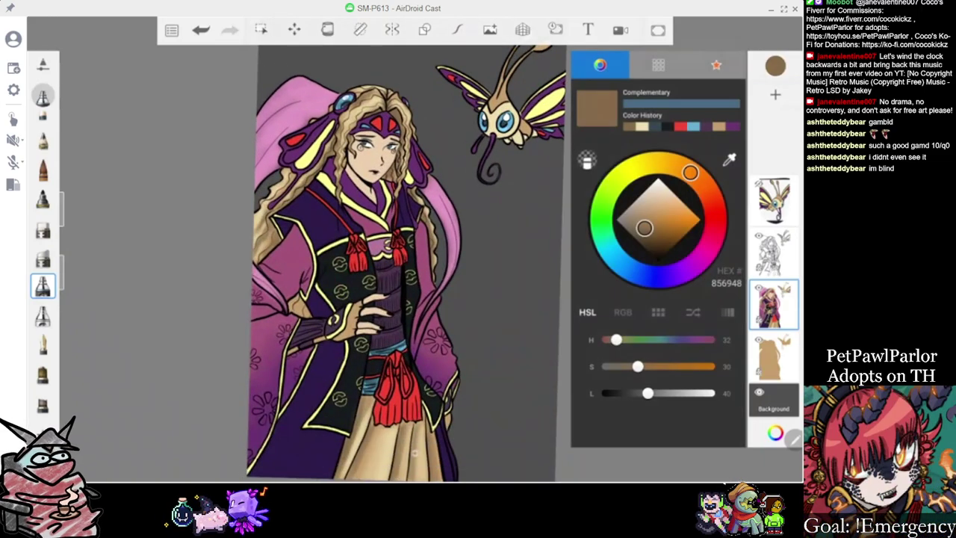
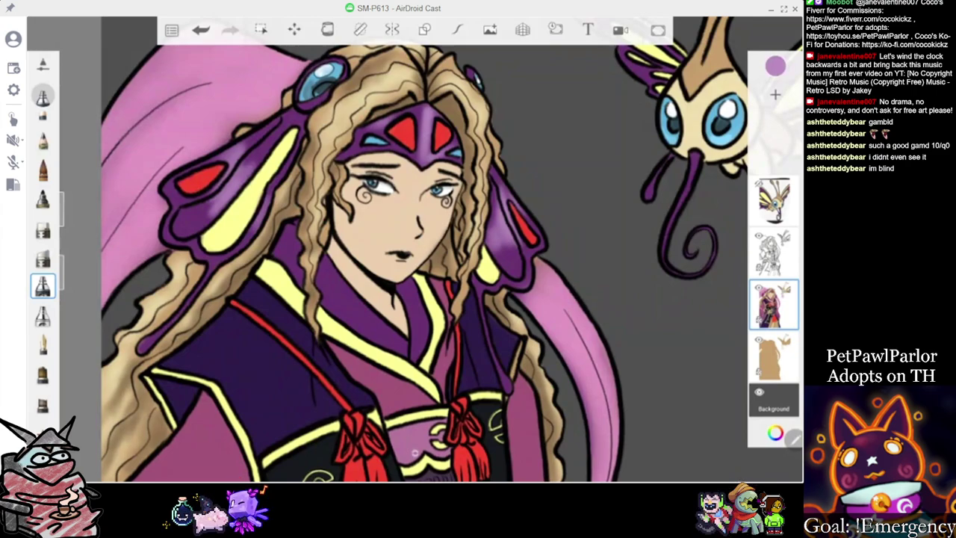
scroll(415, 453, down, 5)
scroll(415, 453, up, 5)
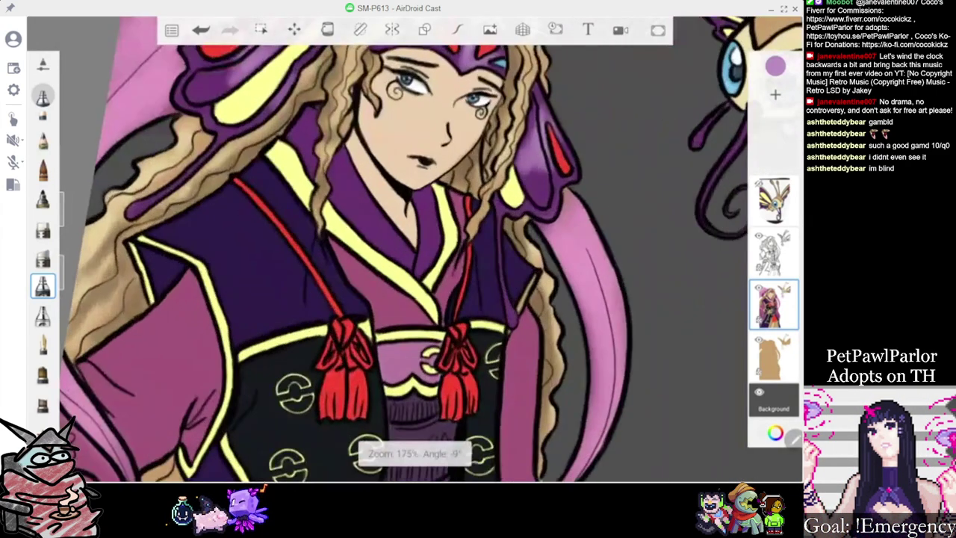
mouse_move(356, 170)
mouse_down()
mouse_move(388, 236)
mouse_move(345, 186)
mouse_up()
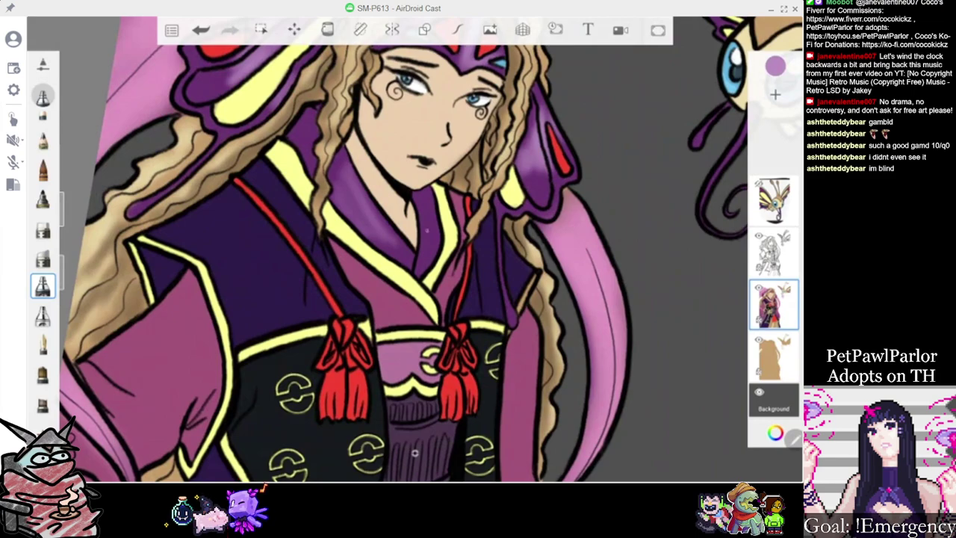
scroll(415, 254, down, 5)
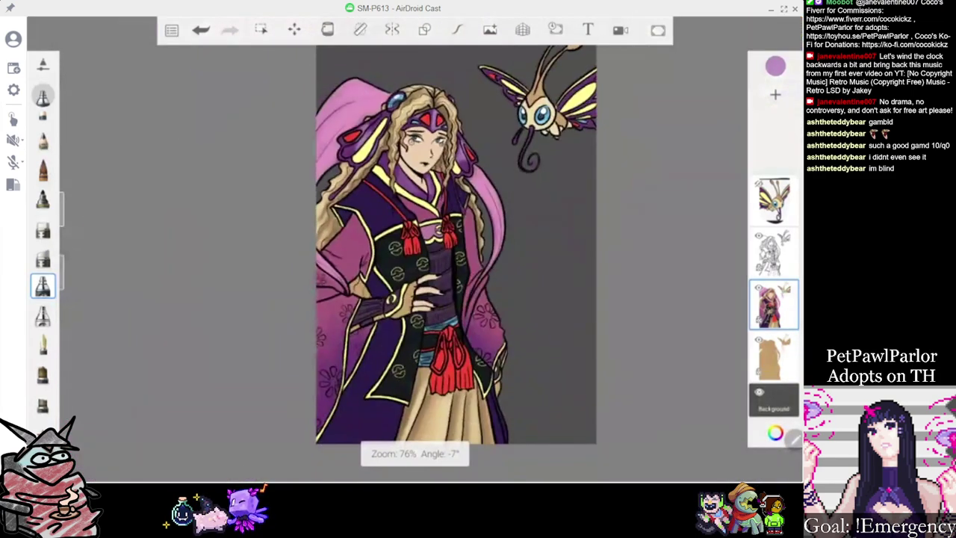
Enlarge the brush and airbrush light purple highlights across the lower hem of the dark purple coat
scroll(415, 254, up, 4)
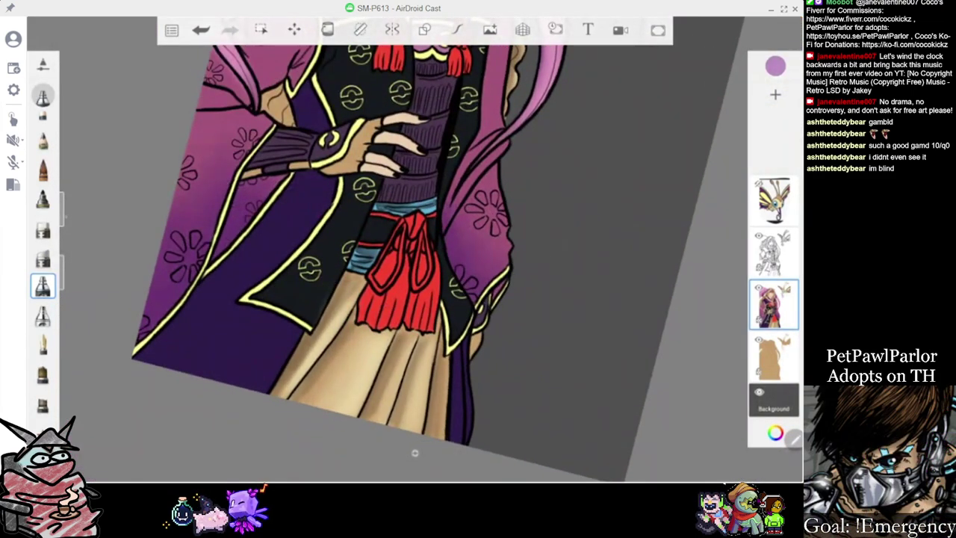
drag(62, 209, 62, 184)
scroll(416, 452, down, 3)
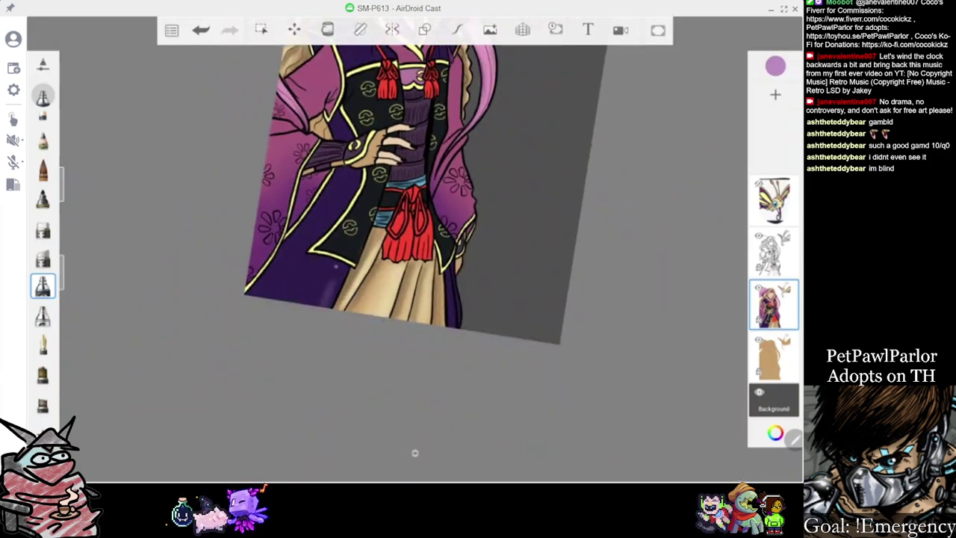
key(ctrl+z)
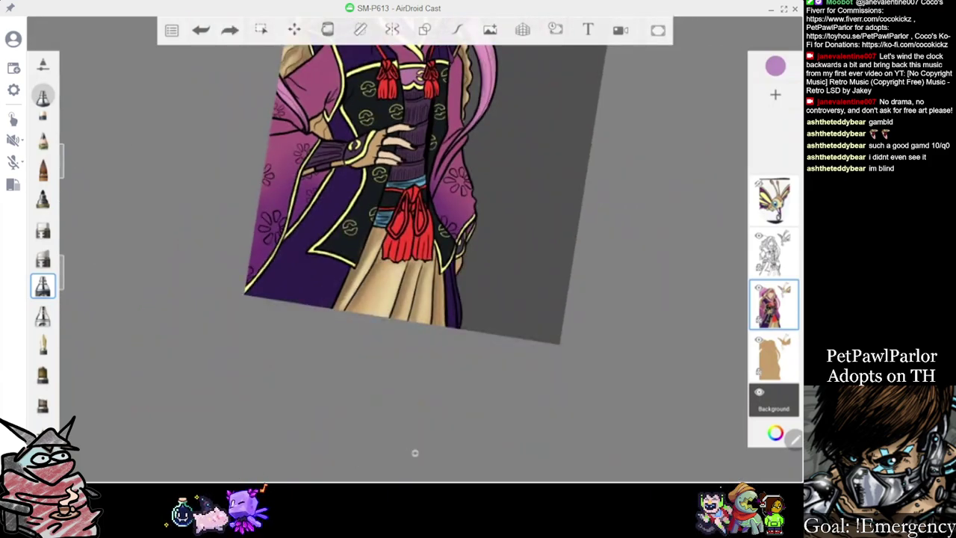
scroll(415, 452, down, 2)
scroll(415, 452, up, 3)
key(ctrl+shift+z)
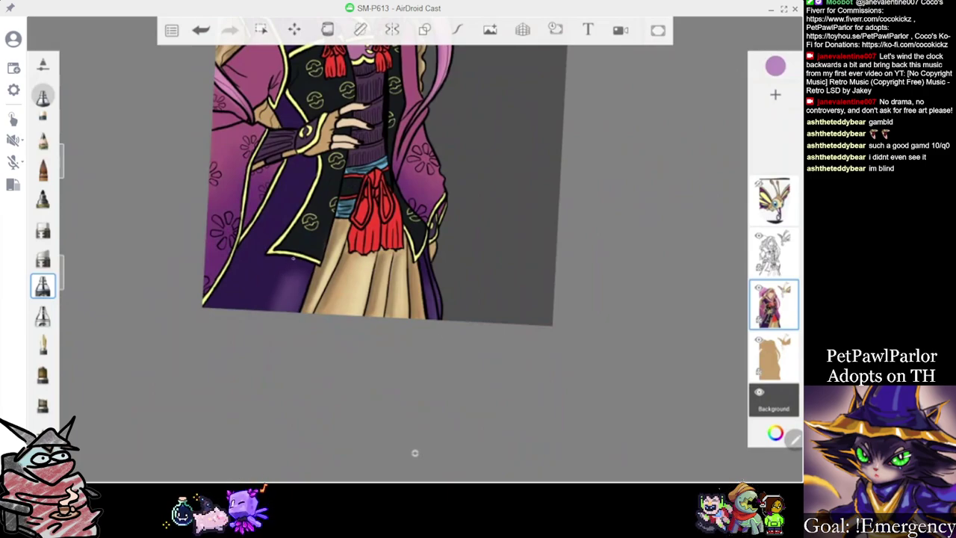
mouse_move(251, 283)
mouse_down()
mouse_move(261, 248)
mouse_move(234, 267)
mouse_up()
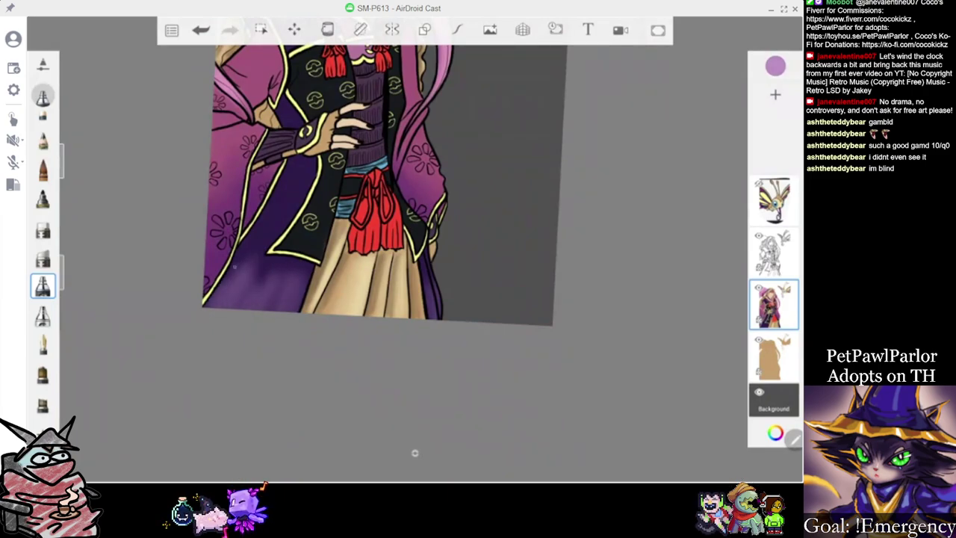
drag(294, 299, 258, 309)
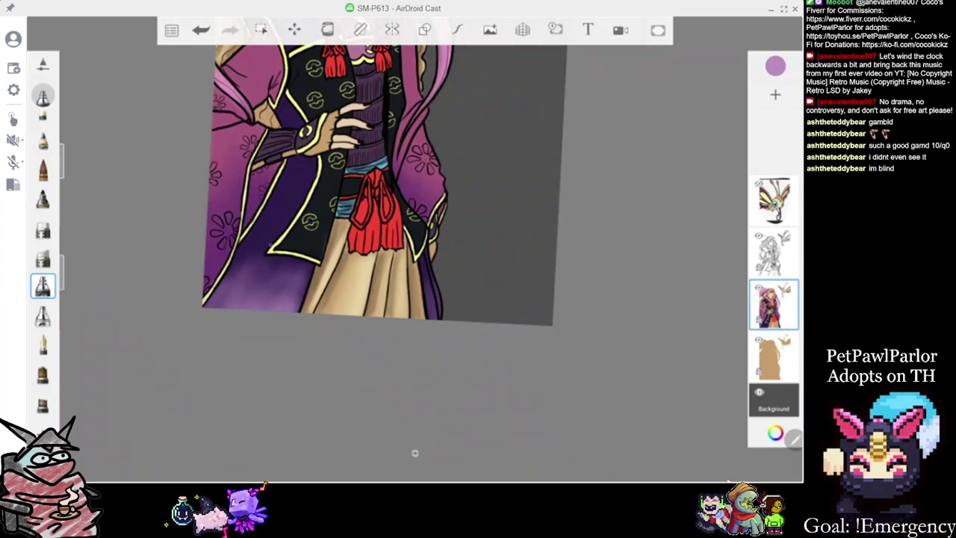
drag(253, 241, 224, 292)
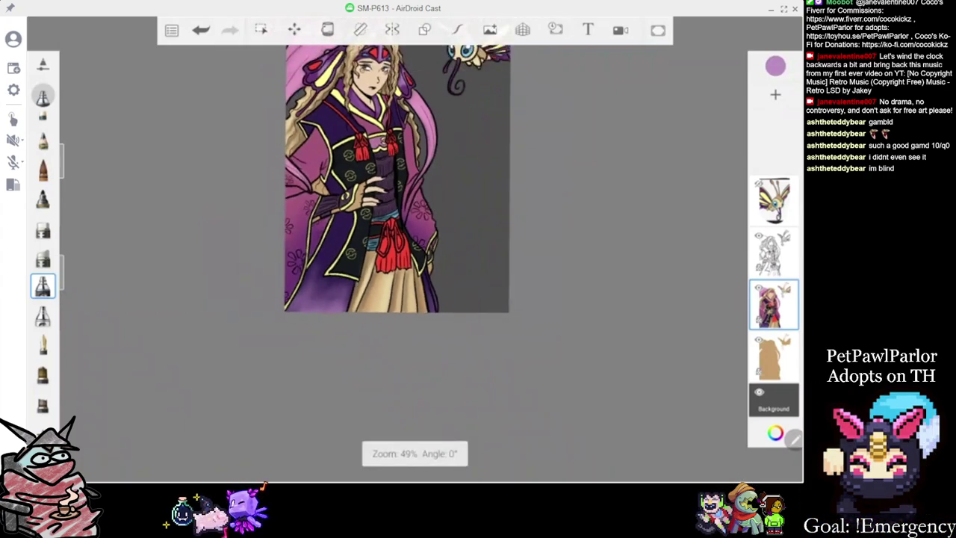
Sample the coat's dark purple and airbrush it over the hem highlight to soften its upper edge
click(775, 66)
click(705, 186)
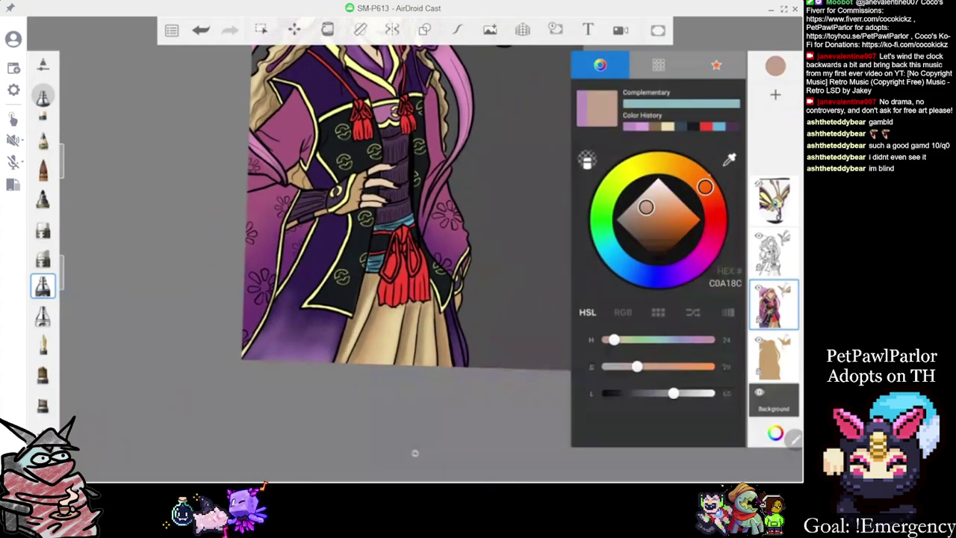
click(729, 160)
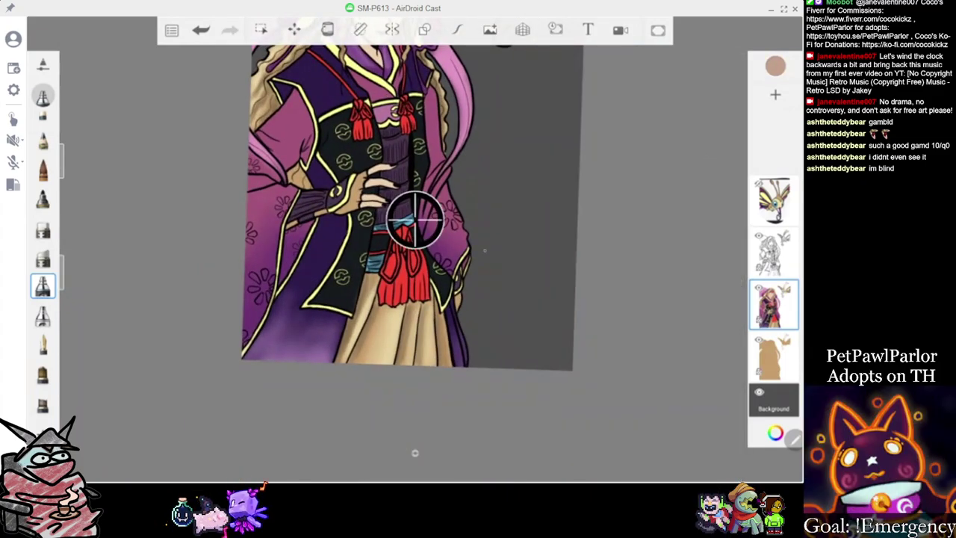
click(310, 268)
mouse_move(279, 323)
mouse_down()
mouse_move(258, 354)
mouse_move(306, 335)
mouse_up()
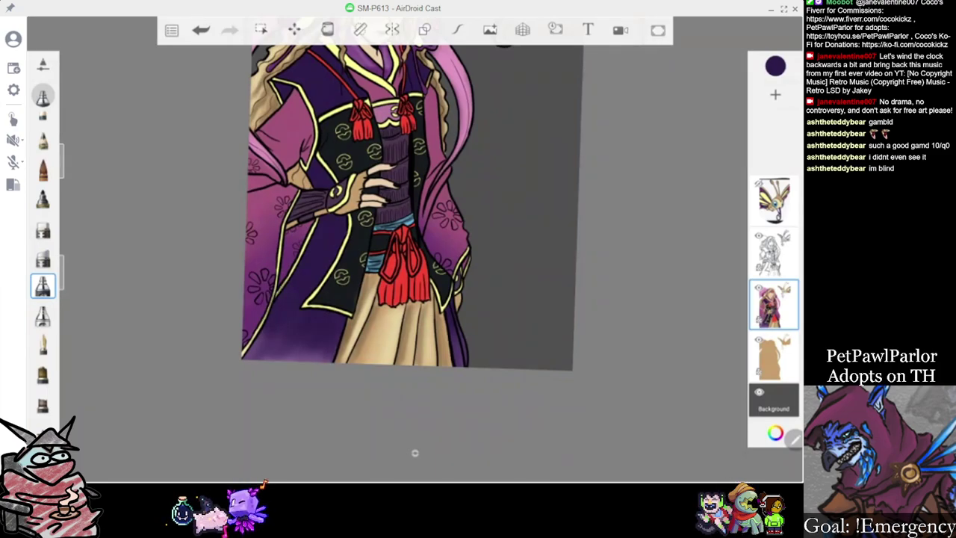
scroll(403, 224, down, 4)
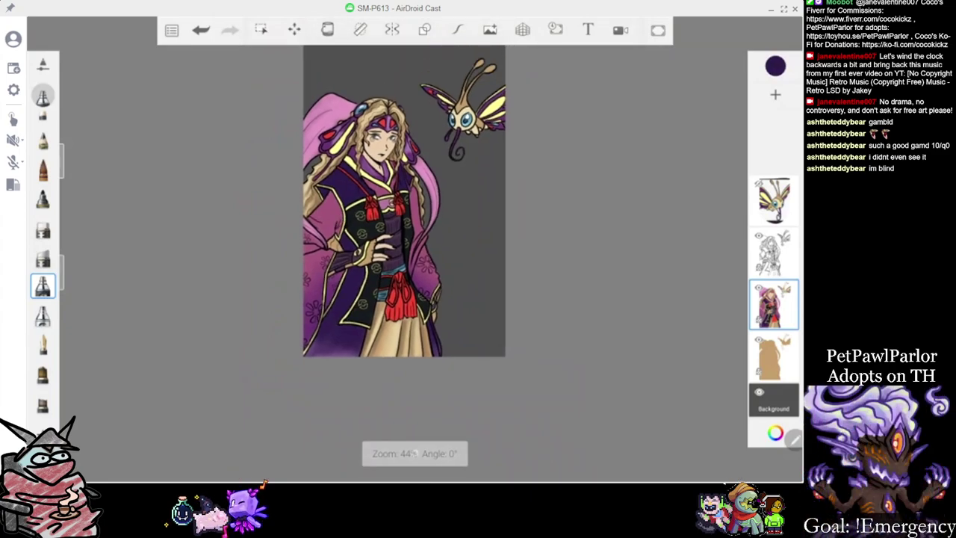
Switch back to the light purple B98CC0 and airbrush a highlight on the coat's shoulder above the bent arm
scroll(404, 224, up, 2)
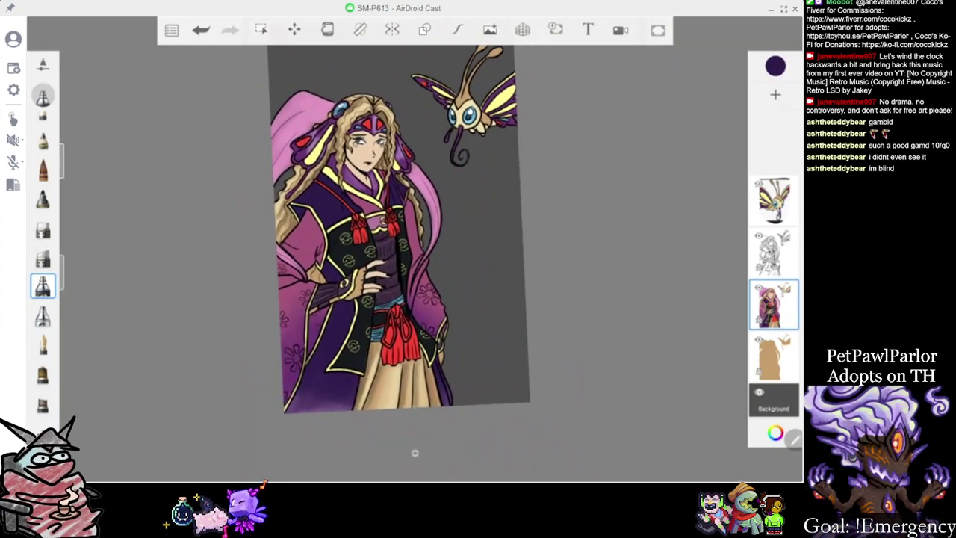
scroll(396, 291, up, 2)
scroll(440, 299, down, 1)
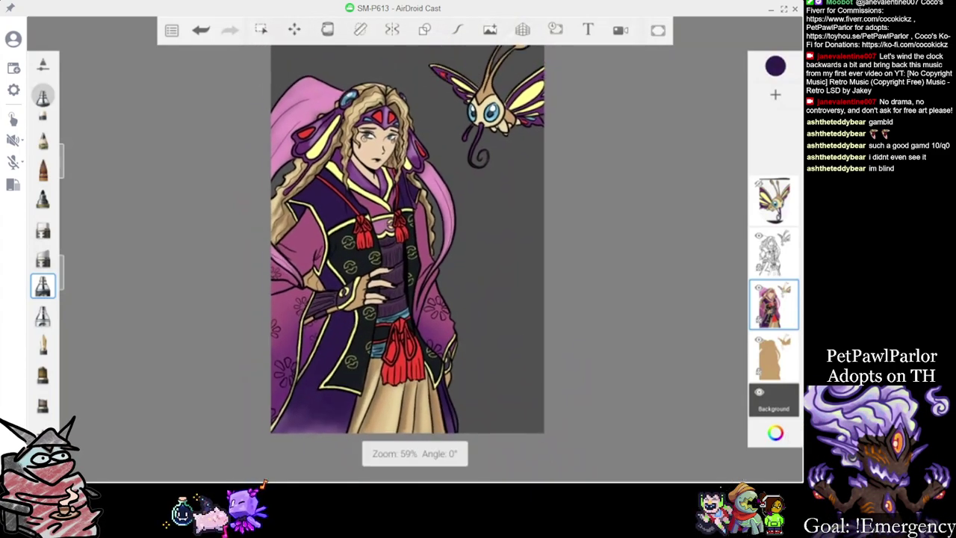
click(775, 65)
click(651, 127)
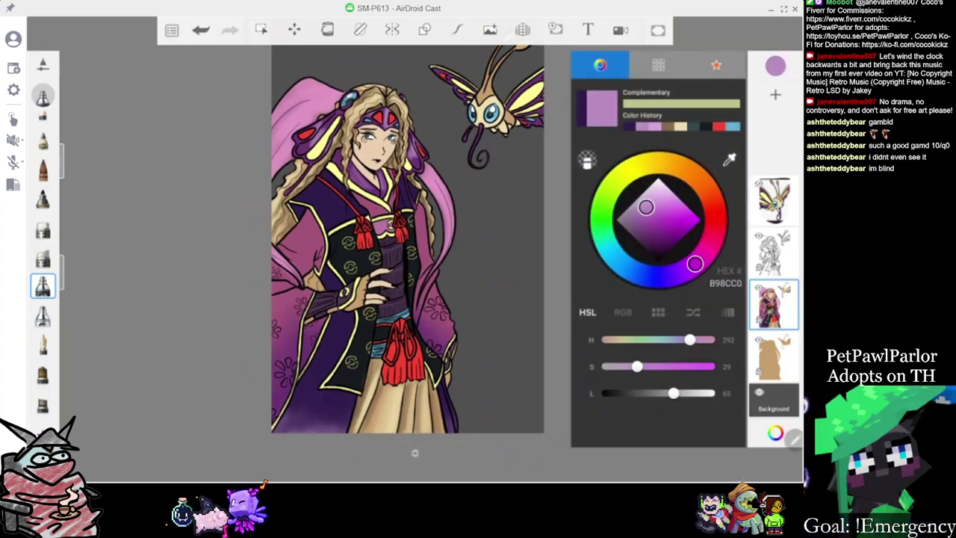
scroll(403, 246, up, 5)
drag(317, 192, 288, 220)
scroll(404, 237, down, 3)
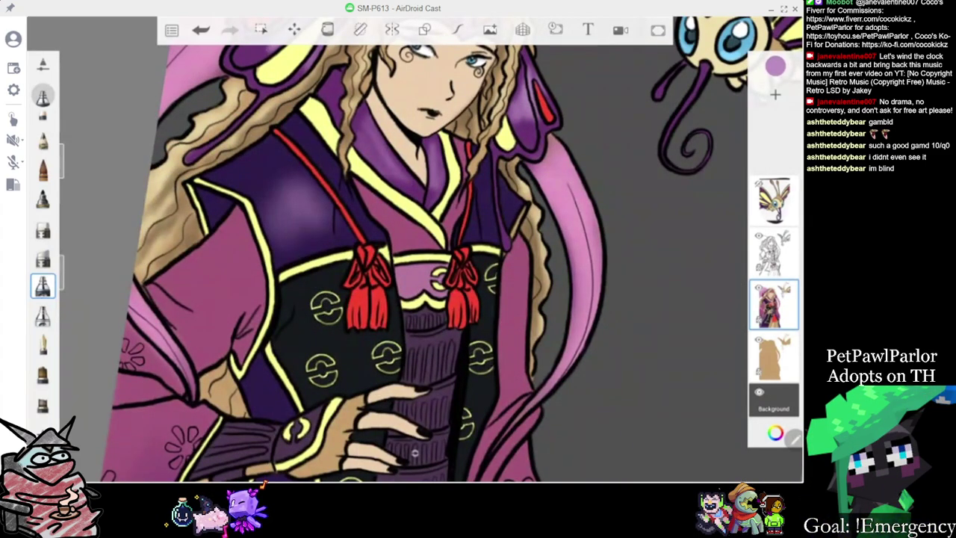
scroll(418, 253, down, 4)
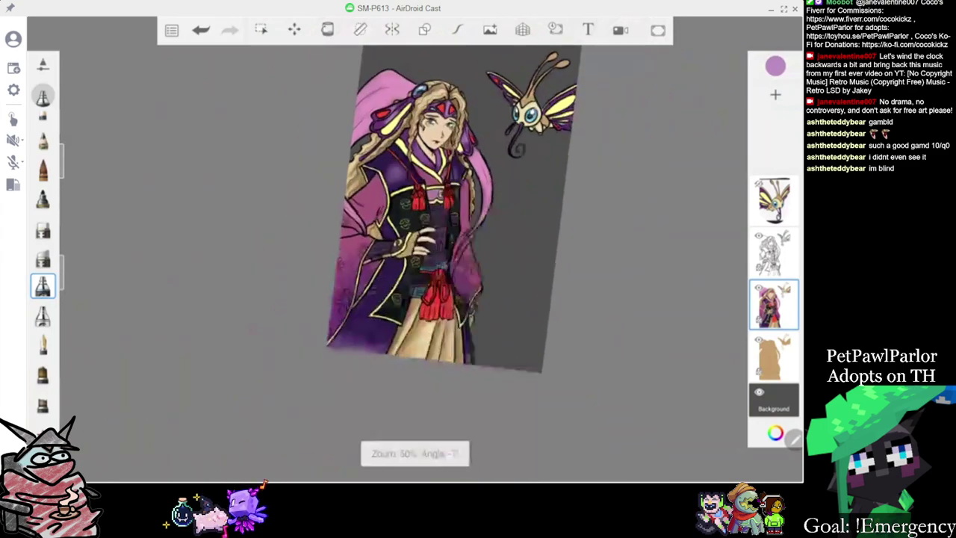
Undo the last stroke and airbrush soft light purple highlights on the dark purple coat panel below the forearm
scroll(418, 254, up, 3)
click(201, 30)
scroll(414, 453, up, 3)
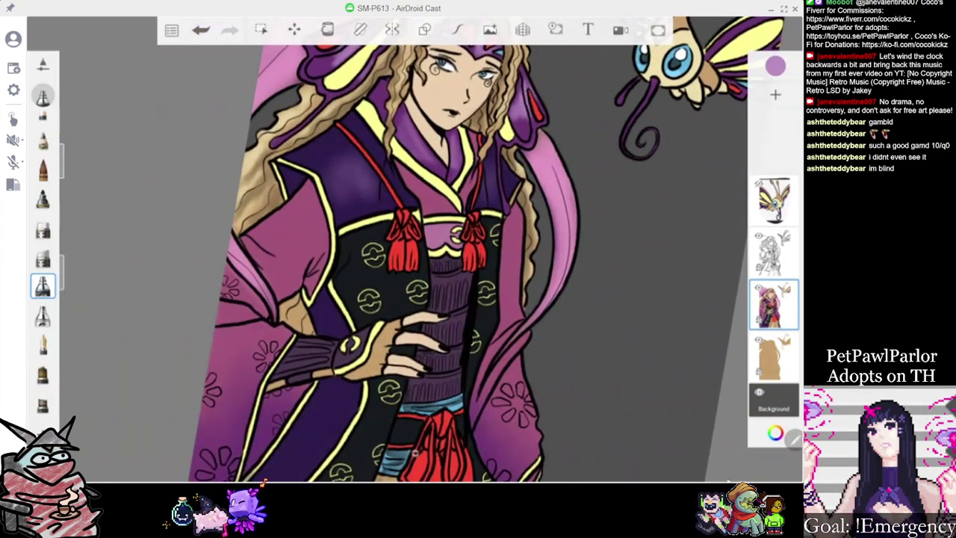
scroll(415, 452, down, 4)
scroll(416, 453, up, 2)
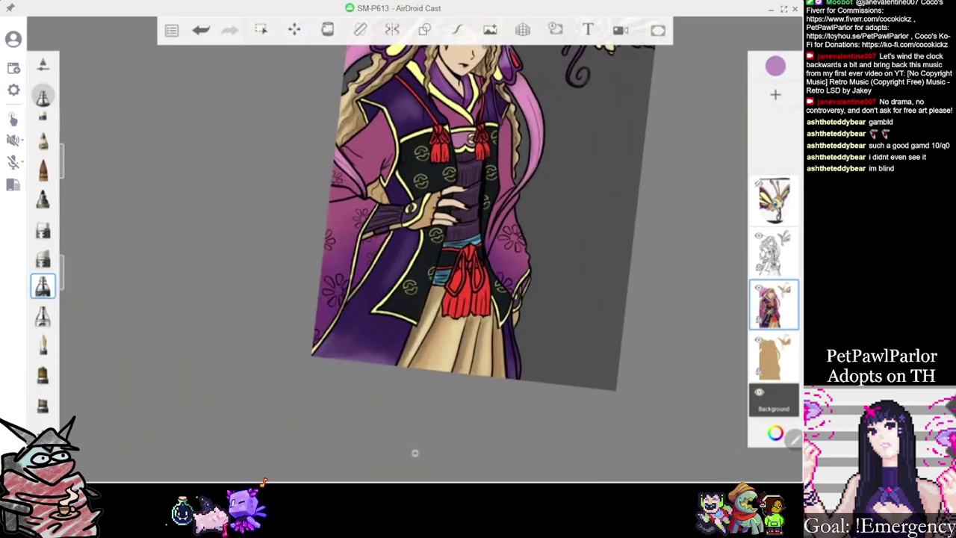
scroll(414, 453, up, 2)
scroll(415, 453, down, 1)
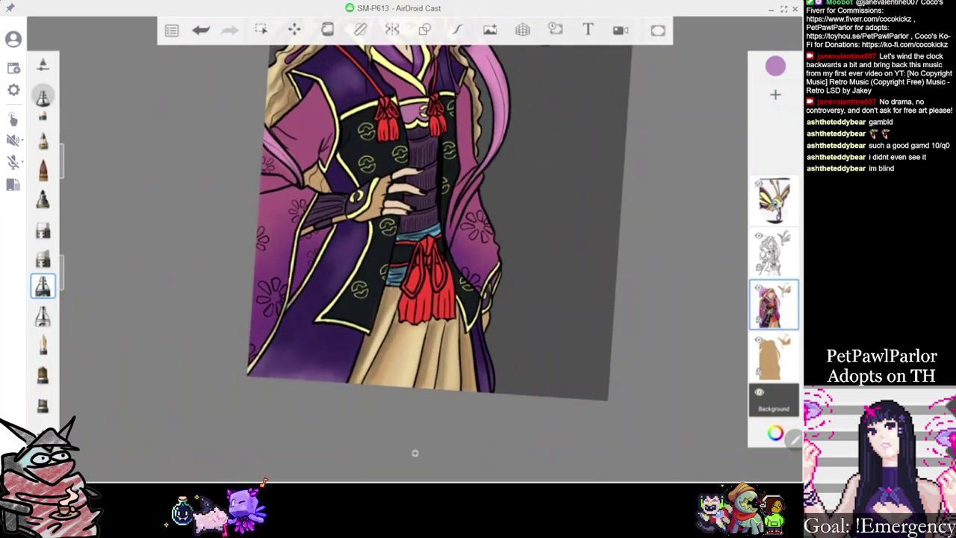
scroll(415, 453, up, 1)
Pick a muted blue-grey and airbrush subtle highlights onto the black coat panels, undoing a stray stroke
click(775, 66)
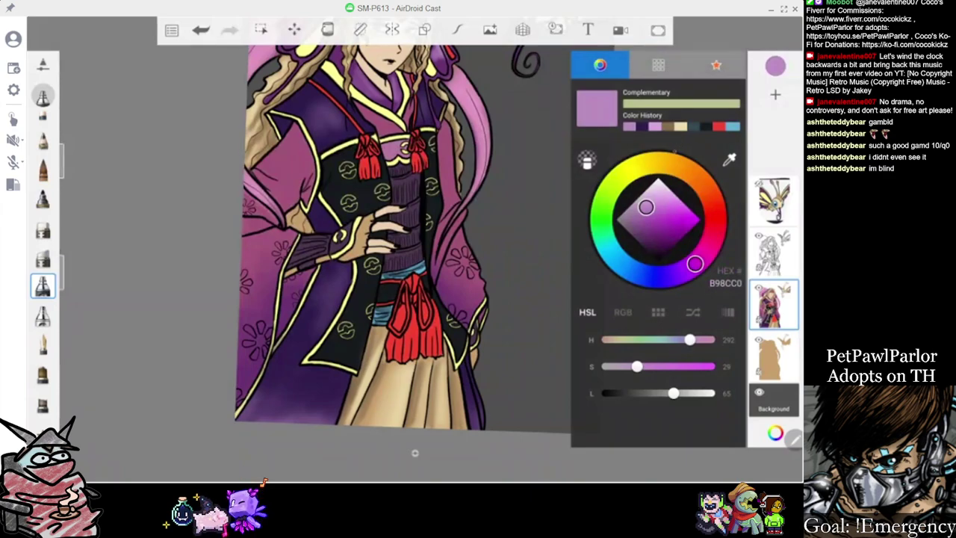
click(649, 193)
click(618, 260)
drag(649, 193, 629, 231)
scroll(416, 453, up, 3)
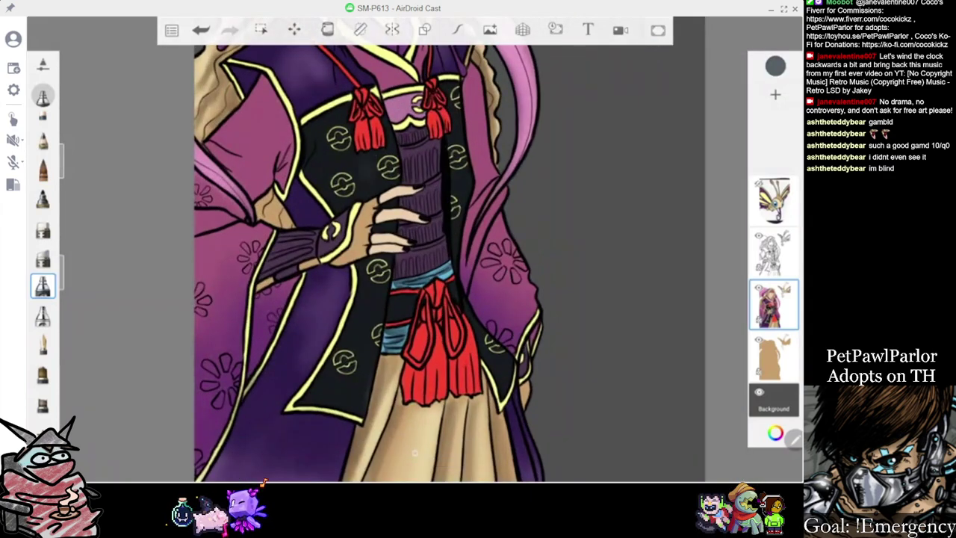
key(ctrl+z)
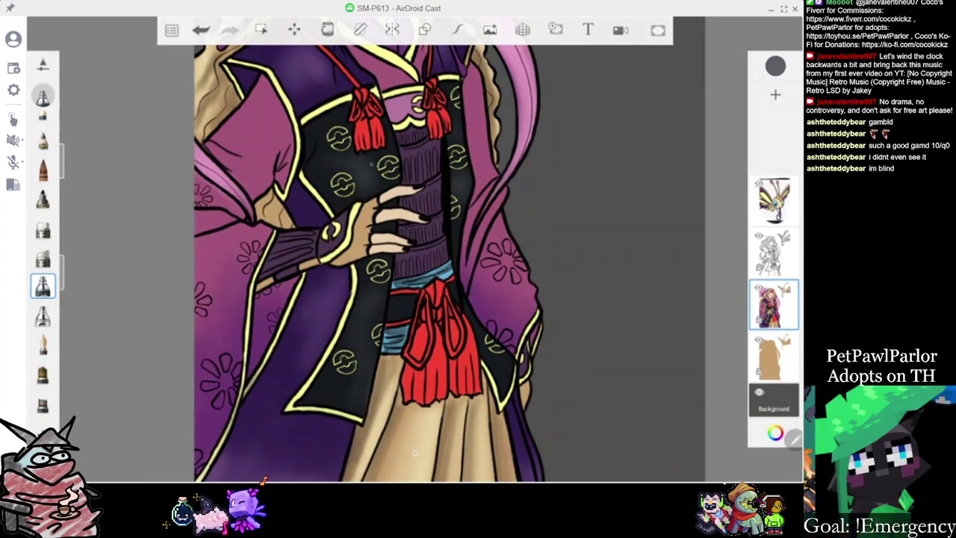
scroll(415, 453, down, 5)
scroll(415, 453, up, 3)
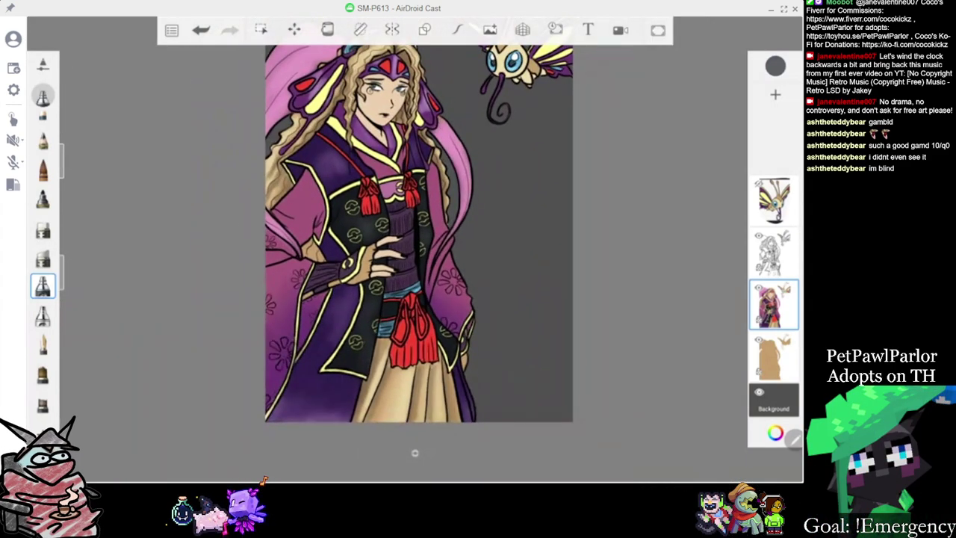
Sample a pinkish mauve from the artwork and airbrush soft highlights onto the magenta upper sleeves
click(775, 65)
click(730, 160)
drag(387, 196, 370, 208)
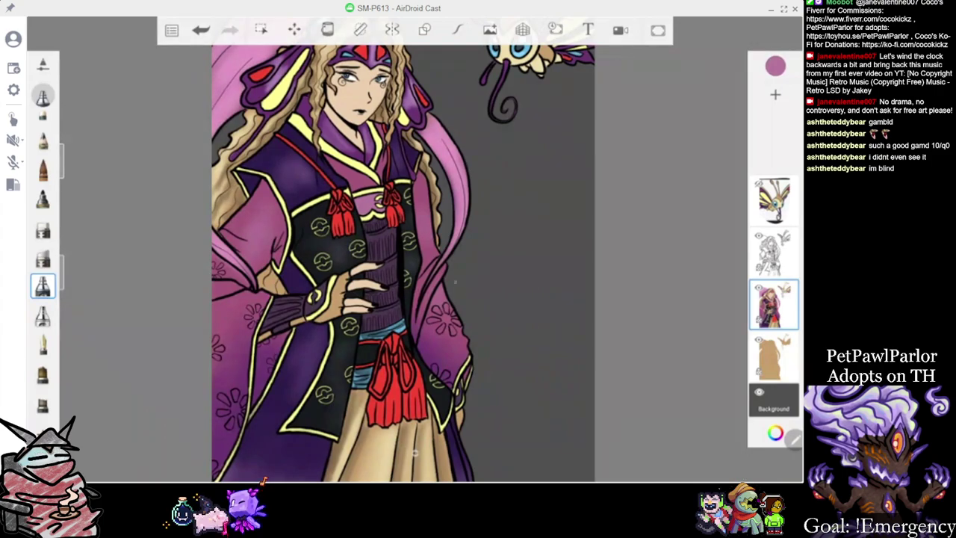
scroll(403, 261, up, 2)
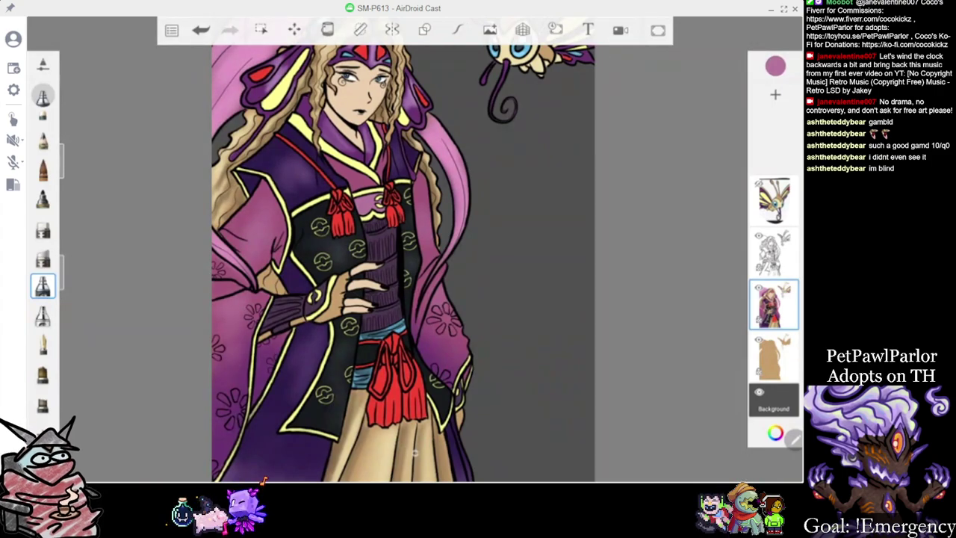
scroll(404, 261, down, 3)
scroll(411, 224, up, 5)
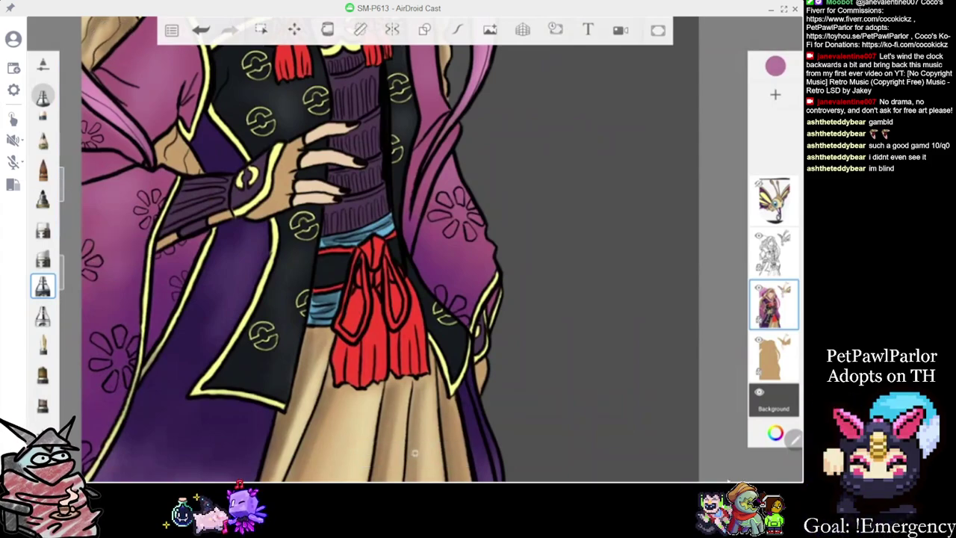
Pick a dark red, reduce the brush size, and airbrush shadows on the red waist tassel beneath the bow's knot and loops
click(775, 66)
click(715, 221)
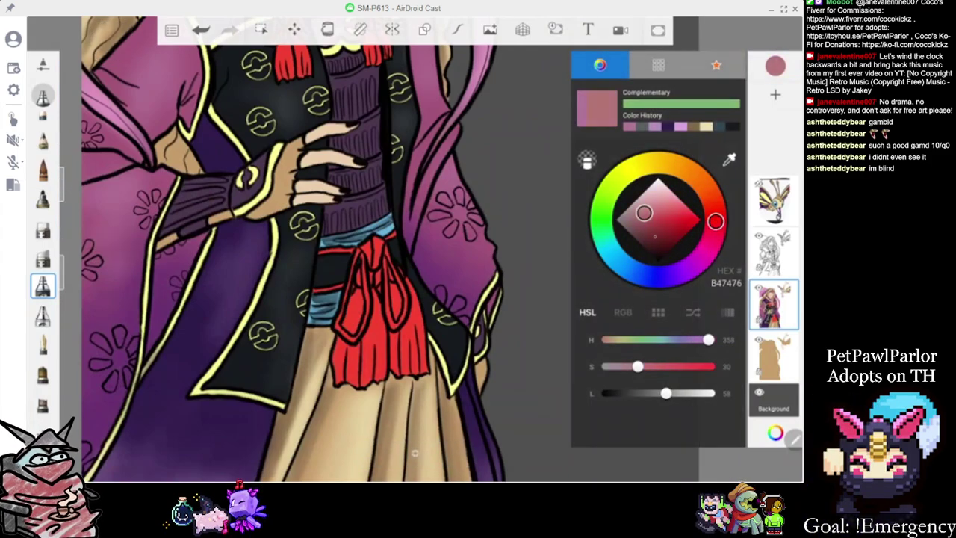
click(659, 236)
scroll(373, 261, up, 3)
drag(330, 217, 308, 278)
click(201, 30)
drag(62, 184, 62, 201)
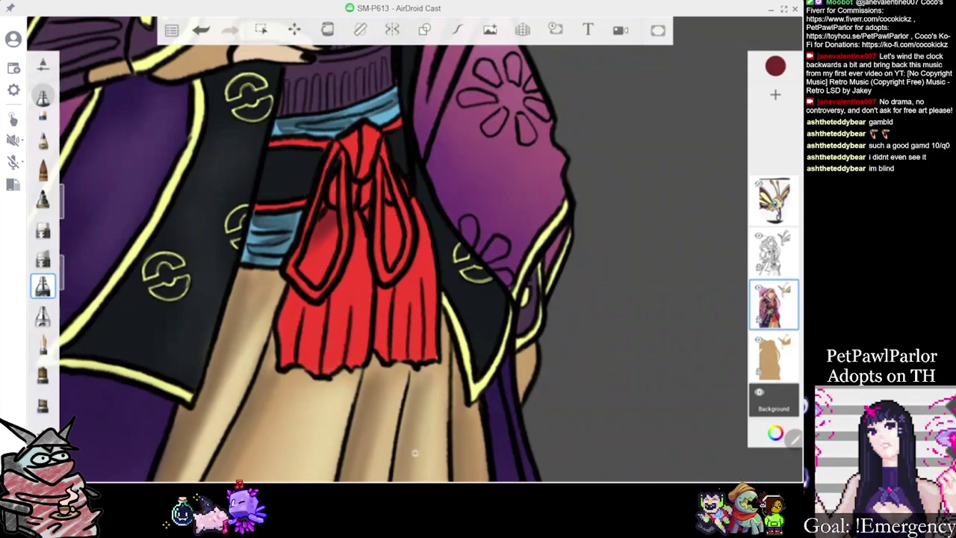
drag(358, 215, 365, 305)
drag(390, 210, 392, 257)
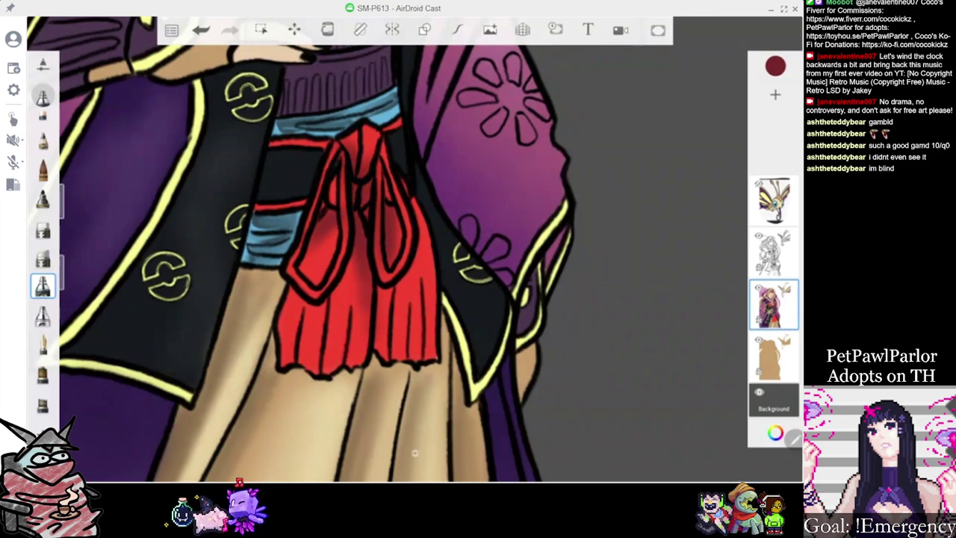
scroll(416, 452, down, 5)
scroll(415, 453, up, 3)
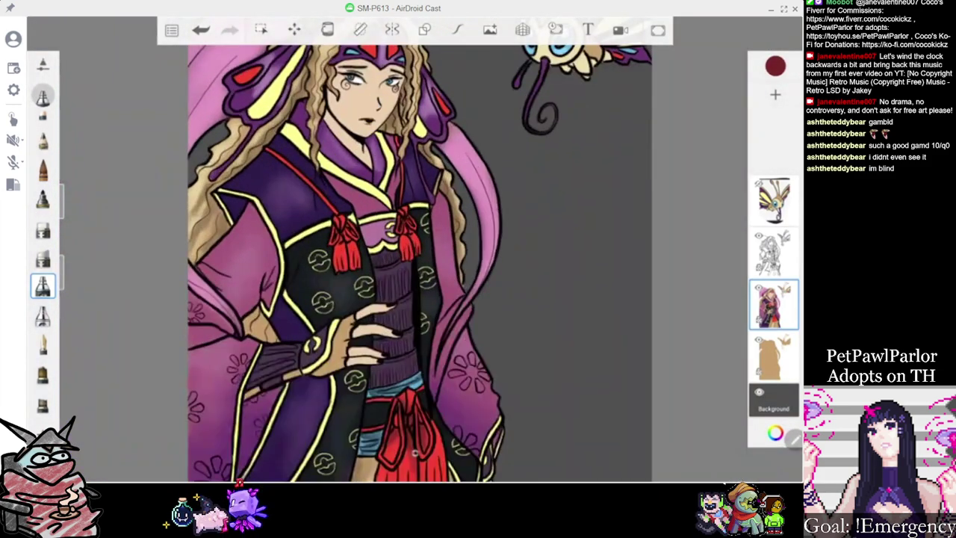
scroll(414, 452, up, 2)
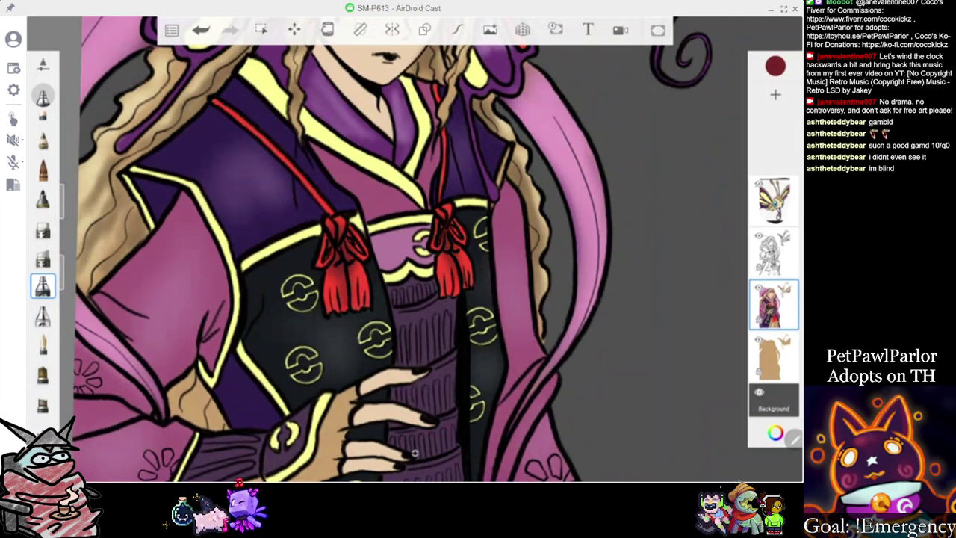
scroll(414, 452, down, 5)
scroll(415, 453, up, 3)
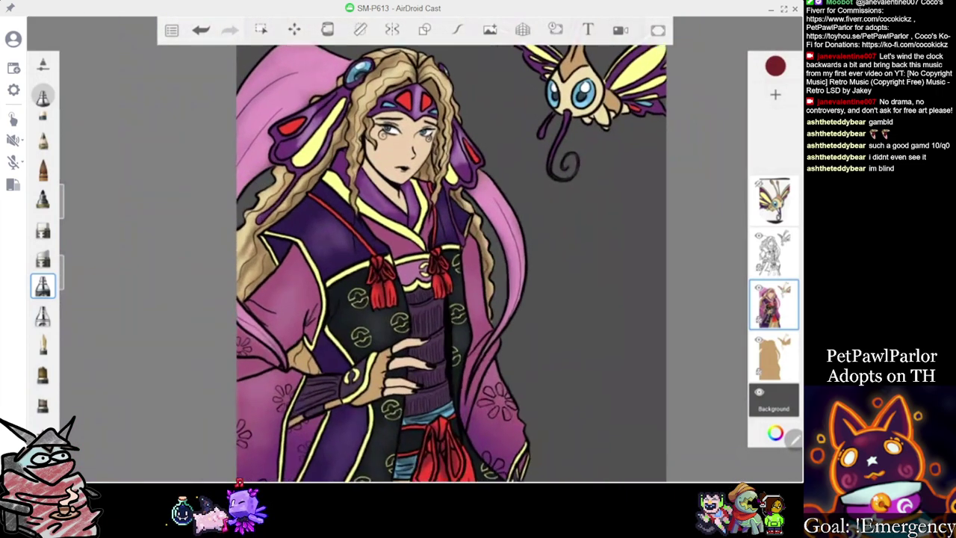
click(775, 66)
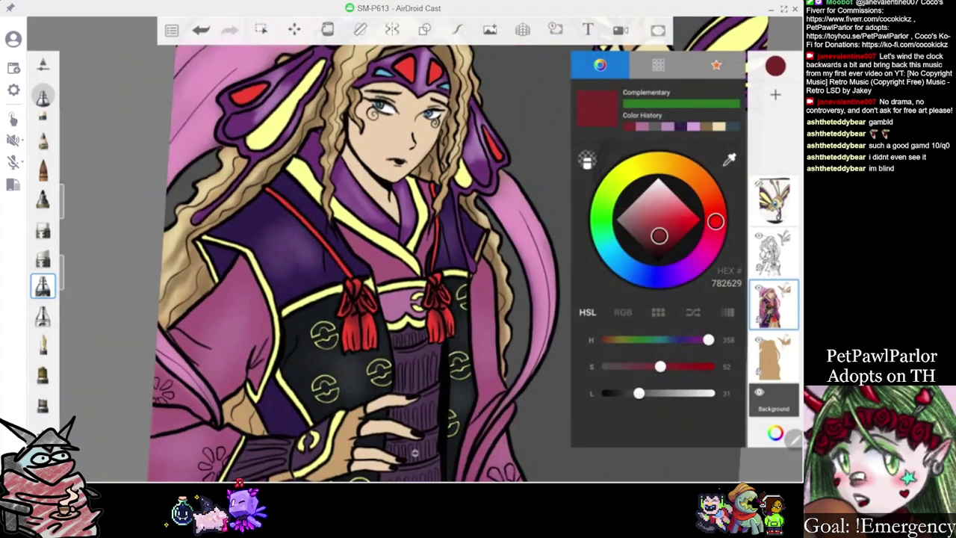
scroll(415, 453, down, 3)
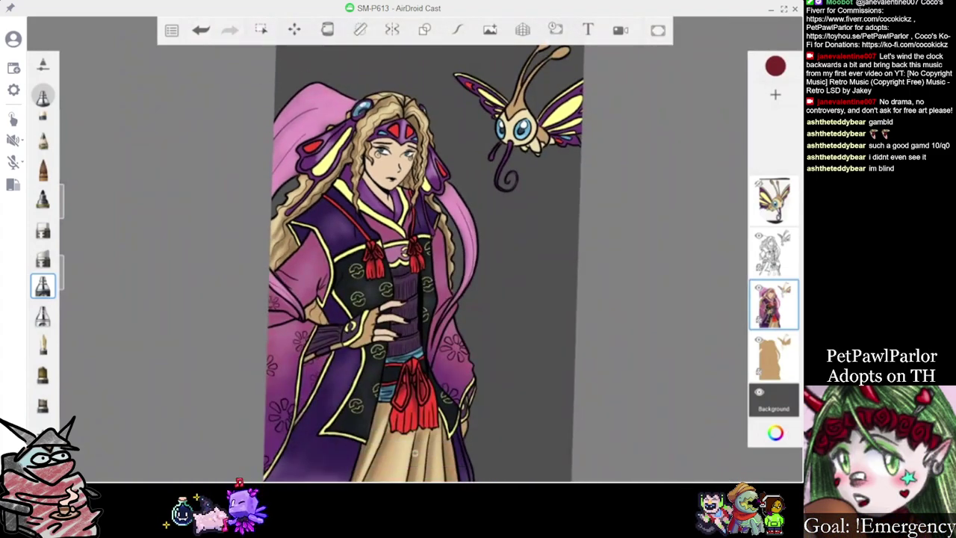
scroll(424, 262, down, 3)
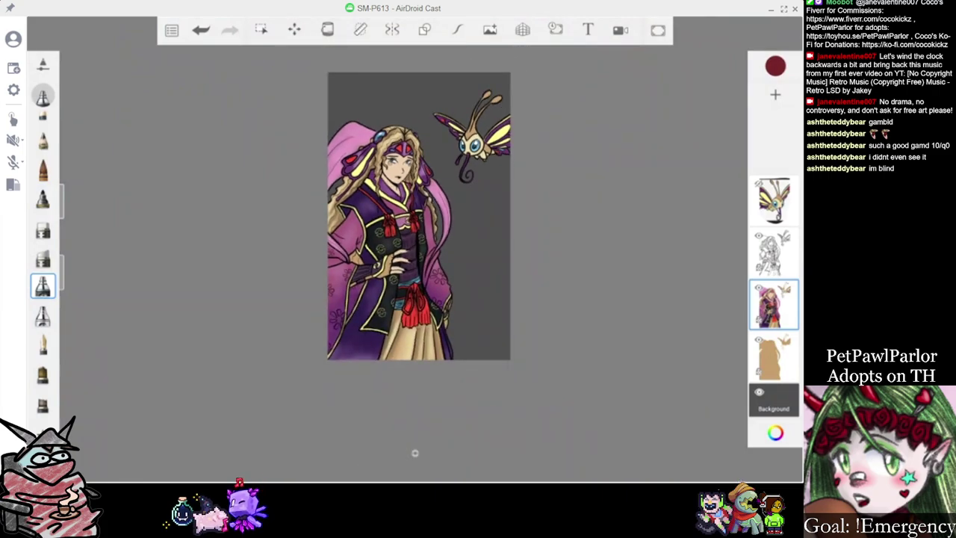
Save the current sketch
scroll(424, 262, up, 3)
click(172, 29)
click(197, 116)
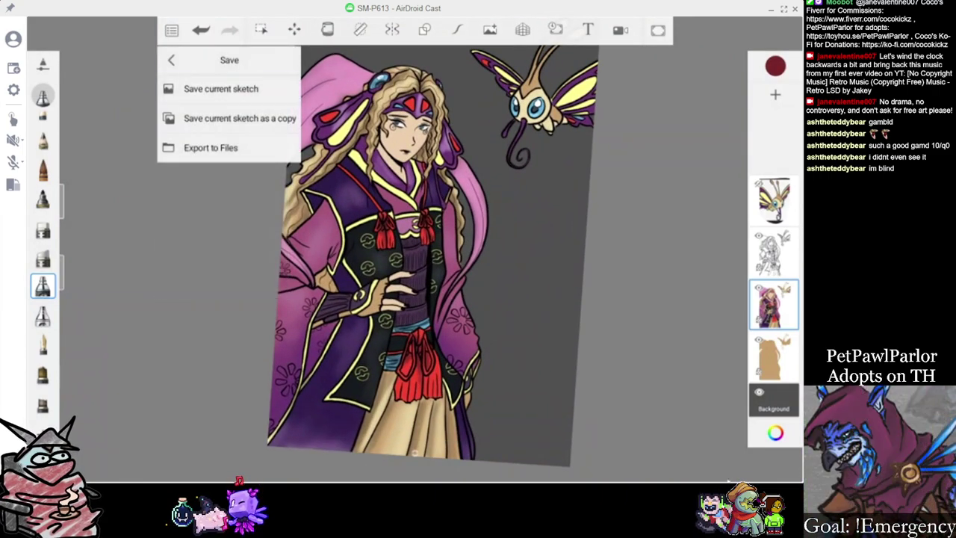
click(248, 89)
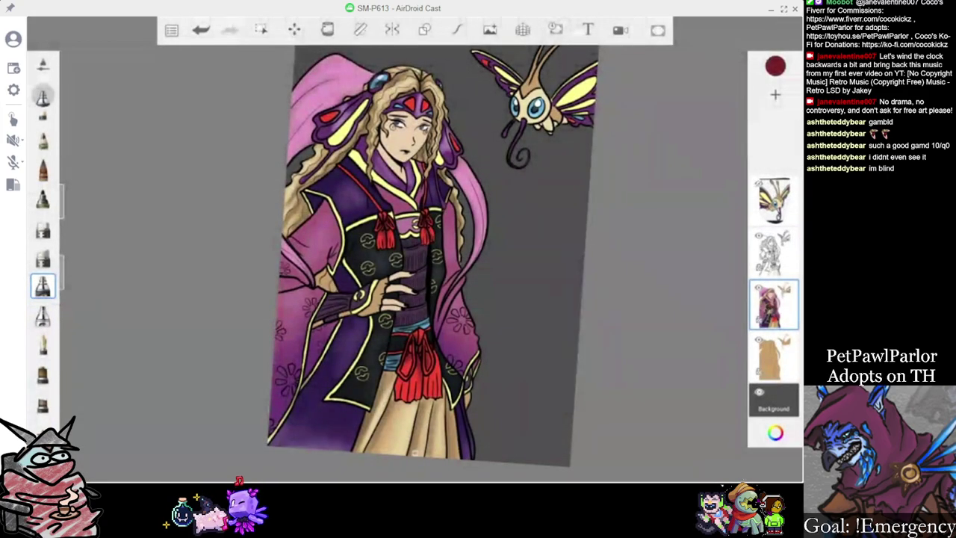
Pick a muted brown from the color history, switch to the finer airbrush, and shade the forehead beneath the purple headband
click(775, 66)
scroll(415, 261, up, 5)
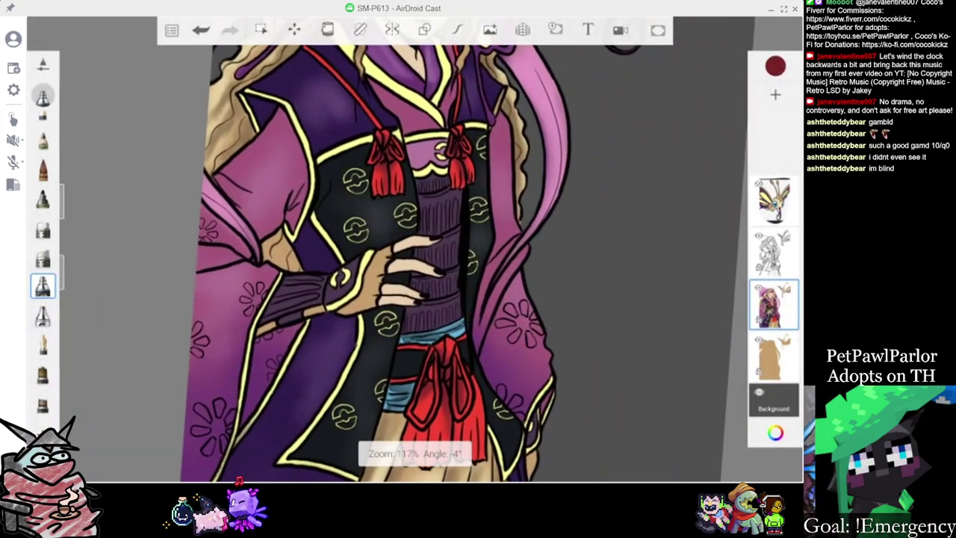
scroll(416, 261, down, 3)
click(775, 65)
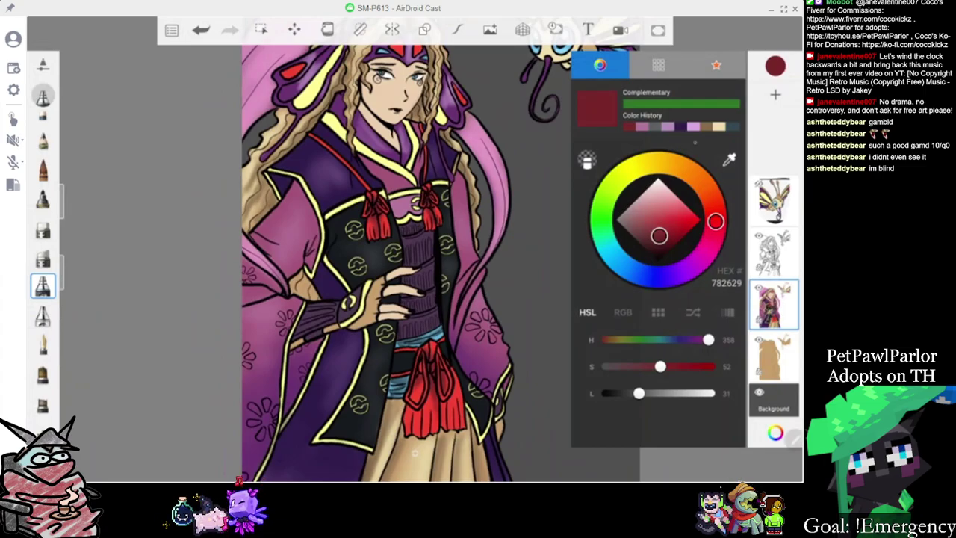
click(707, 126)
scroll(415, 250, up, 8)
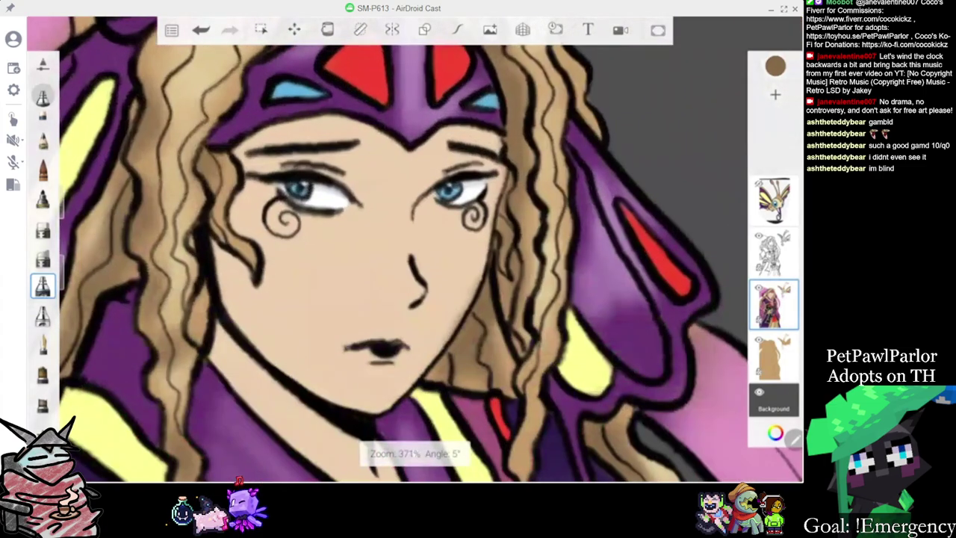
drag(62, 201, 62, 207)
scroll(415, 249, up, 1)
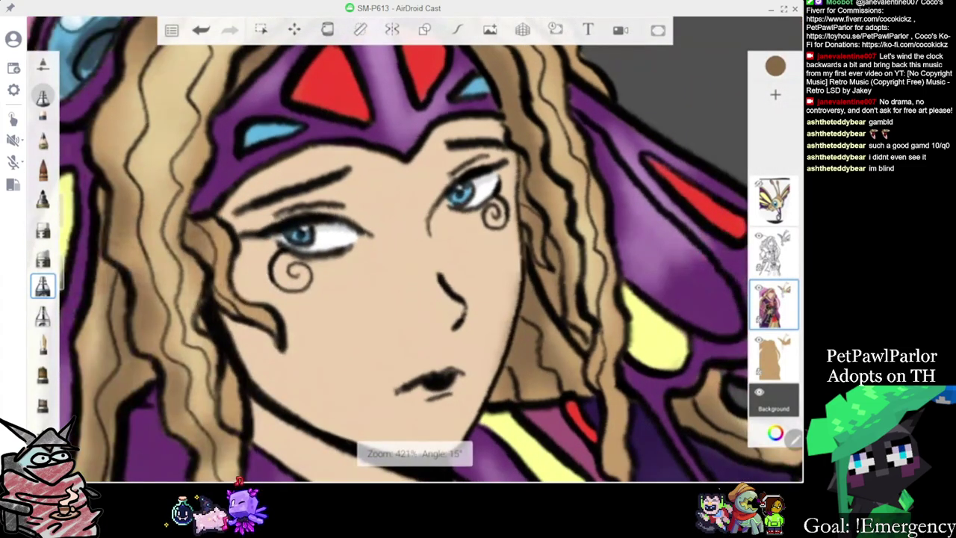
click(42, 315)
drag(61, 208, 61, 220)
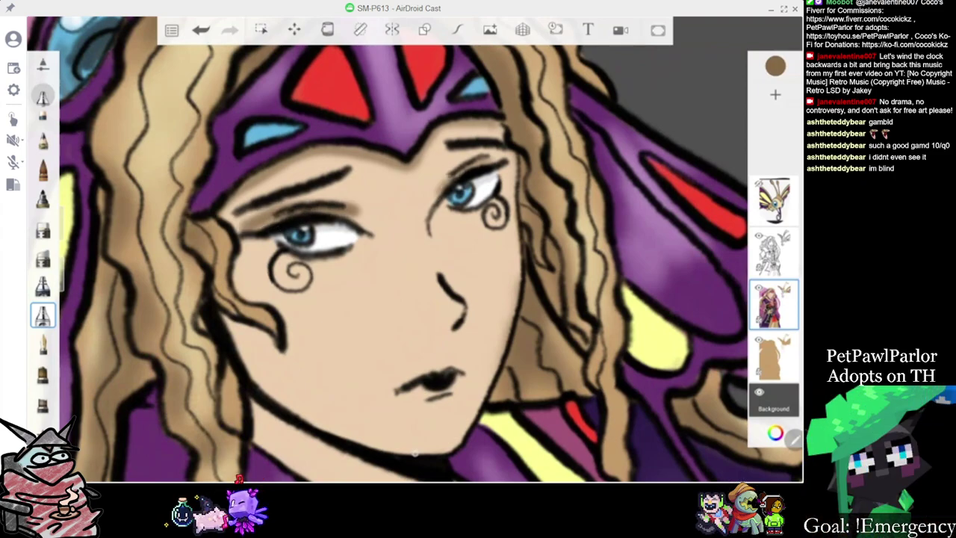
Undo the last strokes and airbrush brown shadows around the eyes and beside the nose with the brush size at 11.5
key(ctrl+z)
key(ctrl+z)
drag(63, 245, 63, 249)
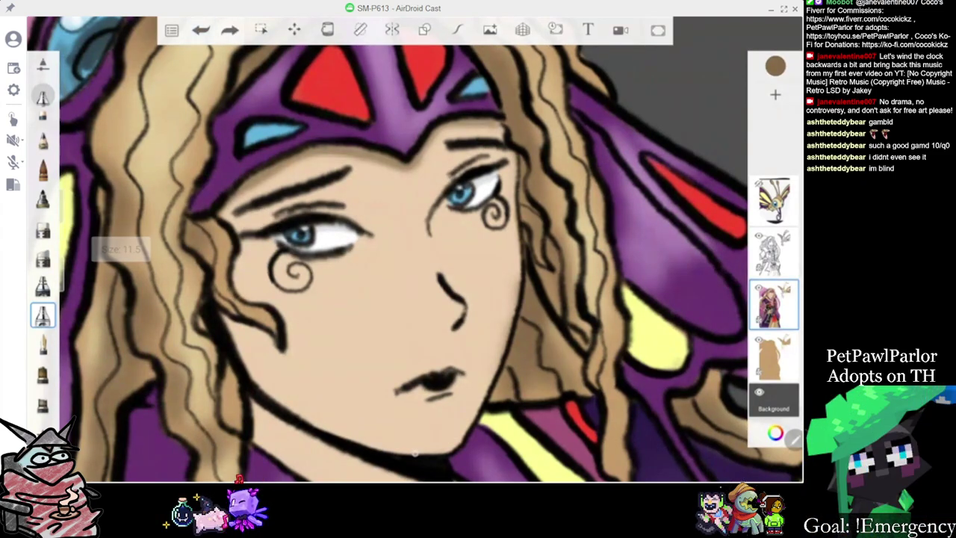
mouse_move(247, 224)
mouse_down()
mouse_move(290, 206)
mouse_move(336, 205)
mouse_up()
mouse_move(457, 168)
mouse_down()
mouse_move(491, 153)
mouse_move(436, 187)
mouse_move(274, 178)
mouse_up()
drag(443, 193, 442, 278)
mouse_move(457, 215)
mouse_down()
mouse_move(460, 284)
mouse_move(470, 290)
mouse_up()
scroll(415, 262, down, 5)
scroll(415, 261, up, 4)
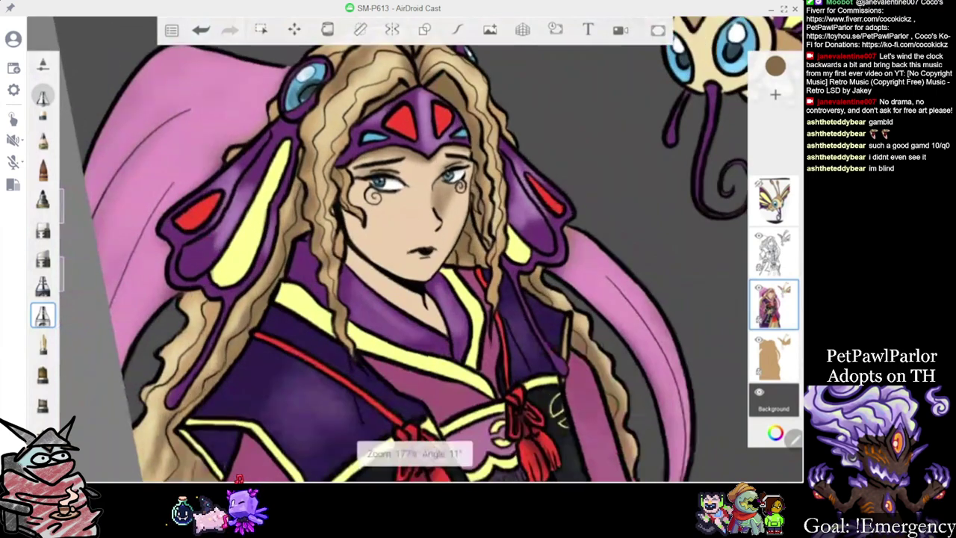
Undo the heavy shading by the nose and airbrush softer brown shadows around the inner and outer corners of the far eye
key(ctrl+z)
key(ctrl+z)
scroll(415, 261, up, 3)
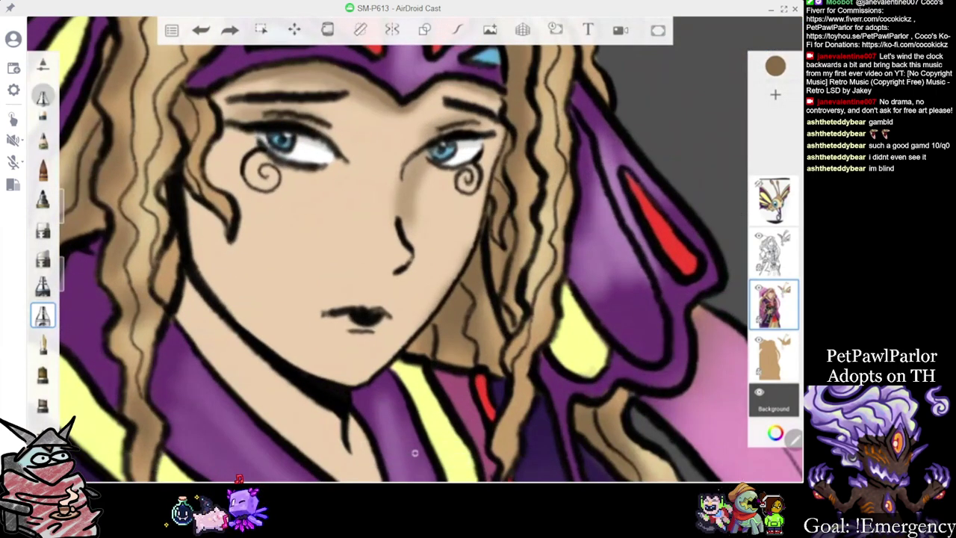
drag(431, 142, 401, 176)
drag(496, 136, 483, 156)
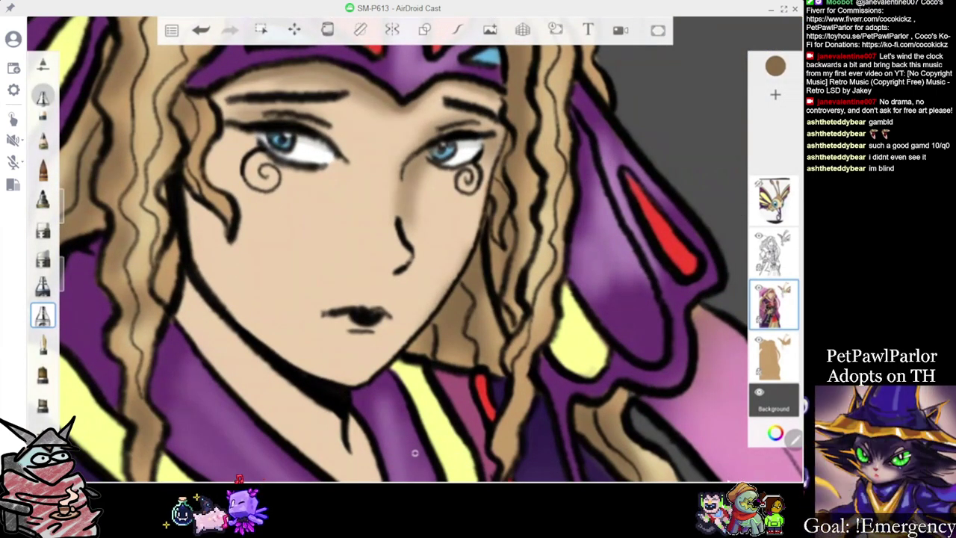
Airbrush brown shadows on the cheek beside the loose hair strand and on the neck below the jawline
drag(188, 196, 226, 245)
drag(189, 291, 261, 372)
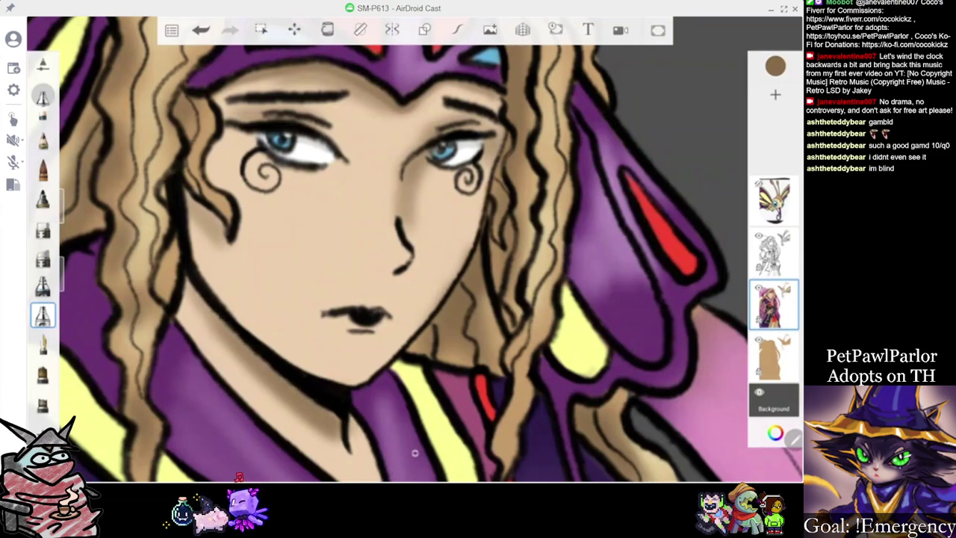
scroll(415, 262, down, 5)
scroll(415, 262, up, 4)
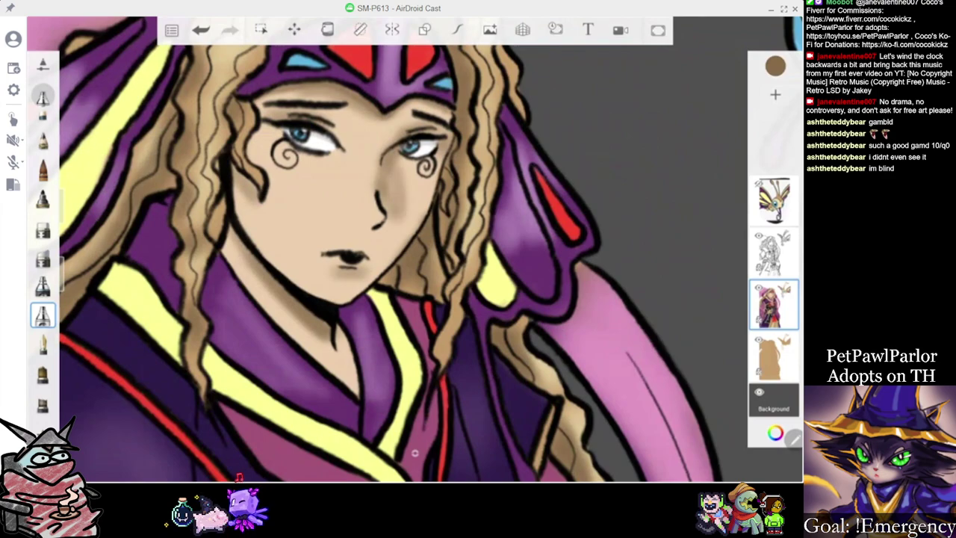
scroll(414, 452, down, 3)
scroll(415, 452, up, 3)
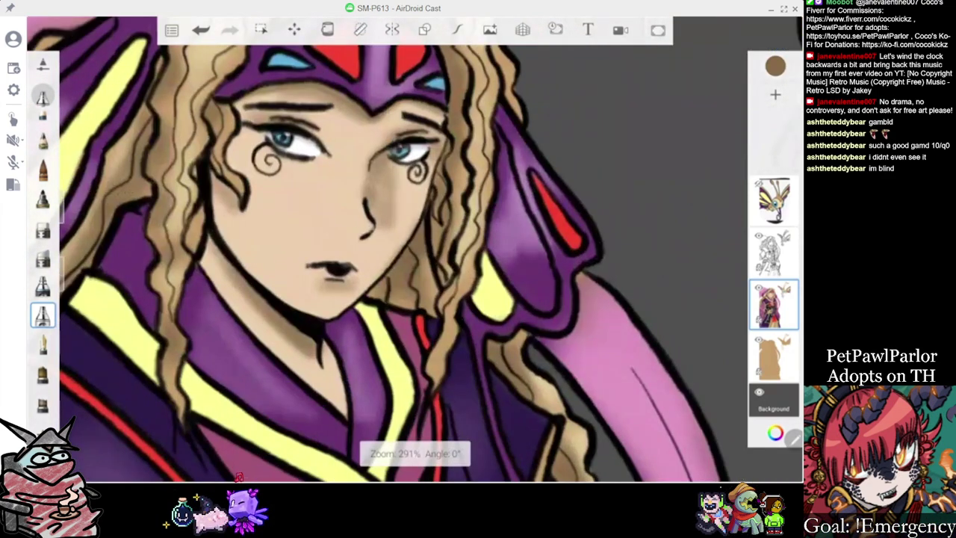
Sample the light skin tone from the character's face
click(775, 65)
click(730, 161)
click(415, 219)
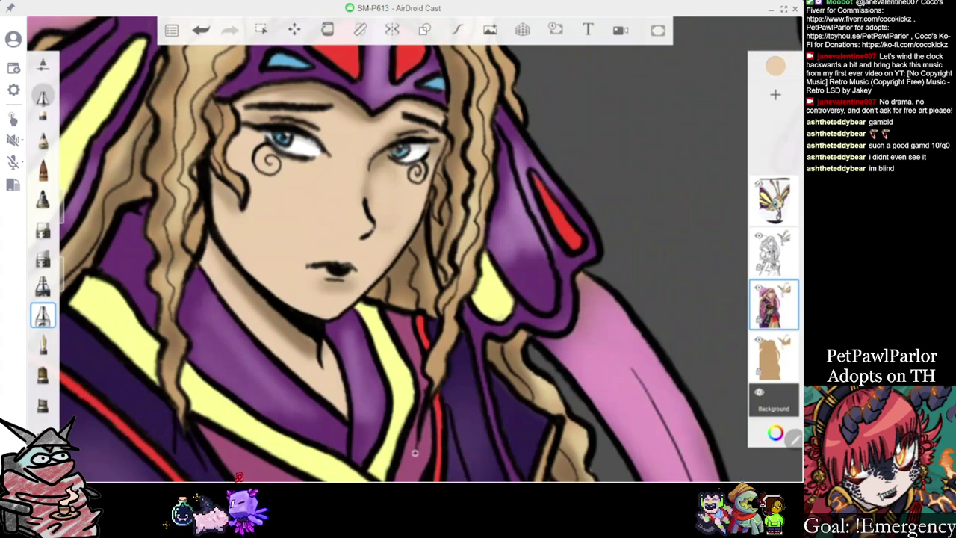
scroll(415, 452, down, 4)
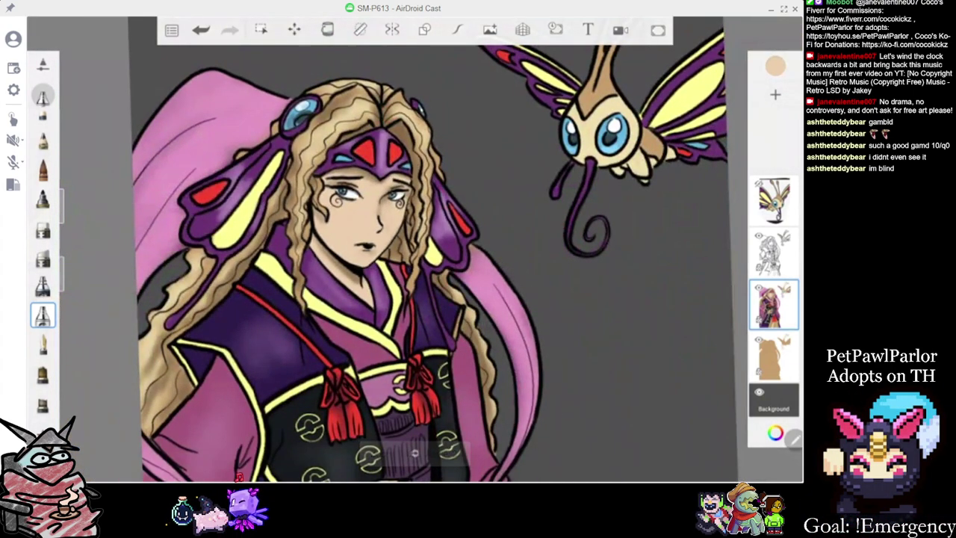
scroll(414, 452, down, 1)
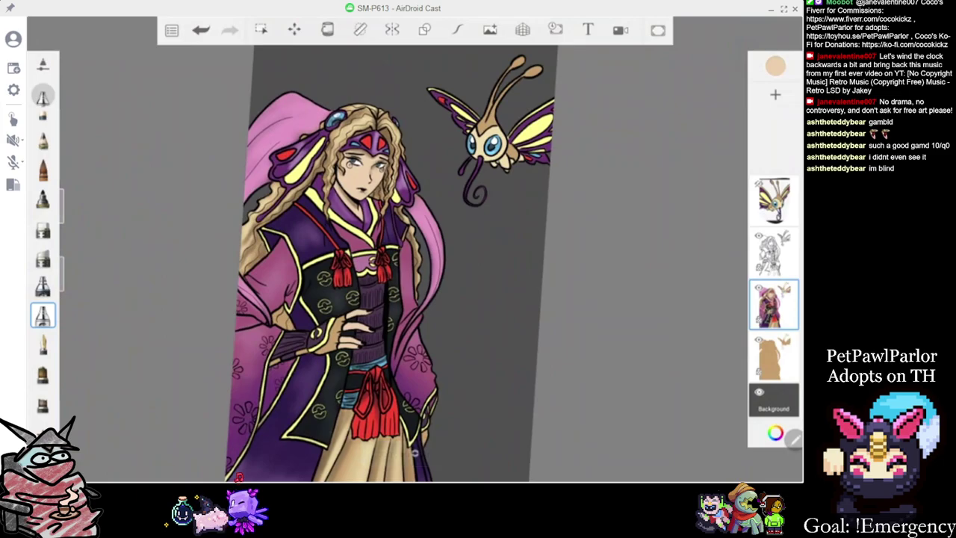
Set the color to muted brown 856948 and airbrush shadows along the undersides of the fingers on the waist
scroll(415, 452, up, 4)
click(775, 65)
click(645, 226)
scroll(415, 452, up, 3)
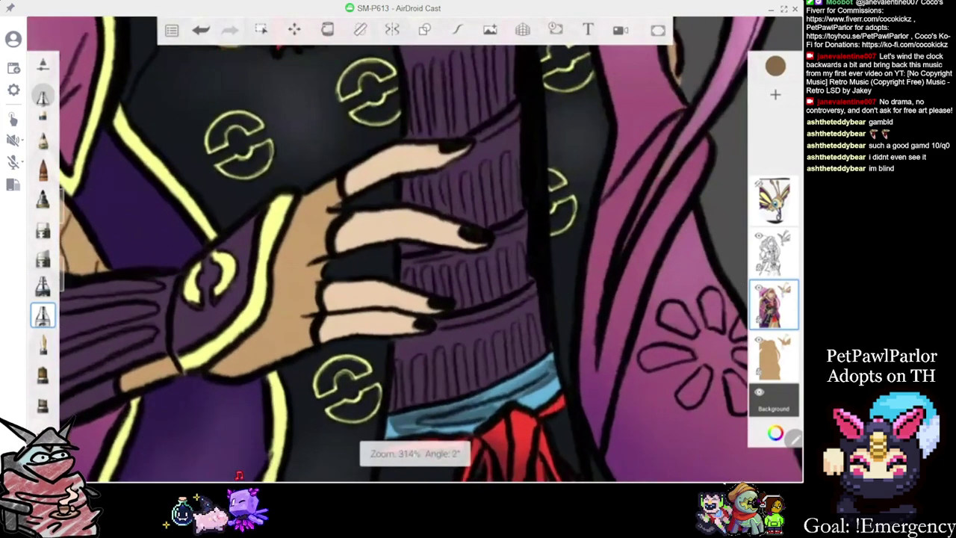
scroll(415, 452, up, 2)
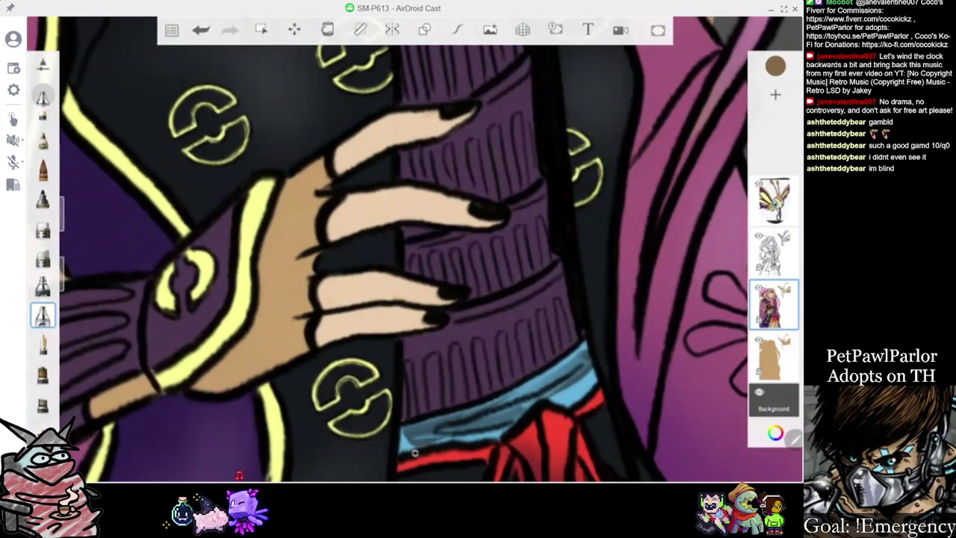
mouse_move(333, 234)
mouse_down()
mouse_move(411, 215)
mouse_move(484, 223)
mouse_up()
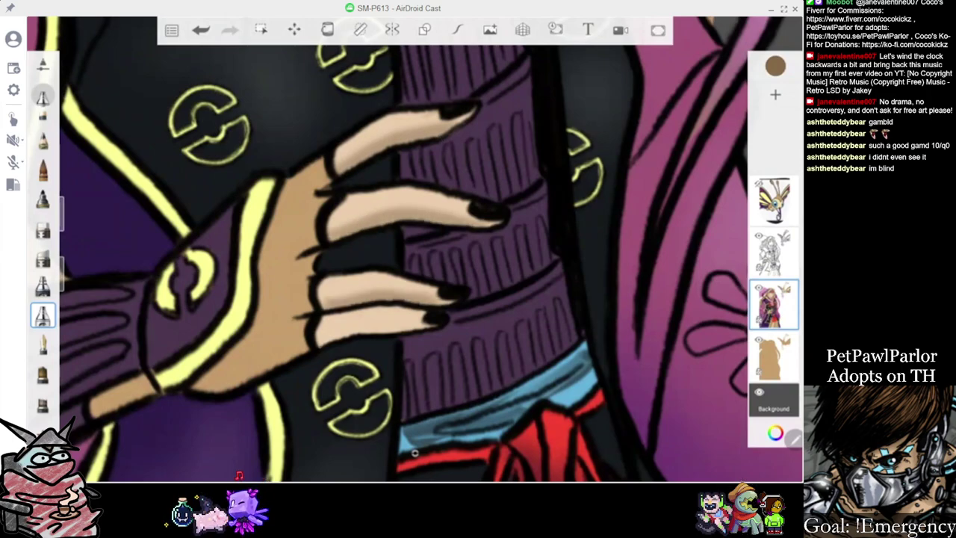
scroll(415, 452, down, 5)
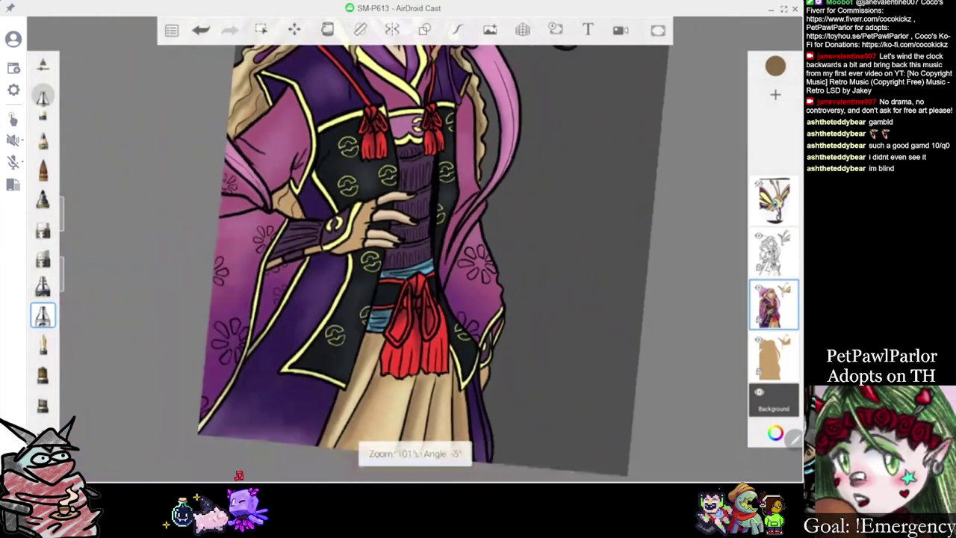
scroll(403, 254, up, 3)
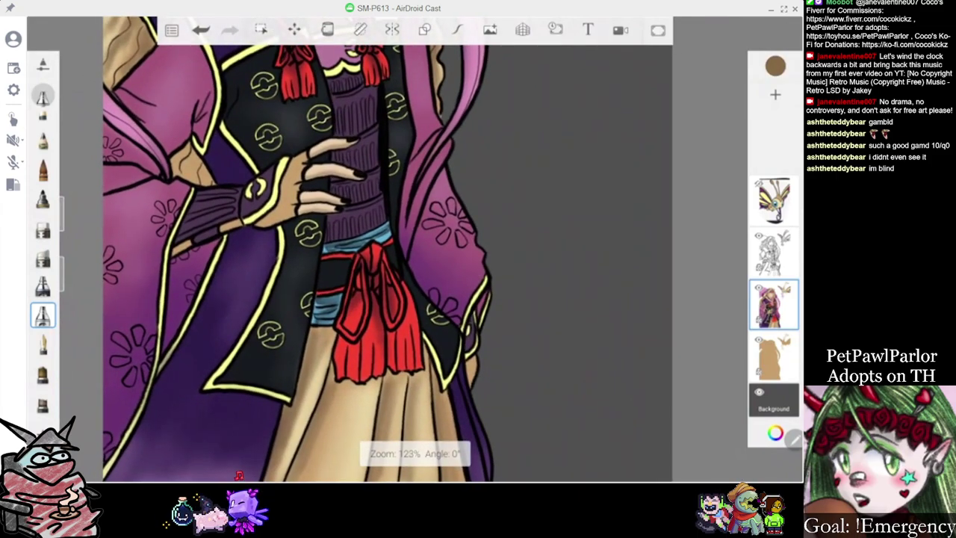
scroll(403, 253, down, 5)
scroll(403, 254, down, 1)
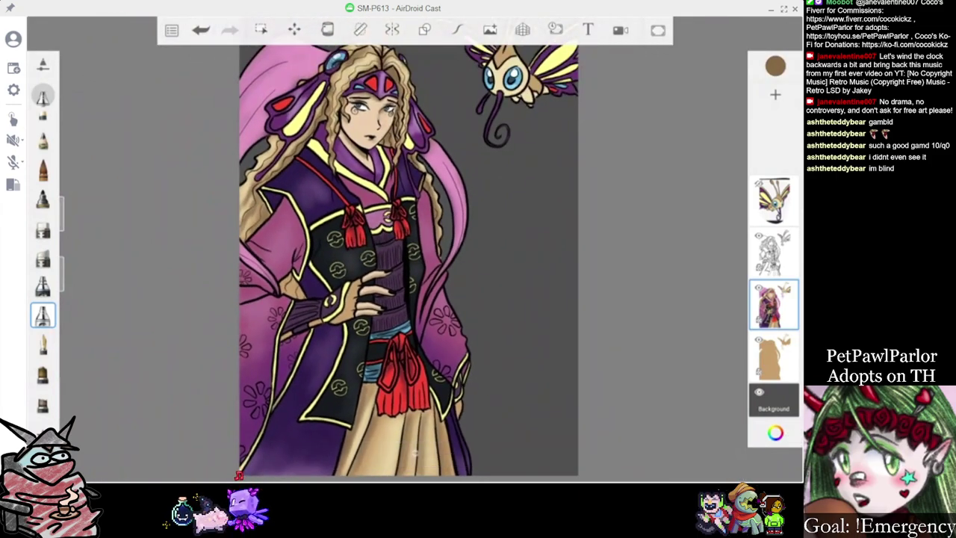
scroll(403, 254, up, 3)
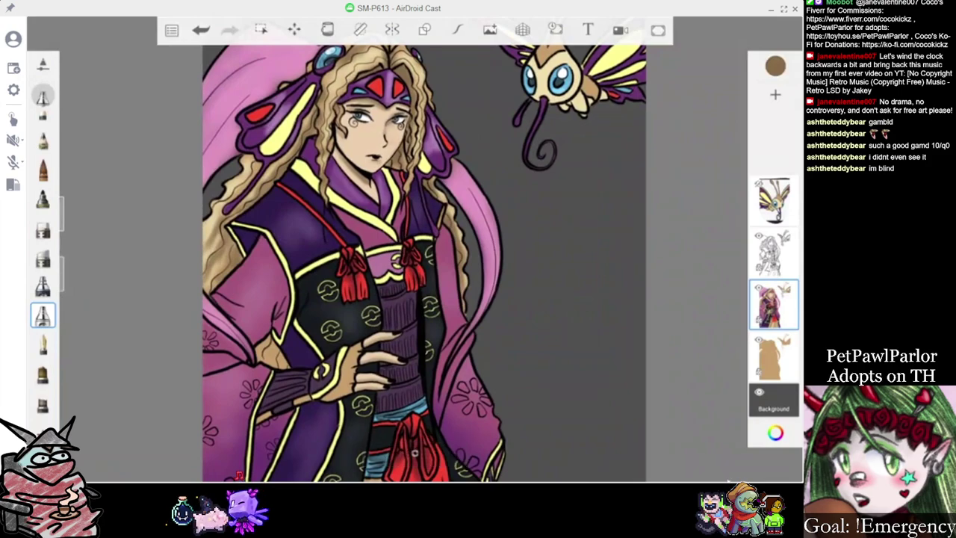
scroll(414, 262, up, 2)
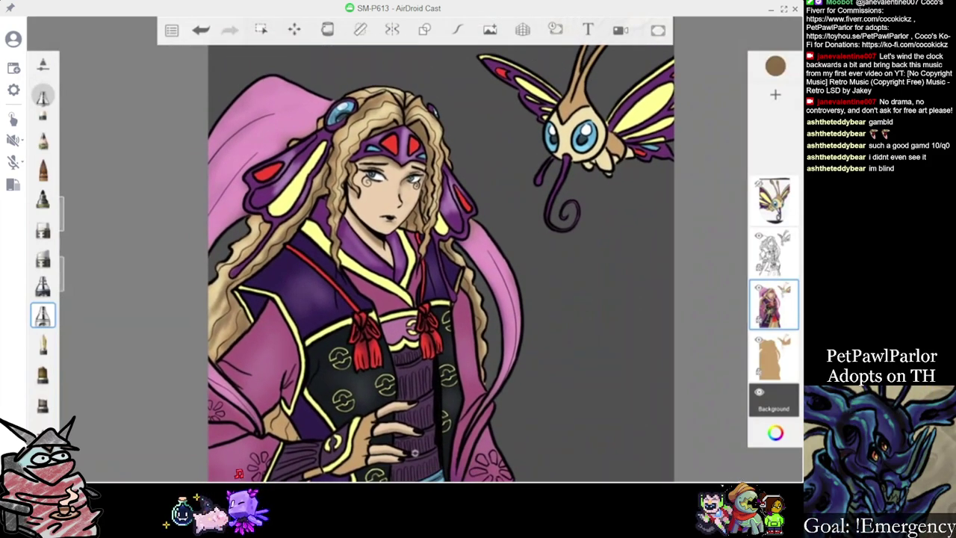
scroll(340, 183, up, 3)
click(775, 66)
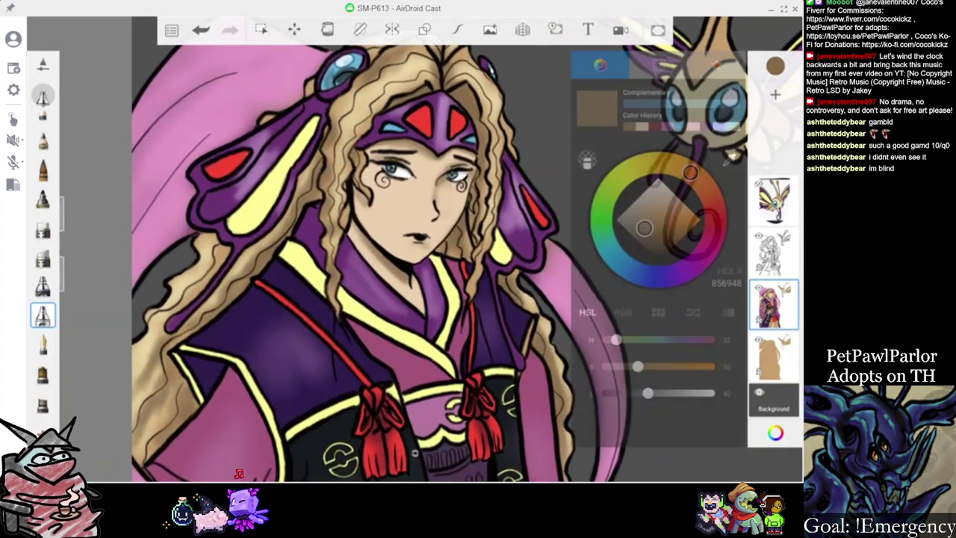
click(733, 127)
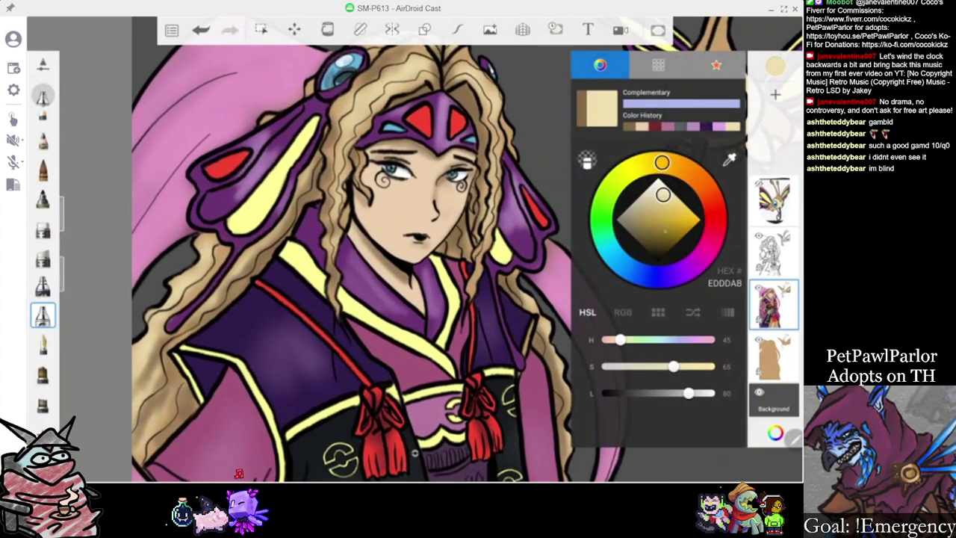
scroll(414, 452, down, 5)
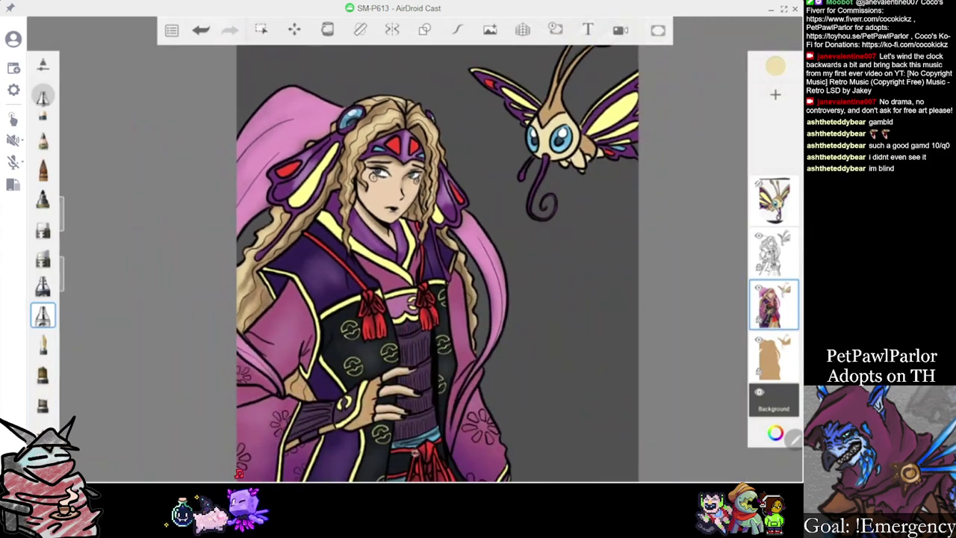
Sample the bright yellow and darken it to muted gold B69C49
click(775, 66)
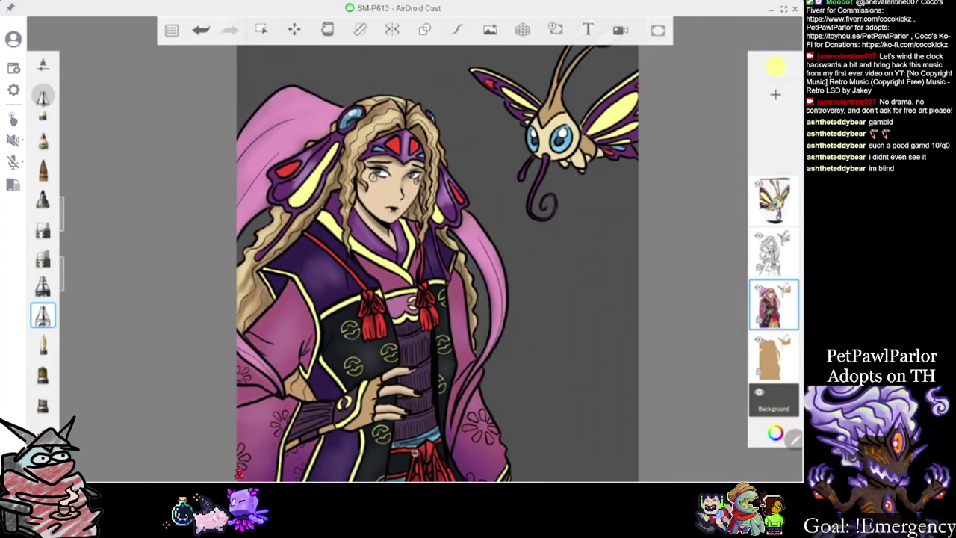
click(775, 66)
drag(629, 170, 663, 162)
drag(675, 195, 653, 220)
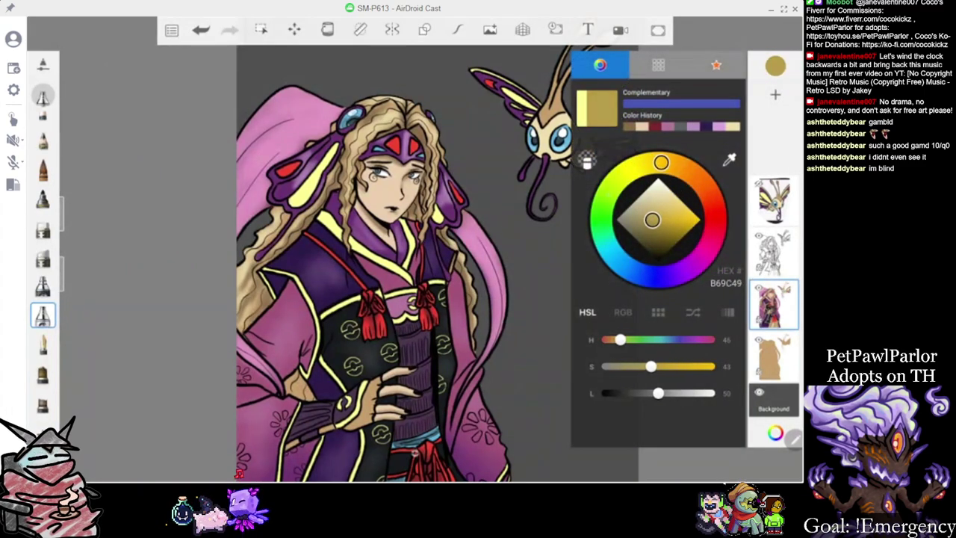
Solid-fill the yellow markings on the wing-shaped headdress and the collar trim with the muted gold
scroll(398, 162, up, 1)
scroll(415, 206, up, 3)
click(327, 29)
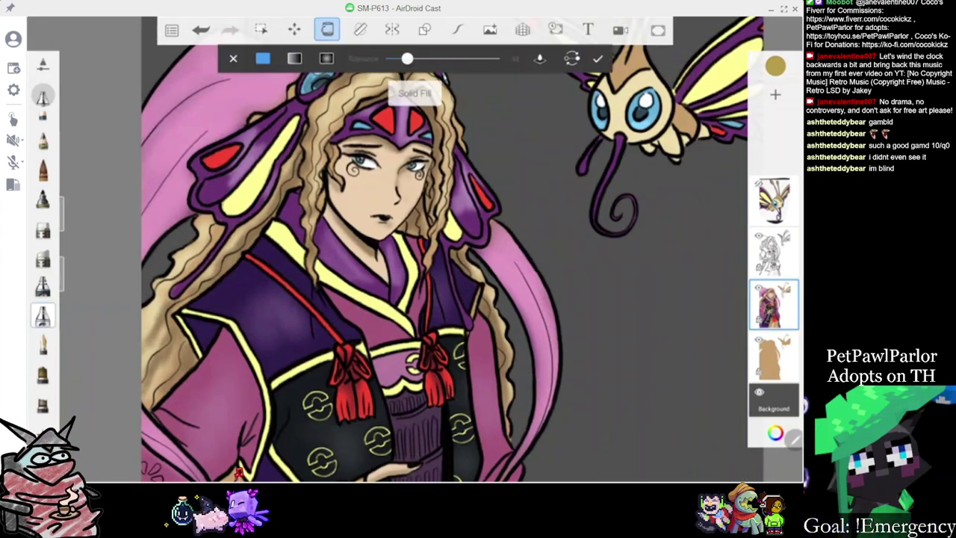
click(248, 191)
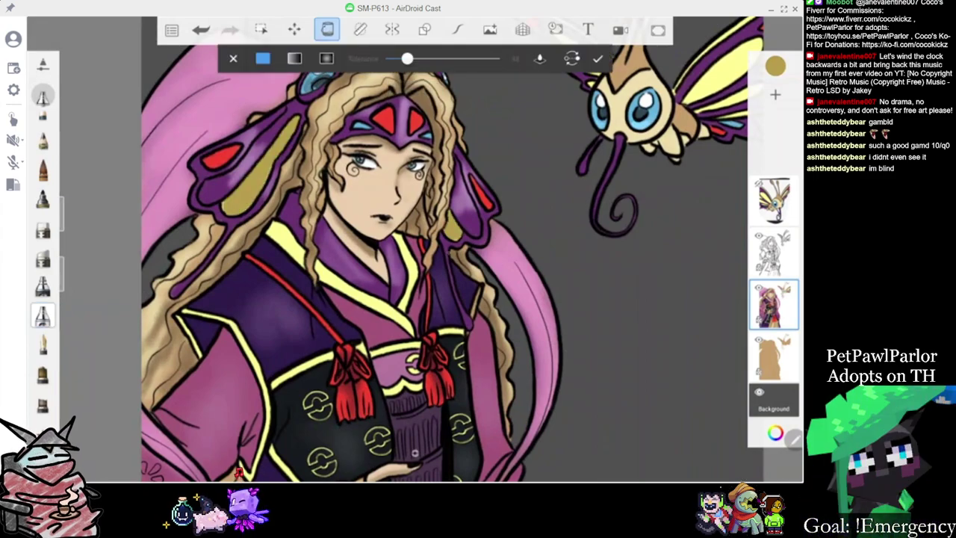
click(359, 294)
click(283, 242)
Solid-fill the yellow trim along the shoulder, the sleeve opening and the upper edge of the black chest piece with muted gold
scroll(463, 179, down, 5)
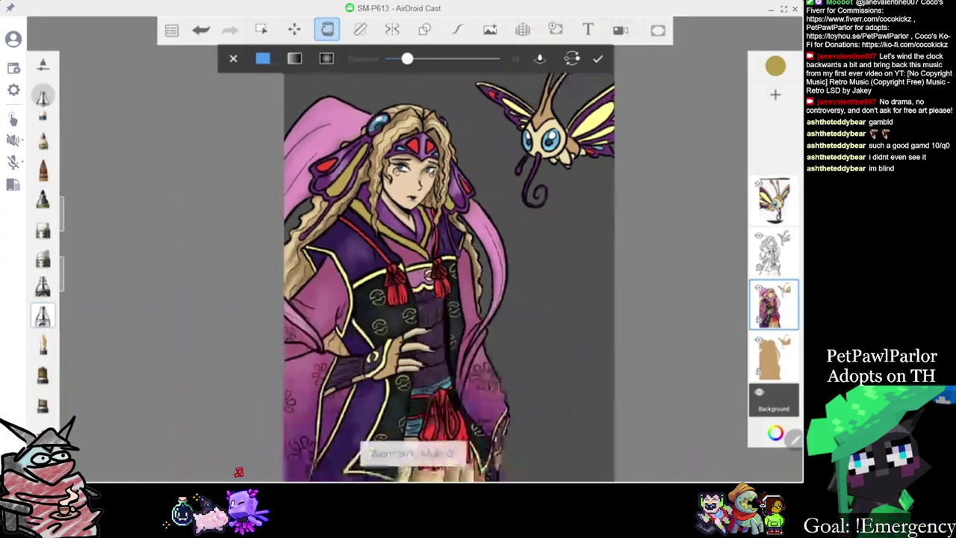
scroll(418, 299, up, 2)
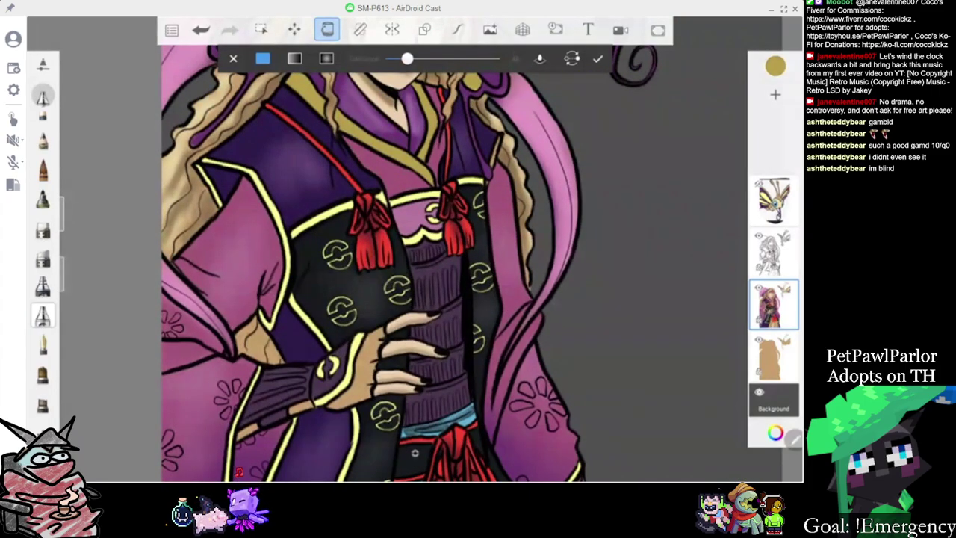
click(285, 239)
click(329, 214)
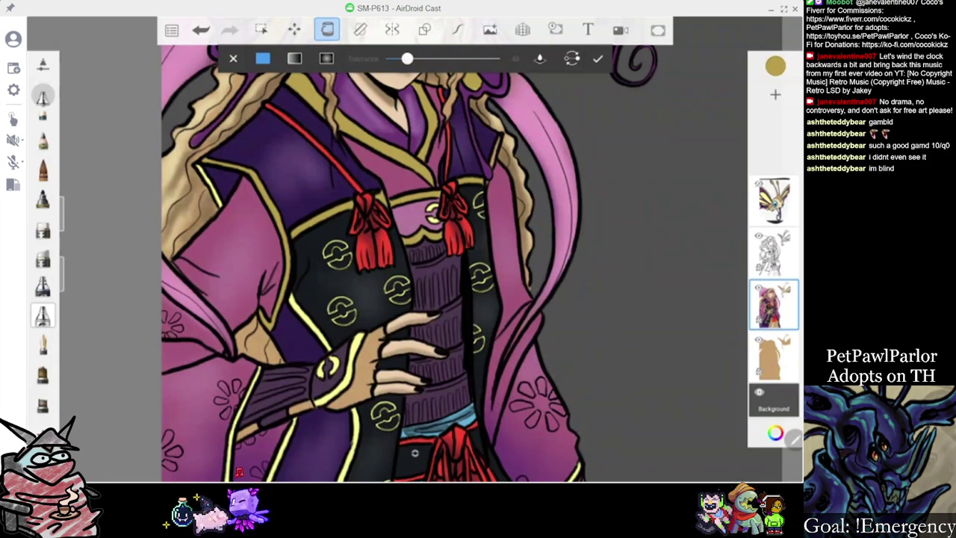
Solid-fill the yellow edging of the black coat's lower panels and the purple robe with muted gold
scroll(375, 187, down, 5)
scroll(497, 440, up, 5)
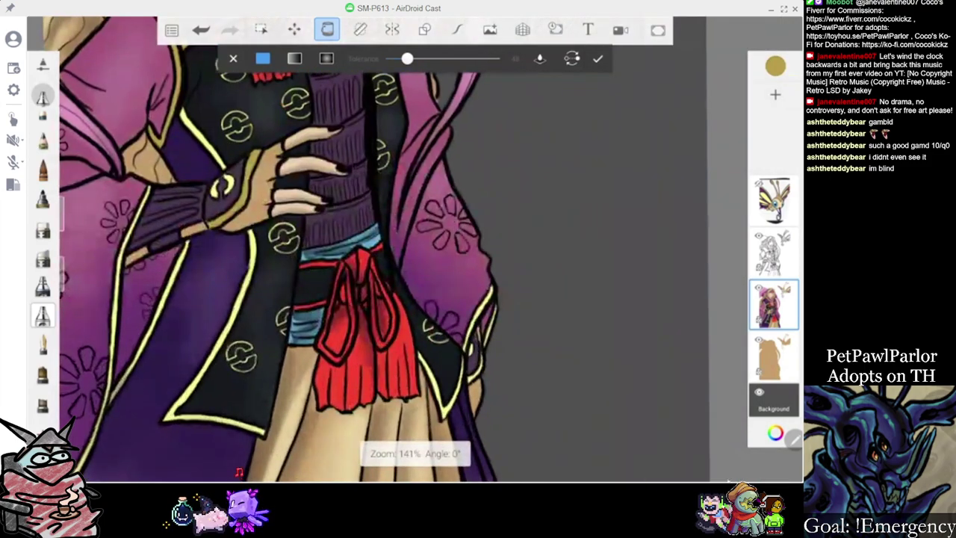
click(442, 406)
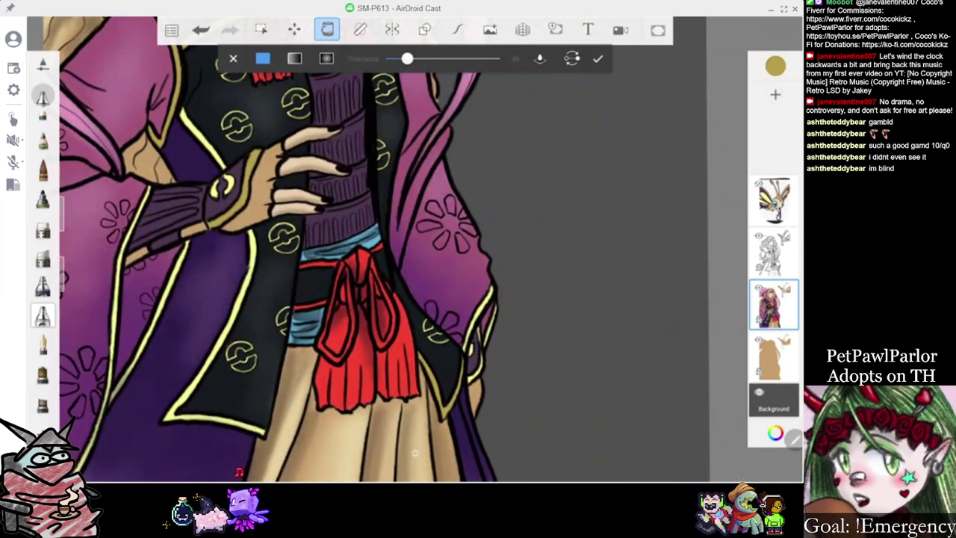
click(224, 342)
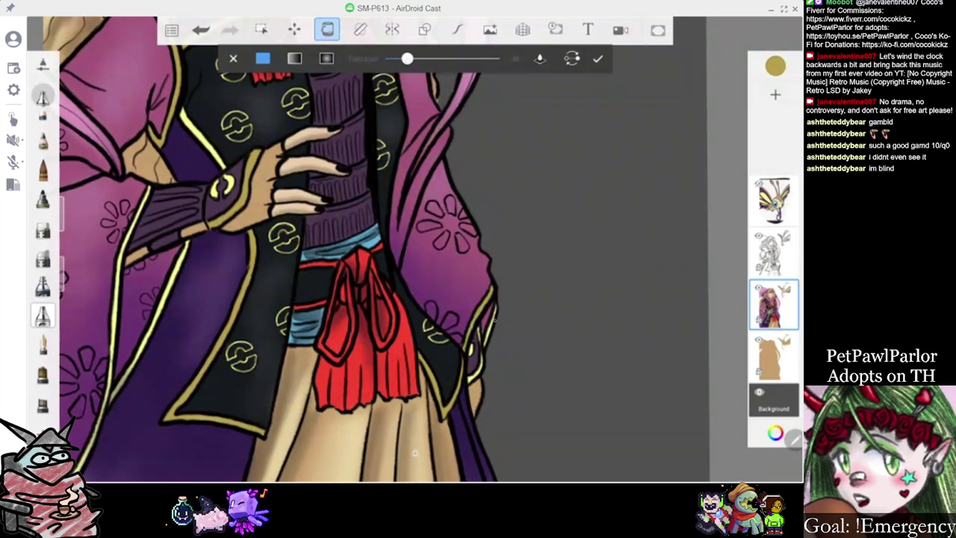
scroll(415, 299, up, 2)
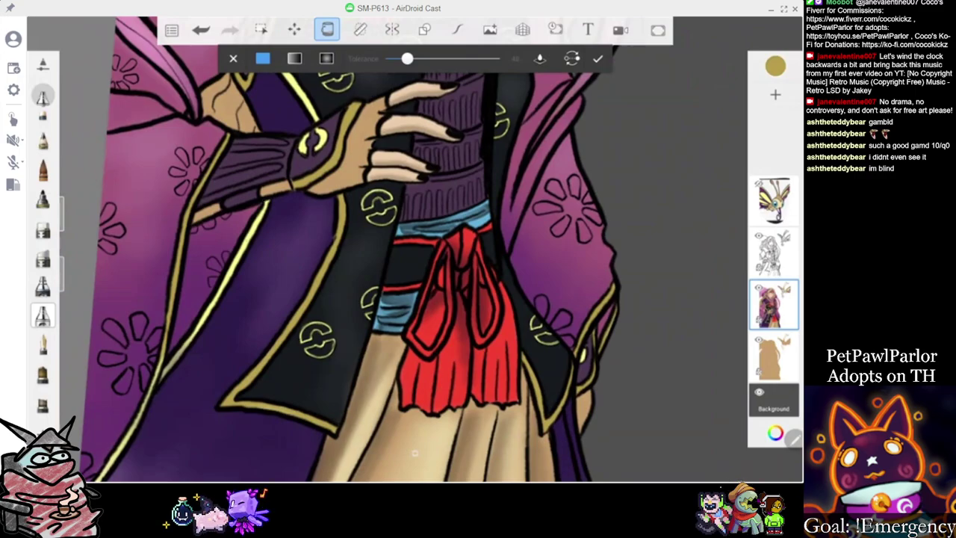
scroll(414, 452, down, 2)
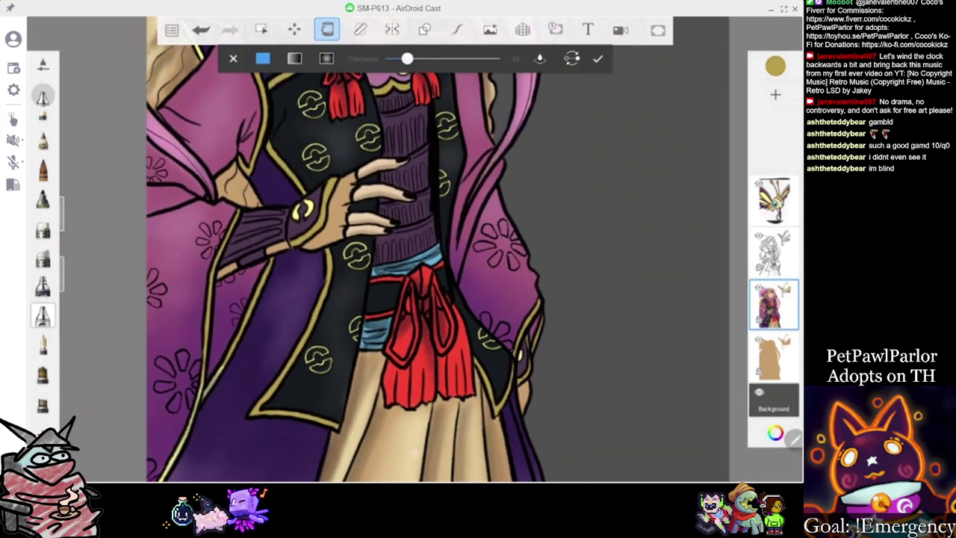
Check the trims across the figure for unfilled yellow areas and apply the gold solid fill
scroll(414, 453, up, 3)
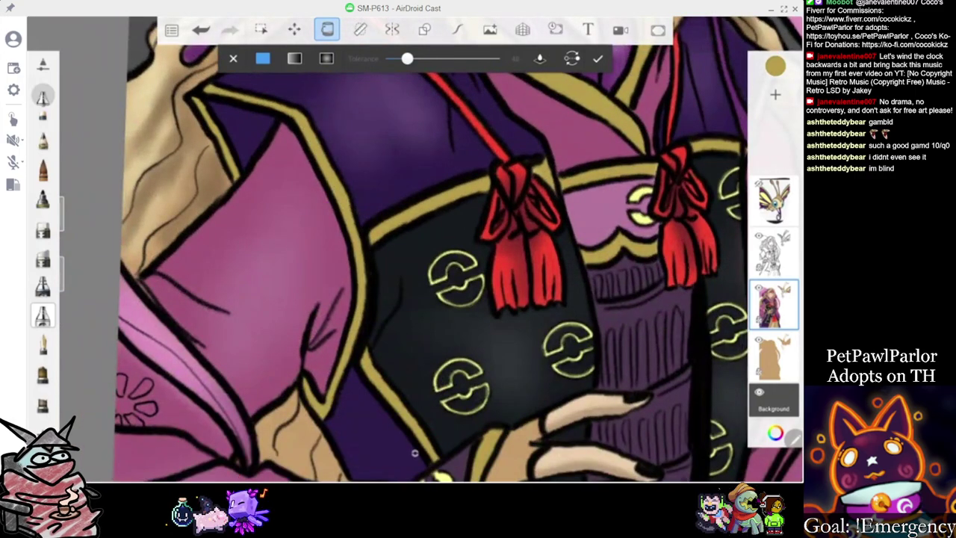
scroll(414, 453, down, 3)
scroll(415, 452, down, 1)
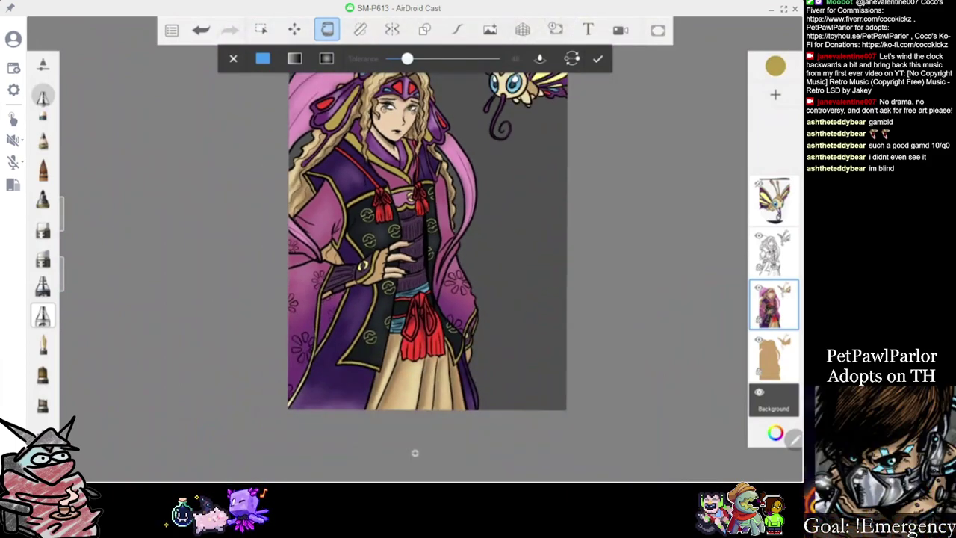
scroll(414, 452, up, 1)
scroll(414, 453, up, 2)
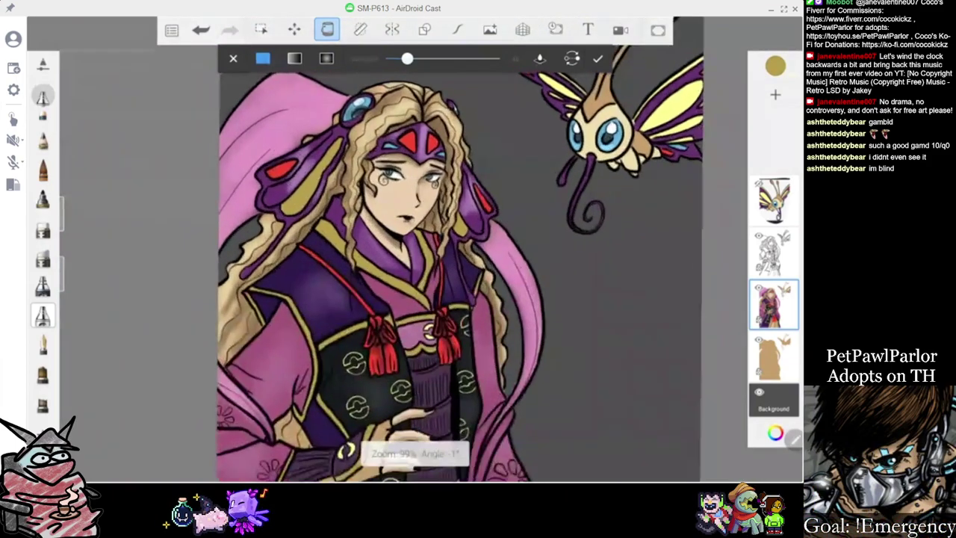
scroll(448, 262, up, 1)
click(598, 59)
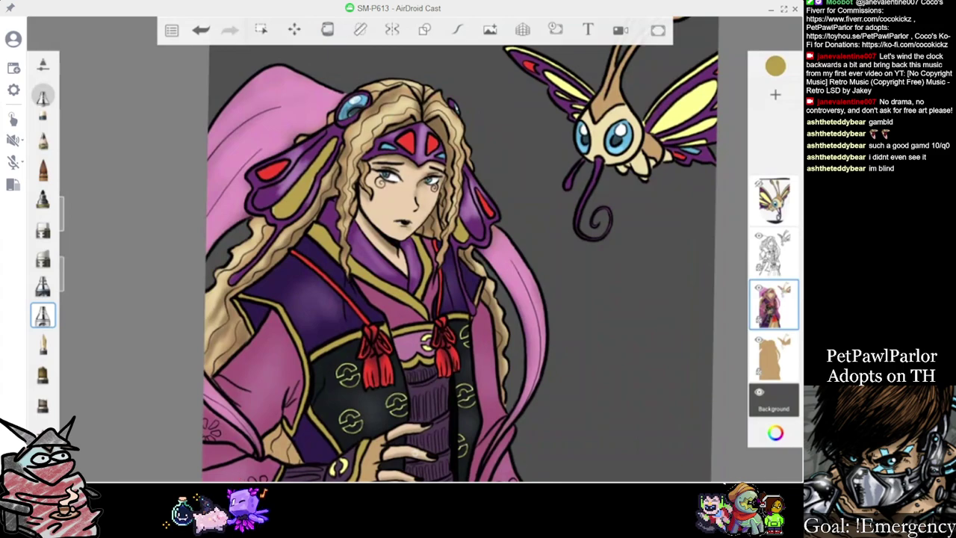
Sample bright yellow from the moth and airbrush highlights over the gold marking on the near headdress wing
click(775, 65)
click(727, 160)
click(638, 142)
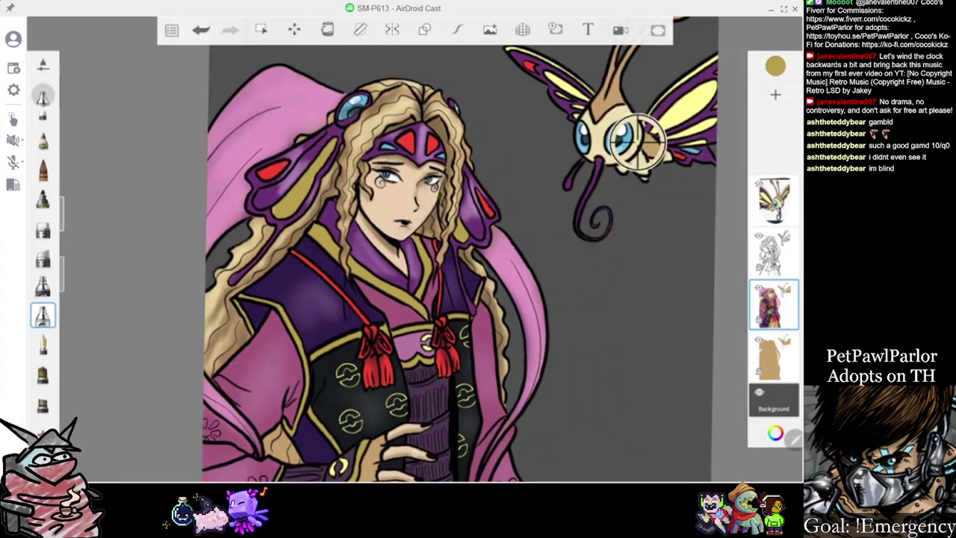
scroll(414, 452, up, 3)
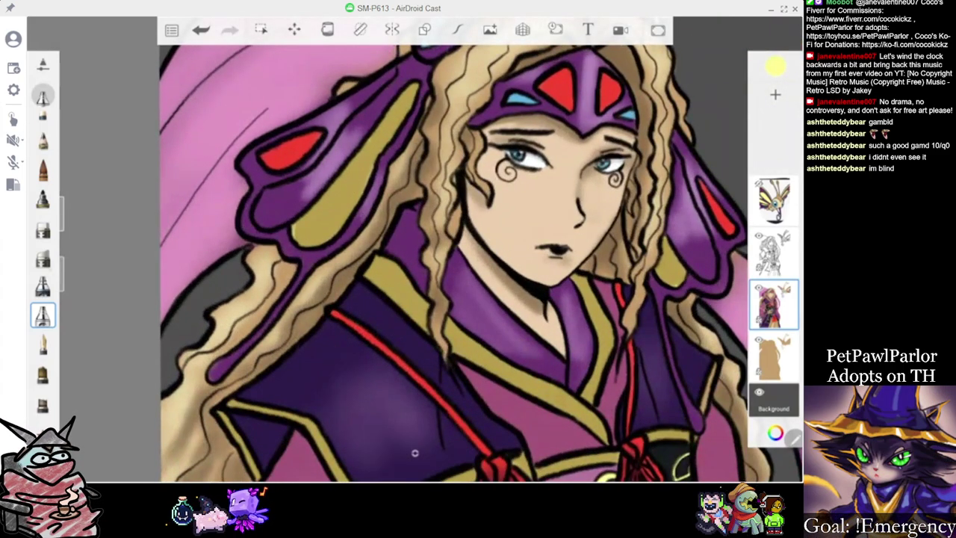
drag(65, 215, 65, 215)
mouse_move(321, 212)
mouse_down()
mouse_move(382, 133)
mouse_move(317, 219)
mouse_up()
drag(381, 142, 328, 217)
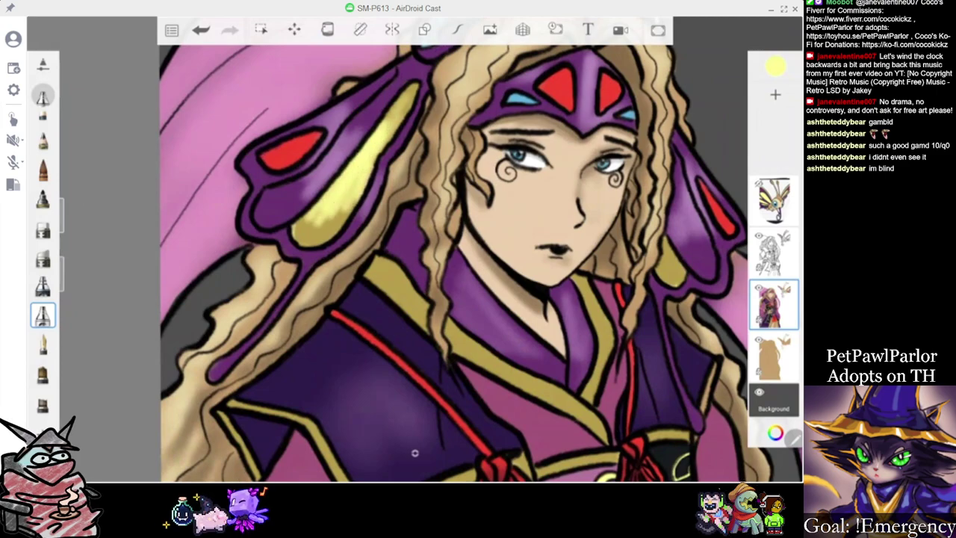
Airbrush bright yellow highlights along both sides of the gold collar trim
drag(551, 284, 469, 282)
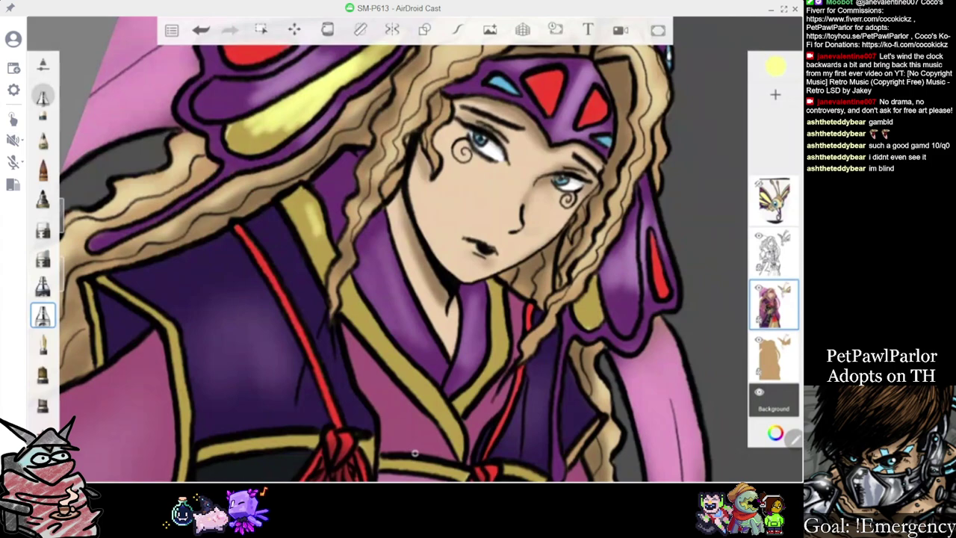
drag(452, 374, 387, 317)
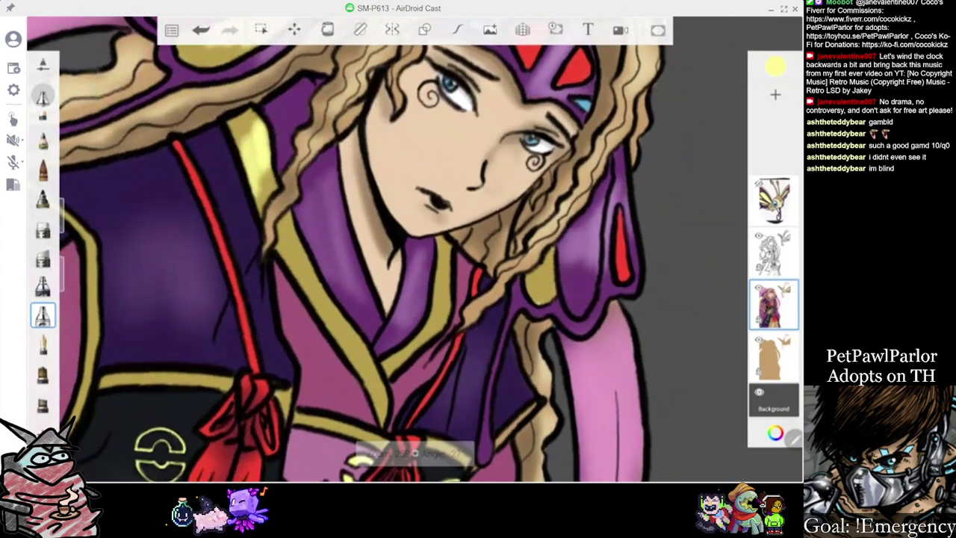
mouse_move(287, 245)
mouse_down()
mouse_move(336, 321)
mouse_move(287, 243)
mouse_up()
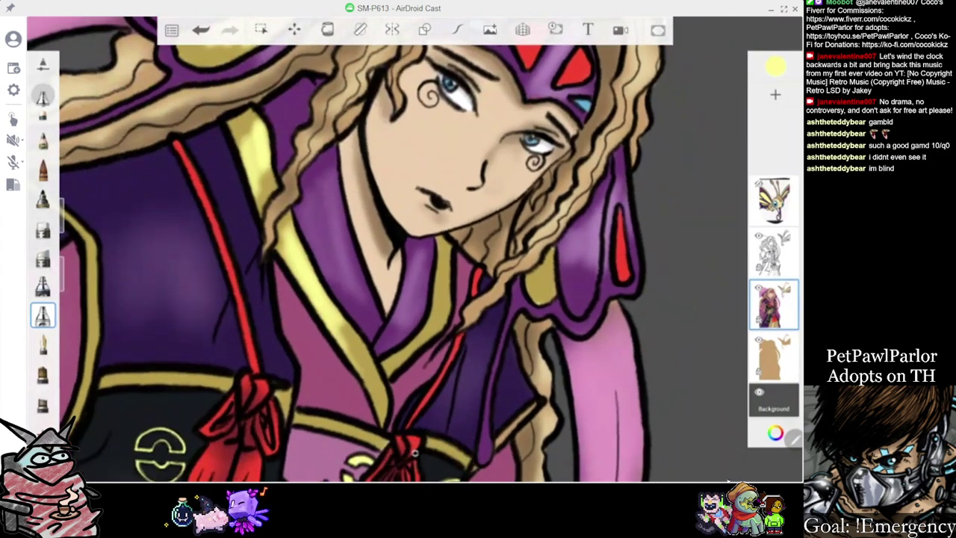
mouse_move(423, 339)
mouse_down()
mouse_move(444, 284)
mouse_move(438, 264)
mouse_move(365, 263)
mouse_up()
Airbrush bright yellow highlights along the gold shoulder trim, the upper chest edging and the scalloped band above the purple waist wrap
scroll(418, 194, down, 5)
scroll(424, 329, up, 3)
scroll(403, 262, up, 2)
drag(287, 257, 234, 275)
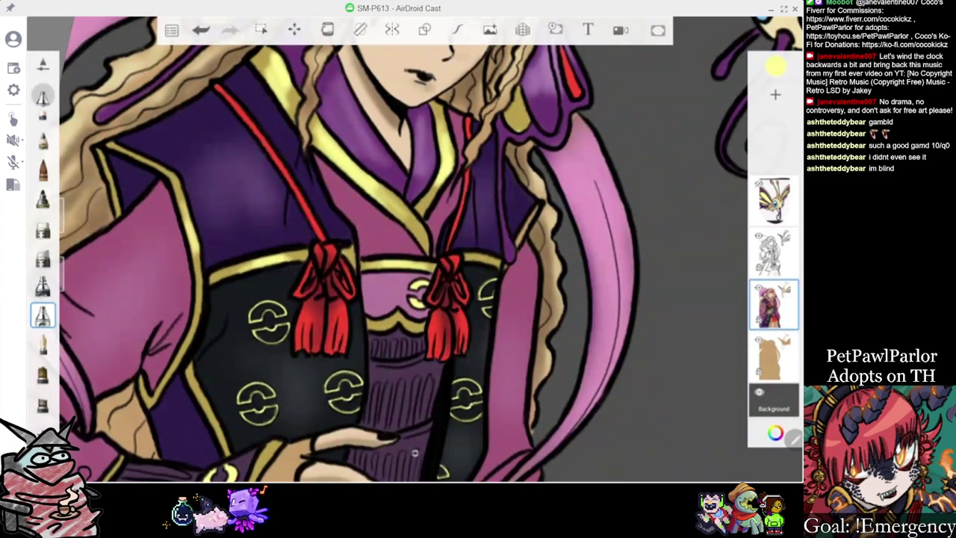
drag(415, 452, 414, 453)
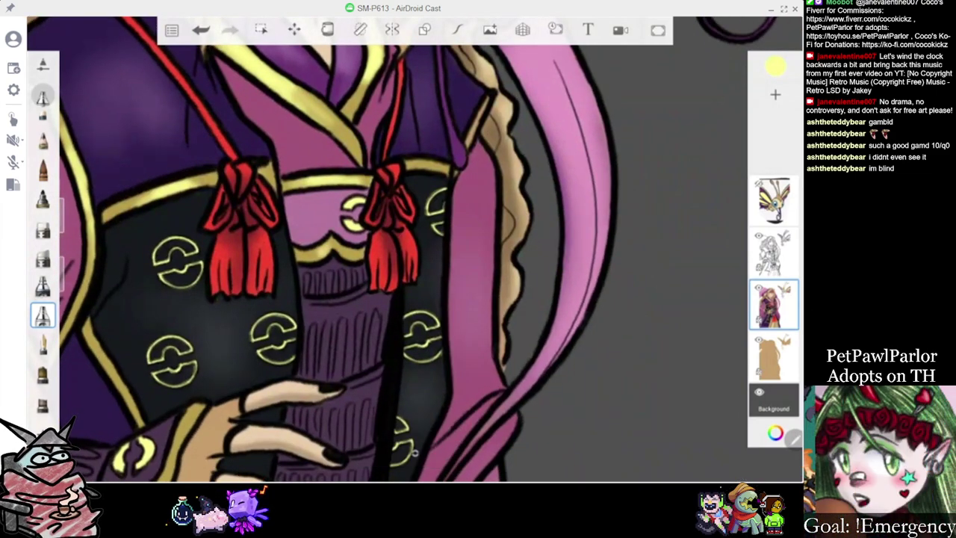
scroll(415, 453, up, 1)
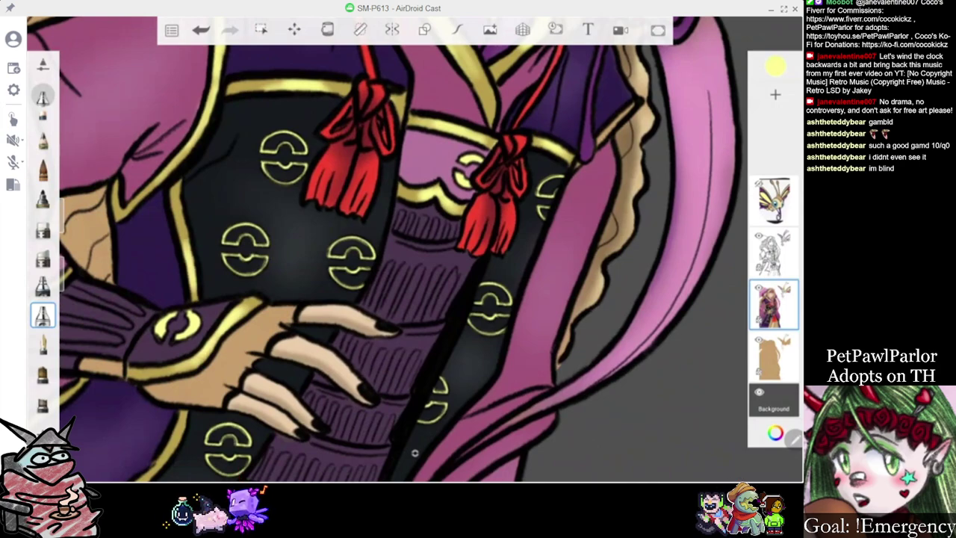
Airbrush bright yellow highlights on the gold wrist cuff trim, the long sleeve edges and the side edging of the black coat
drag(415, 453, 414, 453)
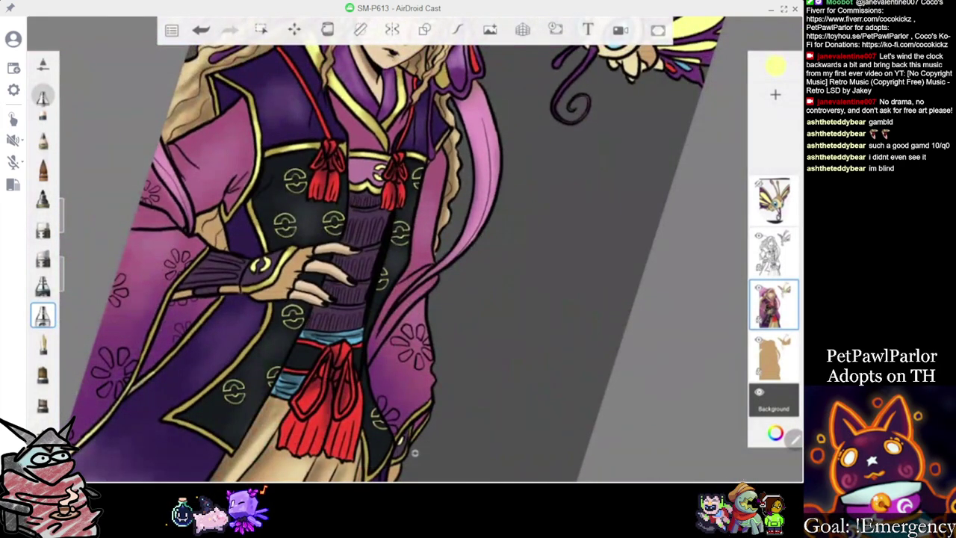
scroll(416, 453, up, 3)
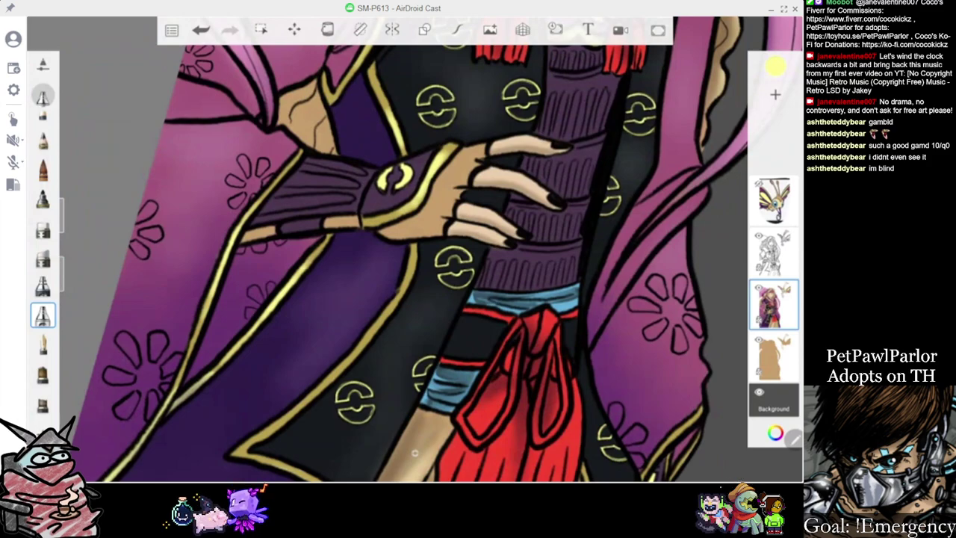
drag(415, 453, 415, 453)
drag(334, 251, 272, 306)
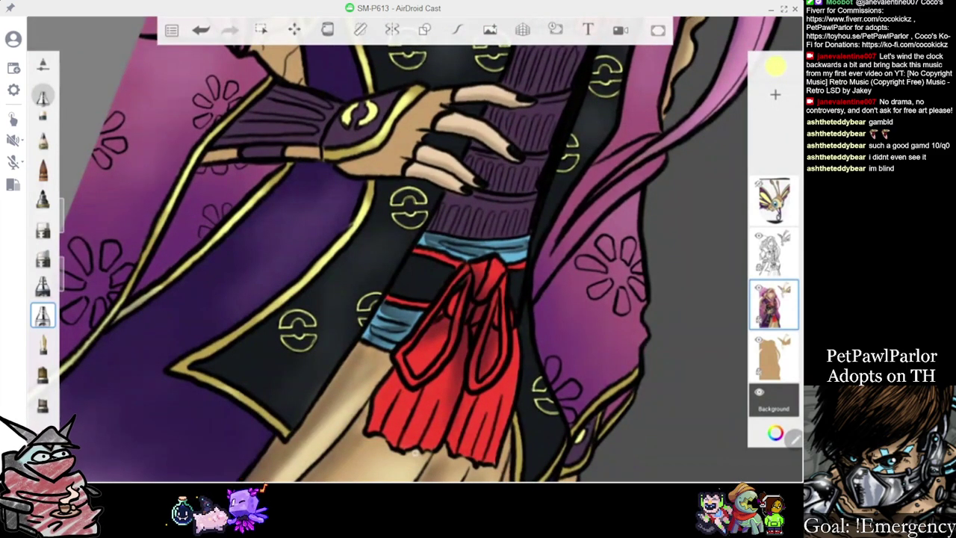
Airbrush bright yellow highlights along the black coat's lower hems and the far sleeve's edge
drag(224, 385, 273, 422)
drag(411, 254, 392, 249)
drag(470, 269, 338, 206)
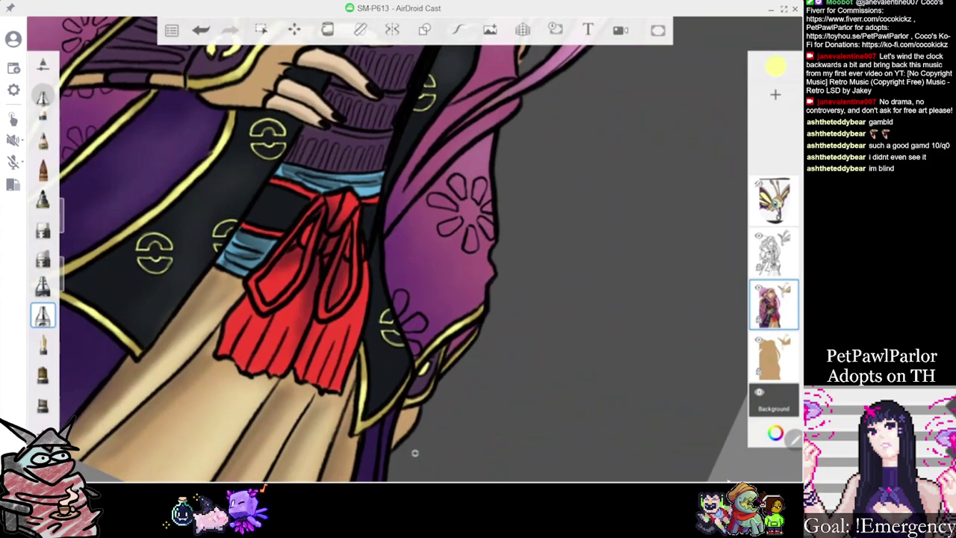
scroll(416, 452, down, 5)
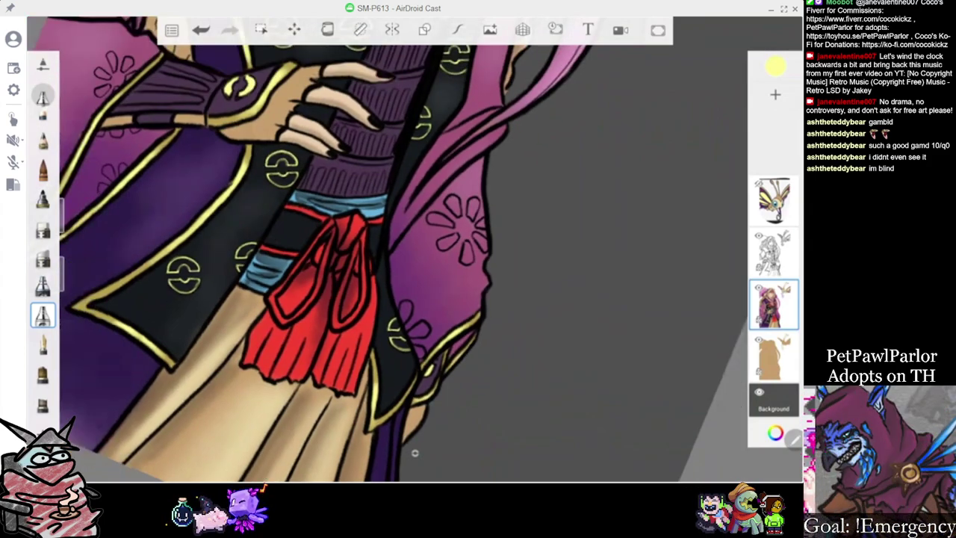
scroll(415, 452, down, 2)
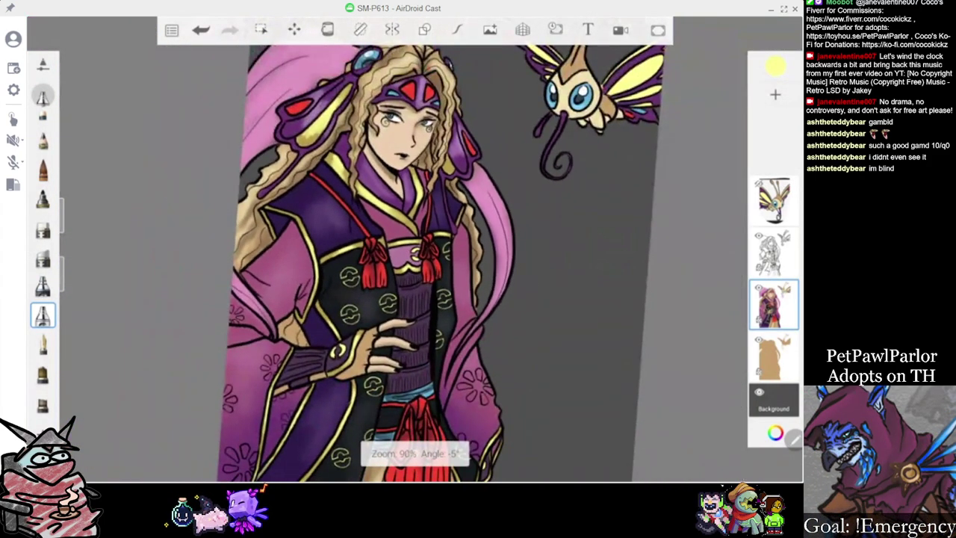
scroll(415, 453, up, 5)
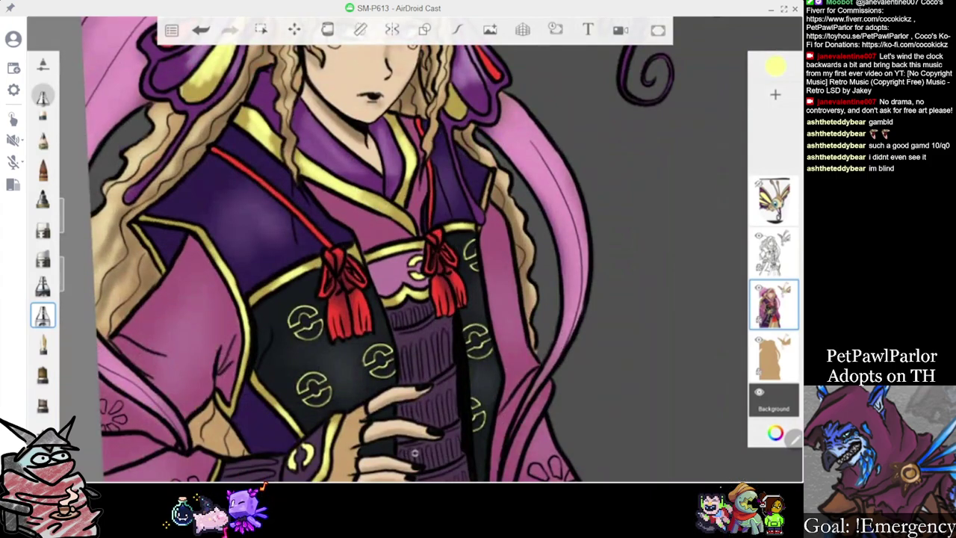
scroll(415, 453, down, 3)
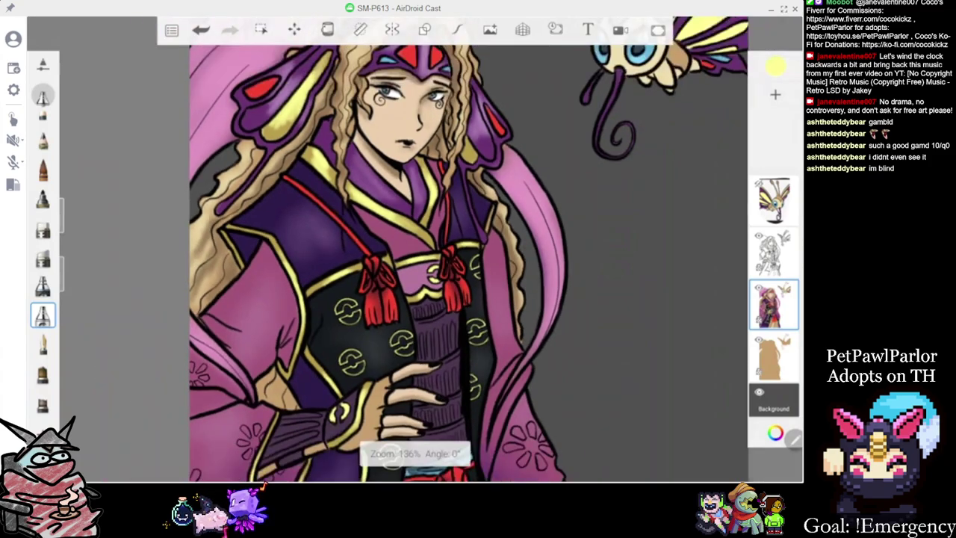
scroll(415, 452, up, 5)
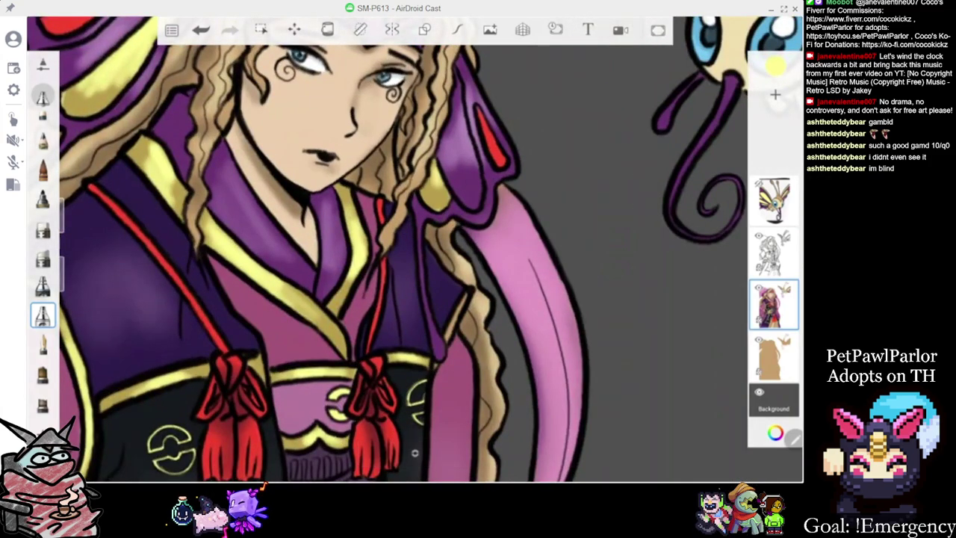
scroll(415, 453, down, 4)
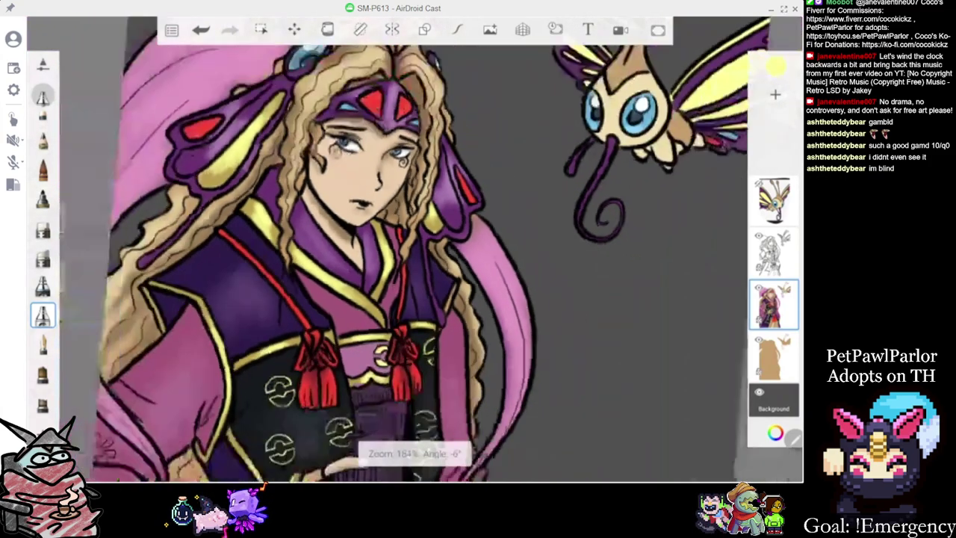
scroll(416, 453, up, 4)
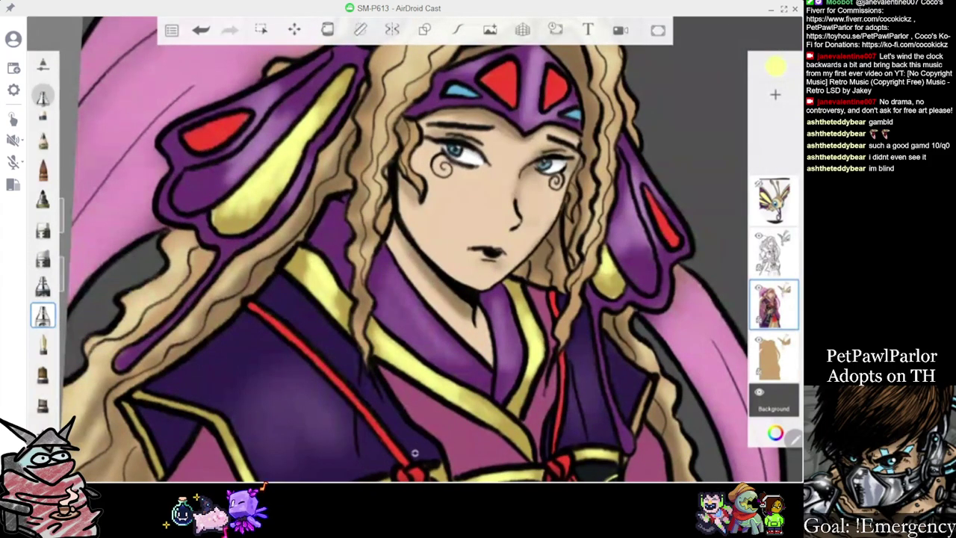
scroll(415, 452, down, 6)
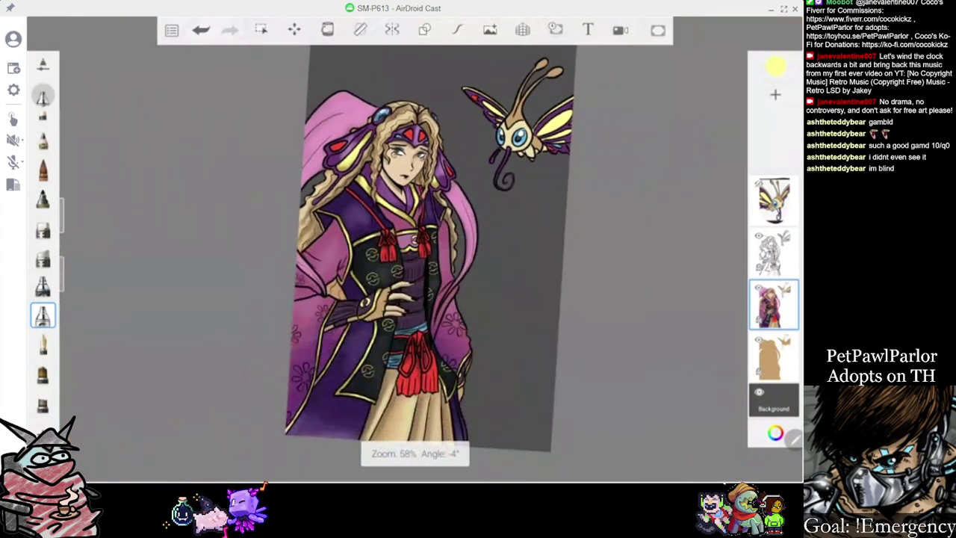
drag(415, 452, 414, 453)
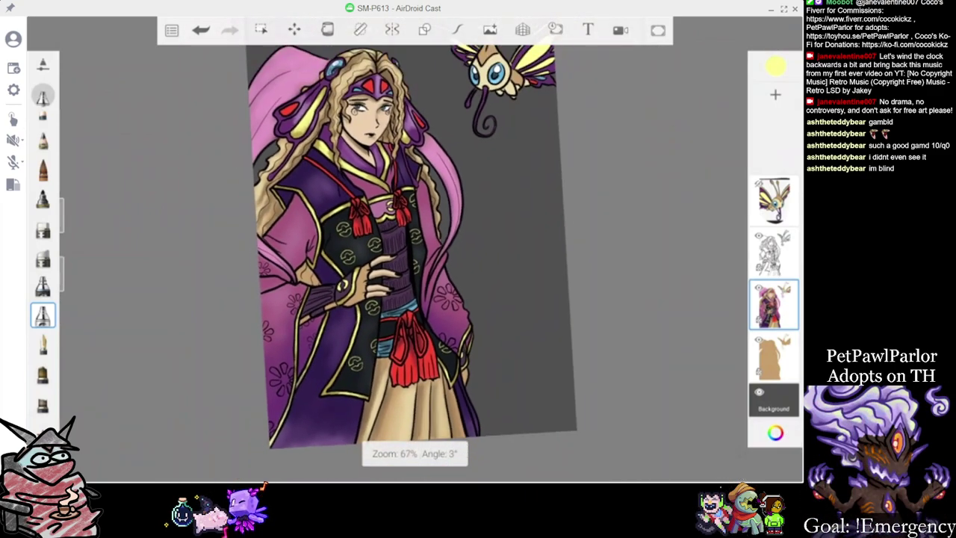
Sample a dark reddish brown from the moth's wing and change the brush colour to a brighter medium red
click(775, 66)
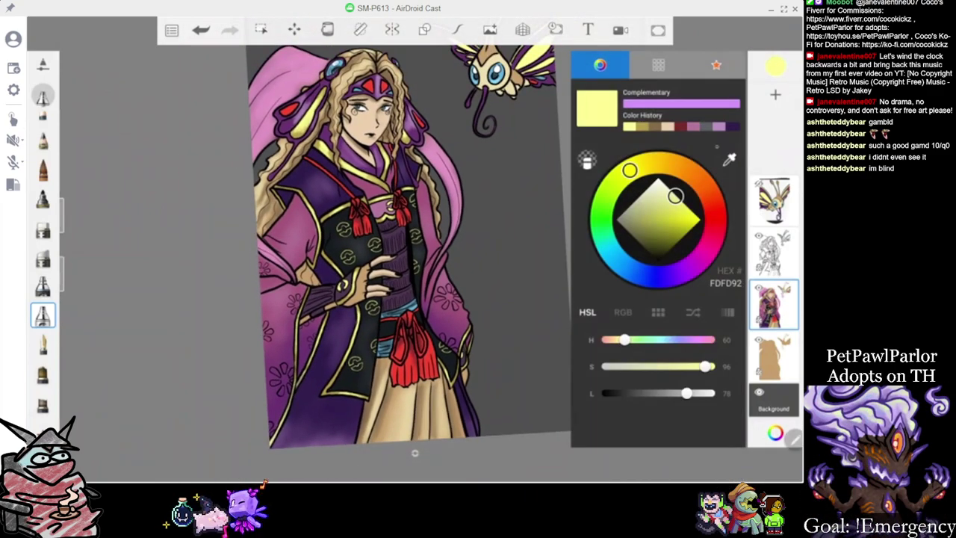
click(729, 159)
drag(504, 116, 532, 81)
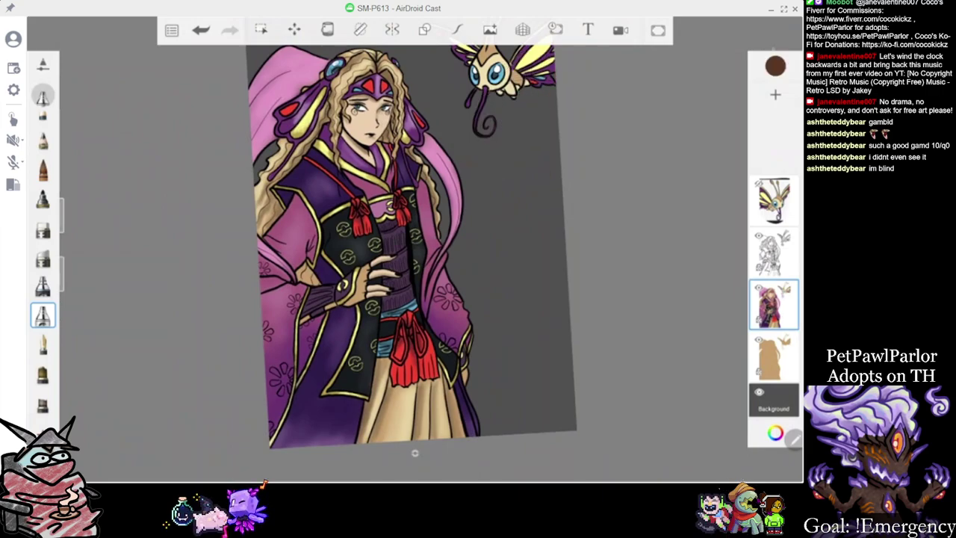
click(775, 66)
click(714, 214)
click(670, 225)
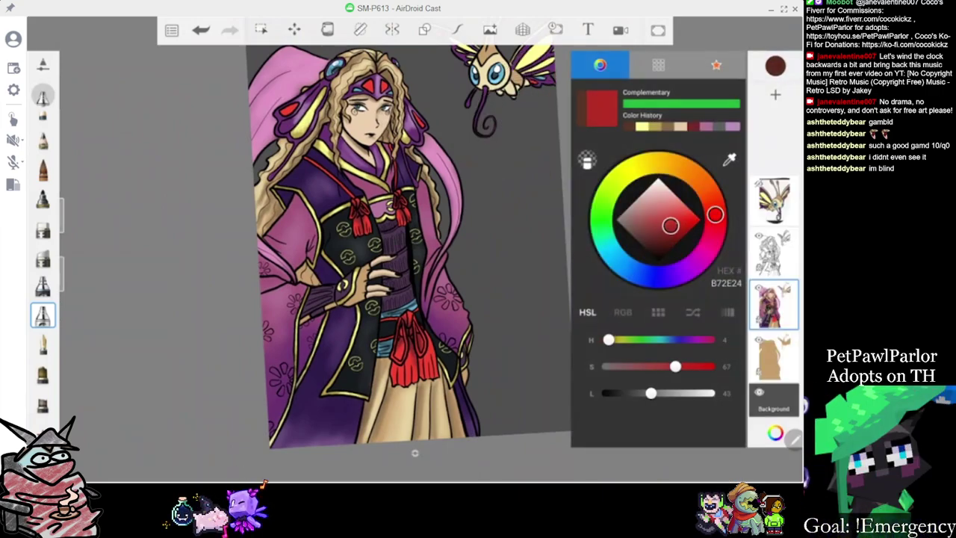
drag(671, 226, 665, 213)
Lighten the brush colour to pale red EEAAA5 and airbrush highlights on both red chest tassels and their knots
scroll(373, 235, up, 5)
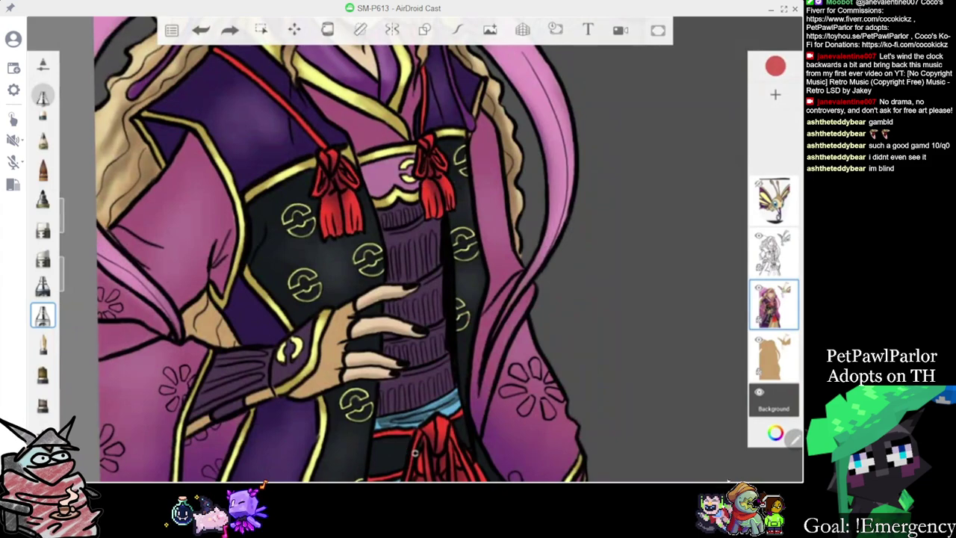
click(775, 66)
click(665, 196)
scroll(415, 451, up, 3)
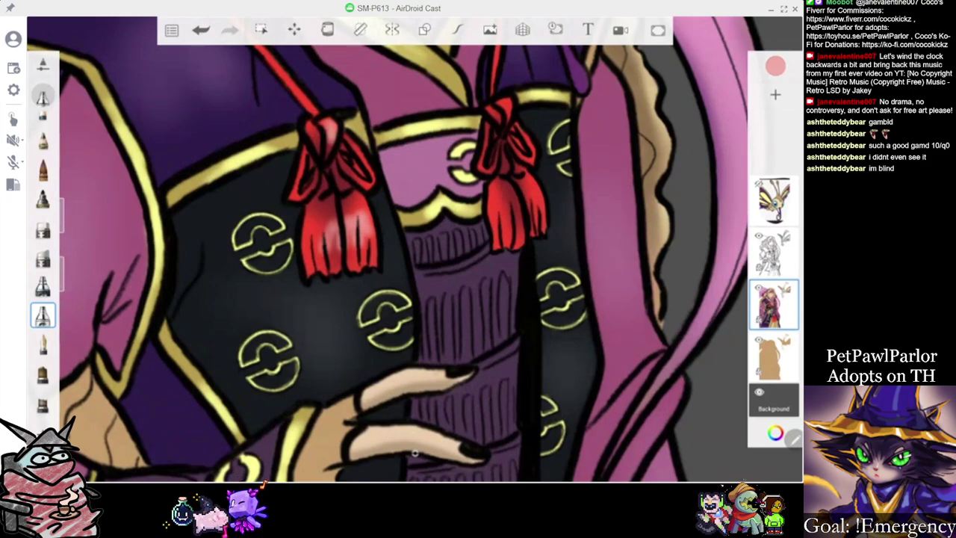
scroll(415, 452, down, 2)
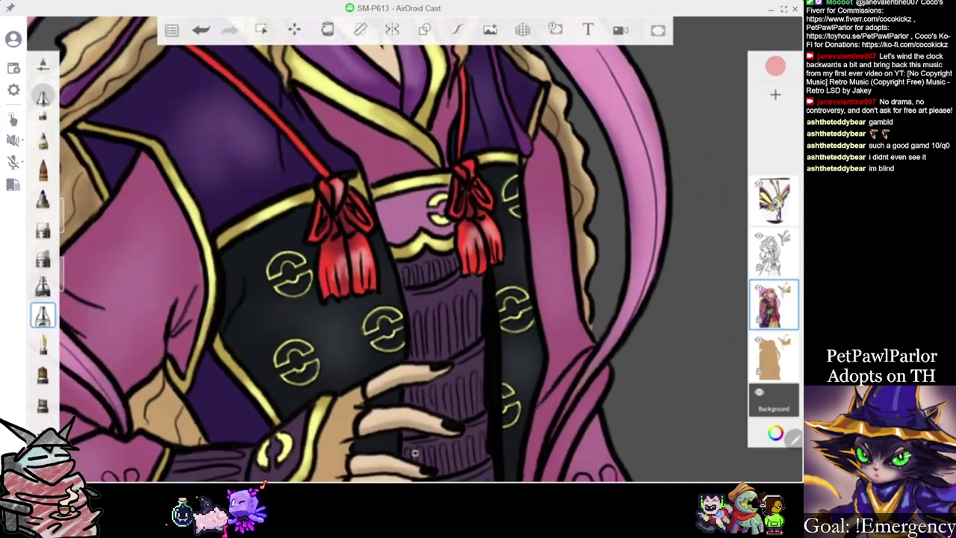
scroll(414, 451, down, 2)
scroll(414, 452, up, 4)
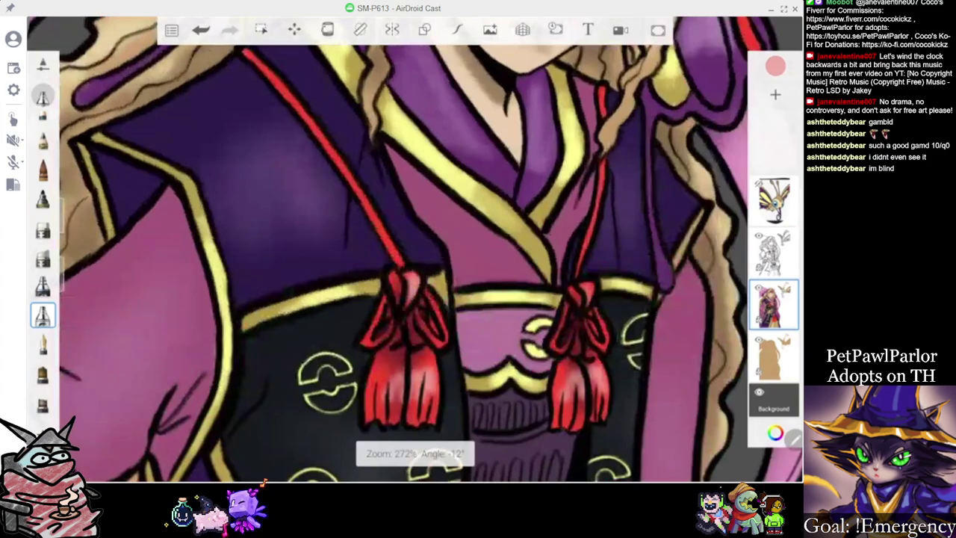
scroll(415, 452, down, 3)
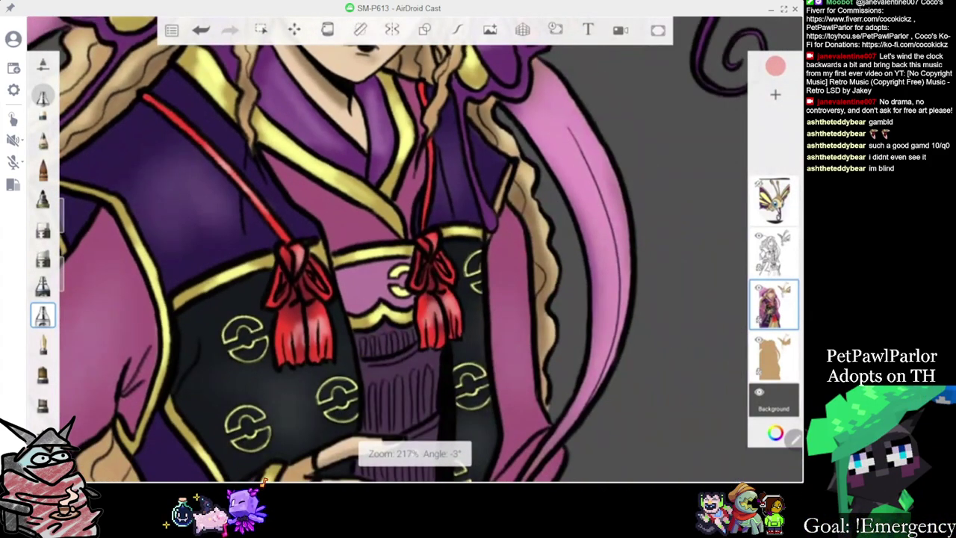
Airbrush pale red highlights on the large red waist bow, its loops and the hanging tassels
scroll(414, 451, down, 3)
scroll(415, 452, up, 4)
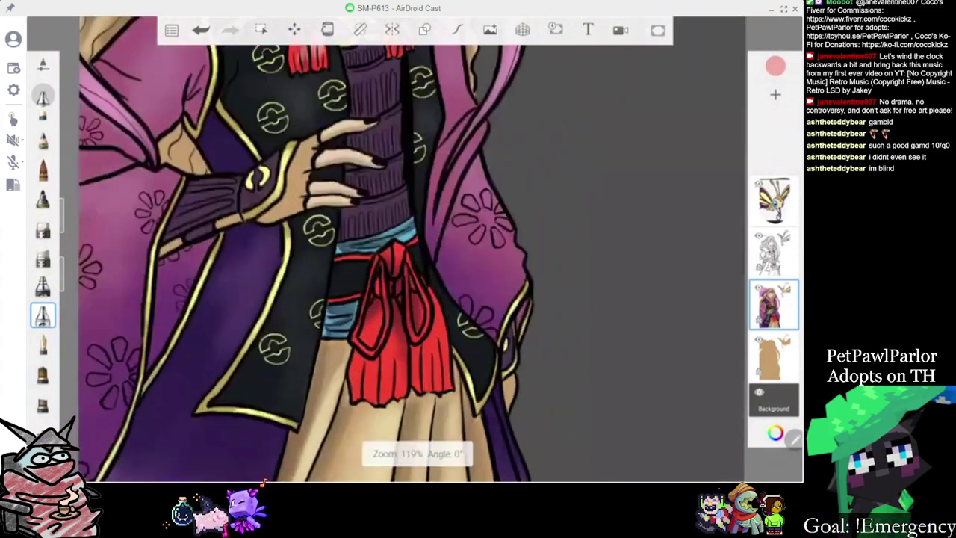
drag(366, 293, 349, 329)
drag(420, 259, 442, 357)
drag(430, 286, 434, 356)
mouse_move(425, 312)
mouse_down()
mouse_move(414, 351)
mouse_move(377, 307)
mouse_move(369, 362)
mouse_up()
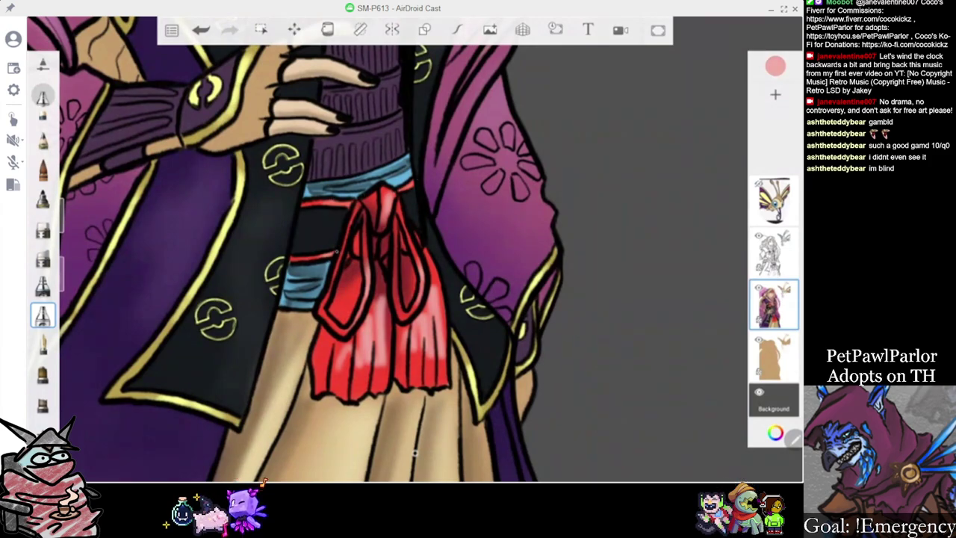
Airbrush pale red highlights on the red markings of the character's moth-wing headpiece
scroll(415, 453, down, 5)
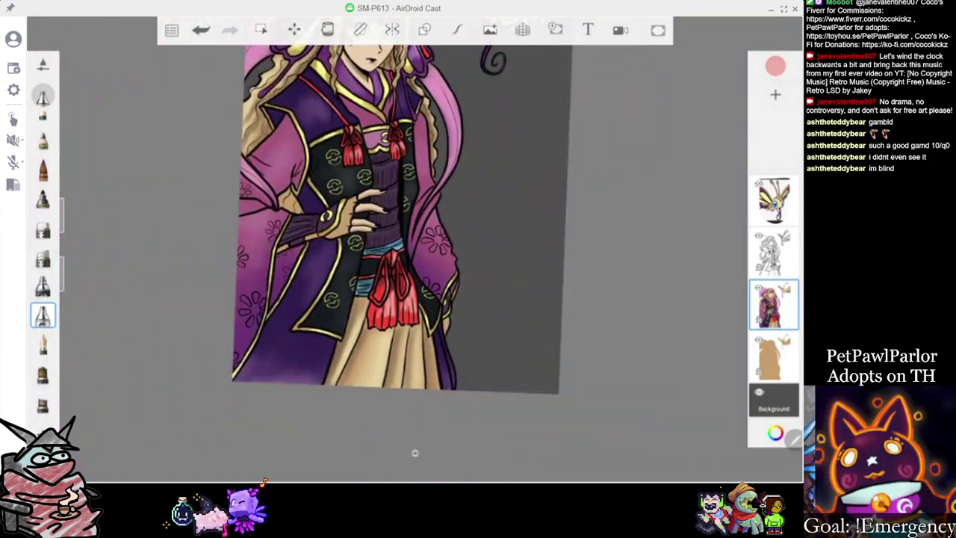
scroll(415, 452, down, 2)
scroll(414, 453, up, 5)
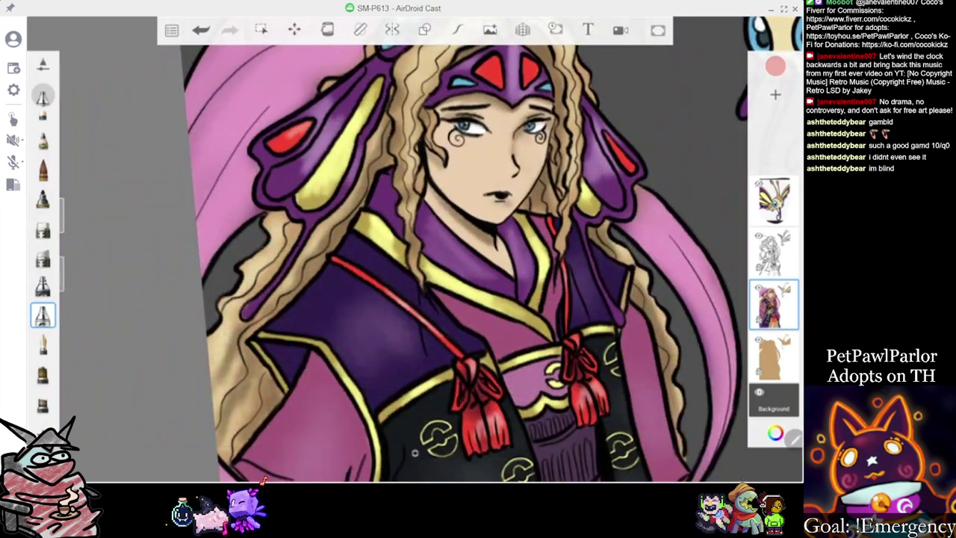
scroll(415, 453, up, 1)
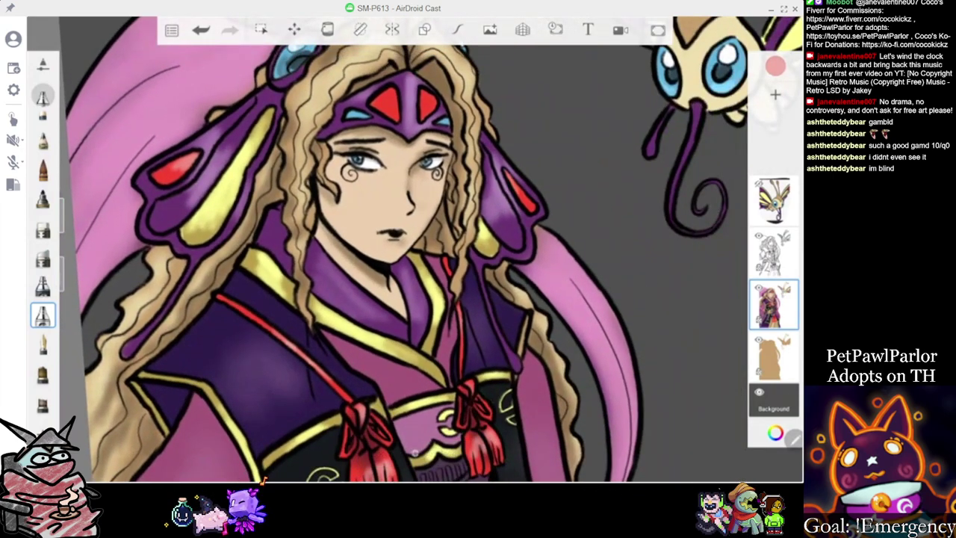
scroll(414, 453, up, 3)
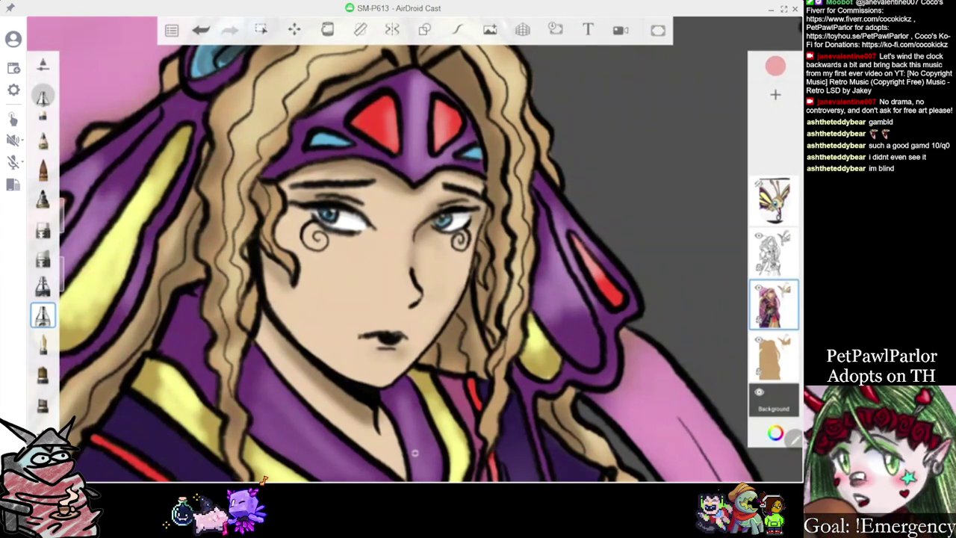
scroll(415, 453, down, 5)
scroll(415, 453, down, 2)
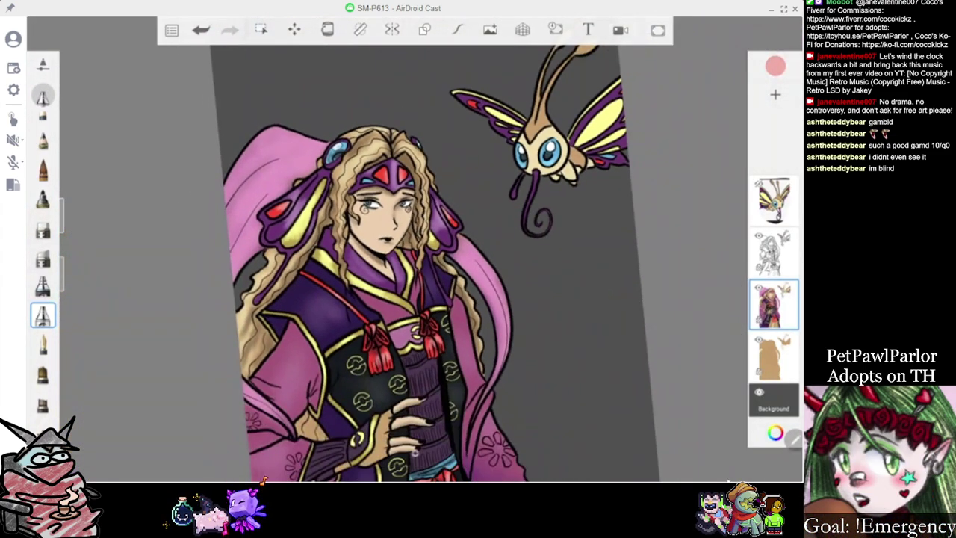
scroll(415, 453, down, 2)
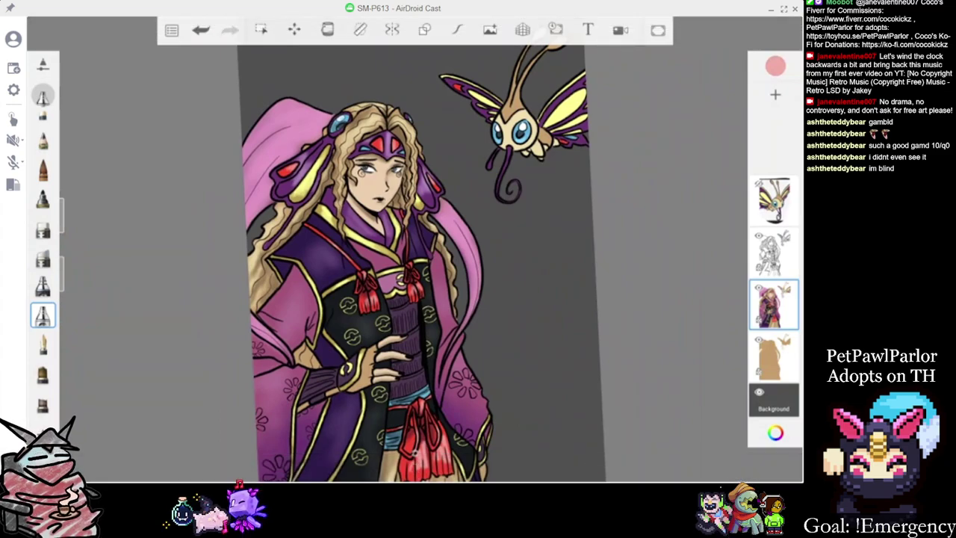
Sample brown 8F714E from the hair and airbrush shading on the moth's head, antennae and body
scroll(415, 452, up, 3)
click(775, 66)
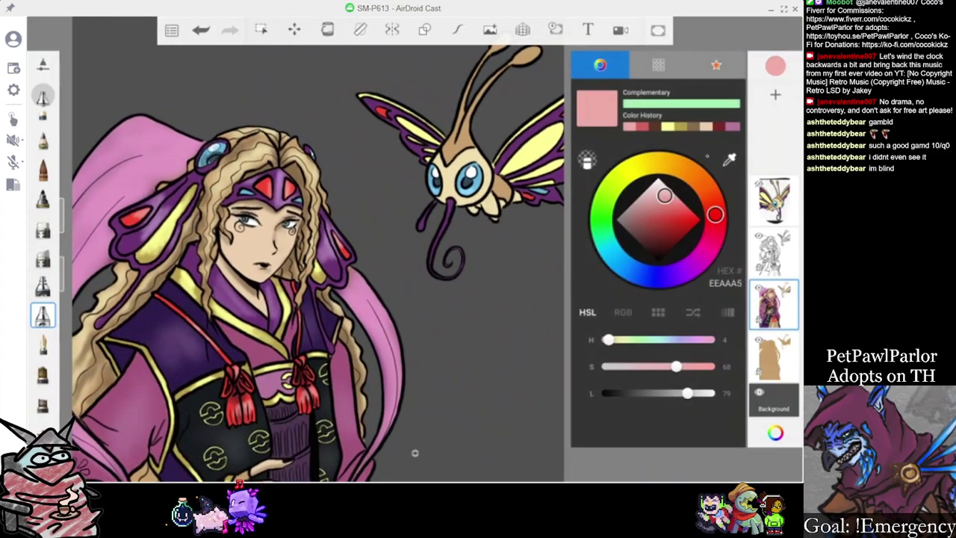
click(729, 160)
click(304, 176)
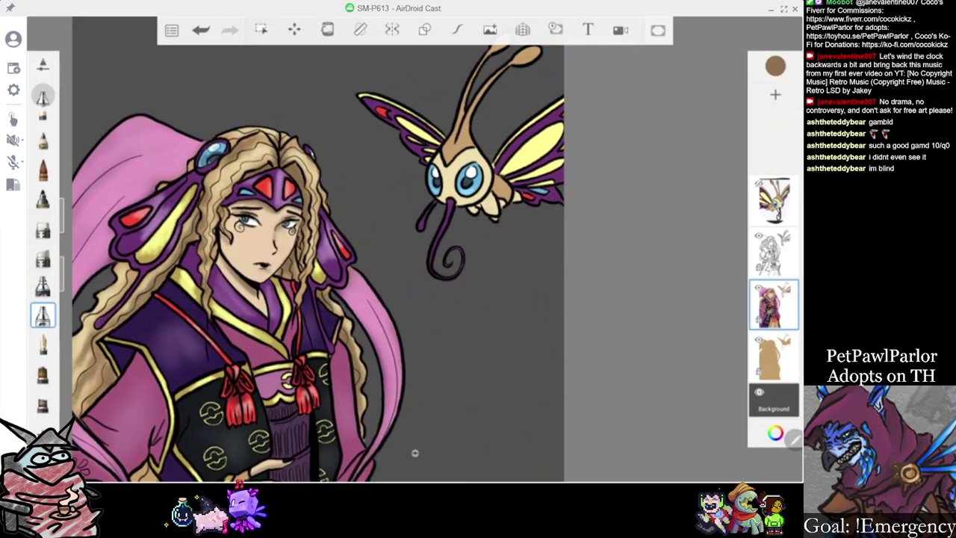
click(776, 66)
scroll(415, 452, up, 5)
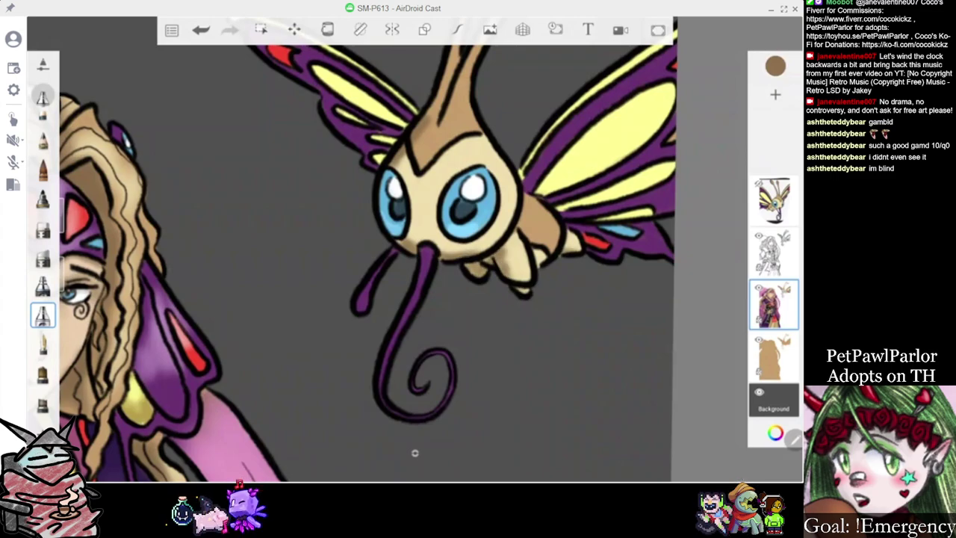
scroll(415, 452, down, 3)
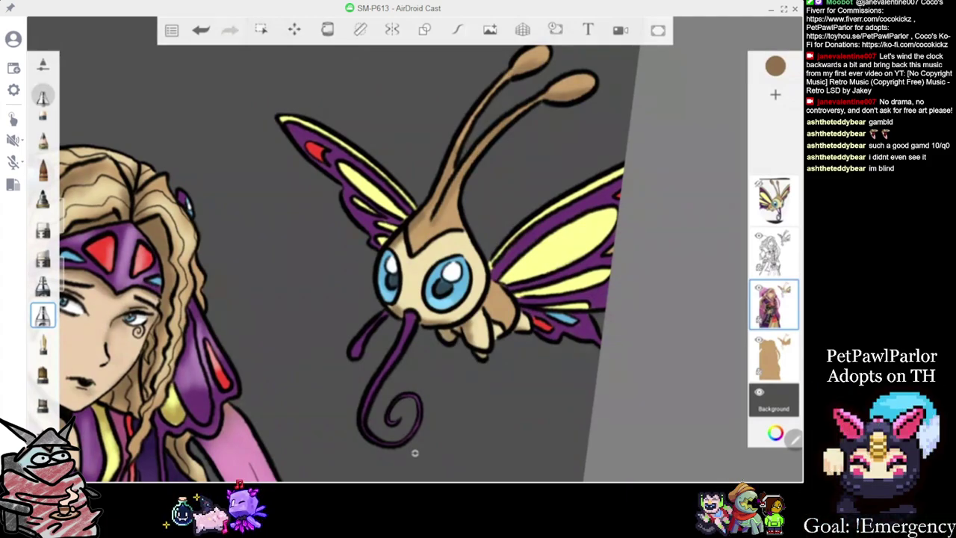
scroll(416, 453, down, 3)
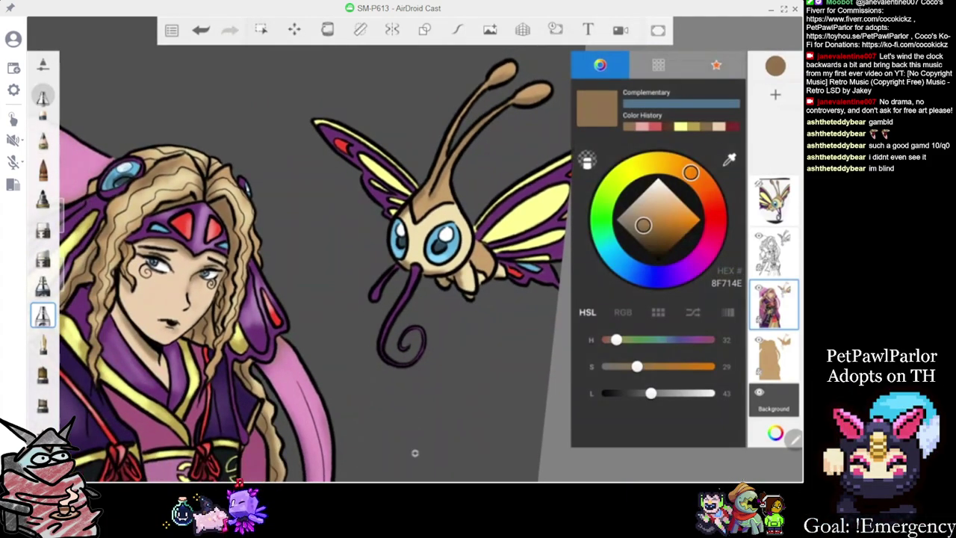
Choose the recent yellow, lighten it and airbrush pale yellow highlights on the moth's yellow wing panels
click(680, 126)
drag(673, 194, 669, 186)
scroll(415, 262, up, 2)
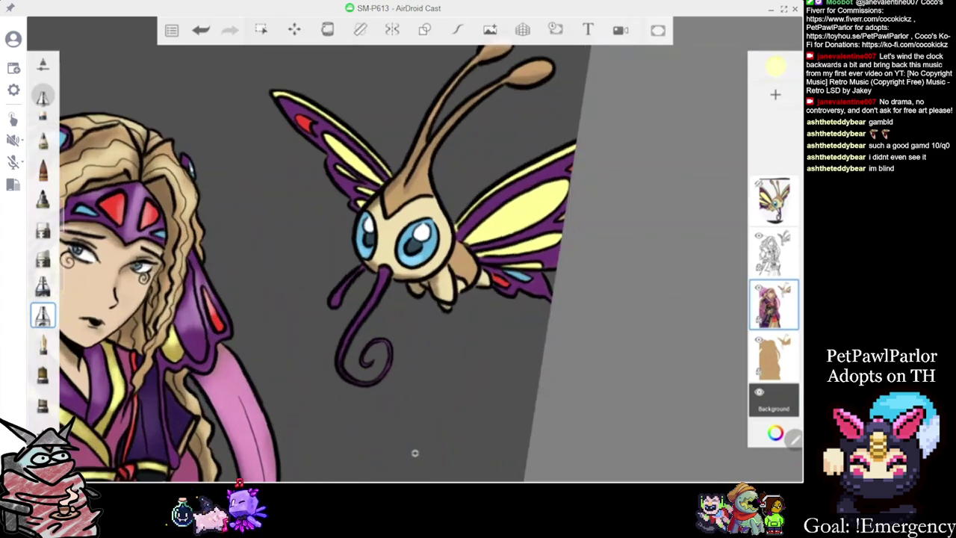
scroll(415, 453, up, 2)
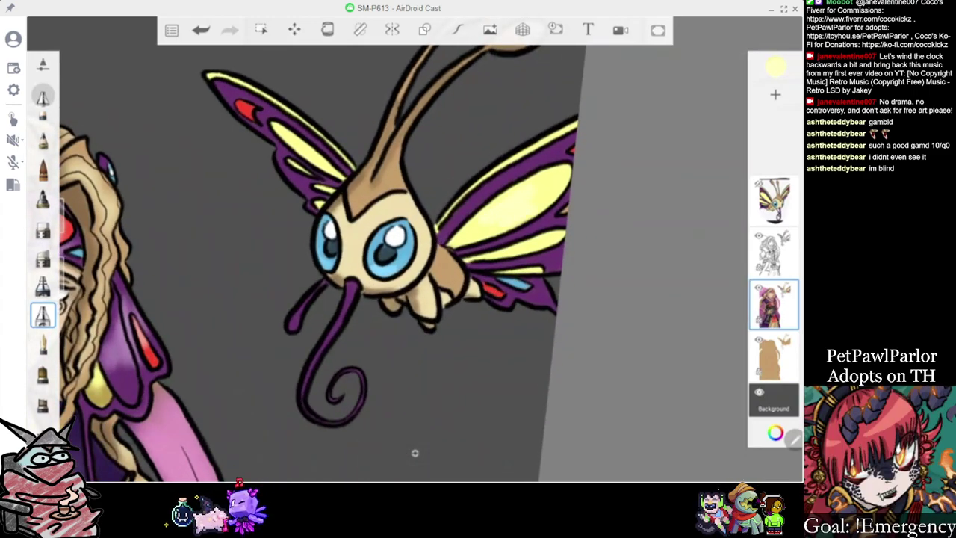
Set the brush colour to white FFFFFF and airbrush bright highlights in the centres of the moth's yellow wing panels
click(775, 67)
drag(670, 188, 657, 179)
click(415, 452)
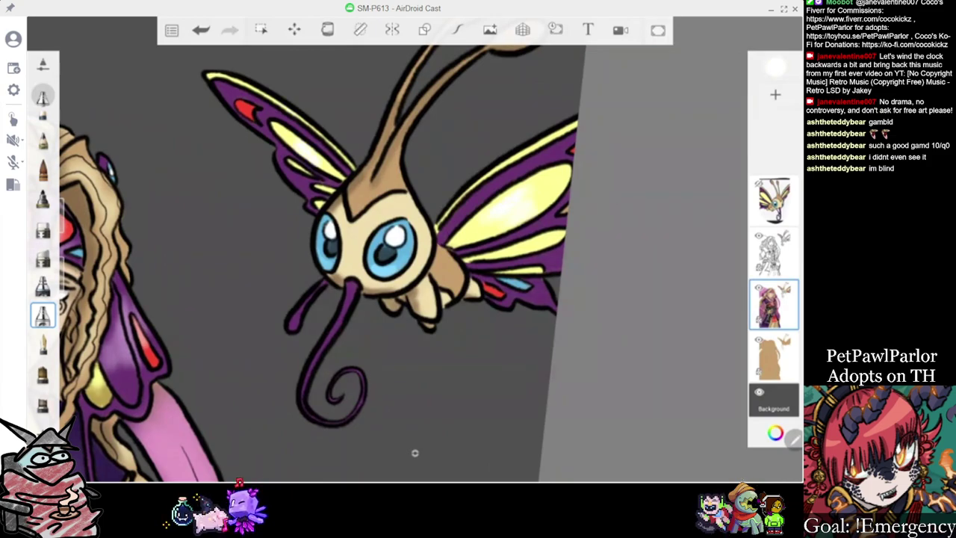
scroll(415, 453, down, 5)
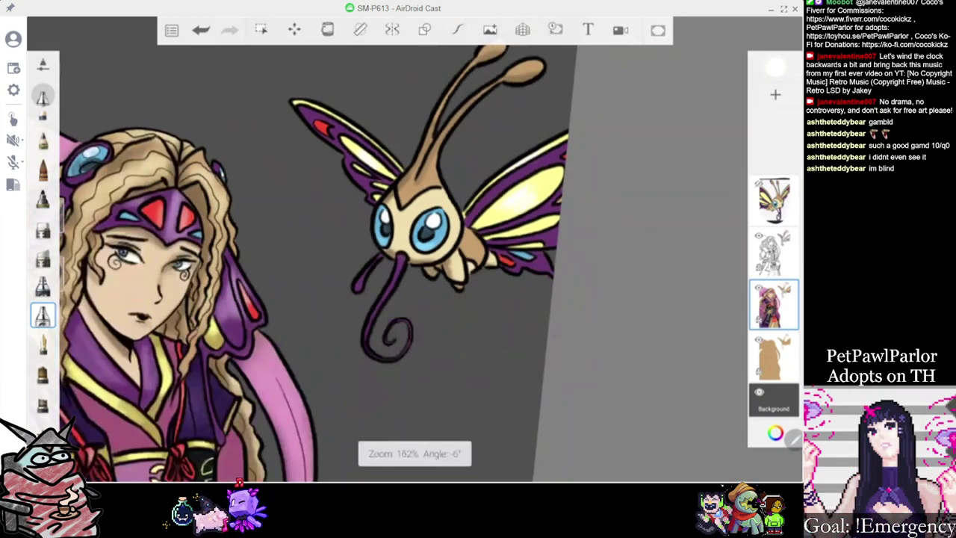
scroll(414, 452, up, 3)
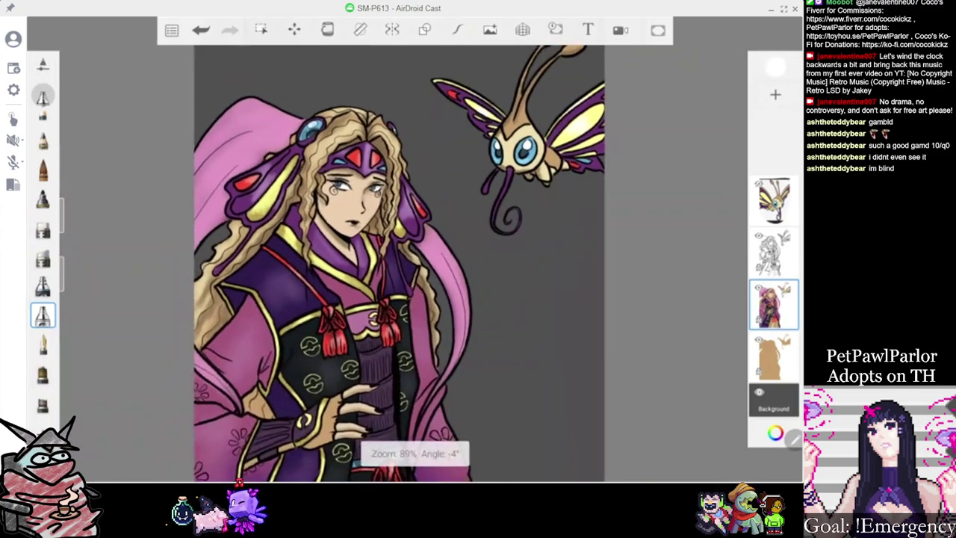
click(775, 67)
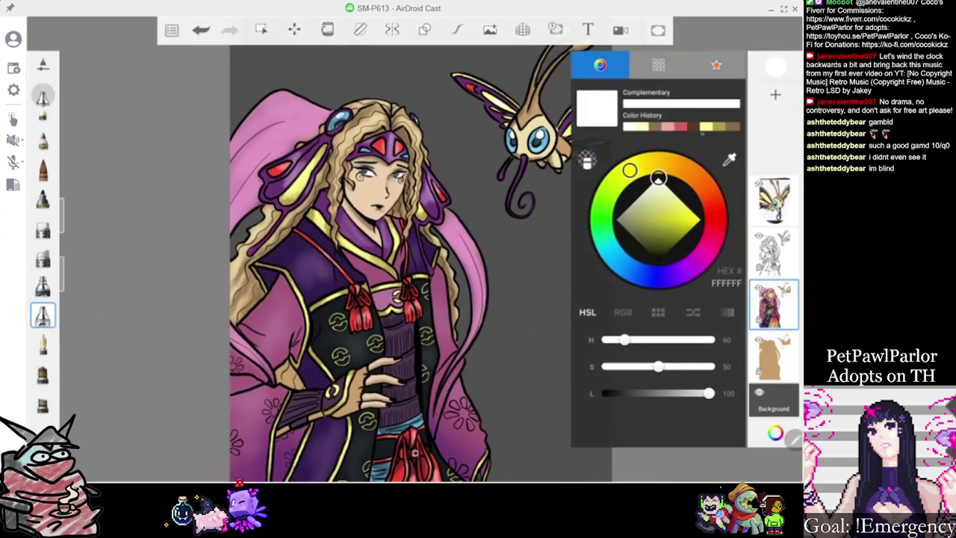
scroll(415, 452, up, 2)
scroll(415, 263, up, 4)
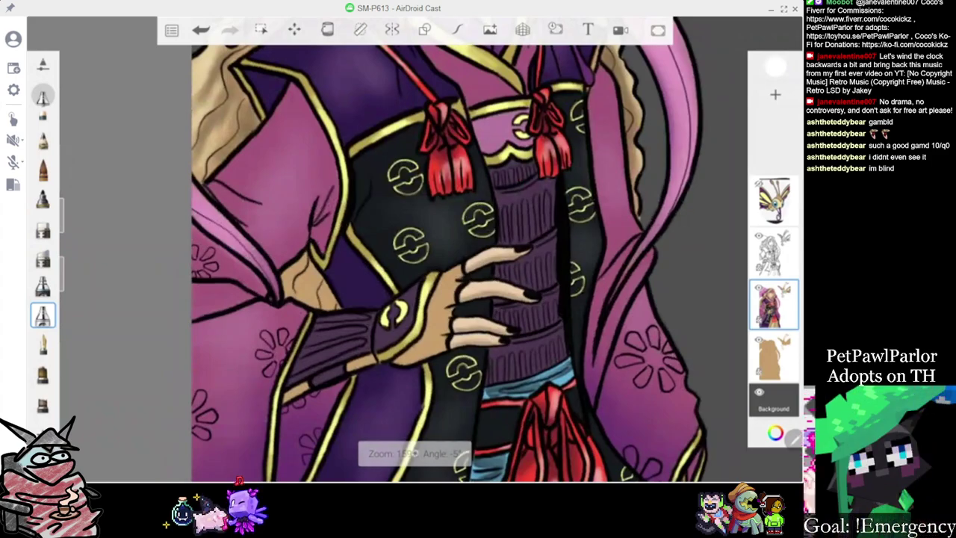
click(775, 68)
click(730, 160)
drag(415, 220, 444, 168)
scroll(415, 263, up, 1)
scroll(416, 262, up, 4)
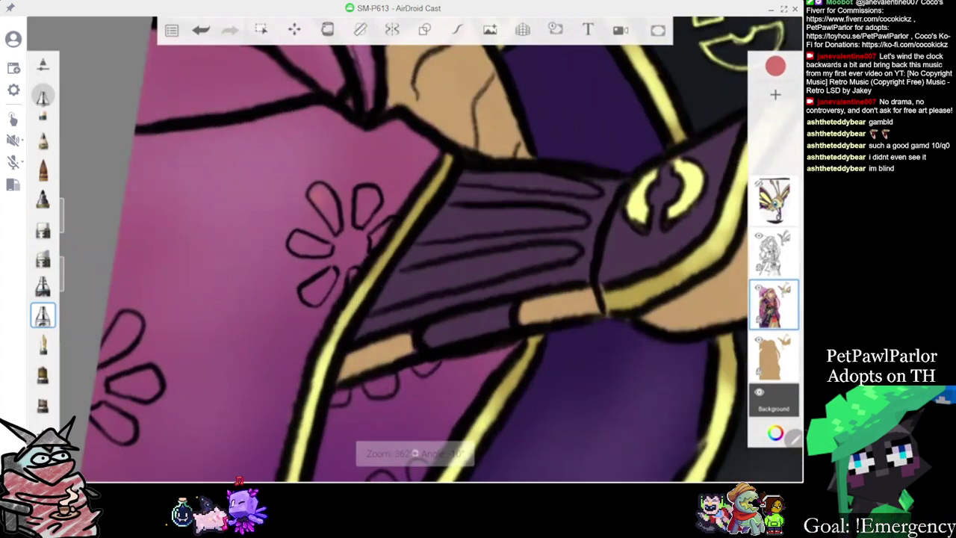
drag(318, 190, 334, 227)
click(201, 30)
Set the brush hue to 197, make the blue more saturated and airbrush the petals of the sleeve flower beside the wrist cuff
click(775, 67)
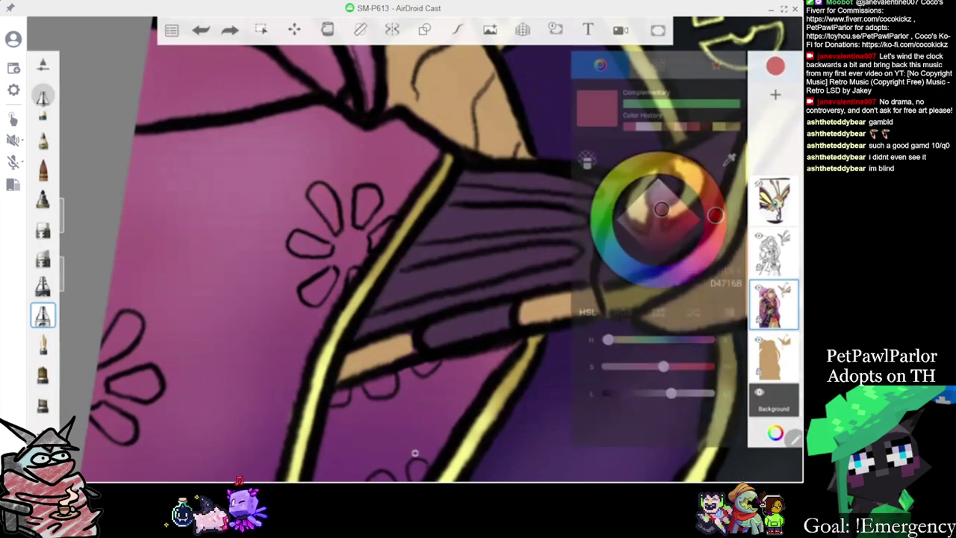
click(615, 258)
drag(615, 258, 614, 256)
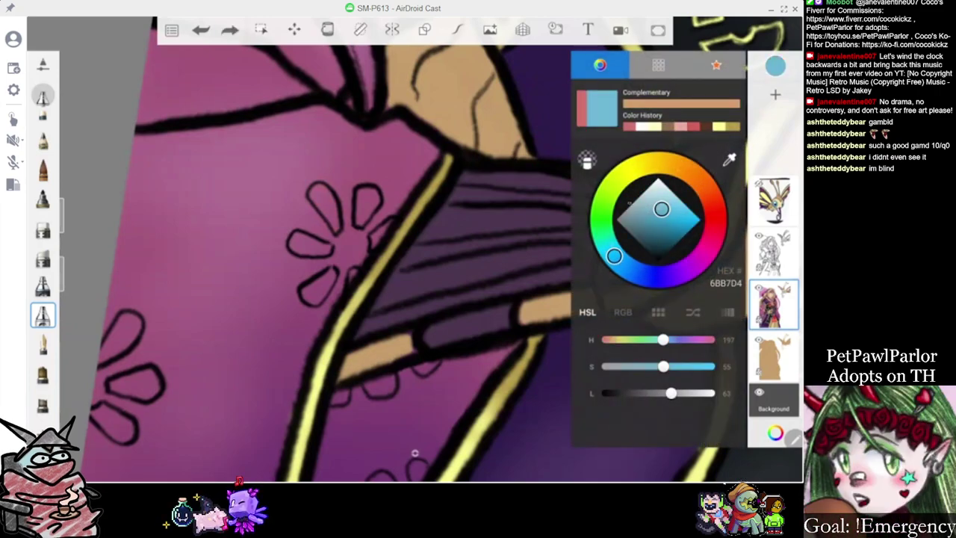
click(678, 207)
click(320, 191)
drag(317, 190, 332, 220)
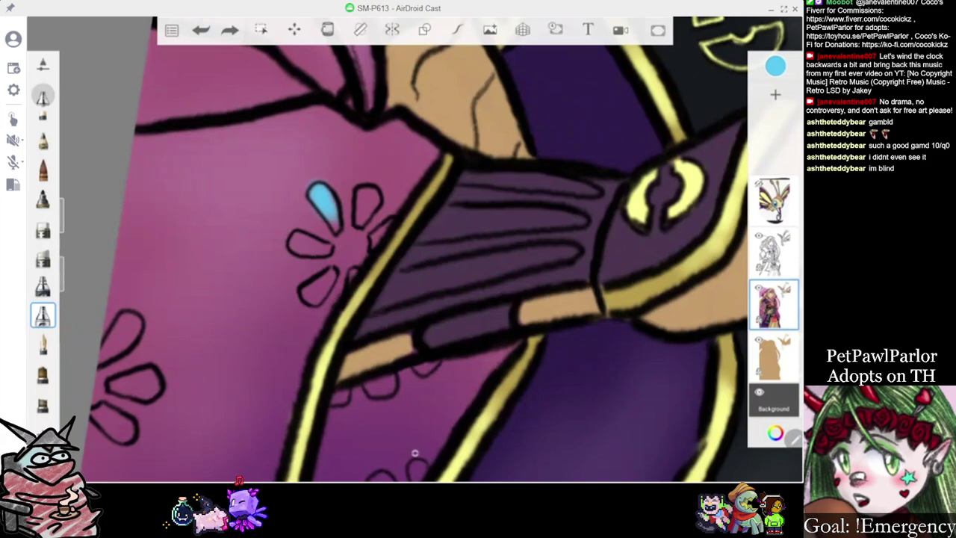
scroll(377, 215, down, 5)
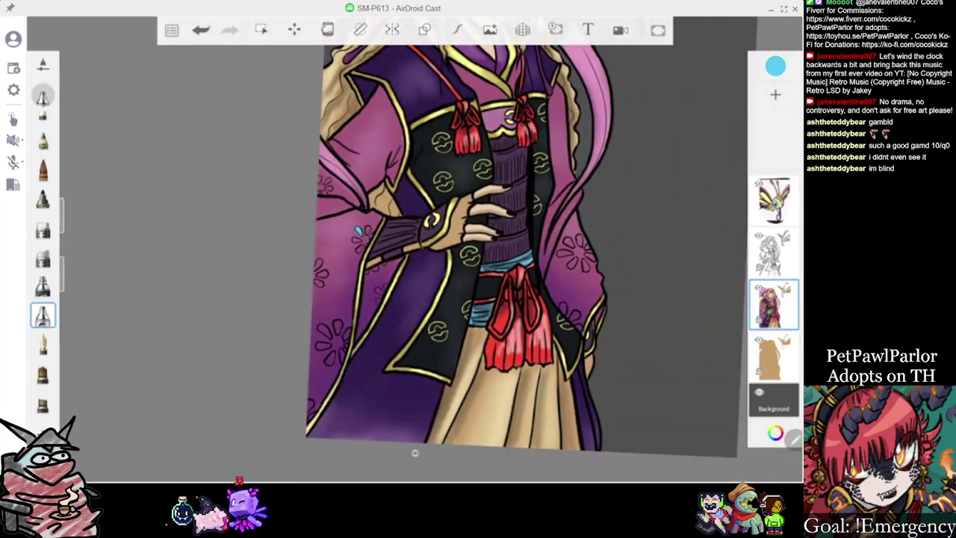
scroll(415, 452, up, 10)
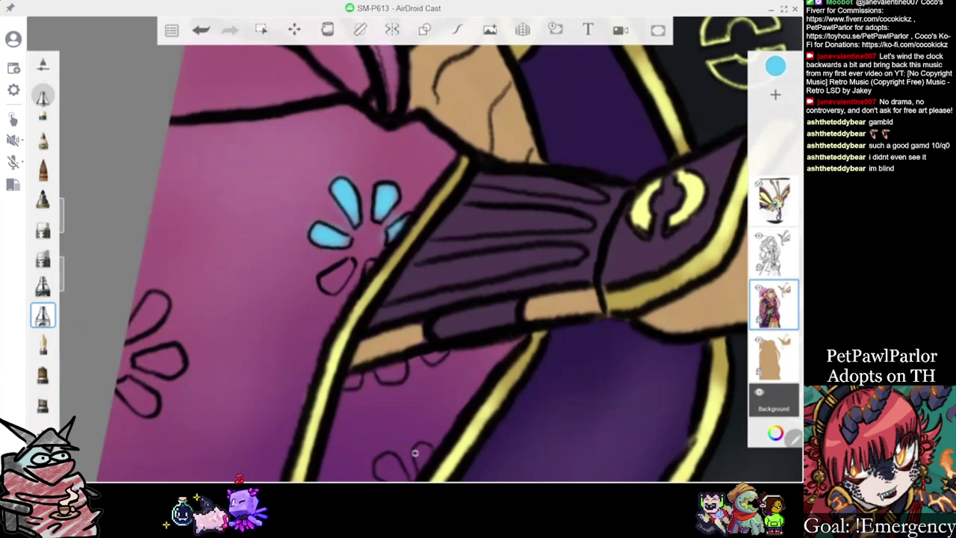
mouse_move(365, 231)
mouse_down()
mouse_move(384, 211)
mouse_move(448, 192)
mouse_up()
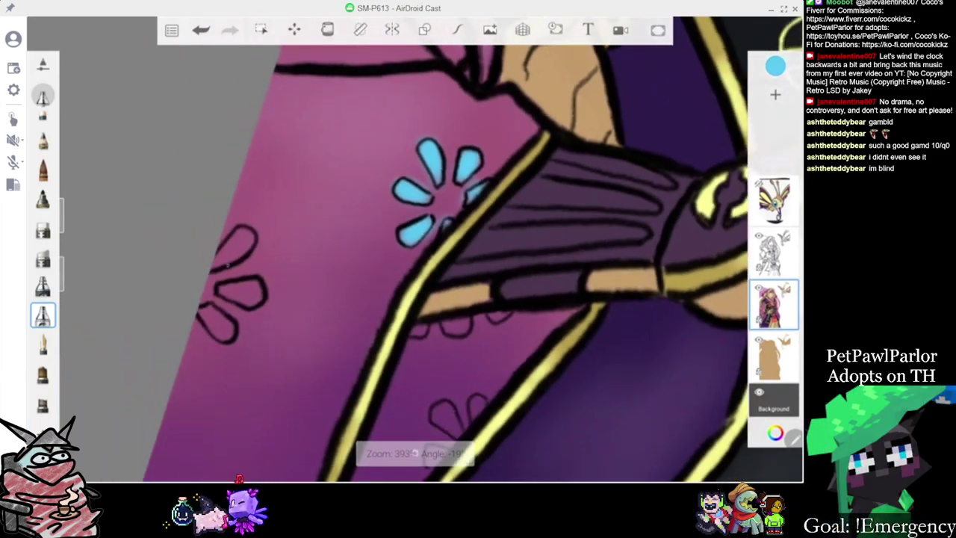
Airbrush light blue into the petals of the flower at the sleeve's canvas edge and the large flower below it
drag(239, 243, 217, 264)
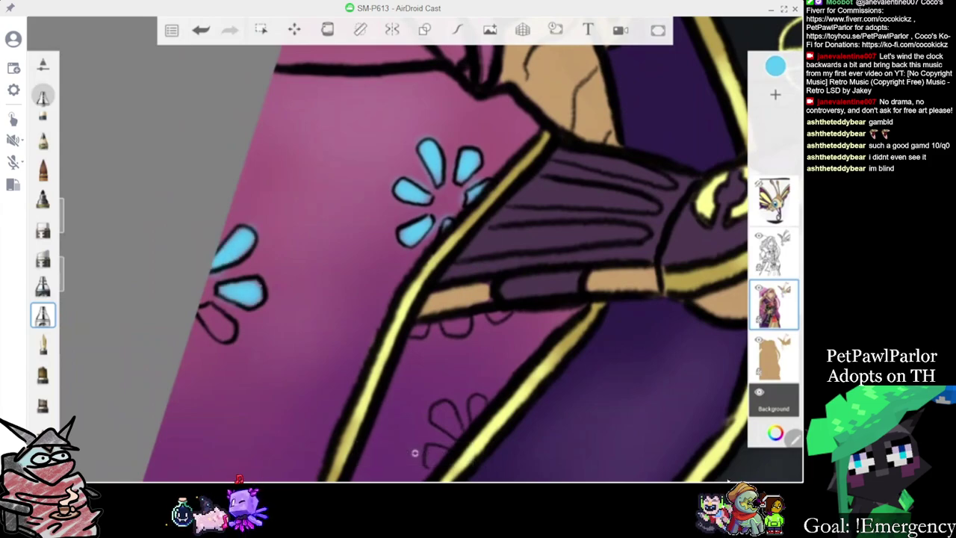
drag(209, 315, 226, 333)
scroll(415, 452, down, 5)
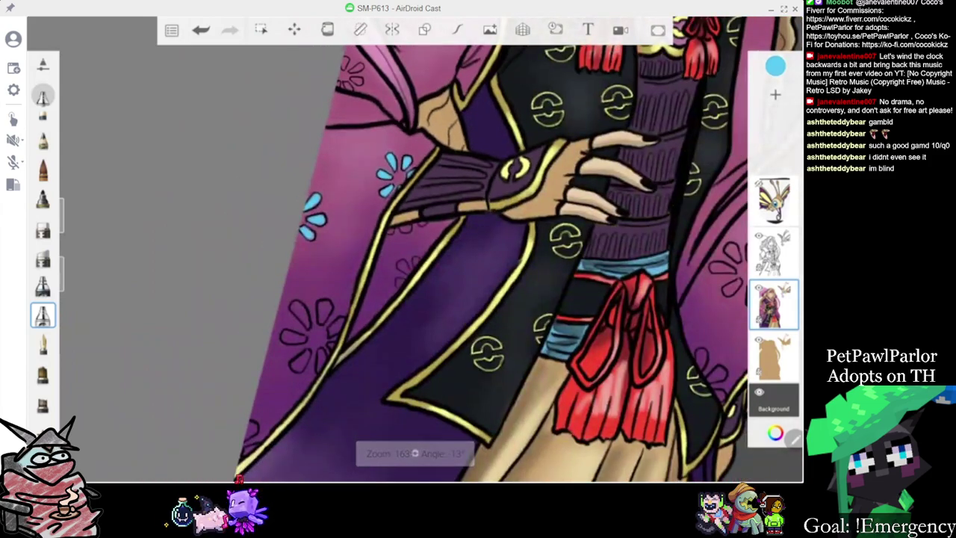
scroll(415, 453, up, 6)
mouse_move(340, 223)
mouse_down()
mouse_move(334, 249)
mouse_move(353, 222)
mouse_move(345, 248)
mouse_up()
drag(278, 215, 301, 254)
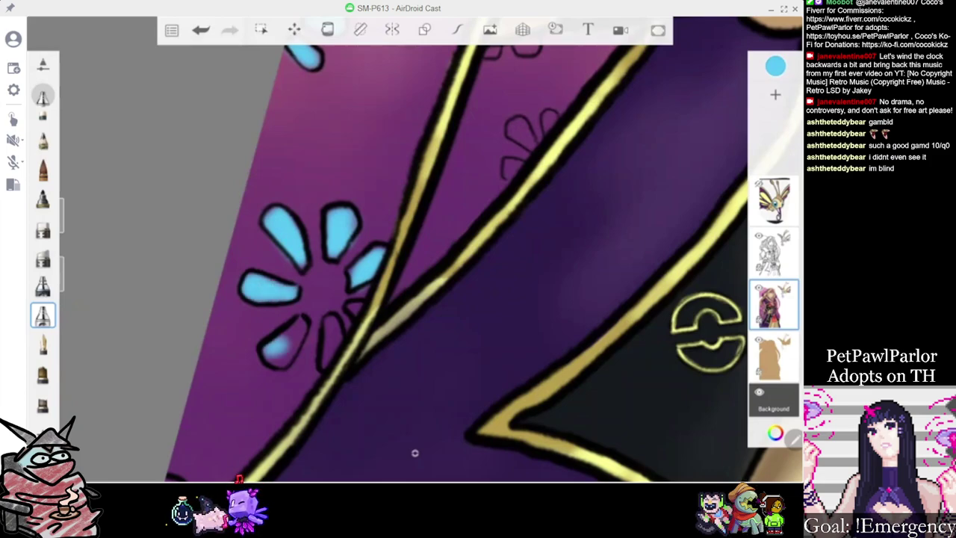
mouse_move(270, 352)
mouse_down()
mouse_move(301, 321)
mouse_move(328, 351)
mouse_up()
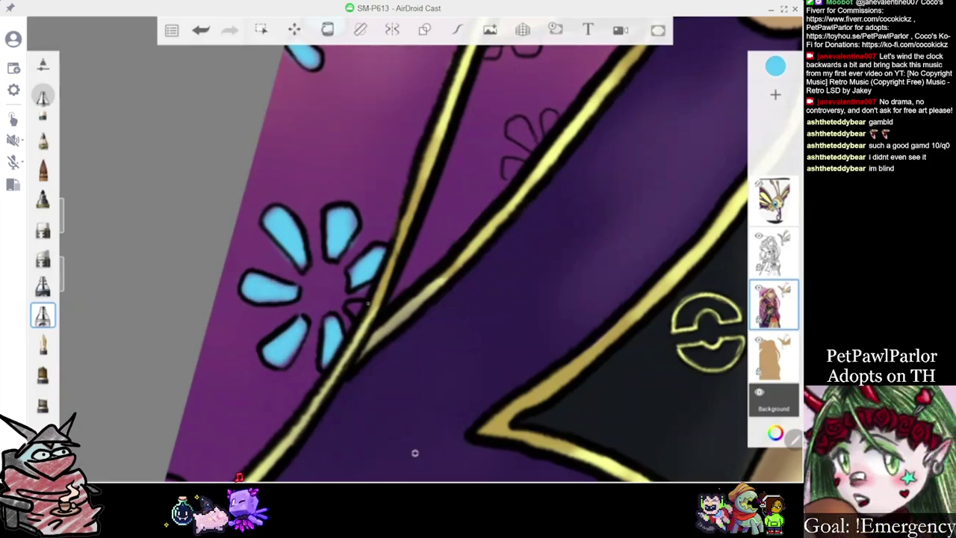
drag(351, 312, 361, 305)
Airbrush light blue petals on the partial flower in the sleeve's lower corner and the partly hidden flowers between the gold trims
scroll(415, 250, down, 5)
scroll(415, 453, up, 5)
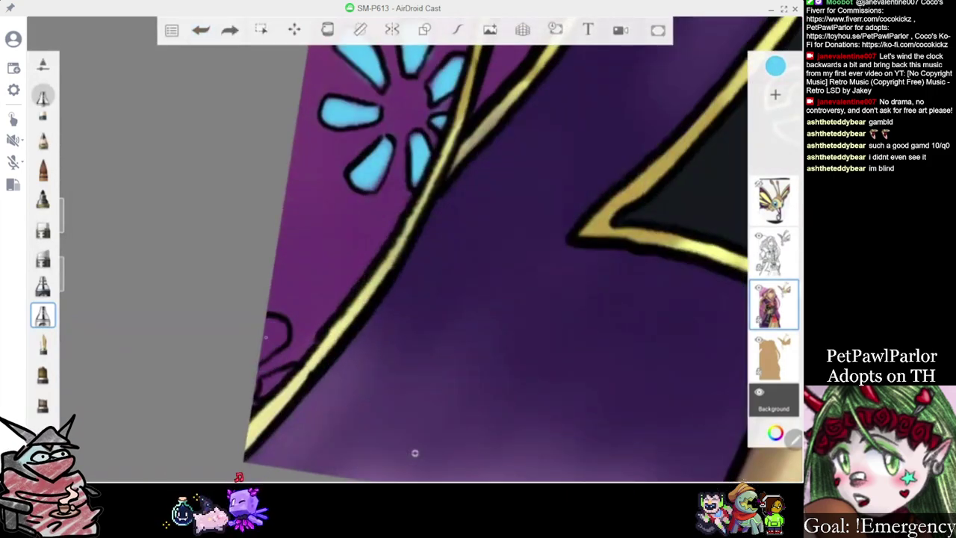
drag(282, 375, 263, 389)
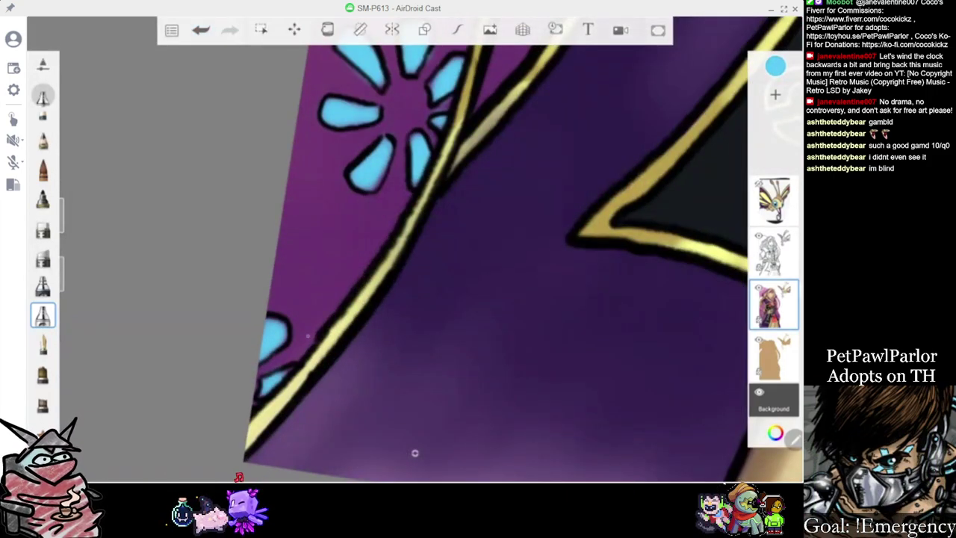
scroll(415, 453, down, 5)
scroll(415, 453, up, 5)
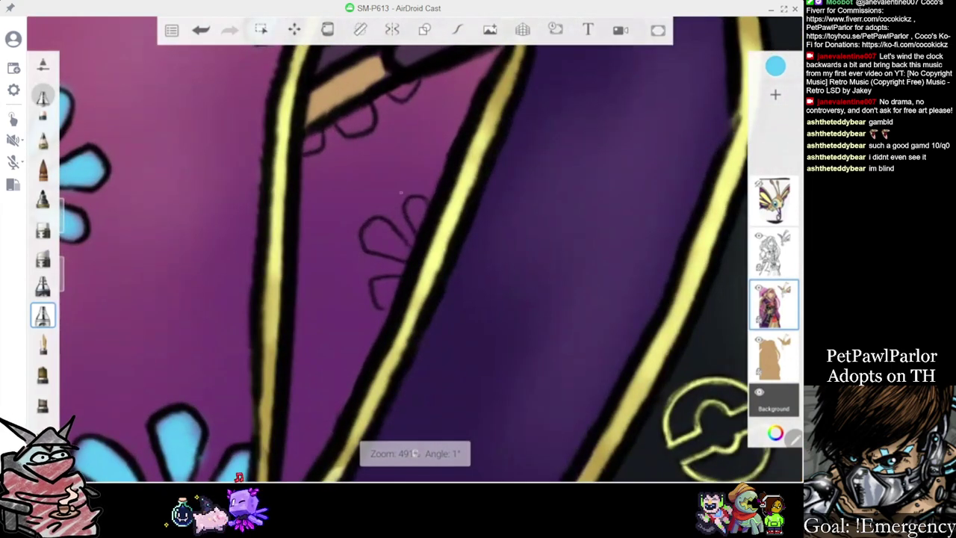
drag(378, 231, 387, 243)
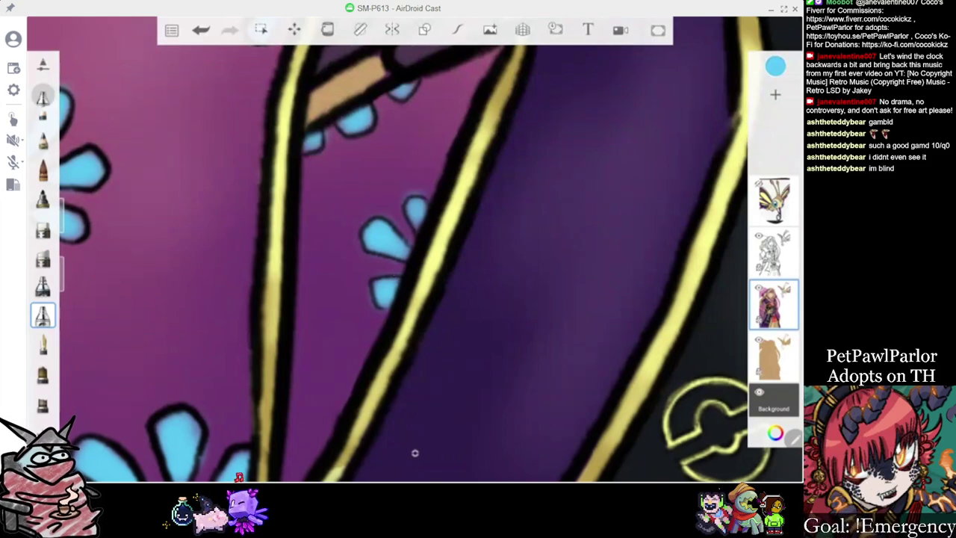
Airbrush light blue petals on the flower above the sleeve fold and on the flowers of the character's other sleeve
scroll(415, 250, down, 5)
scroll(415, 250, up, 5)
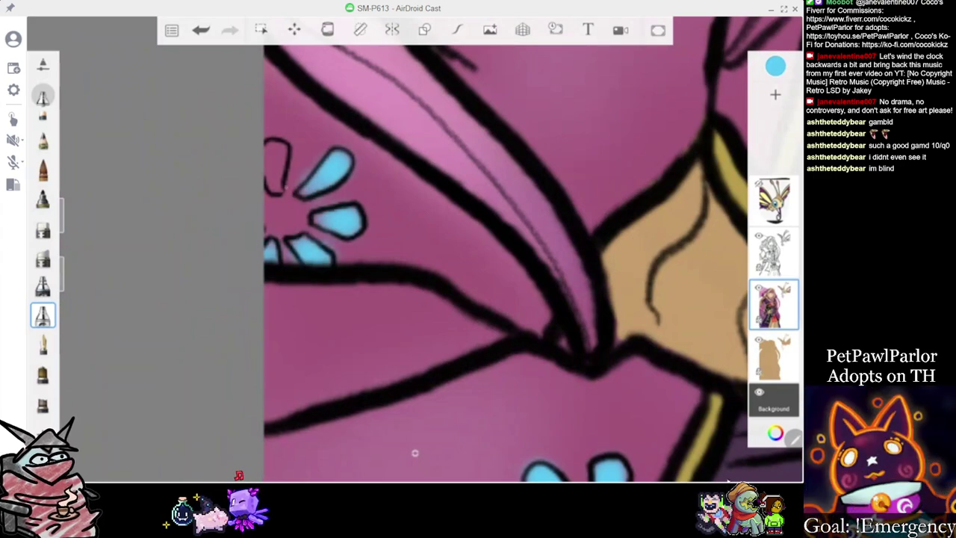
scroll(415, 249, down, 5)
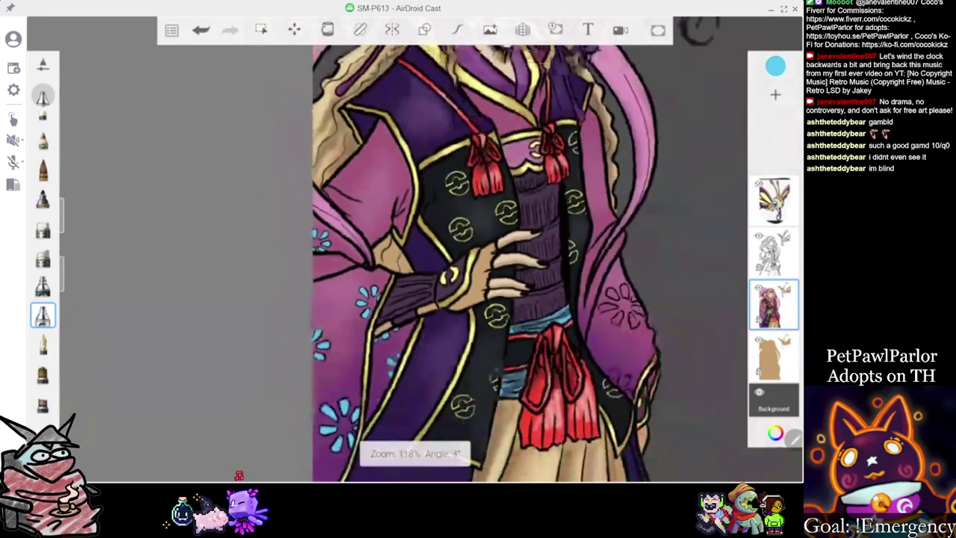
scroll(415, 250, down, 3)
scroll(478, 250, up, 10)
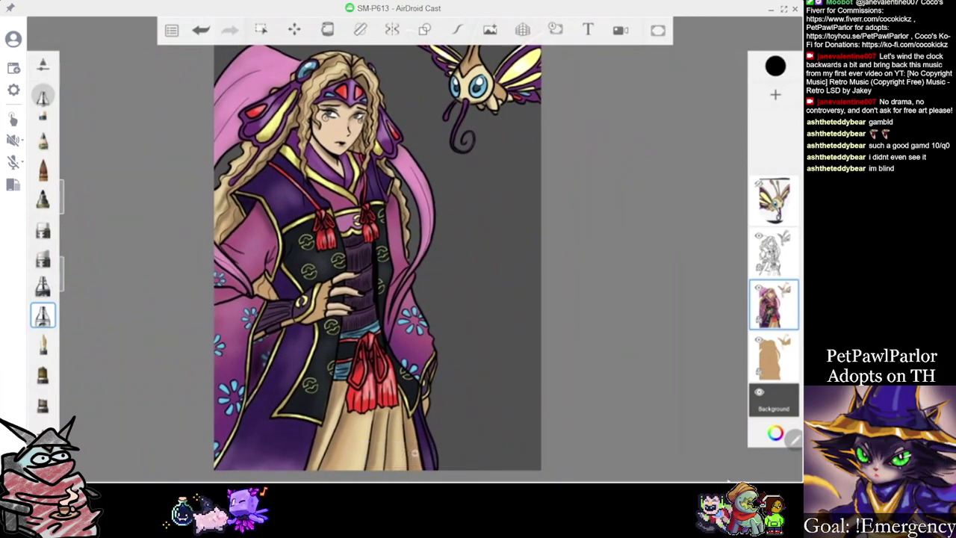
Sample the dark purple 311C4D from the robe and airbrush shading over the lower purple robe panel
click(775, 66)
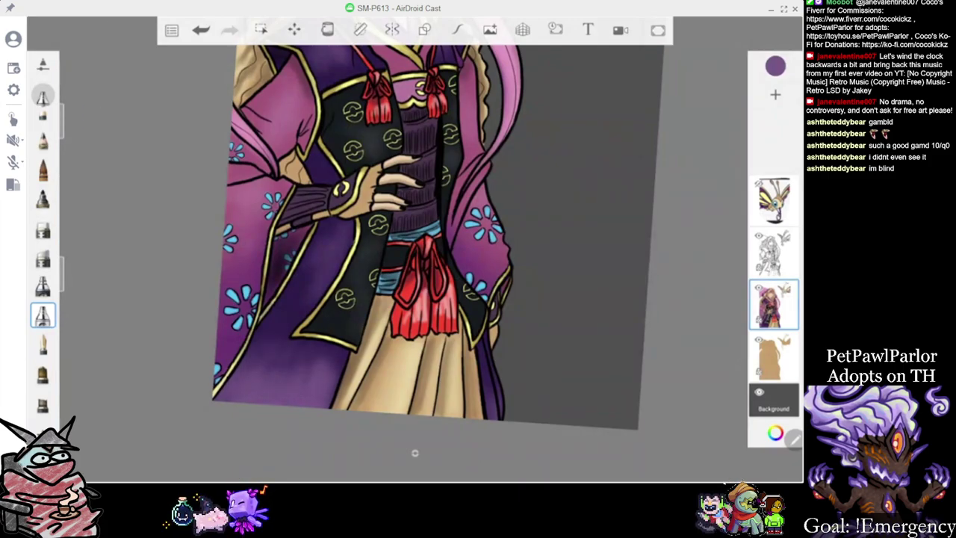
click(775, 66)
click(728, 161)
click(293, 300)
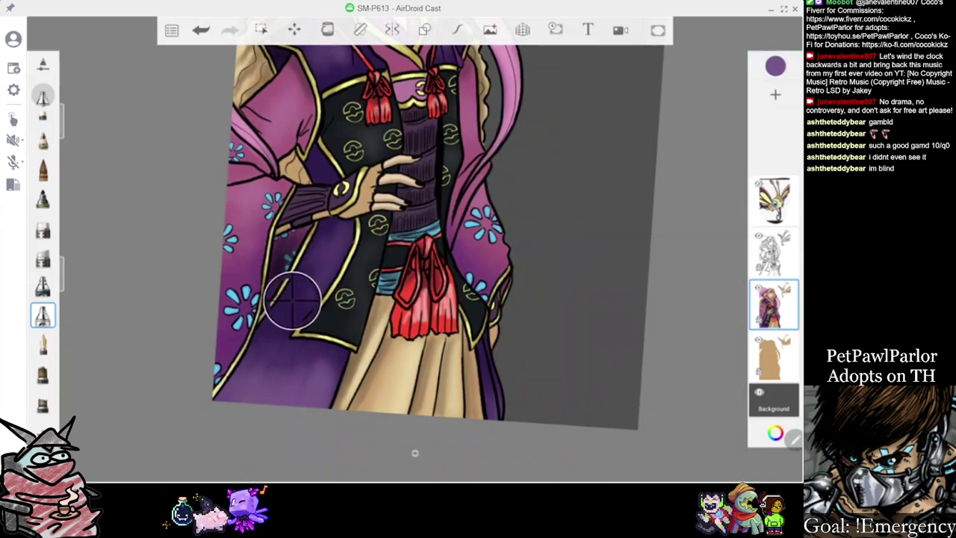
click(292, 300)
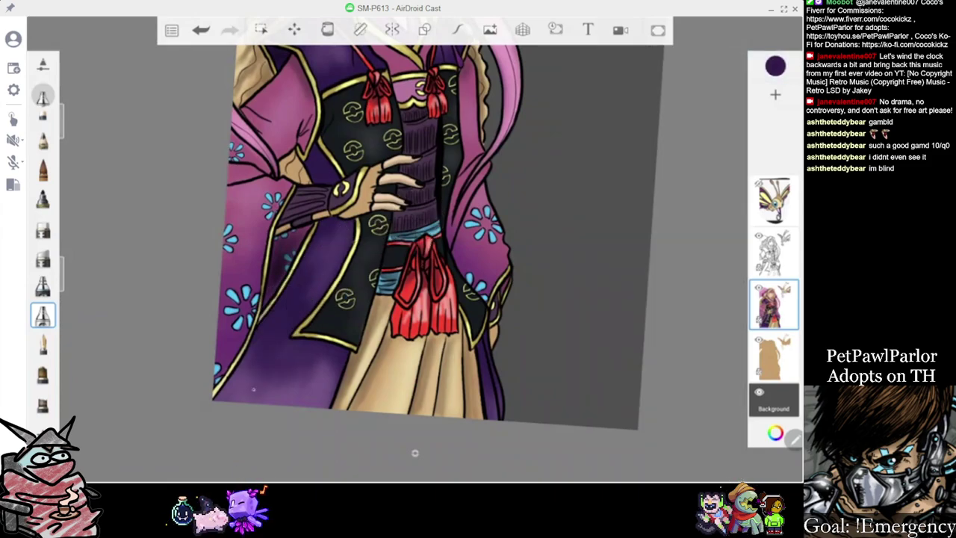
scroll(418, 246, down, 3)
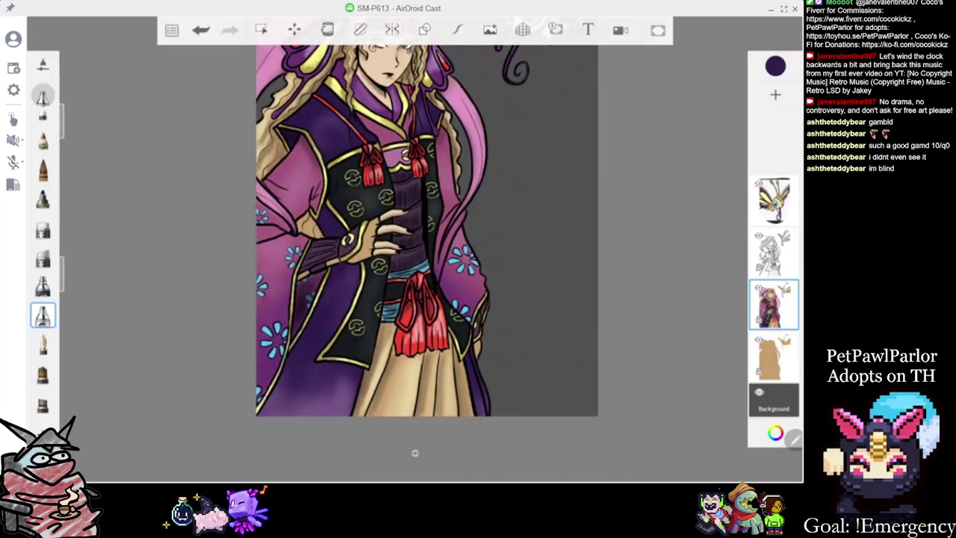
drag(418, 276, 396, 231)
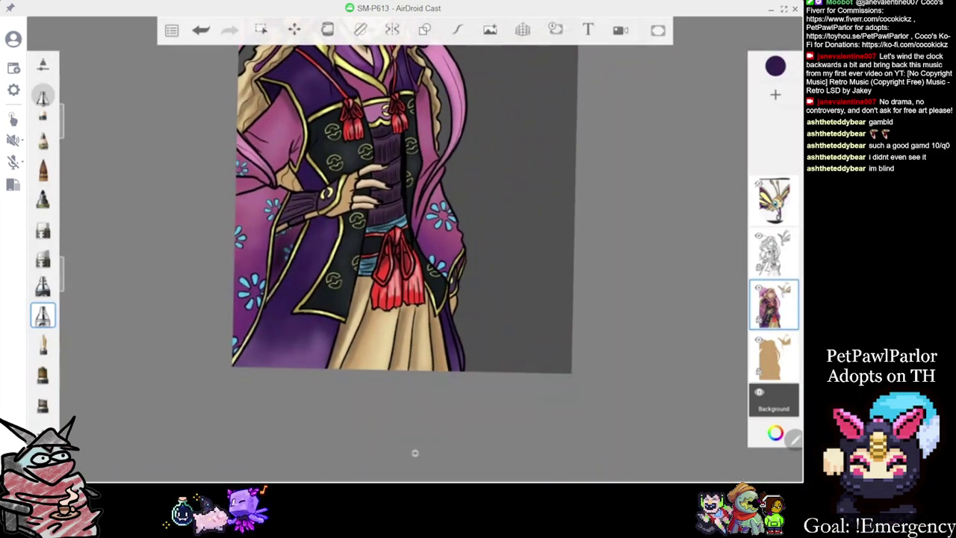
scroll(415, 452, up, 2)
click(775, 65)
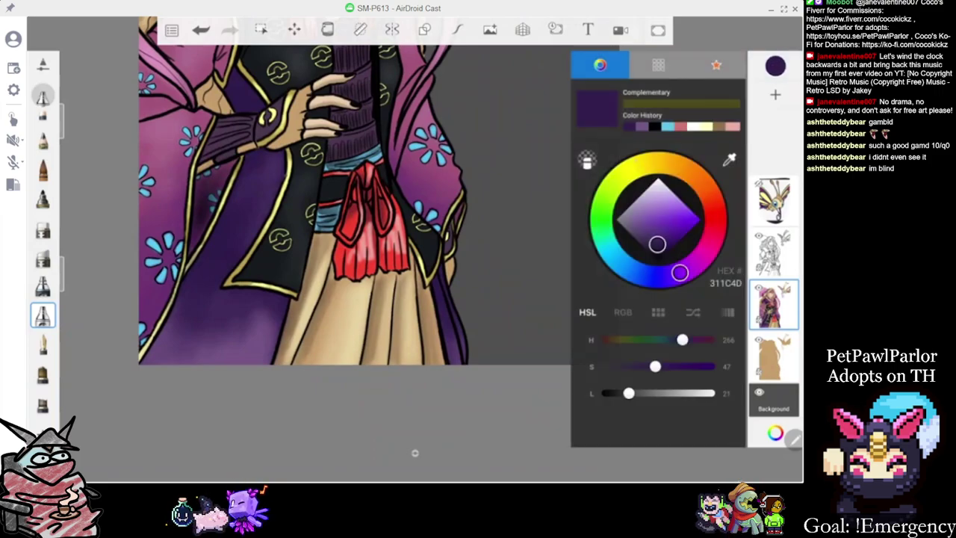
click(640, 126)
click(775, 66)
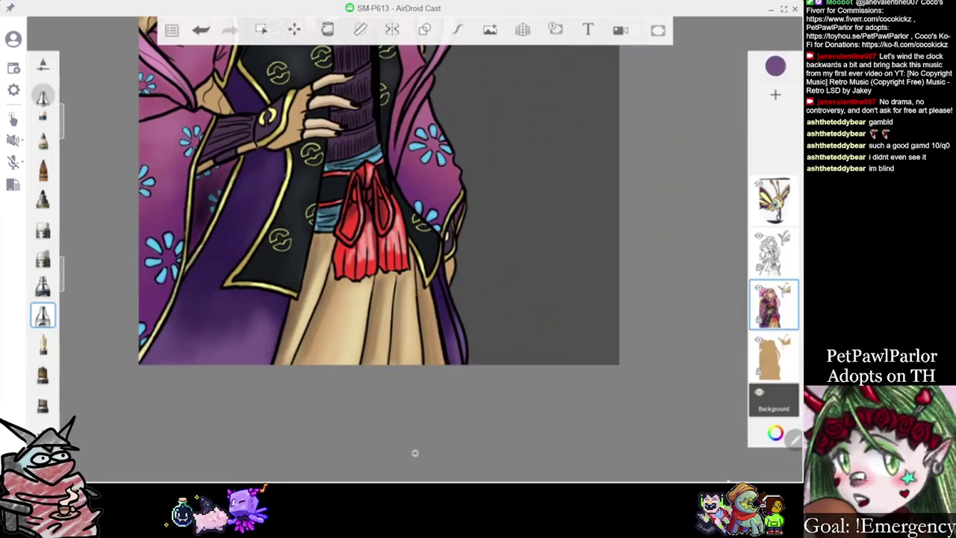
Choose the recent black, reduce the brush size and airbrush soft shadows along the folds and edges of the pink upper sleeve
click(775, 65)
click(655, 125)
click(775, 65)
drag(71, 112, 71, 171)
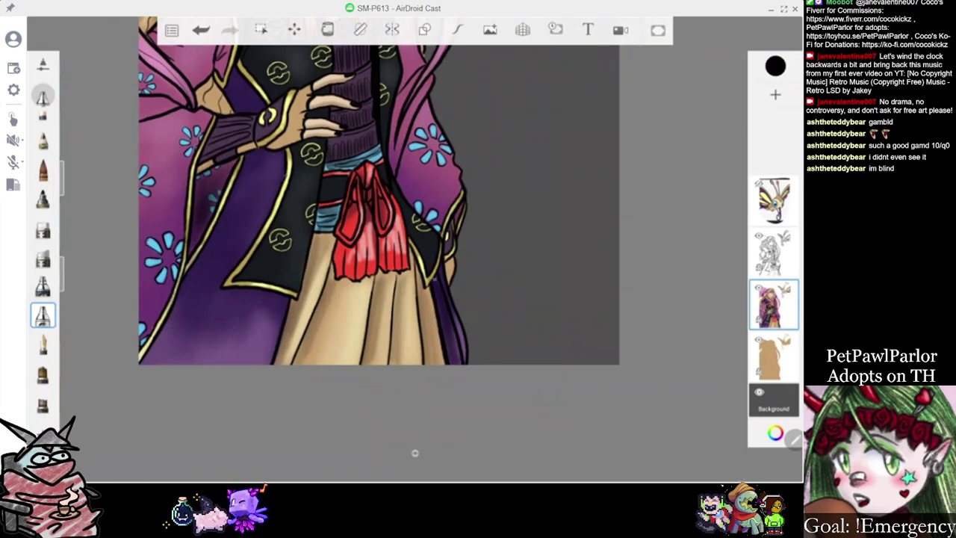
scroll(393, 224, up, 2)
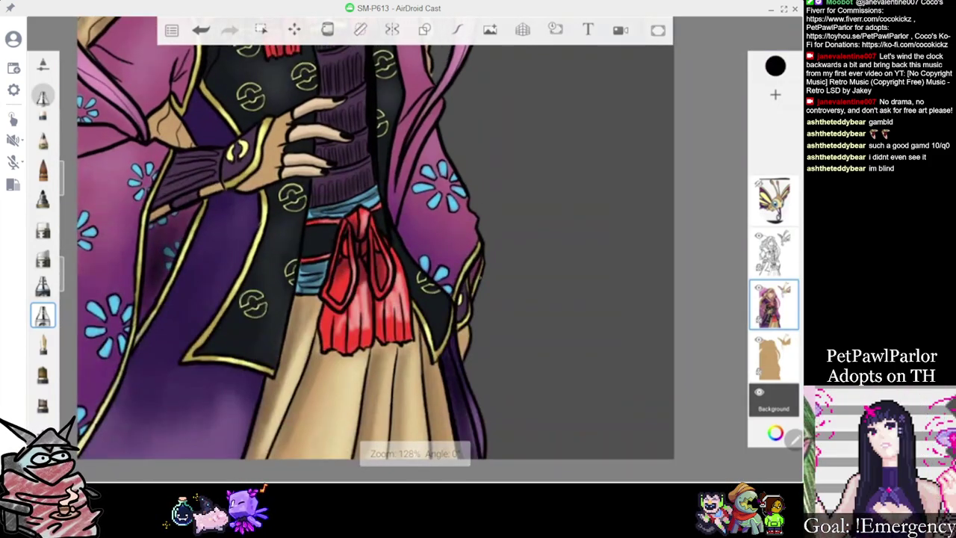
scroll(393, 246, down, 2)
scroll(393, 246, up, 3)
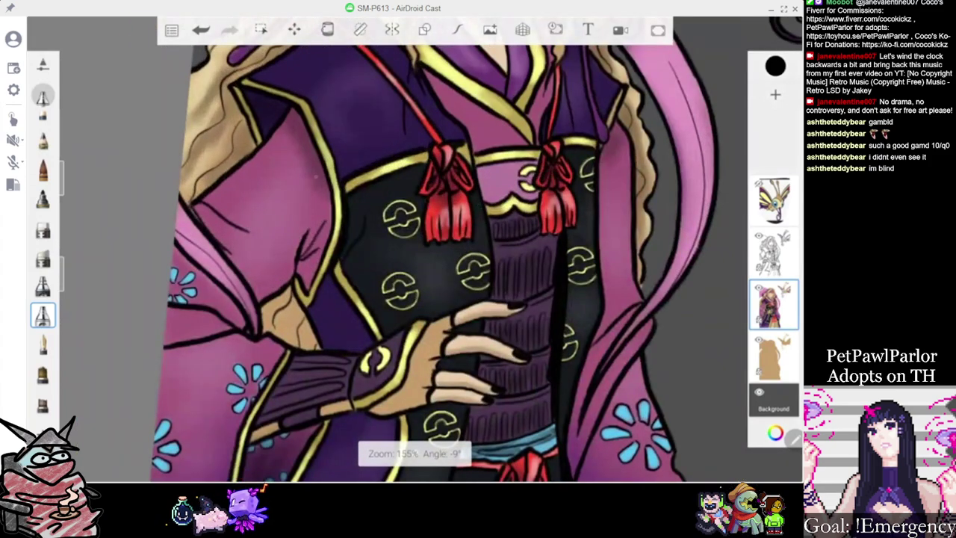
drag(208, 200, 255, 229)
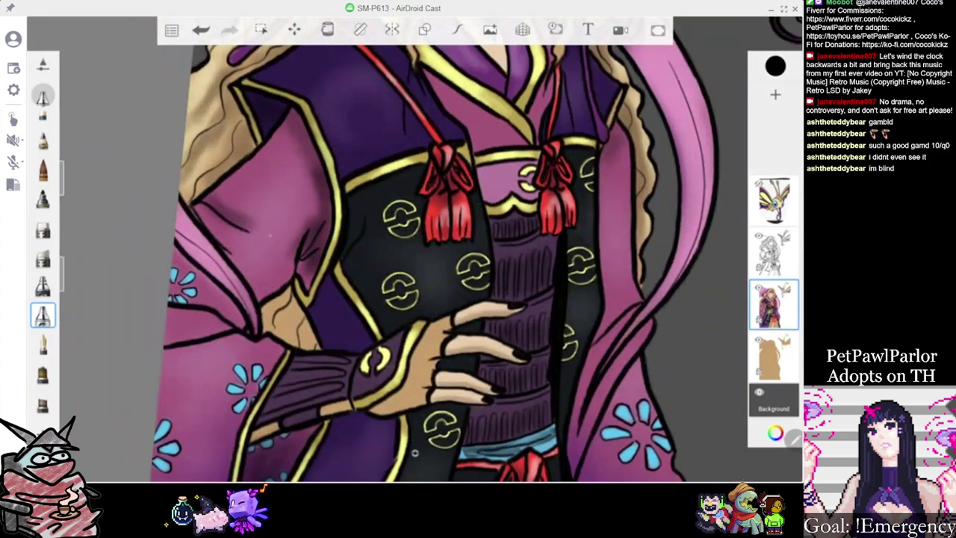
scroll(414, 452, down, 2)
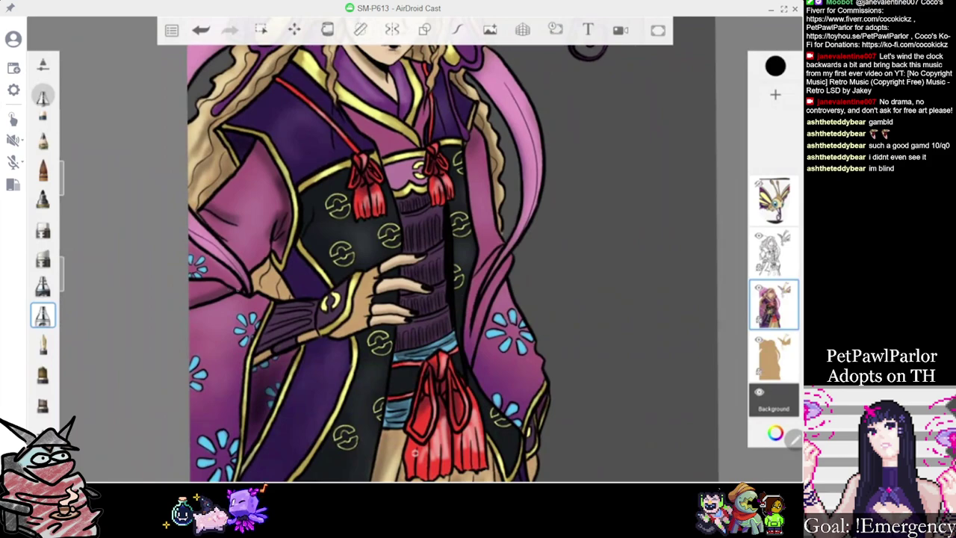
scroll(415, 452, down, 1)
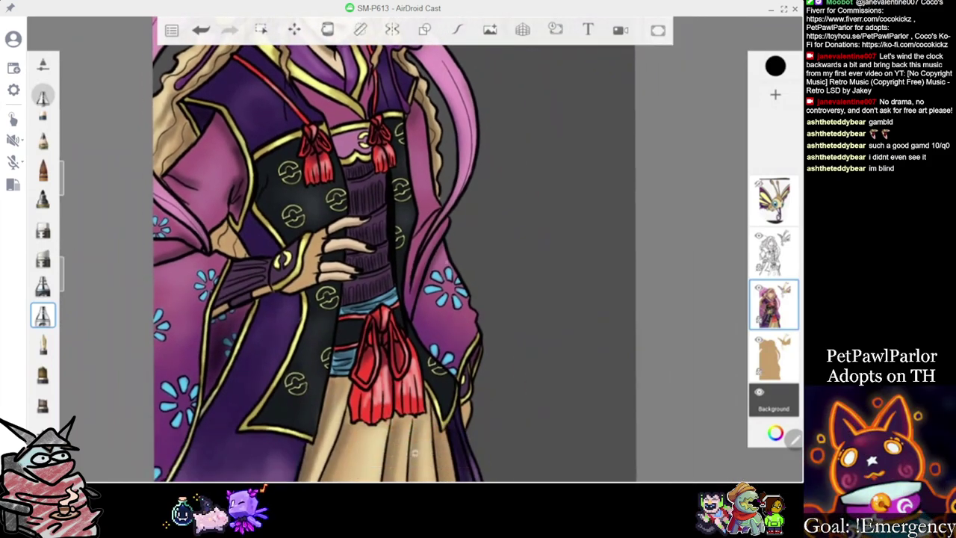
scroll(415, 452, down, 4)
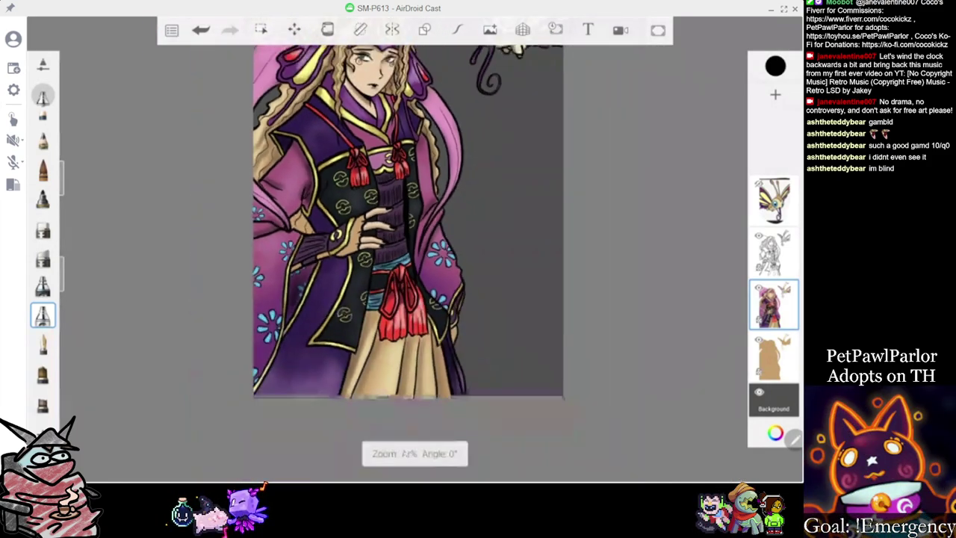
scroll(415, 453, up, 5)
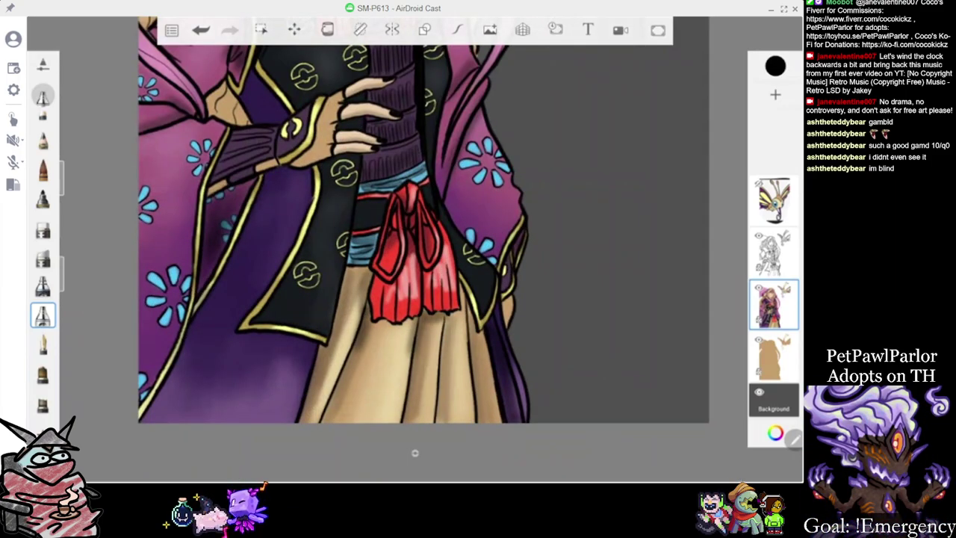
Airbrush soft black shadows on the vest beneath the red tassel and along its cord across the purple shoulder
scroll(415, 452, down, 2)
scroll(414, 452, up, 2)
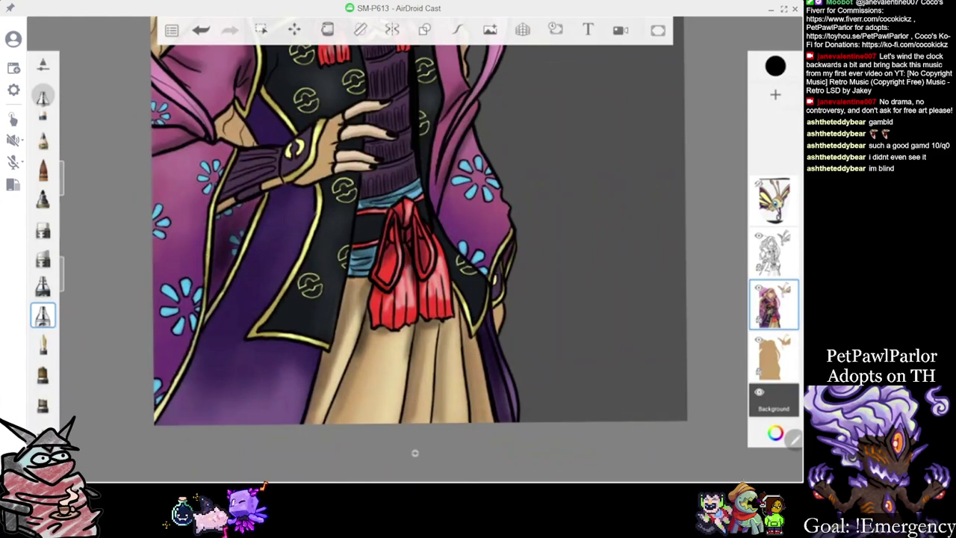
scroll(414, 452, down, 3)
scroll(414, 452, up, 3)
drag(334, 261, 359, 268)
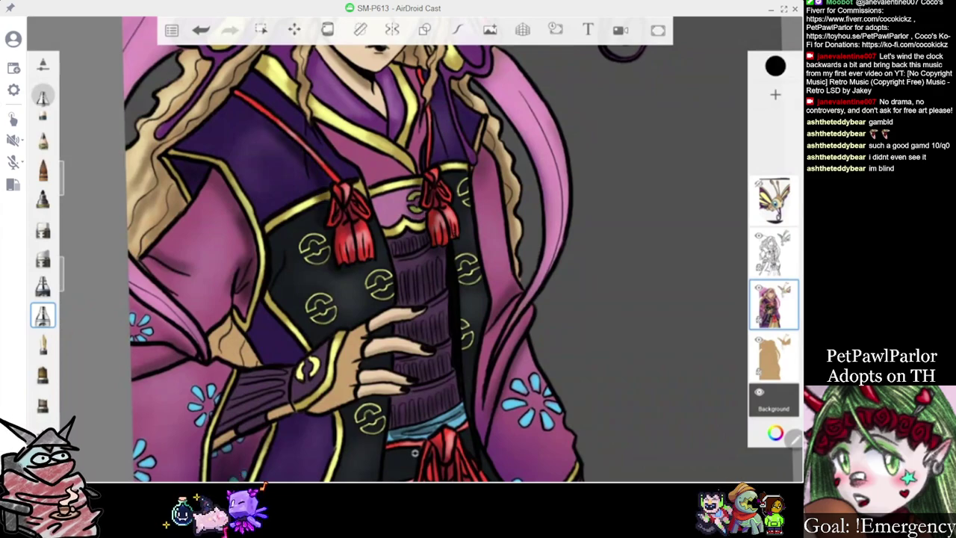
scroll(415, 452, down, 2)
scroll(414, 451, up, 2)
drag(261, 173, 296, 211)
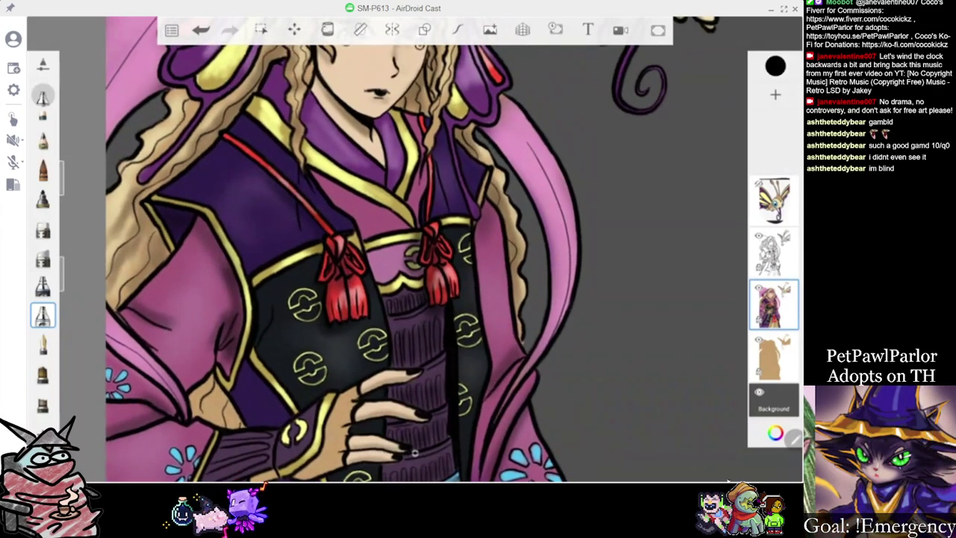
Sample the purple from the headpiece and airbrush it over the spiral markings beneath both eyes
scroll(415, 452, down, 3)
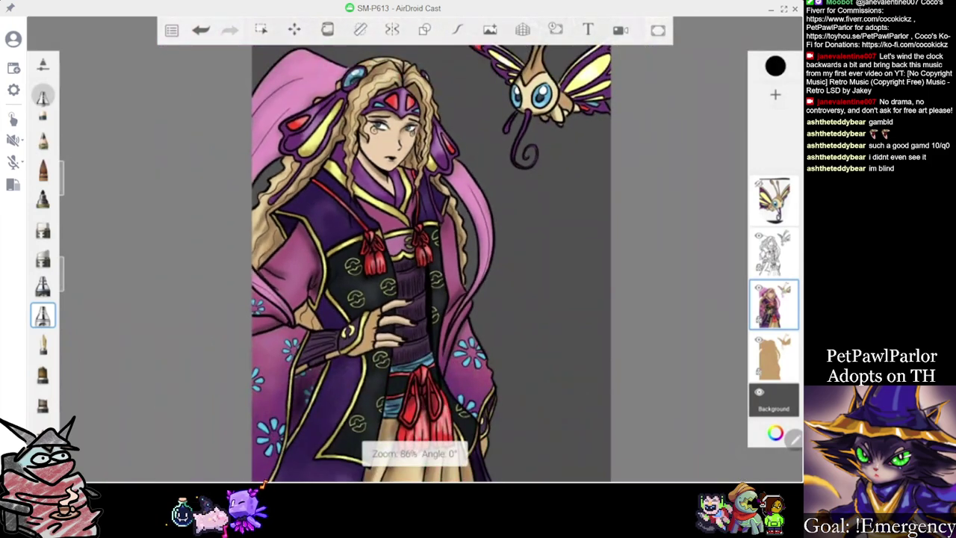
scroll(414, 452, down, 1)
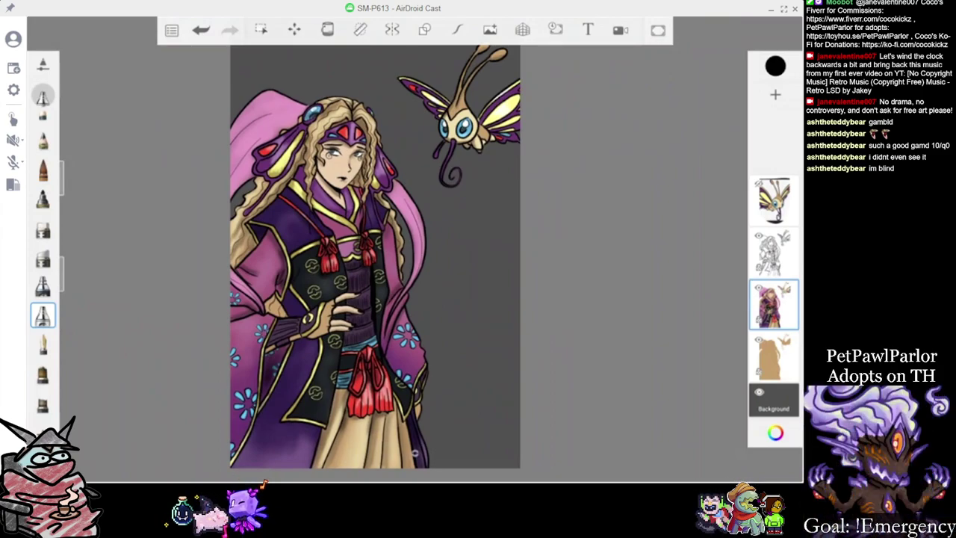
scroll(415, 453, down, 2)
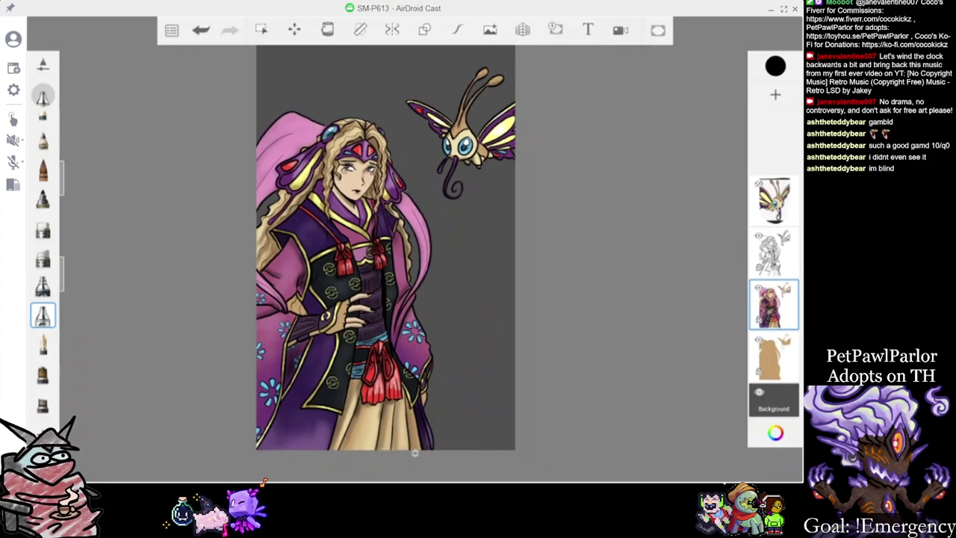
scroll(414, 451, up, 5)
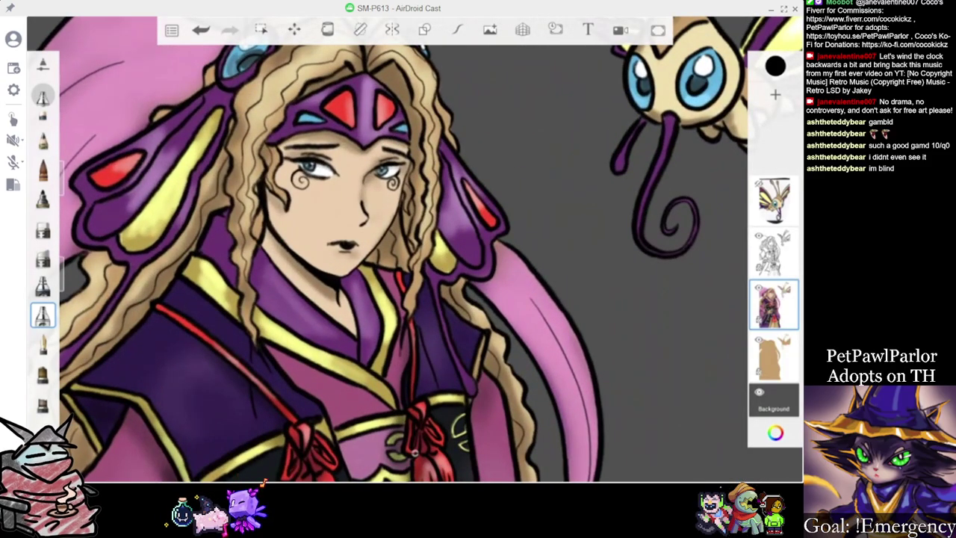
scroll(415, 451, up, 3)
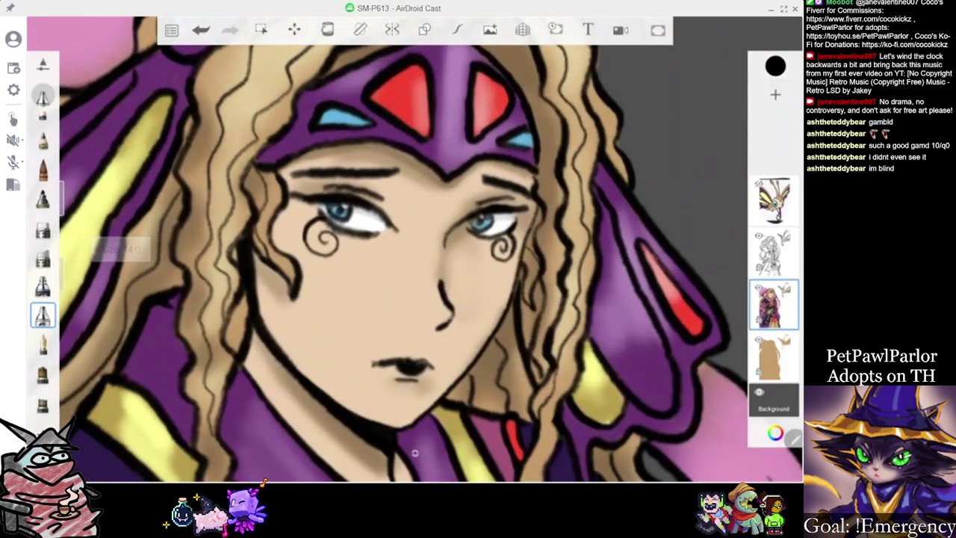
click(775, 432)
click(729, 160)
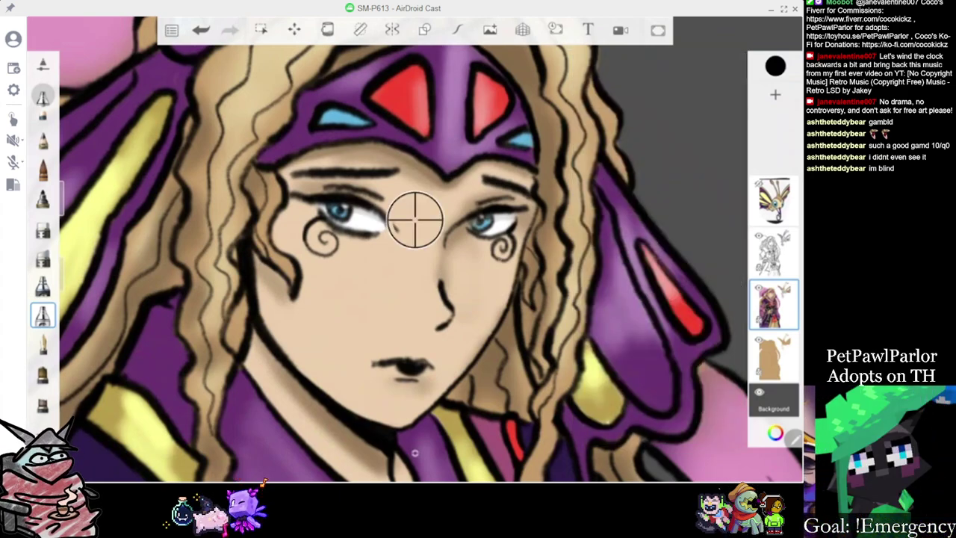
drag(642, 294, 664, 389)
scroll(414, 451, up, 3)
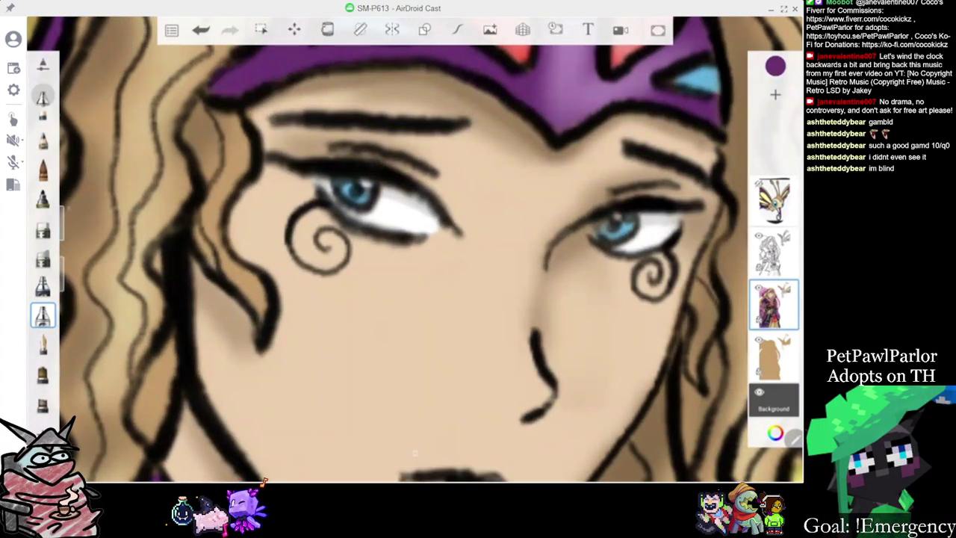
mouse_move(322, 199)
mouse_down()
mouse_move(288, 246)
mouse_move(349, 255)
mouse_move(321, 245)
mouse_move(348, 258)
mouse_move(293, 218)
mouse_move(284, 233)
mouse_up()
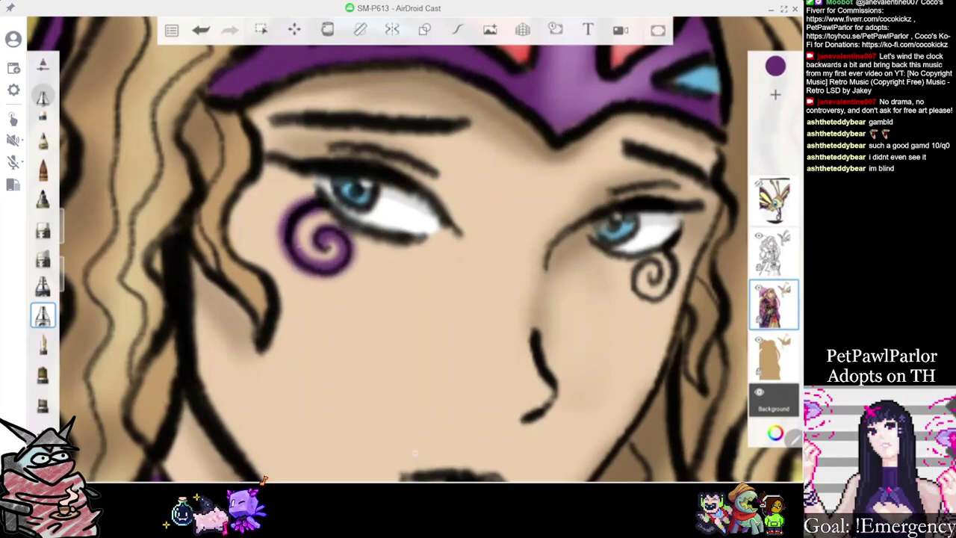
drag(538, 284, 415, 258)
mouse_move(553, 217)
mouse_down()
mouse_move(565, 224)
mouse_move(520, 251)
mouse_move(540, 245)
mouse_move(517, 241)
mouse_move(561, 224)
mouse_up()
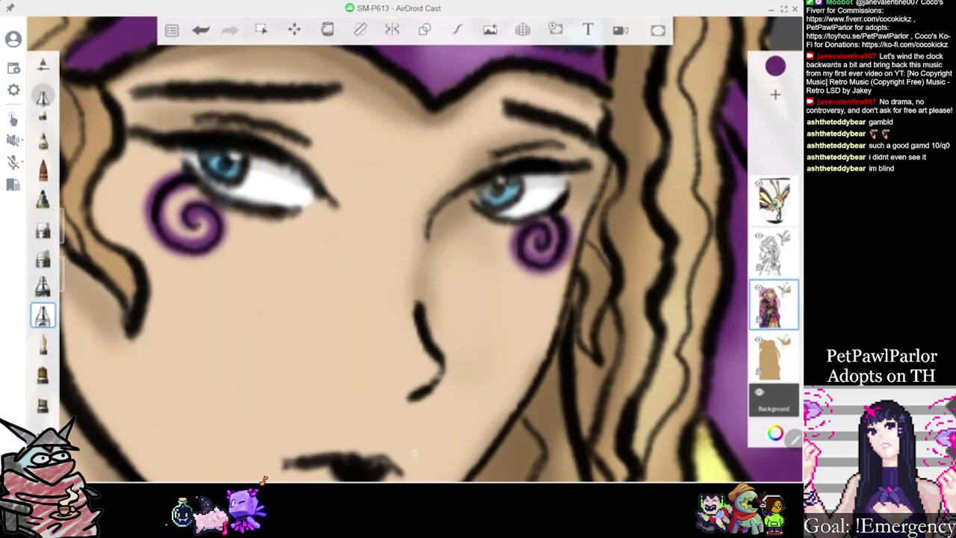
Sample the skin tone from the cheek and clean up the gaps of the smaller spiral beneath the eye
click(775, 66)
click(729, 161)
click(484, 332)
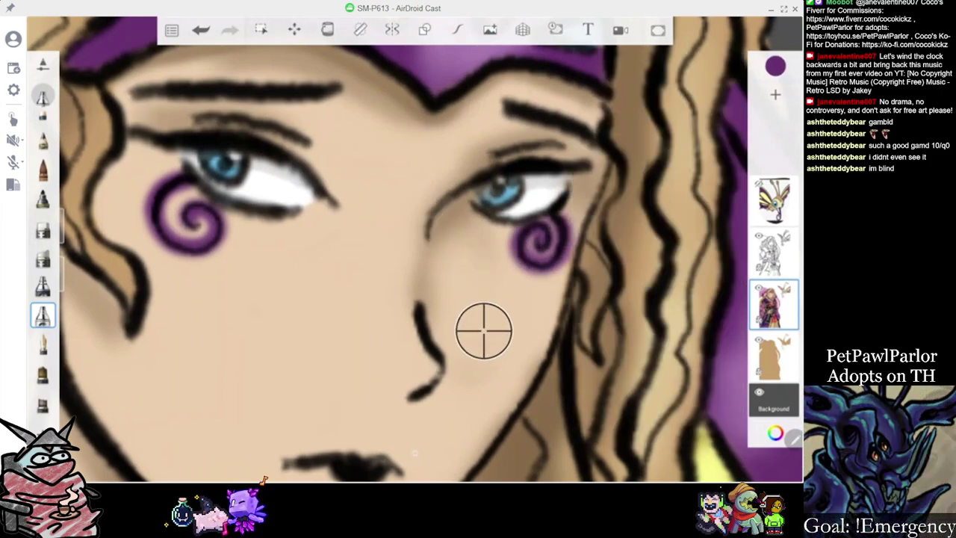
mouse_move(531, 261)
mouse_down()
mouse_move(553, 237)
mouse_move(530, 245)
mouse_up()
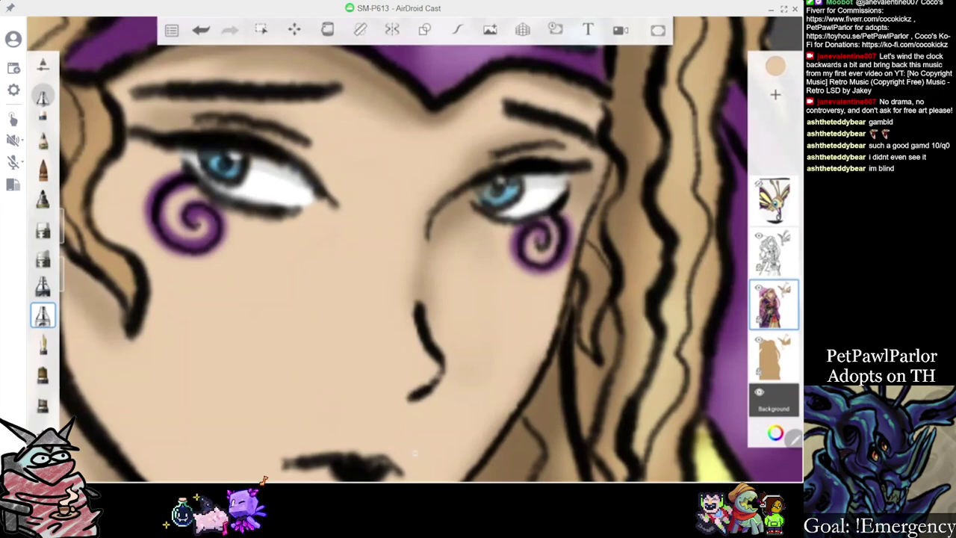
Choose the recent purple 693072 and airbrush eyeshadow over the upper lids of both eyes
scroll(415, 451, down, 5)
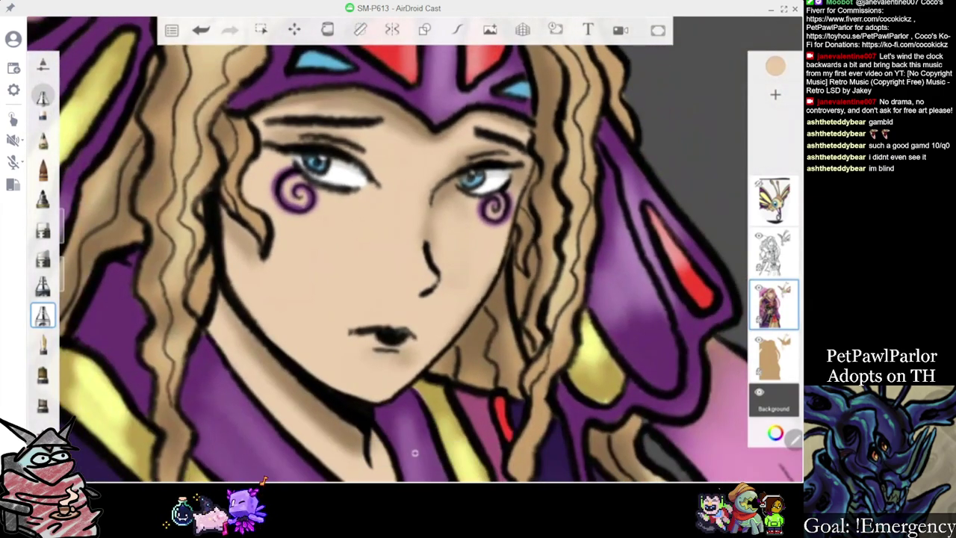
scroll(414, 452, down, 5)
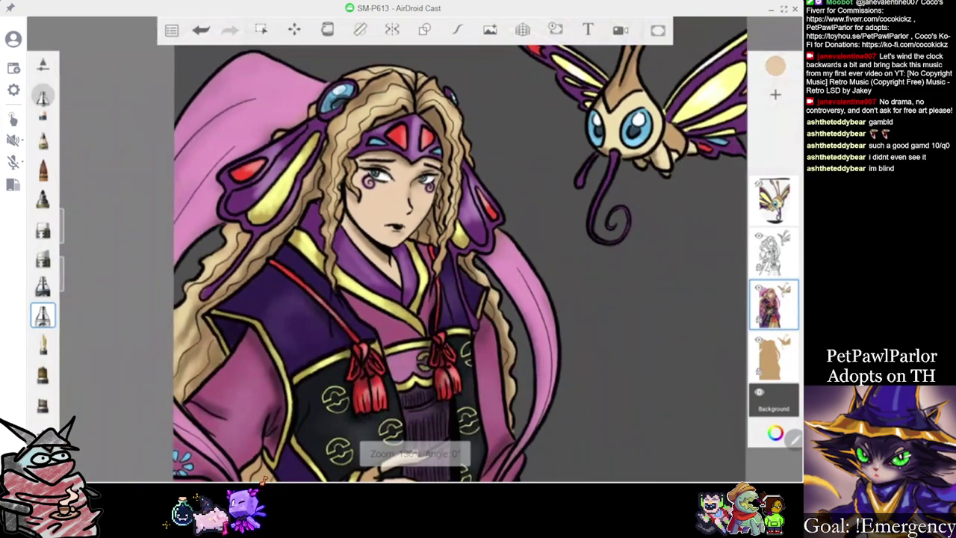
scroll(414, 452, up, 4)
scroll(415, 249, up, 2)
click(775, 66)
click(657, 127)
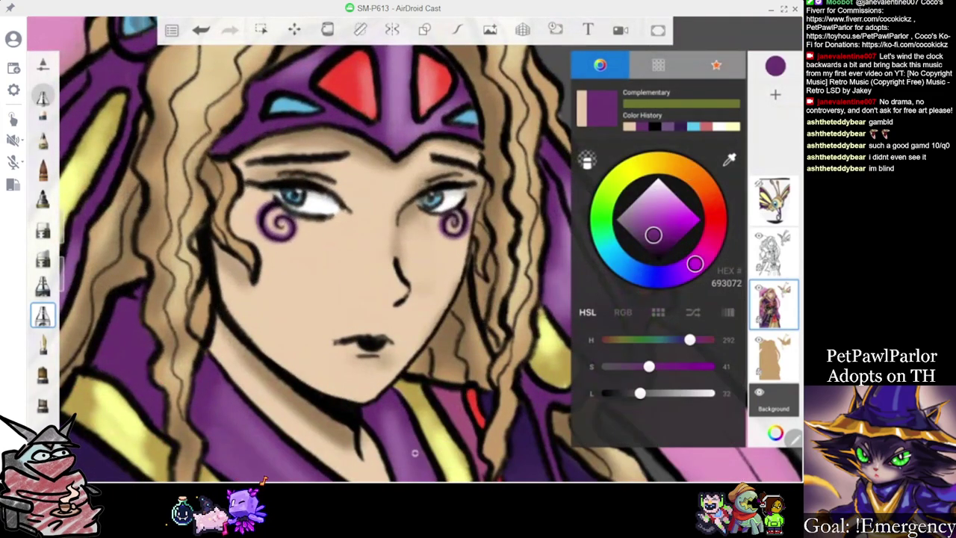
scroll(414, 248, up, 4)
mouse_move(387, 200)
mouse_down()
mouse_move(353, 175)
mouse_move(252, 191)
mouse_move(353, 182)
mouse_move(303, 180)
mouse_up()
drag(482, 178, 573, 127)
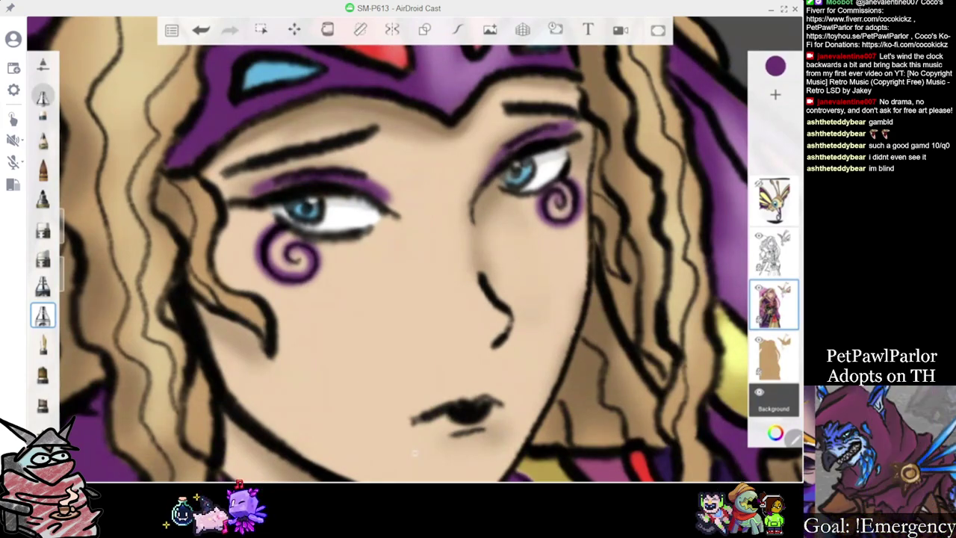
scroll(414, 249, down, 5)
scroll(414, 249, up, 3)
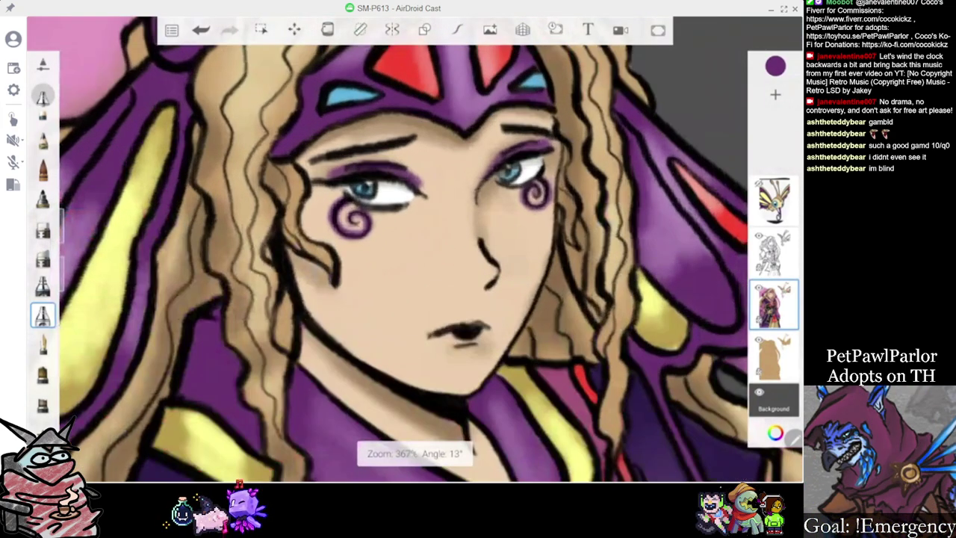
drag(401, 164, 336, 167)
Review the colored character and moth companion, both as a whole and close up around the face and upper body
scroll(414, 452, down, 6)
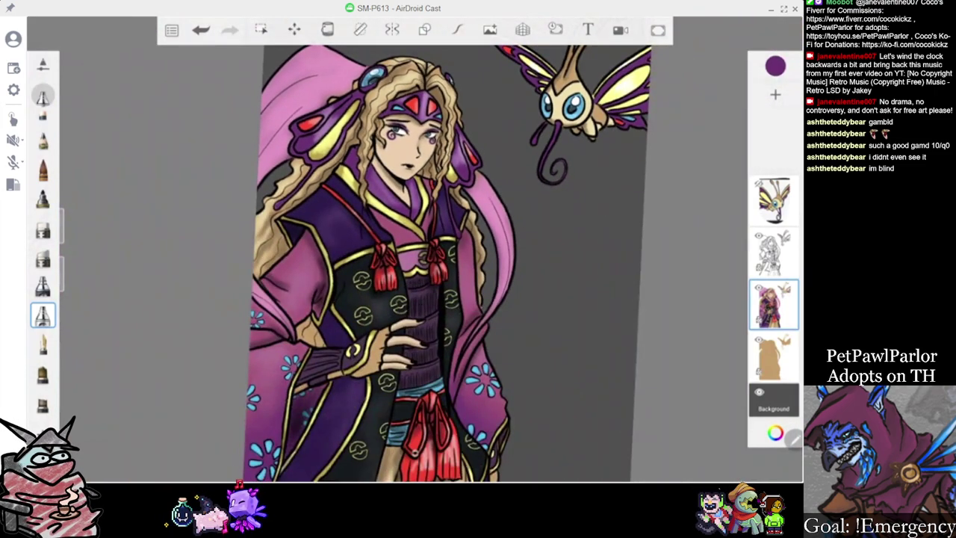
scroll(414, 452, down, 2)
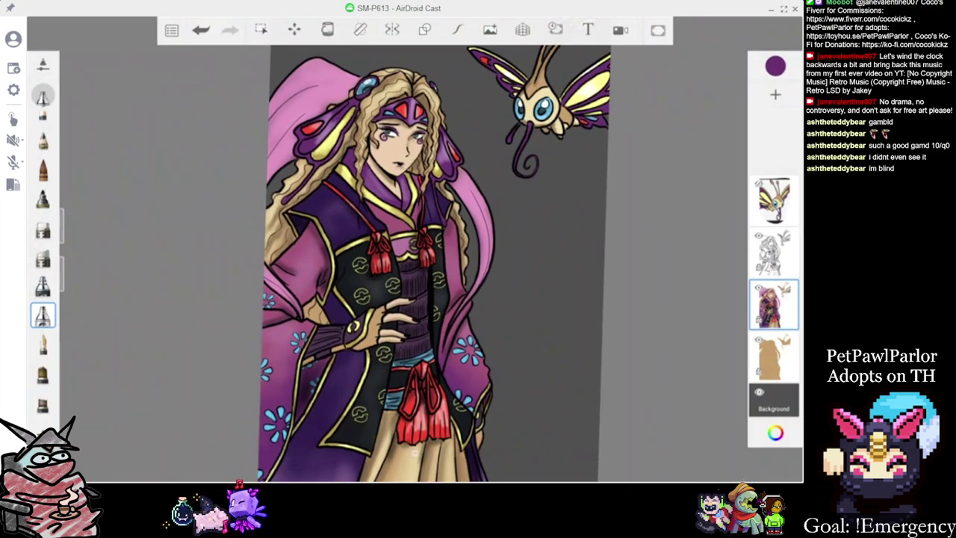
scroll(414, 452, up, 6)
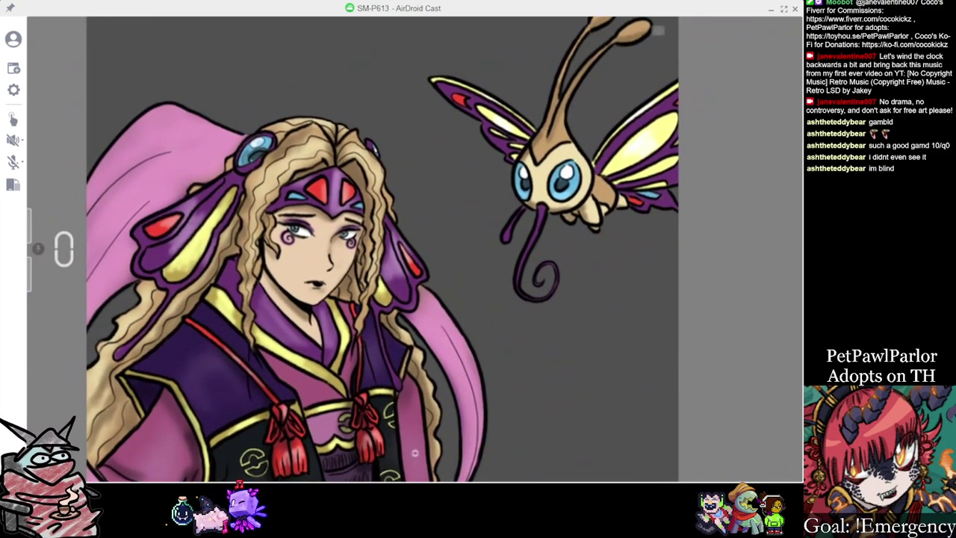
scroll(415, 453, down, 2)
scroll(416, 453, up, 1)
scroll(416, 452, down, 1)
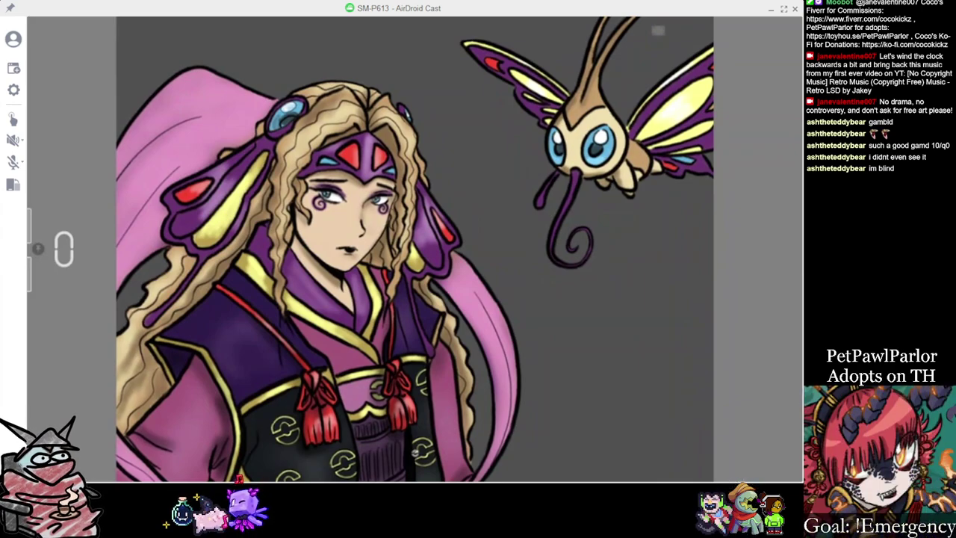
scroll(414, 452, down, 4)
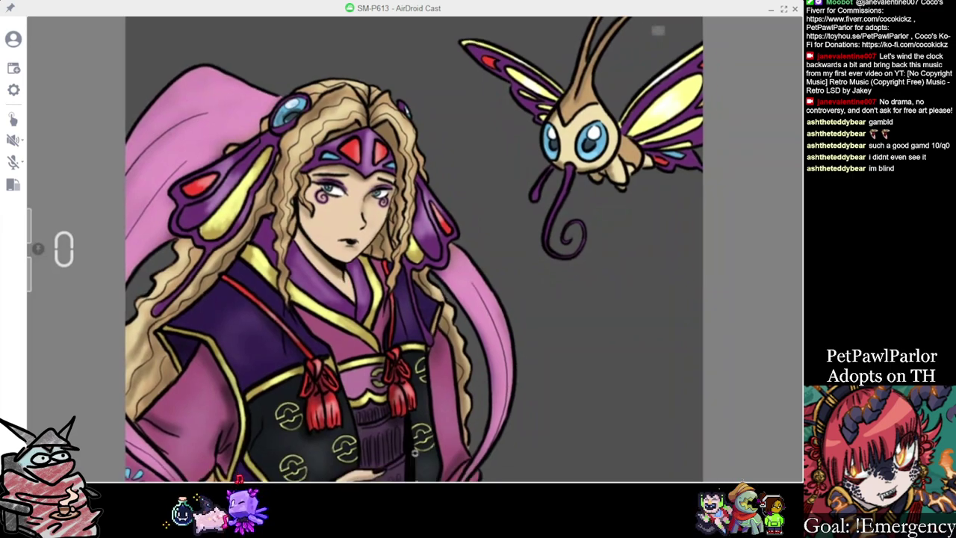
scroll(414, 453, down, 2)
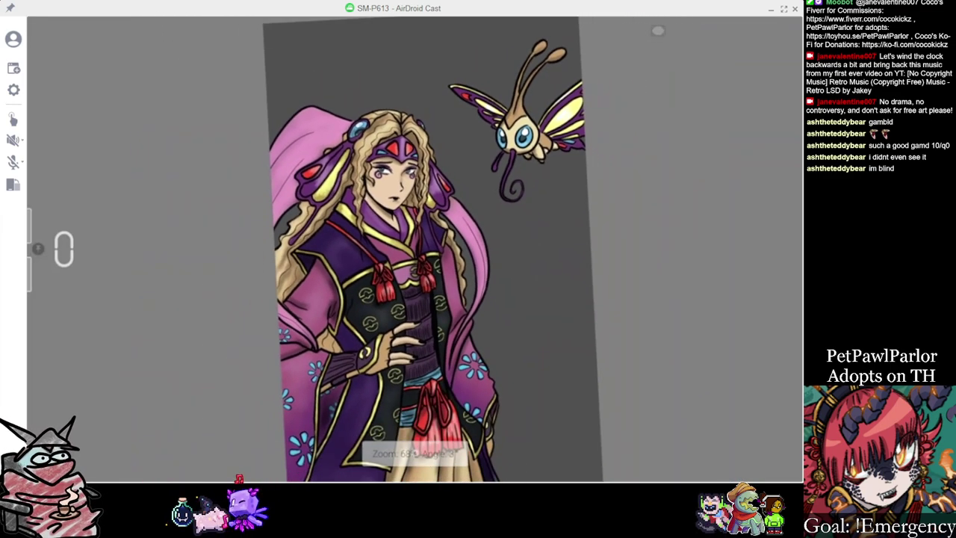
scroll(414, 452, up, 4)
scroll(414, 453, up, 1)
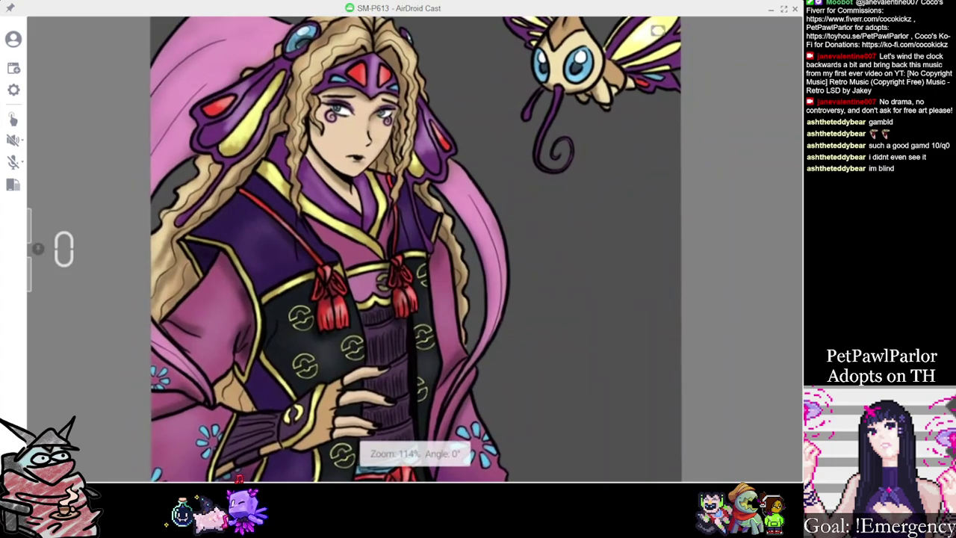
scroll(415, 453, down, 4)
scroll(414, 452, up, 4)
scroll(415, 250, up, 4)
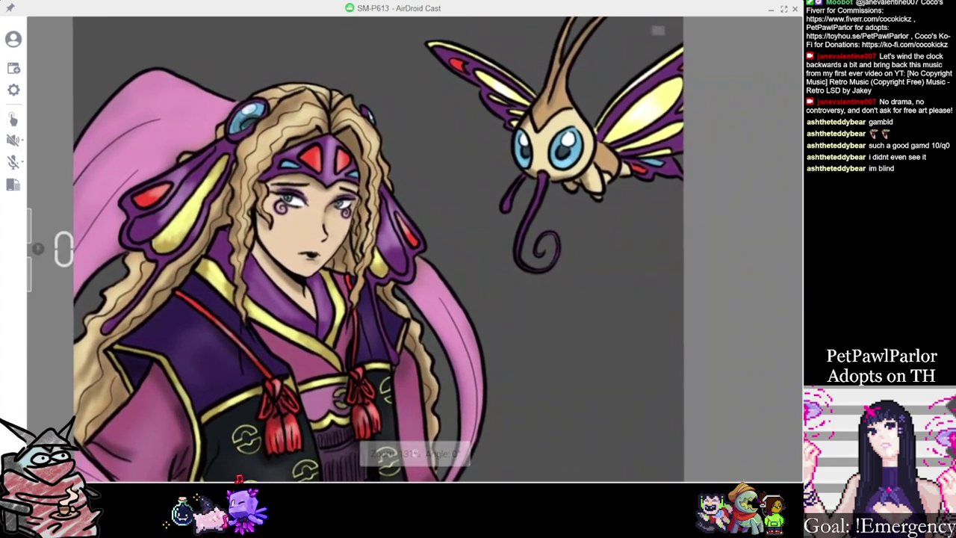
scroll(415, 250, left, 1)
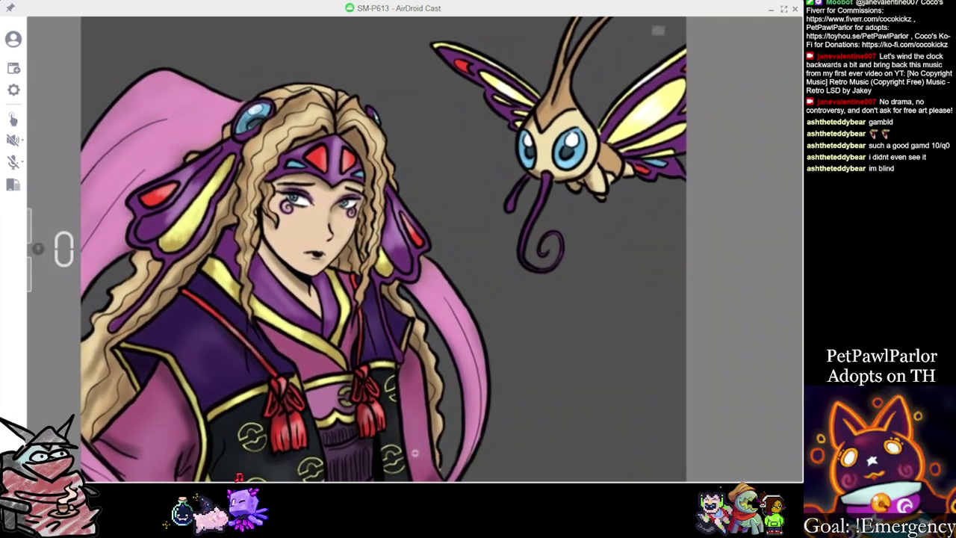